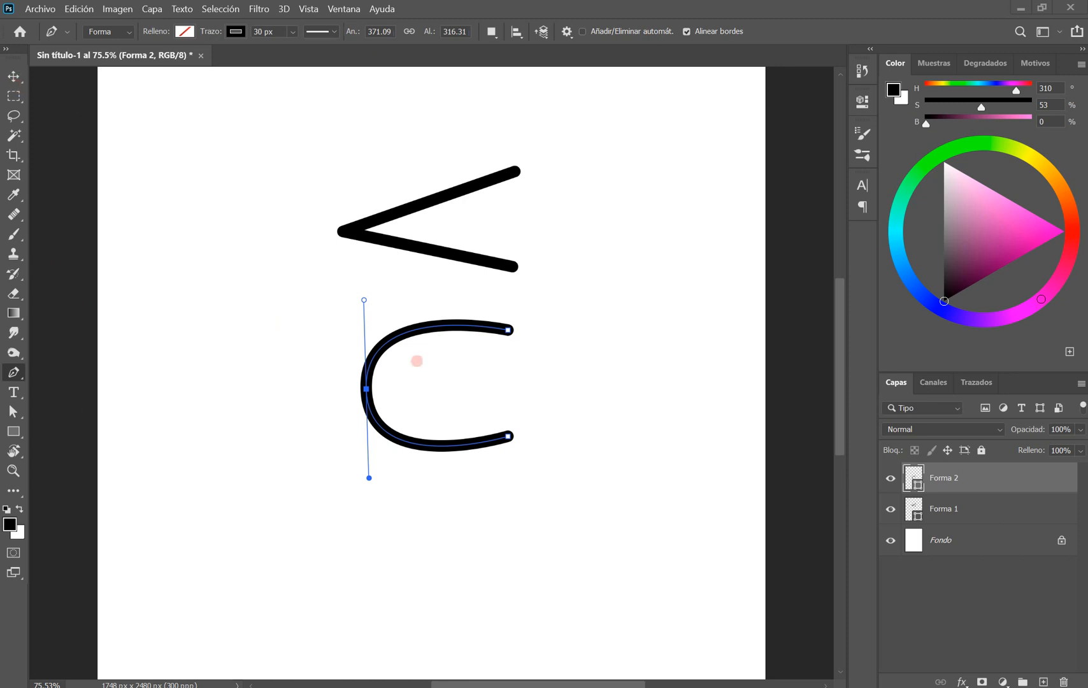
{"action": "key", "text": "ctrl+t"}
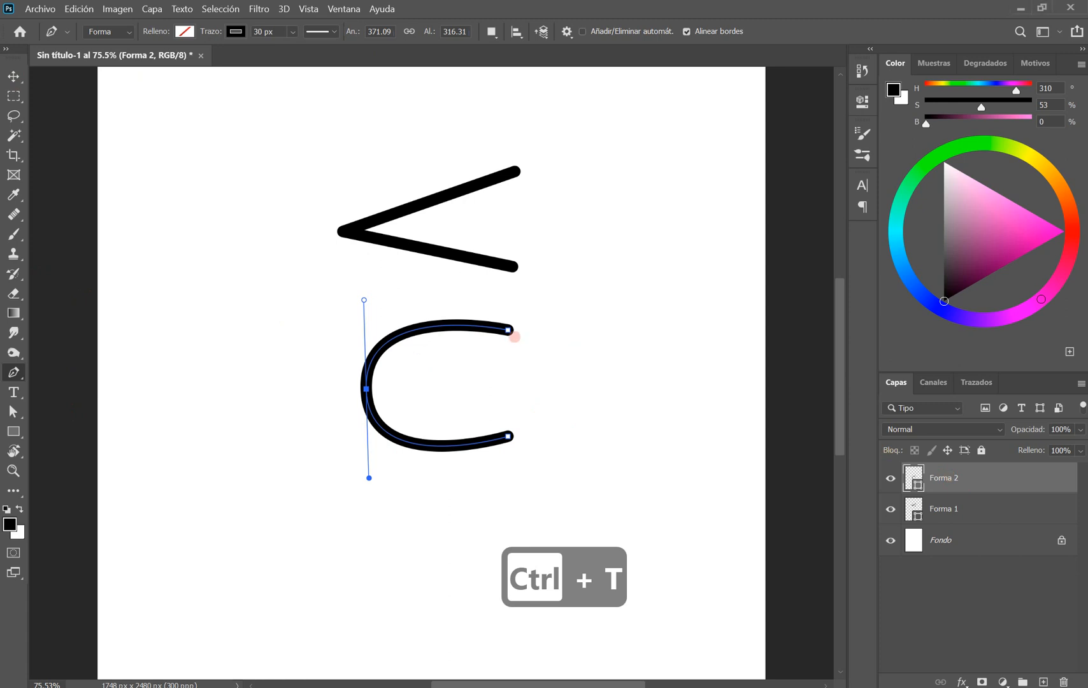
{"action": "key", "text": "ctrl+t"}
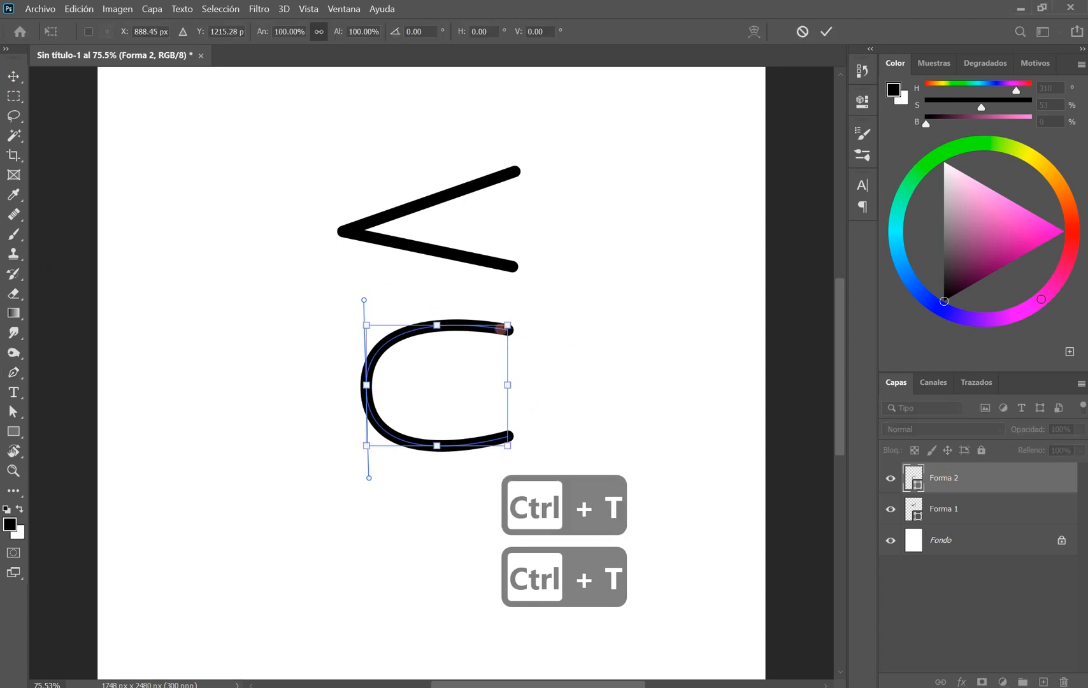
{"action": "left_click_drag", "start_coordinate": [509, 329], "coordinate": [668, 179]}
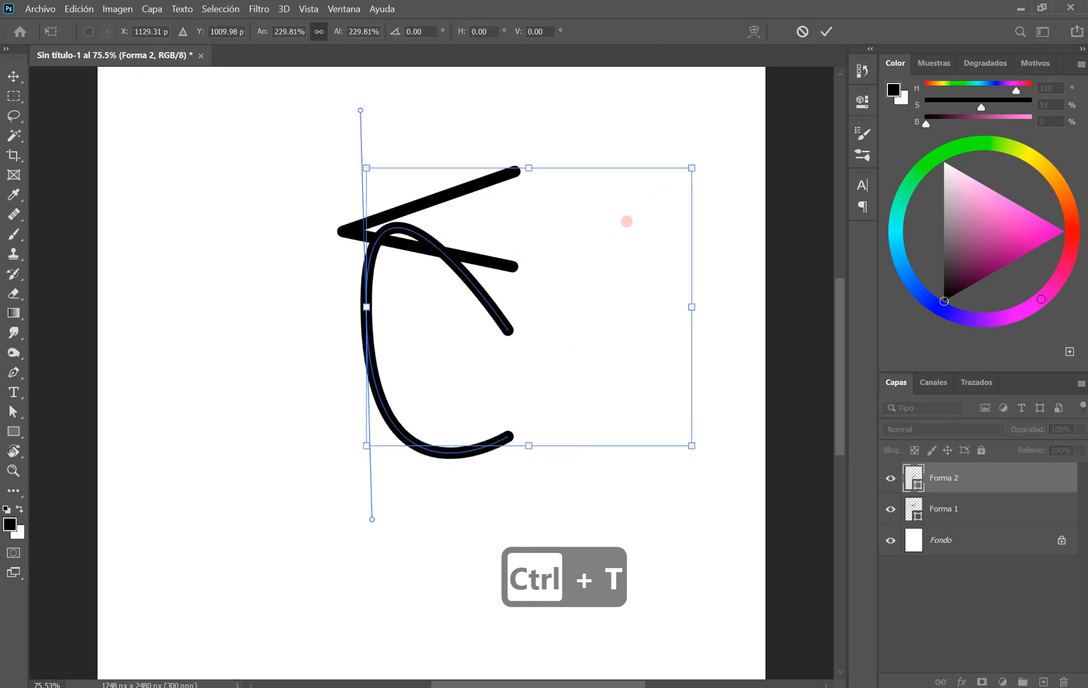
{"action": "key", "text": "ctrl+z"}
{"action": "left_click", "coordinate": [939, 508]}
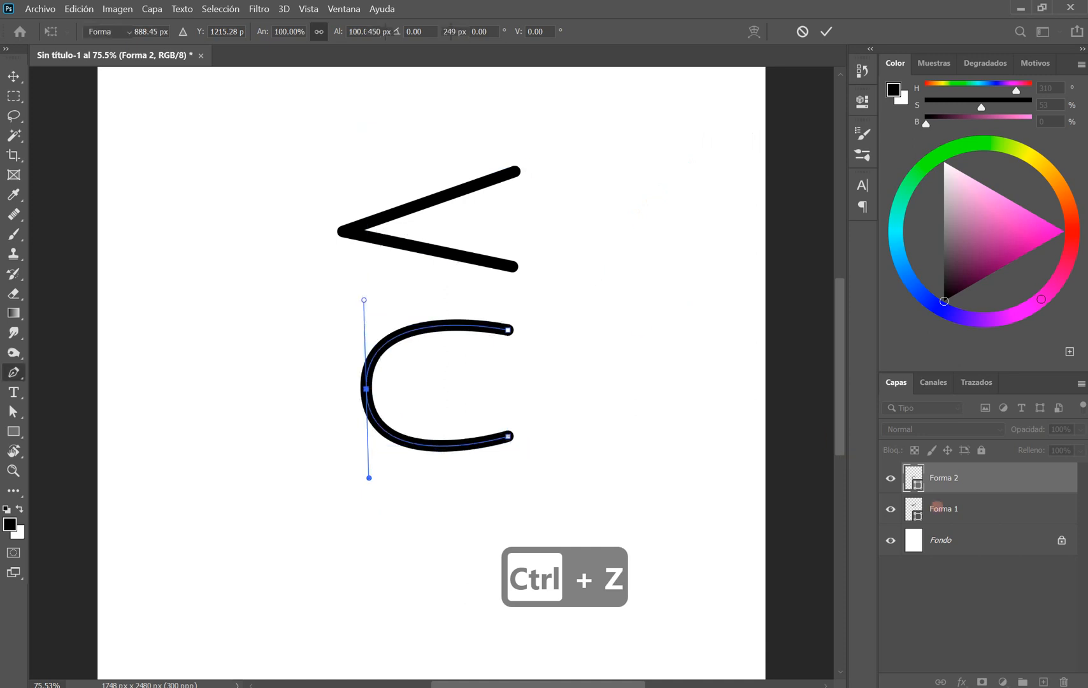
Step: Enlarge the C-shaped curve on layer Forma 2 proportionally to about 202% with Free Transform
{"action": "left_click", "coordinate": [966, 477]}
{"action": "key", "text": "ctrl+t"}
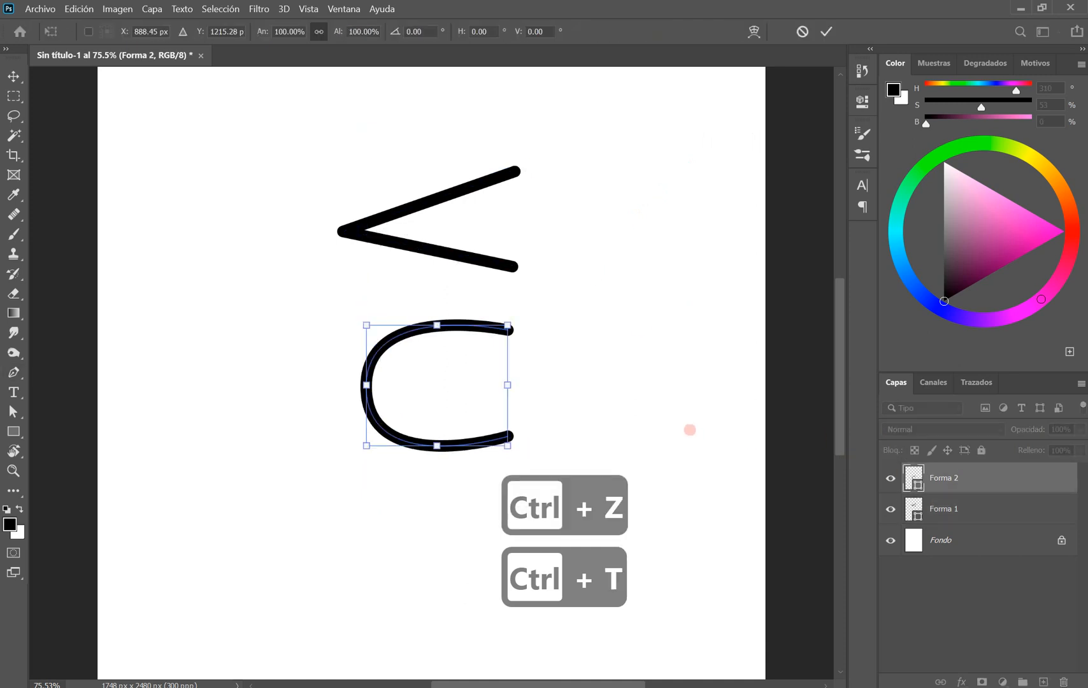
{"action": "left_click_drag", "start_coordinate": [508, 330], "coordinate": [648, 202]}
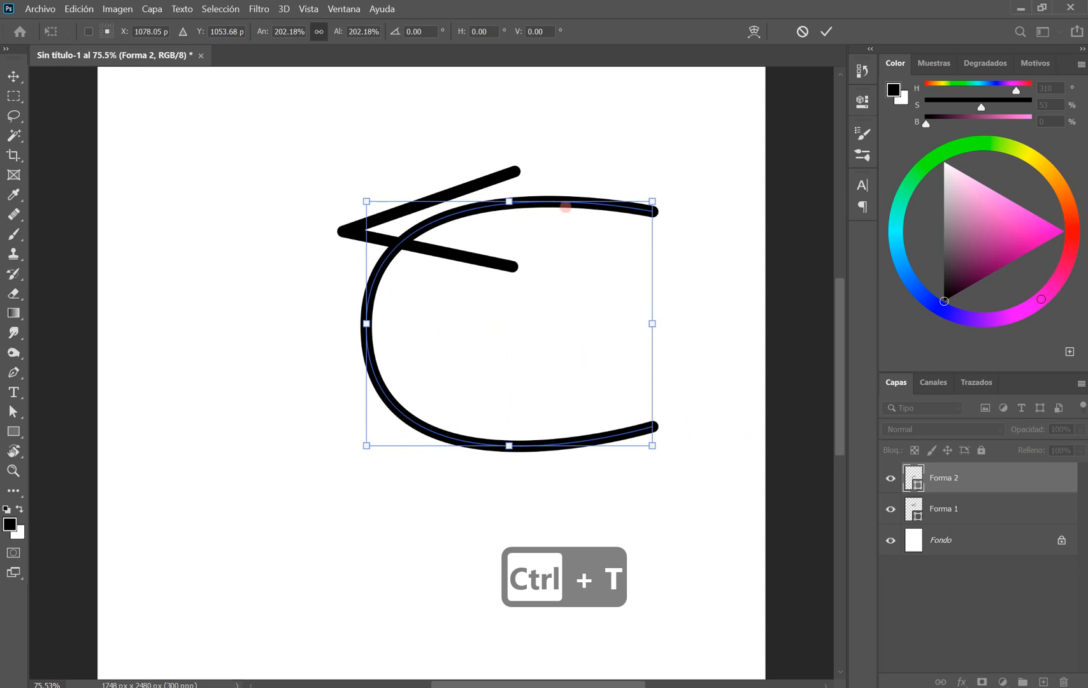
{"action": "left_click_drag", "start_coordinate": [566, 207], "coordinate": [440, 393]}
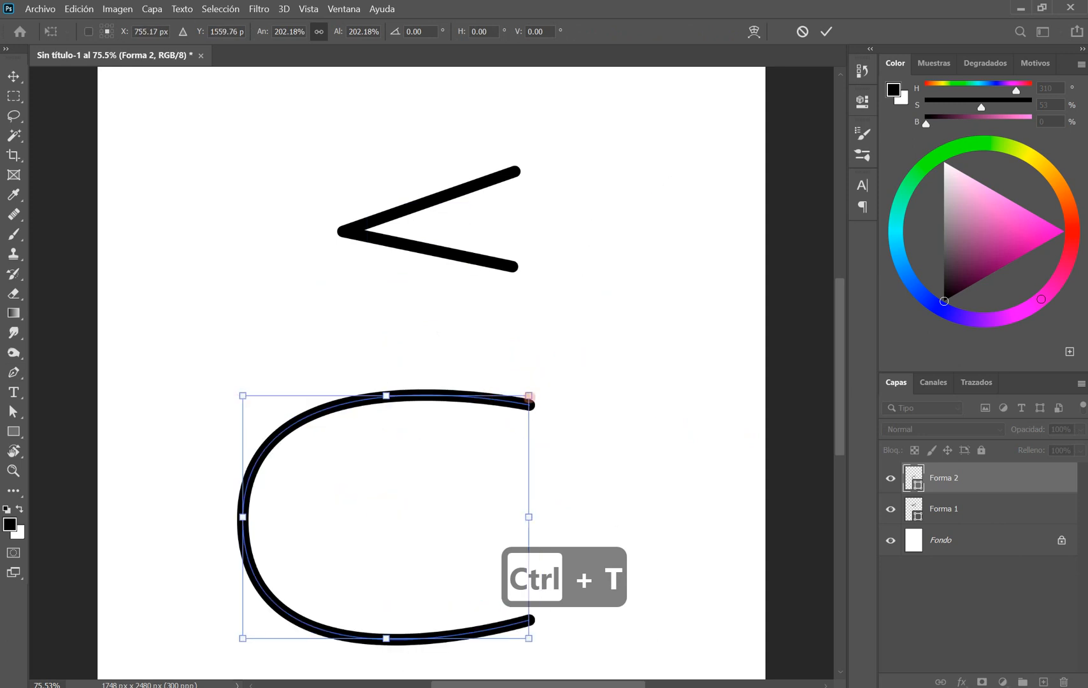
{"action": "left_click_drag", "start_coordinate": [527, 396], "coordinate": [776, 139]}
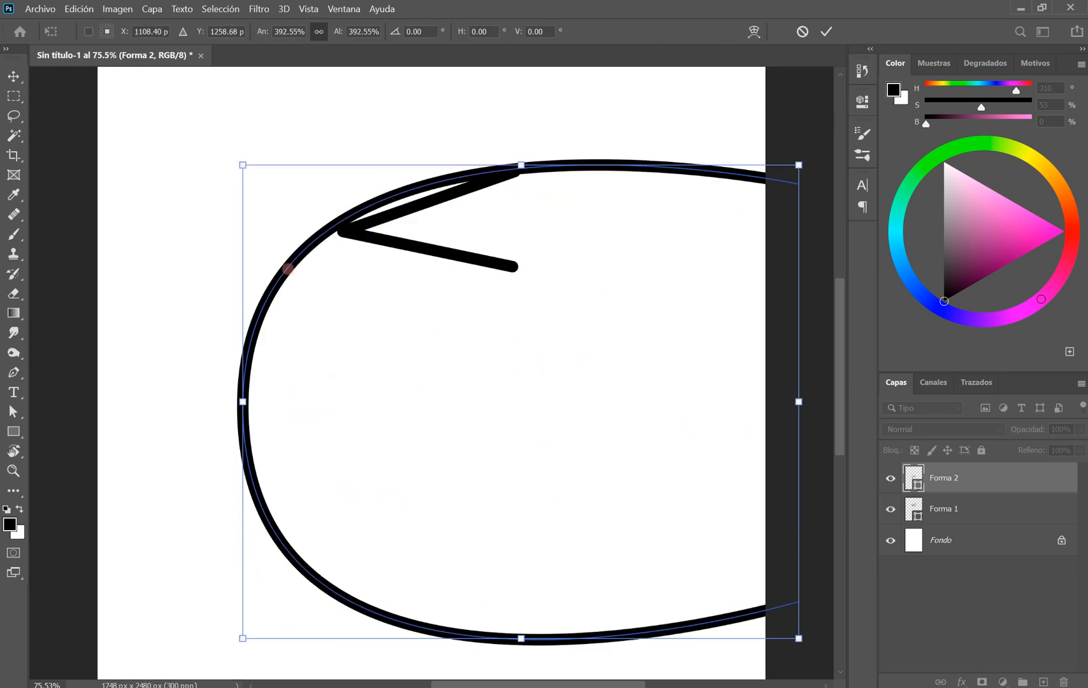
{"action": "key", "text": "ctrl+z"}
{"action": "key", "text": "ctrl+z"}
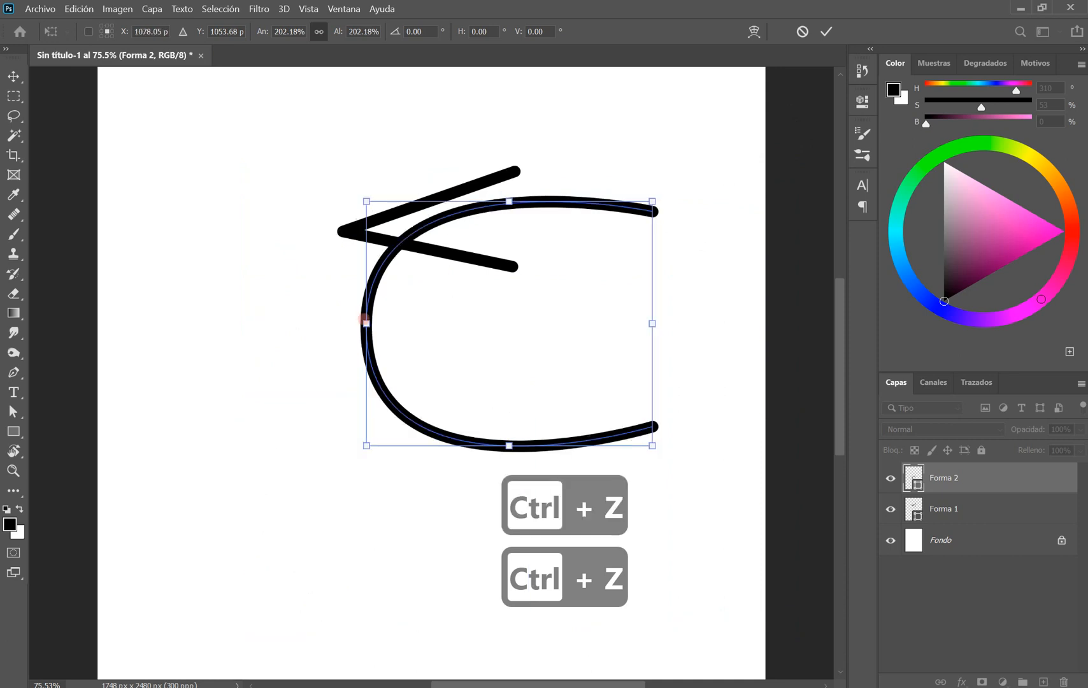
Step: Scale the C-shaped curve to about 137%, centre it on the canvas at X 874, Y 1240 px, and apply the transform
{"action": "left_click_drag", "start_coordinate": [653, 201], "coordinate": [504, 316]}
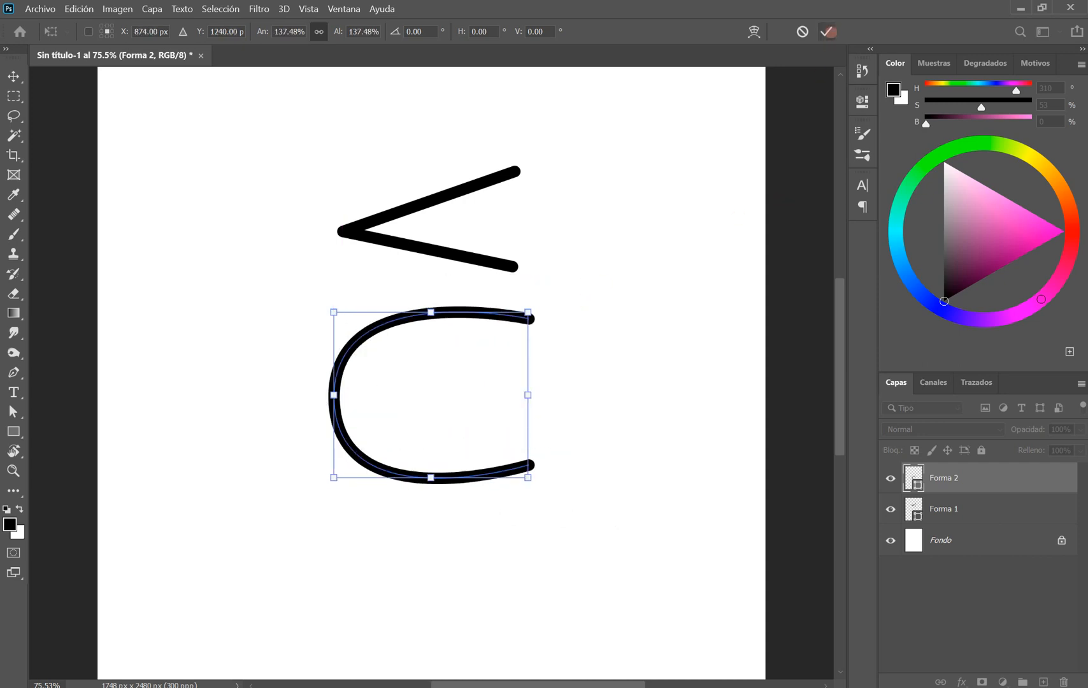
{"action": "left_click", "coordinate": [827, 31]}
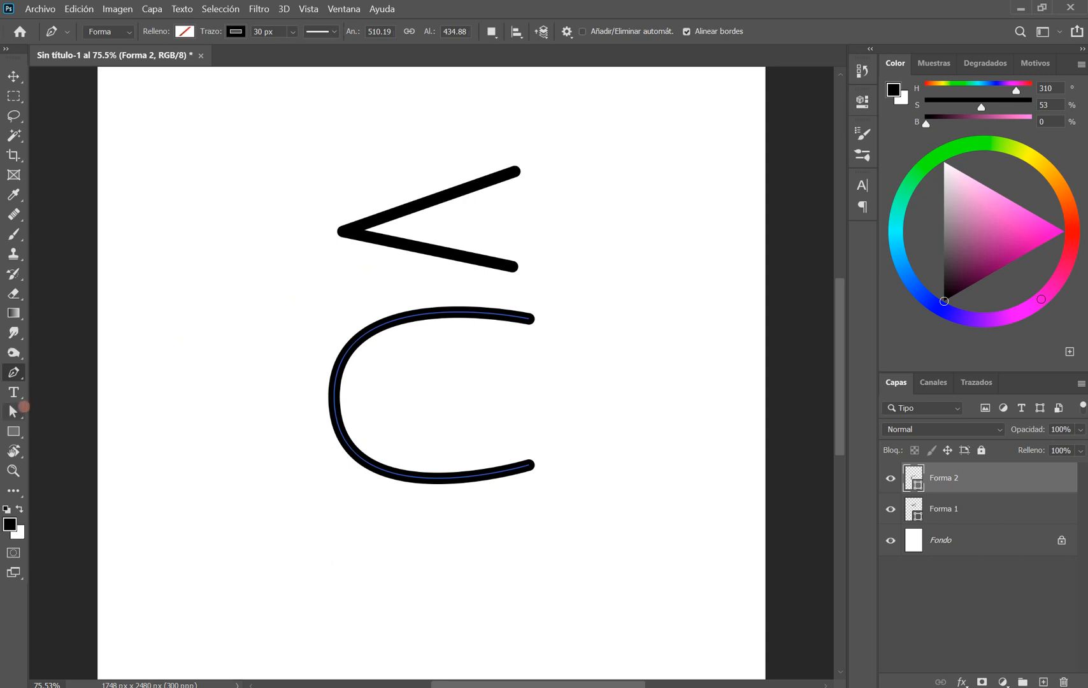
Step: Widen the angled line with Direct Selection by moving its two endpoints and corner point, to about 480 by 322 px
{"action": "left_click", "coordinate": [13, 411]}
{"action": "left_click", "coordinate": [509, 170]}
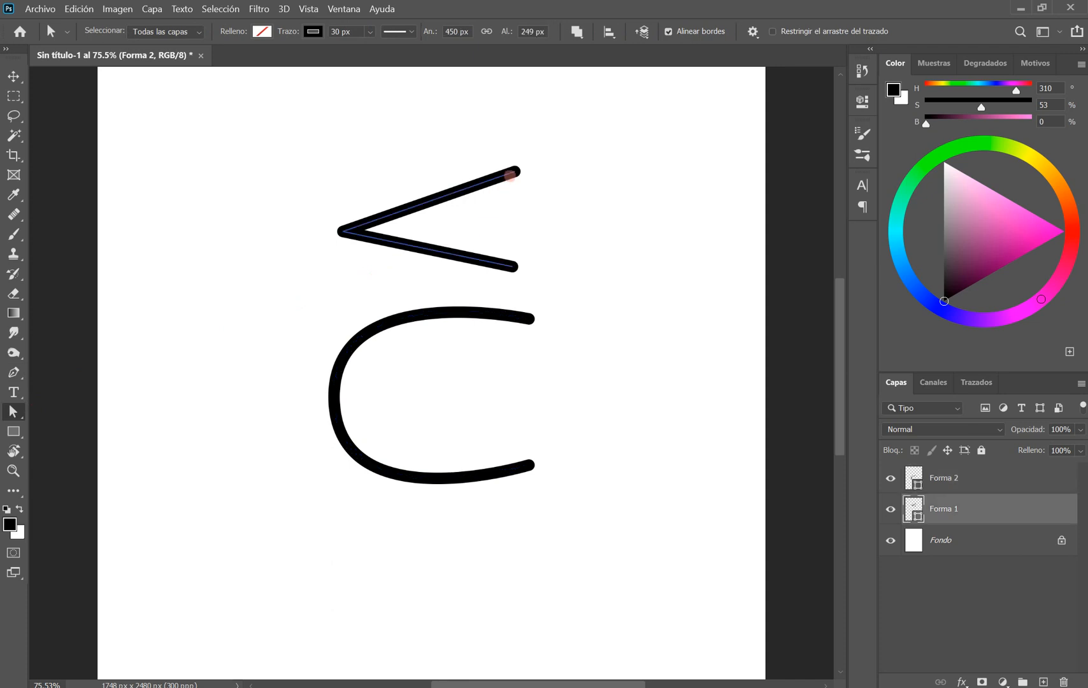
{"action": "left_click_drag", "start_coordinate": [510, 160], "coordinate": [510, 159]}
{"action": "left_click_drag", "start_coordinate": [513, 266], "coordinate": [526, 282]}
{"action": "left_click_drag", "start_coordinate": [342, 231], "coordinate": [343, 236]}
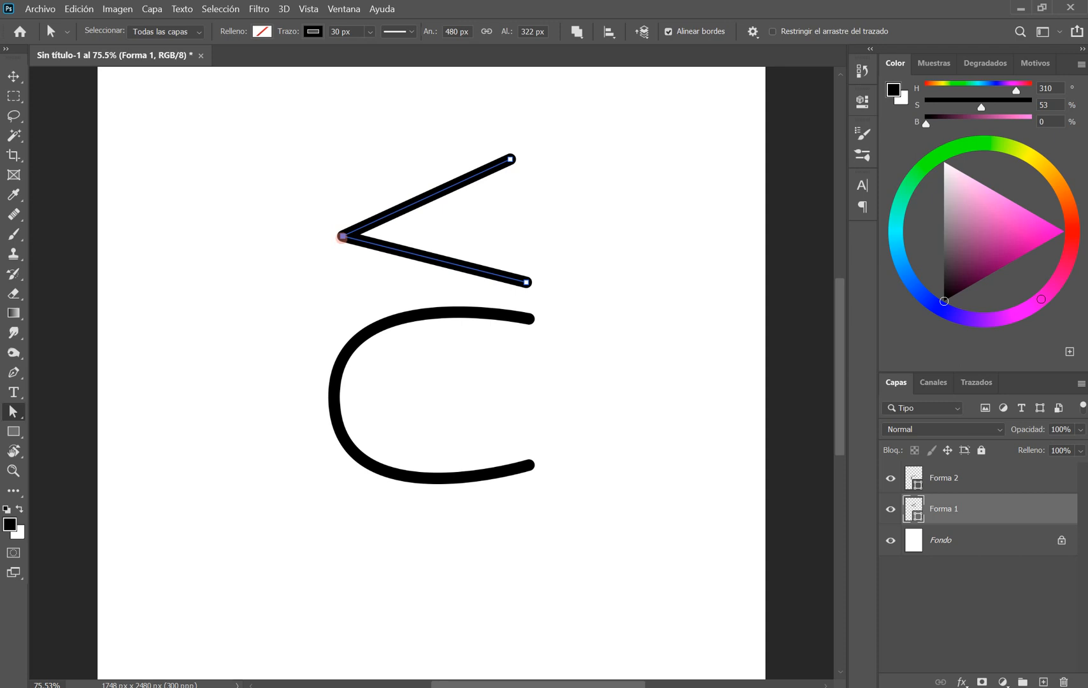
Step: Adjust both endpoints of the C-shaped curve slightly, to about 518 by 425 px, and deselect it
{"action": "left_click", "coordinate": [473, 315]}
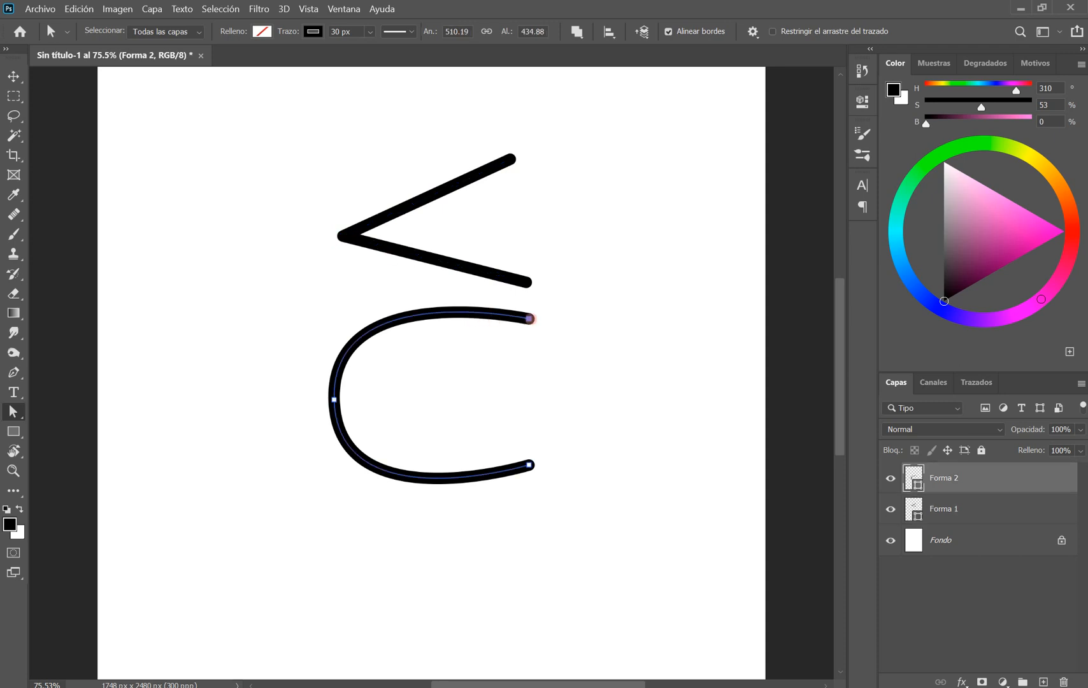
{"action": "mouse_move", "coordinate": [530, 319]}
{"action": "left_mouse_down"}
{"action": "mouse_move", "coordinate": [521, 368]}
{"action": "mouse_move", "coordinate": [528, 326]}
{"action": "left_mouse_up"}
{"action": "left_click", "coordinate": [530, 464]}
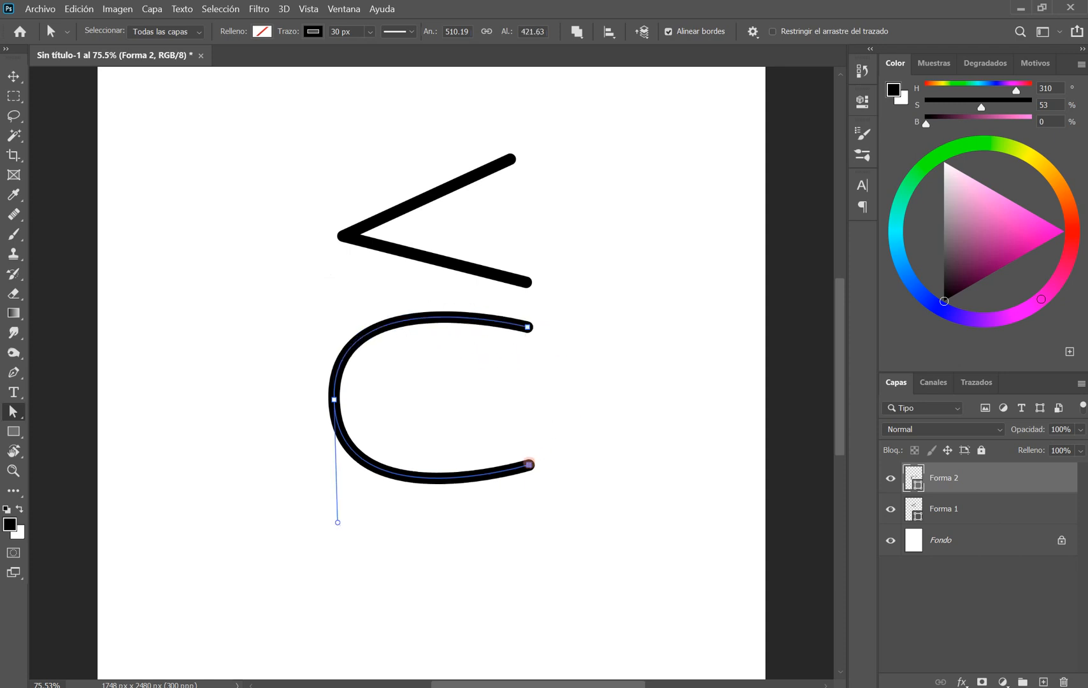
{"action": "left_click", "coordinate": [592, 403]}
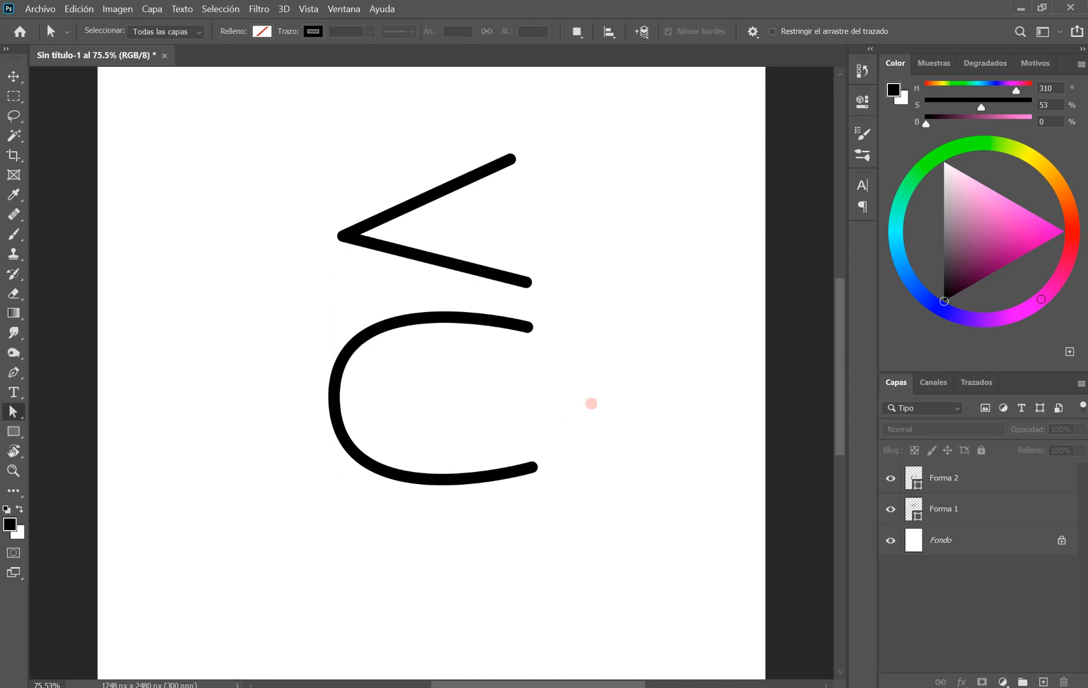
Step: Examine the anchor points of the angled line by selecting its endpoints and corner, individually and together
{"action": "left_click", "coordinate": [412, 203]}
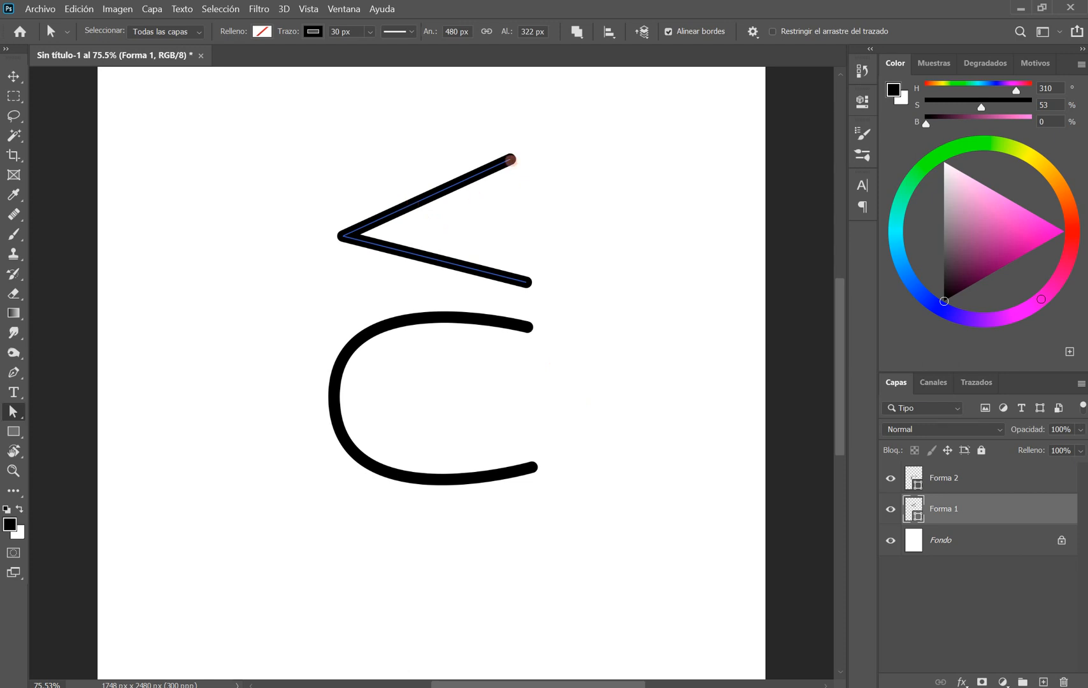
{"action": "left_click", "coordinate": [511, 159]}
{"action": "left_click_drag", "start_coordinate": [15, 412], "coordinate": [51, 409]}
{"action": "left_click", "coordinate": [510, 159]}
{"action": "left_click", "coordinate": [525, 283], "text": "shift"}
{"action": "left_click", "coordinate": [527, 282], "text": "shift"}
{"action": "left_click", "coordinate": [395, 325]}
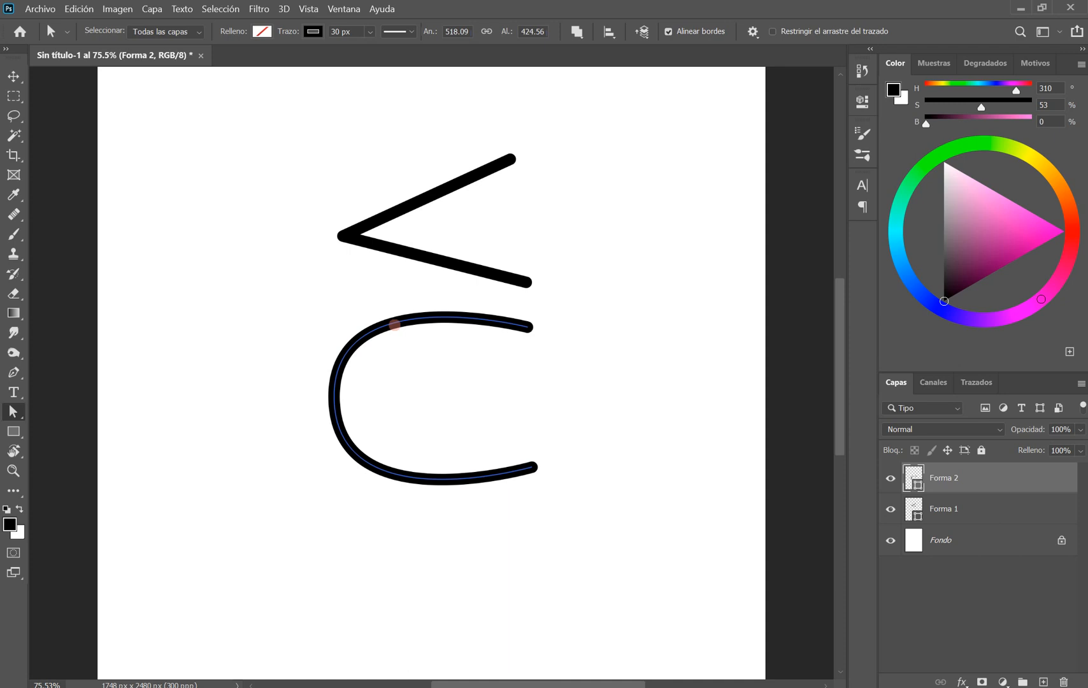
{"action": "left_click", "coordinate": [344, 236]}
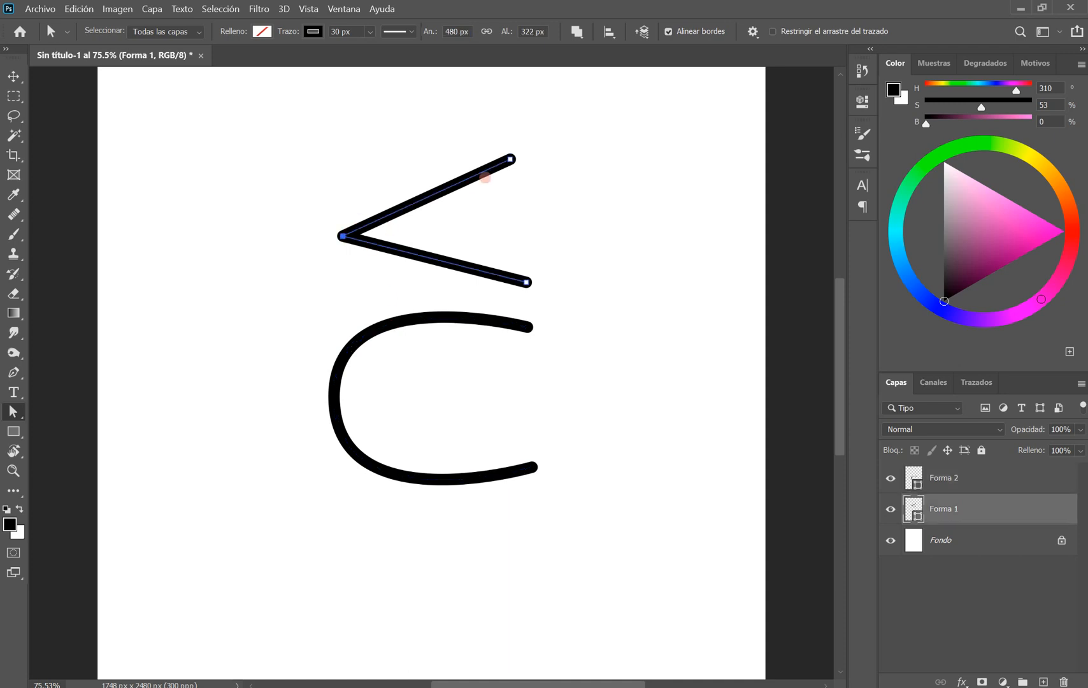
{"action": "left_click", "coordinate": [527, 282], "text": "shift"}
Step: Compare the angled line's corner anchor with the C-shaped curve's smooth anchor and its direction handles
{"action": "left_click", "coordinate": [343, 237]}
{"action": "left_click", "coordinate": [334, 399]}
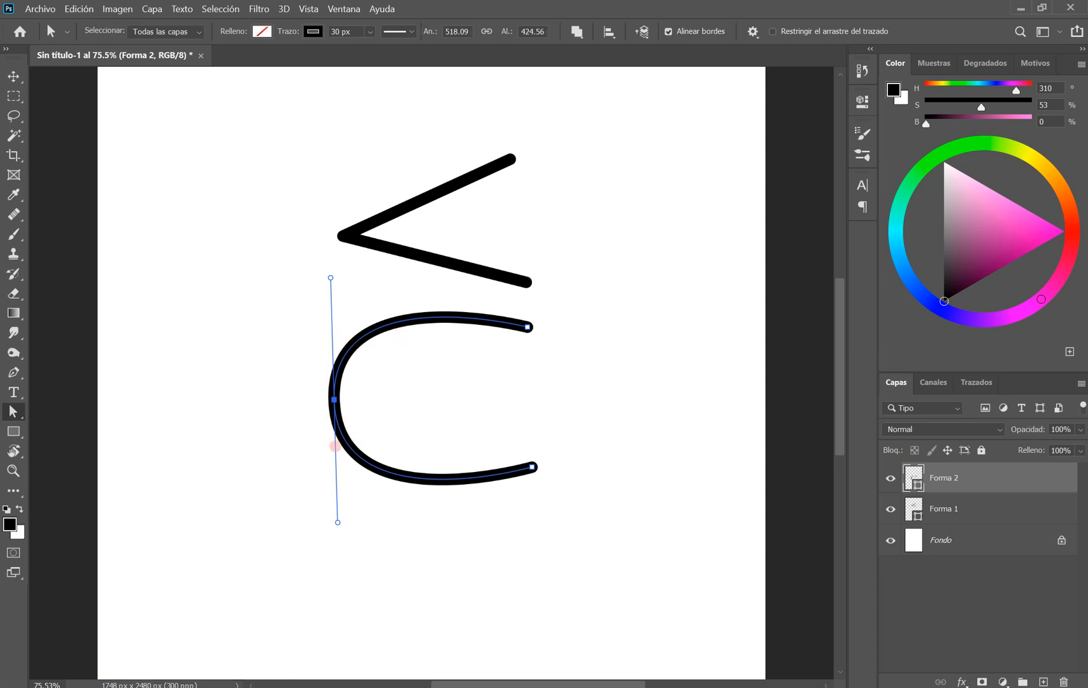
{"action": "left_click", "coordinate": [368, 240]}
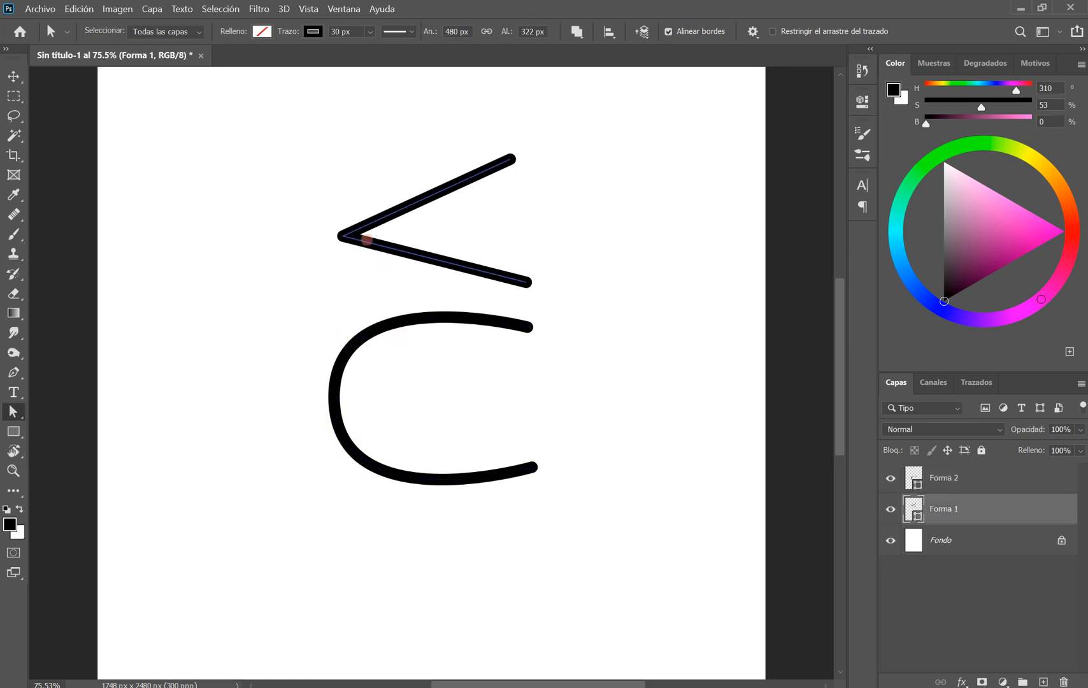
{"action": "left_click", "coordinate": [343, 236]}
{"action": "left_click", "coordinate": [369, 328]}
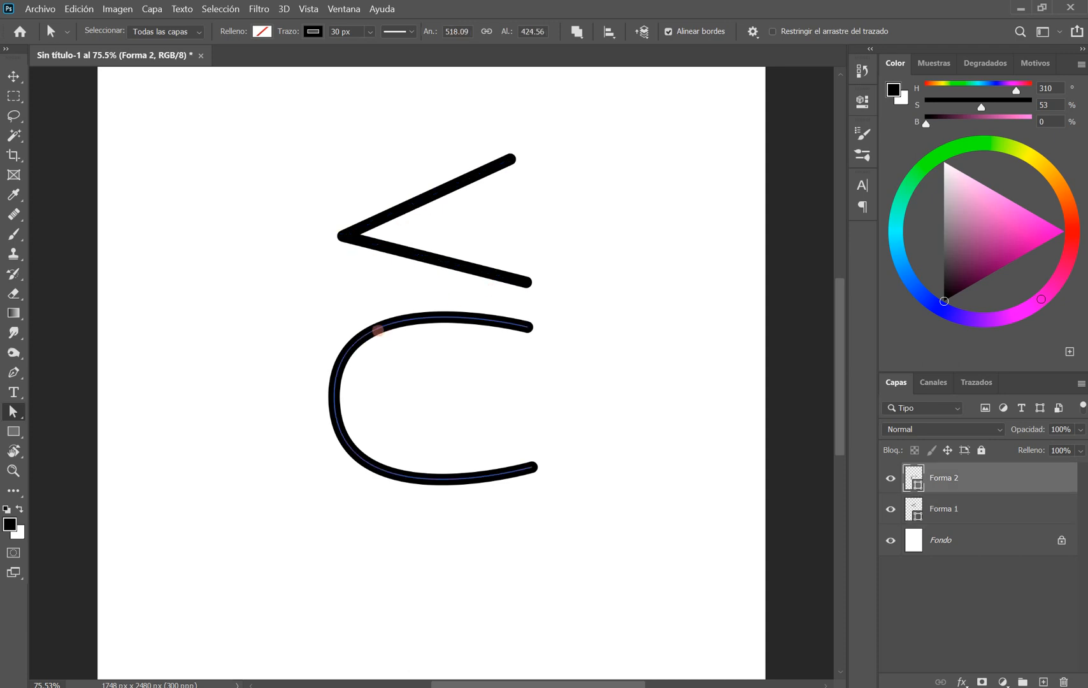
{"action": "left_click", "coordinate": [334, 394]}
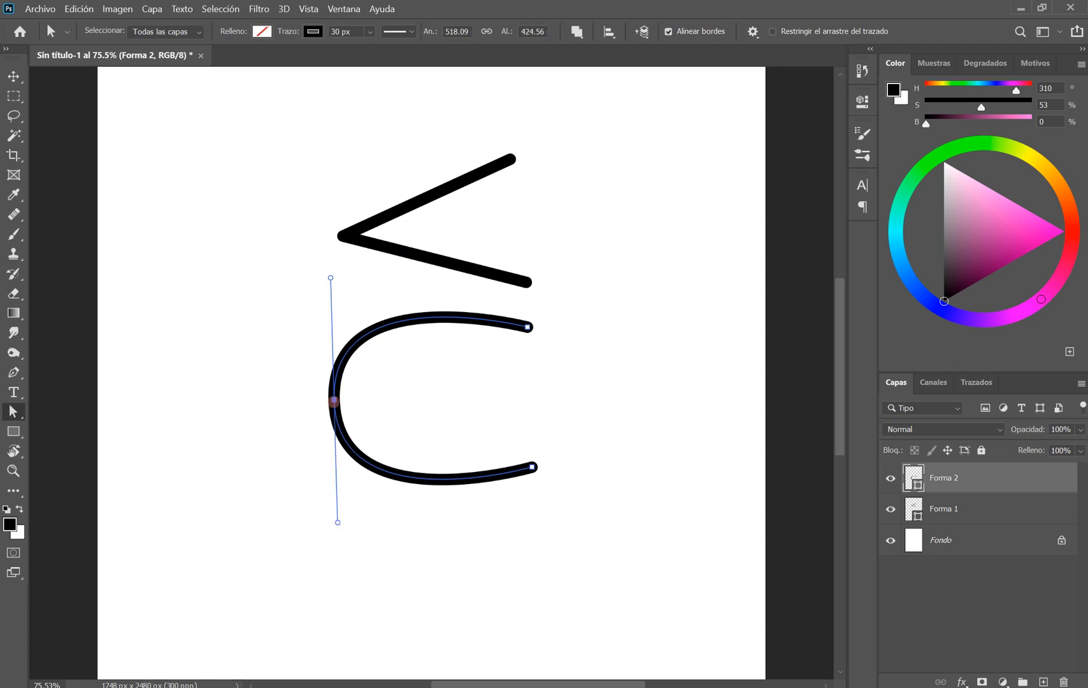
{"action": "left_click", "coordinate": [511, 158]}
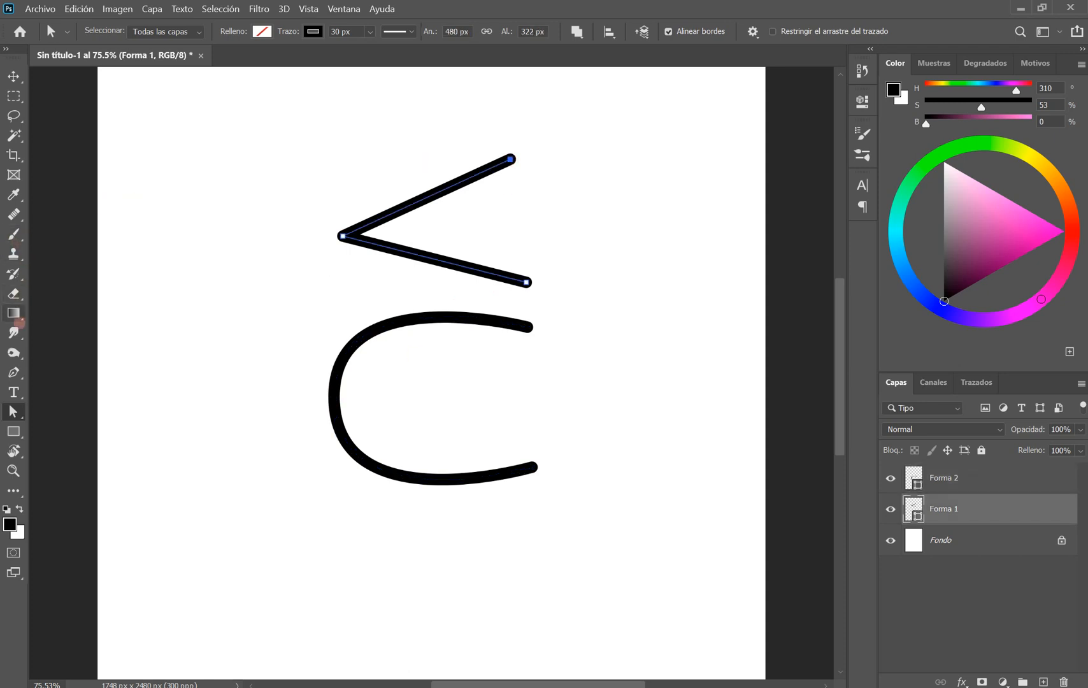
Step: Draw a closed triangle of about 235 by 313 px beside the angled line with the Pen tool
{"action": "left_click", "coordinate": [14, 373]}
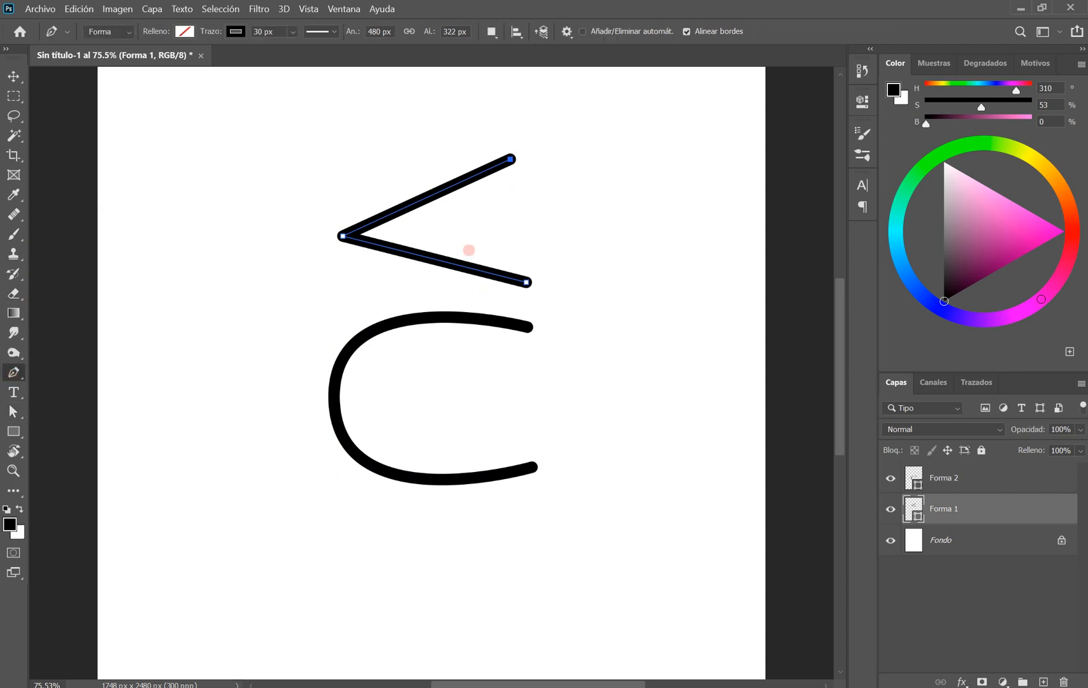
{"action": "key", "text": "Escape"}
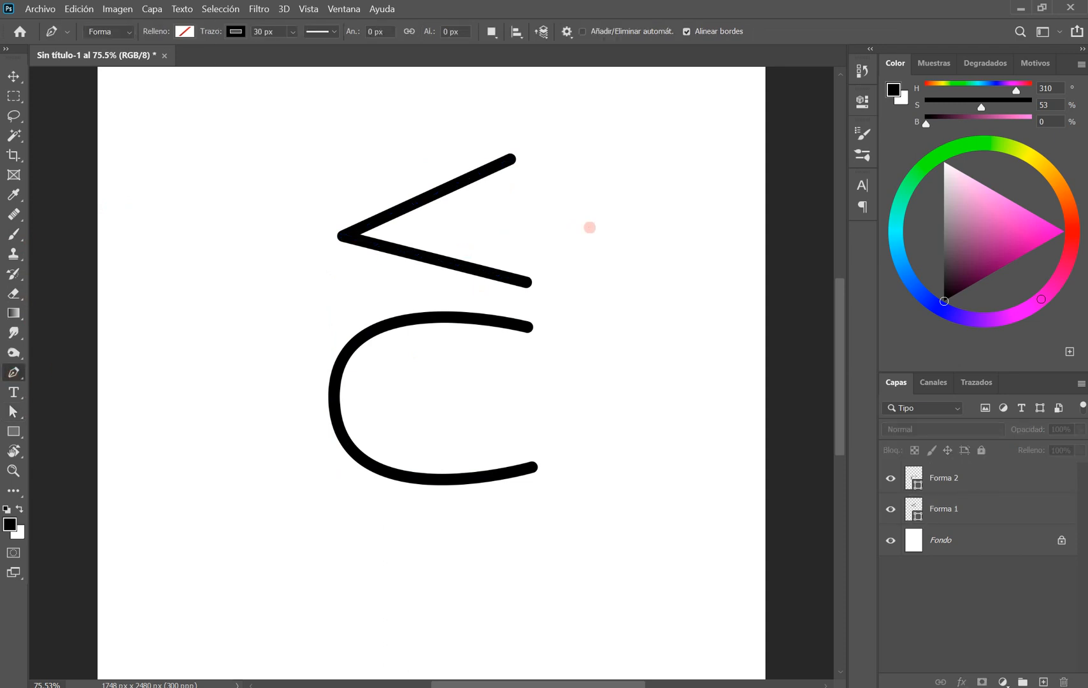
{"action": "left_click", "coordinate": [601, 206]}
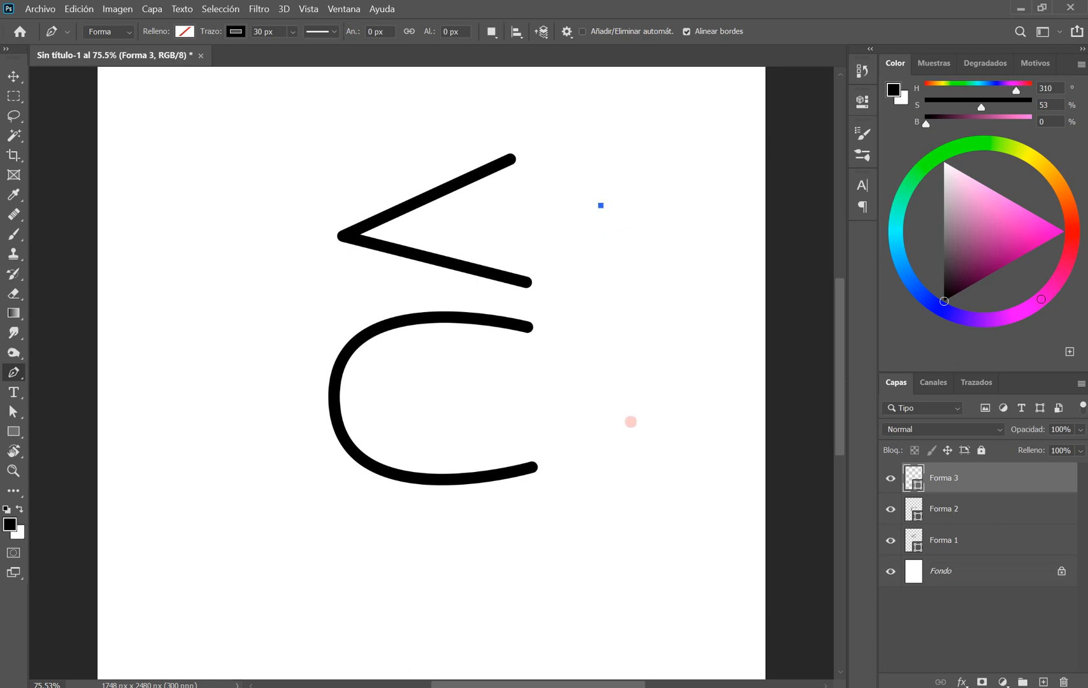
{"action": "left_click", "coordinate": [602, 274]}
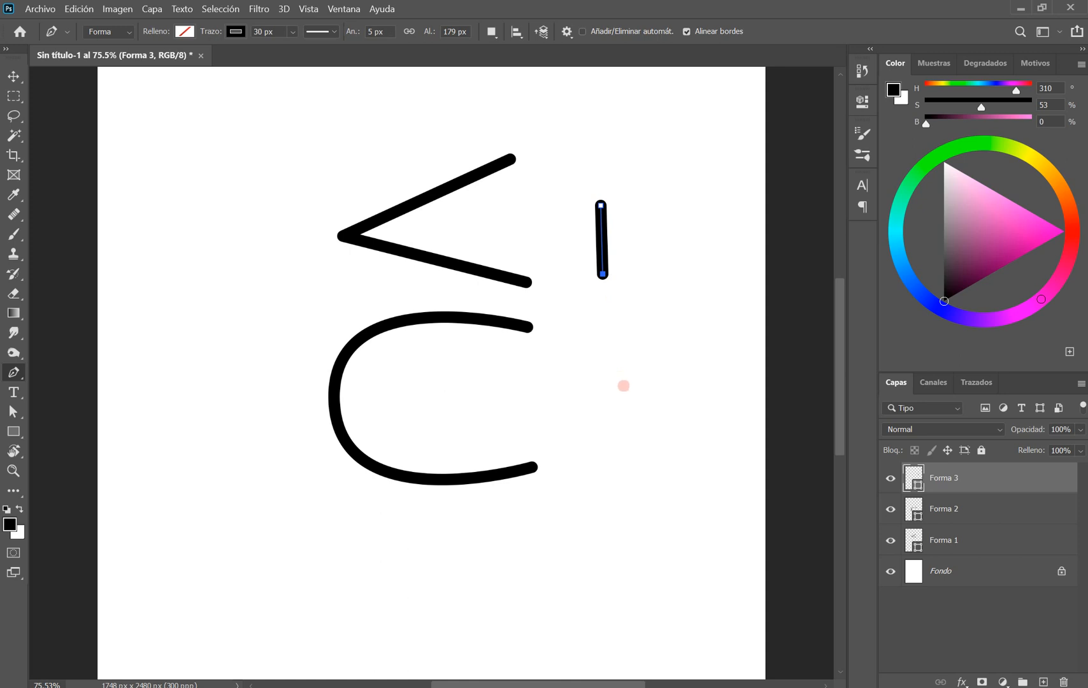
{"action": "left_click", "coordinate": [691, 326]}
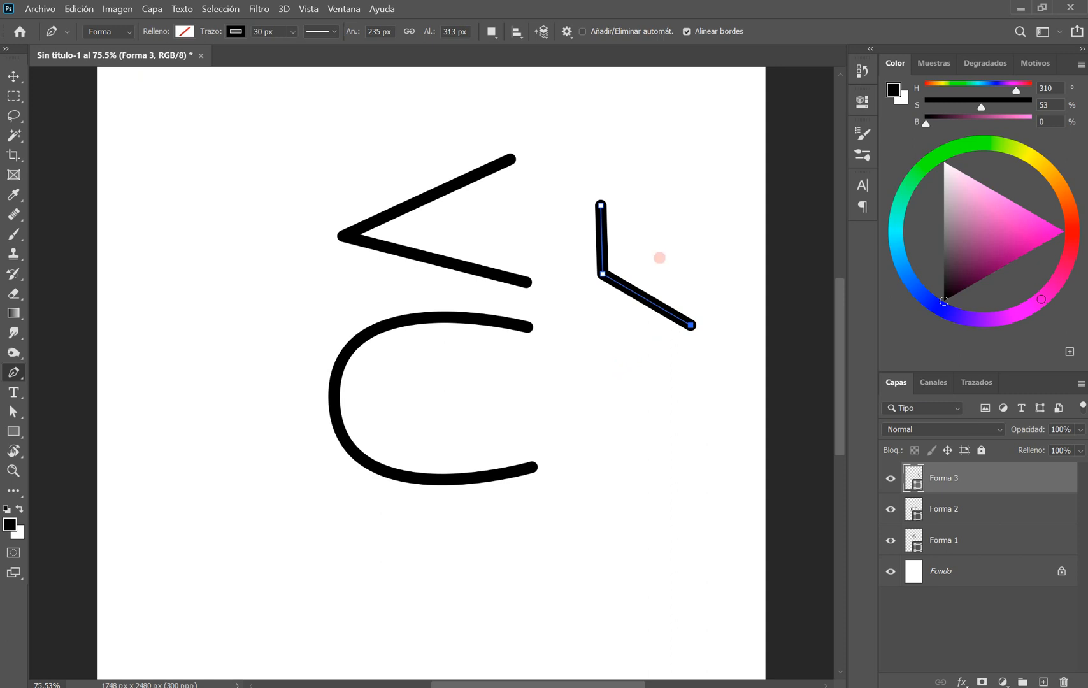
{"action": "left_click", "coordinate": [601, 205]}
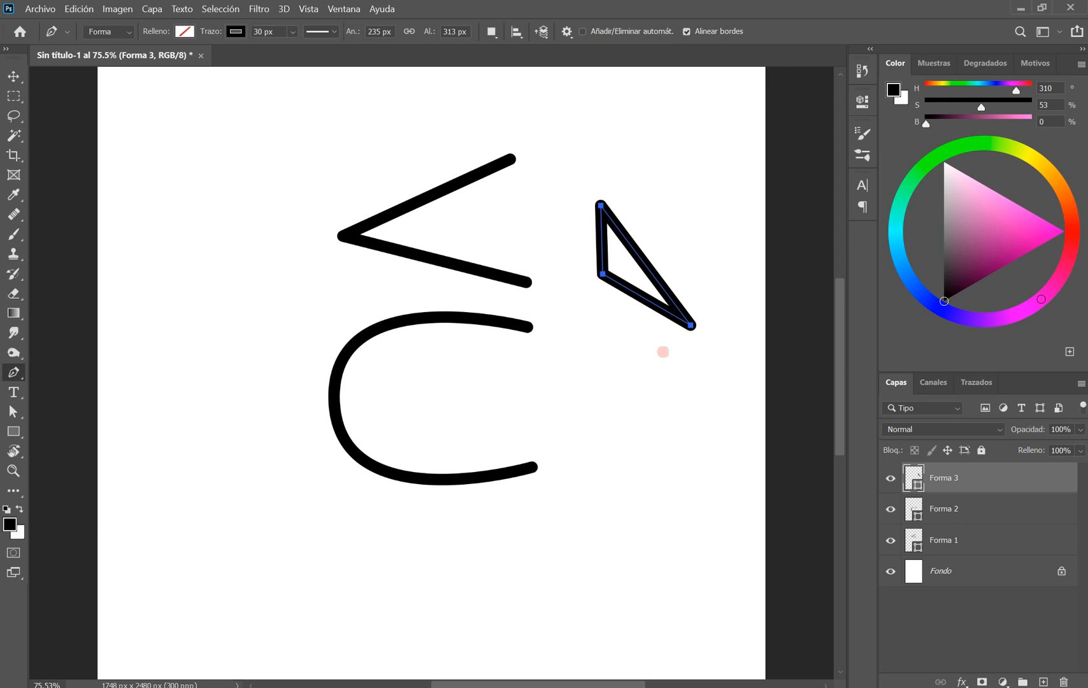
Step: Draw a closed freeform shape of straight and curved segments below the triangle, about 490 by 416 px
{"action": "left_click", "coordinate": [597, 359]}
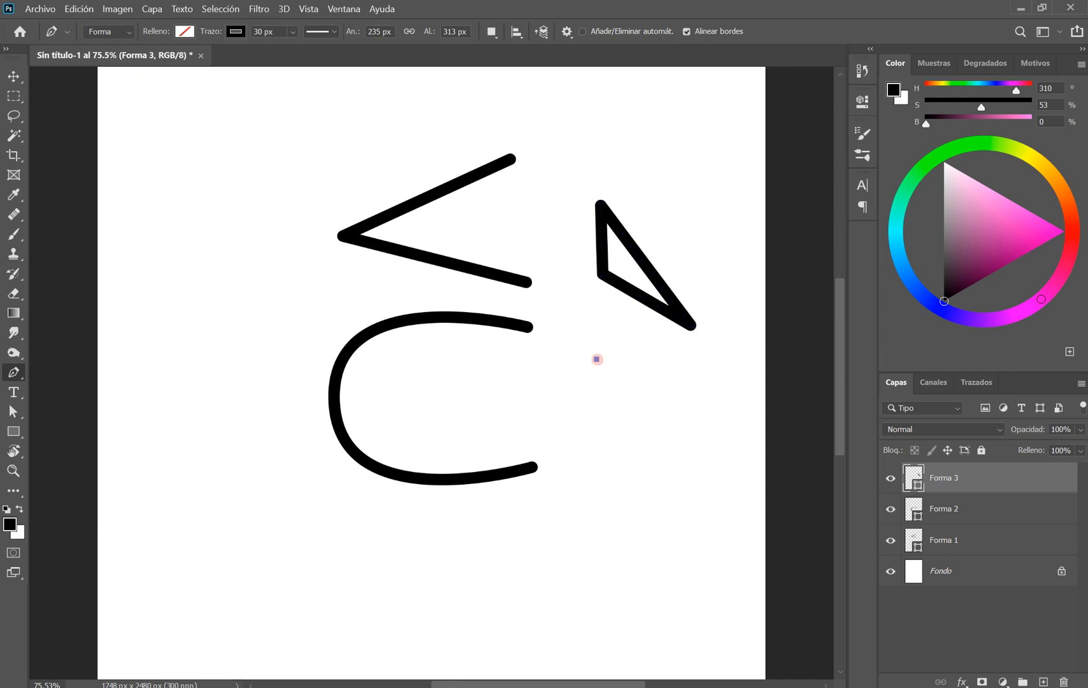
{"action": "left_click", "coordinate": [552, 380]}
{"action": "left_click", "coordinate": [567, 450]}
{"action": "left_click_drag", "start_coordinate": [617, 502], "coordinate": [701, 482]}
{"action": "left_click", "coordinate": [739, 433]}
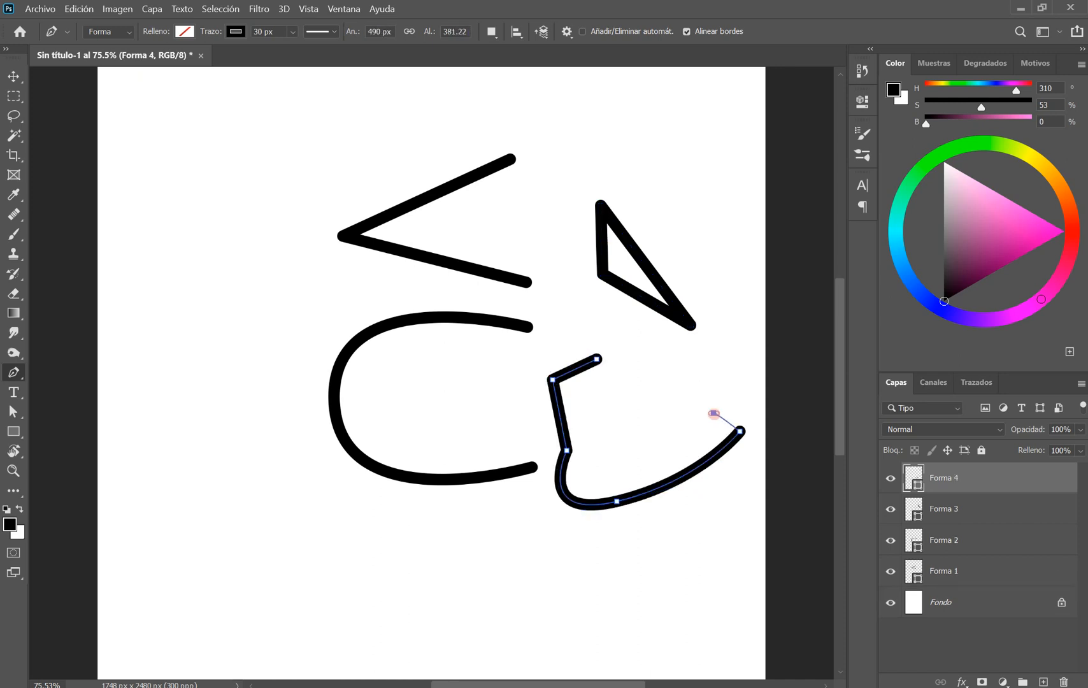
{"action": "left_click_drag", "start_coordinate": [713, 413], "coordinate": [686, 418]}
{"action": "left_click", "coordinate": [668, 372]}
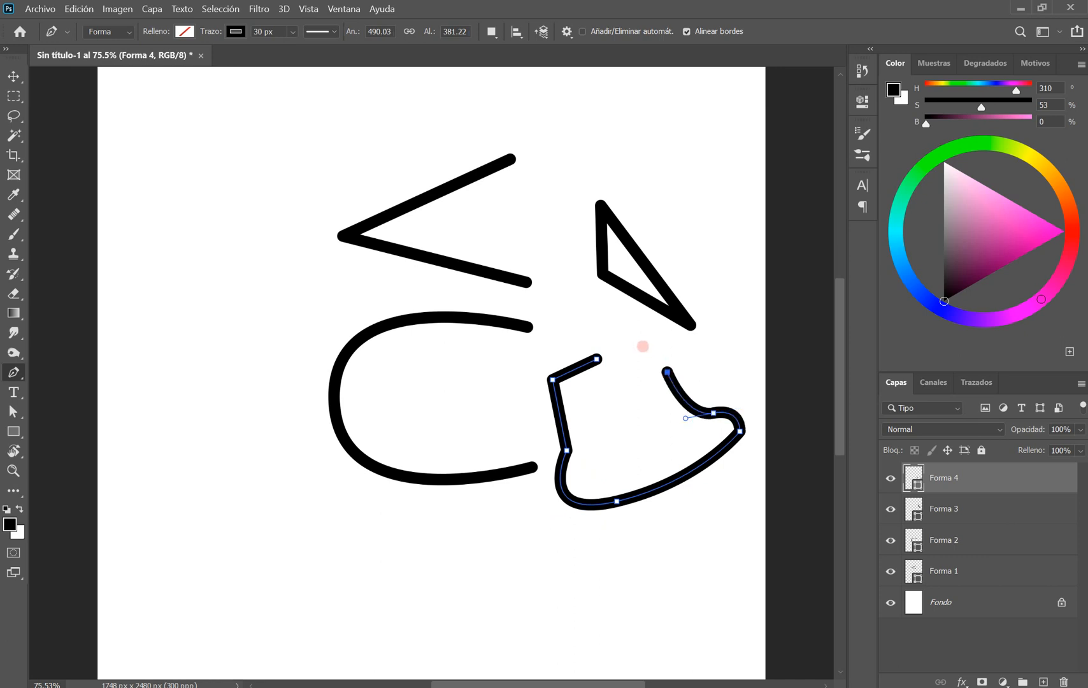
{"action": "left_click", "coordinate": [642, 346]}
{"action": "left_click", "coordinate": [598, 360]}
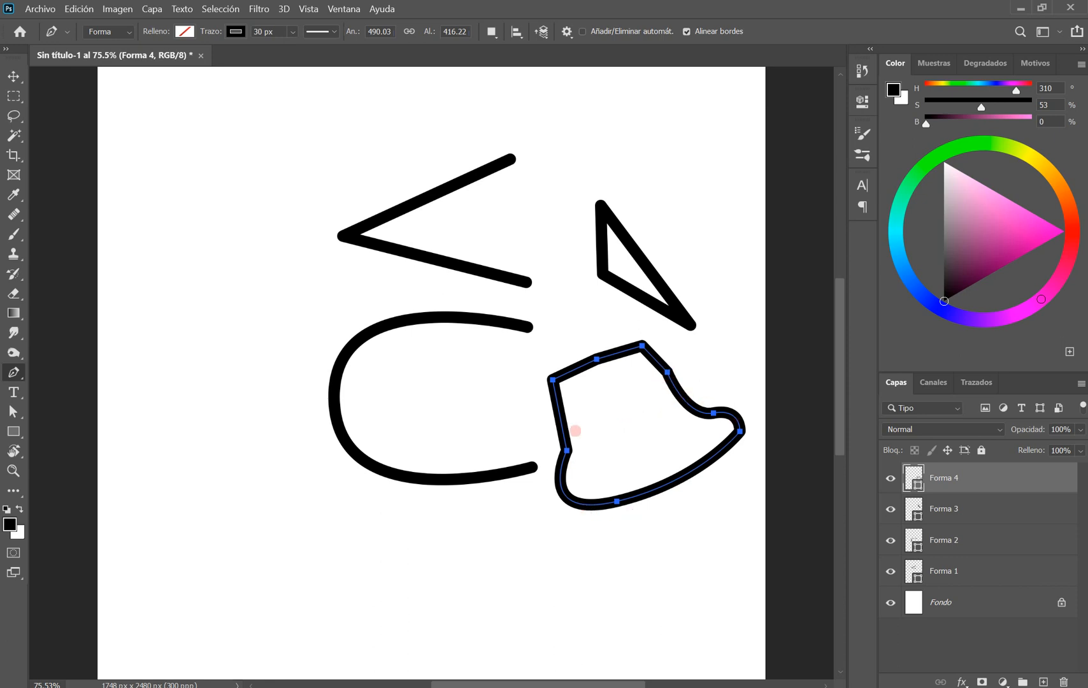
Step: Undo the closed freeform shape drawn below the triangle, segment by segment, until its layer is gone
{"action": "key", "text": "ctrl+z"}
{"action": "key", "text": "ctrl+z"}
{"action": "key", "text": "ctrl+z"}
{"action": "key", "text": "ctrl+z"}
{"action": "key", "text": "ctrl+z"}
{"action": "key", "text": "ctrl+z"}
{"action": "key", "text": "ctrl+z"}
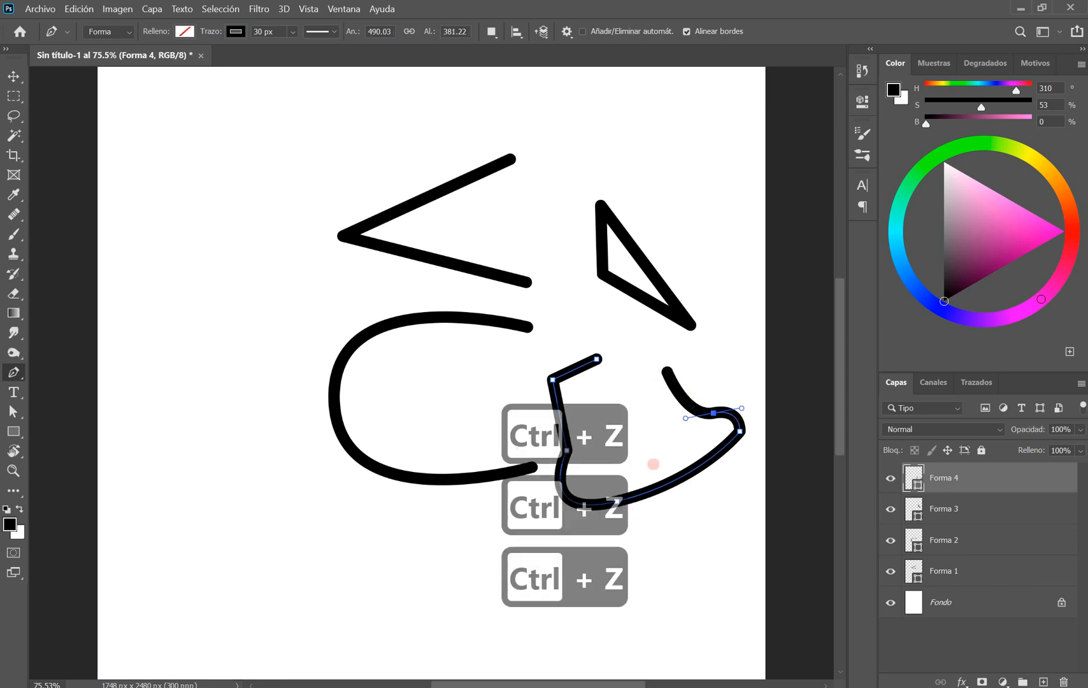
{"action": "key", "text": "ctrl+z"}
{"action": "key", "text": "ctrl+z"}
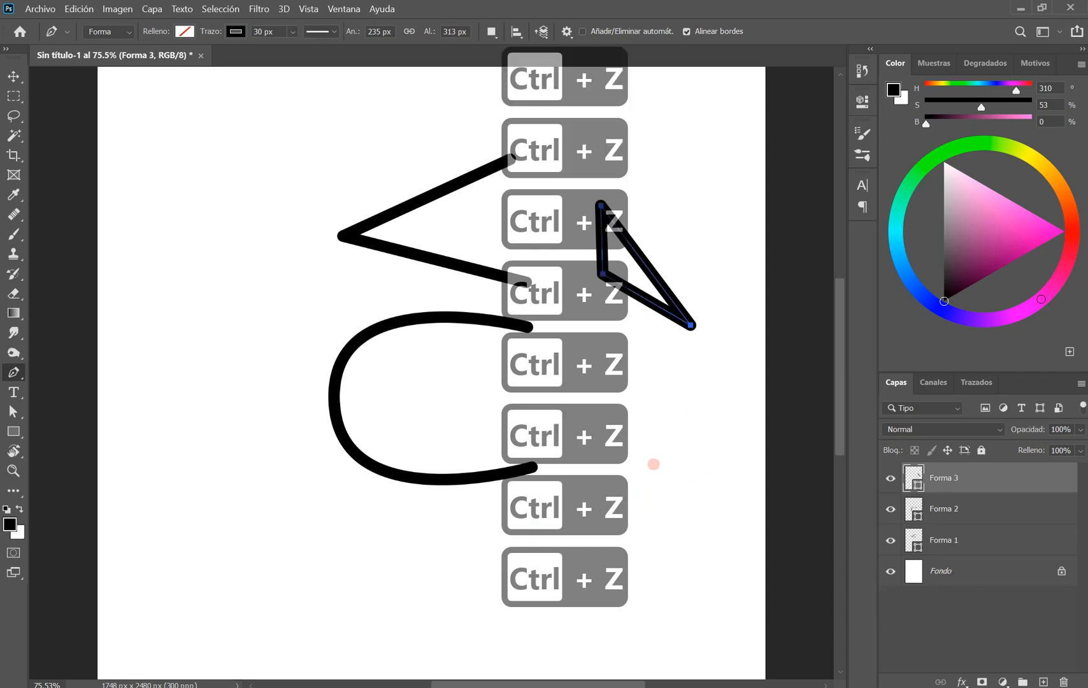
Step: Undo the closed triangle beside the angled line, removing its layer as well
{"action": "key", "text": "ctrl+z"}
{"action": "key", "text": "ctrl+z"}
{"action": "key", "text": "ctrl+z"}
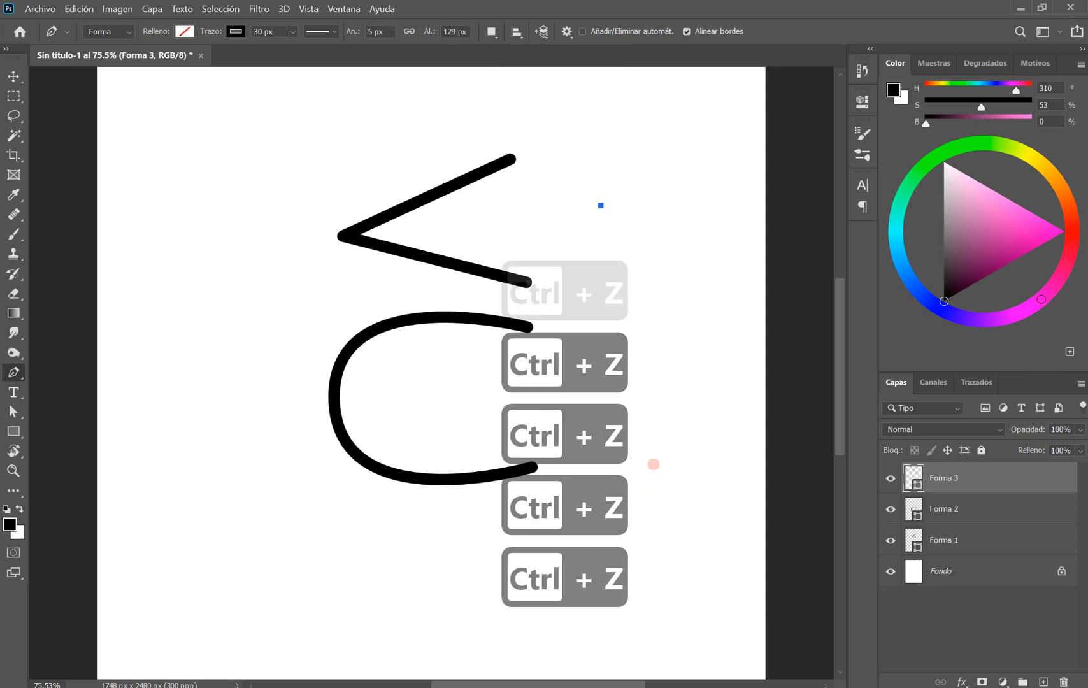
{"action": "key", "text": "ctrl+z"}
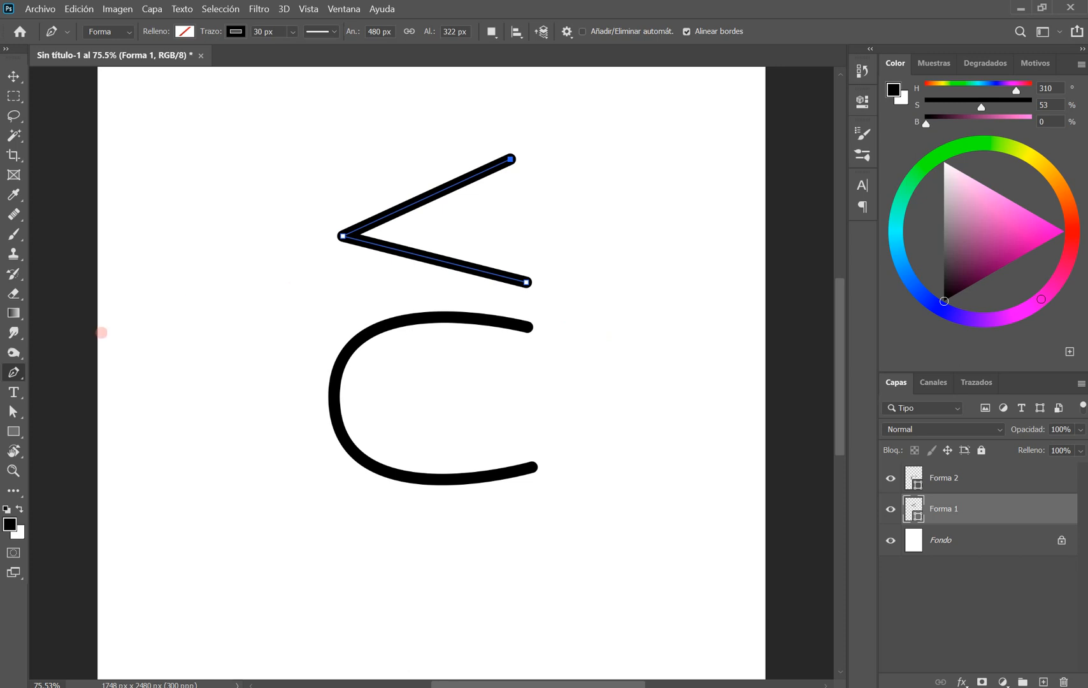
{"action": "right_click", "coordinate": [13, 374]}
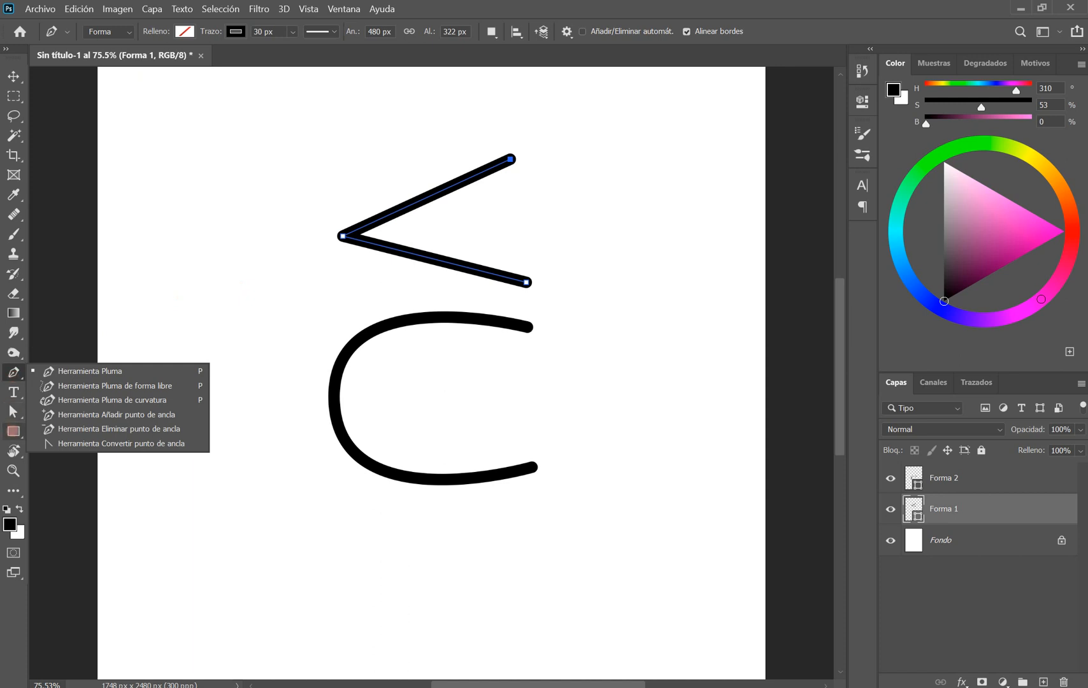
{"action": "left_click", "coordinate": [12, 431]}
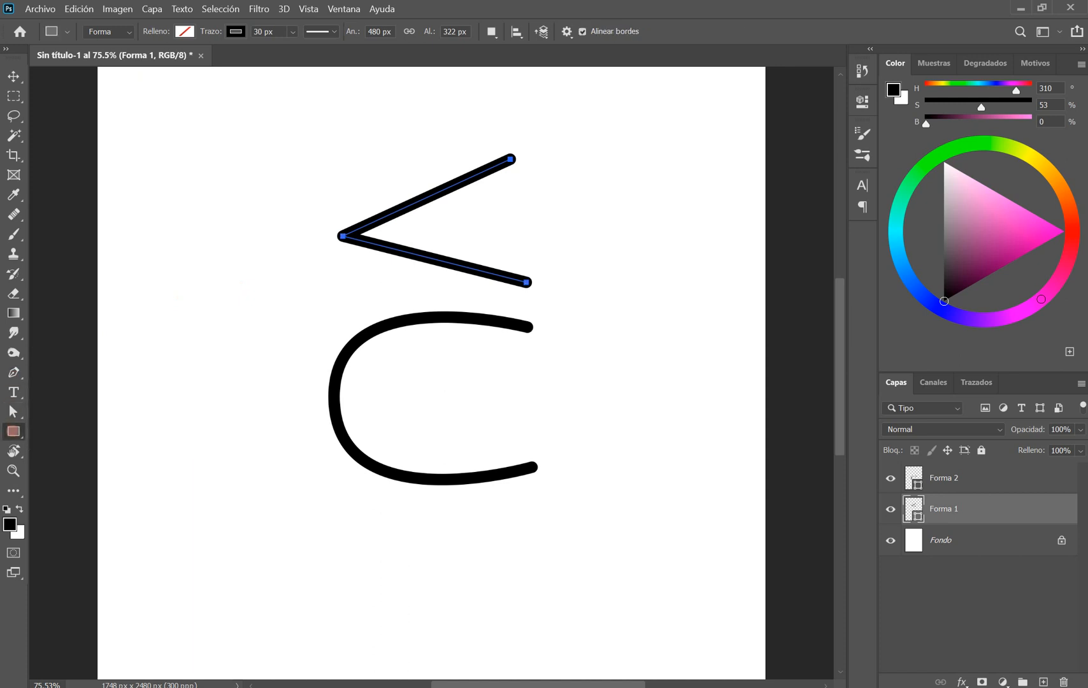
{"action": "right_click", "coordinate": [19, 432]}
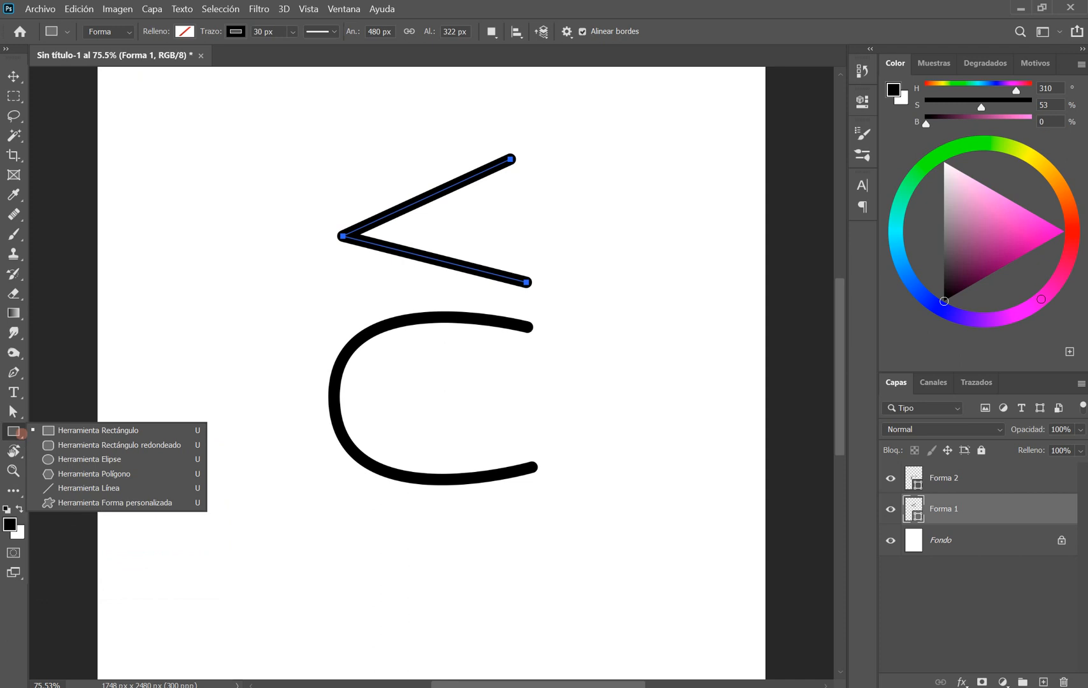
{"action": "left_click", "coordinate": [15, 373]}
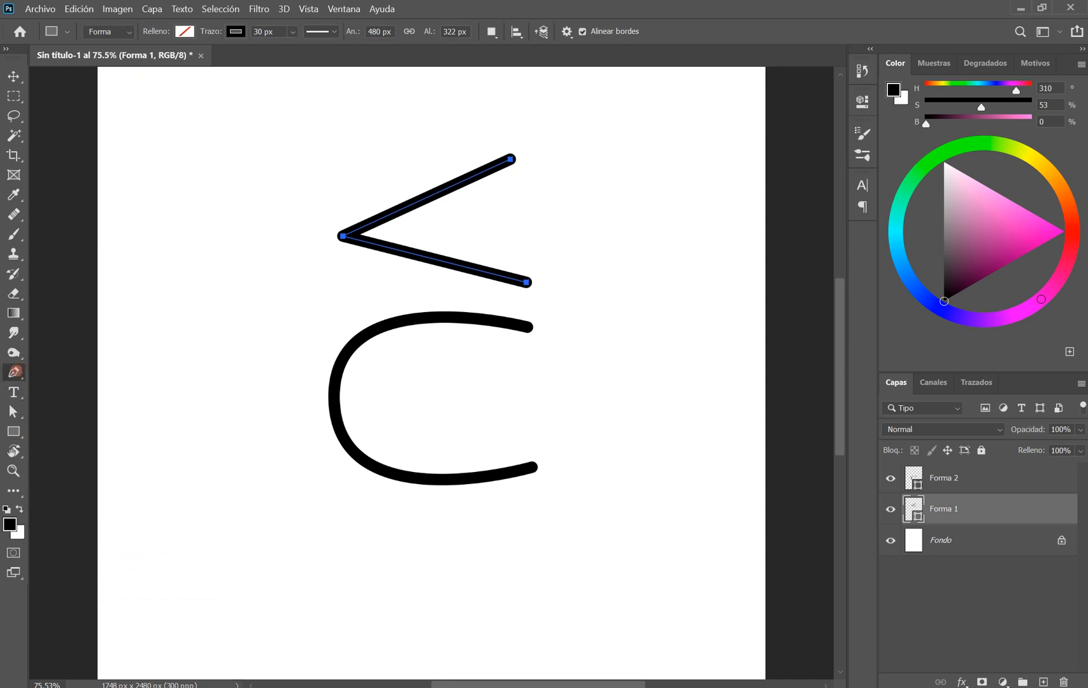
Step: Convert the angled line's corner anchor into a smooth point with the Convert Point tool, pulling its direction handle downward
{"action": "right_click", "coordinate": [22, 372]}
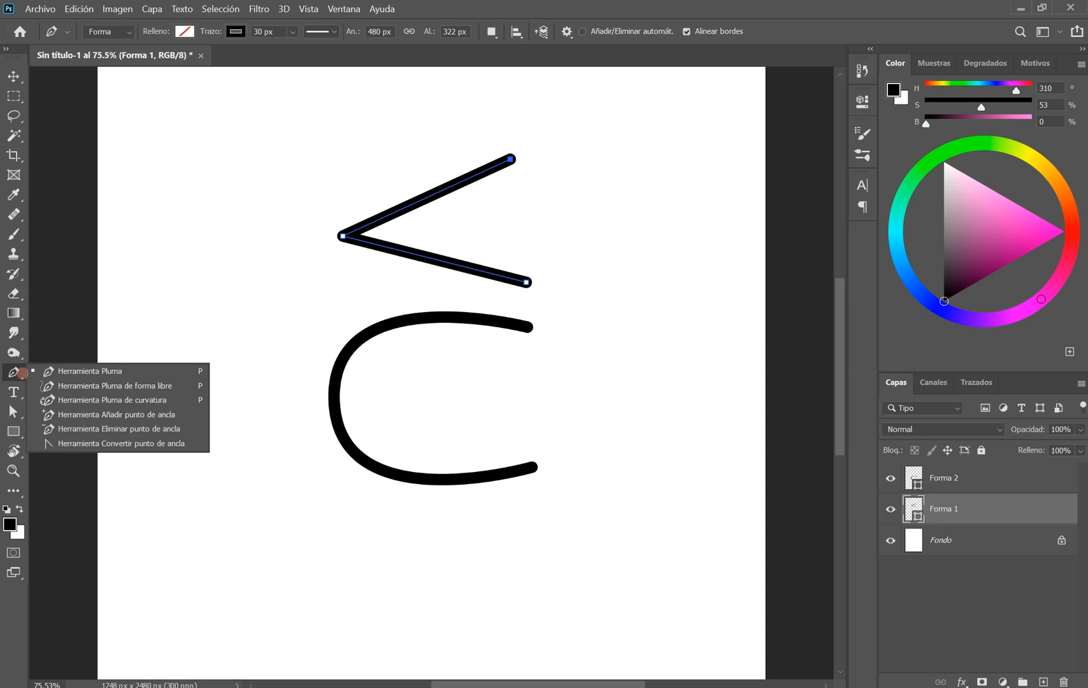
{"action": "left_click_drag", "start_coordinate": [21, 373], "coordinate": [98, 441]}
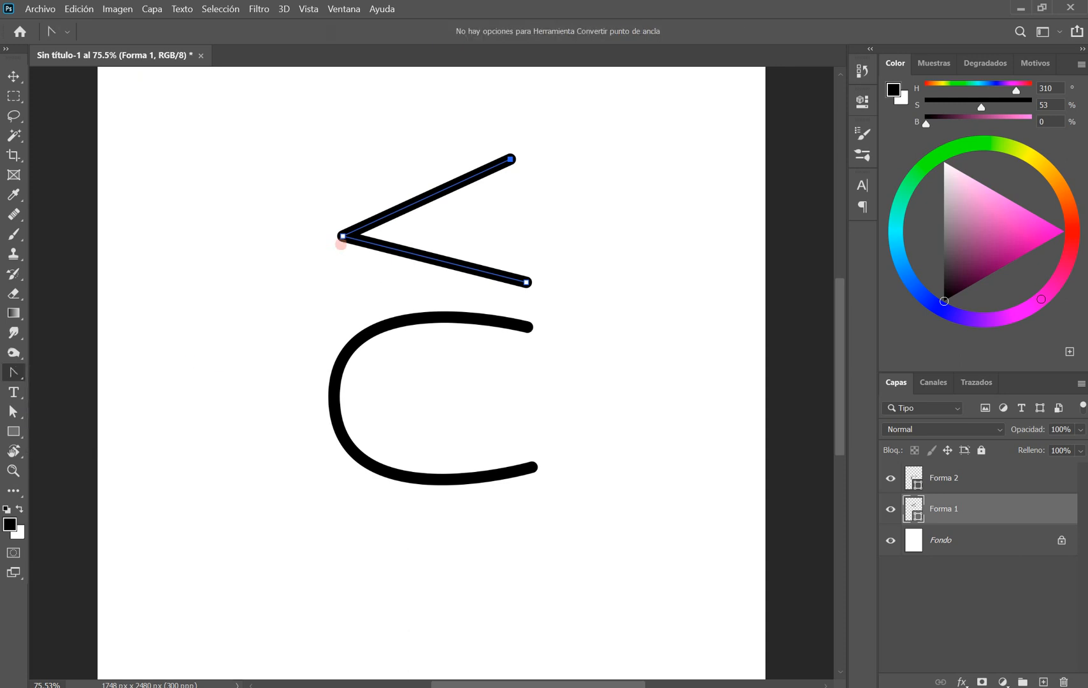
{"action": "left_click_drag", "start_coordinate": [343, 236], "coordinate": [343, 318]}
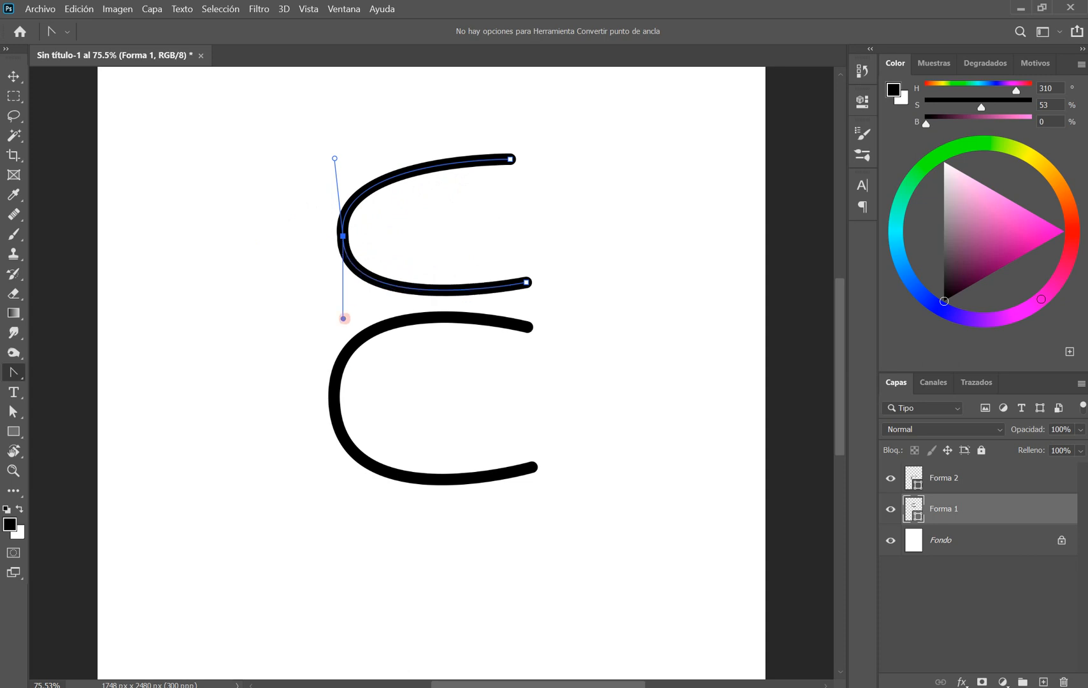
{"action": "key", "text": "ctrl+z"}
{"action": "key", "text": "ctrl+z"}
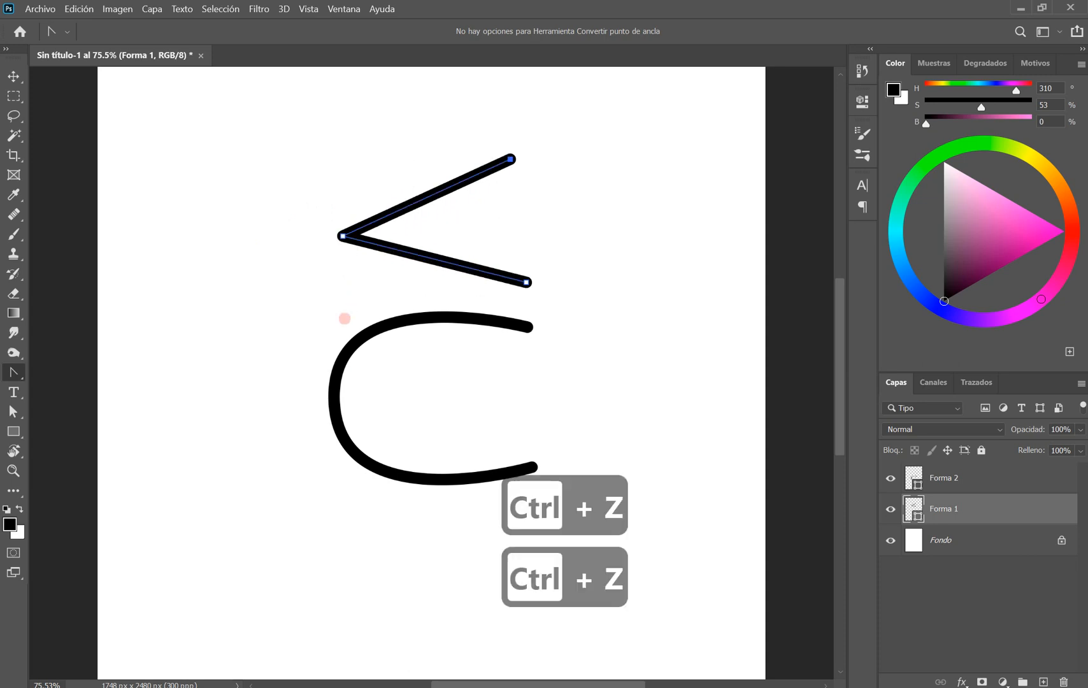
{"action": "mouse_move", "coordinate": [343, 236]}
{"action": "left_mouse_down"}
{"action": "mouse_move", "coordinate": [299, 255]}
{"action": "mouse_move", "coordinate": [345, 333]}
{"action": "left_mouse_up"}
Step: Convert the C-shaped curve's middle anchor to a corner, and back to a smooth point with longer handles
{"action": "left_click", "coordinate": [334, 395]}
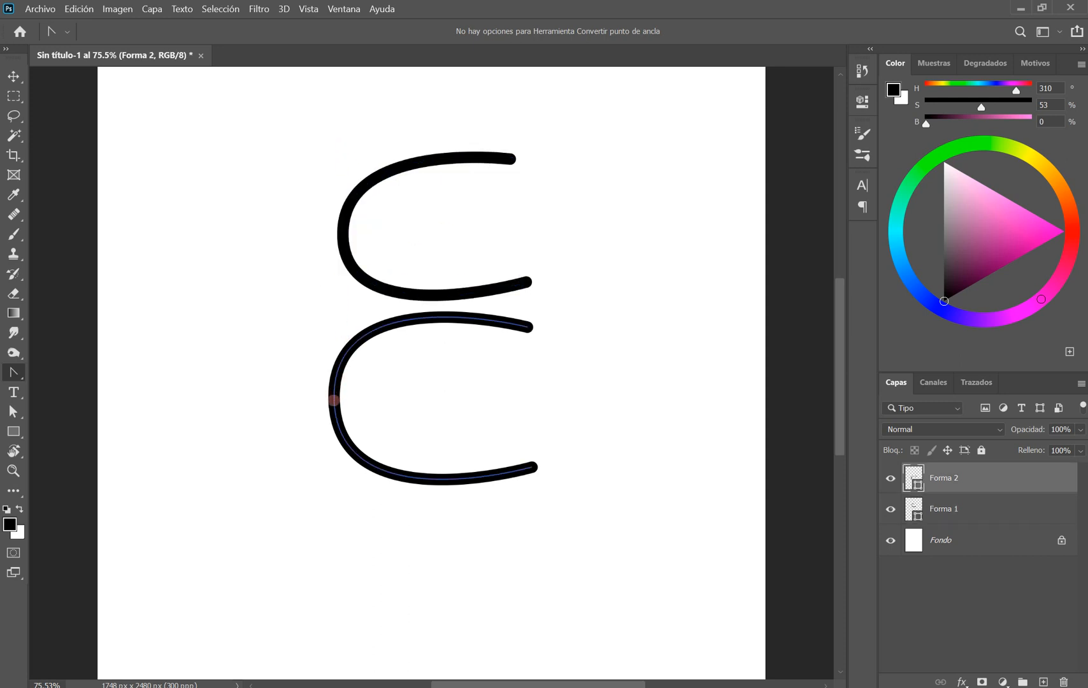
{"action": "left_click", "coordinate": [334, 401]}
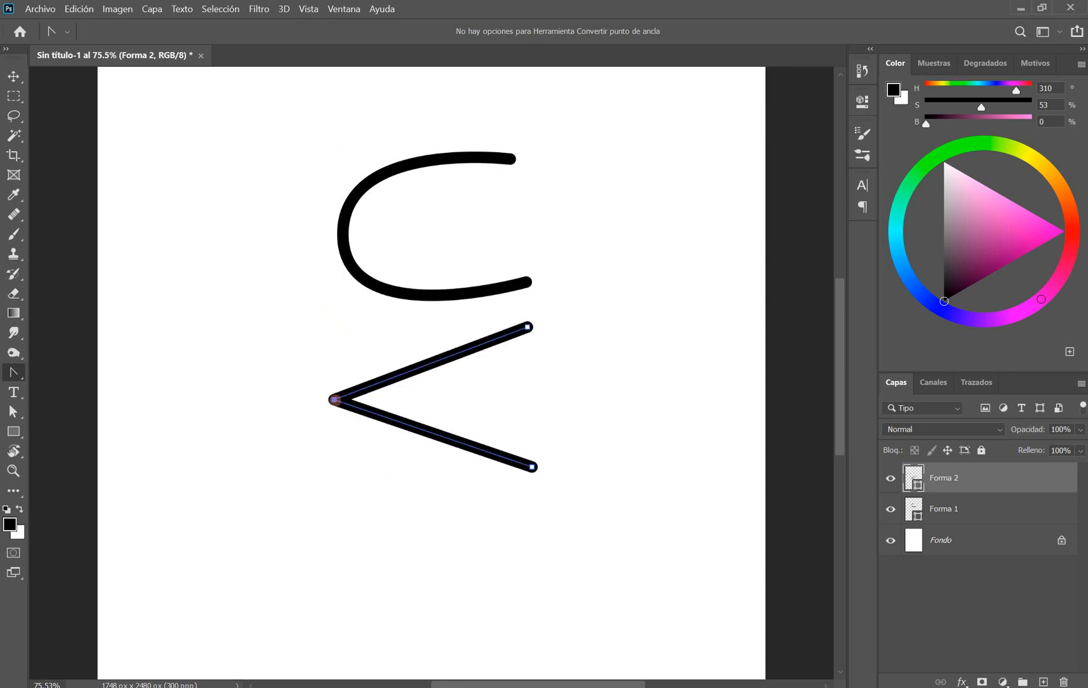
{"action": "left_click_drag", "start_coordinate": [334, 400], "coordinate": [333, 513]}
Step: Convert the upper curve's middle anchor back into a sharp corner, straightening both of its segments
{"action": "left_click", "coordinate": [343, 250], "text": "ctrl"}
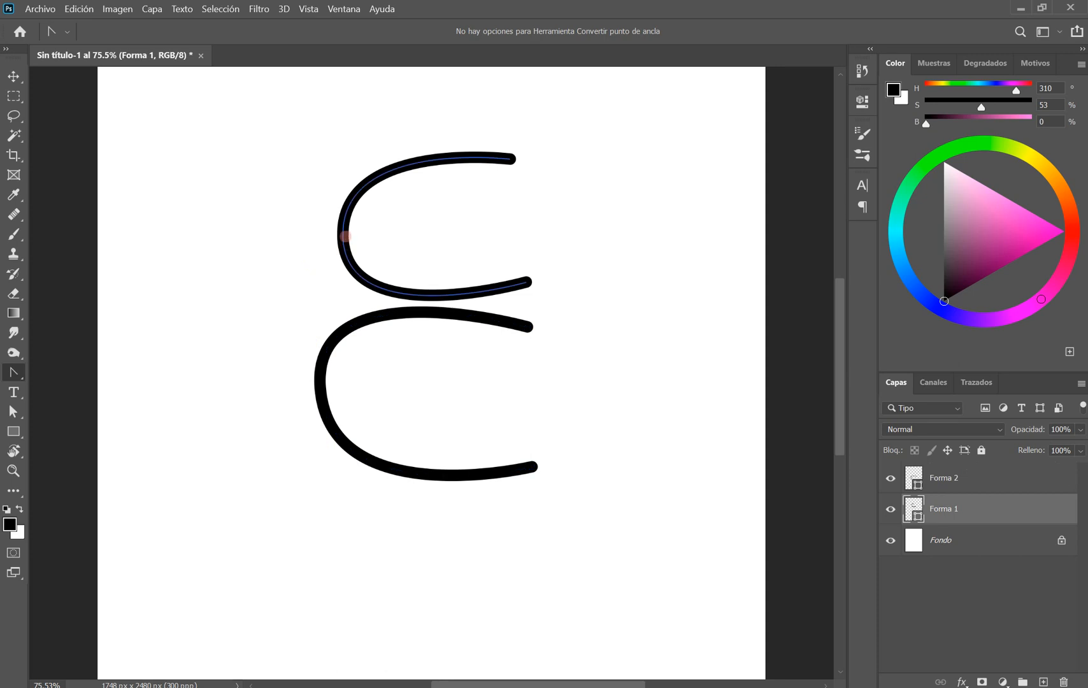
{"action": "left_click", "coordinate": [344, 238], "text": "ctrl"}
{"action": "left_click", "coordinate": [344, 237]}
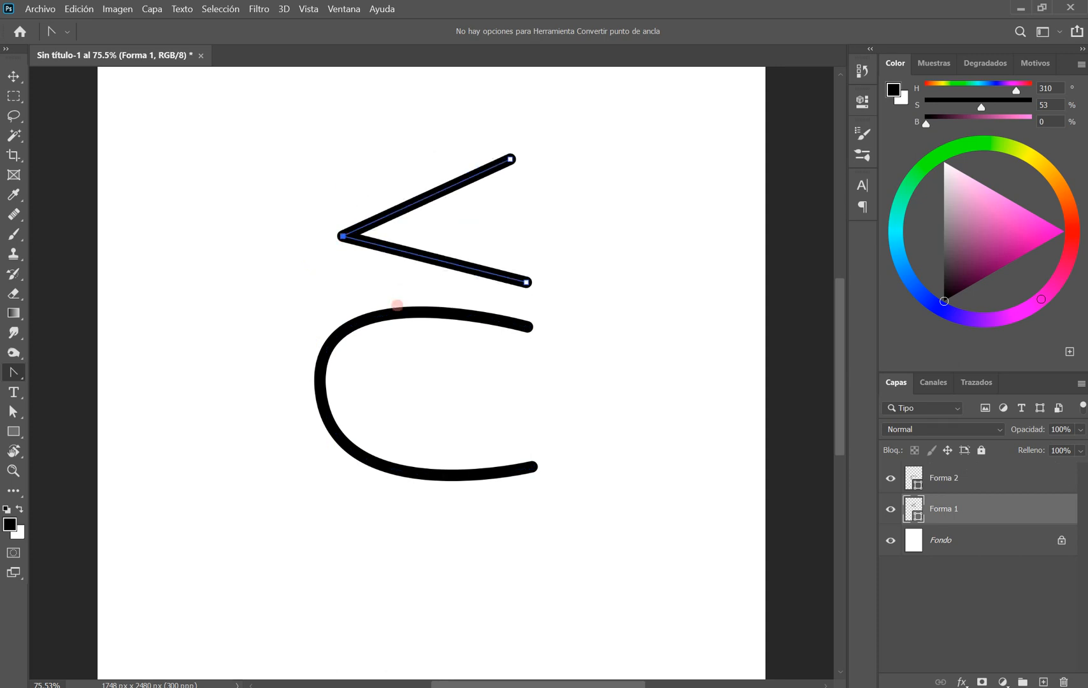
Step: Activate the Freeform Pen tool and compare the paths on the Forma 1 and Forma 2 layers by selecting each in turn
{"action": "left_click", "coordinate": [14, 372]}
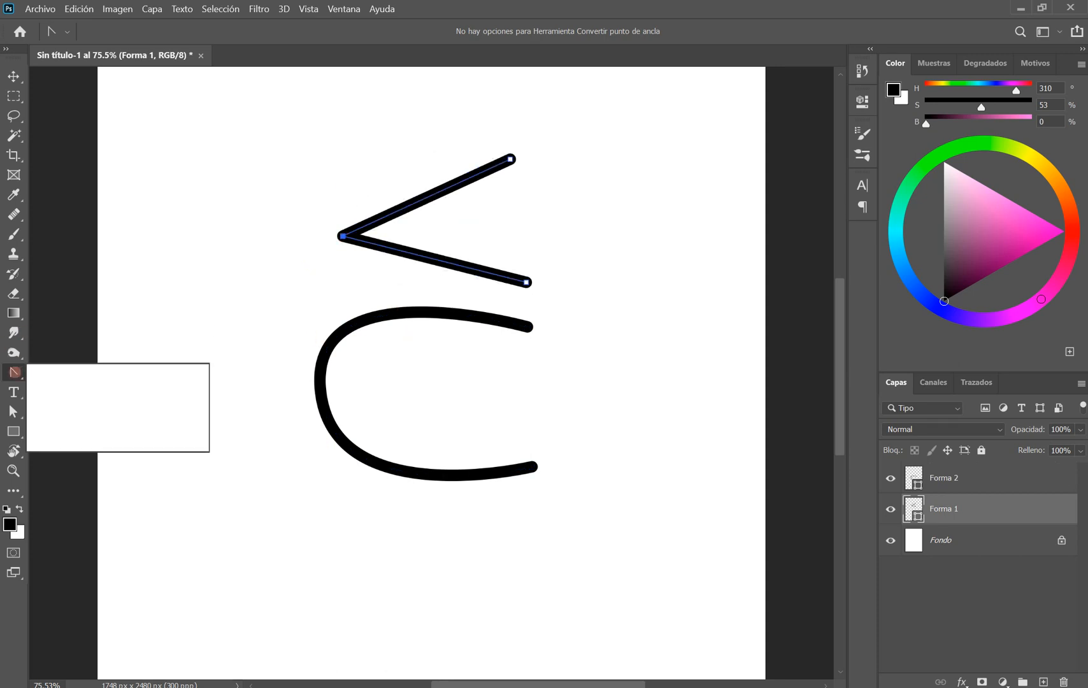
{"action": "left_click", "coordinate": [115, 385]}
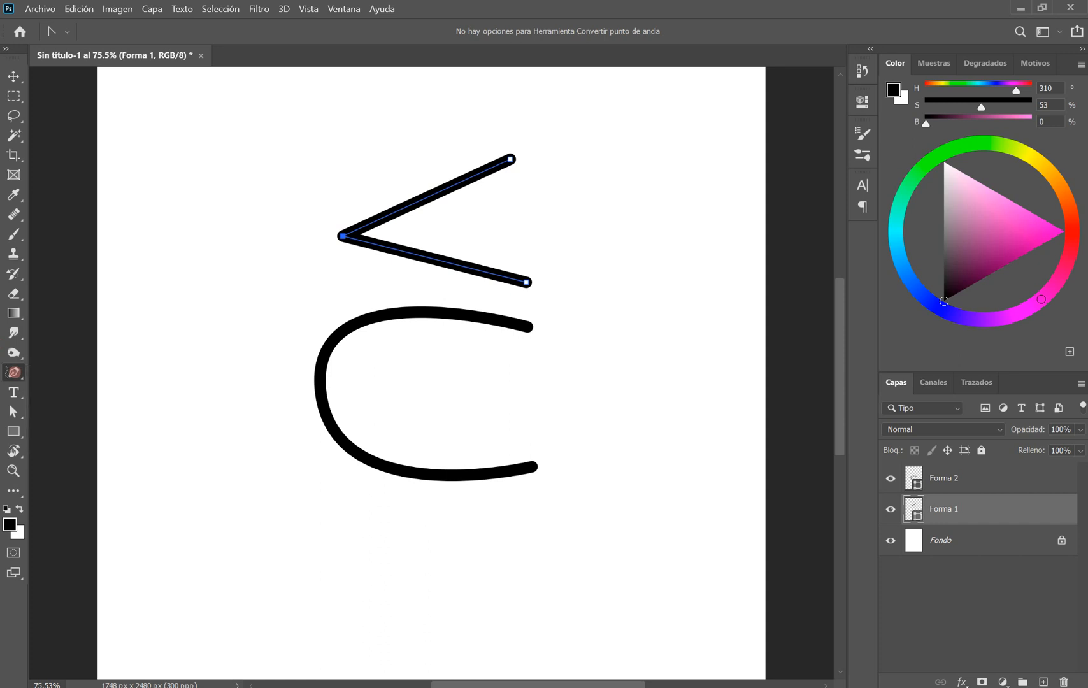
{"action": "left_click", "coordinate": [947, 479]}
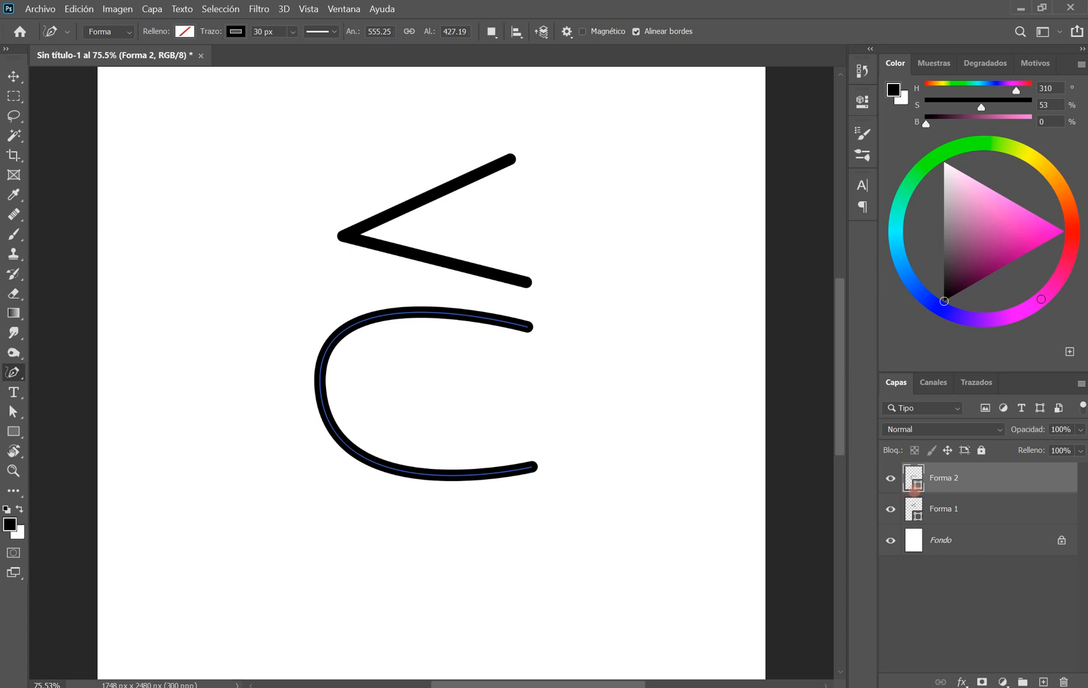
{"action": "left_click", "coordinate": [915, 508]}
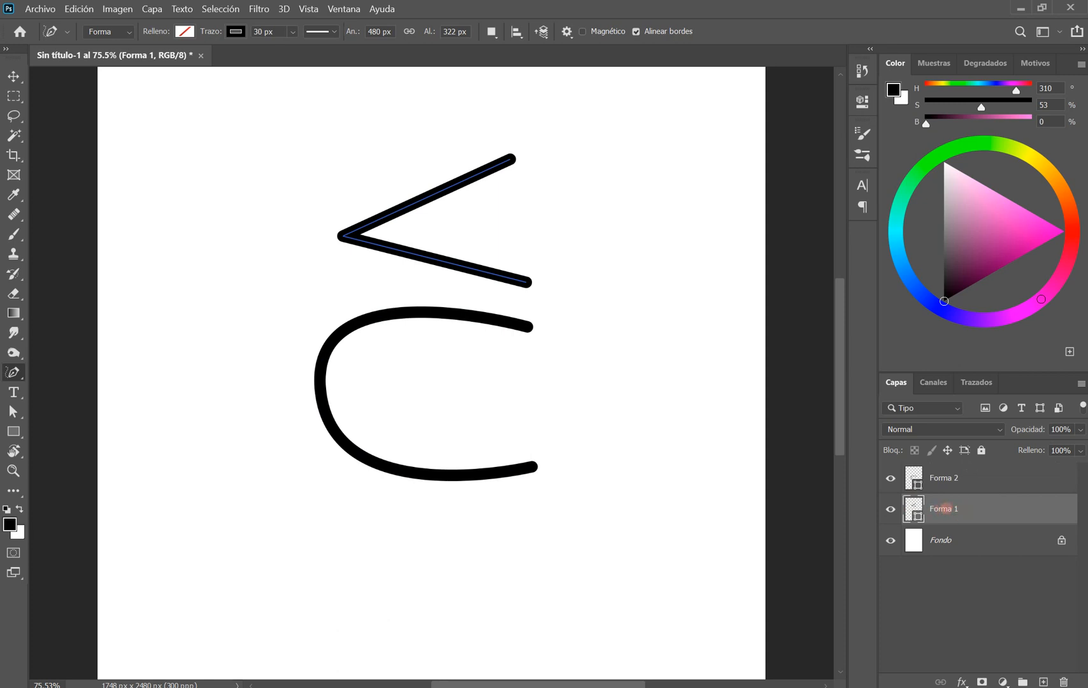
{"action": "left_click", "coordinate": [948, 487]}
{"action": "left_click", "coordinate": [943, 511]}
{"action": "left_click", "coordinate": [944, 478]}
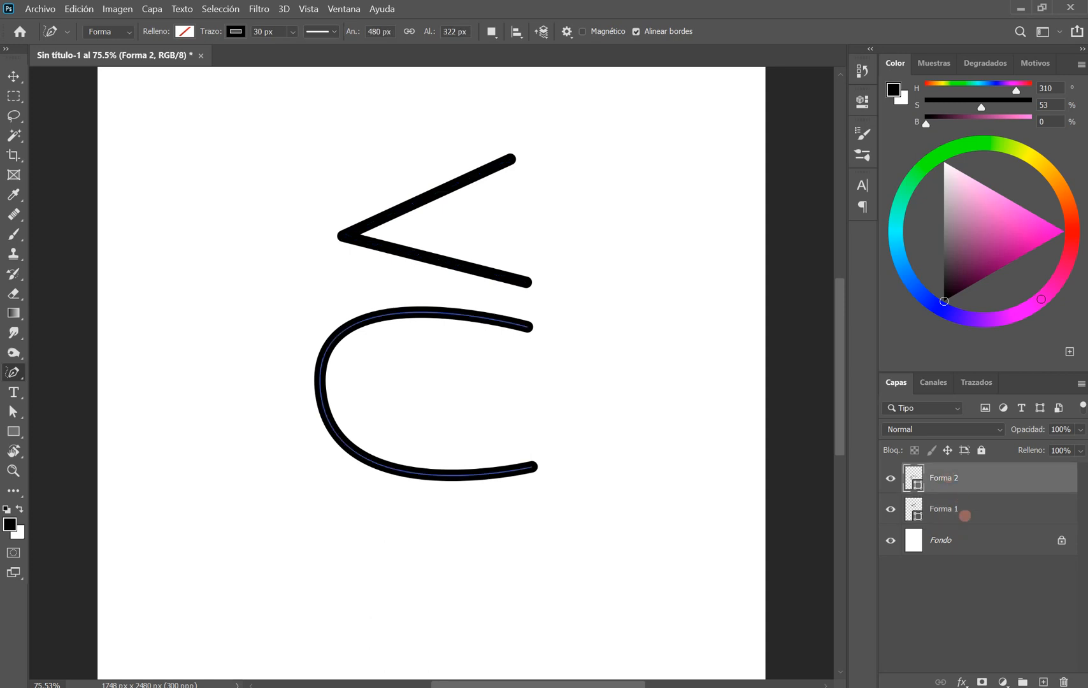
{"action": "left_click", "coordinate": [965, 515]}
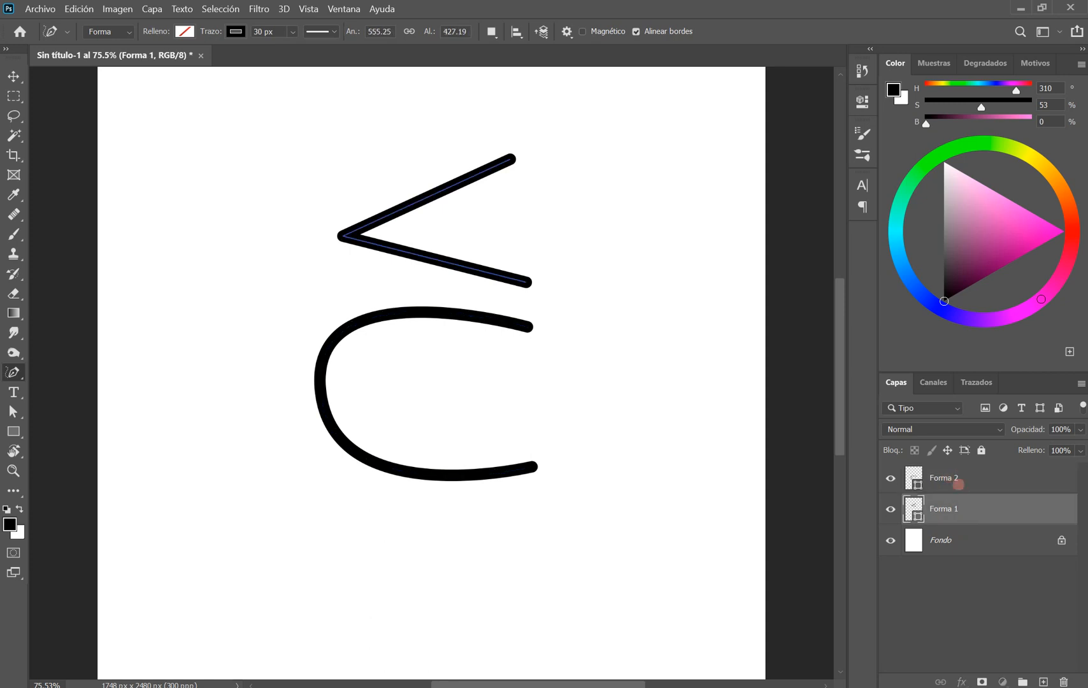
{"action": "left_click", "coordinate": [959, 485]}
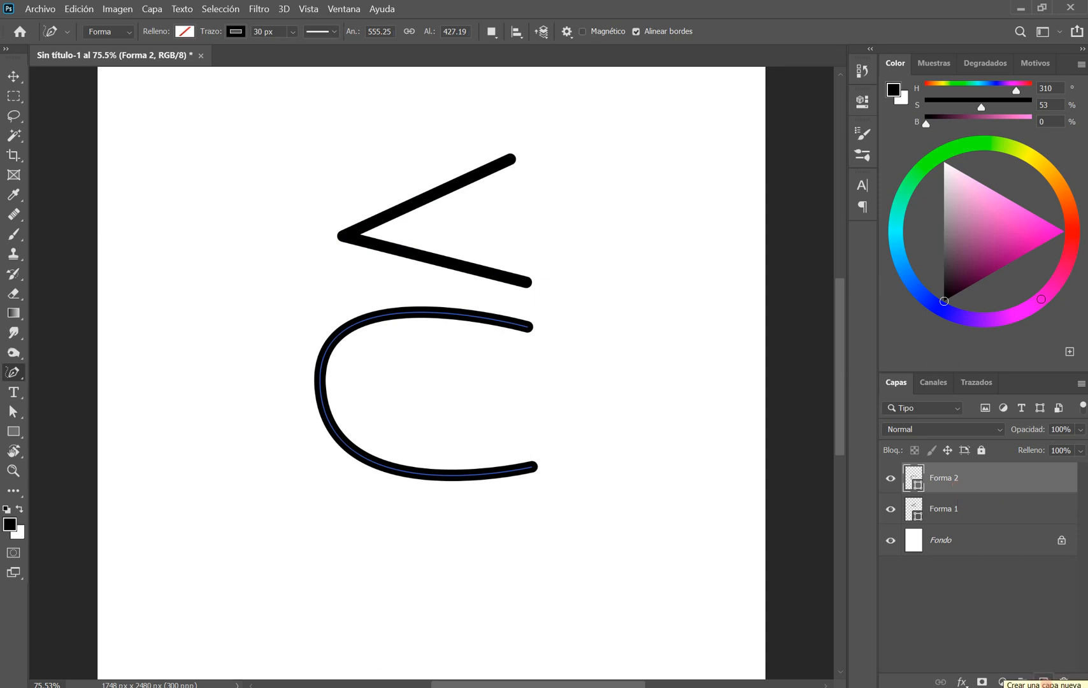
Step: Add an empty layer above the shape layers and delete it again
{"action": "left_click", "coordinate": [1043, 682]}
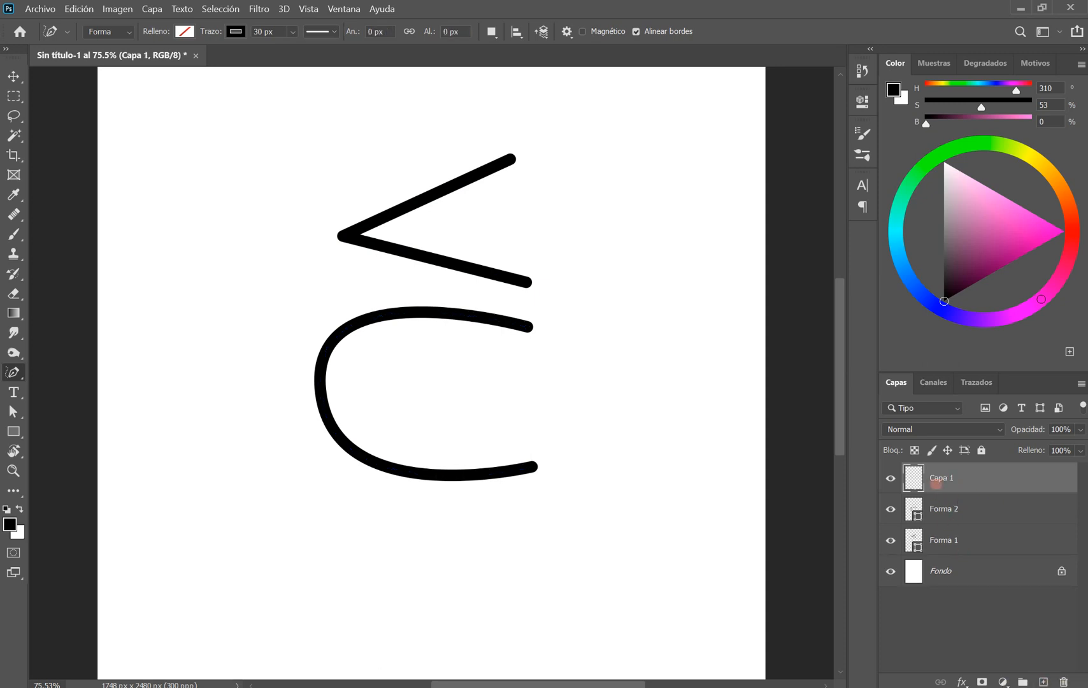
{"action": "left_click", "coordinate": [1064, 682]}
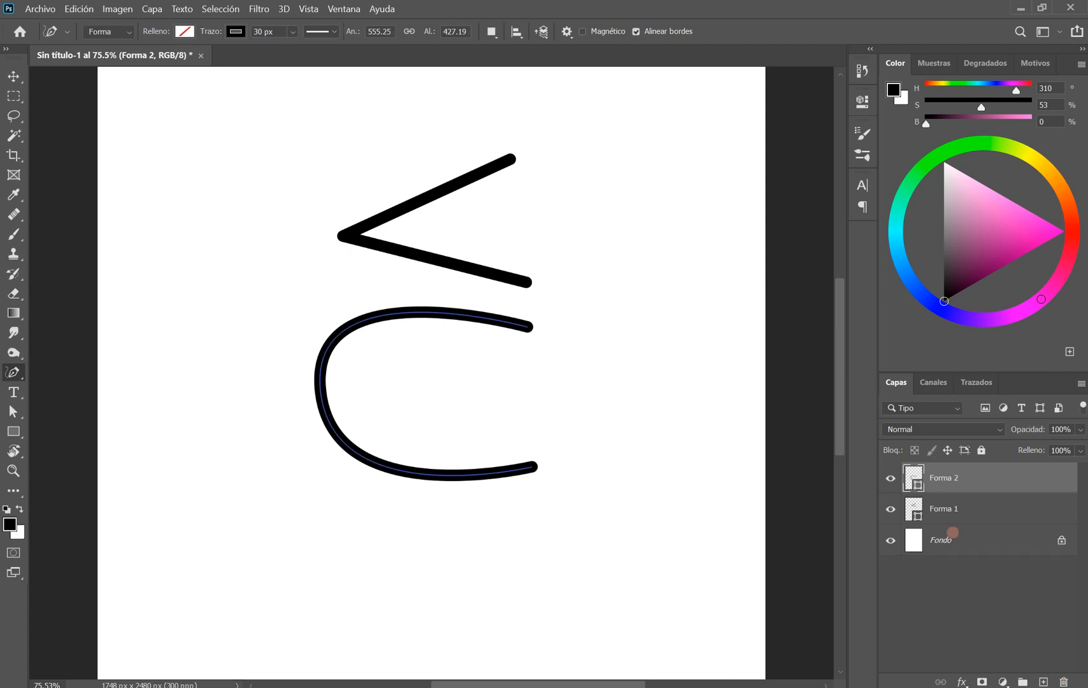
Step: Delete the Forma 1 and Forma 2 shape layers together
{"action": "left_click", "coordinate": [937, 510]}
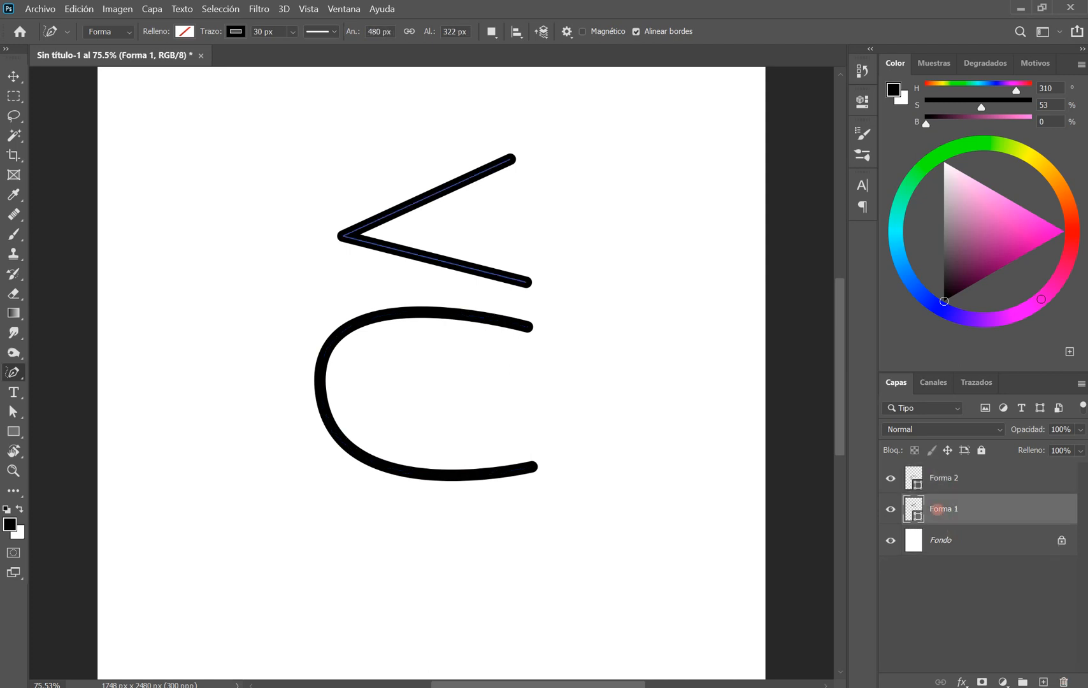
{"action": "left_click", "coordinate": [985, 485]}
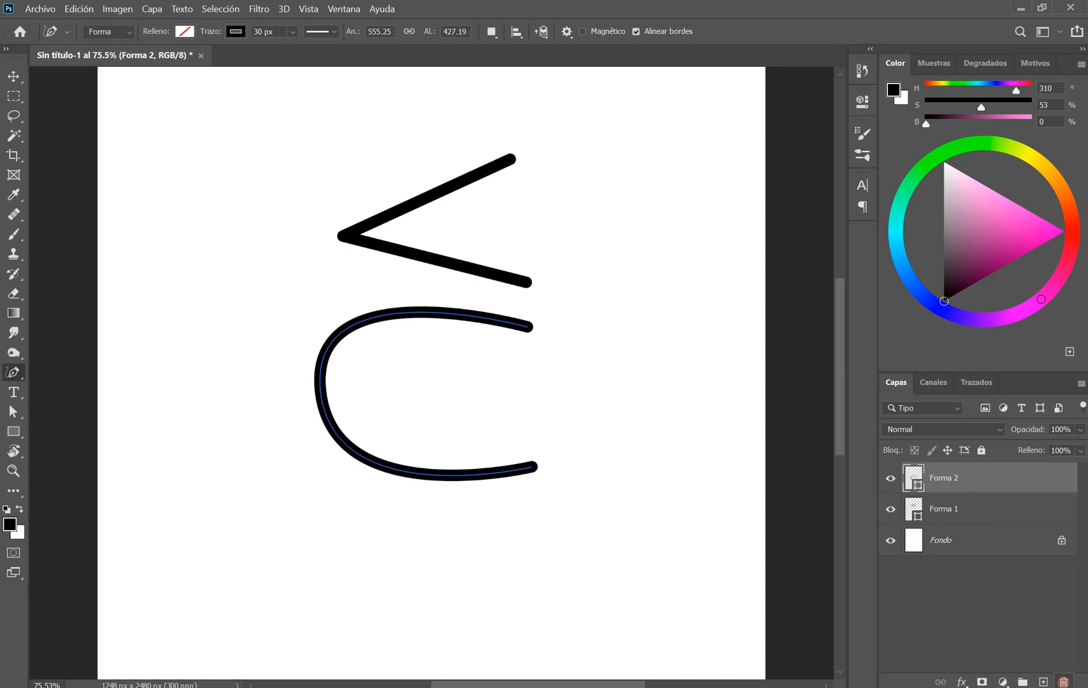
{"action": "left_click", "coordinate": [1063, 681]}
{"action": "left_click", "coordinate": [1063, 682]}
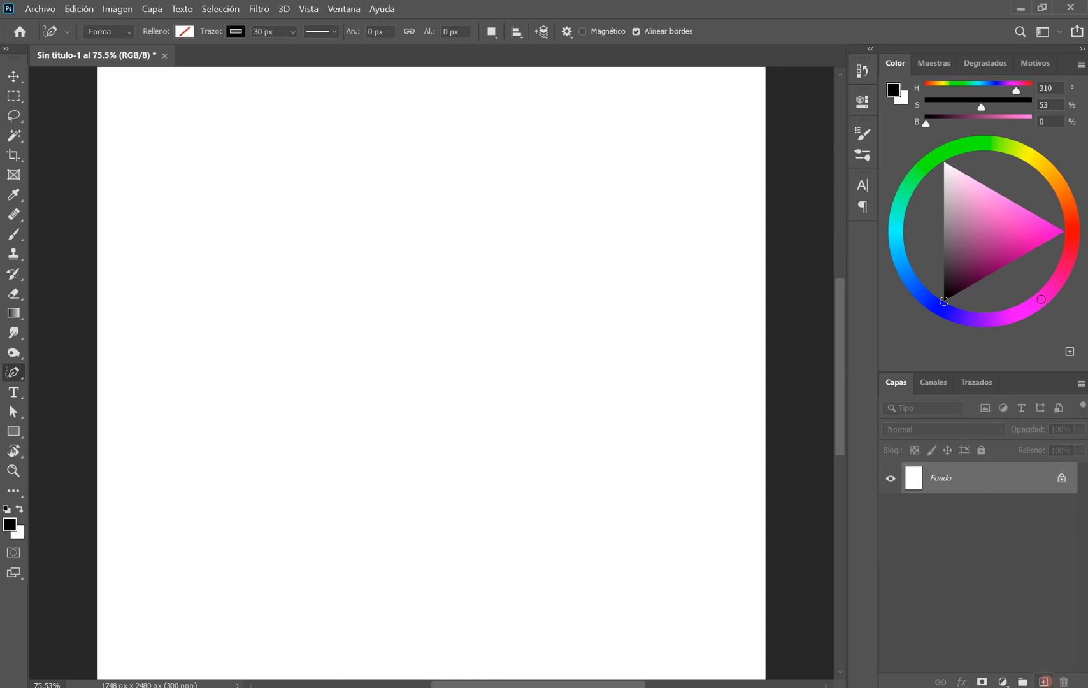
Step: Add an empty layer and draw a closed four-sided shape about 539 by 368 px on it with the Pen tool
{"action": "left_click", "coordinate": [1044, 681]}
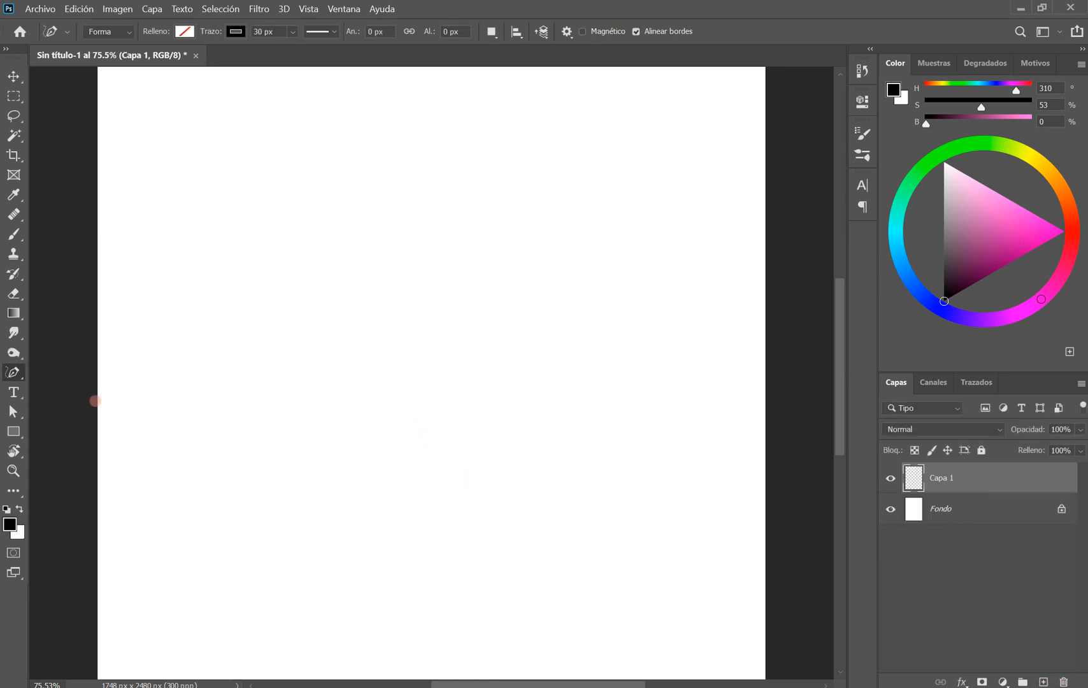
{"action": "left_click", "coordinate": [13, 373]}
{"action": "left_click", "coordinate": [89, 367]}
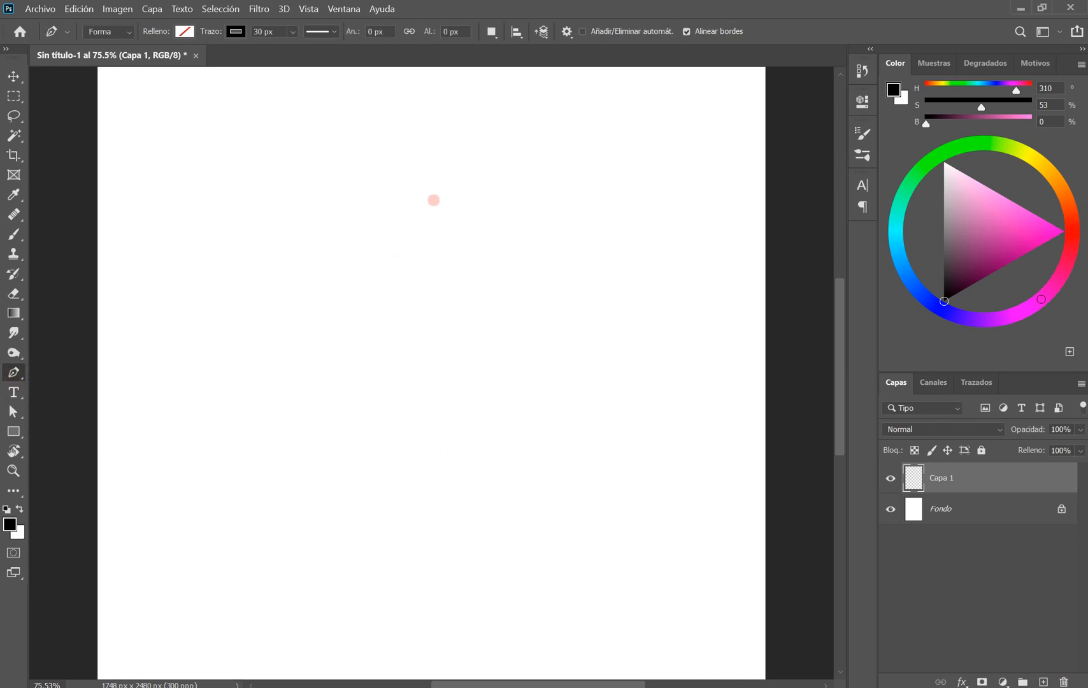
{"action": "left_click", "coordinate": [430, 204]}
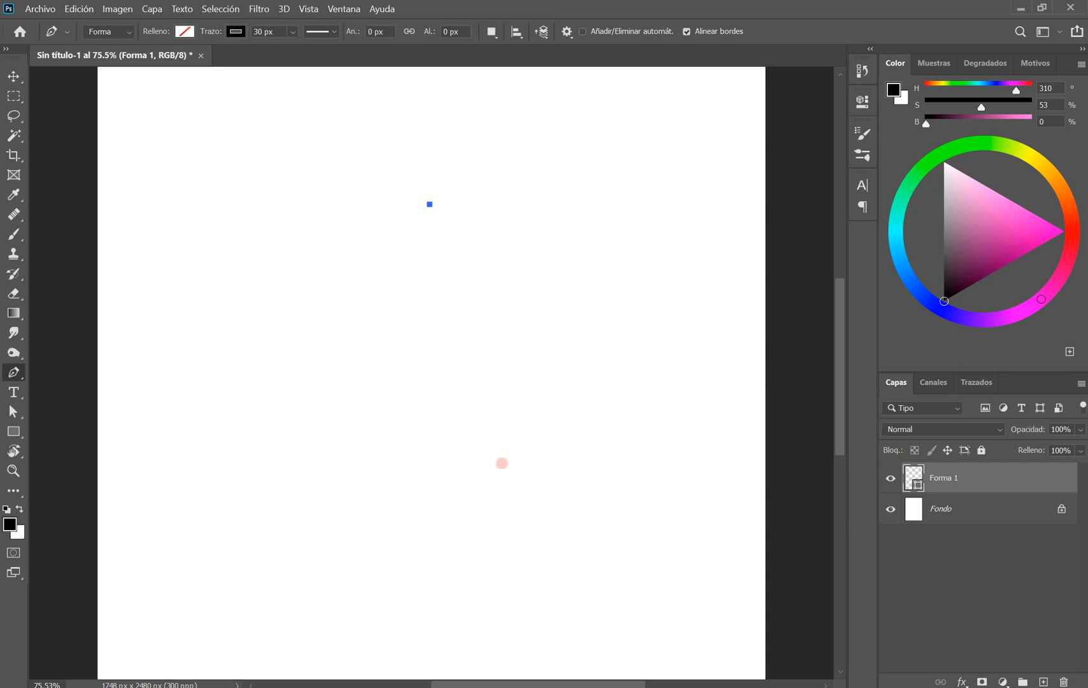
{"action": "left_click", "coordinate": [357, 303]}
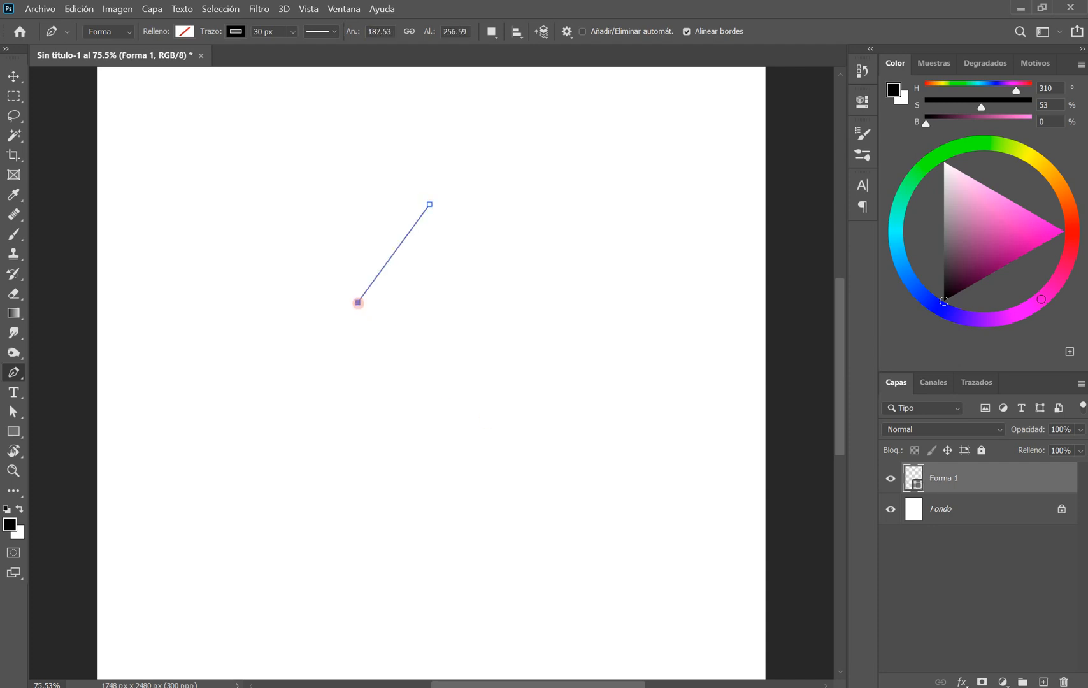
{"action": "left_click", "coordinate": [463, 345]}
{"action": "left_click", "coordinate": [564, 289]}
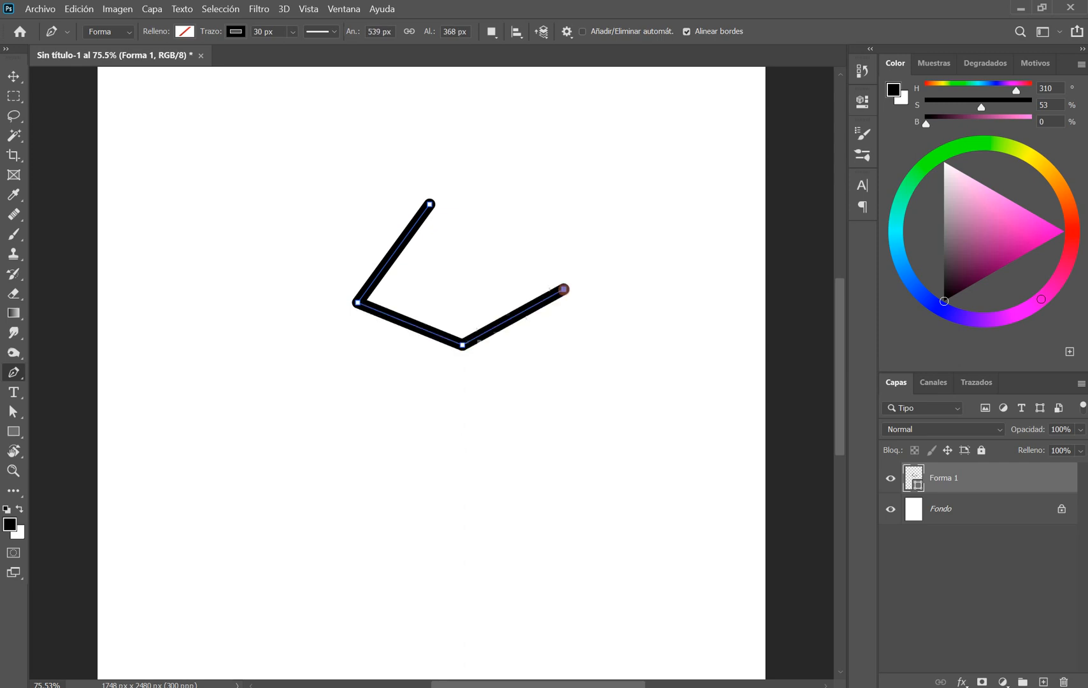
{"action": "left_click", "coordinate": [430, 204]}
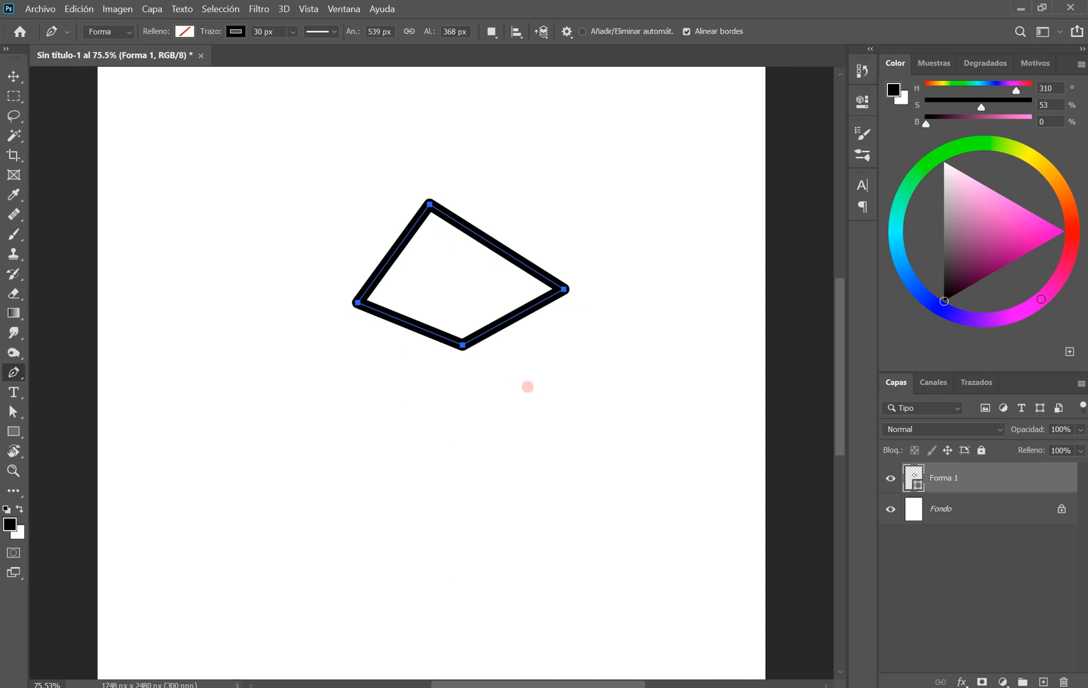
Step: Undo the closed four-sided shape back to the empty layer
{"action": "key", "text": "ctrl+z"}
{"action": "key", "text": "ctrl+z"}
{"action": "key", "text": "ctrl+z"}
{"action": "key", "text": "ctrl+z"}
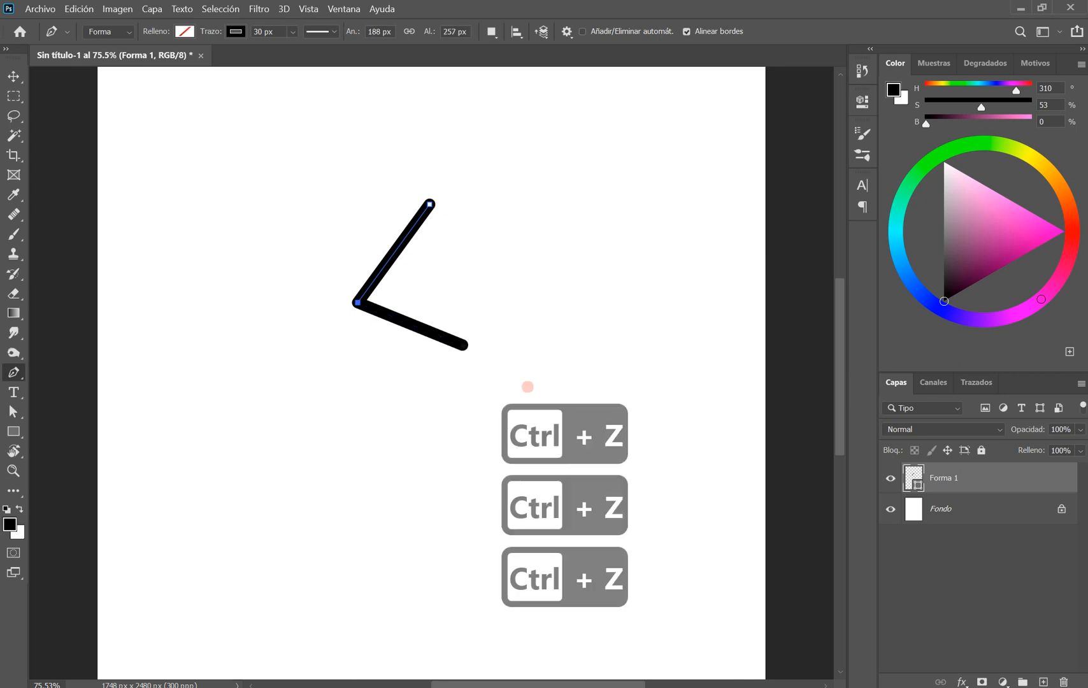
{"action": "key", "text": "ctrl+z"}
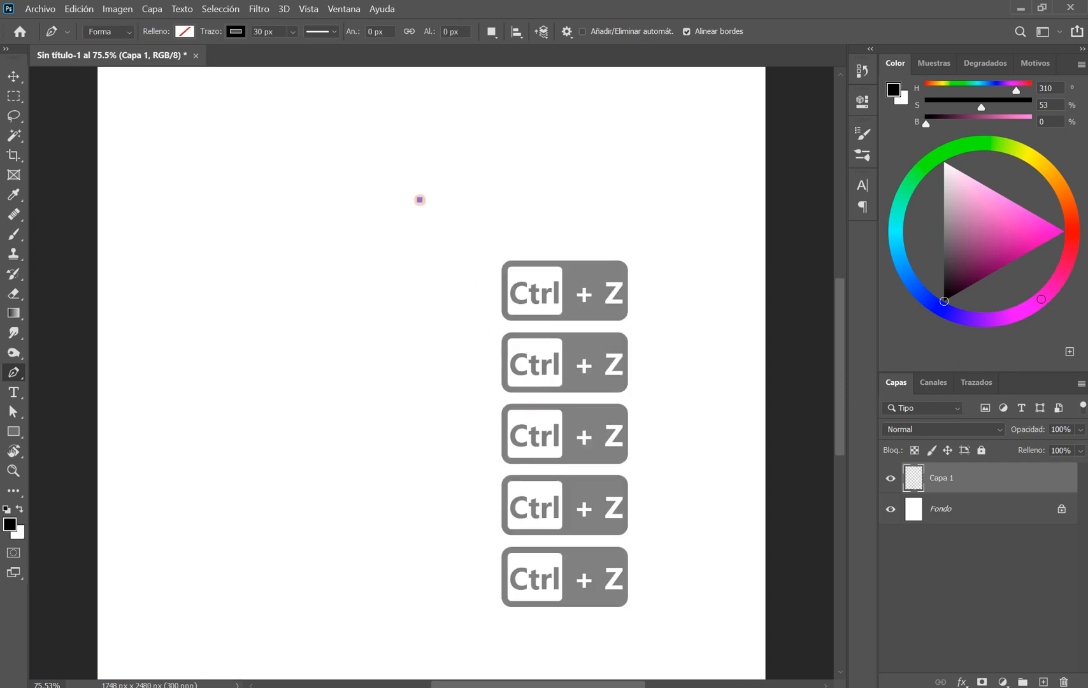
Step: Try a diagonal straight segment about 241 by 149 px with the Pen tool
{"action": "left_click", "coordinate": [419, 200]}
{"action": "left_click", "coordinate": [328, 257]}
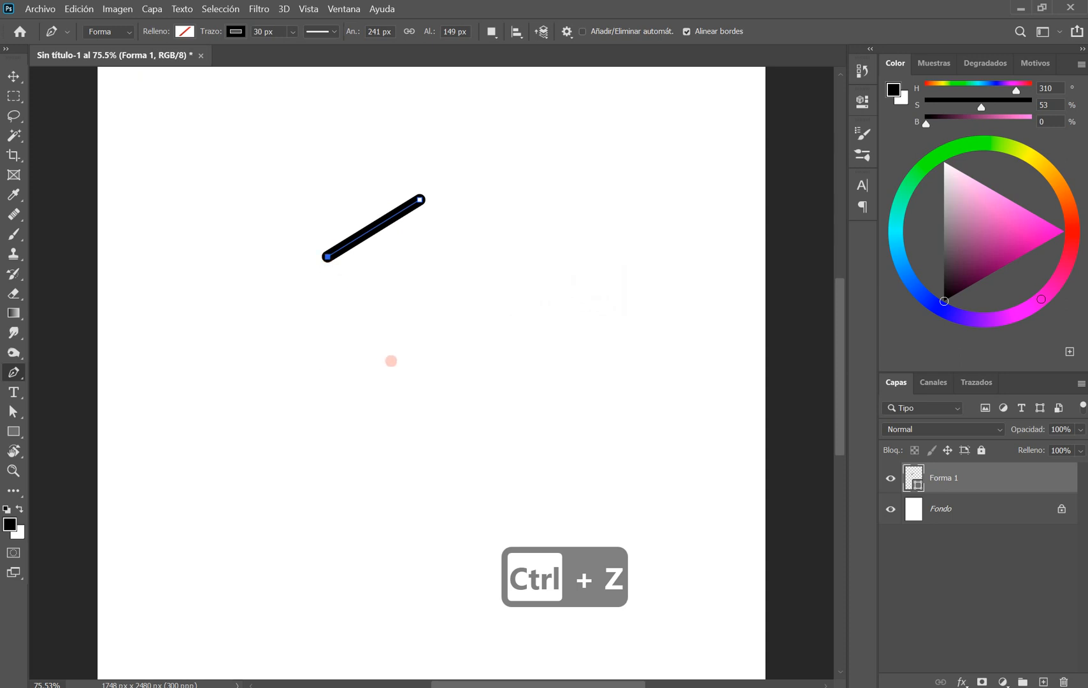
{"action": "key", "text": "ctrl+z"}
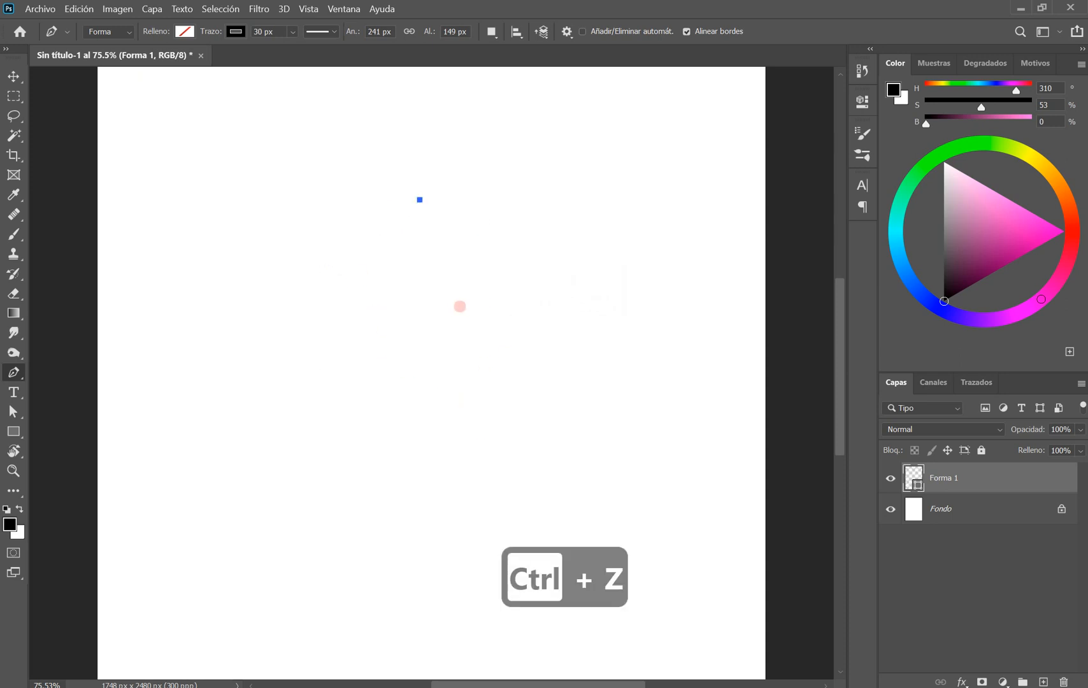
Step: Draw a nearly horizontal straight segment about 393 px long with the Pen tool, undoing the curved first try
{"action": "left_click", "coordinate": [436, 254]}
{"action": "mouse_move", "coordinate": [593, 253]}
{"action": "left_mouse_down"}
{"action": "mouse_move", "coordinate": [615, 188]}
{"action": "mouse_move", "coordinate": [660, 182]}
{"action": "left_mouse_up"}
{"action": "key", "text": "ctrl+z"}
{"action": "left_click", "coordinate": [586, 253]}
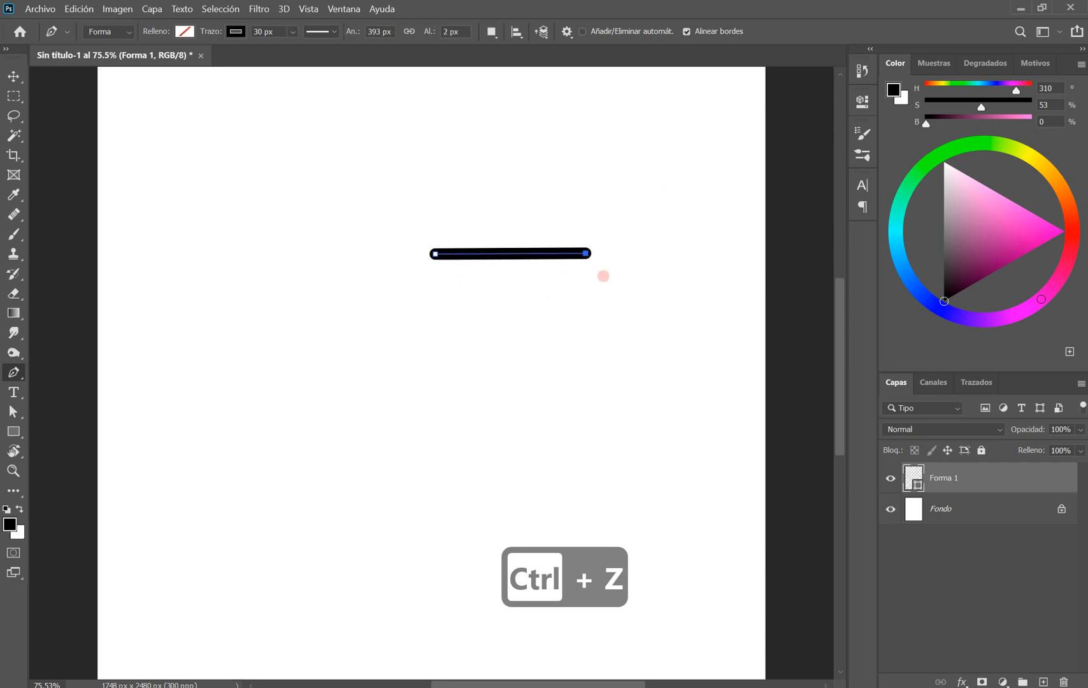
Step: Try pulling a direction handle downward from the end anchor of the horizontal segment, then undo it
{"action": "left_click_drag", "start_coordinate": [587, 253], "coordinate": [588, 346]}
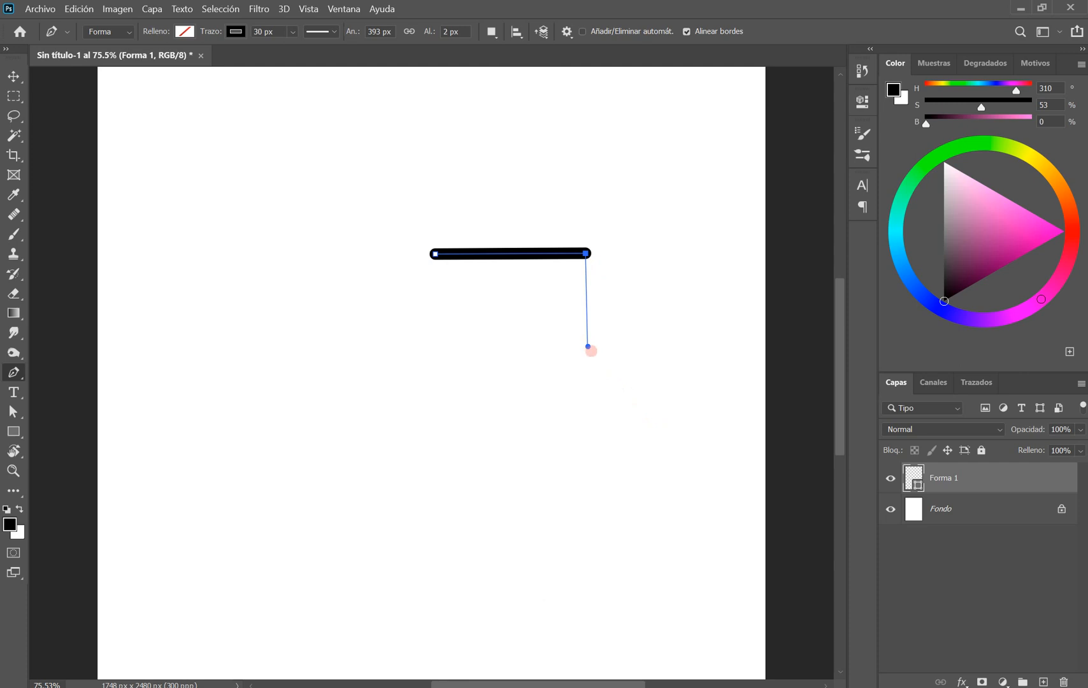
{"action": "left_click_drag", "start_coordinate": [586, 254], "coordinate": [603, 404]}
{"action": "key", "text": "ctrl+z"}
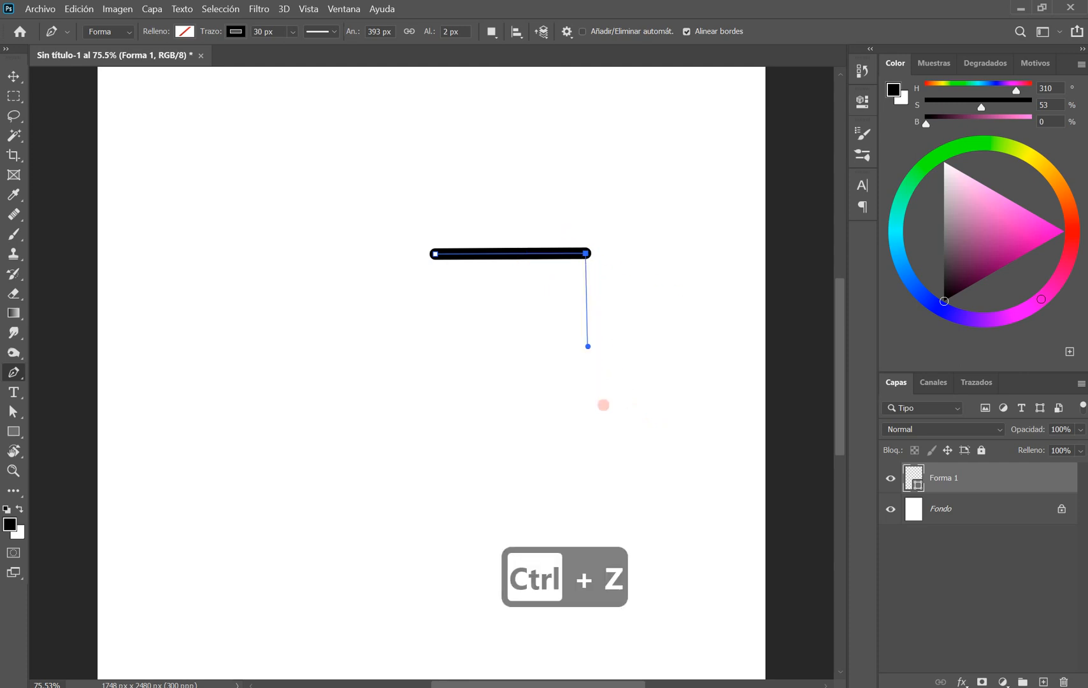
{"action": "key", "text": "ctrl+z"}
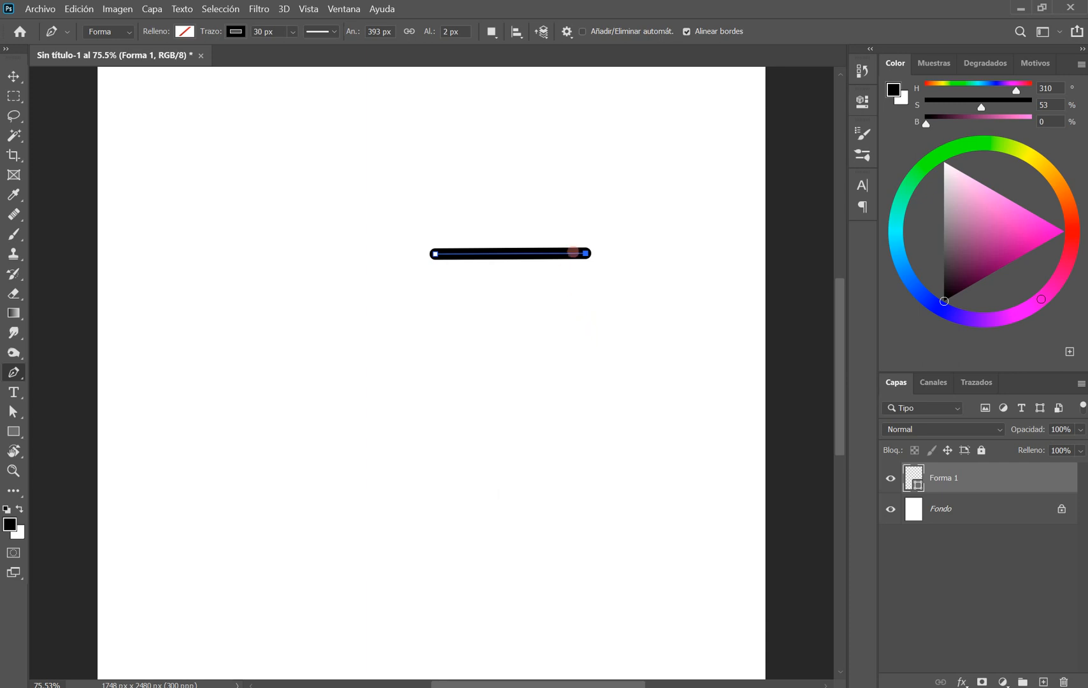
Step: Undo the straight segment and try curved segments about 388 px wide from the remaining start anchor
{"action": "key", "text": "ctrl+z"}
{"action": "left_click_drag", "start_coordinate": [584, 254], "coordinate": [632, 150]}
{"action": "key", "text": "ctrl+z"}
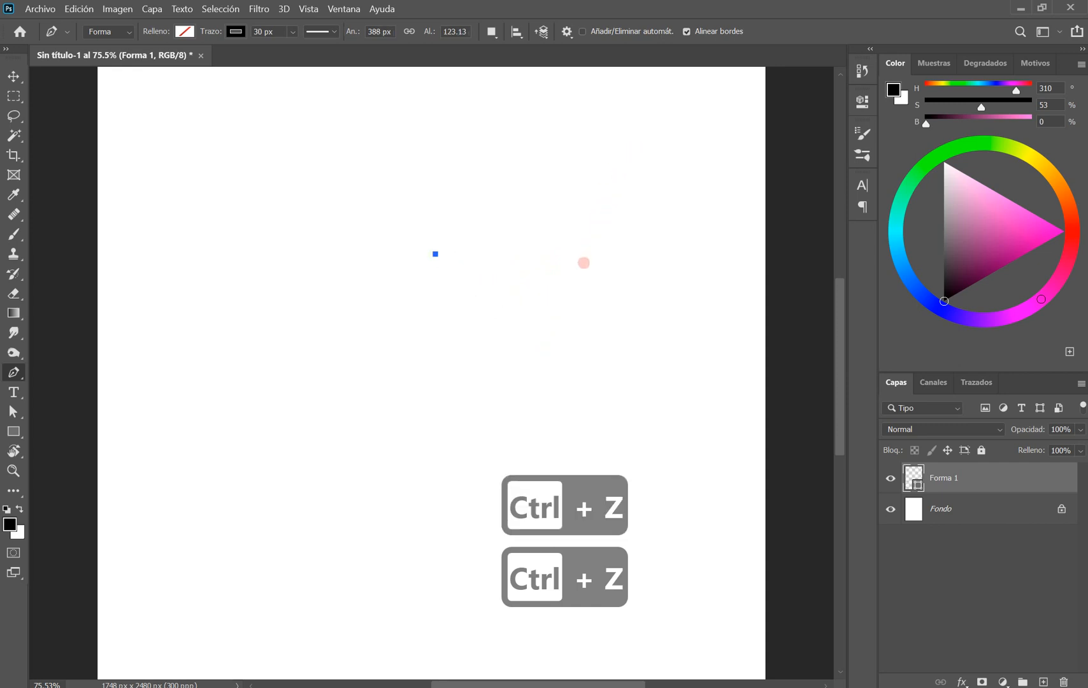
{"action": "left_click_drag", "start_coordinate": [584, 263], "coordinate": [617, 122]}
{"action": "key", "text": "ctrl+z"}
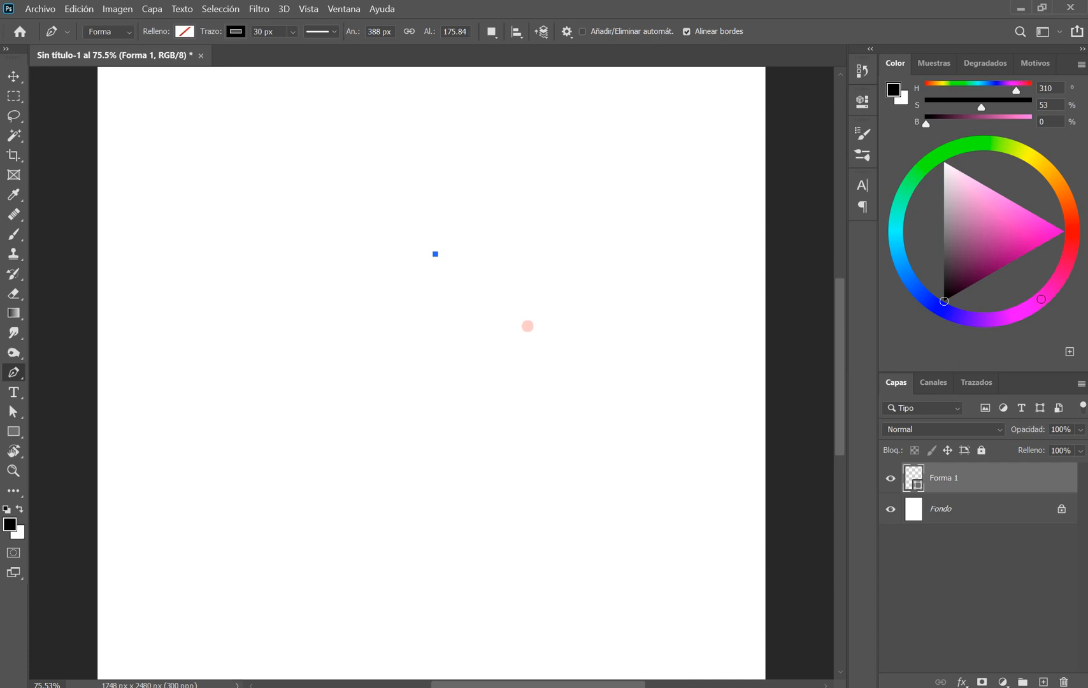
Step: Draw a closed rounded shape about 512 by 514 px from three anchors, pulling handles to curve its segments
{"action": "left_click_drag", "start_coordinate": [523, 376], "coordinate": [486, 478]}
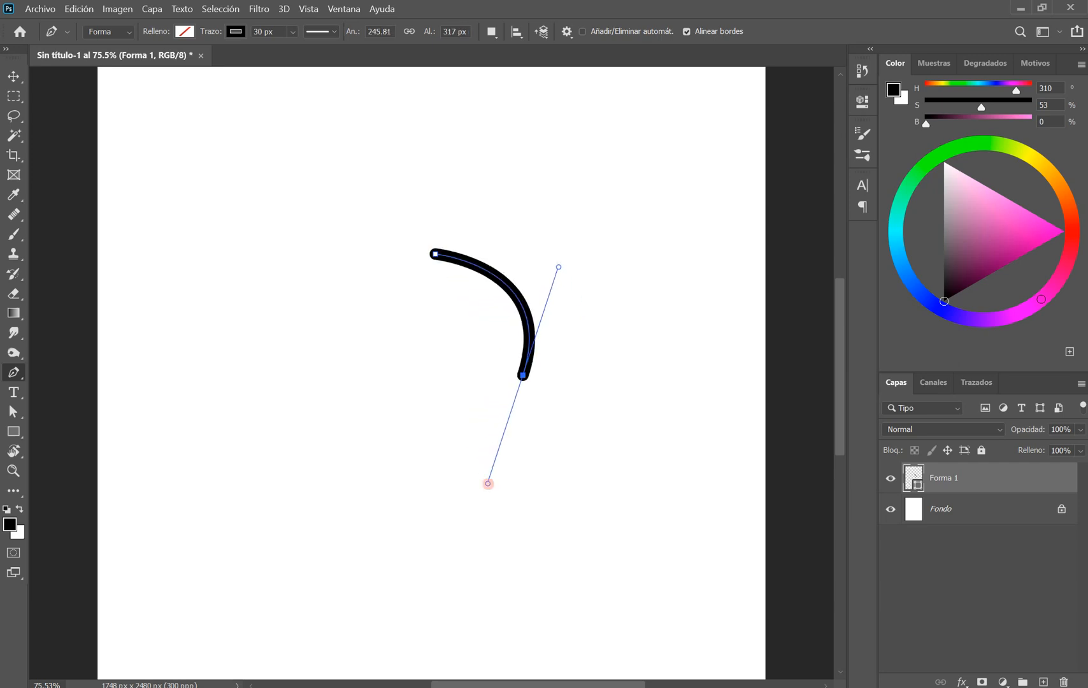
{"action": "mouse_move", "coordinate": [336, 346]}
{"action": "left_mouse_down"}
{"action": "mouse_move", "coordinate": [373, 219]}
{"action": "mouse_move", "coordinate": [353, 234]}
{"action": "left_mouse_up"}
{"action": "left_click", "coordinate": [436, 255]}
{"action": "mouse_move", "coordinate": [435, 254]}
{"action": "left_mouse_down"}
{"action": "mouse_move", "coordinate": [462, 253]}
{"action": "mouse_move", "coordinate": [461, 265]}
{"action": "left_mouse_up"}
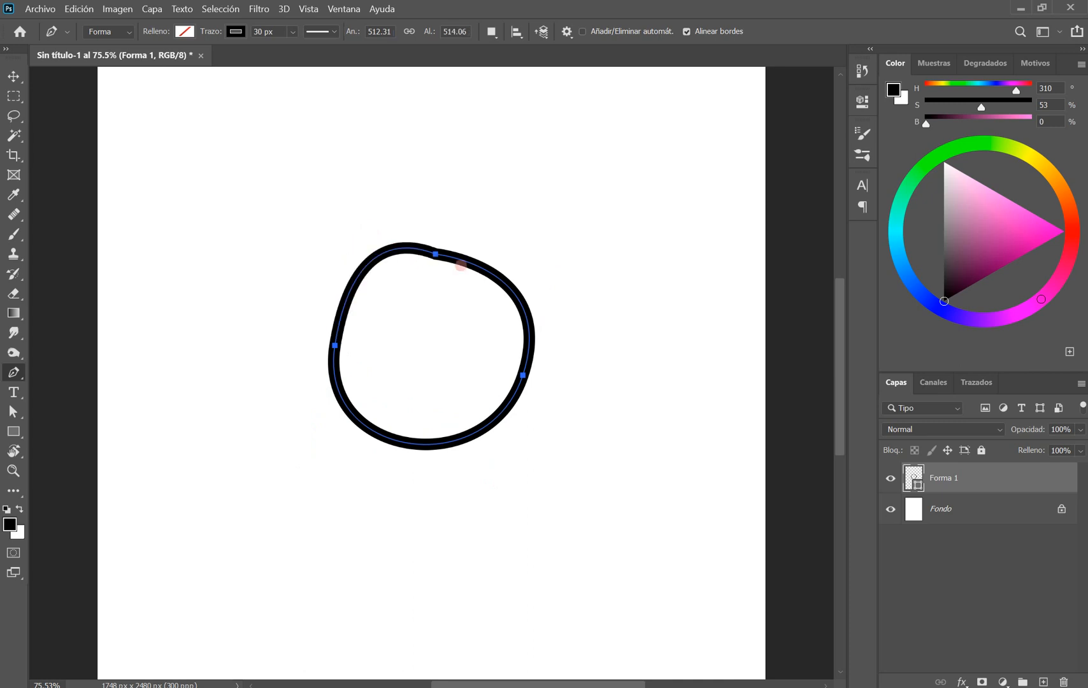
Step: Undo the whole closed rounded shape
{"action": "key", "text": "ctrl+z"}
{"action": "key", "text": "ctrl+z"}
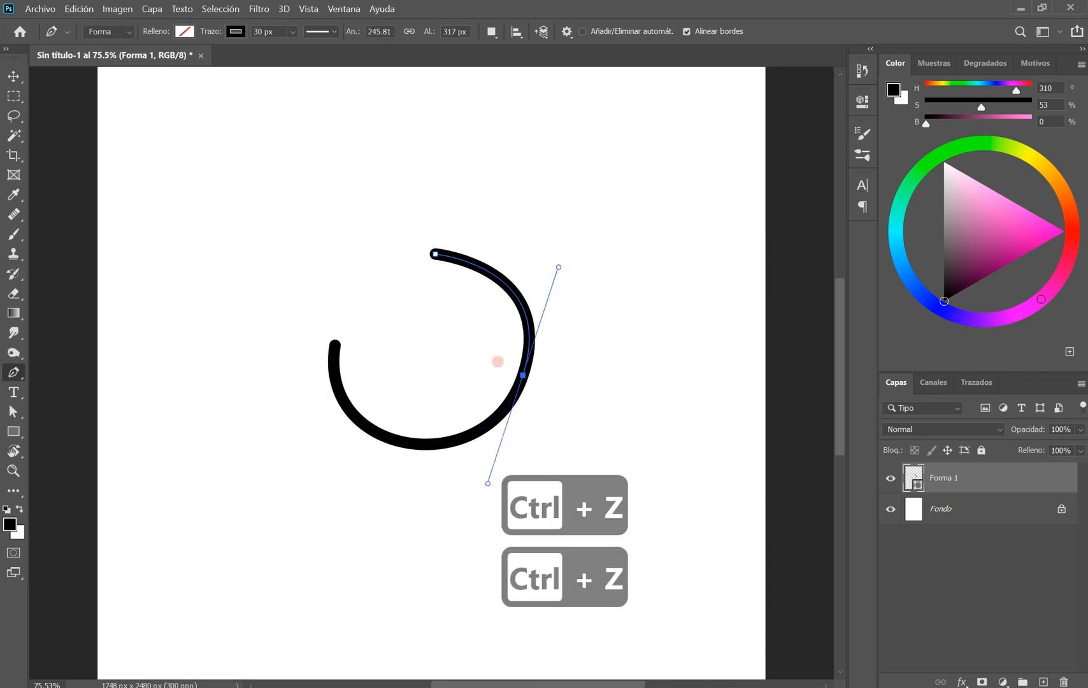
{"action": "key", "text": "ctrl+z"}
{"action": "key", "text": "ctrl+z"}
Step: Draw an open V-shaped path about 403 by 444 px and pull handles from its corner anchor to form a C curve
{"action": "left_click", "coordinate": [500, 187]}
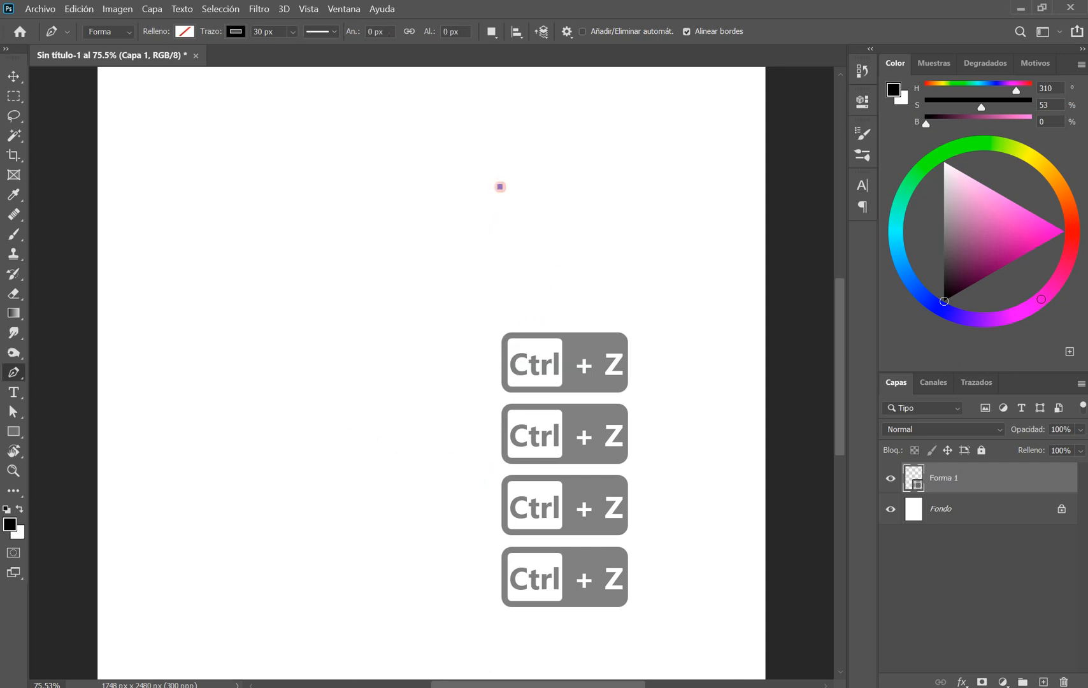
{"action": "left_click", "coordinate": [357, 291]}
{"action": "left_click", "coordinate": [515, 359]}
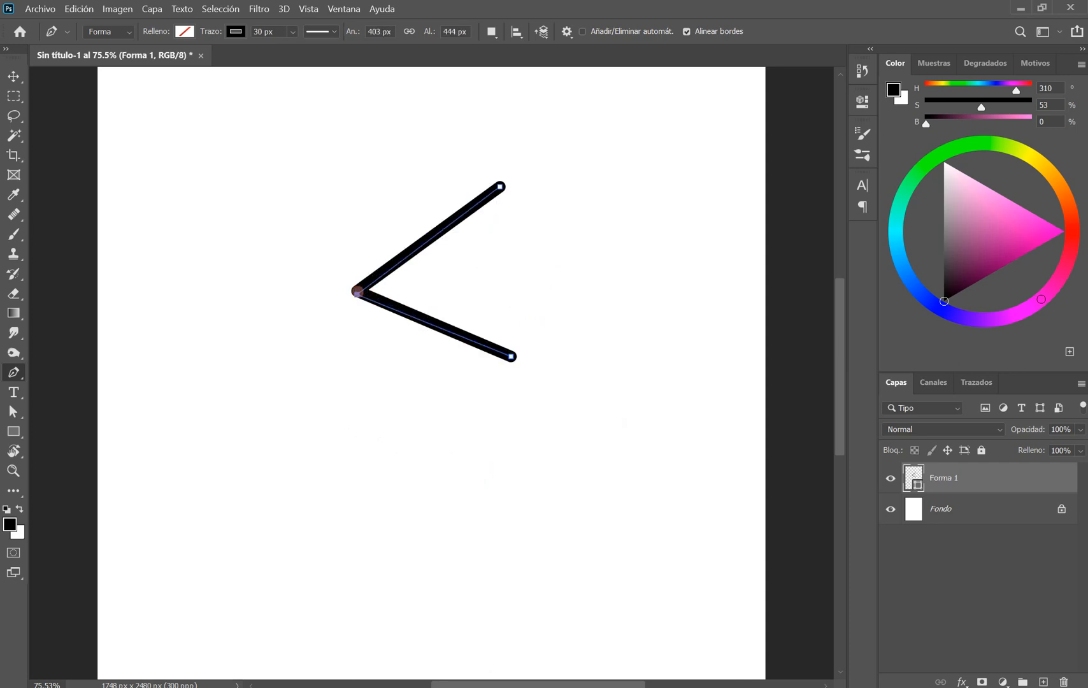
{"action": "mouse_move", "coordinate": [357, 291]}
{"action": "left_mouse_down"}
{"action": "mouse_move", "coordinate": [394, 292]}
{"action": "mouse_move", "coordinate": [362, 357]}
{"action": "mouse_move", "coordinate": [367, 392]}
{"action": "left_mouse_up"}
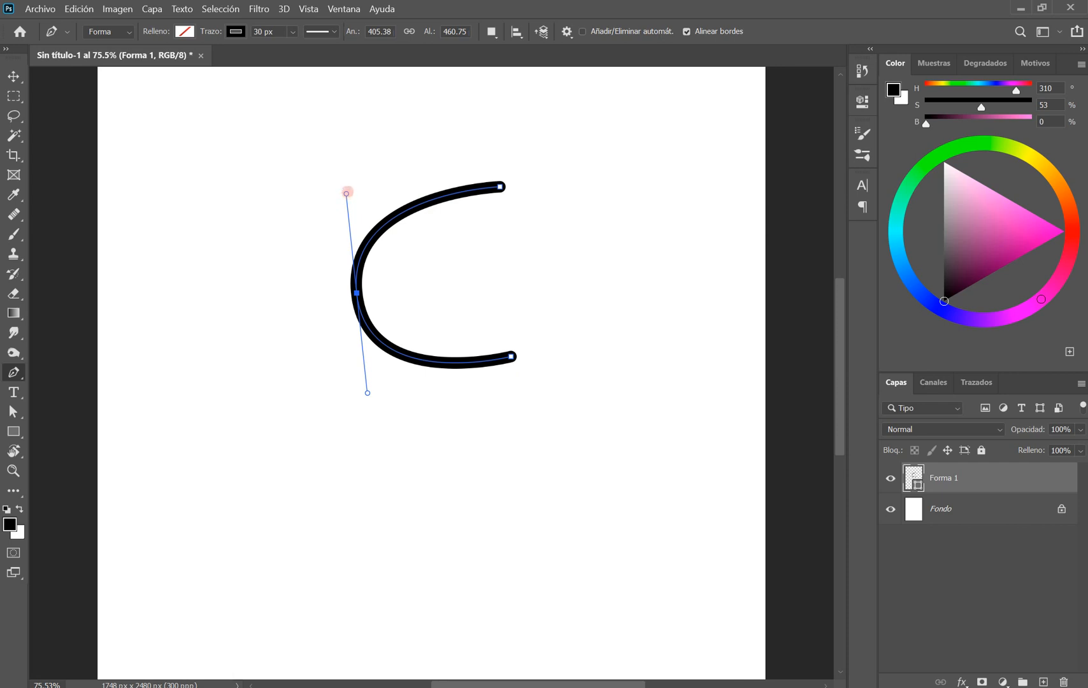
Step: Shorten the upper handle of the C curve's middle anchor, shift the anchor slightly upward and deselect the path
{"action": "mouse_move", "coordinate": [347, 193]}
{"action": "left_mouse_down"}
{"action": "mouse_move", "coordinate": [392, 212]}
{"action": "mouse_move", "coordinate": [395, 226]}
{"action": "mouse_move", "coordinate": [297, 197]}
{"action": "mouse_move", "coordinate": [348, 212]}
{"action": "mouse_move", "coordinate": [365, 203]}
{"action": "mouse_move", "coordinate": [306, 199]}
{"action": "mouse_move", "coordinate": [362, 209]}
{"action": "mouse_move", "coordinate": [347, 201]}
{"action": "left_mouse_up"}
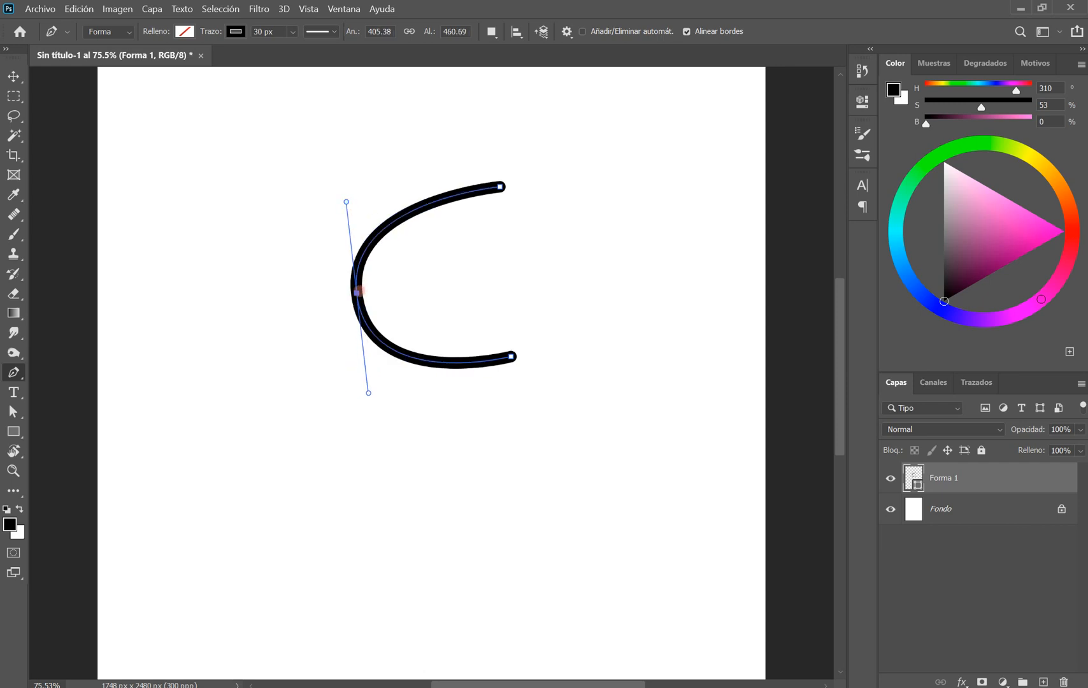
{"action": "left_click_drag", "start_coordinate": [358, 292], "coordinate": [354, 274]}
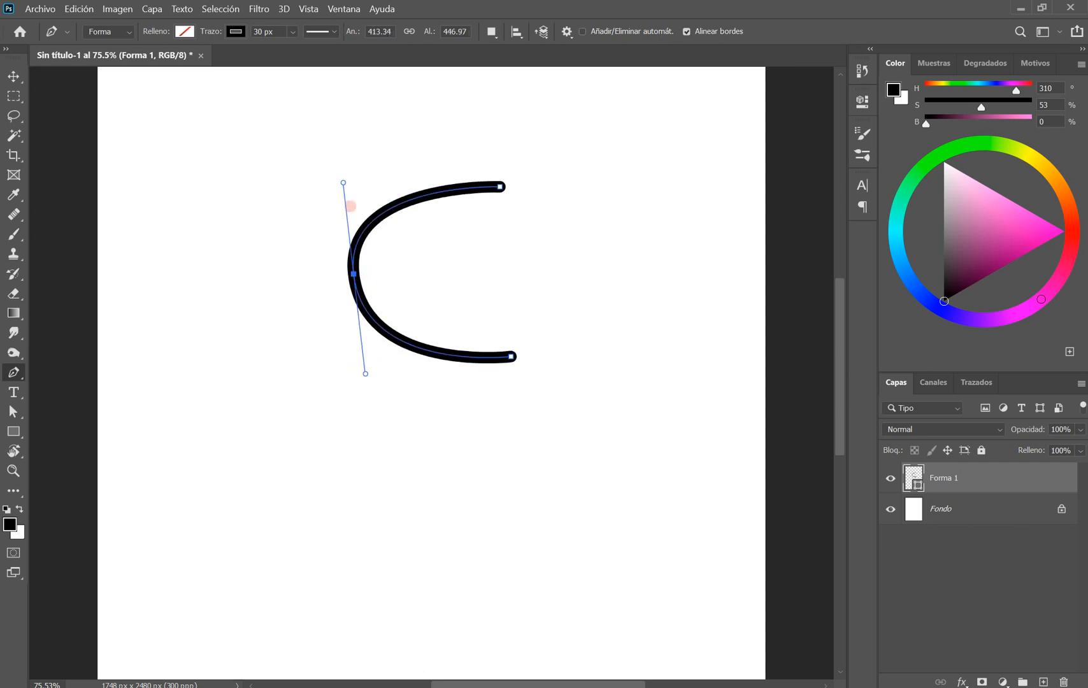
{"action": "key", "text": "Escape"}
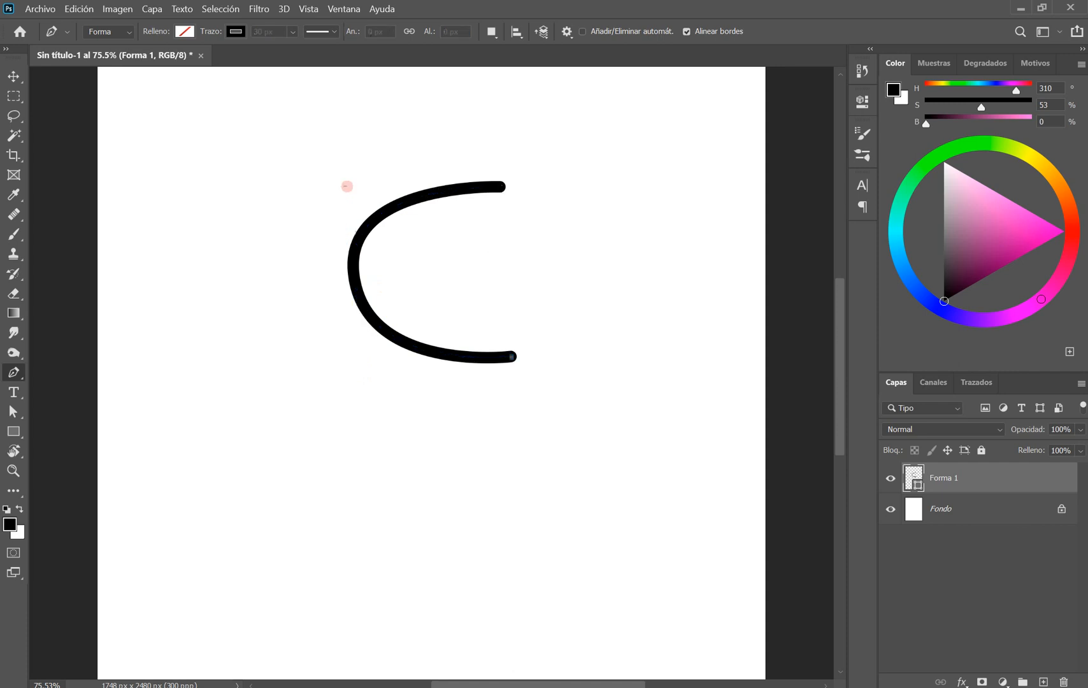
Step: Reselect the curve's middle anchor, align its handles nearly vertically and move it outward to widen the path to about 458 px
{"action": "left_click", "coordinate": [353, 265], "text": "ctrl"}
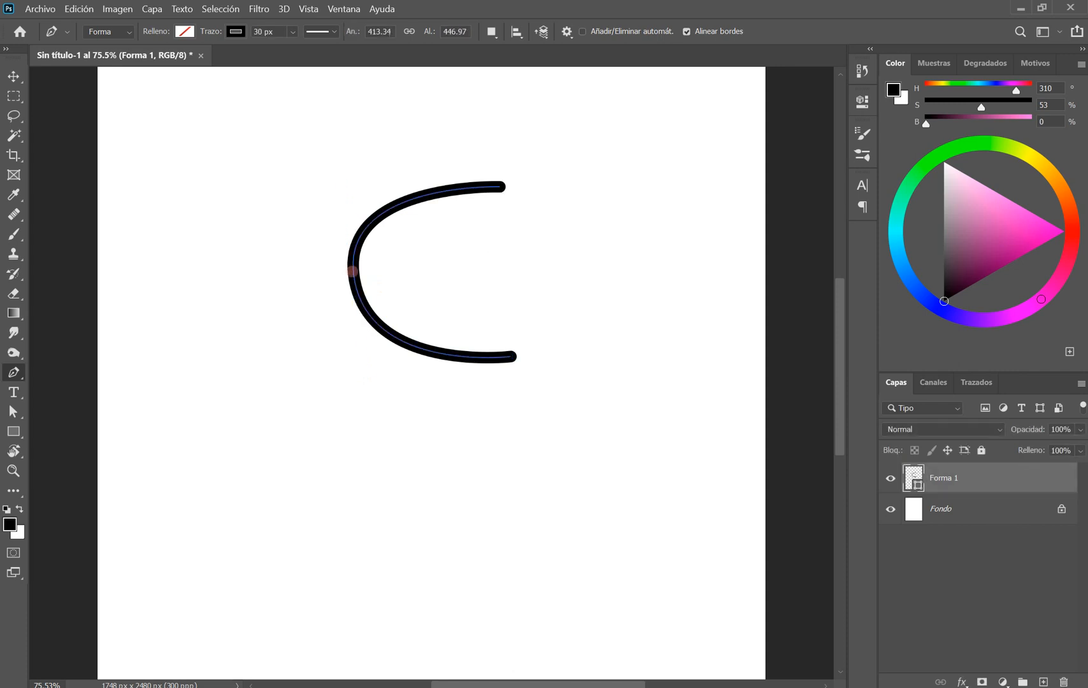
{"action": "left_click", "coordinate": [352, 271], "text": "ctrl"}
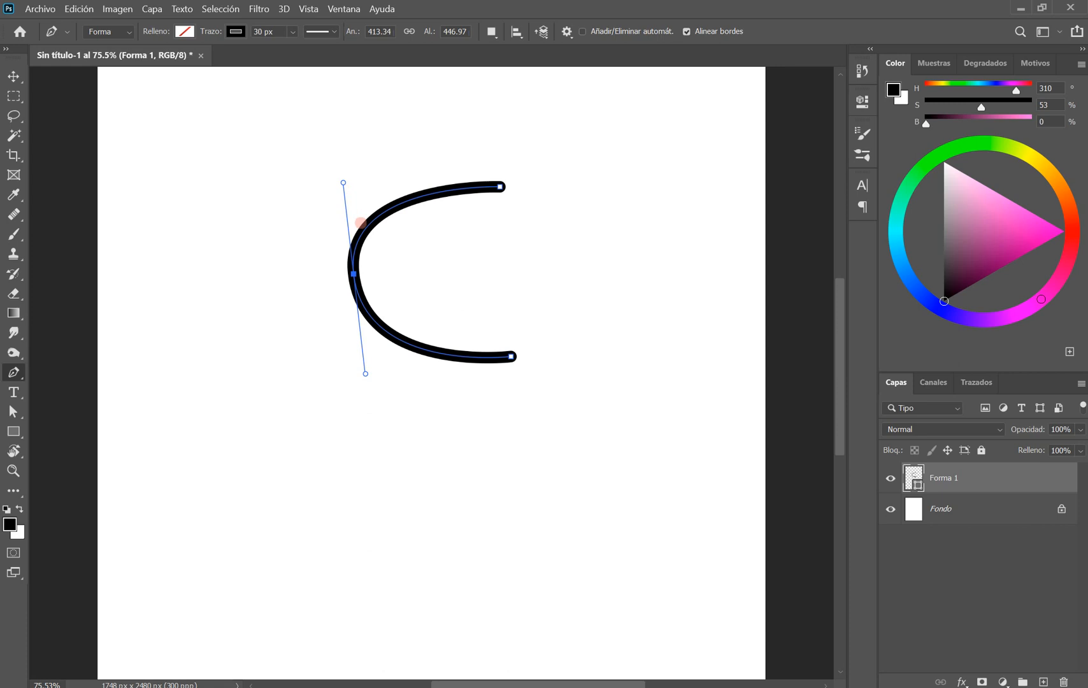
{"action": "left_click_drag", "start_coordinate": [343, 182], "coordinate": [343, 180]}
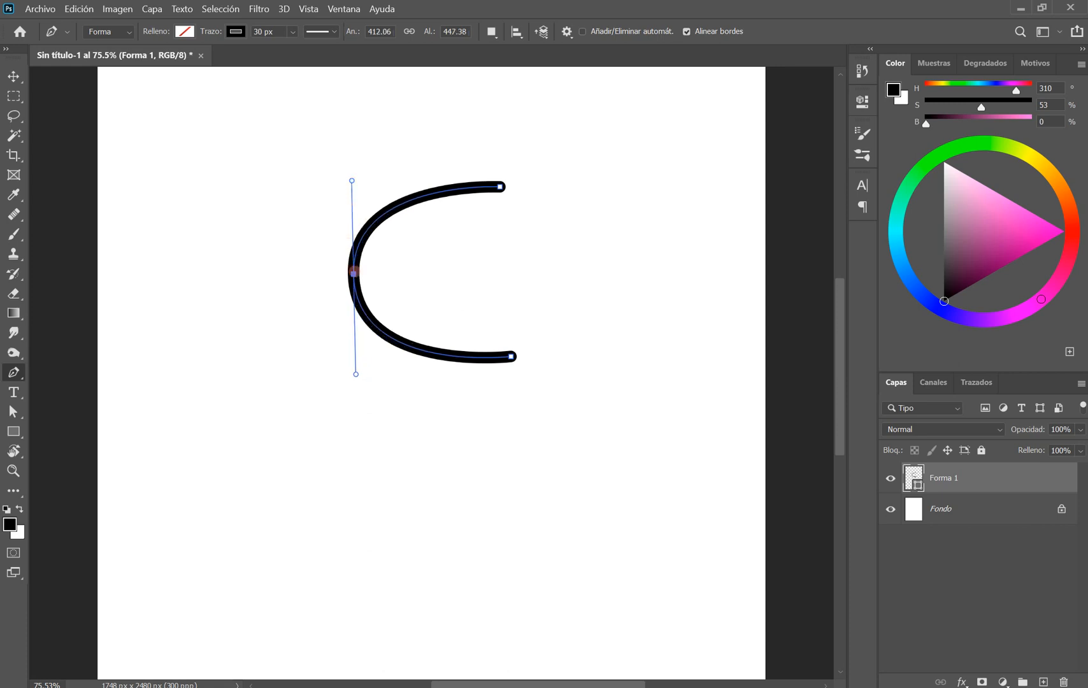
{"action": "left_click_drag", "start_coordinate": [353, 272], "coordinate": [336, 266]}
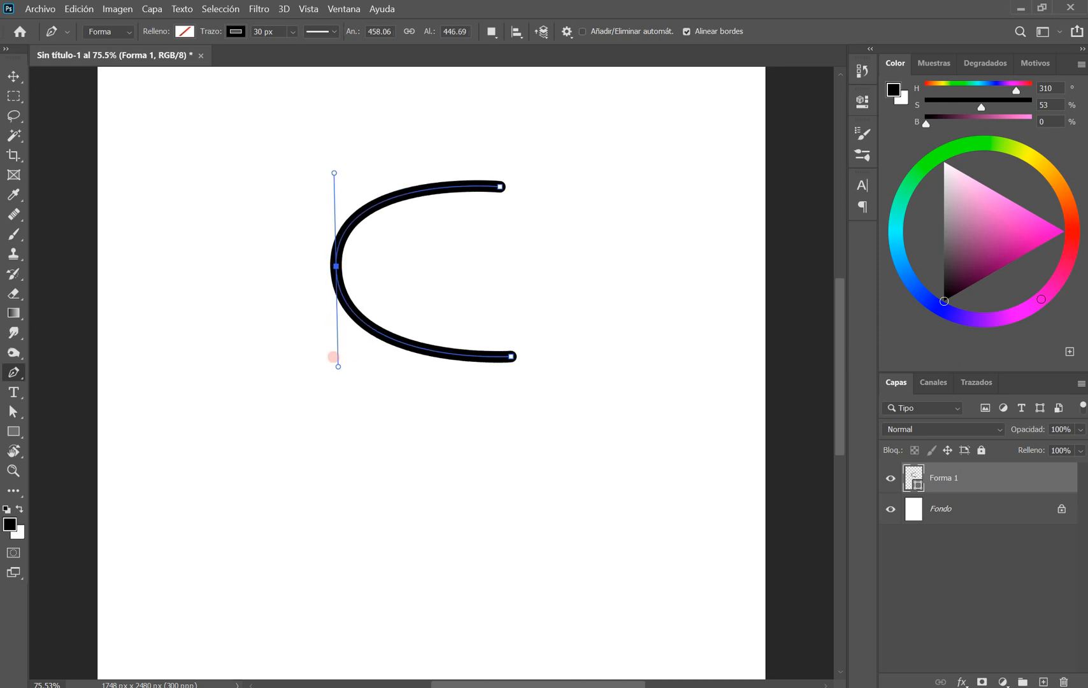
Step: Try tilting the middle anchor's lower handle outward
{"action": "left_click_drag", "start_coordinate": [339, 366], "coordinate": [302, 357]}
{"action": "key", "text": "ctrl+z"}
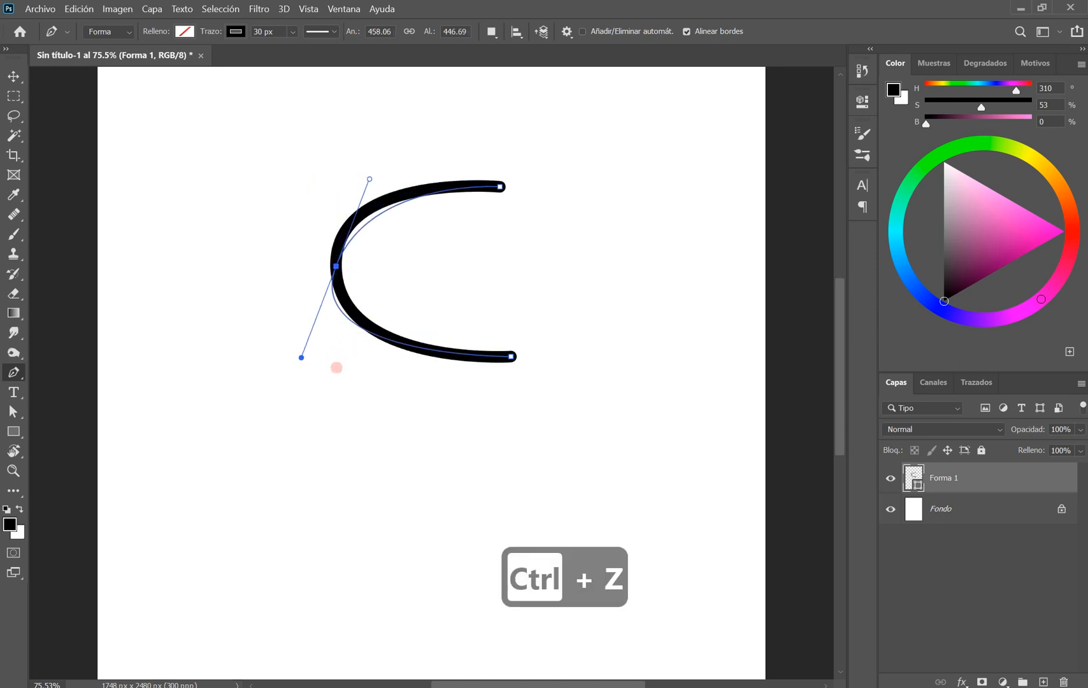
{"action": "key", "text": "ctrl+z"}
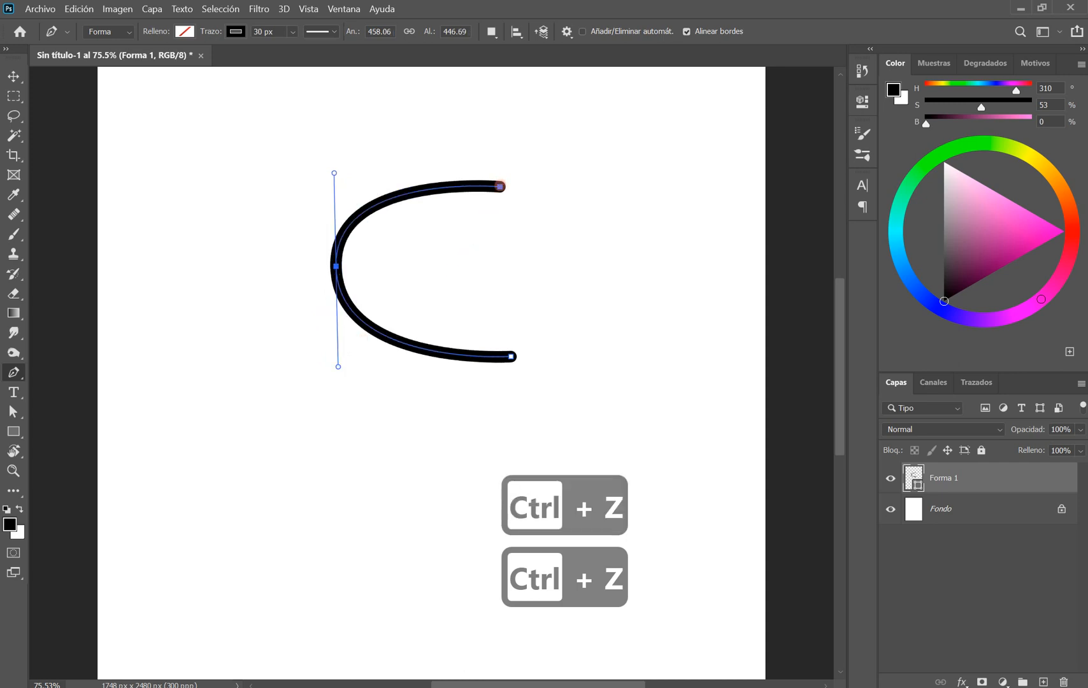
Step: Move both endpoints of the C curve closer together, making the path about 434 by 296 px
{"action": "left_click_drag", "start_coordinate": [500, 186], "coordinate": [497, 239]}
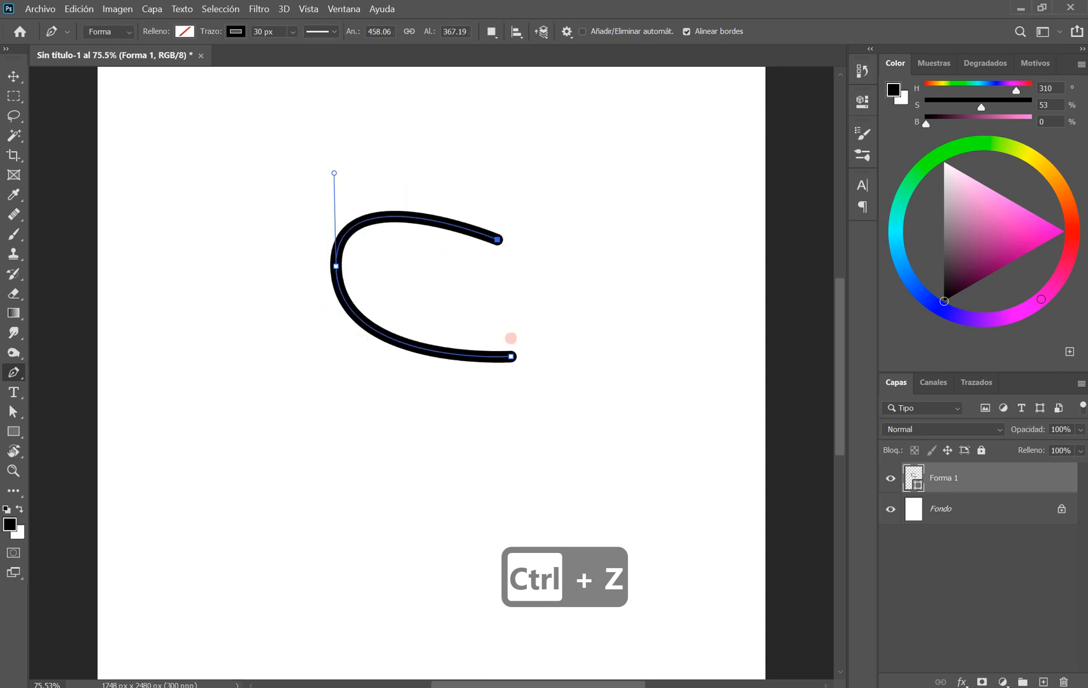
{"action": "left_click_drag", "start_coordinate": [511, 357], "coordinate": [502, 314]}
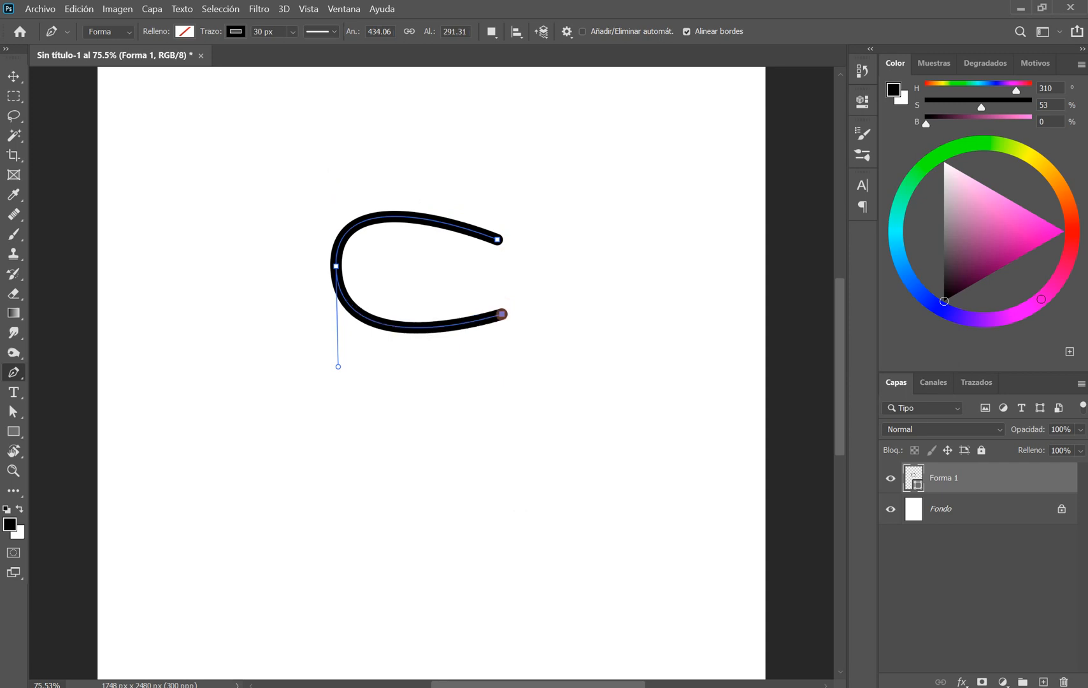
{"action": "mouse_move", "coordinate": [498, 239]}
{"action": "left_mouse_down"}
{"action": "mouse_move", "coordinate": [490, 179]}
{"action": "mouse_move", "coordinate": [496, 234]}
{"action": "left_mouse_up"}
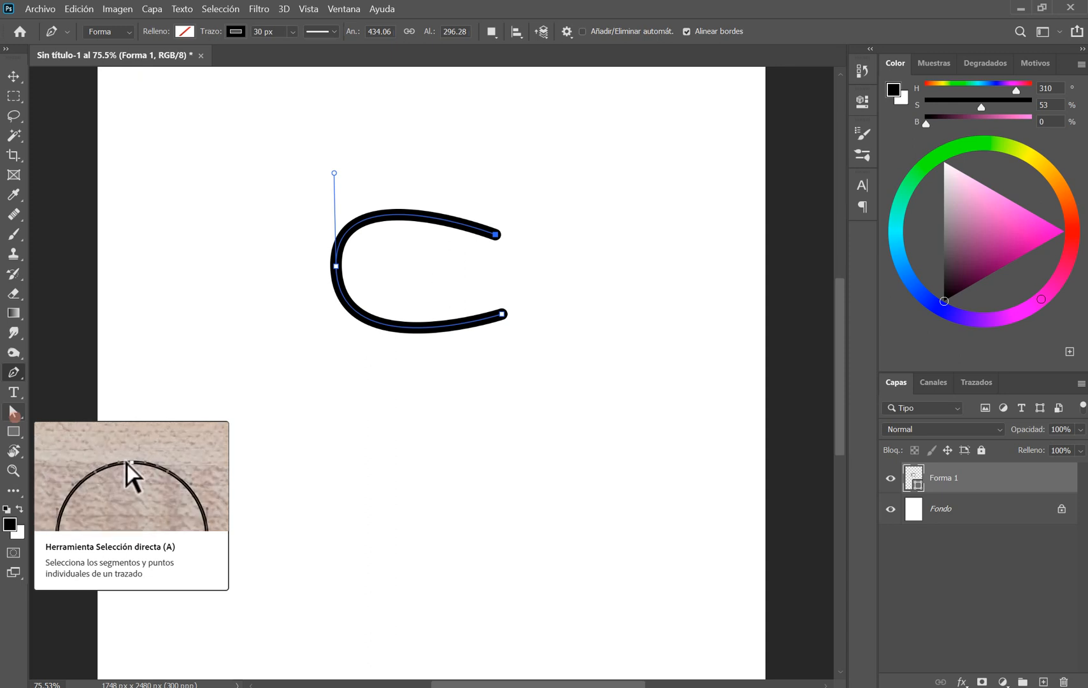
Step: Reposition the whole C-shaped path lower on the canvas with the Path Selection tool
{"action": "left_click", "coordinate": [13, 413]}
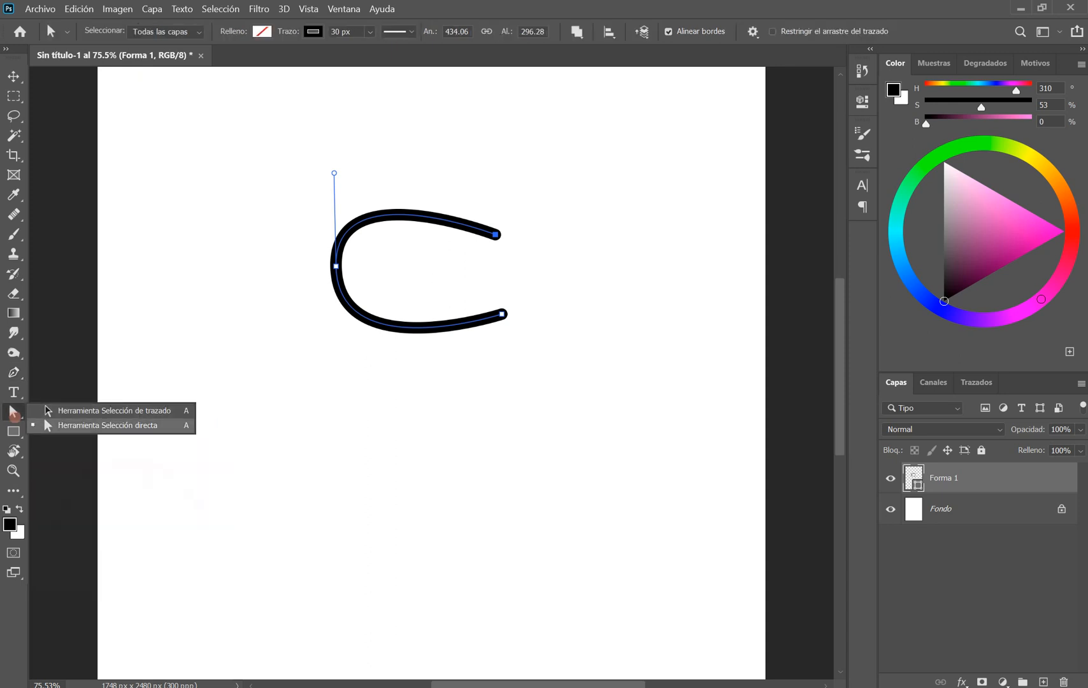
{"action": "left_click", "coordinate": [47, 410]}
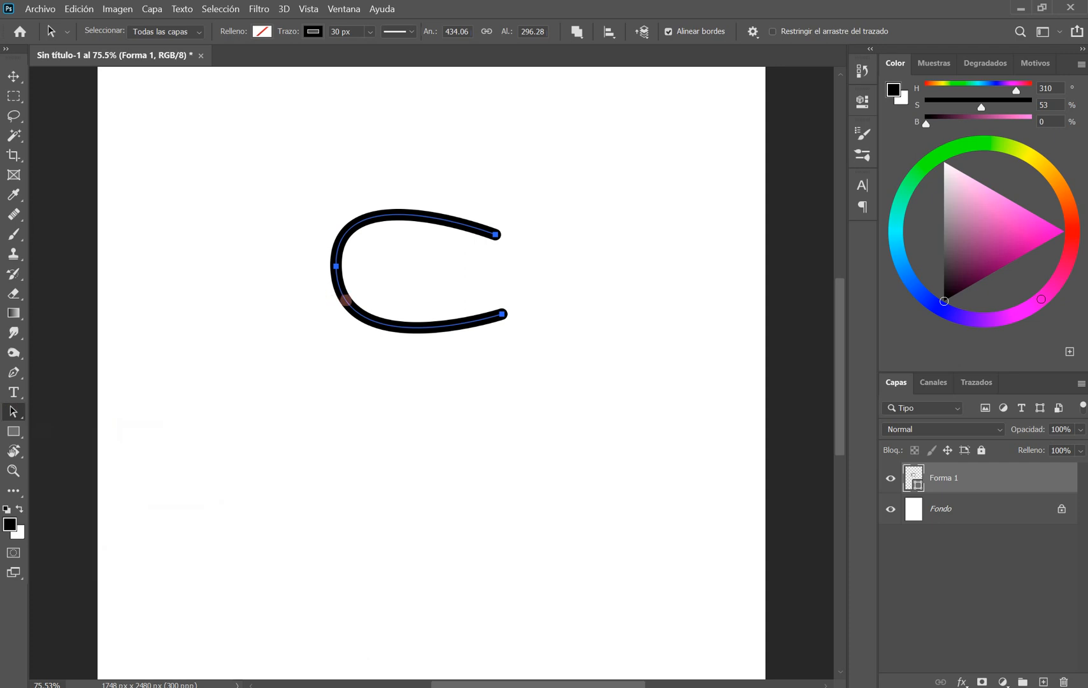
{"action": "left_click_drag", "start_coordinate": [344, 305], "coordinate": [323, 454]}
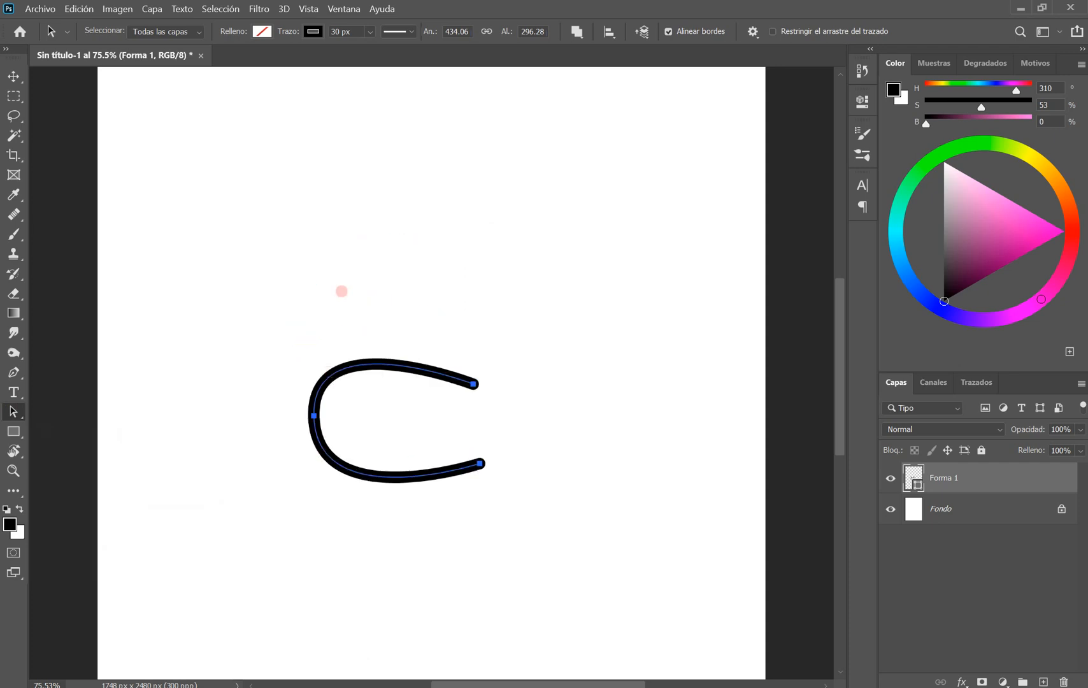
{"action": "left_click_drag", "start_coordinate": [347, 363], "coordinate": [363, 480]}
{"action": "left_click_drag", "start_coordinate": [363, 434], "coordinate": [357, 360]}
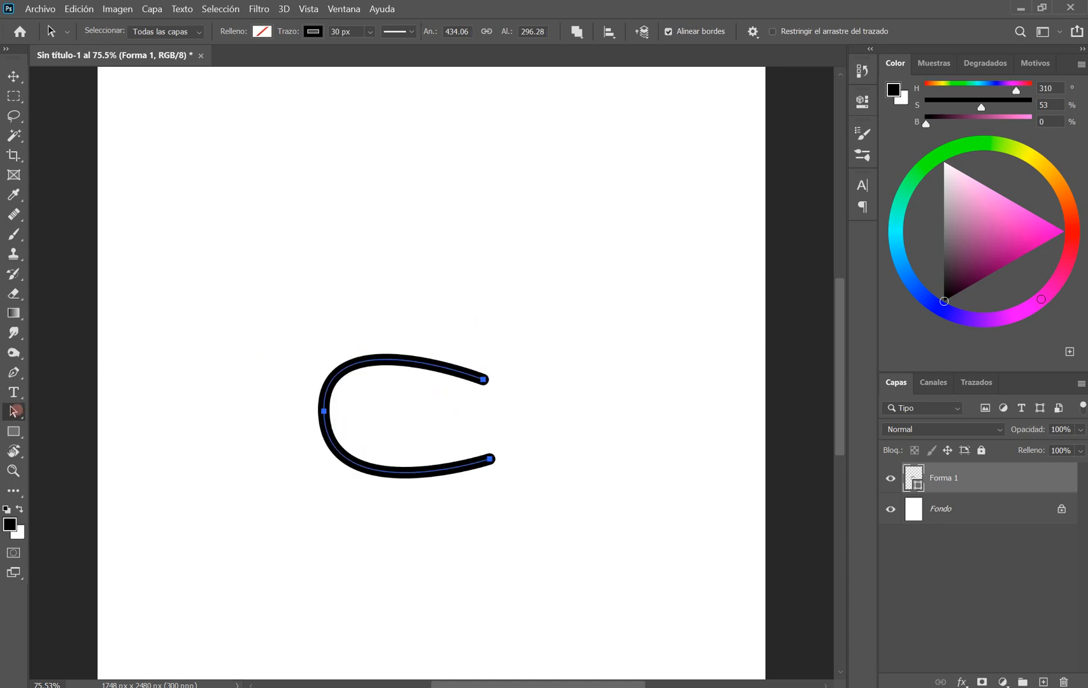
Step: Activate the Direct Selection tool and move only the curve's middle anchor outward, widening the path to about 456 px
{"action": "right_click", "coordinate": [17, 411]}
{"action": "left_click", "coordinate": [107, 425]}
{"action": "mouse_move", "coordinate": [325, 411]}
{"action": "left_mouse_down"}
{"action": "mouse_move", "coordinate": [289, 361]}
{"action": "mouse_move", "coordinate": [308, 433]}
{"action": "mouse_move", "coordinate": [335, 418]}
{"action": "mouse_move", "coordinate": [316, 411]}
{"action": "left_mouse_up"}
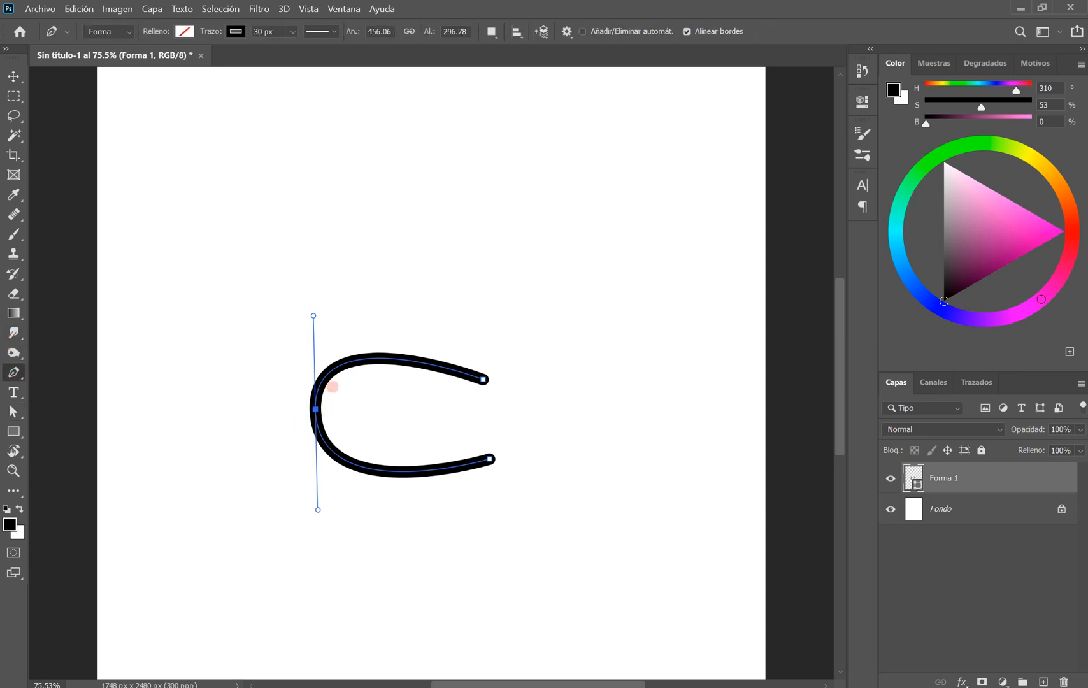
{"action": "left_click", "coordinate": [14, 372]}
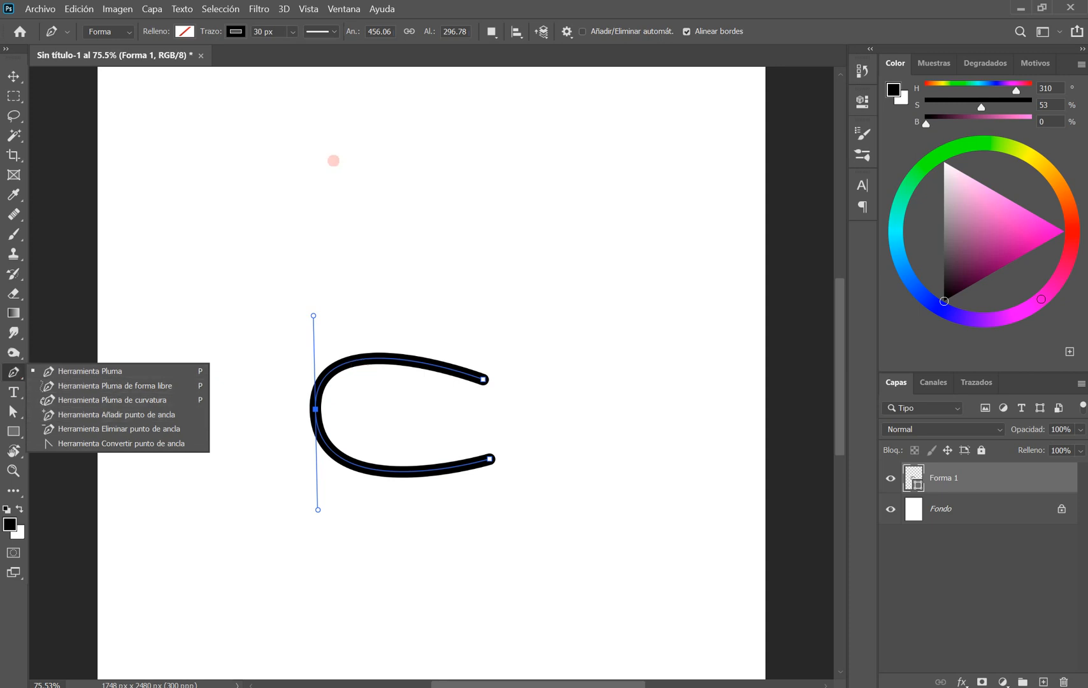
{"action": "left_click", "coordinate": [324, 57]}
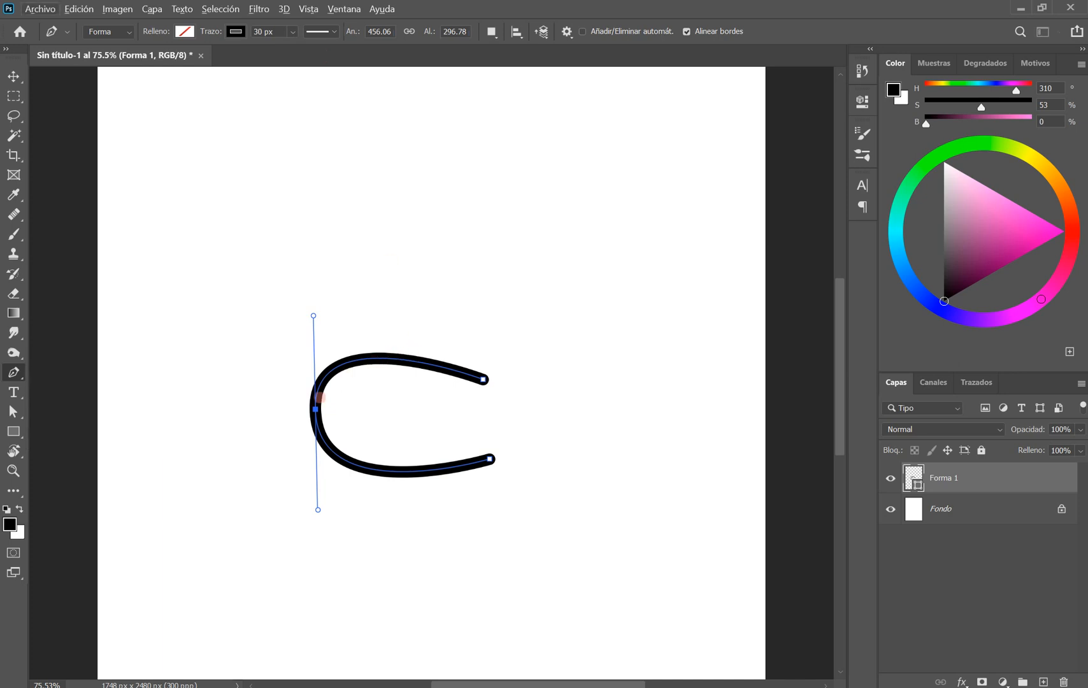
Step: Try to add an anchor on the upper part of the C curve with the Pen tool, undoing each attempt
{"action": "key", "text": "Escape"}
{"action": "left_click", "coordinate": [397, 358]}
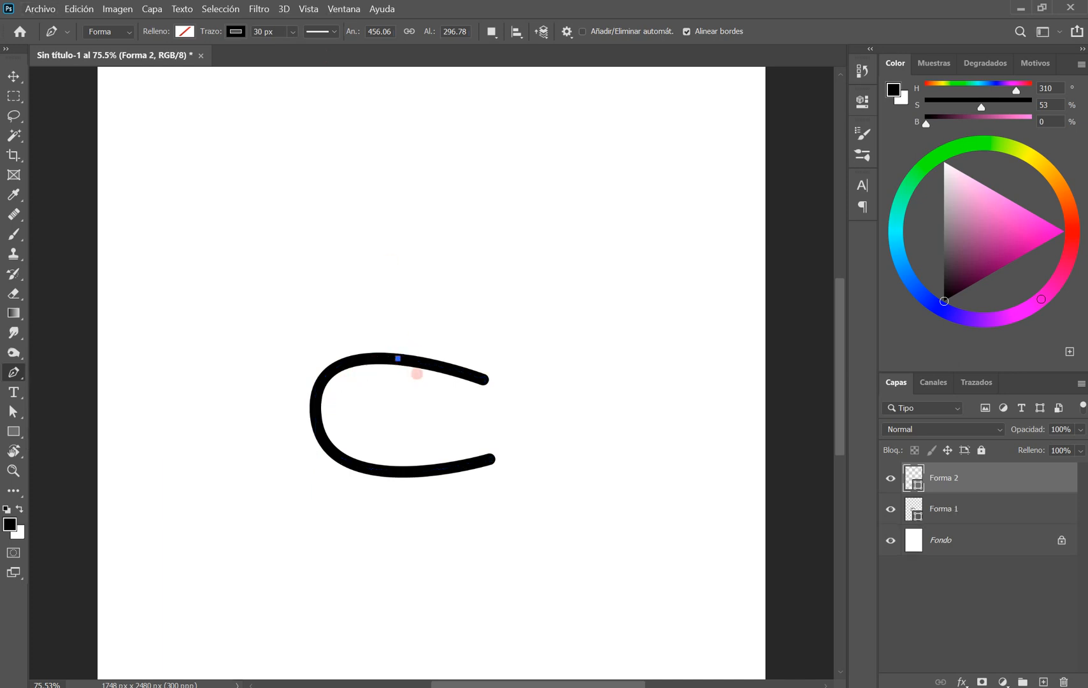
{"action": "key", "text": "ctrl+z"}
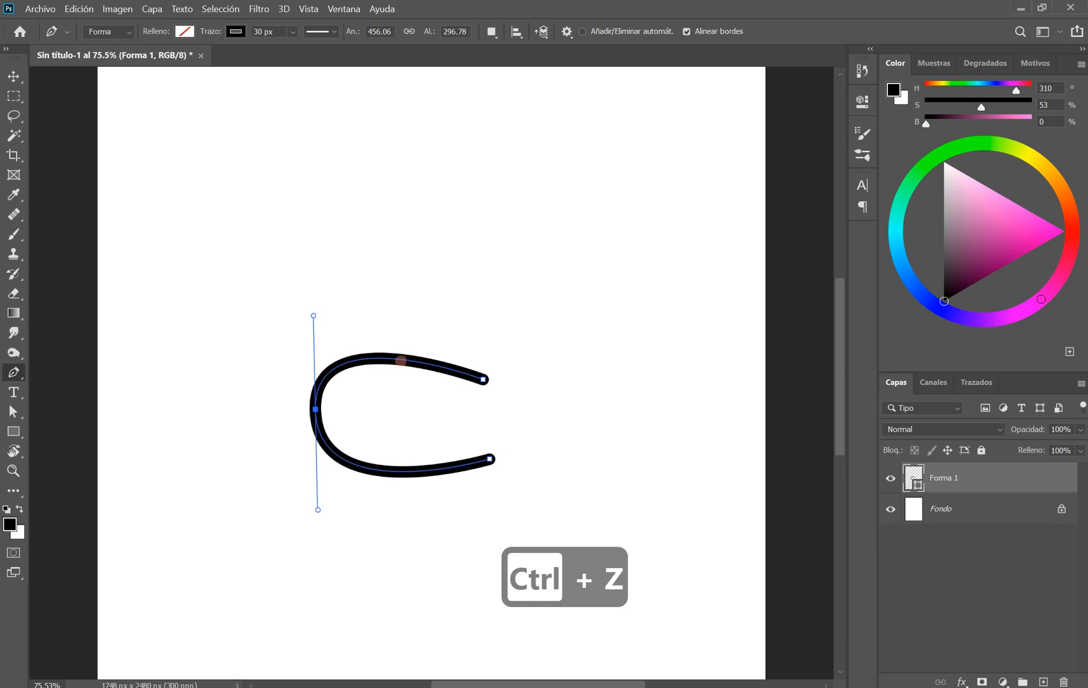
{"action": "key", "text": "alt"}
{"action": "key", "text": "Escape"}
{"action": "left_click", "coordinate": [394, 359]}
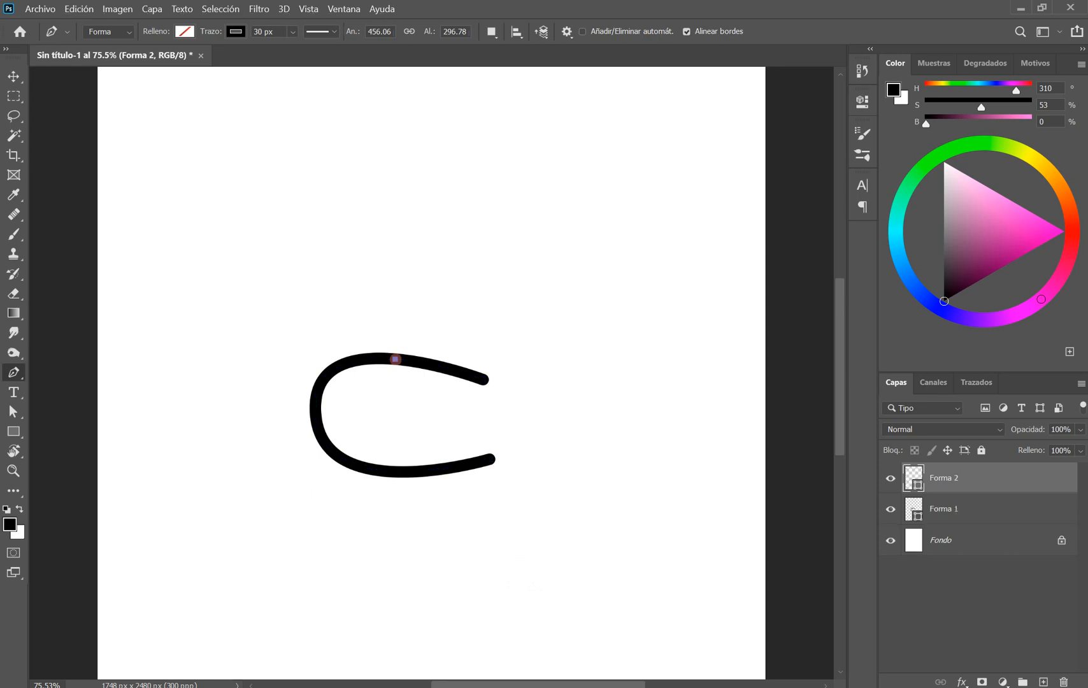
{"action": "key", "text": "ctrl+z"}
{"action": "key", "text": "Escape"}
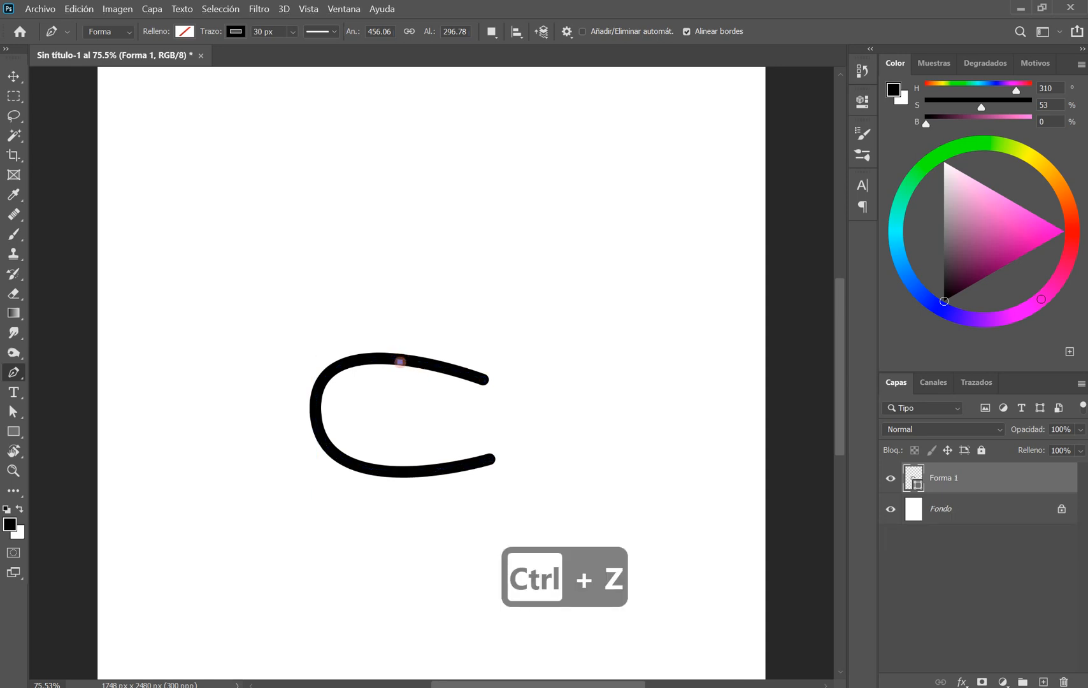
{"action": "left_click", "coordinate": [396, 360]}
{"action": "key", "text": "ctrl+z"}
{"action": "key", "text": "Escape"}
{"action": "left_click", "coordinate": [396, 361]}
{"action": "key", "text": "ctrl+z"}
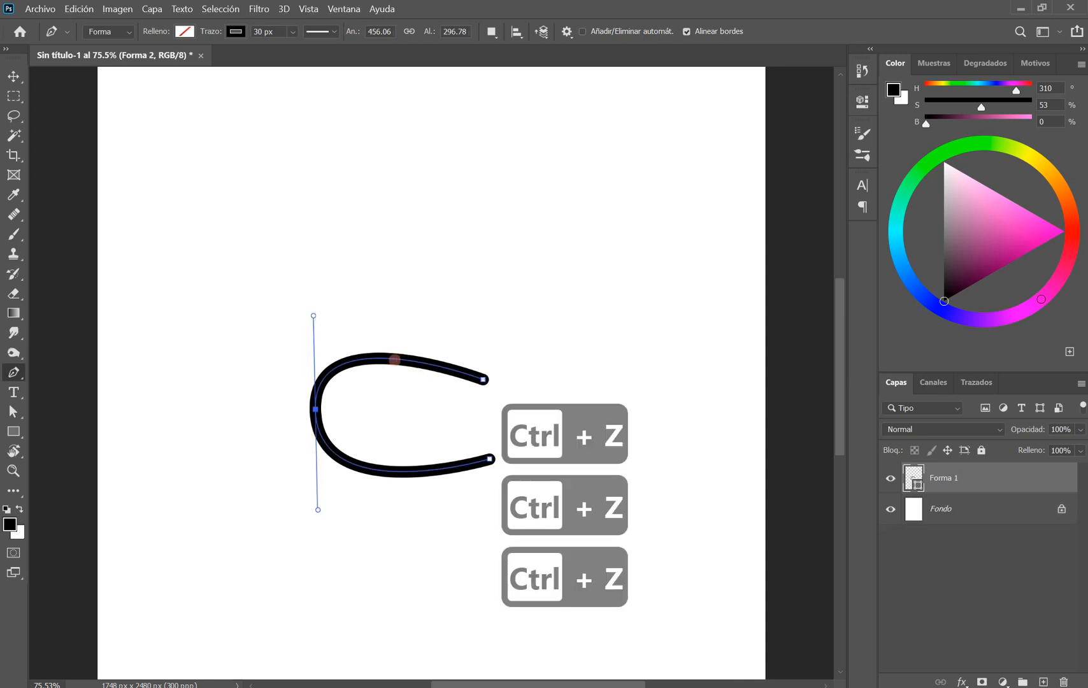
{"action": "key", "text": "Escape"}
{"action": "left_click", "coordinate": [386, 359]}
{"action": "key", "text": "ctrl+z"}
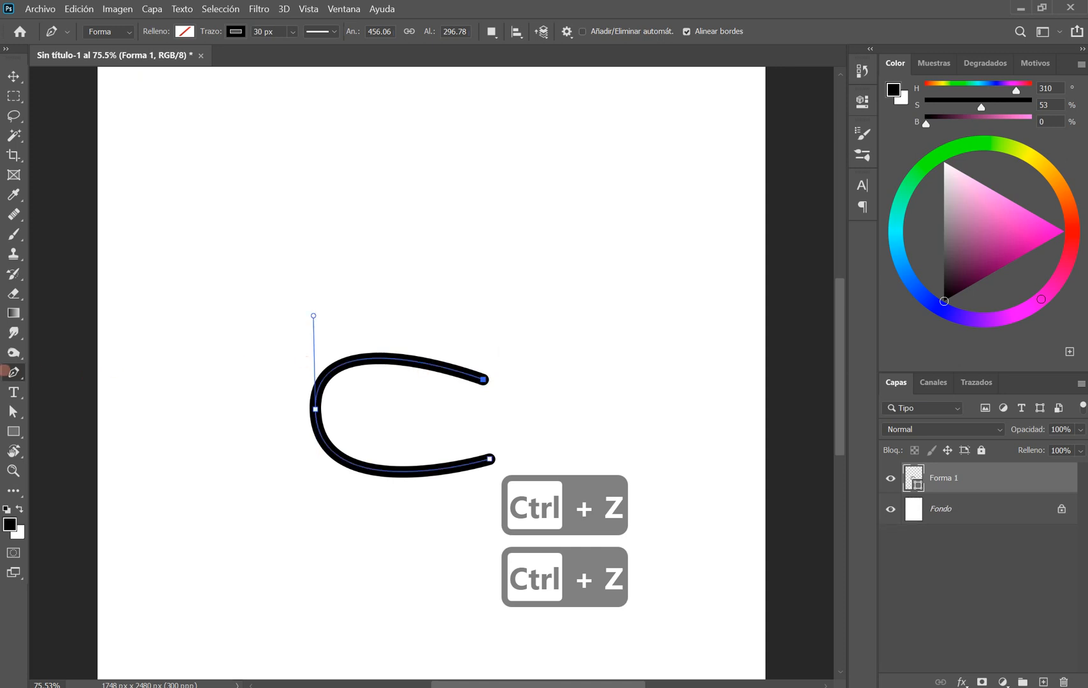
Step: Try adding anchors to the C curve's upper and lower segments with the Add Anchor Point tool, and undo the edits
{"action": "right_click", "coordinate": [10, 373]}
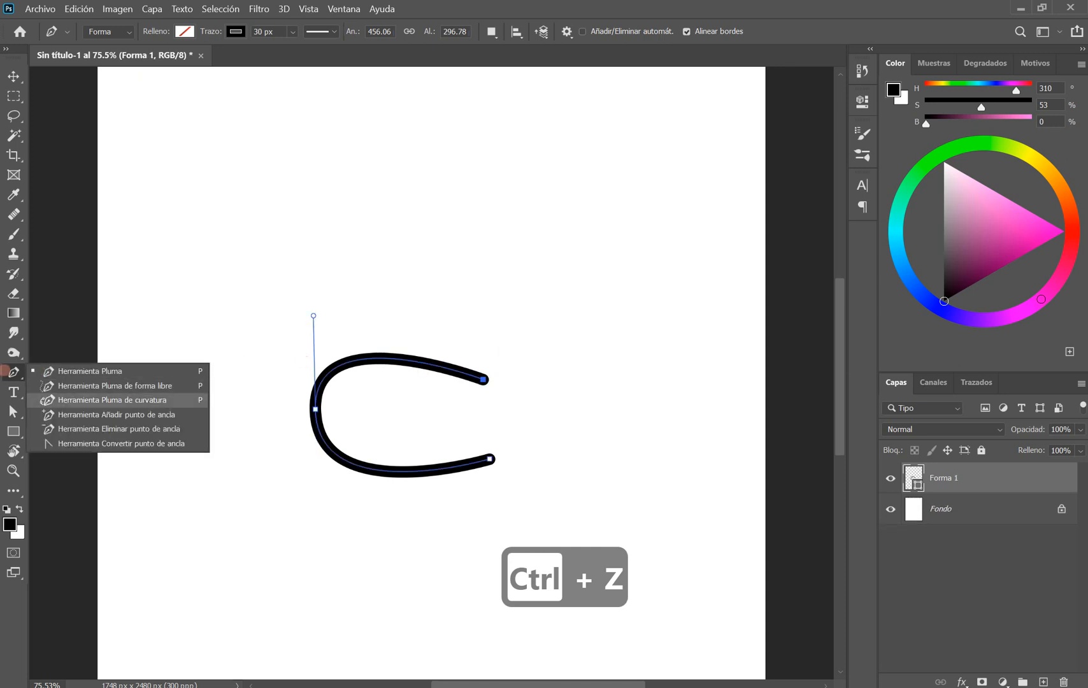
{"action": "left_click", "coordinate": [116, 414]}
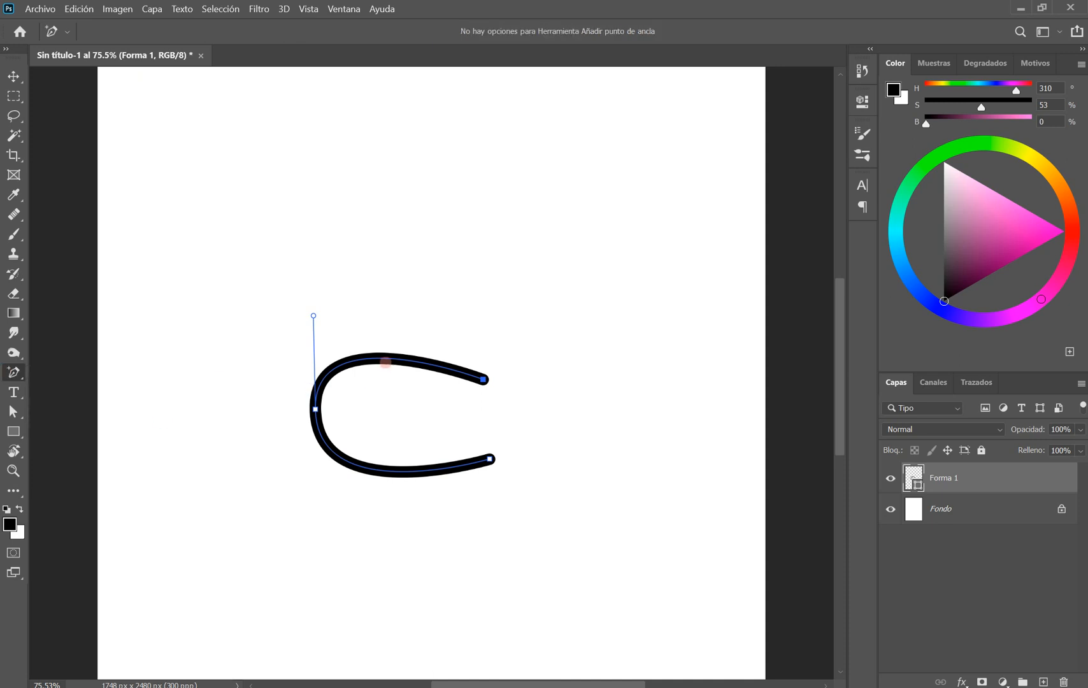
{"action": "left_click", "coordinate": [384, 360]}
{"action": "left_click", "coordinate": [379, 470]}
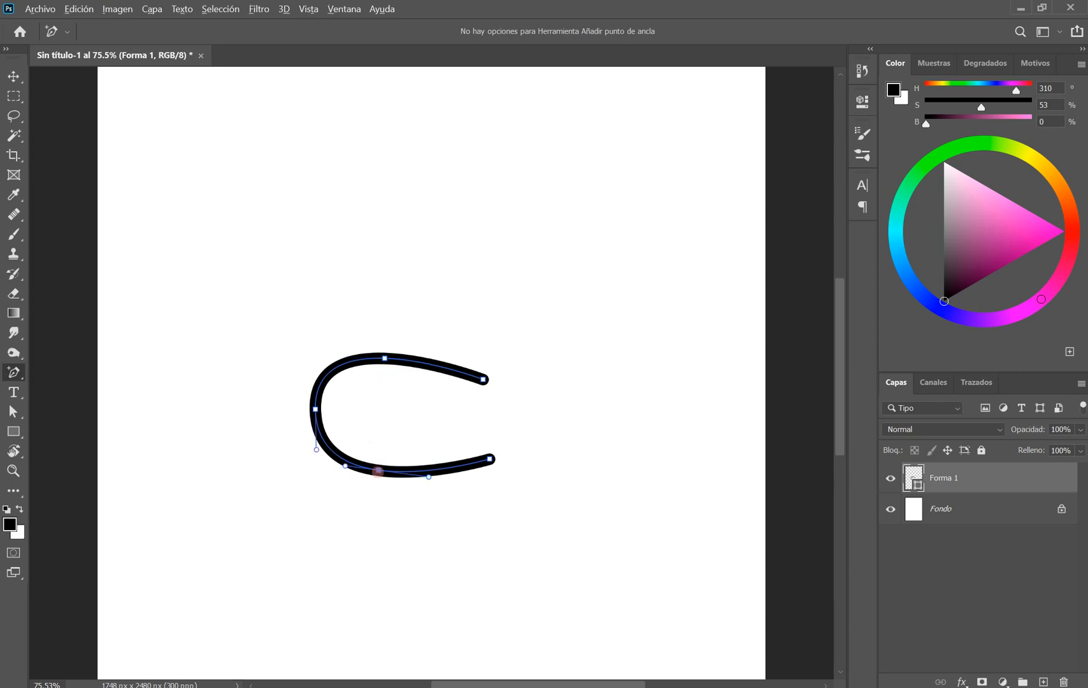
{"action": "key", "text": "ctrl+z"}
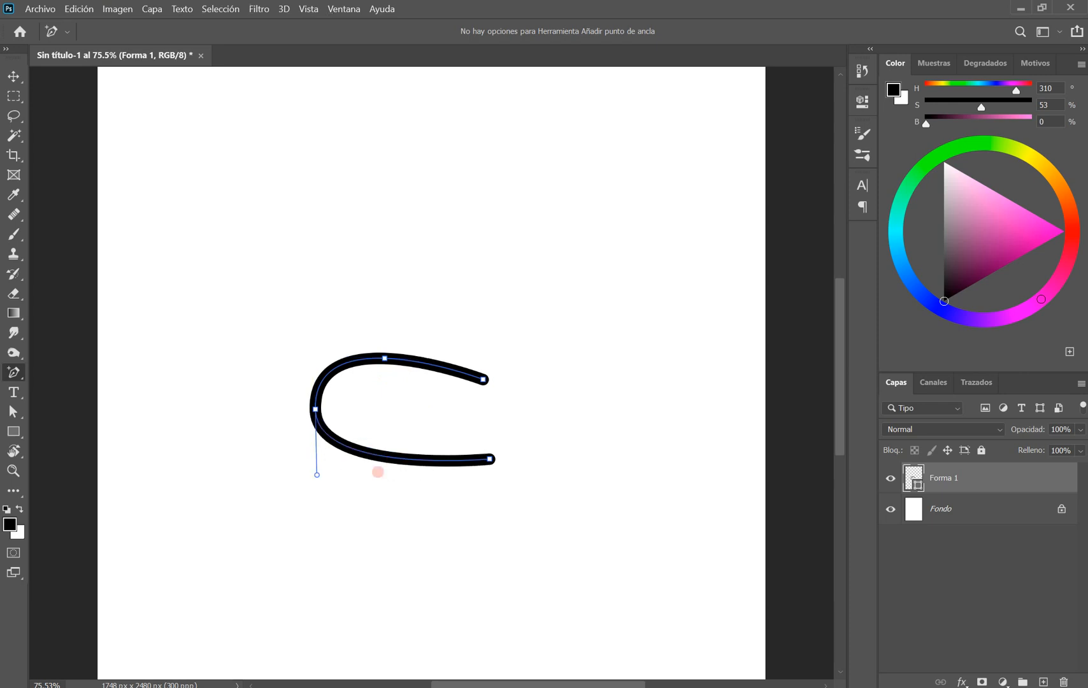
{"action": "key", "text": "ctrl+z"}
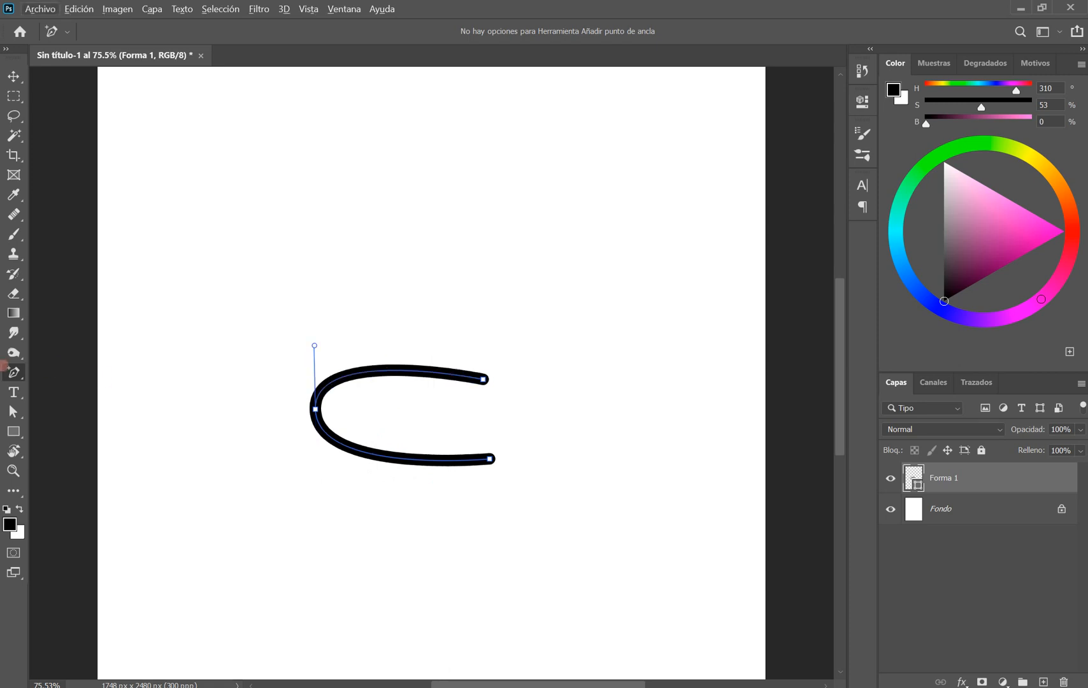
Step: Try deleting the C curve's middle anchor, and undo the deletion
{"action": "right_click", "coordinate": [6, 367]}
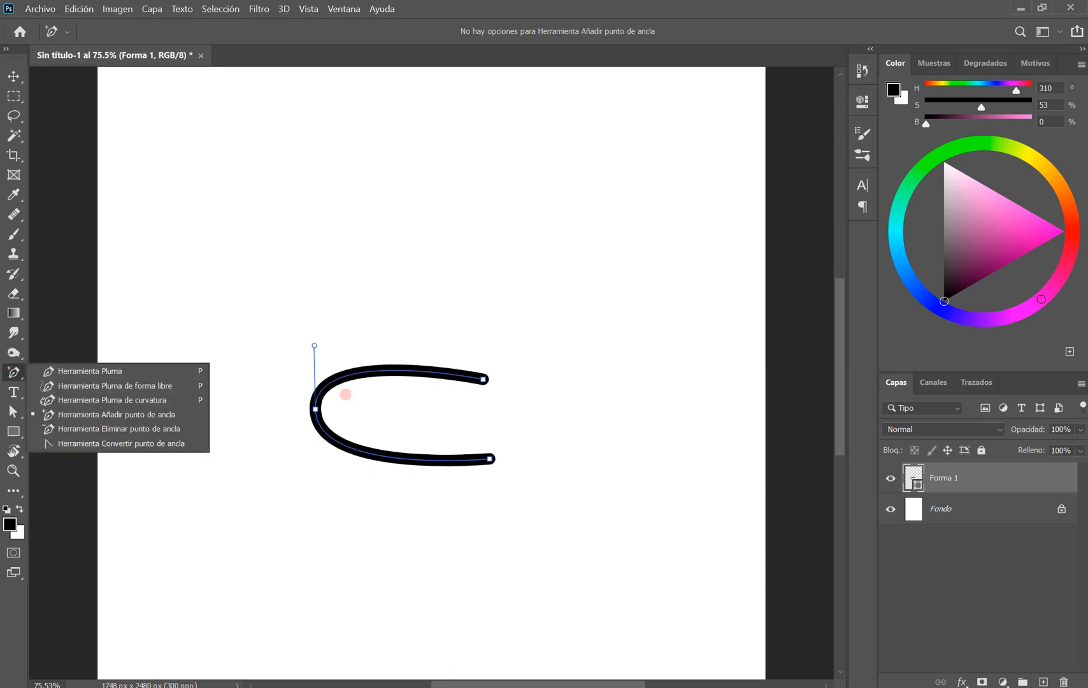
{"action": "left_click", "coordinate": [315, 408]}
{"action": "key", "text": "Delete"}
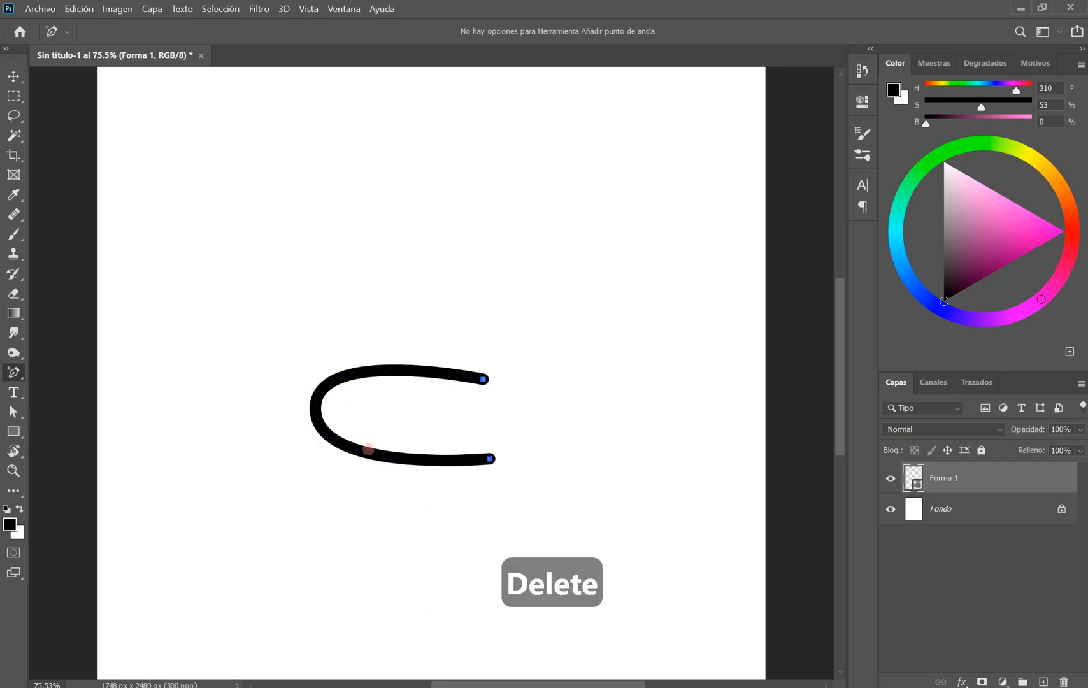
{"action": "key", "text": "ctrl+z"}
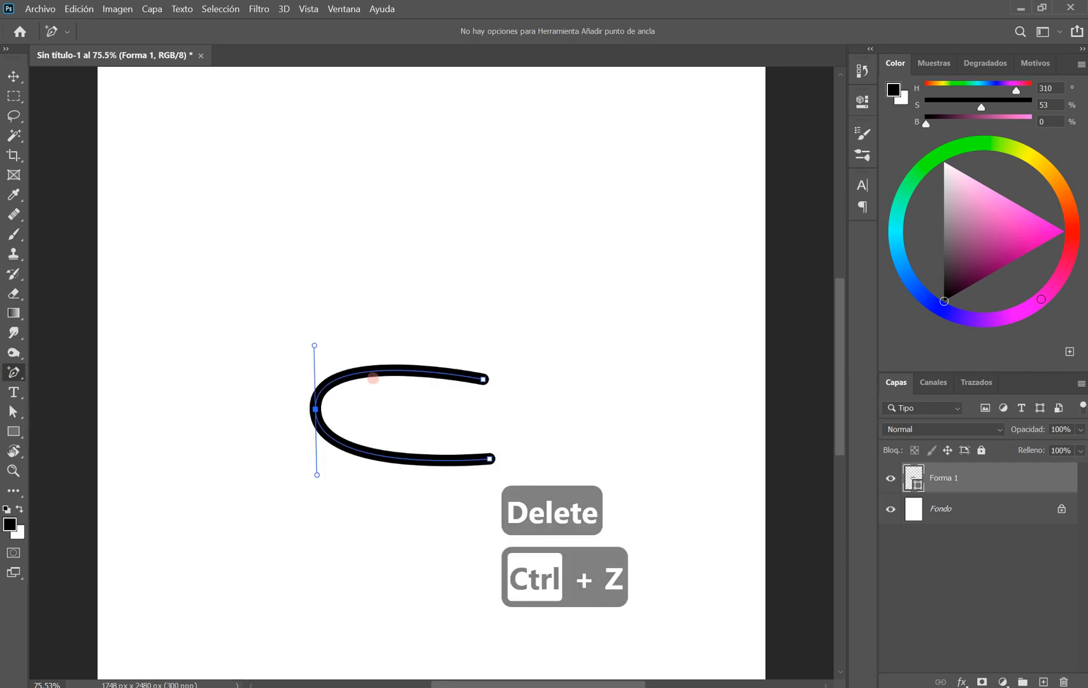
{"action": "left_click", "coordinate": [483, 379]}
Step: Add one anchor to the upper segment and one to the lower segment of the C curve with the Add Anchor Point tool
{"action": "right_click", "coordinate": [14, 372]}
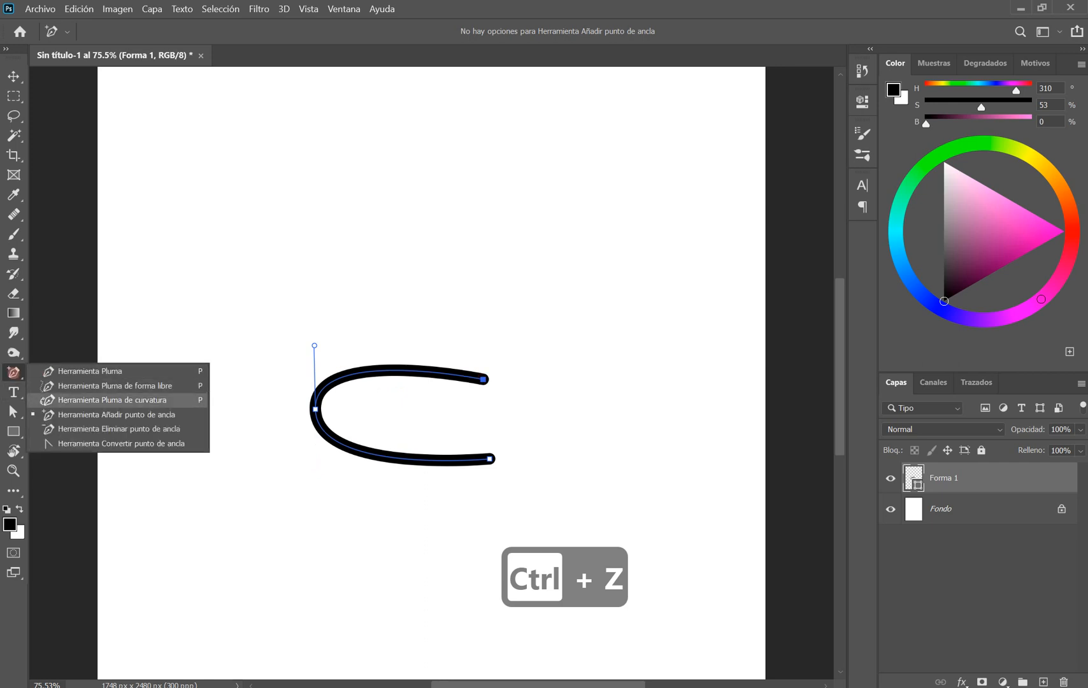
{"action": "left_click", "coordinate": [142, 415]}
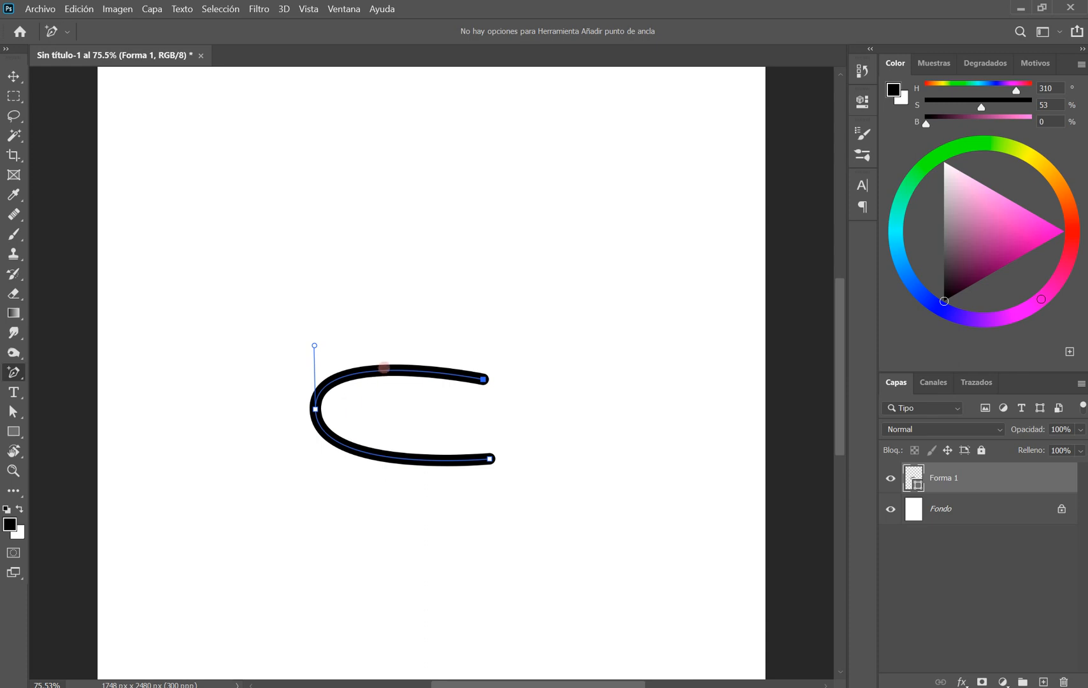
{"action": "left_click", "coordinate": [383, 369]}
{"action": "left_click", "coordinate": [388, 459]}
Step: Try drawing a closed triangle about 213 by 279 px over the C curve with the Pen tool, and undo it completely
{"action": "right_click", "coordinate": [19, 375]}
{"action": "left_click", "coordinate": [70, 370]}
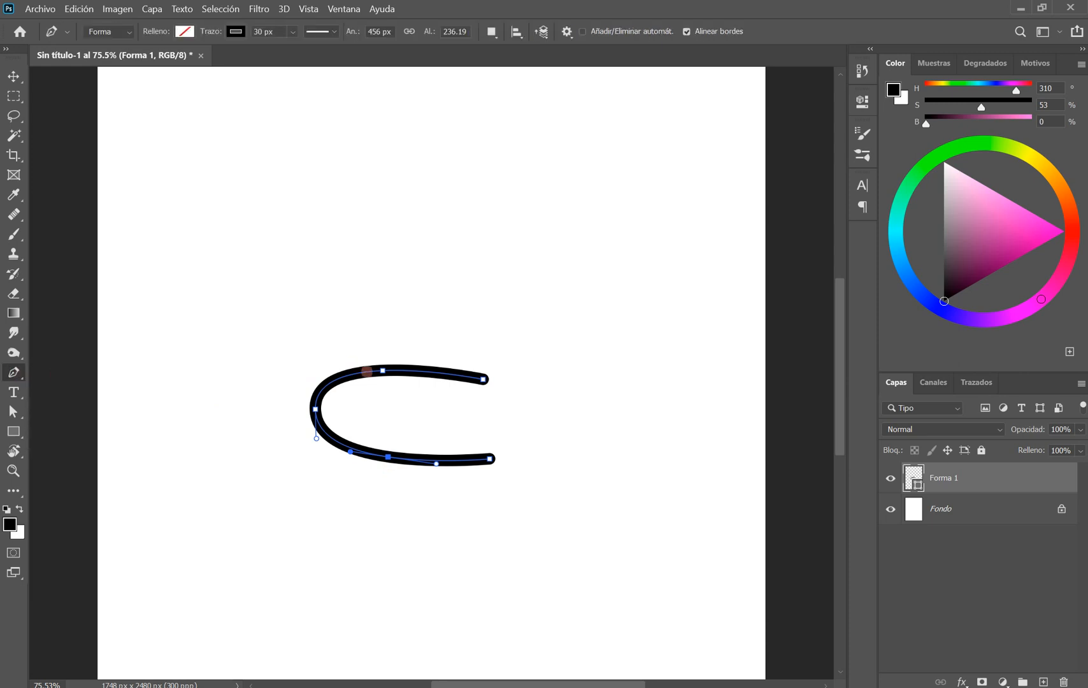
{"action": "left_click", "coordinate": [356, 374]}
{"action": "left_click", "coordinate": [317, 414]}
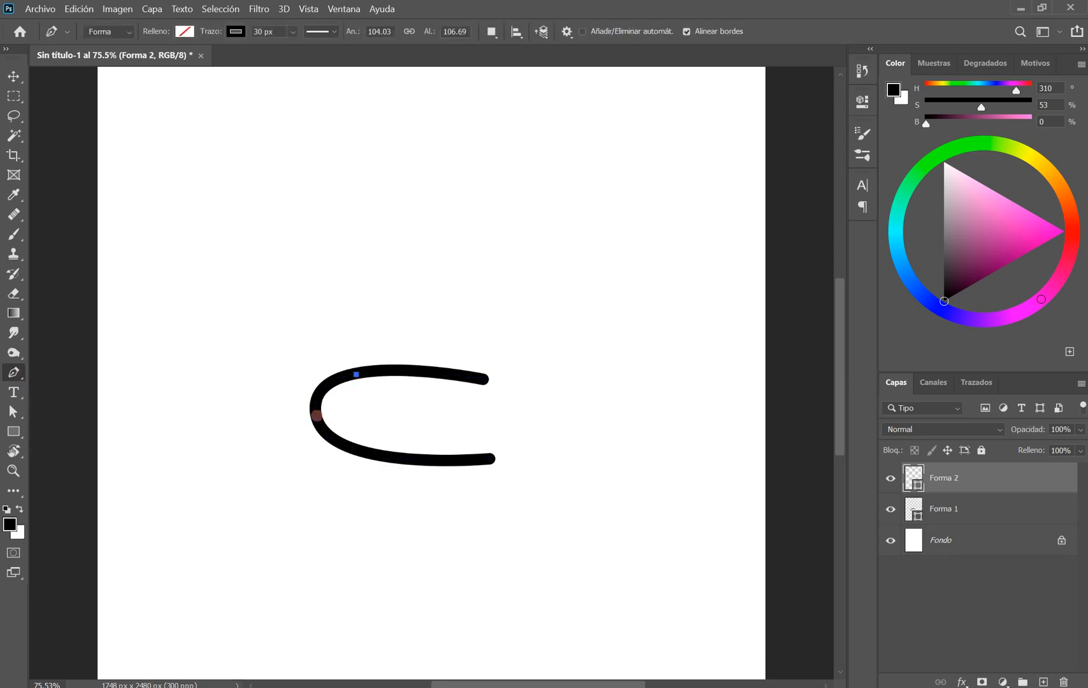
{"action": "left_click", "coordinate": [398, 481]}
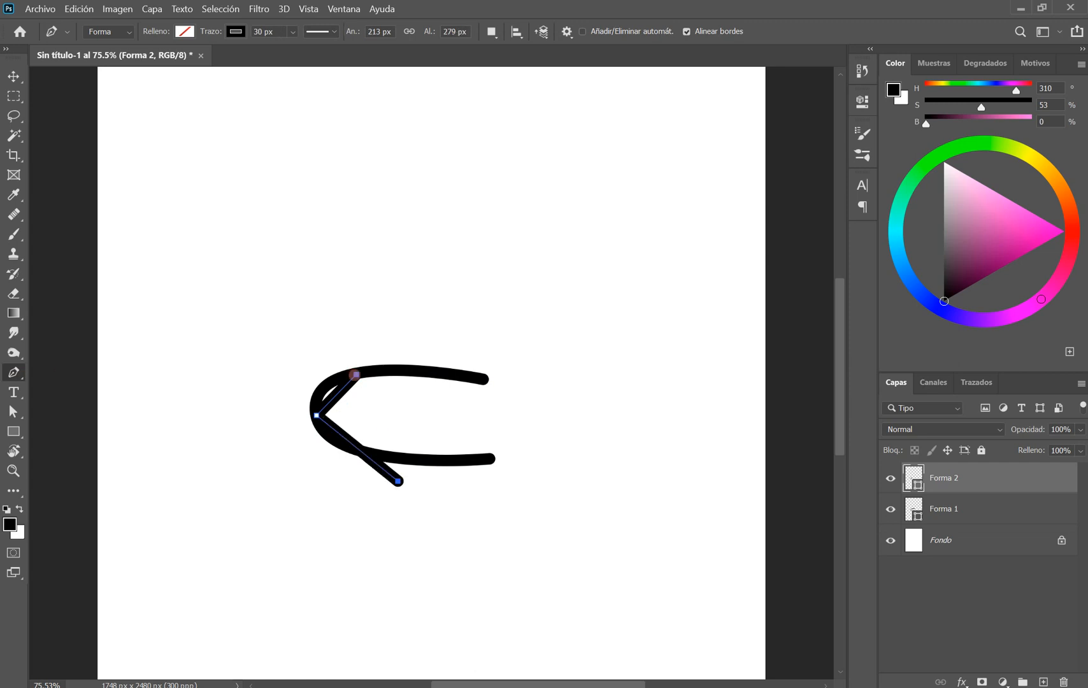
{"action": "left_click", "coordinate": [356, 374]}
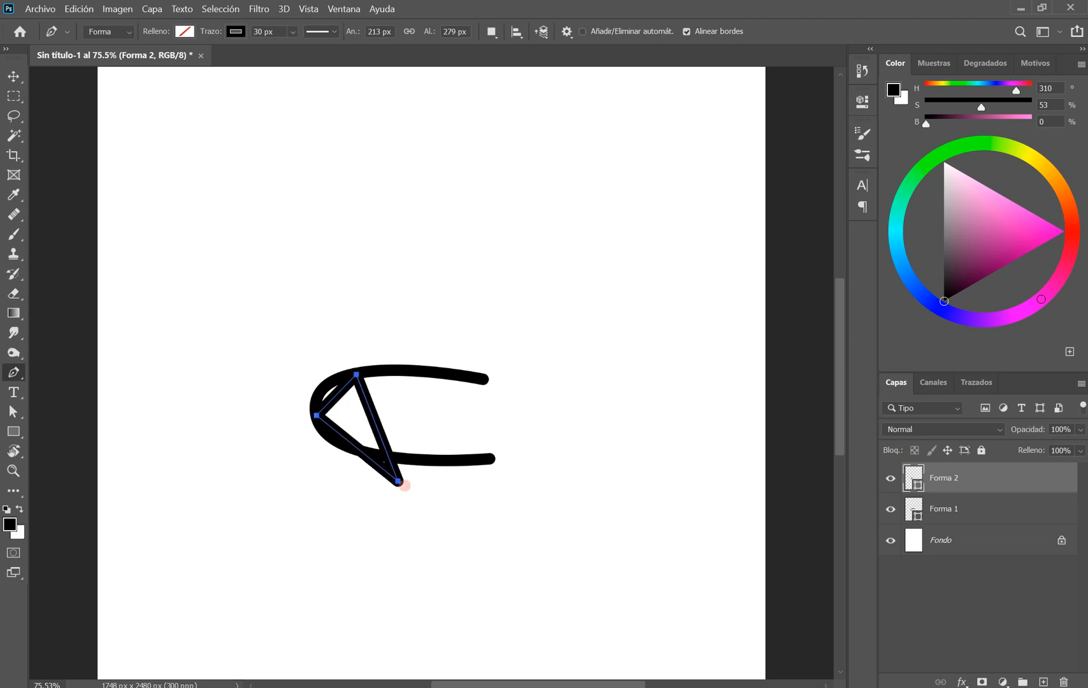
{"action": "key", "text": "ctrl+z"}
{"action": "key", "text": "ctrl+z"}
{"action": "key", "text": "ctrl+z"}
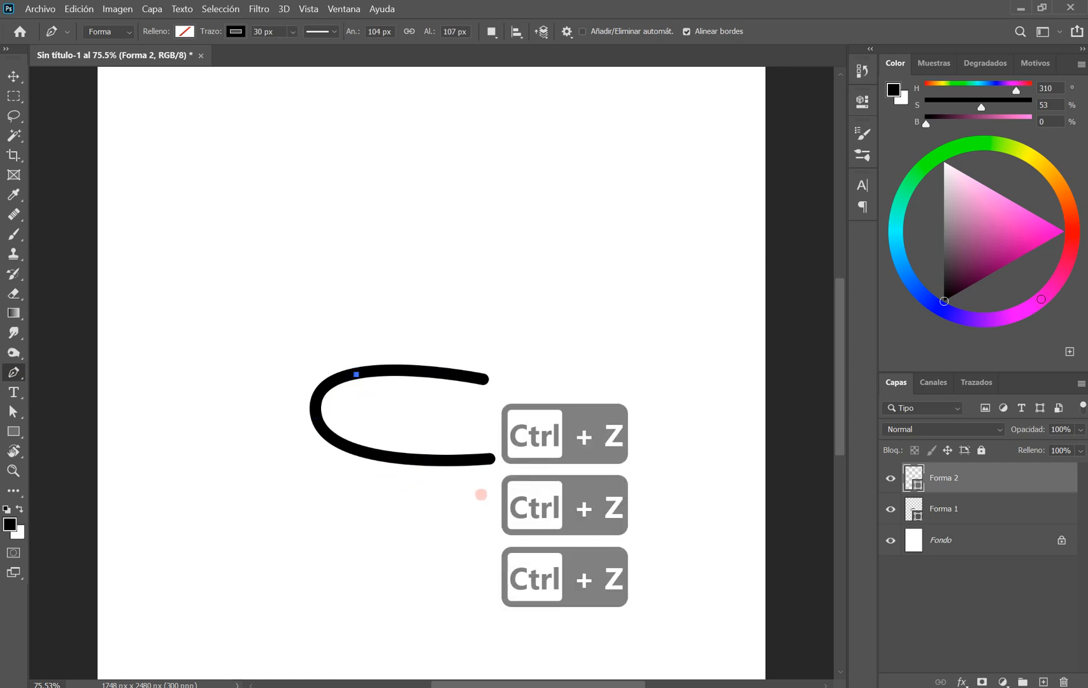
{"action": "key", "text": "ctrl+z"}
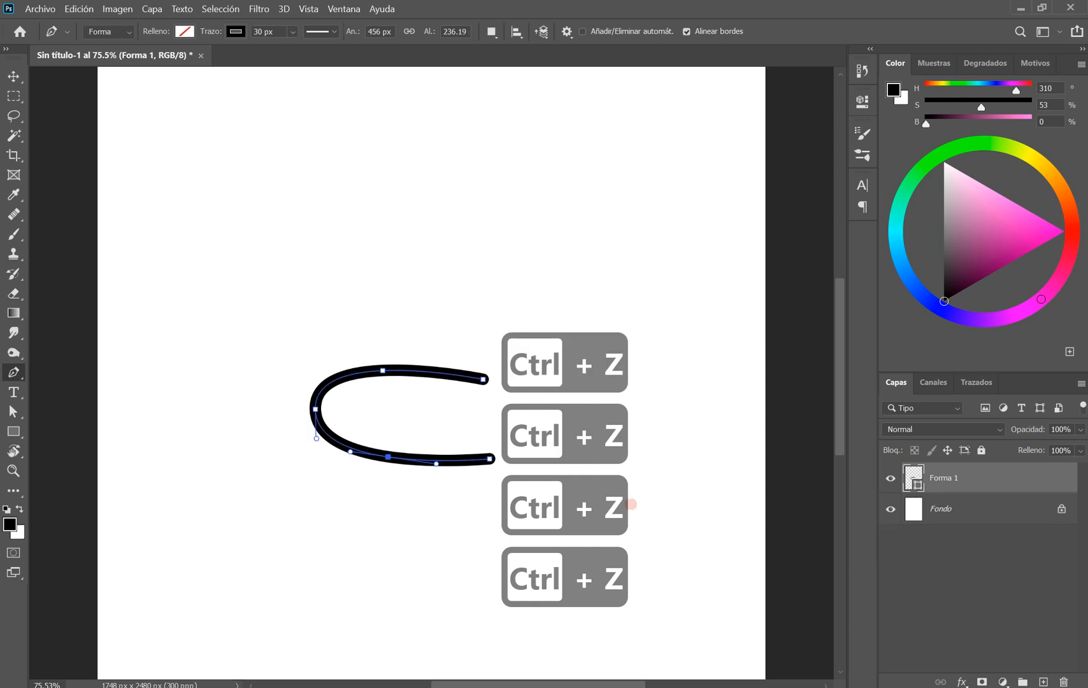
Step: Draw a closed straight-sided triangle about 320 by 196 px above and to the right of the C curve with the Pen tool
{"action": "left_click", "coordinate": [561, 279]}
{"action": "left_click", "coordinate": [483, 289]}
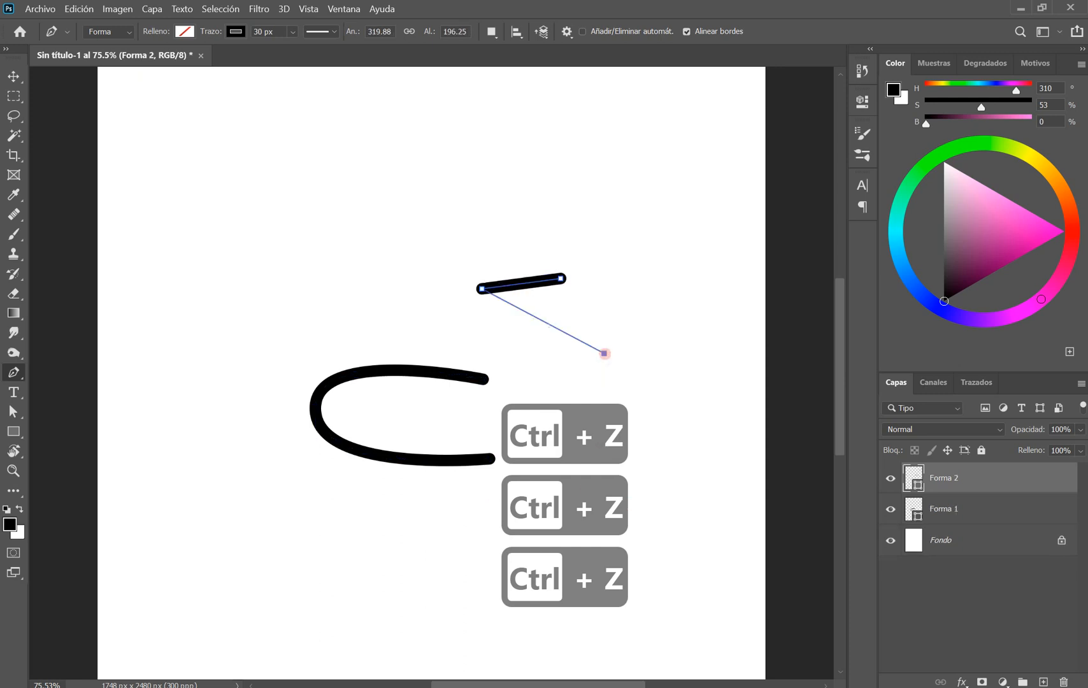
{"action": "left_click", "coordinate": [604, 353]}
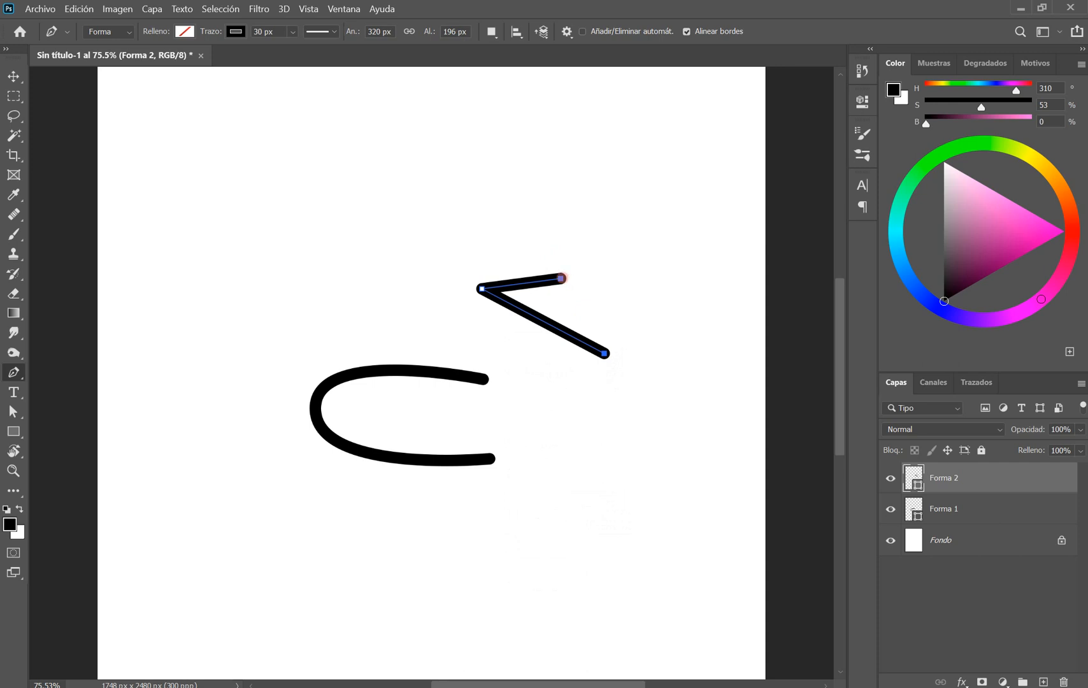
{"action": "left_click", "coordinate": [561, 278]}
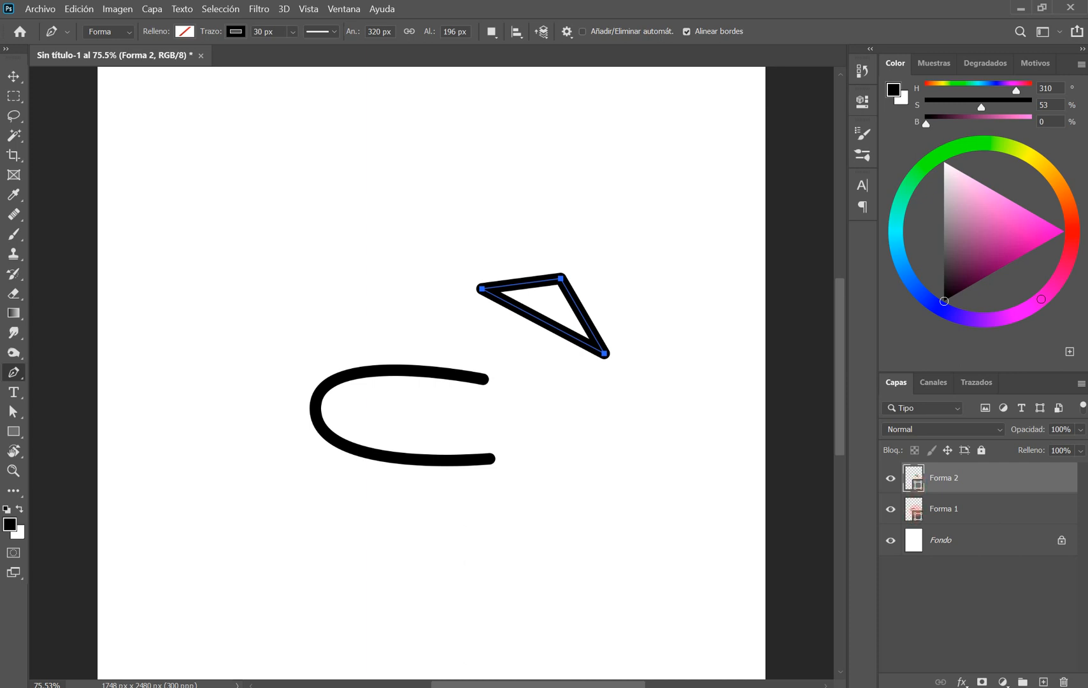
Step: Try rasterizing the triangle's layer, Forma 2, undo the rasterization, and dismiss the save dialog without saving
{"action": "right_click", "coordinate": [963, 474]}
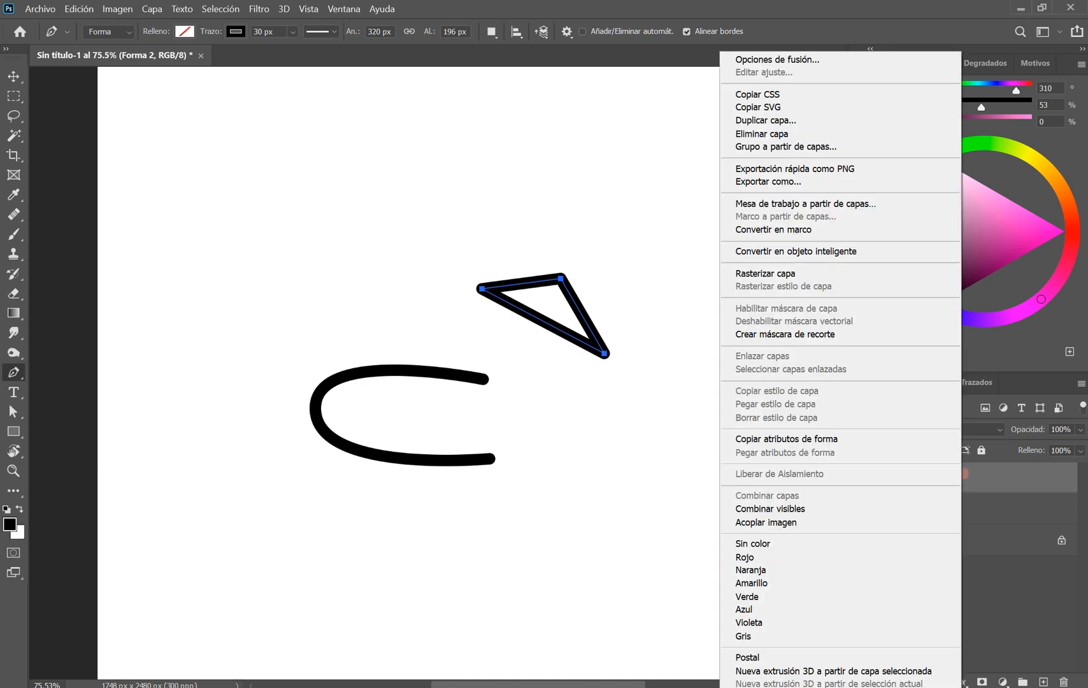
{"action": "left_click", "coordinate": [765, 273]}
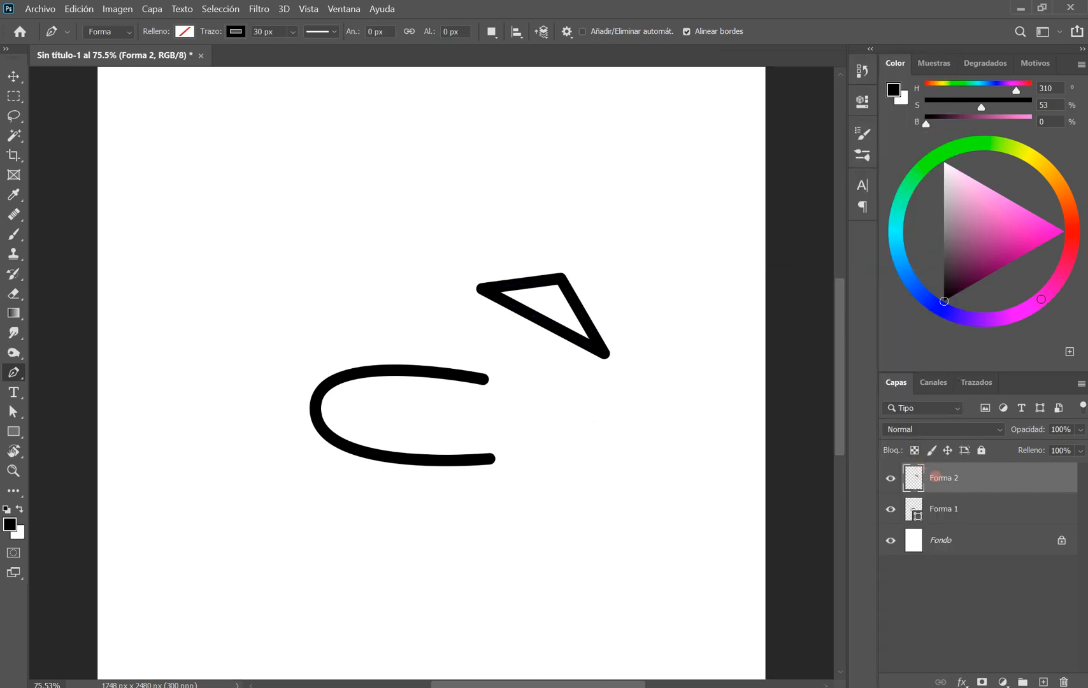
{"action": "key", "text": "ctrl+z"}
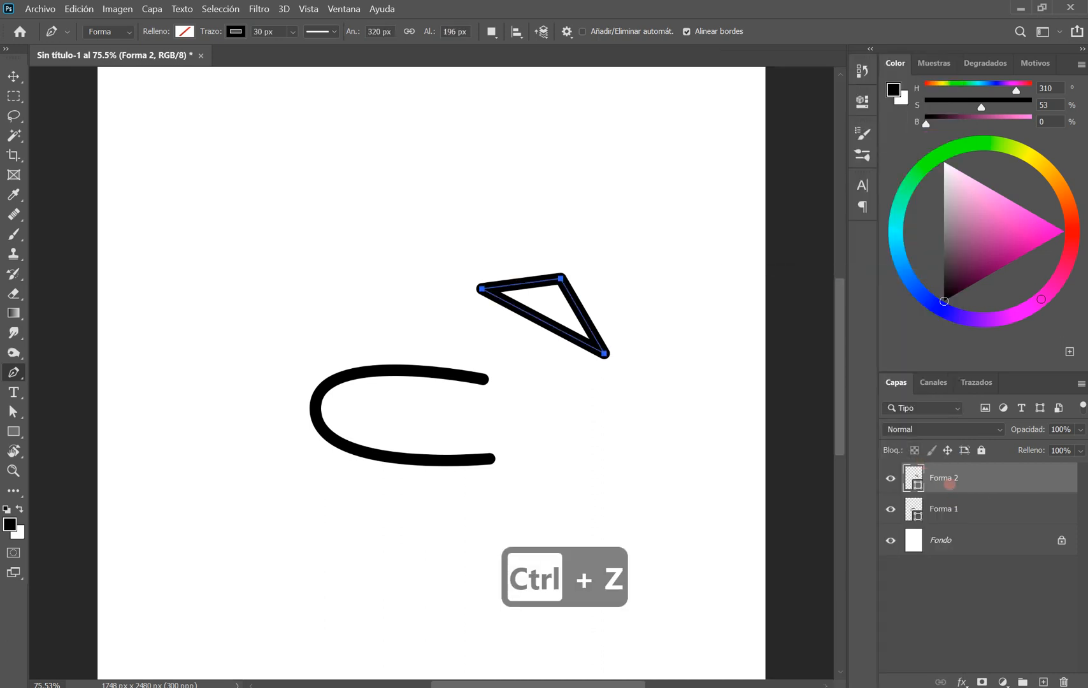
{"action": "key", "text": "ctrl+s"}
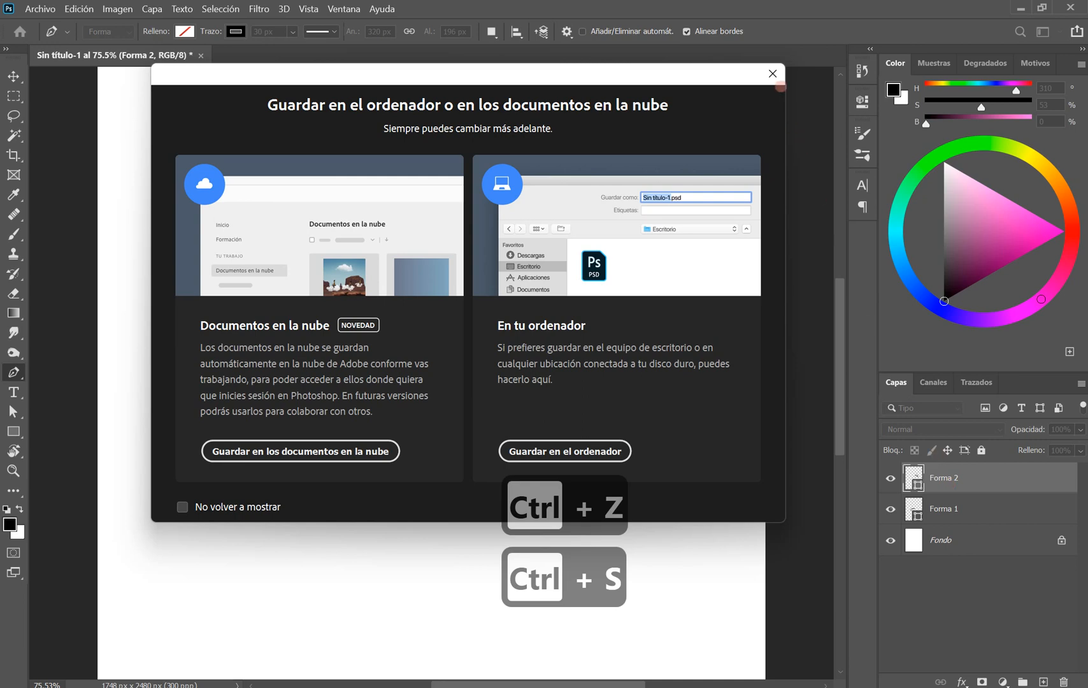
{"action": "left_click", "coordinate": [774, 74]}
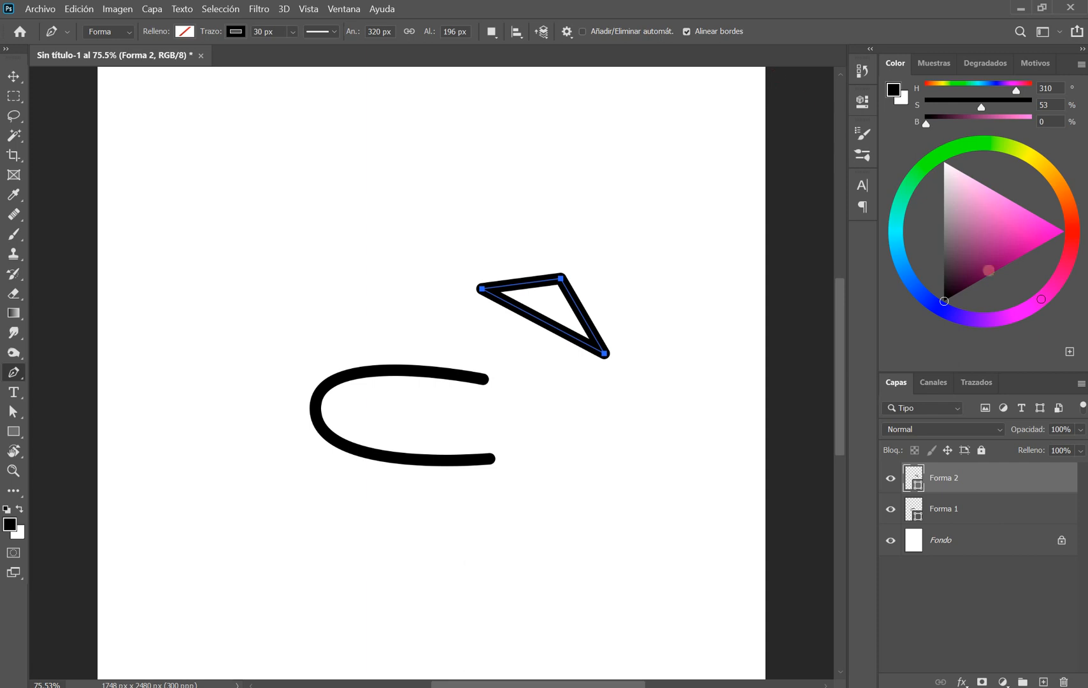
Step: Rasterize a duplicate of the Forma 2 layer and hide the original Forma 2 and Forma 1 layers
{"action": "key", "text": "ctrl+j"}
{"action": "right_click", "coordinate": [957, 478]}
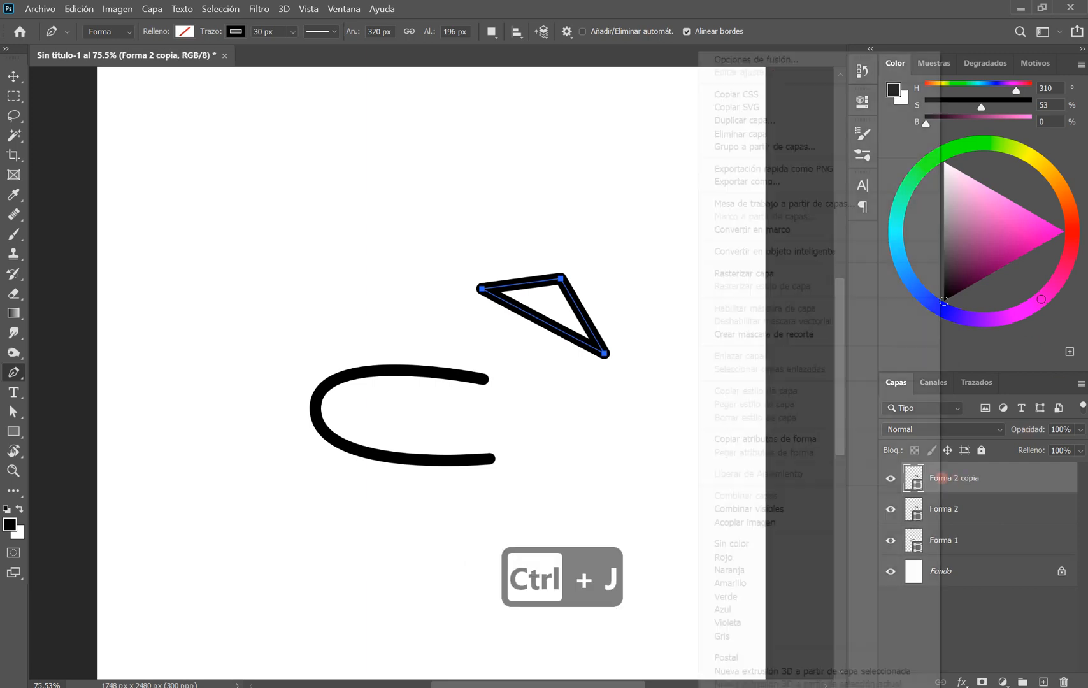
{"action": "left_click", "coordinate": [854, 273]}
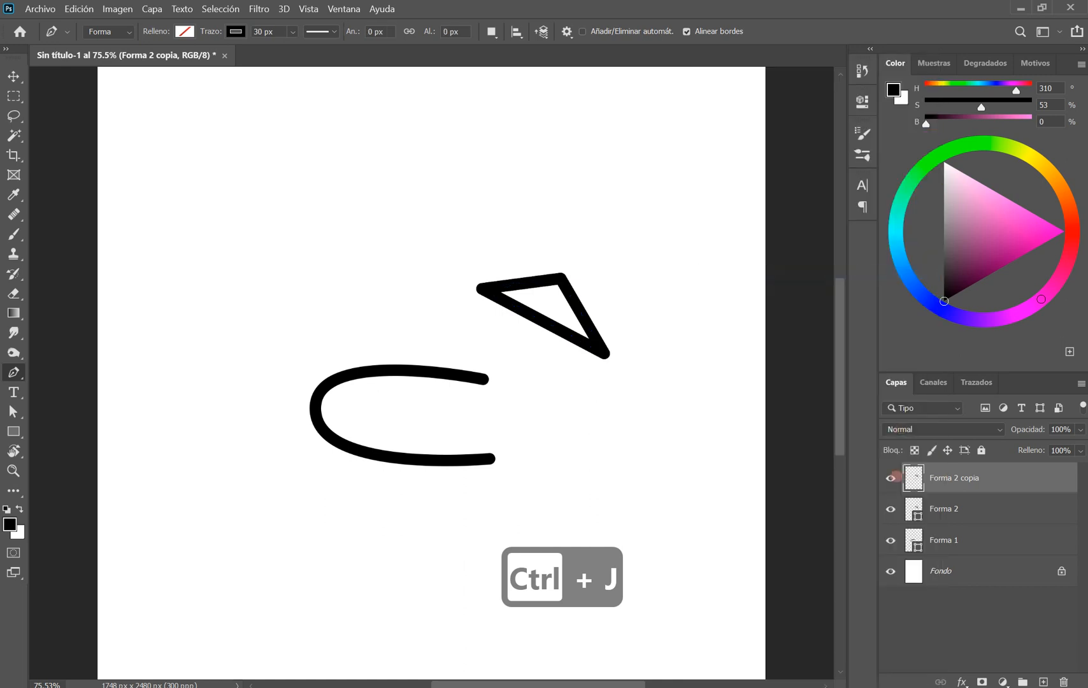
{"action": "left_click", "coordinate": [891, 540]}
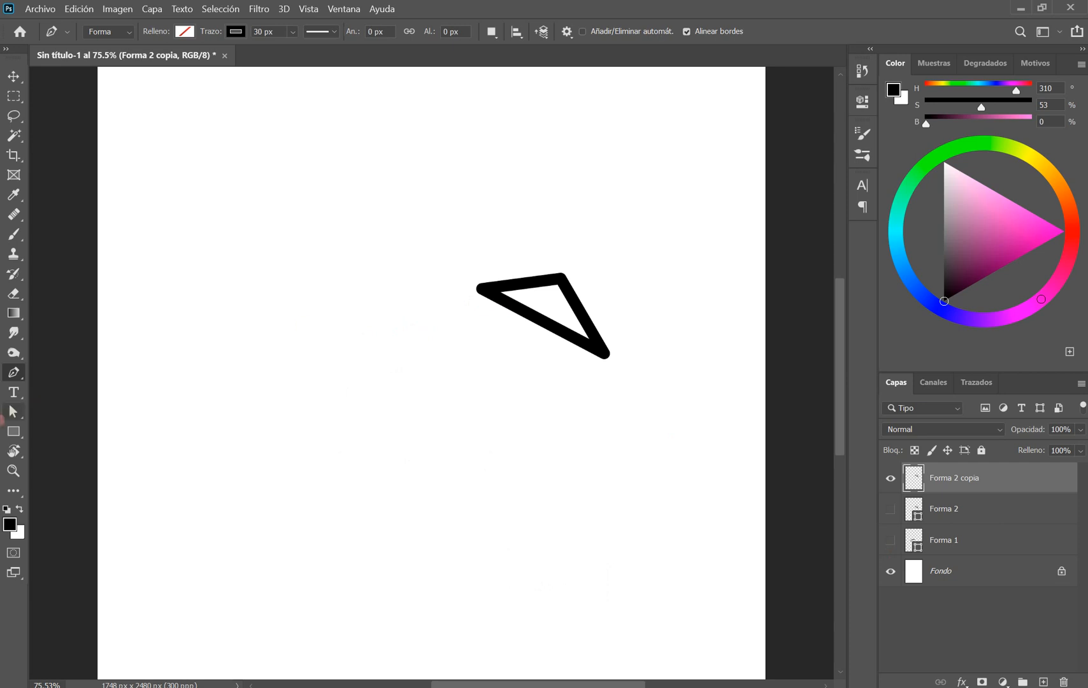
Step: Erase a diagonal band across the rasterized triangle on the Forma 2 copia layer with an 18 px eraser
{"action": "left_click", "coordinate": [13, 412]}
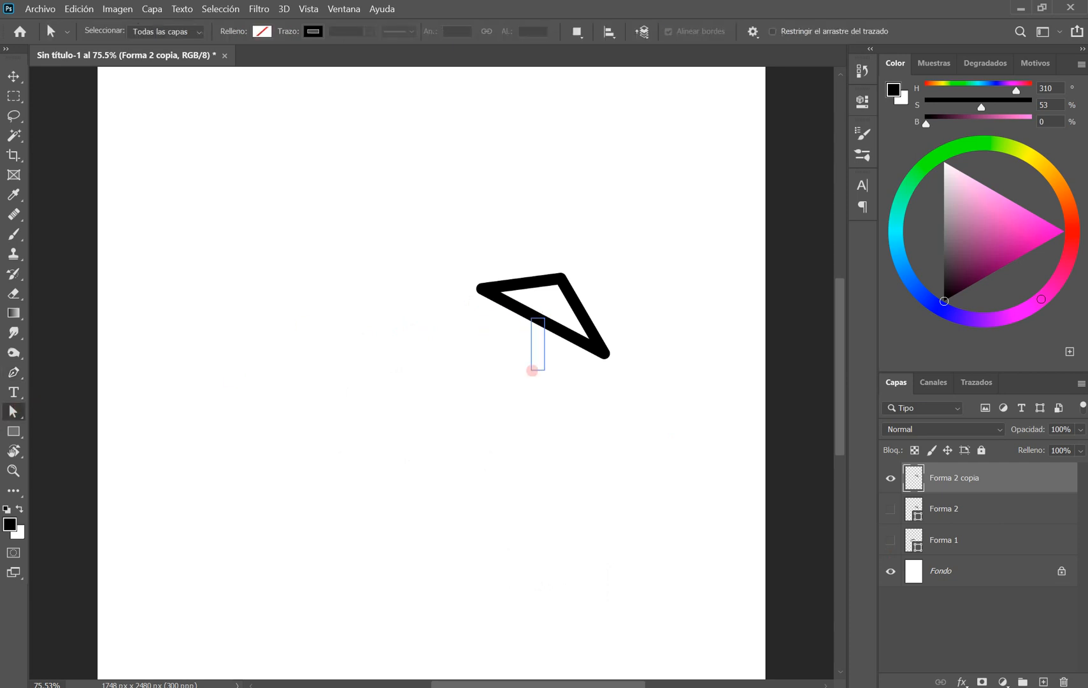
{"action": "key", "text": "e"}
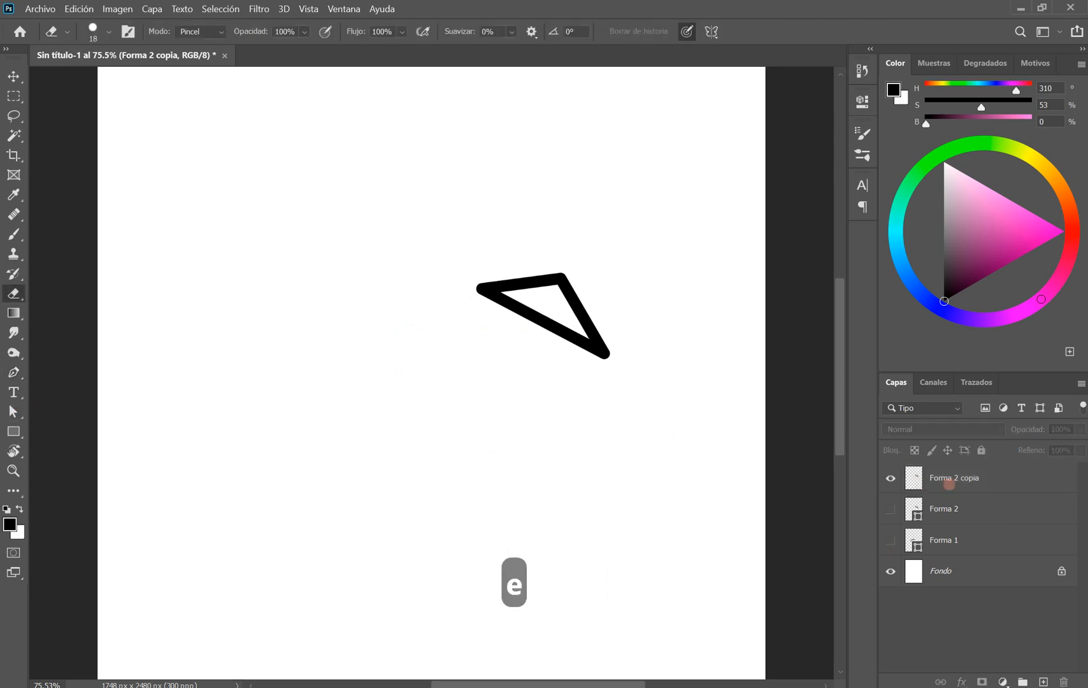
{"action": "left_click", "coordinate": [950, 484]}
{"action": "mouse_move", "coordinate": [532, 329]}
{"action": "left_mouse_down"}
{"action": "mouse_move", "coordinate": [559, 305]}
{"action": "mouse_move", "coordinate": [514, 353]}
{"action": "mouse_move", "coordinate": [543, 306]}
{"action": "mouse_move", "coordinate": [507, 357]}
{"action": "mouse_move", "coordinate": [562, 308]}
{"action": "mouse_move", "coordinate": [597, 300]}
{"action": "mouse_move", "coordinate": [572, 311]}
{"action": "left_mouse_up"}
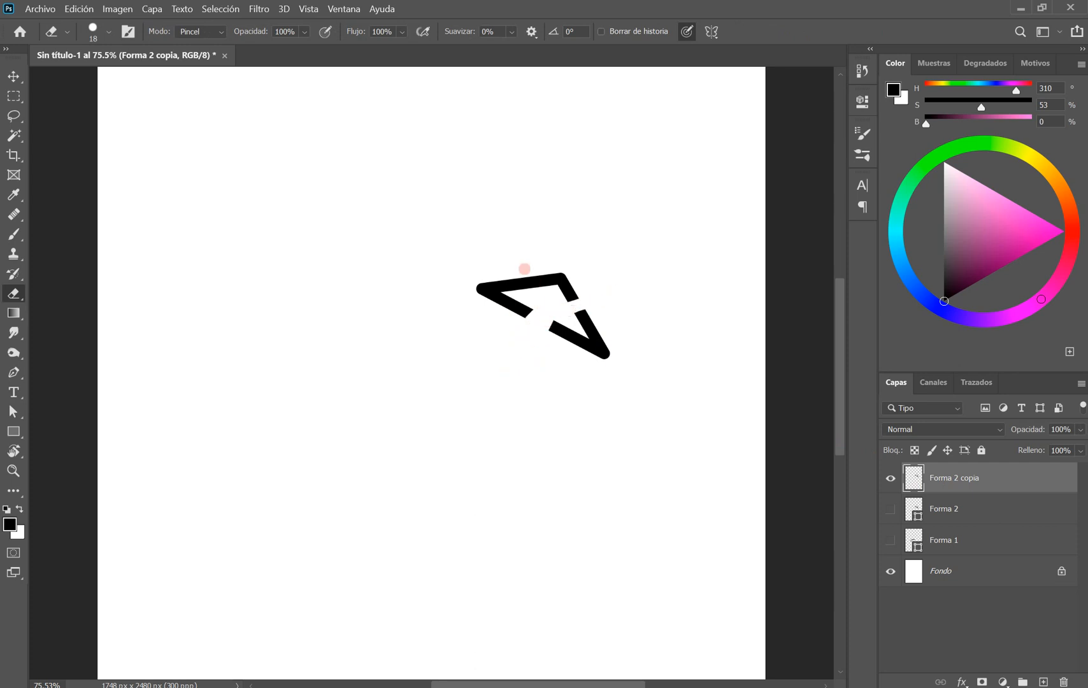
{"action": "left_click_drag", "start_coordinate": [524, 269], "coordinate": [535, 290]}
Step: Undo the erasing and the hiding of the Forma layers, and delete the Forma 2 copia layer
{"action": "key", "text": "ctrl+z"}
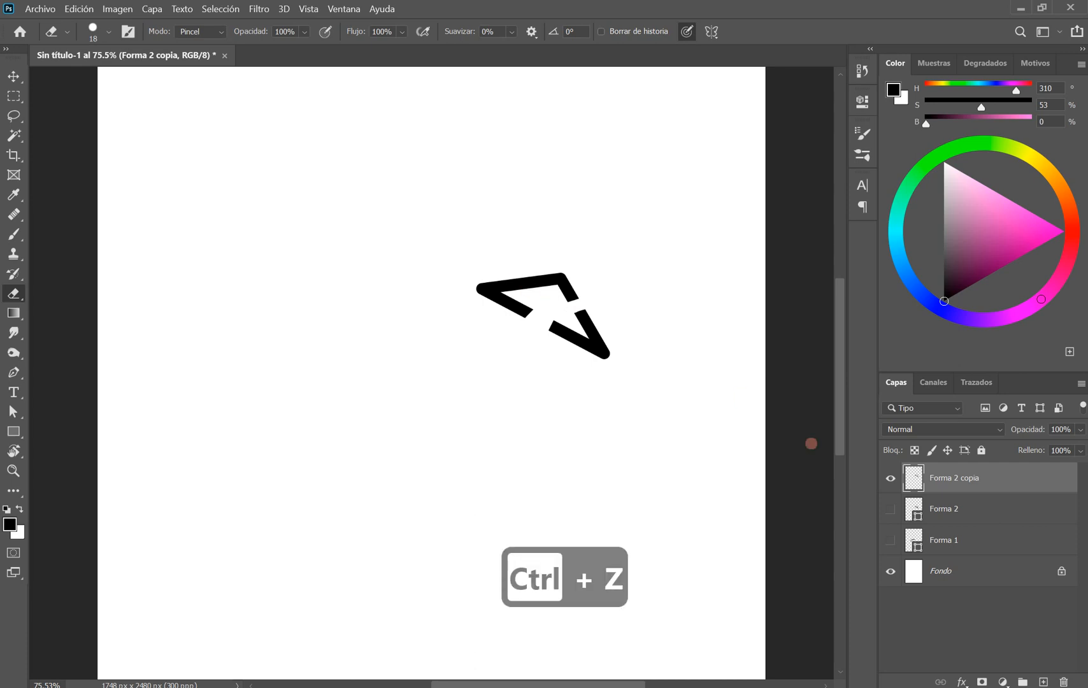
{"action": "key", "text": "ctrl+z"}
{"action": "key", "text": "ctrl+z"}
{"action": "key", "text": "ctrl+z"}
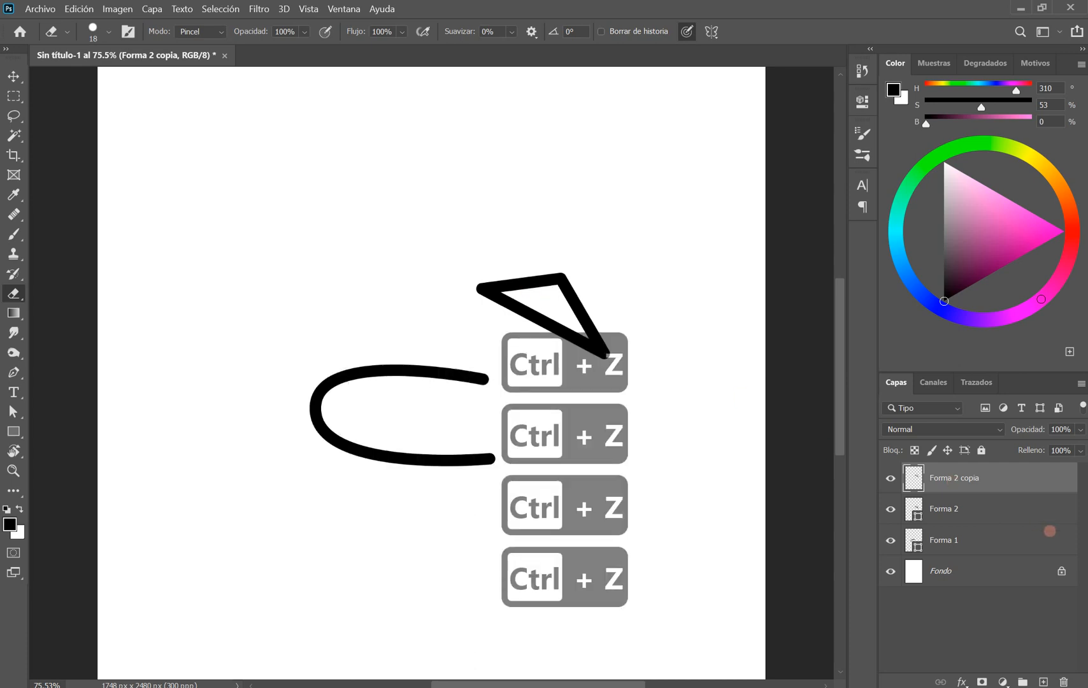
{"action": "left_click", "coordinate": [1064, 681]}
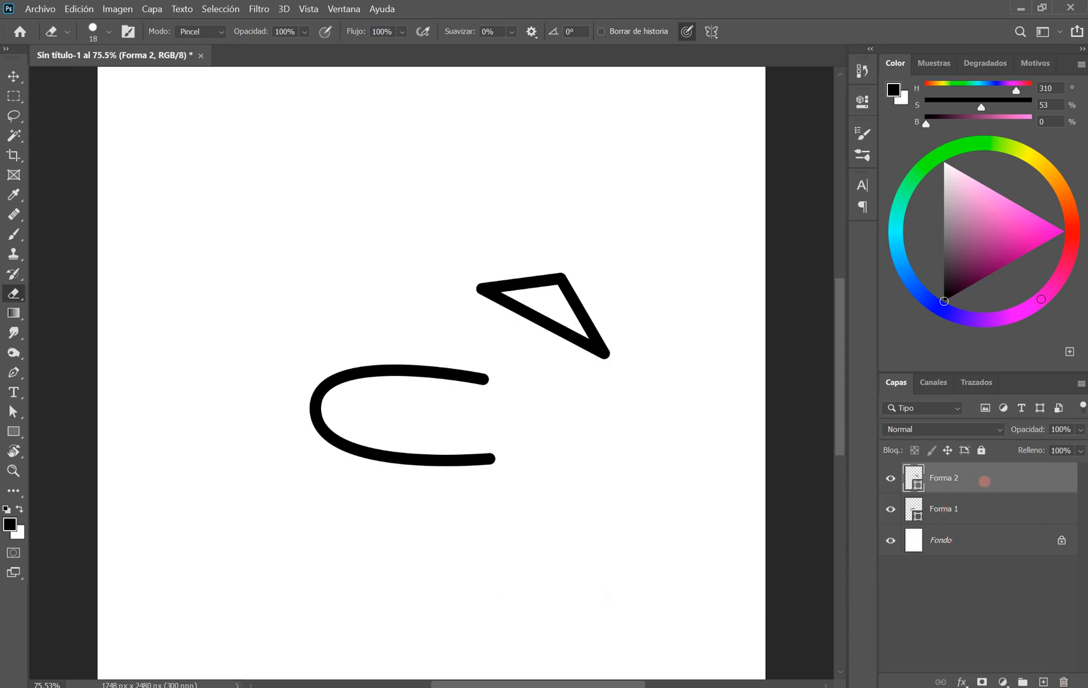
Step: Try the Smudge tool on the Forma 2 triangle and accept rasterizing its layer
{"action": "left_click", "coordinate": [14, 333]}
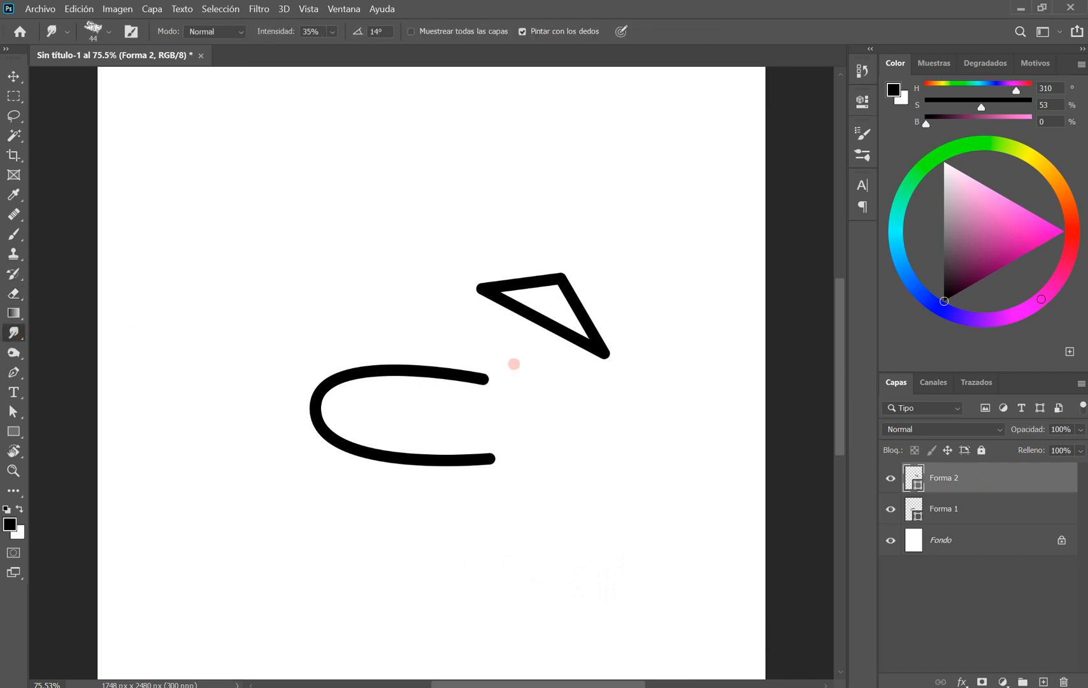
{"action": "left_click", "coordinate": [463, 376]}
{"action": "left_click", "coordinate": [541, 276]}
Step: Test the rasterized triangle with the path selection tool, and delete its layer, Forma 2
{"action": "left_click", "coordinate": [12, 412]}
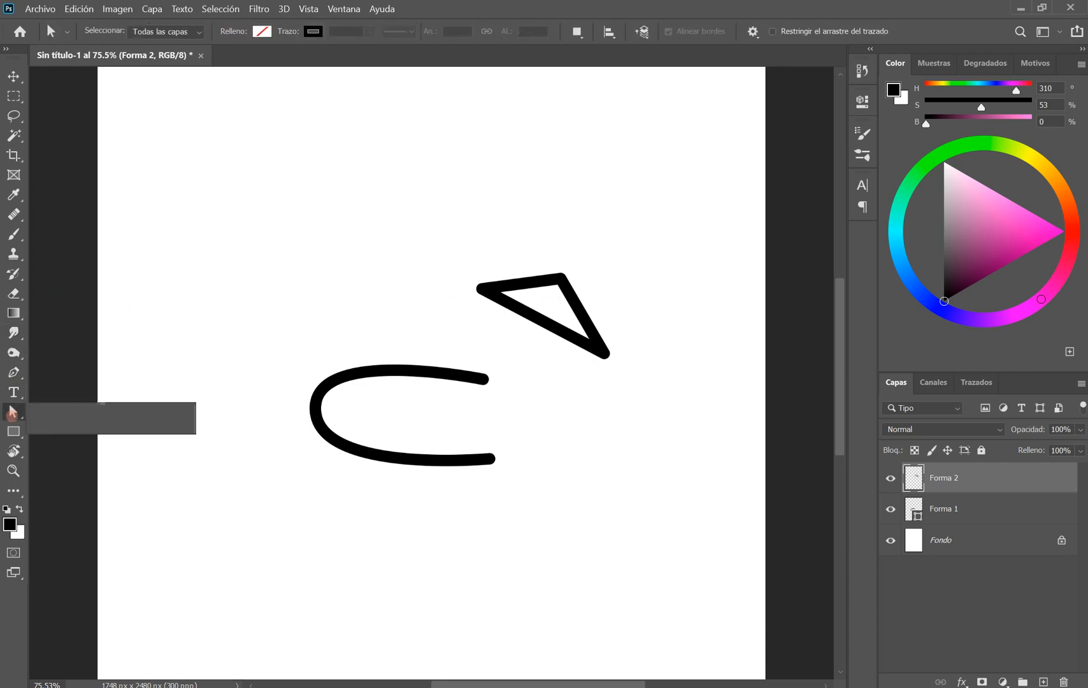
{"action": "left_click", "coordinate": [547, 282]}
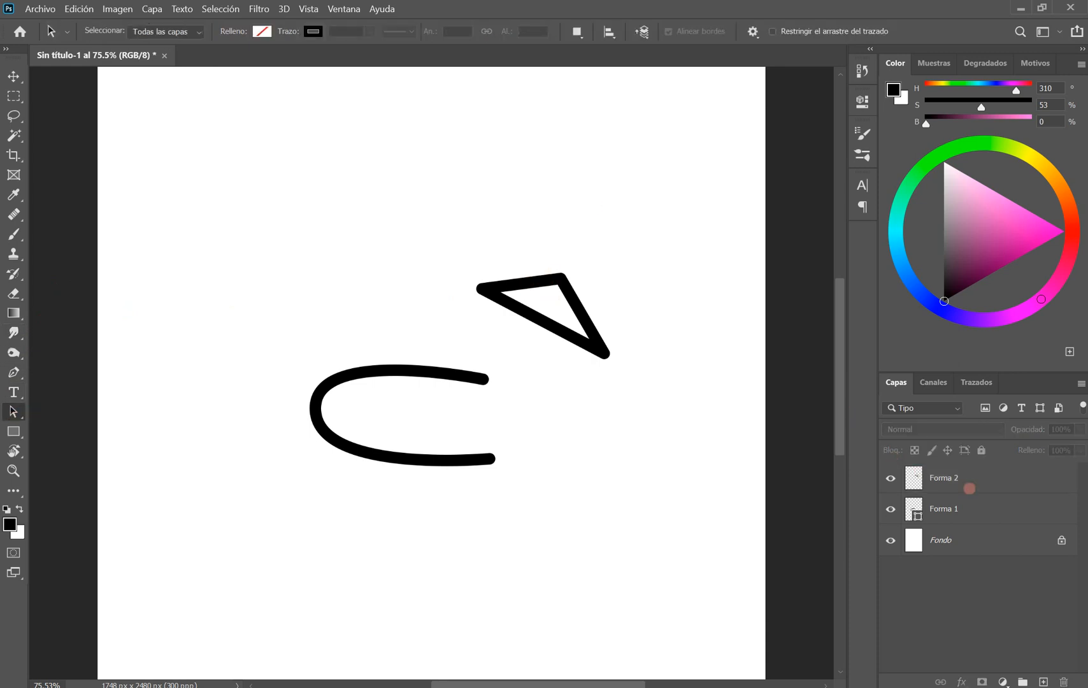
{"action": "left_click", "coordinate": [990, 472]}
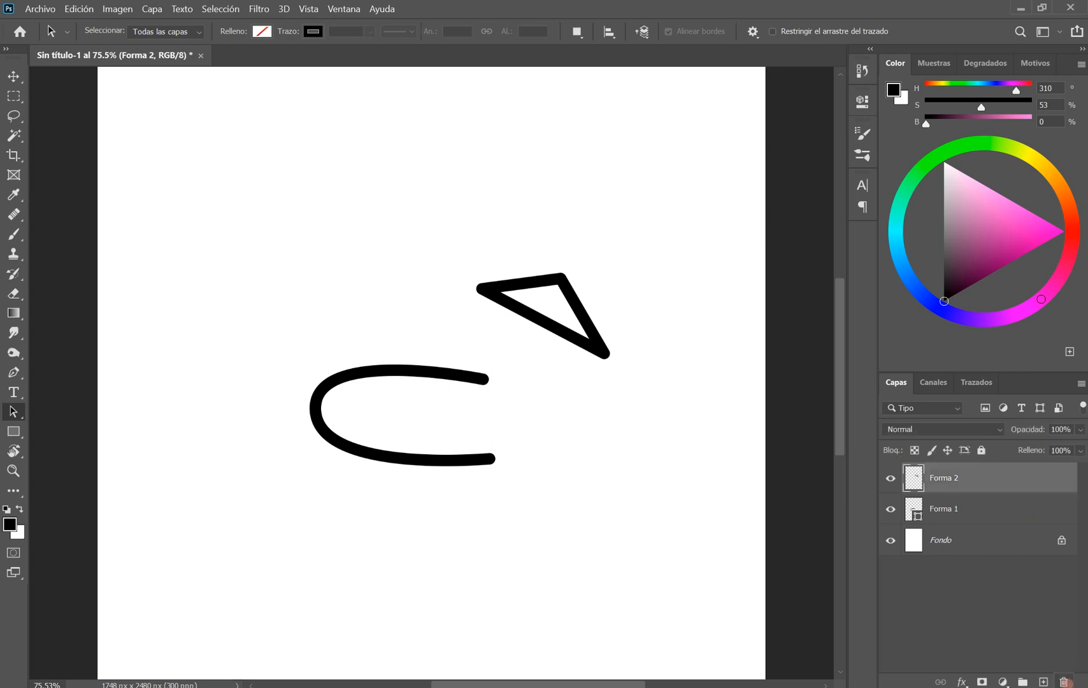
{"action": "left_click", "coordinate": [1063, 682]}
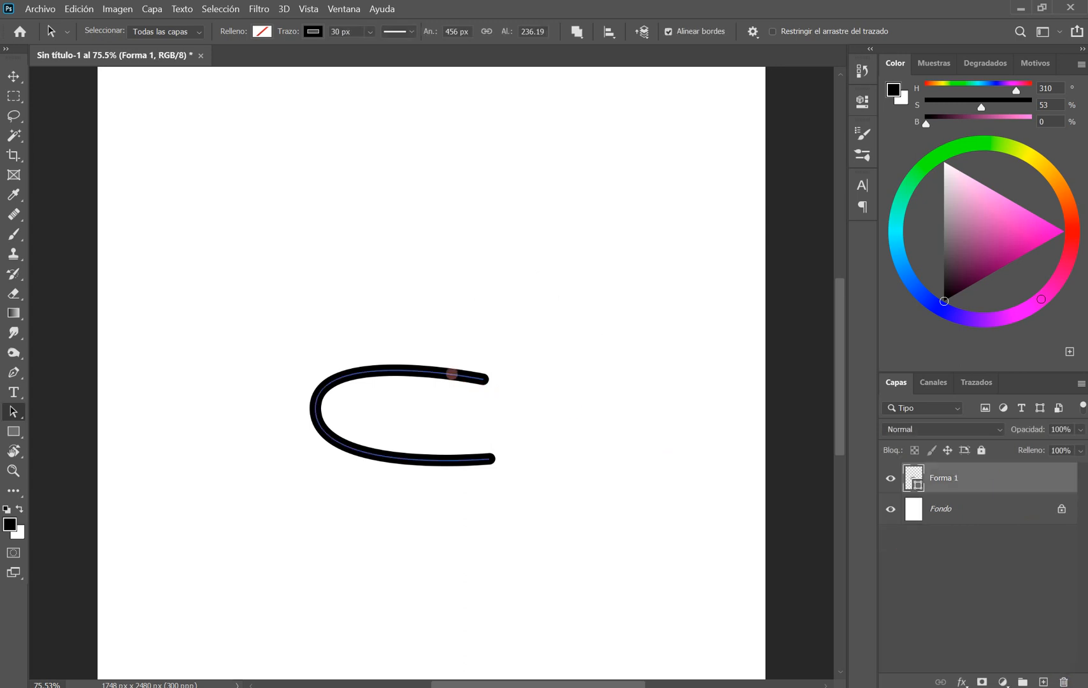
Step: Close the C curve on Forma 1 with a straight Pen segment joining its two open endpoints
{"action": "left_click", "coordinate": [452, 374]}
{"action": "left_click", "coordinate": [14, 372]}
{"action": "left_click", "coordinate": [58, 374]}
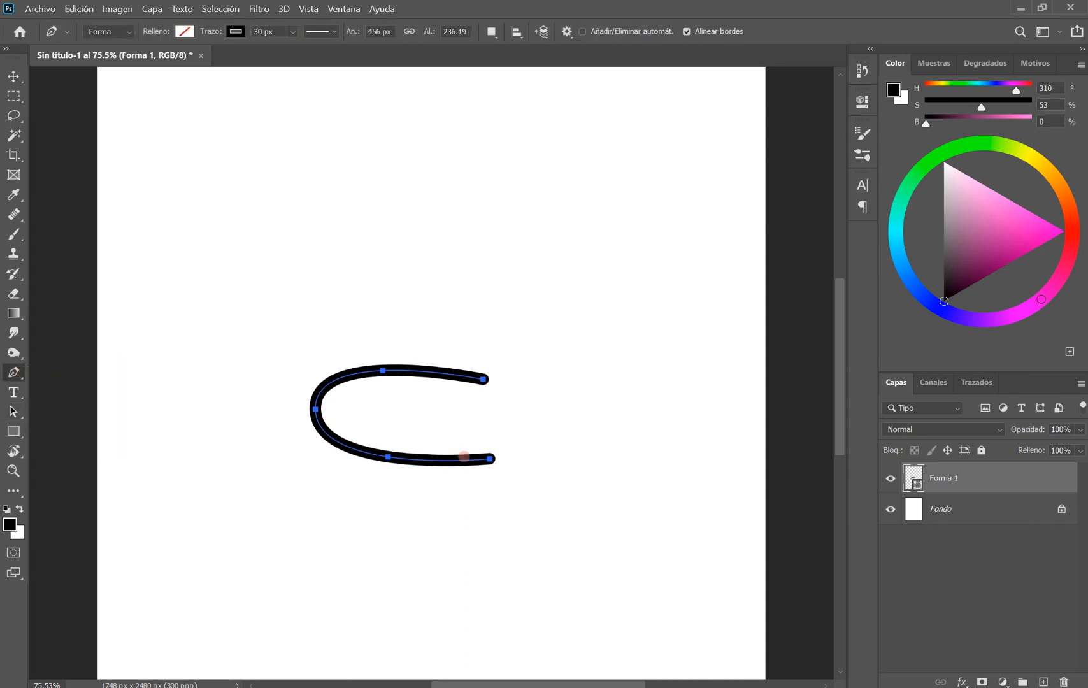
{"action": "left_click", "coordinate": [490, 459]}
{"action": "left_click", "coordinate": [483, 379]}
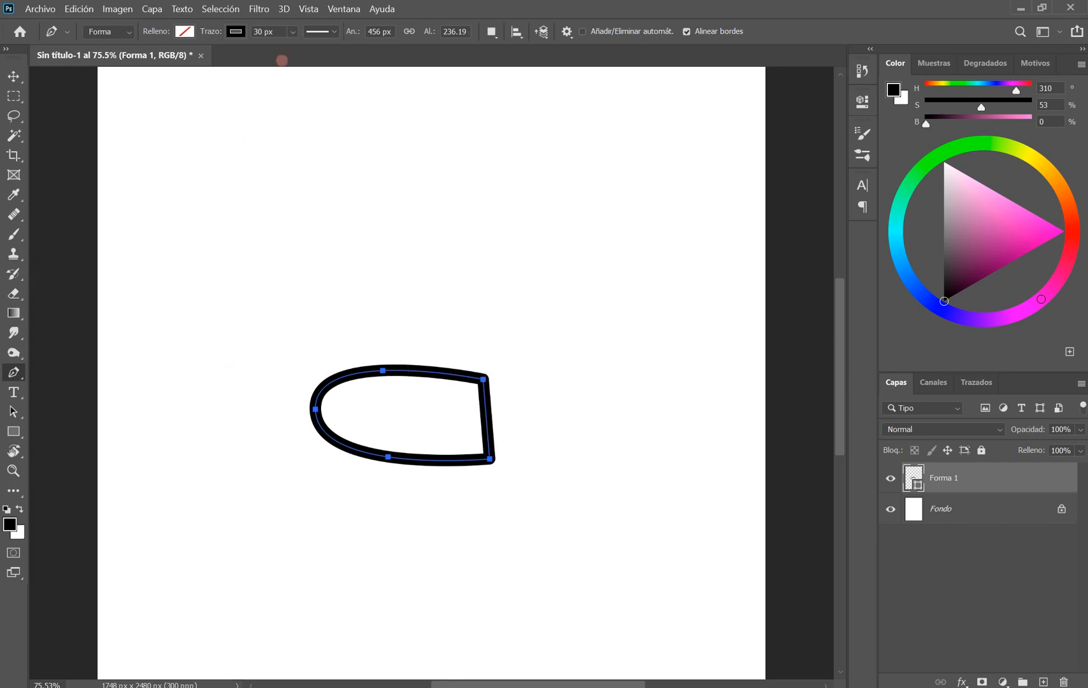
Step: Fill the closed Forma 1 shape with the light red from the recently used colours
{"action": "left_click", "coordinate": [184, 31]}
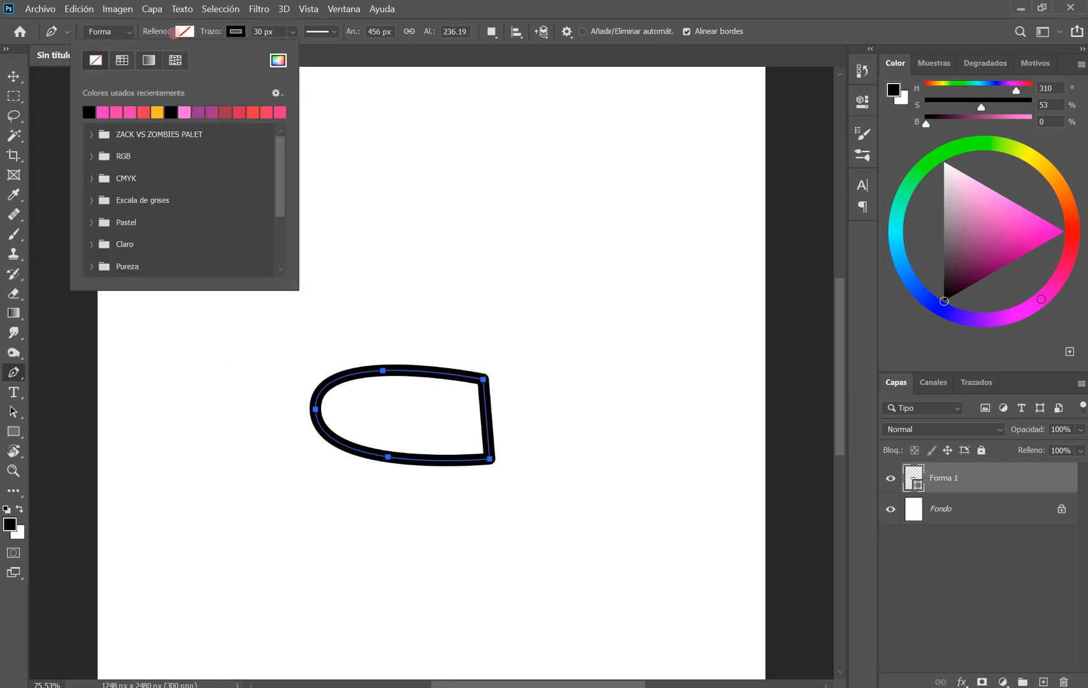
{"action": "left_click", "coordinate": [143, 112]}
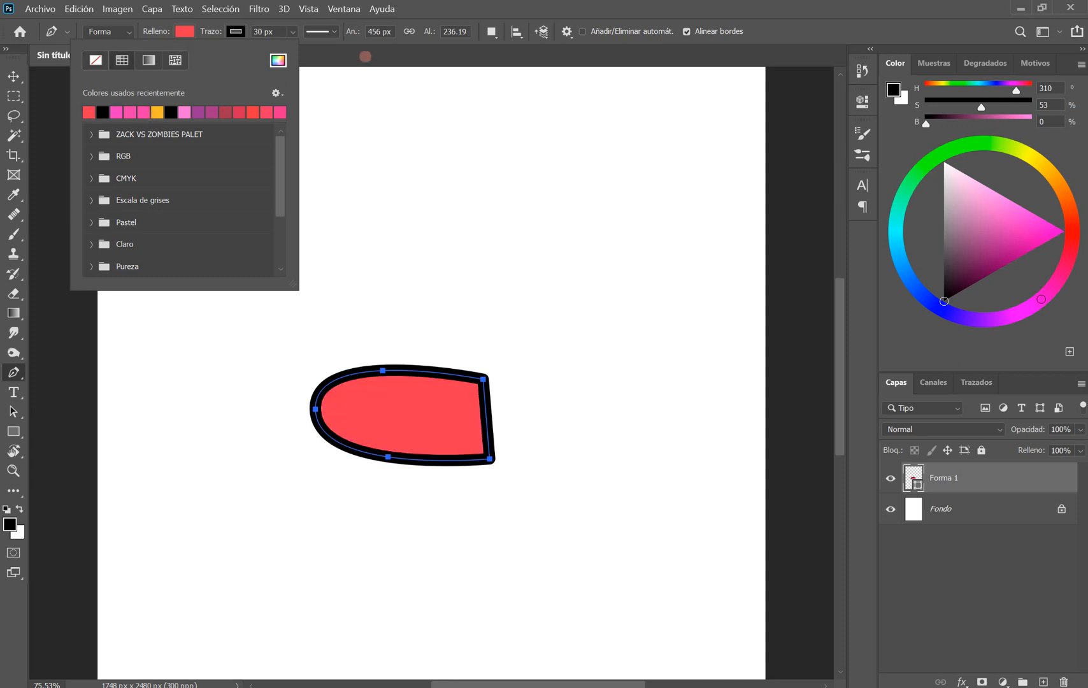
{"action": "left_click", "coordinate": [367, 55]}
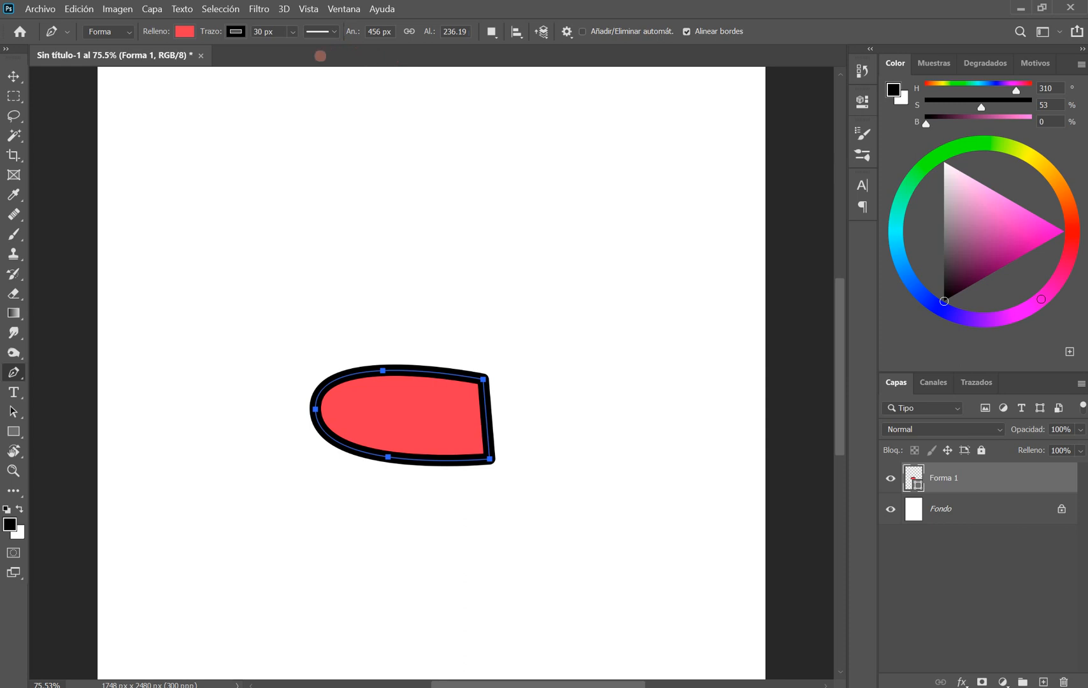
Step: Switch the Pen tool to Trazado mode and draw a closed four-sided path above the red shape
{"action": "left_click", "coordinate": [99, 31]}
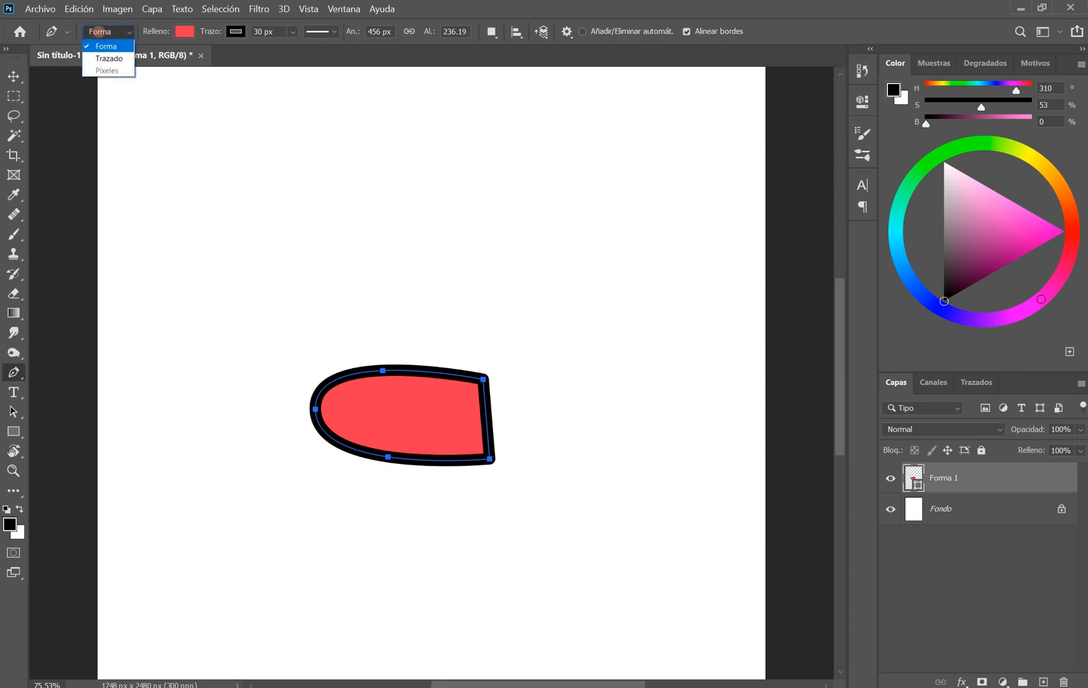
{"action": "left_click", "coordinate": [109, 58]}
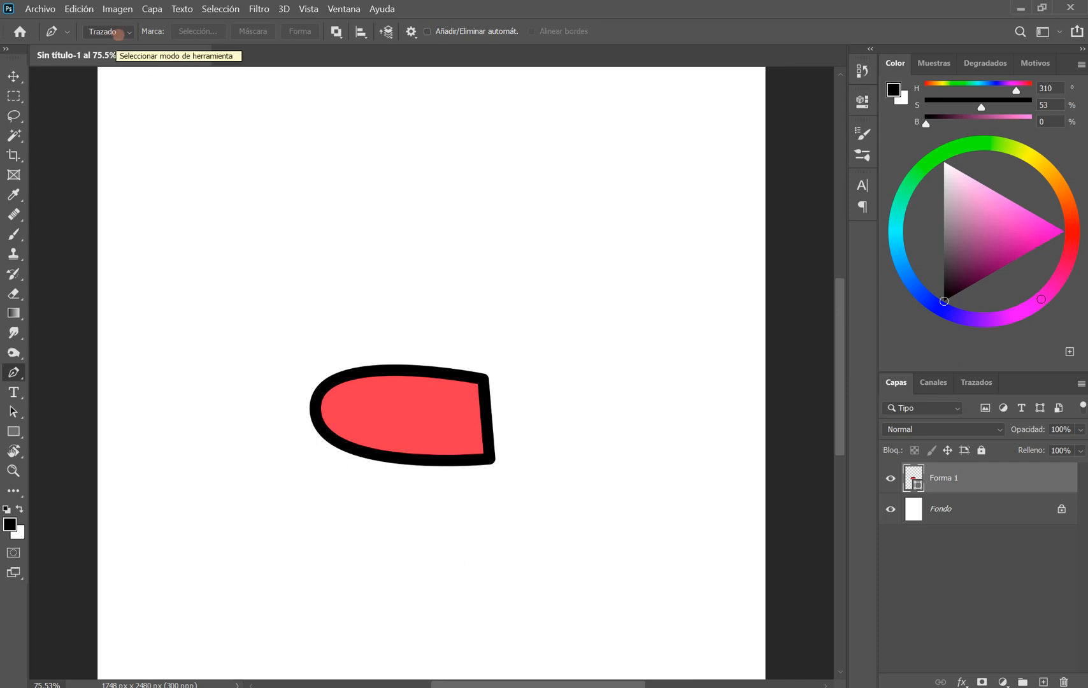
{"action": "left_click", "coordinate": [239, 219]}
{"action": "left_click", "coordinate": [333, 302]}
{"action": "left_click", "coordinate": [447, 244]}
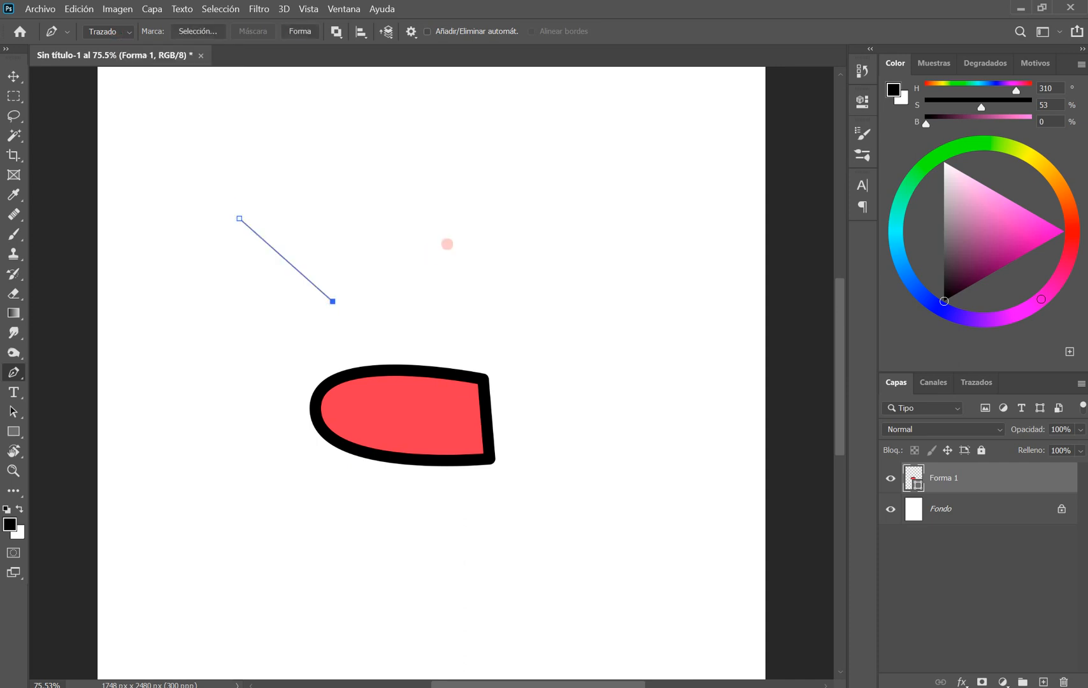
{"action": "left_click", "coordinate": [363, 187]}
{"action": "left_click", "coordinate": [240, 218]}
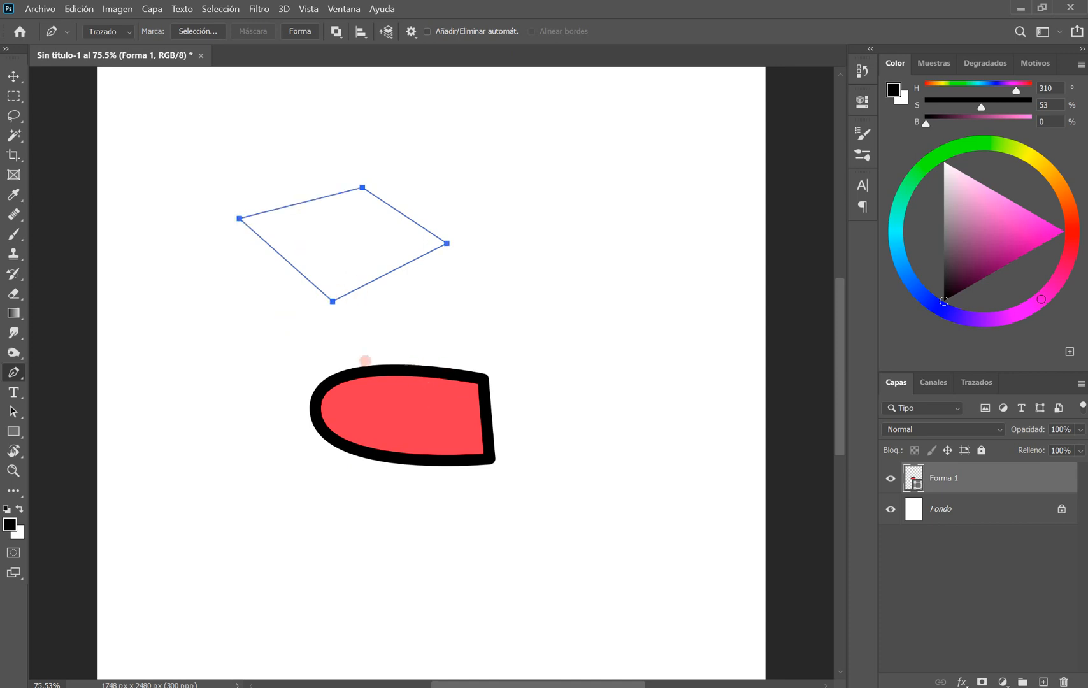
Step: Undo the whole four-sided path and return the Pen tool to Forma mode
{"action": "key", "text": "ctrl+z"}
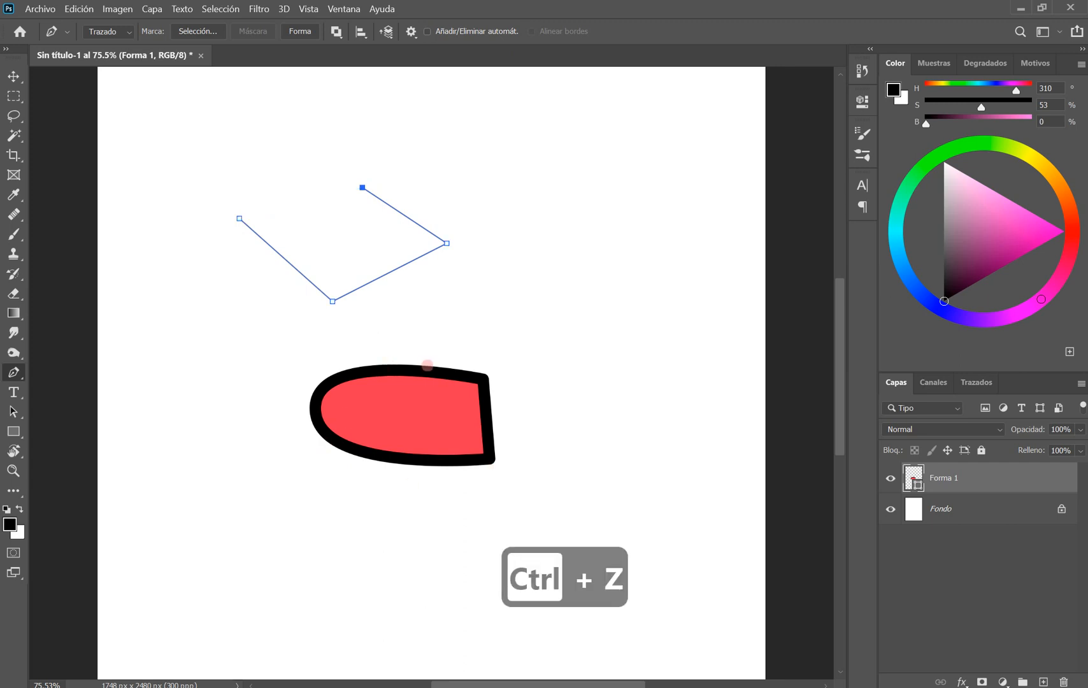
{"action": "key", "text": "ctrl+z"}
{"action": "key", "text": "ctrl+z"}
{"action": "key", "text": "ctrl+z"}
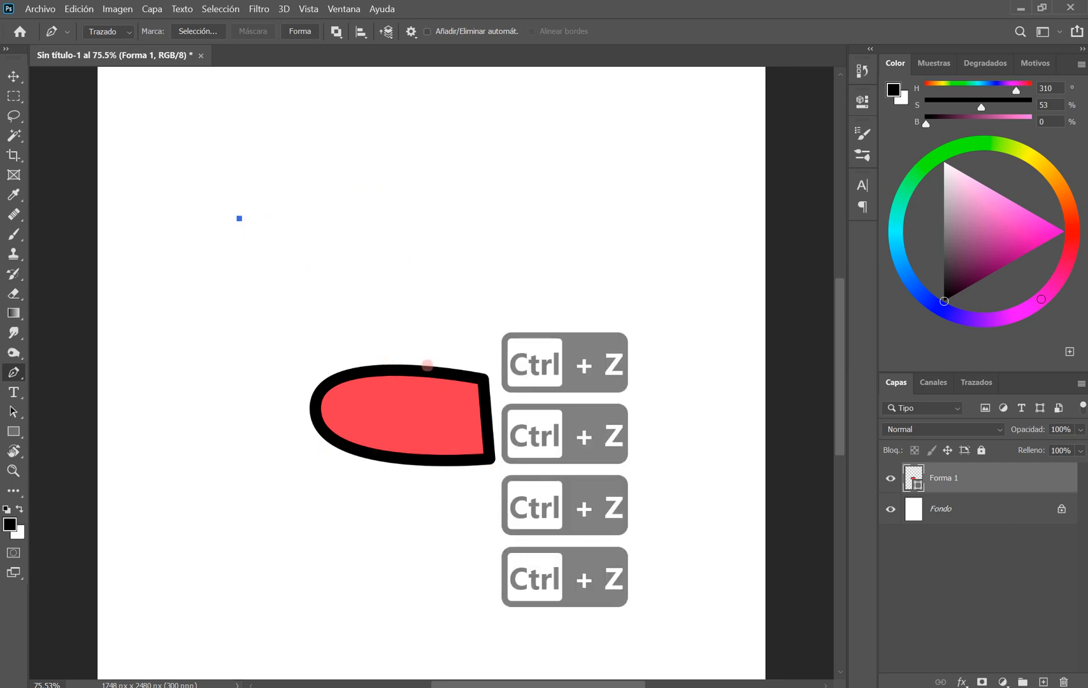
{"action": "key", "text": "ctrl+z"}
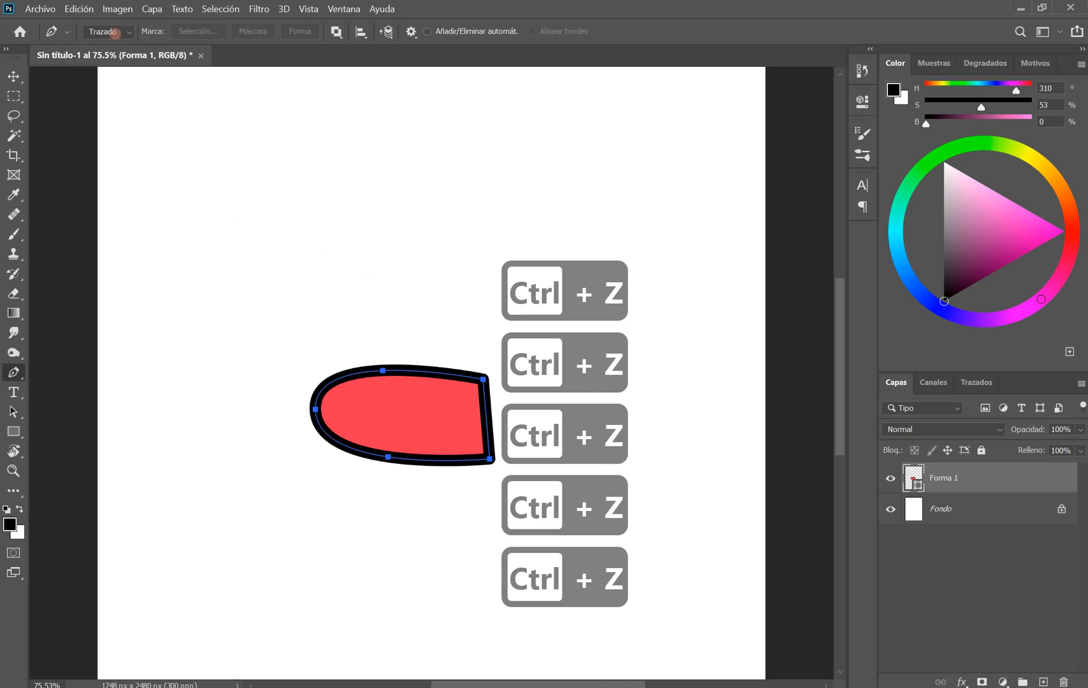
{"action": "left_click", "coordinate": [110, 31]}
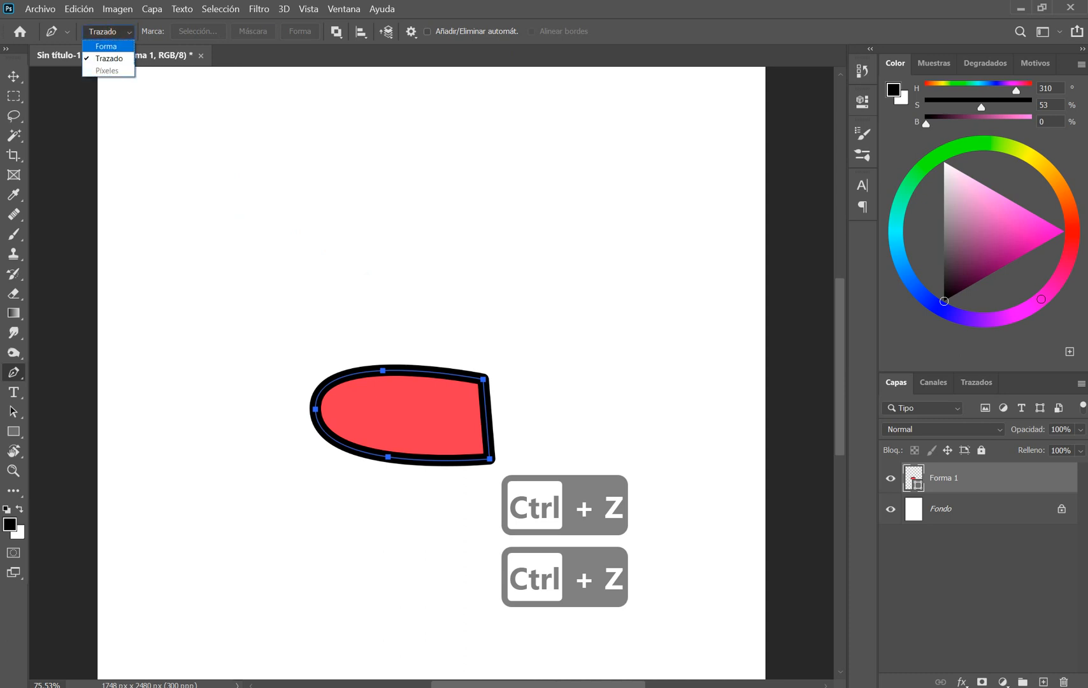
{"action": "left_click", "coordinate": [106, 46]}
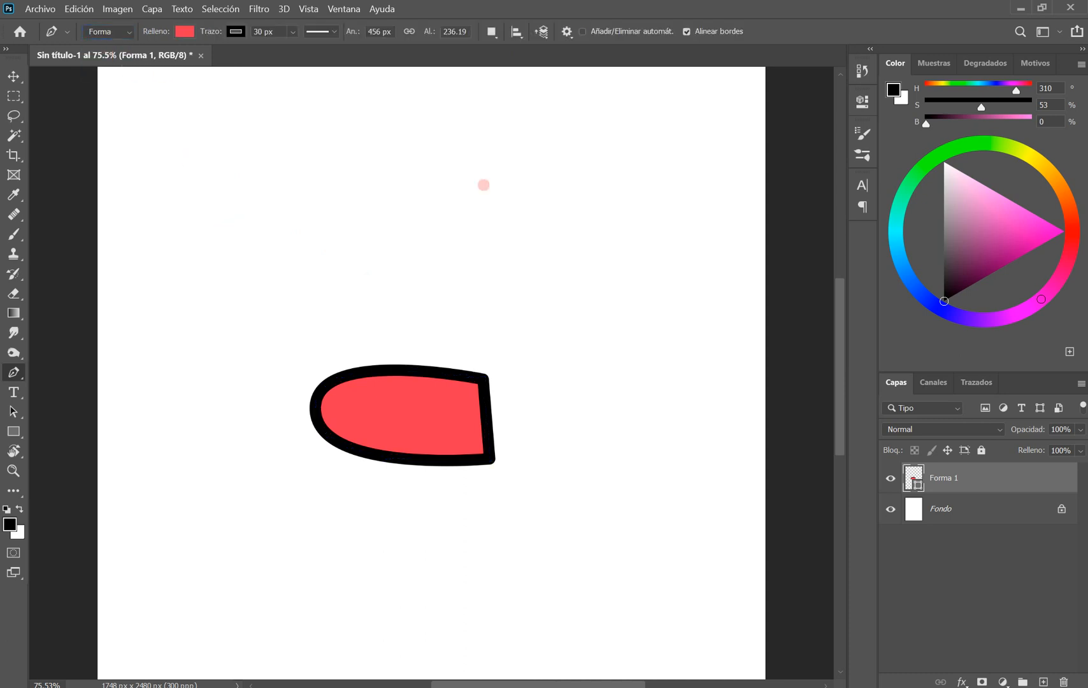
Step: Draw a closed straight-sided triangle about 541 by 345 px above the red shape with the Pen tool
{"action": "left_click", "coordinate": [443, 171]}
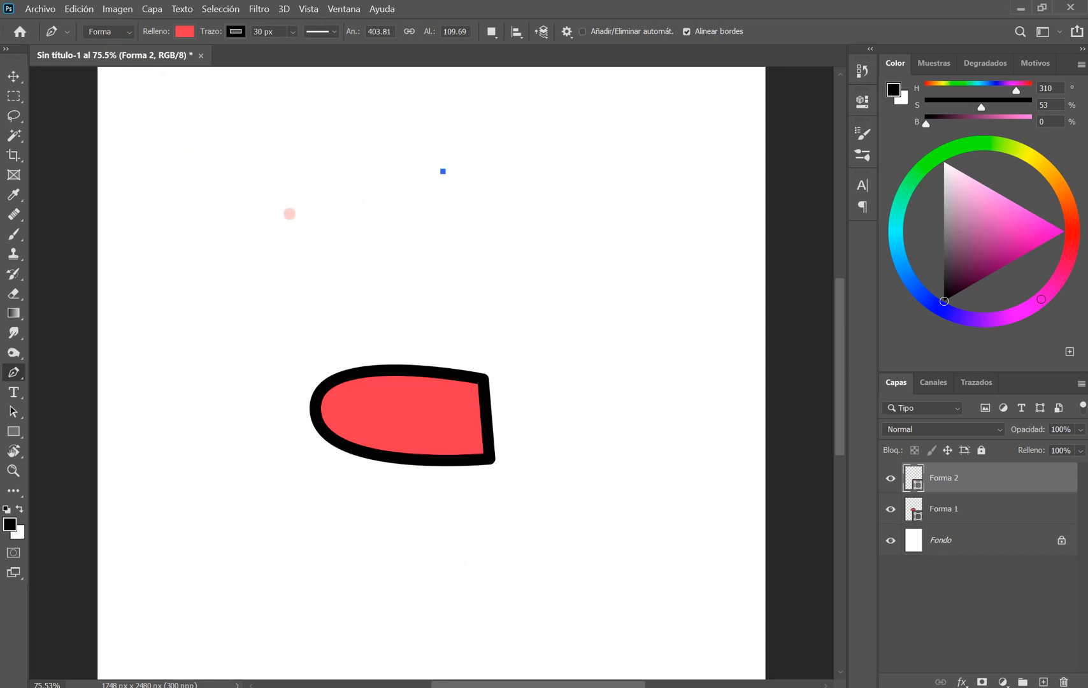
{"action": "left_click", "coordinate": [289, 214]}
{"action": "left_click", "coordinate": [496, 303]}
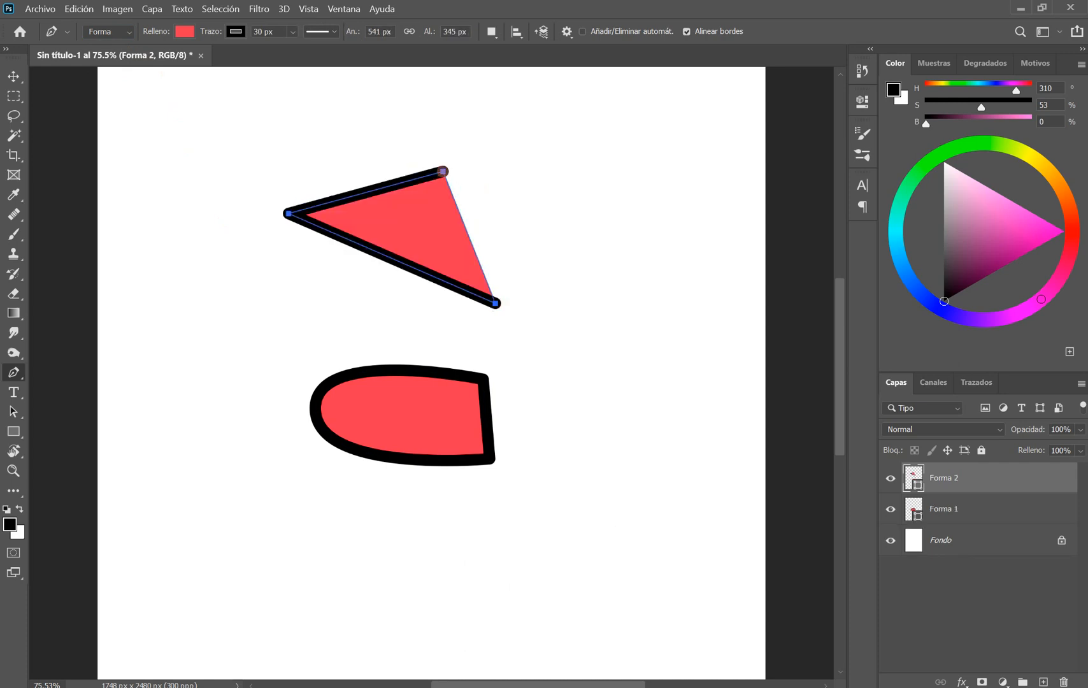
{"action": "left_click", "coordinate": [443, 170]}
Step: Try a crimson fill and a black-to-white linear gradient fill on the triangle, and leave it with no fill
{"action": "left_click", "coordinate": [184, 31]}
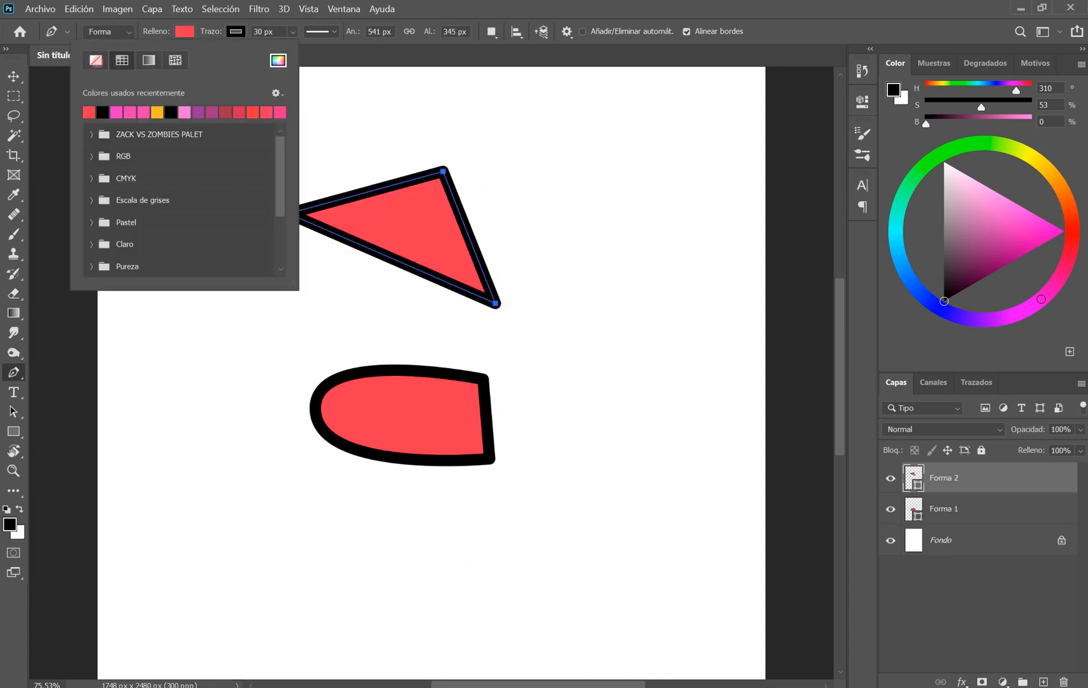
{"action": "left_click", "coordinate": [96, 60]}
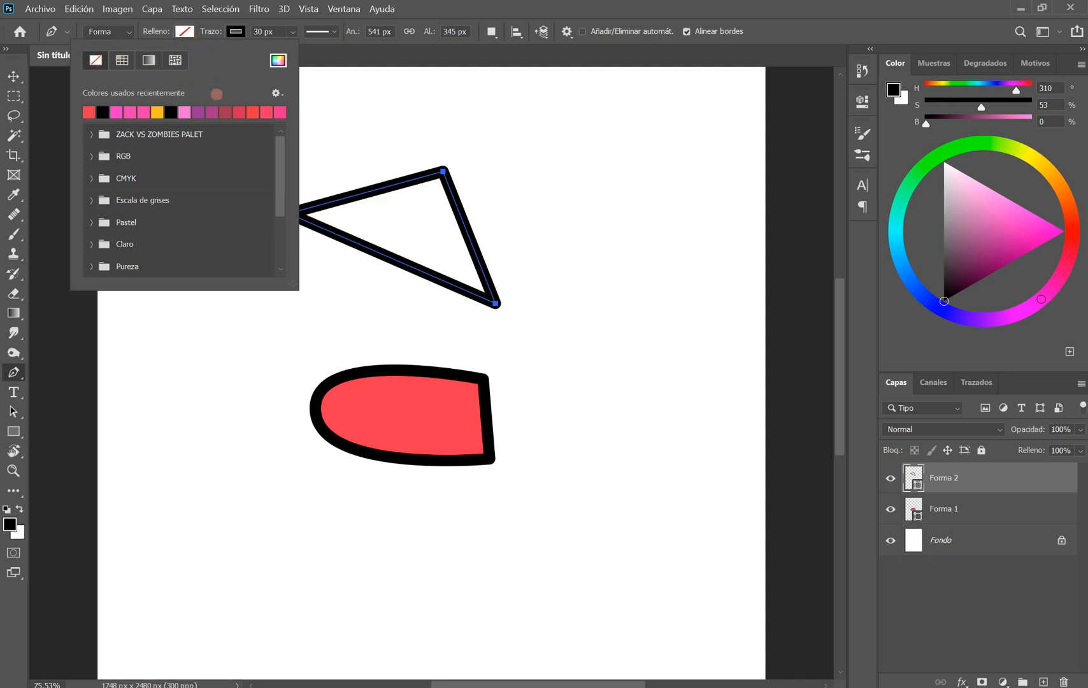
{"action": "left_click", "coordinate": [237, 112]}
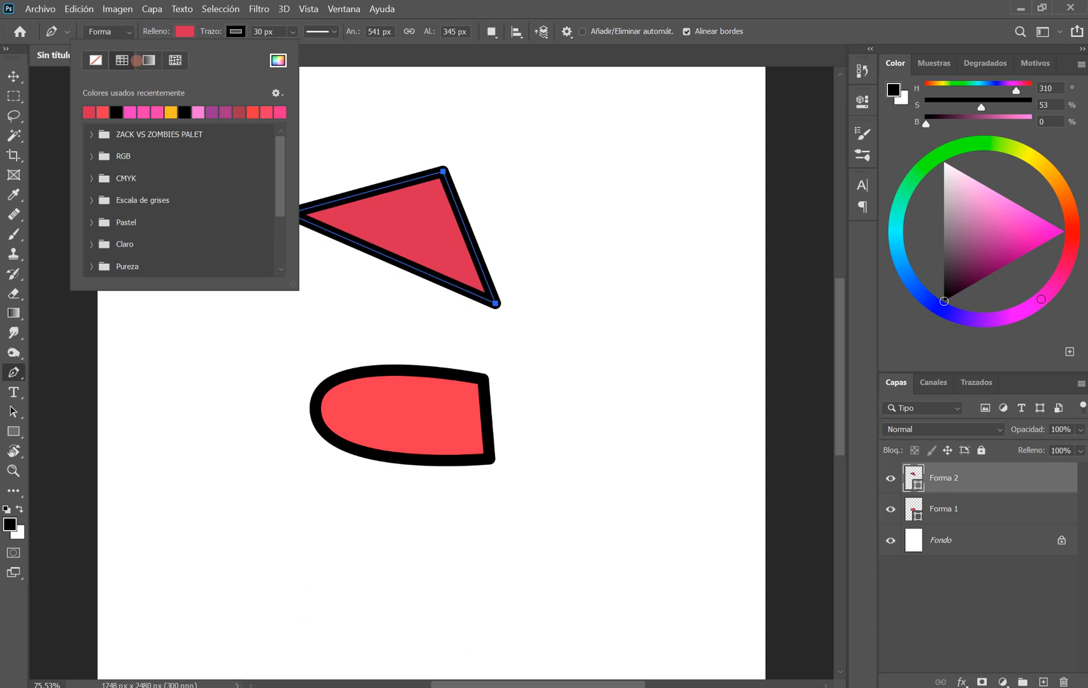
{"action": "left_click", "coordinate": [147, 60]}
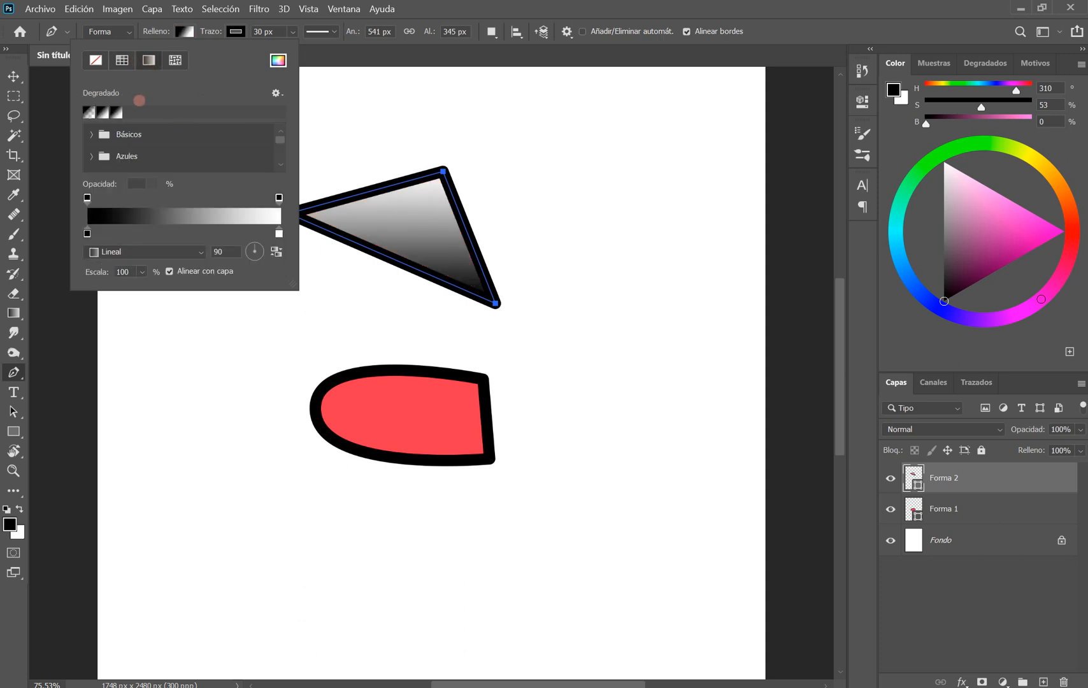
{"action": "left_click", "coordinate": [96, 61]}
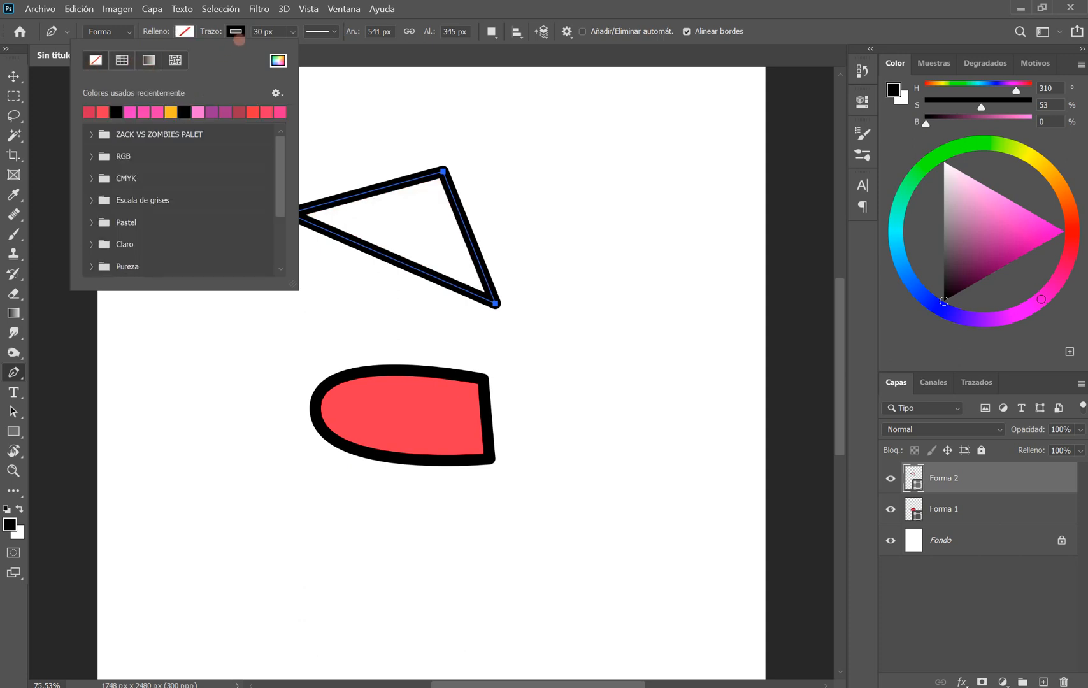
Step: Try a black-to-white linear gradient on the triangle's stroke, and return the stroke to a solid colour
{"action": "left_click", "coordinate": [237, 31]}
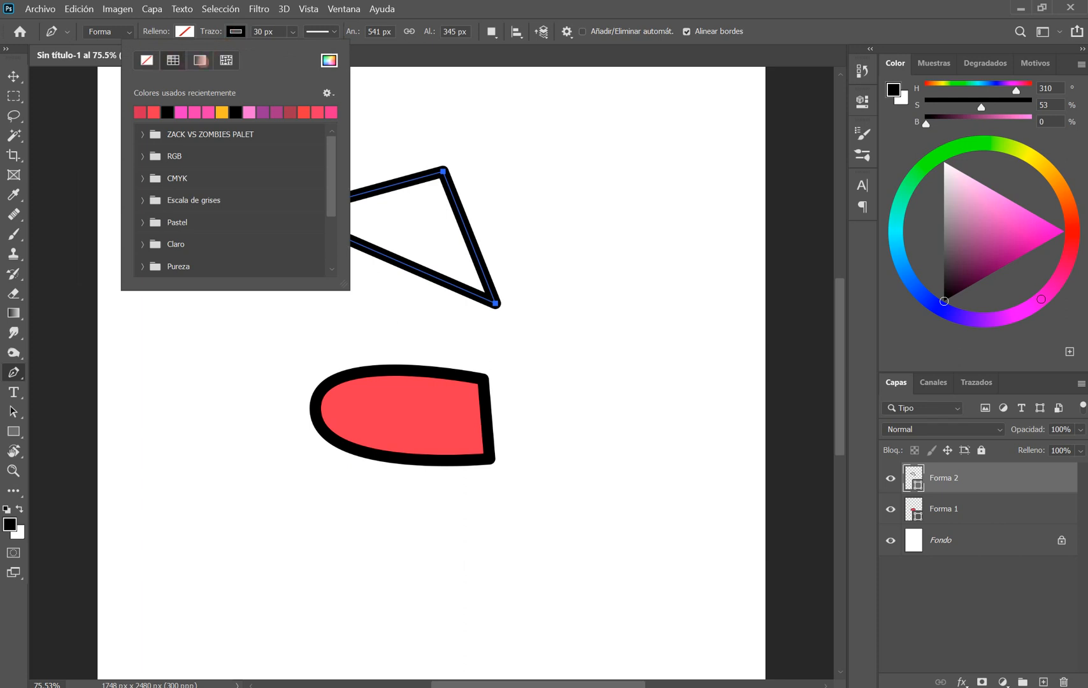
{"action": "left_click", "coordinate": [201, 61]}
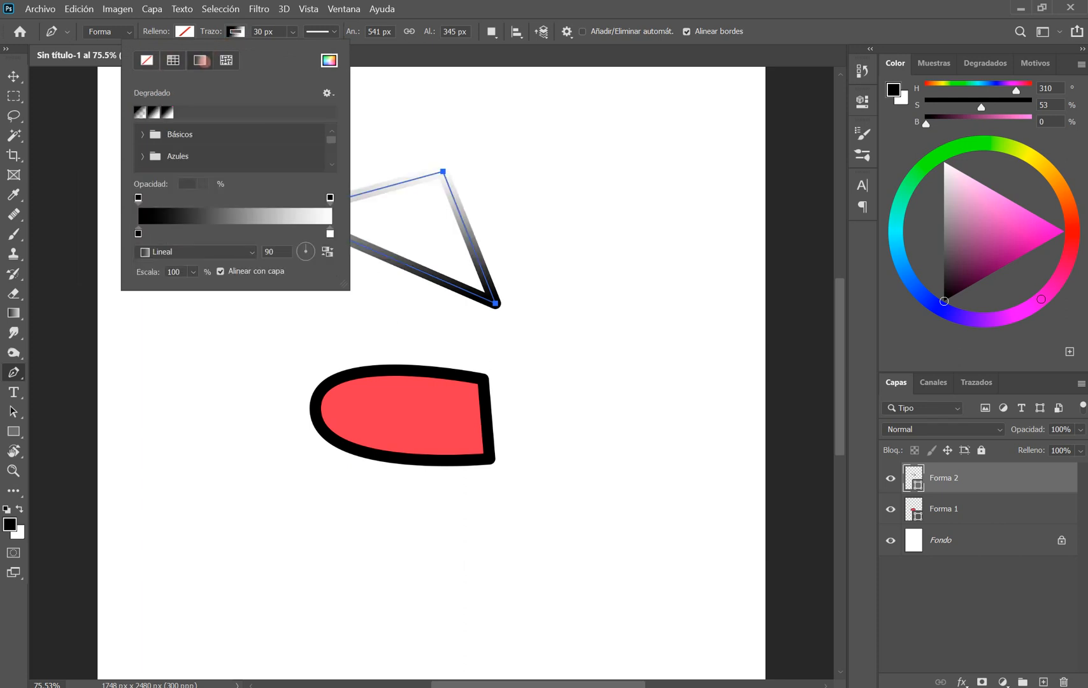
{"action": "left_click", "coordinate": [173, 60]}
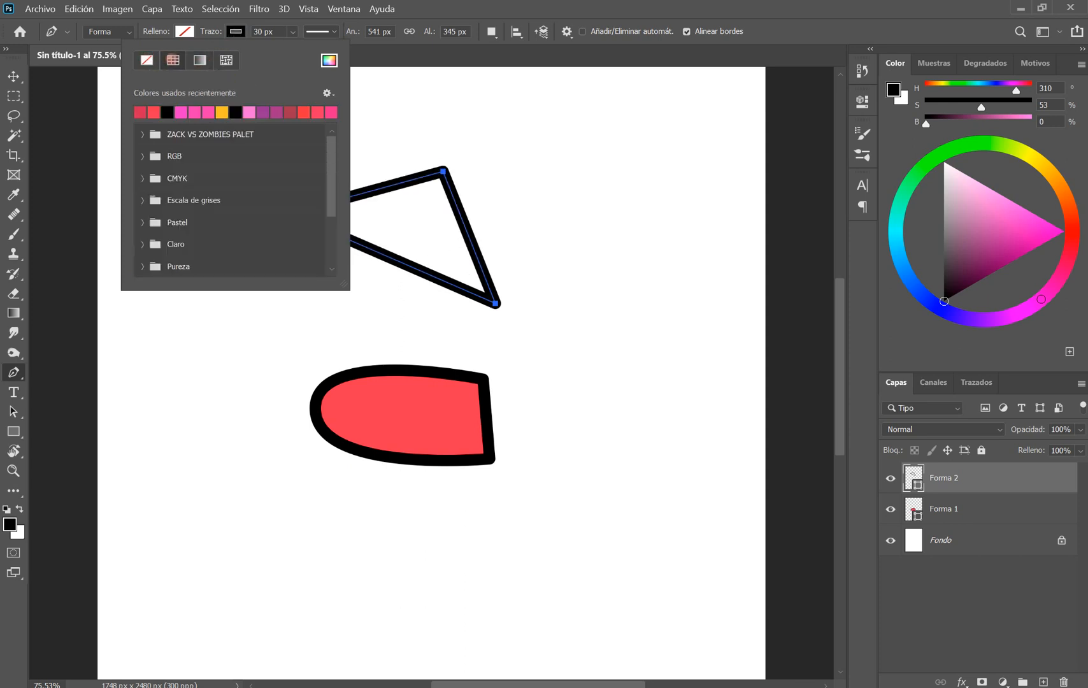
Step: Try the triangle with no stroke, and switch the Pen tool to Trazado mode and back to Forma with the triangle's path active
{"action": "left_click", "coordinate": [147, 60]}
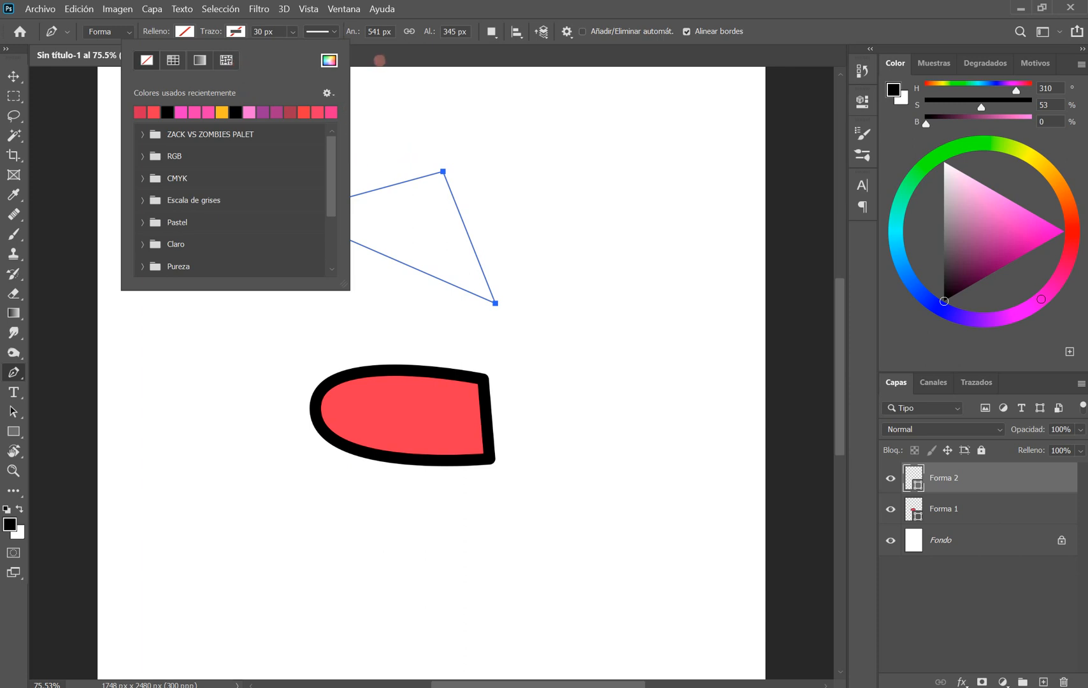
{"action": "left_click", "coordinate": [380, 60]}
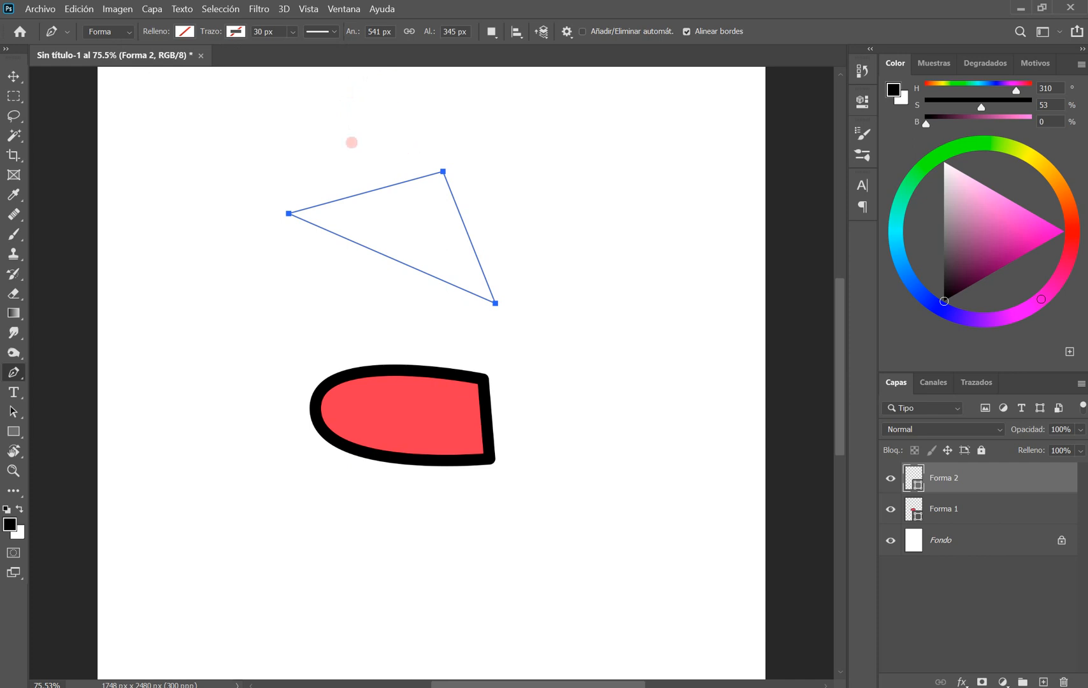
{"action": "left_click", "coordinate": [103, 32]}
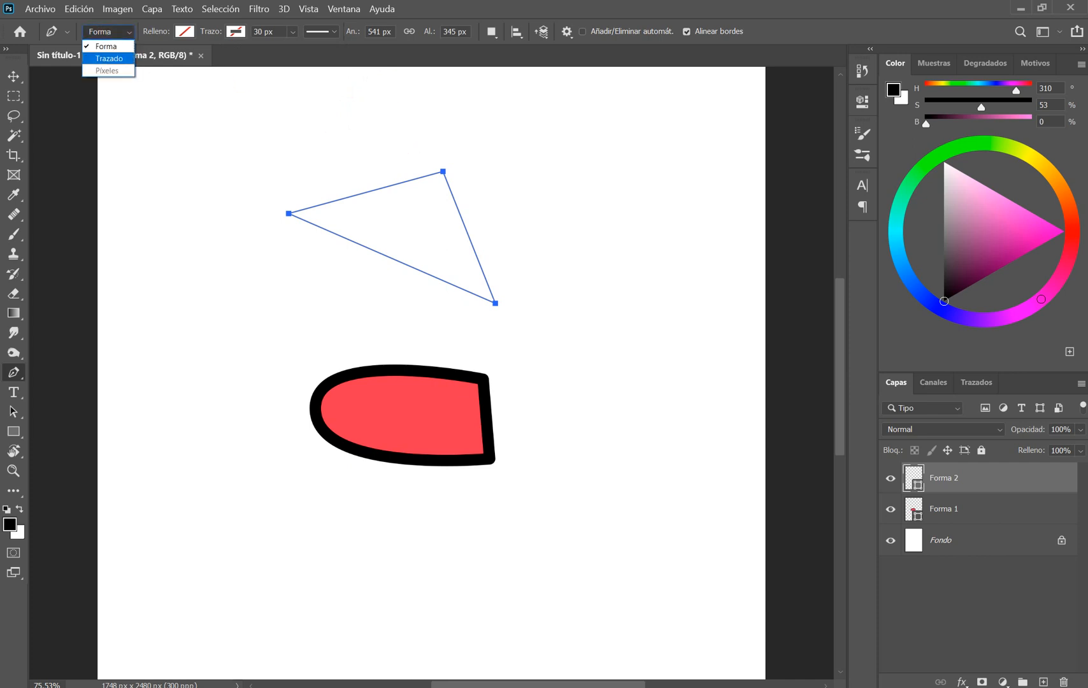
{"action": "left_click", "coordinate": [107, 54]}
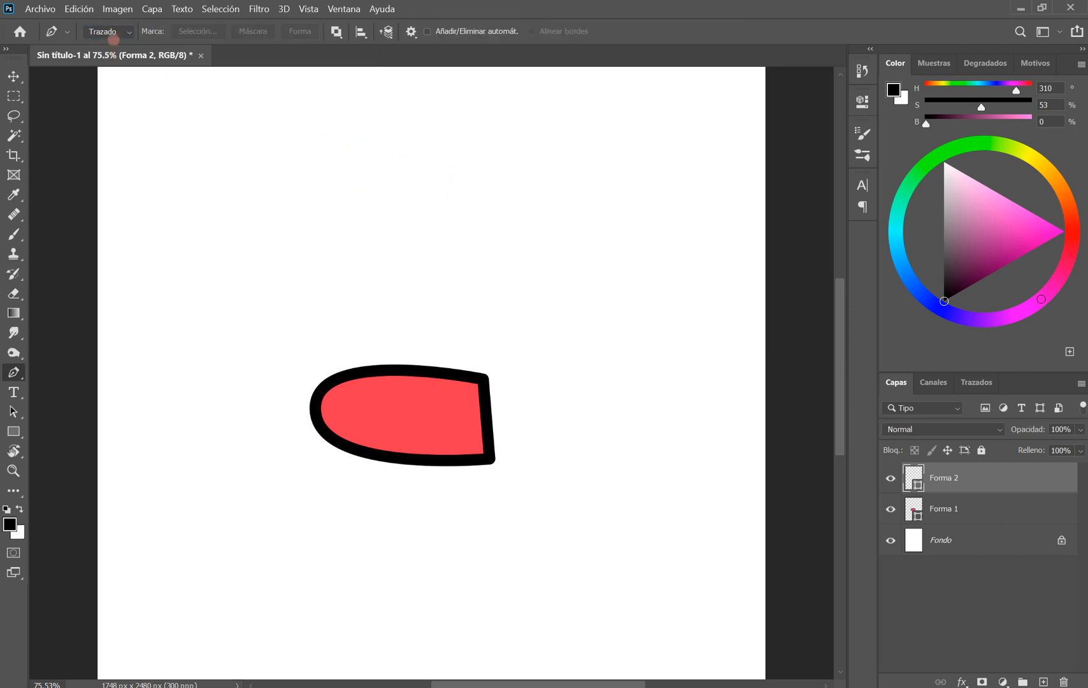
{"action": "left_click", "coordinate": [110, 32]}
{"action": "left_click", "coordinate": [102, 42]}
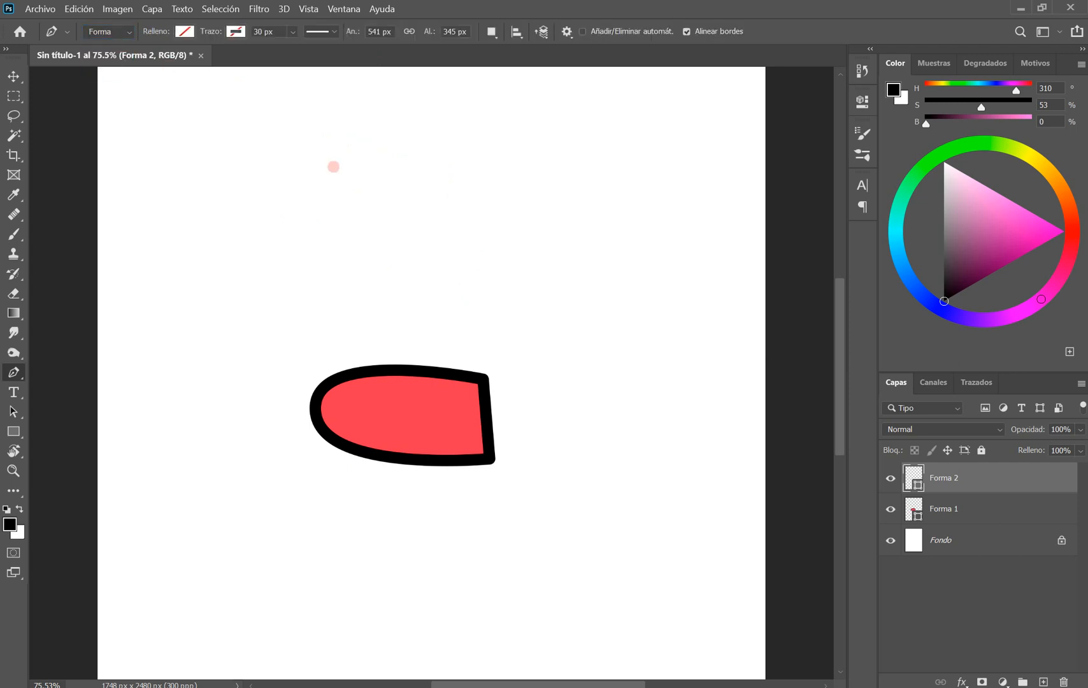
{"action": "key", "text": "ctrl+z"}
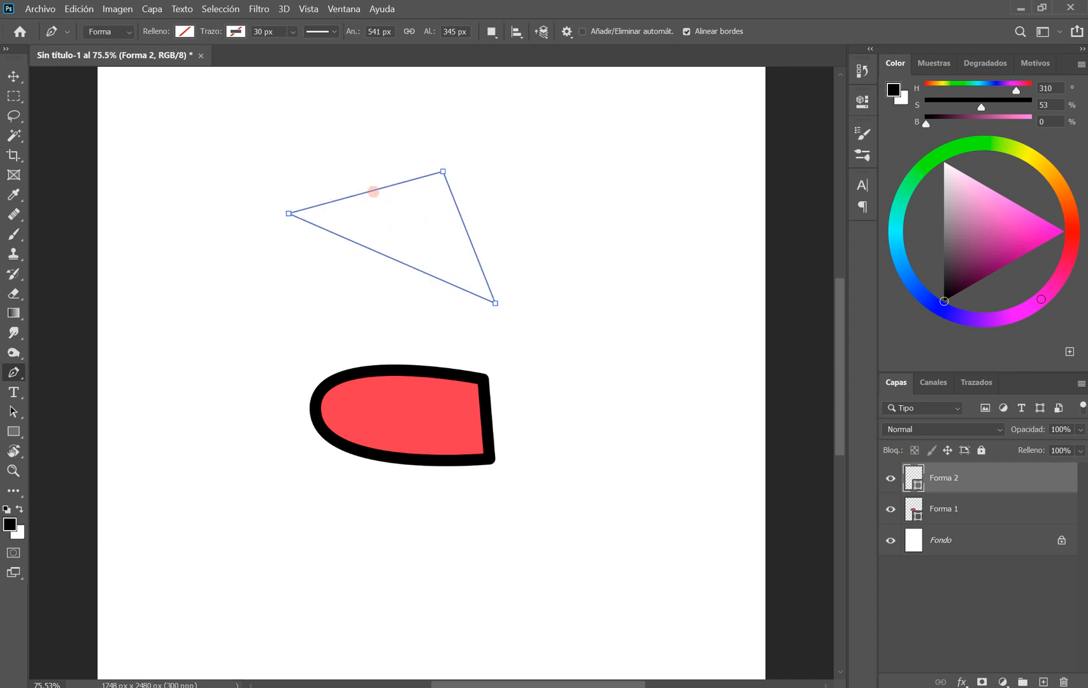
Step: Give the triangle a solid black stroke 10 px wide
{"action": "left_click", "coordinate": [293, 32]}
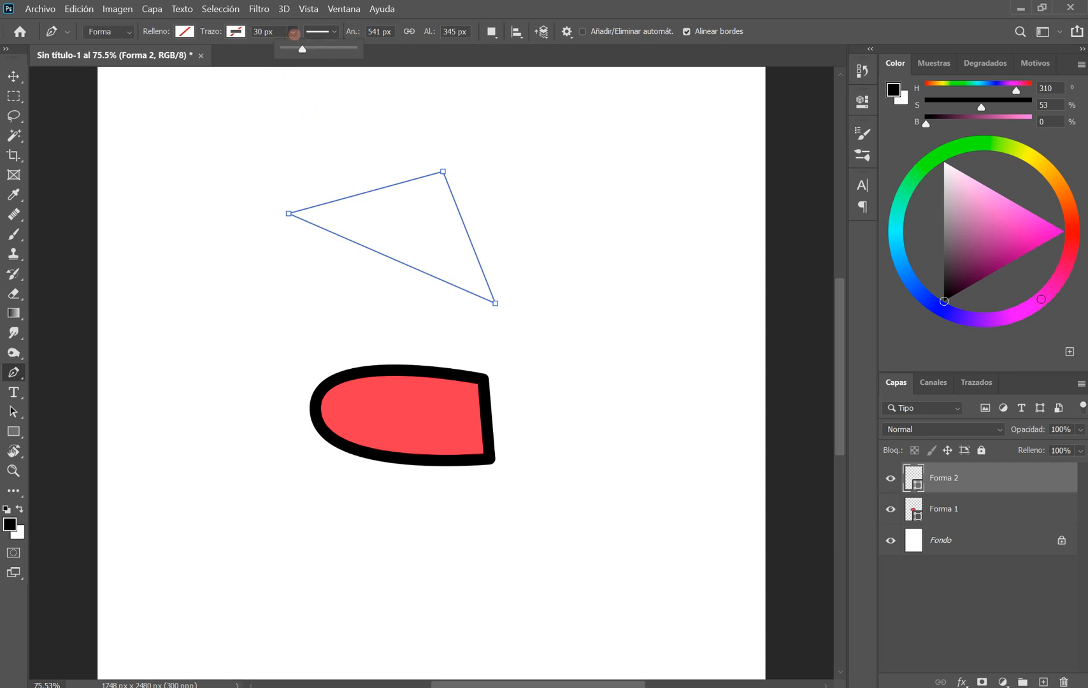
{"action": "left_click", "coordinate": [233, 31]}
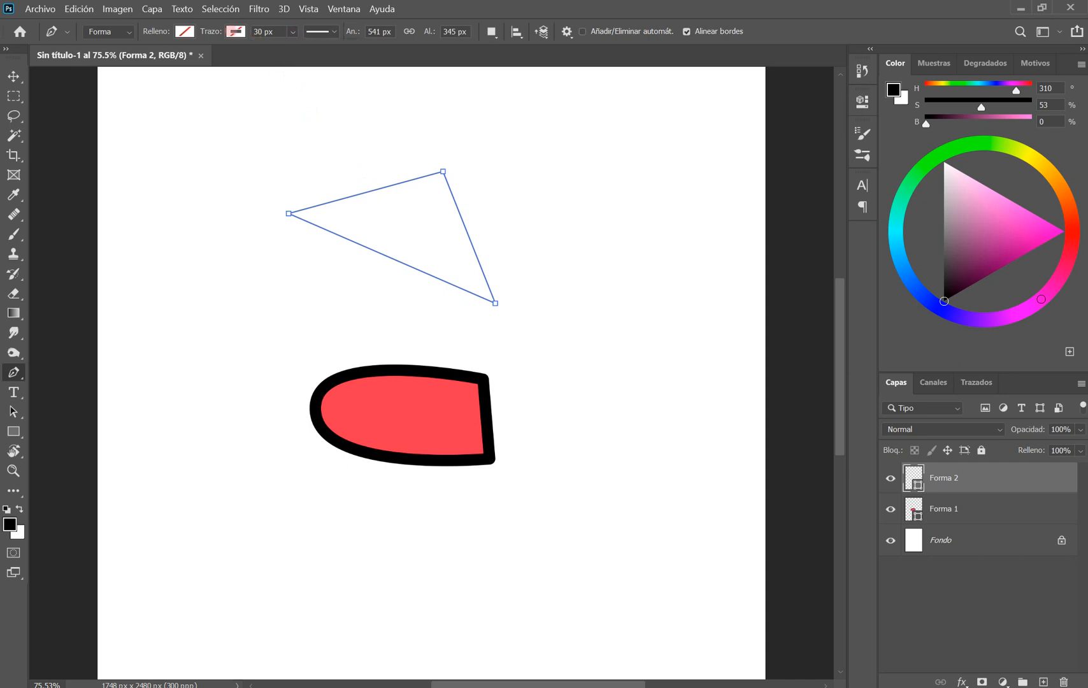
{"action": "left_click", "coordinate": [167, 113]}
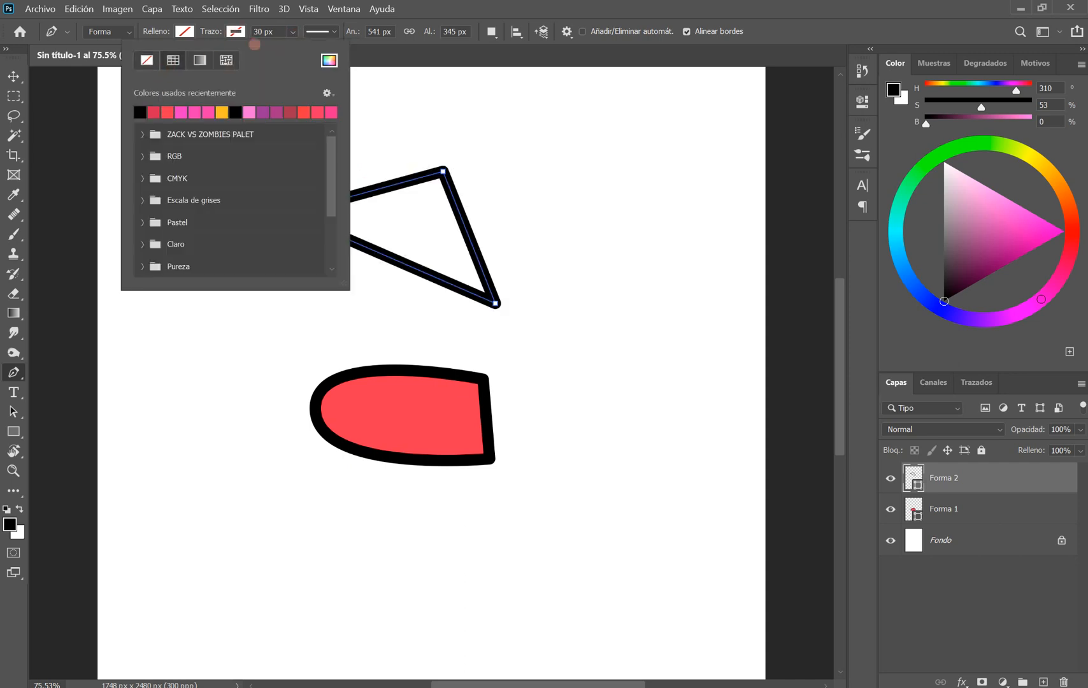
{"action": "left_click", "coordinate": [292, 32]}
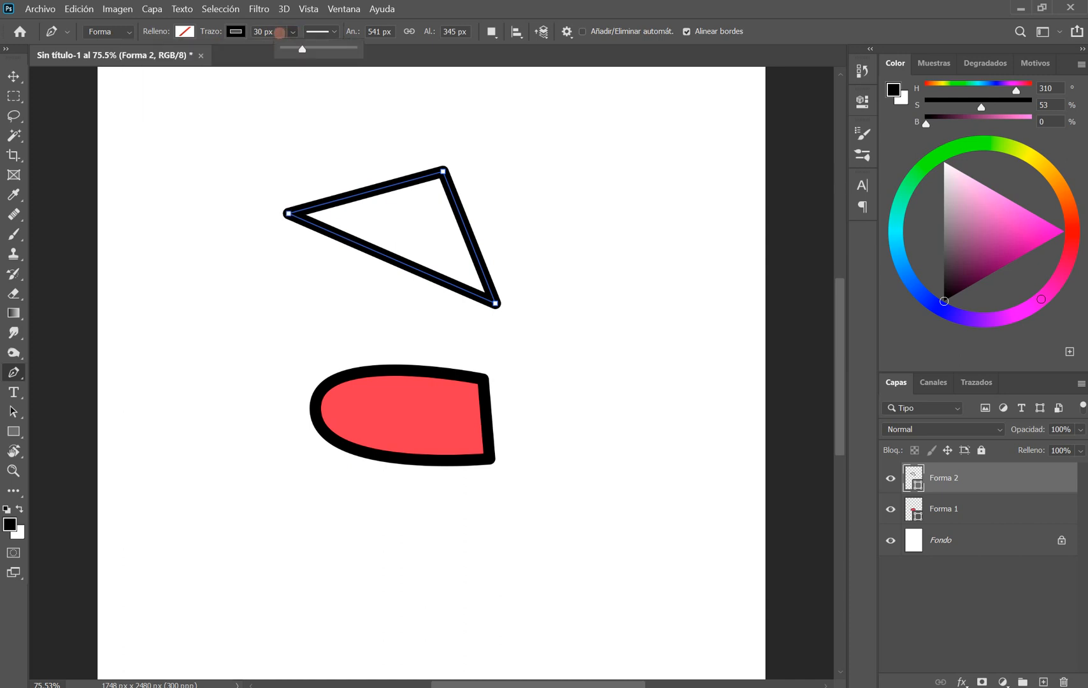
{"action": "type", "text": "10"}
{"action": "key", "text": "Return"}
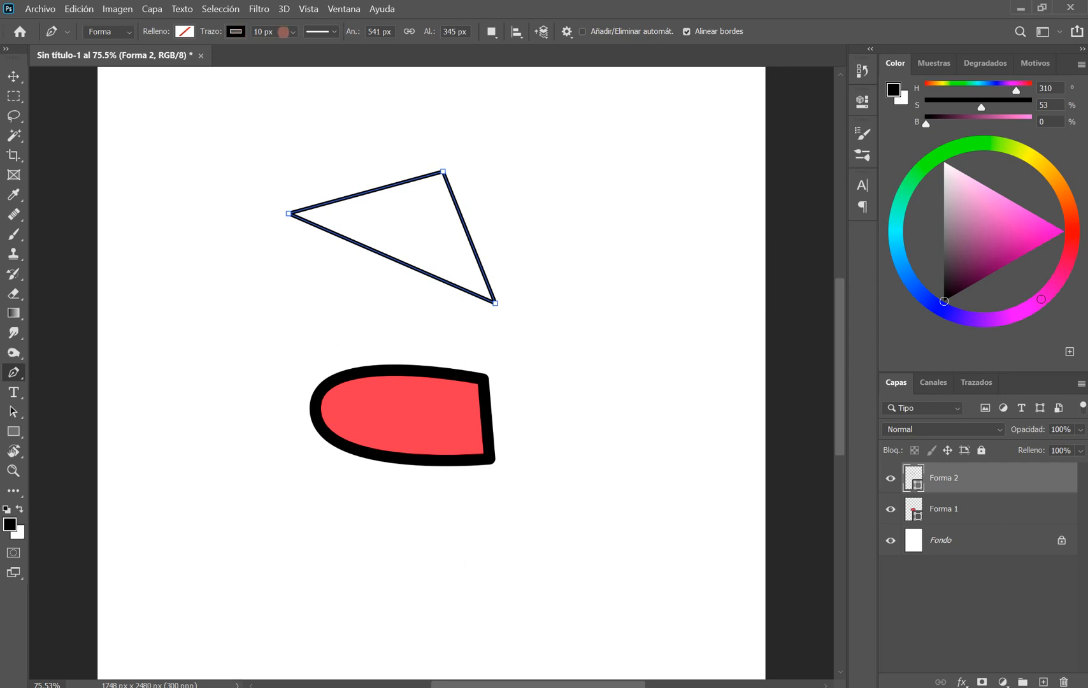
Step: Set the triangle's stroke width to 20 px
{"action": "left_click", "coordinate": [291, 32]}
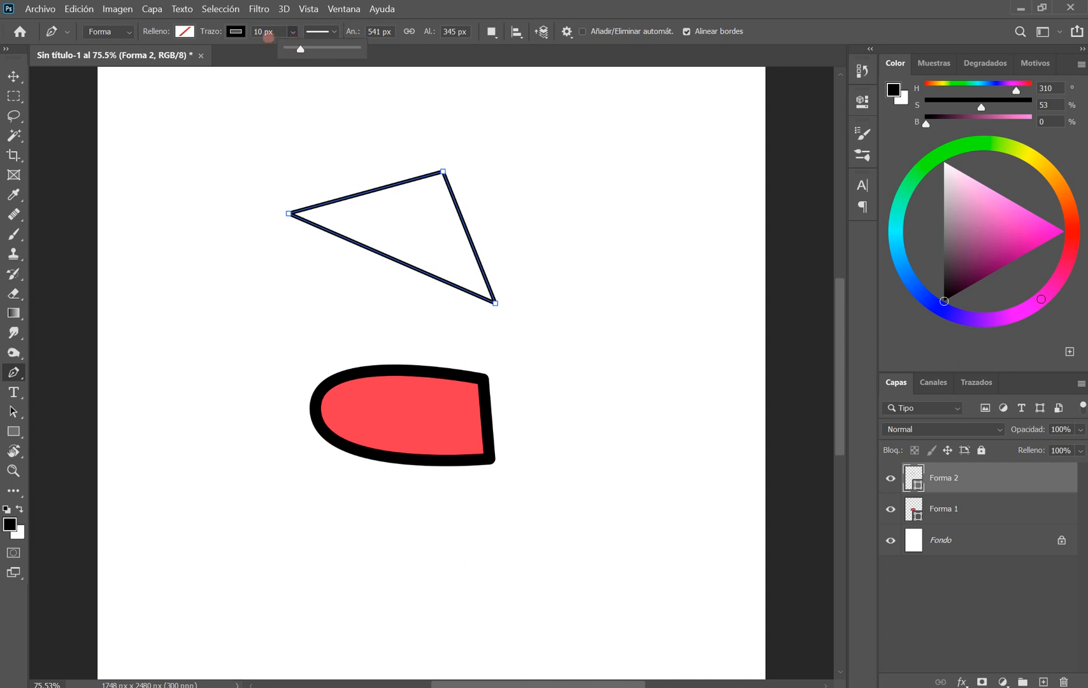
{"action": "left_click", "coordinate": [263, 31]}
{"action": "type", "text": "20"}
{"action": "key", "text": "Return"}
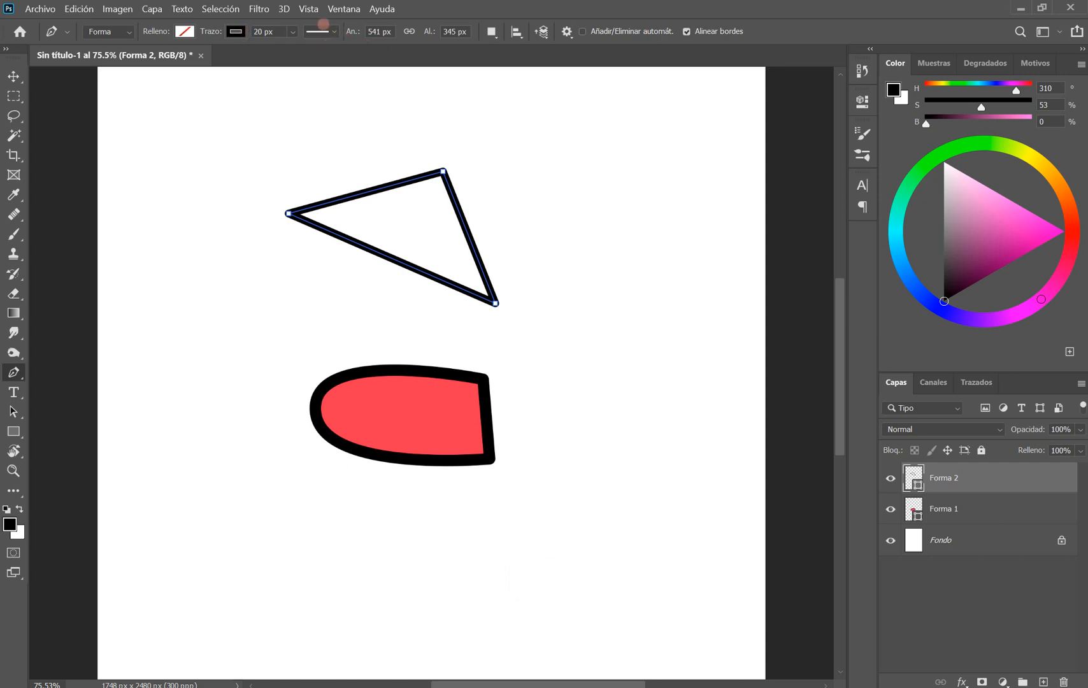
Step: Try the dashed and dotted line styles on the triangle's stroke, and return it to the solid line style
{"action": "left_click", "coordinate": [332, 30]}
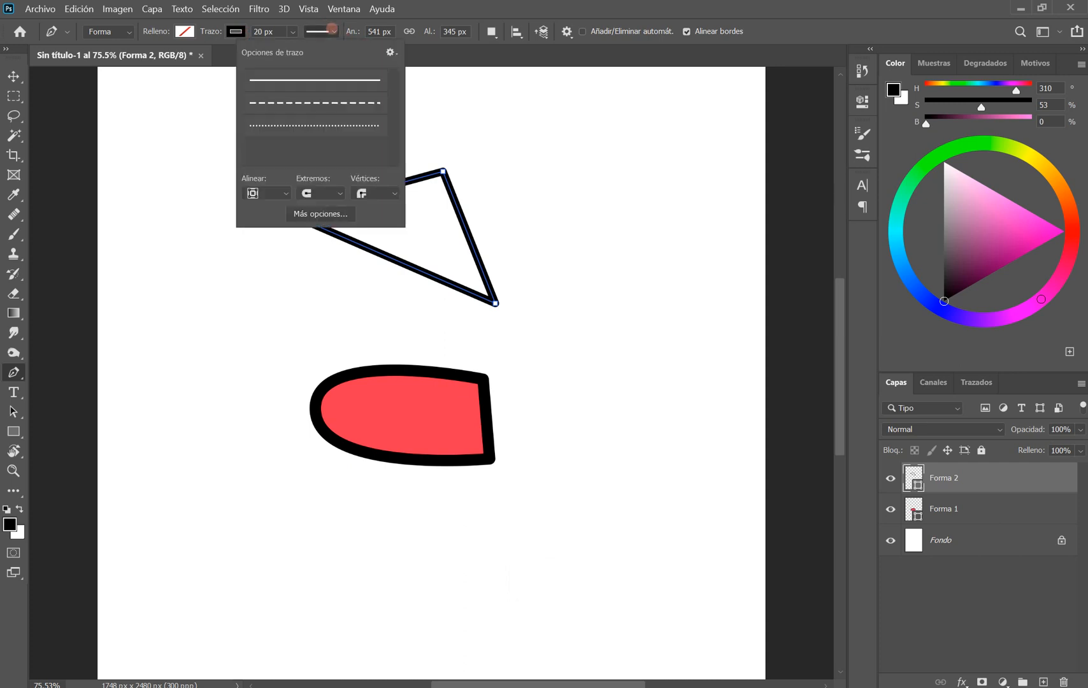
{"action": "left_click", "coordinate": [330, 89]}
{"action": "left_click", "coordinate": [308, 102]}
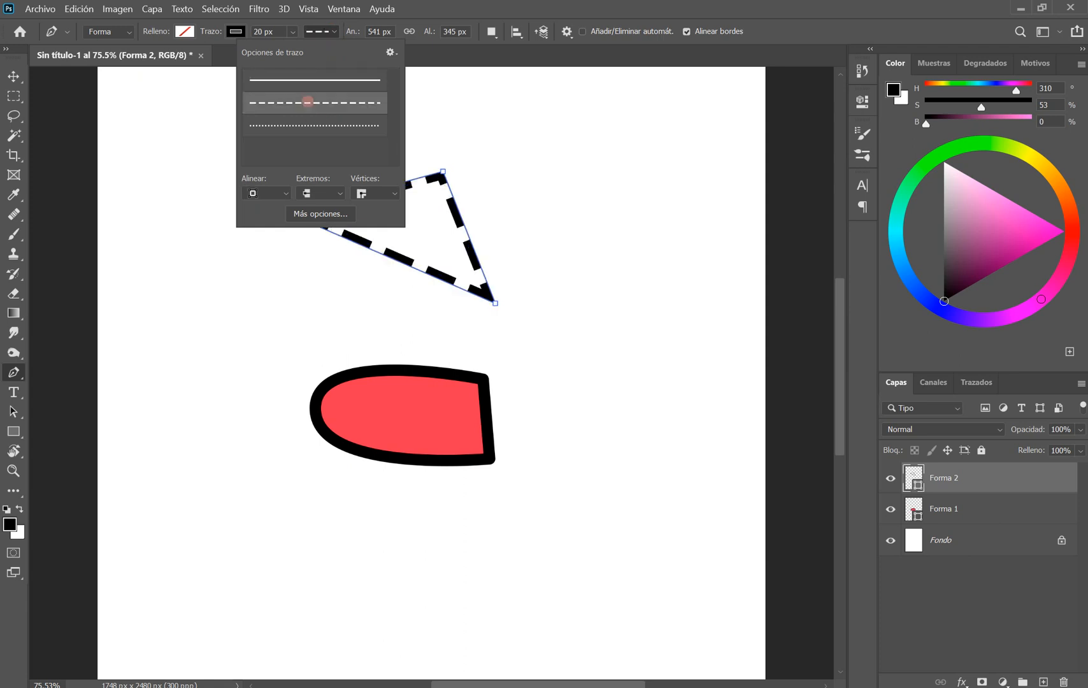
{"action": "left_click", "coordinate": [315, 125]}
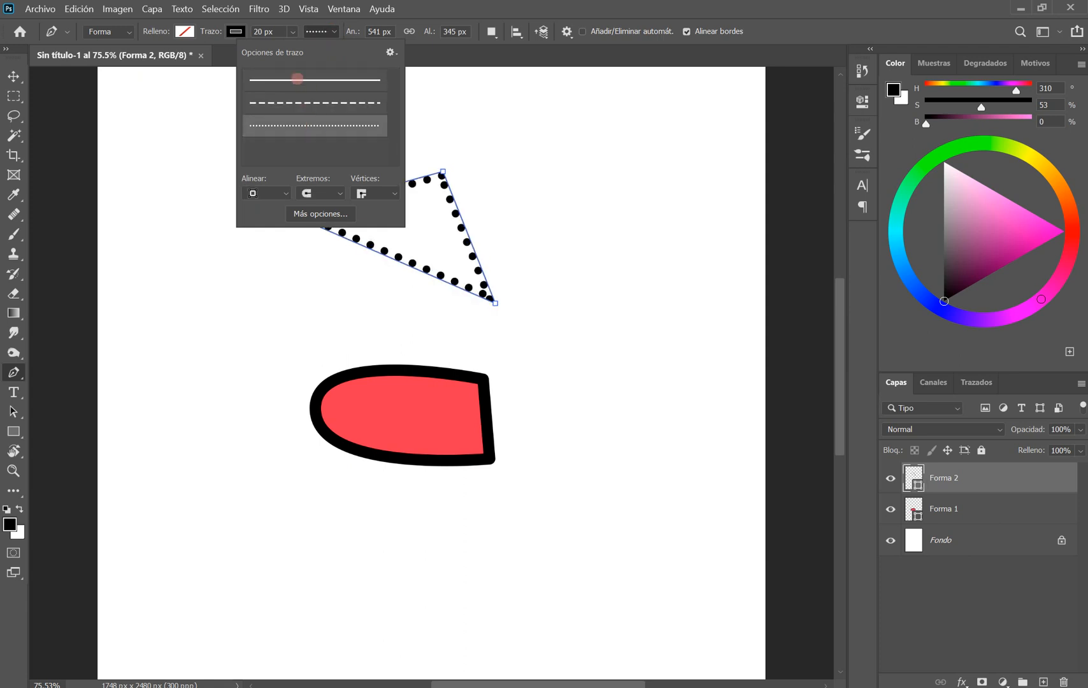
{"action": "left_click", "coordinate": [296, 79]}
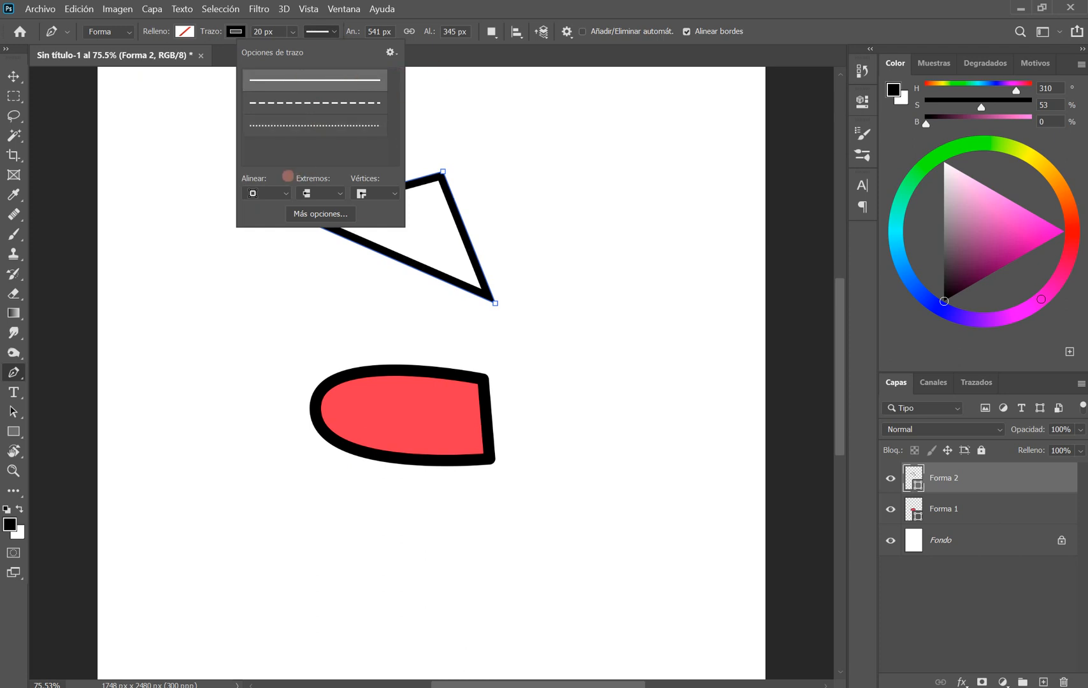
Step: Try the outside and inside alignments for the triangle's stroke, and leave the stroke centred on the path
{"action": "left_click", "coordinate": [275, 192]}
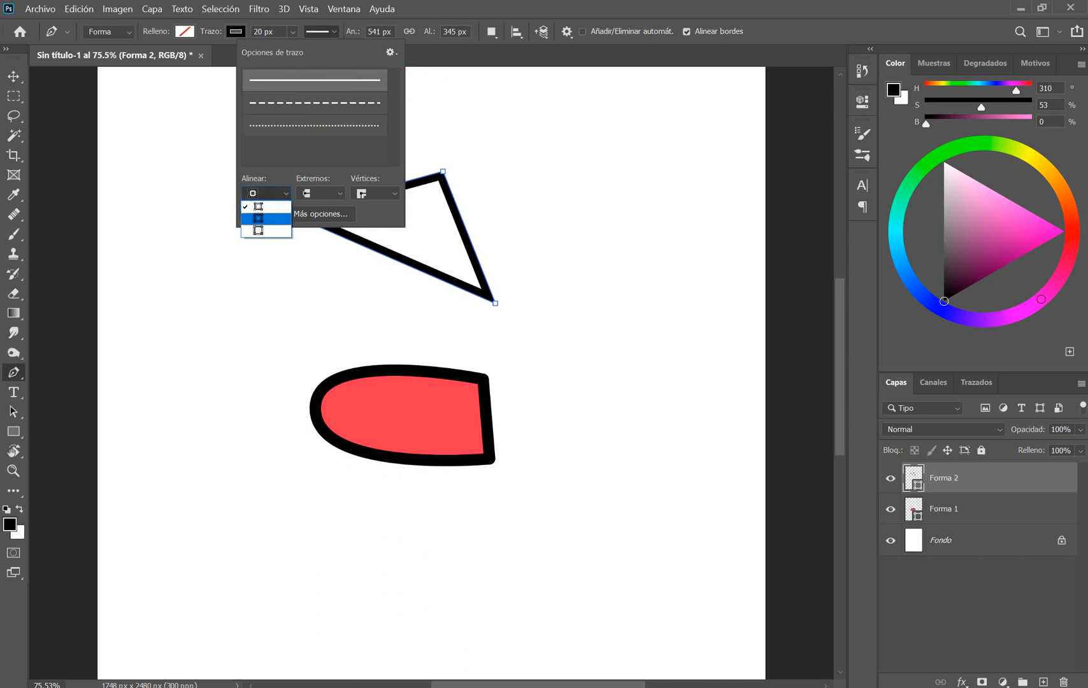
{"action": "left_click", "coordinate": [269, 219]}
{"action": "left_click", "coordinate": [266, 194]}
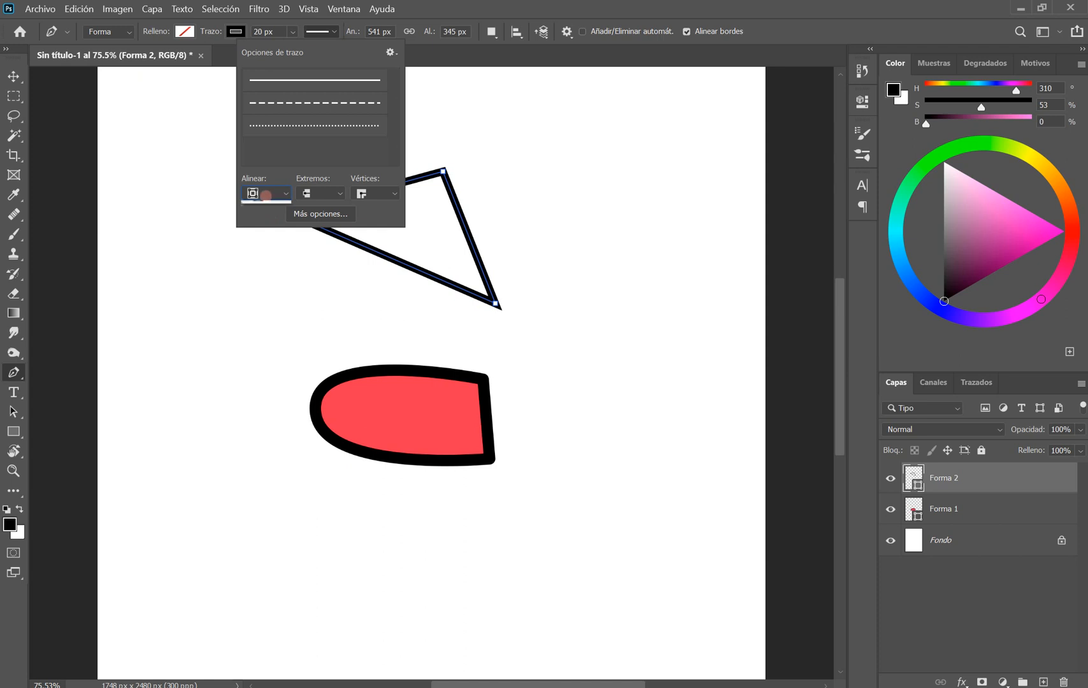
{"action": "left_click", "coordinate": [262, 231]}
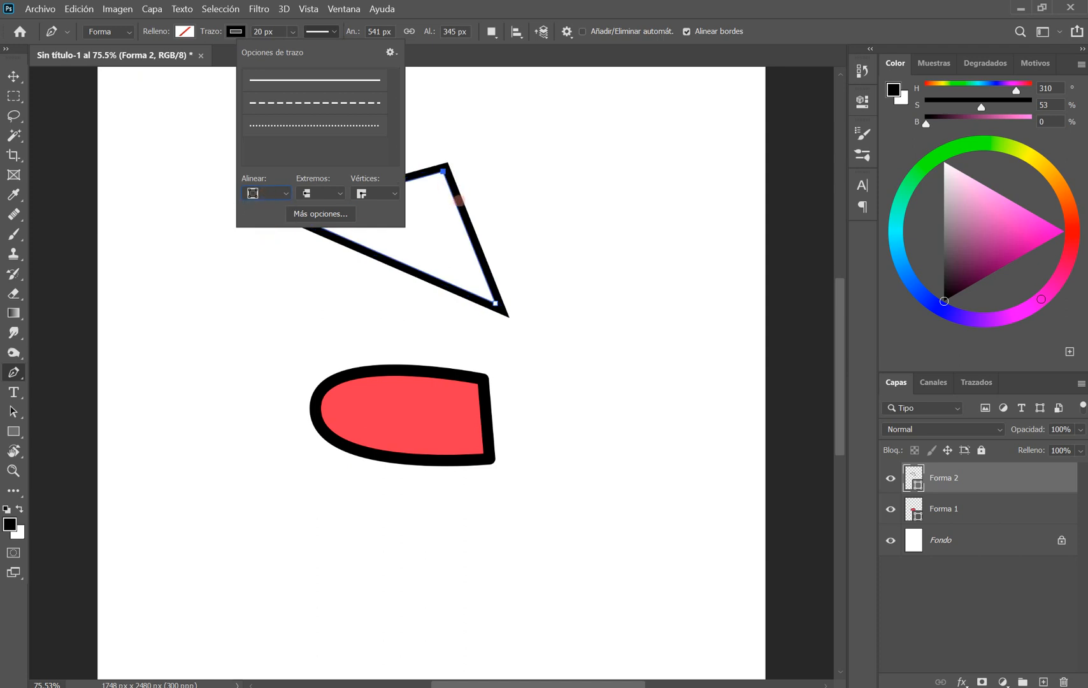
{"action": "left_click", "coordinate": [268, 194]}
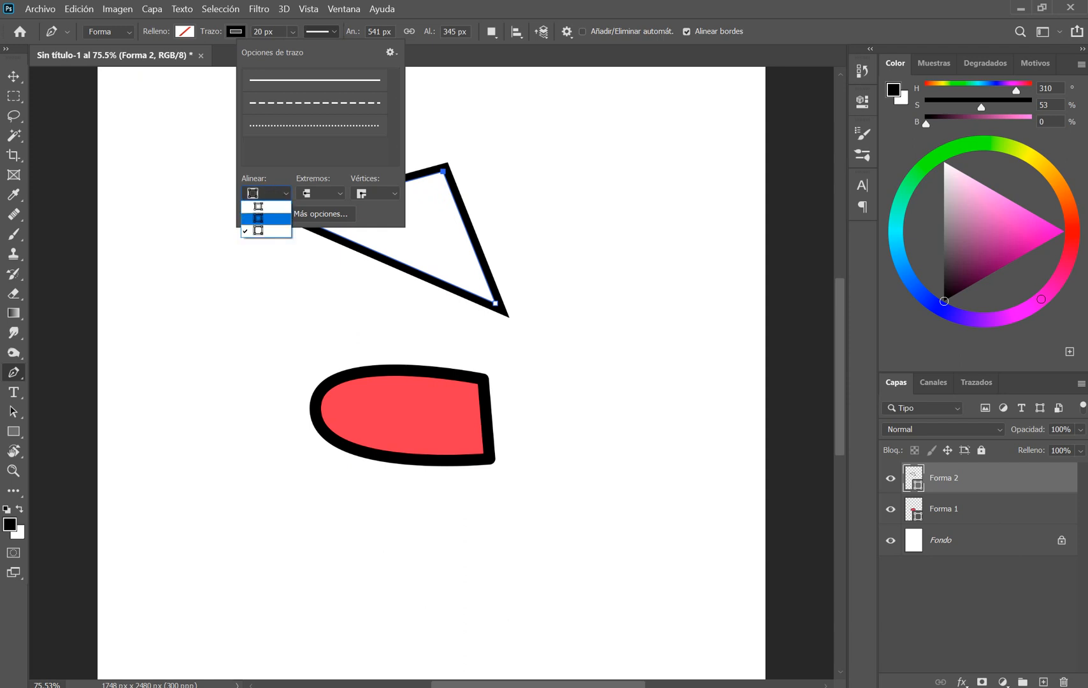
{"action": "left_click", "coordinate": [263, 205]}
{"action": "left_click", "coordinate": [271, 192]}
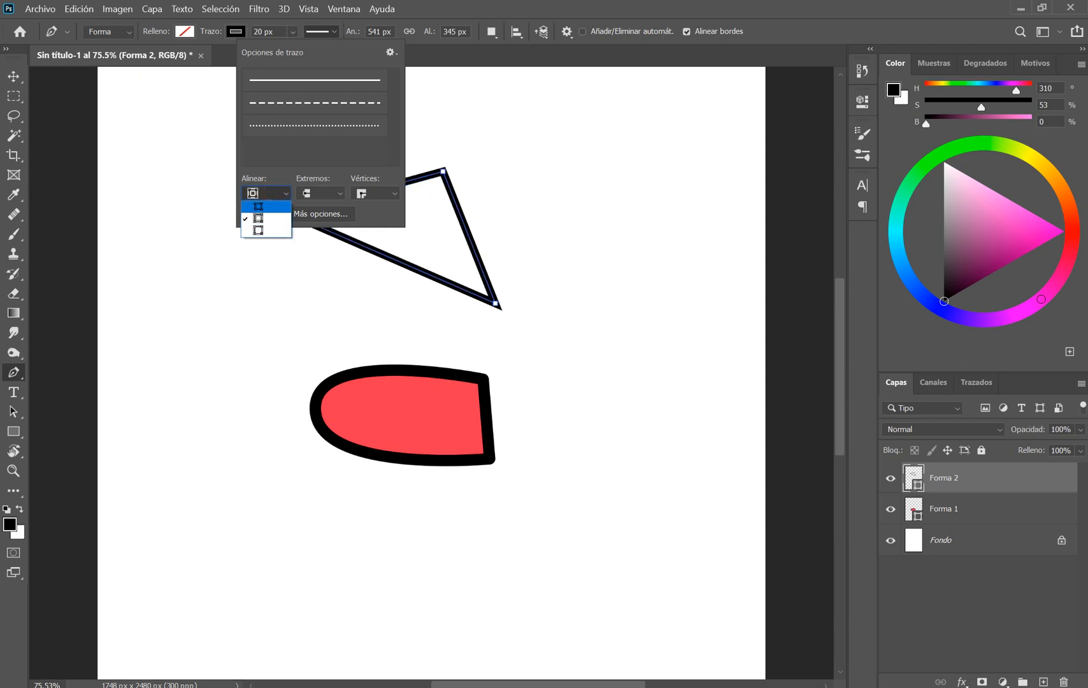
{"action": "left_click", "coordinate": [267, 205]}
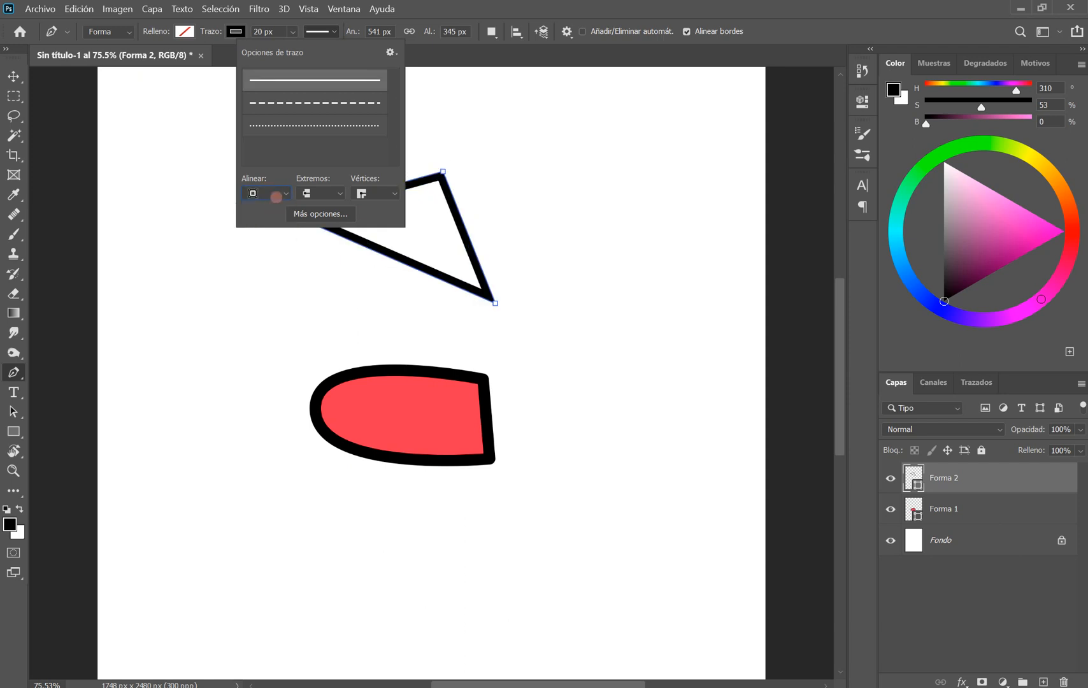
{"action": "left_click", "coordinate": [271, 193]}
{"action": "left_click", "coordinate": [274, 215]}
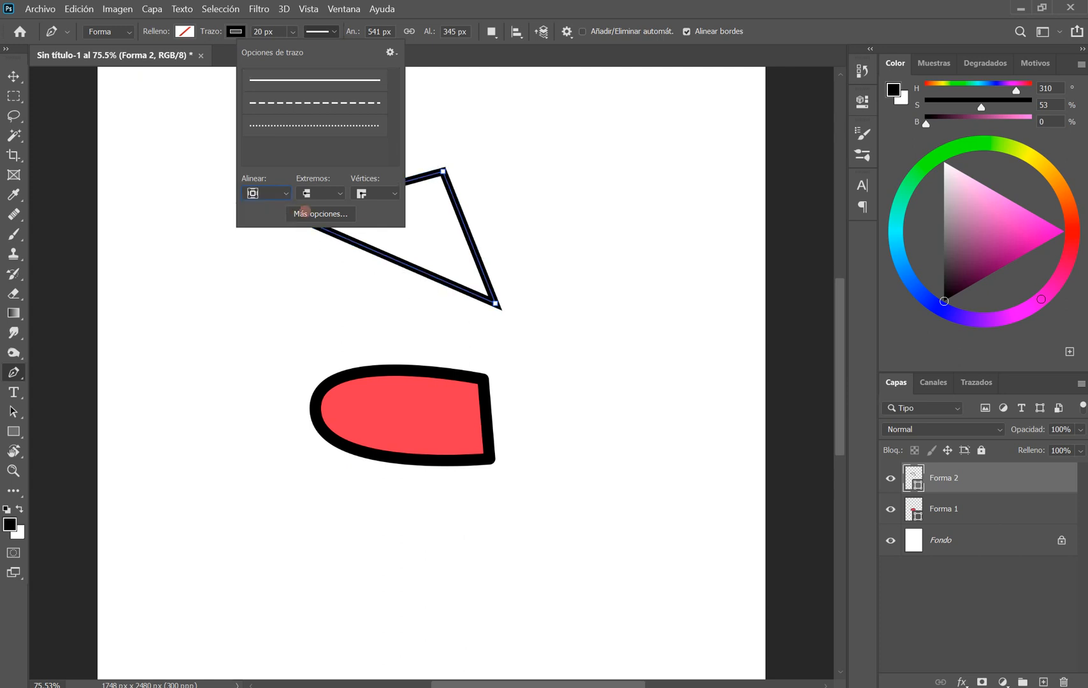
Step: Draw a separate vertical straight line about 273 px long to the right of the triangle with the Pen tool
{"action": "left_click", "coordinate": [343, 194]}
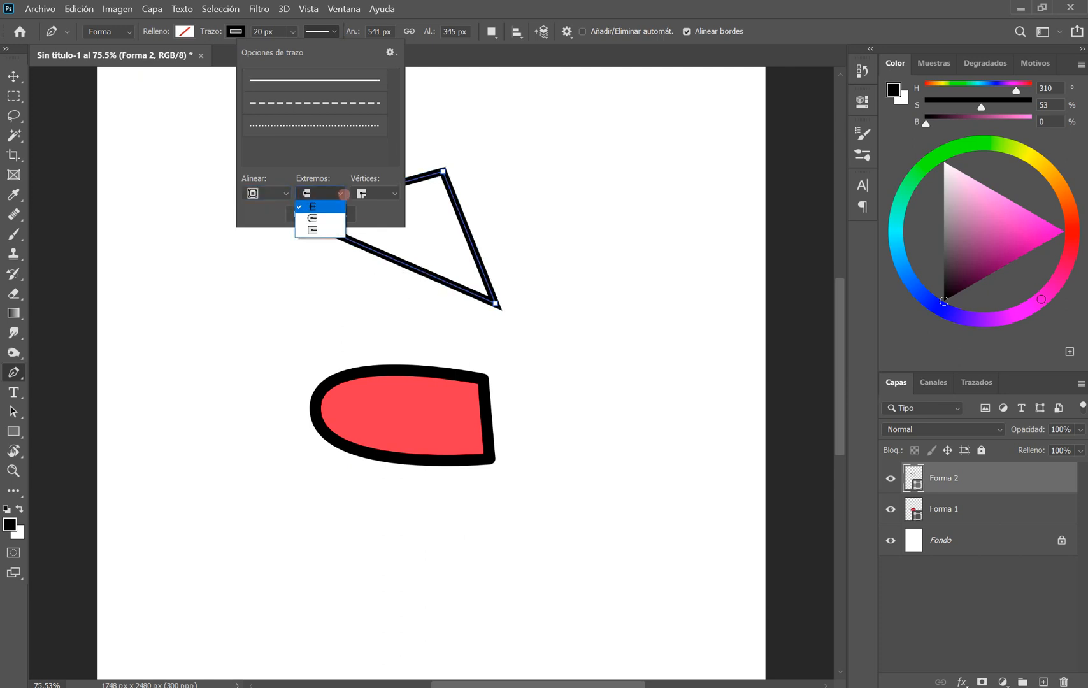
{"action": "left_click", "coordinate": [343, 194]}
{"action": "left_click", "coordinate": [697, 200]}
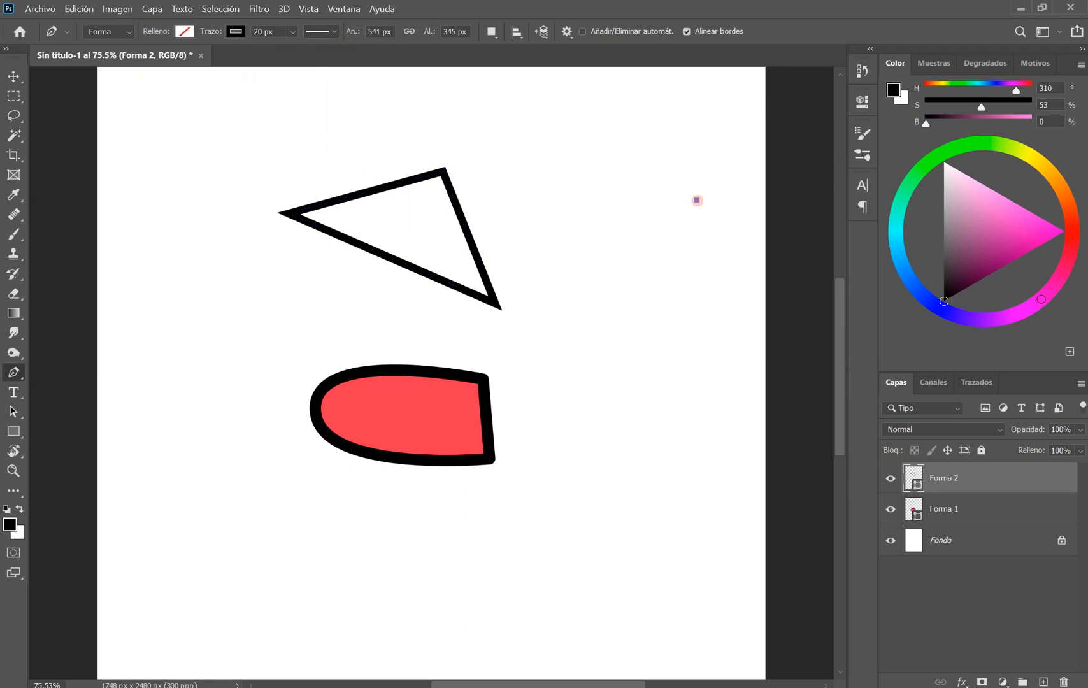
{"action": "left_click", "coordinate": [697, 304]}
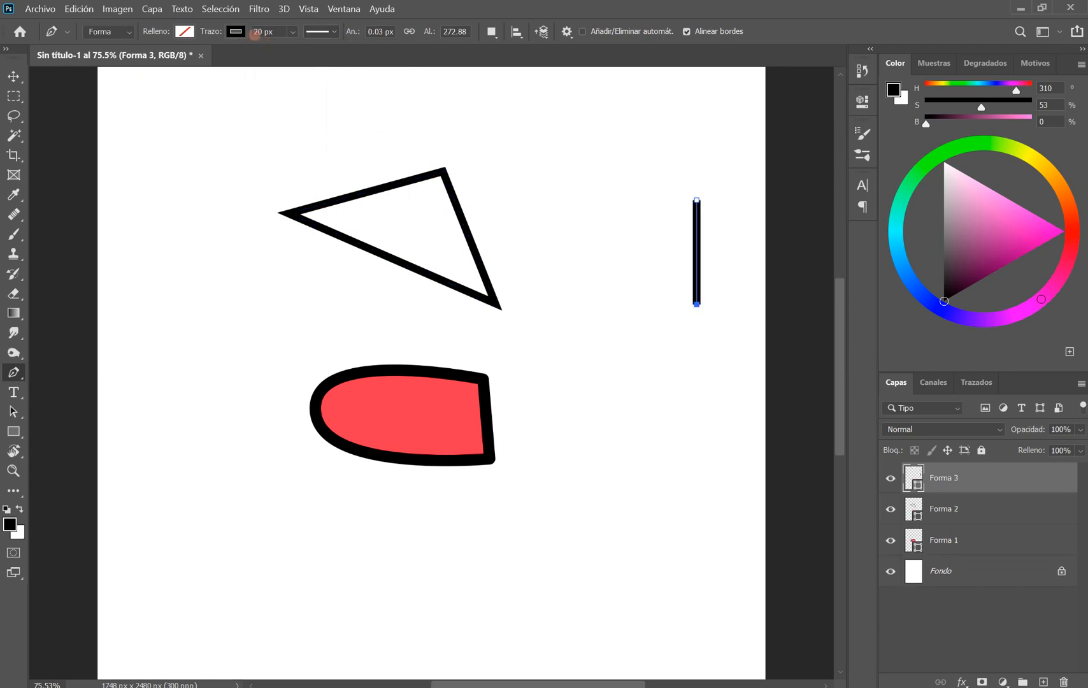
Step: Try the square and flat end caps on the vertical line's stroke, and leave it with rounded ends
{"action": "left_click", "coordinate": [330, 32]}
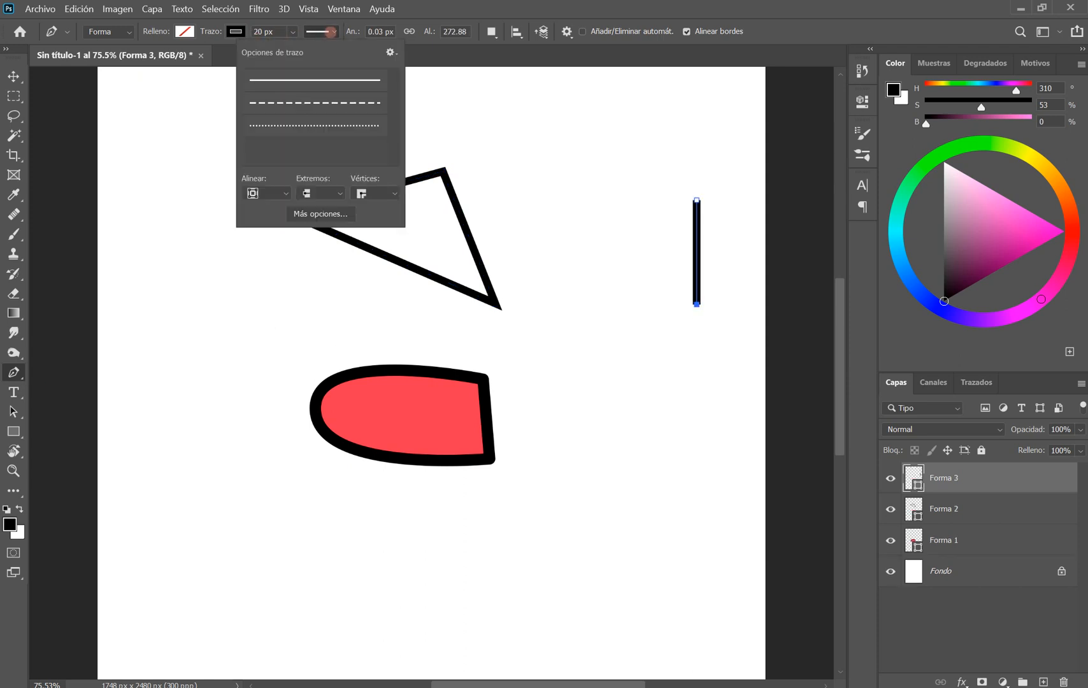
{"action": "left_click", "coordinate": [322, 191]}
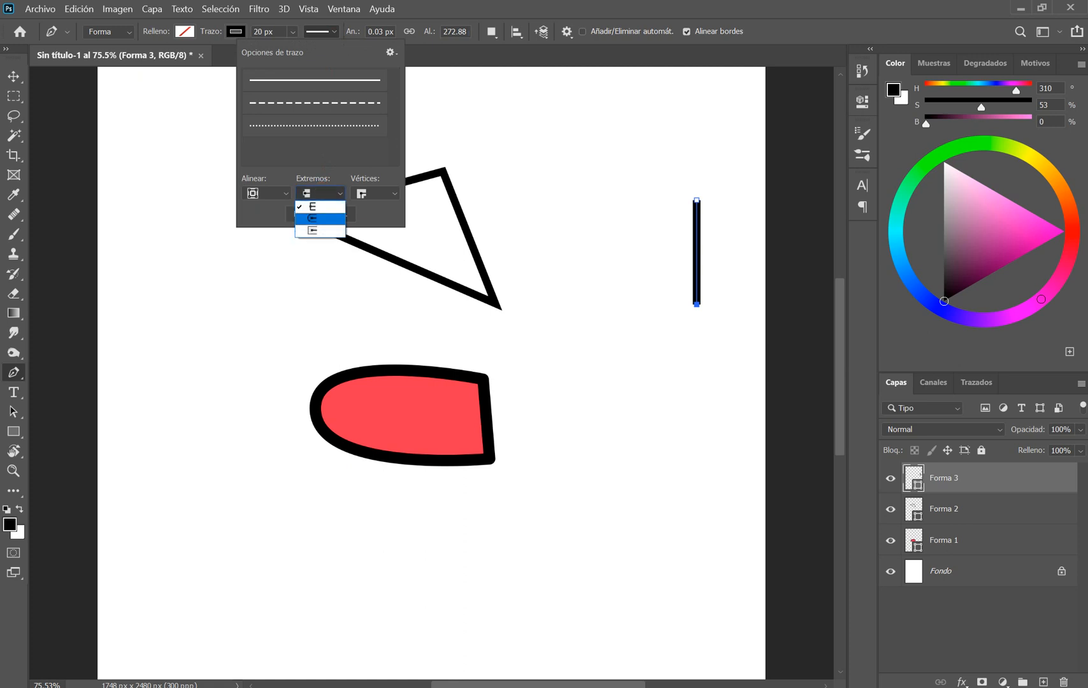
{"action": "left_click", "coordinate": [319, 218]}
{"action": "left_click", "coordinate": [330, 193]}
{"action": "left_click", "coordinate": [330, 230]}
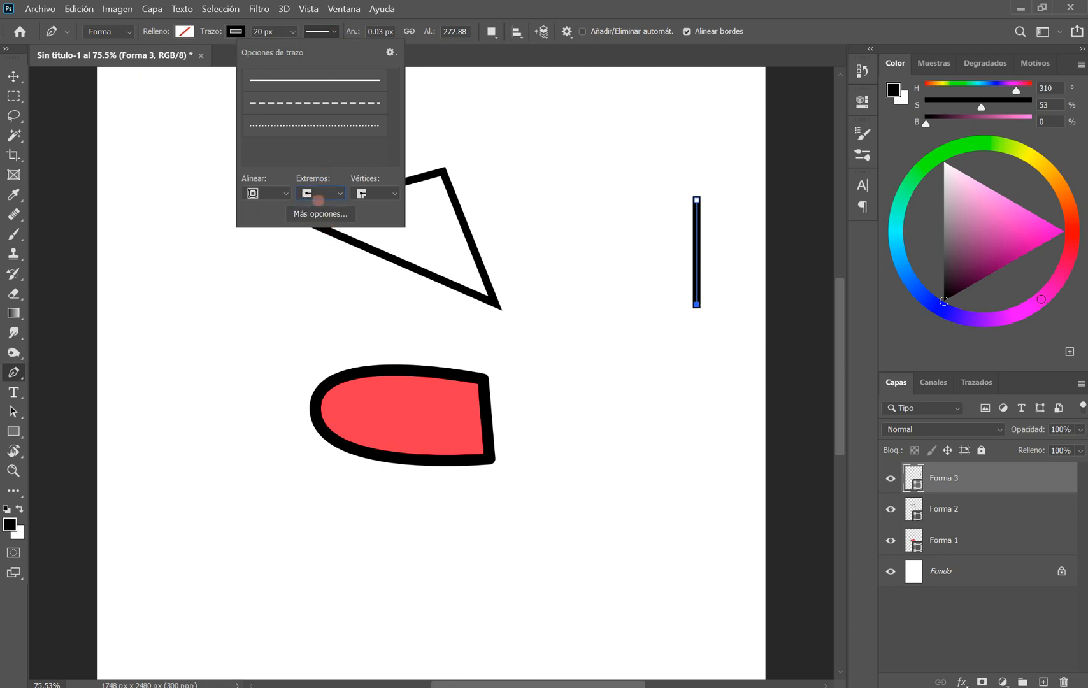
{"action": "left_click", "coordinate": [318, 194]}
{"action": "left_click", "coordinate": [316, 206]}
{"action": "left_click", "coordinate": [325, 193]}
{"action": "left_click", "coordinate": [324, 218]}
{"action": "left_click", "coordinate": [501, 62]}
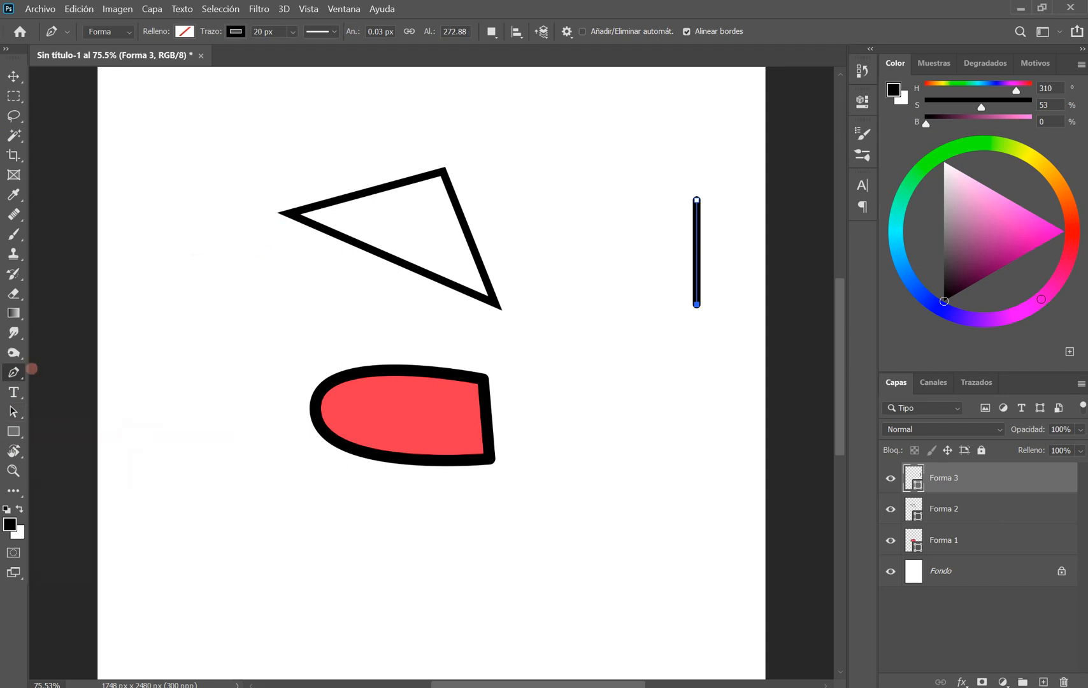
Step: Try the bevelled and mitred corner styles on the triangle's stroke, and leave it with rounded corners
{"action": "left_click", "coordinate": [13, 411]}
{"action": "left_click_drag", "start_coordinate": [275, 190], "coordinate": [354, 287]}
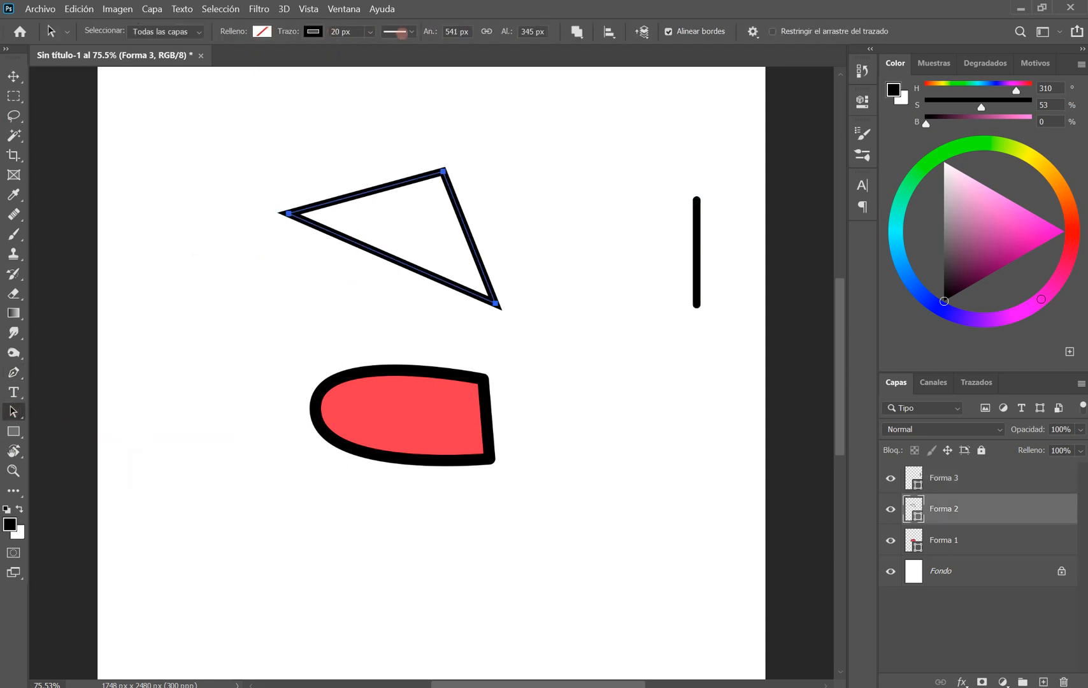
{"action": "left_click", "coordinate": [402, 35]}
{"action": "left_click", "coordinate": [453, 192]}
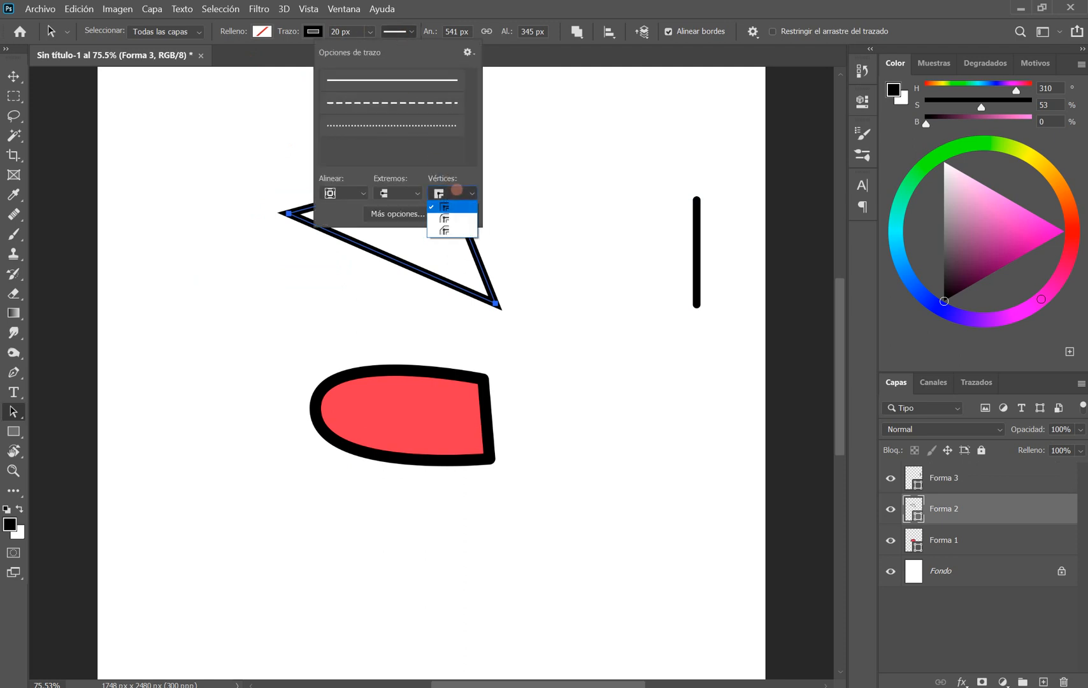
{"action": "left_click", "coordinate": [444, 219]}
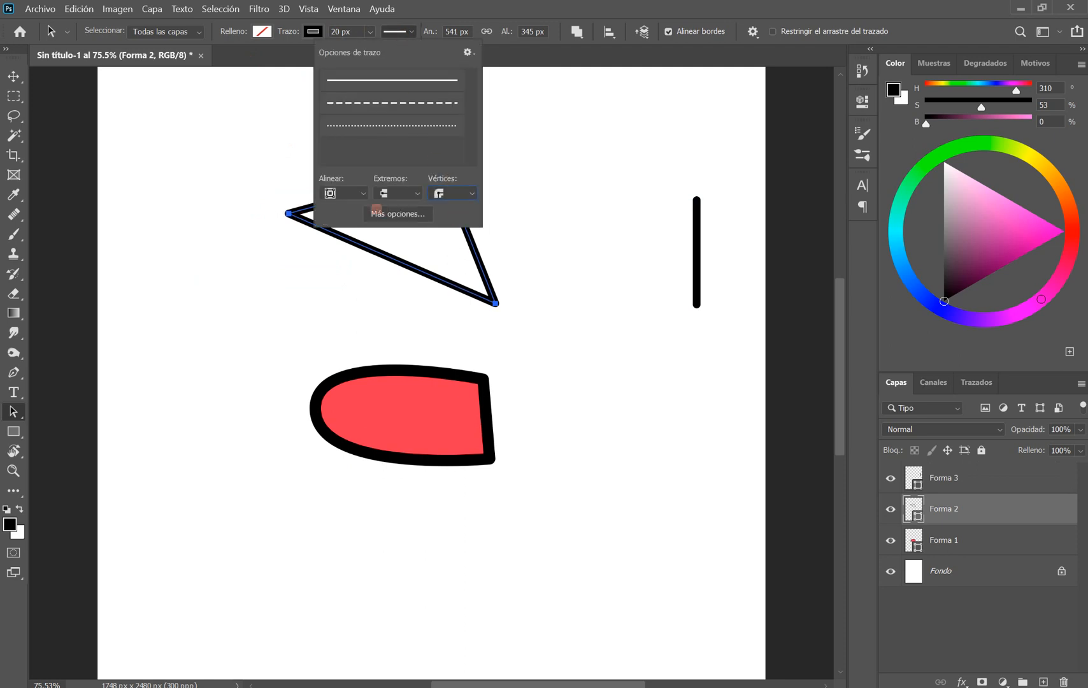
{"action": "left_click", "coordinate": [454, 193]}
{"action": "left_click", "coordinate": [450, 231]}
{"action": "left_click", "coordinate": [450, 196]}
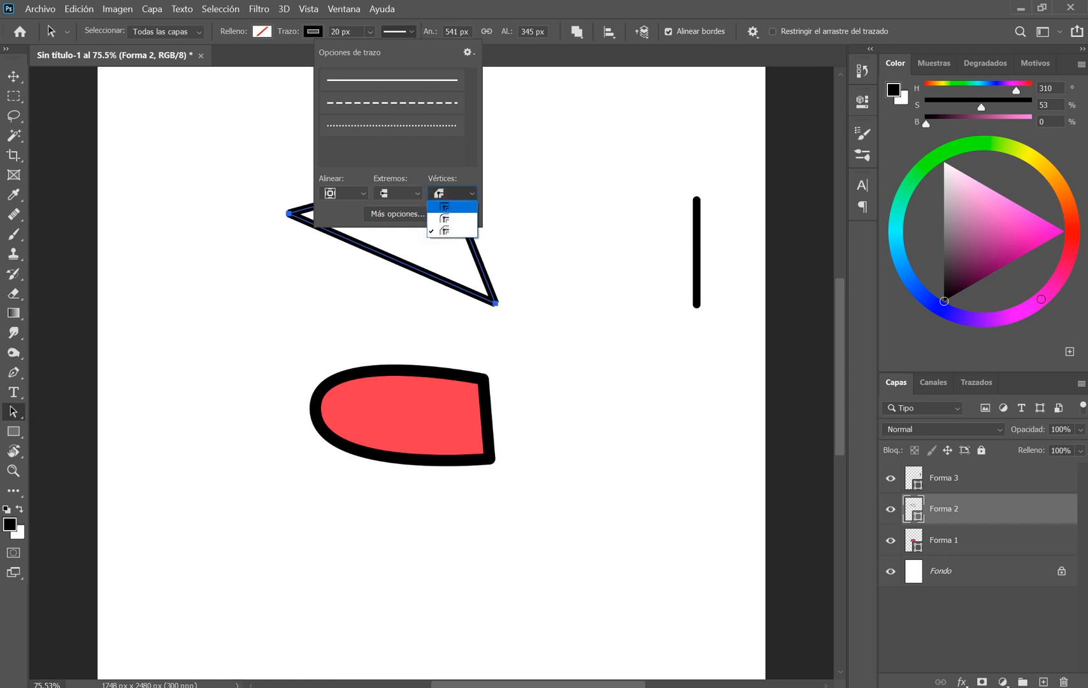
{"action": "left_click", "coordinate": [449, 208]}
{"action": "left_click", "coordinate": [450, 194]}
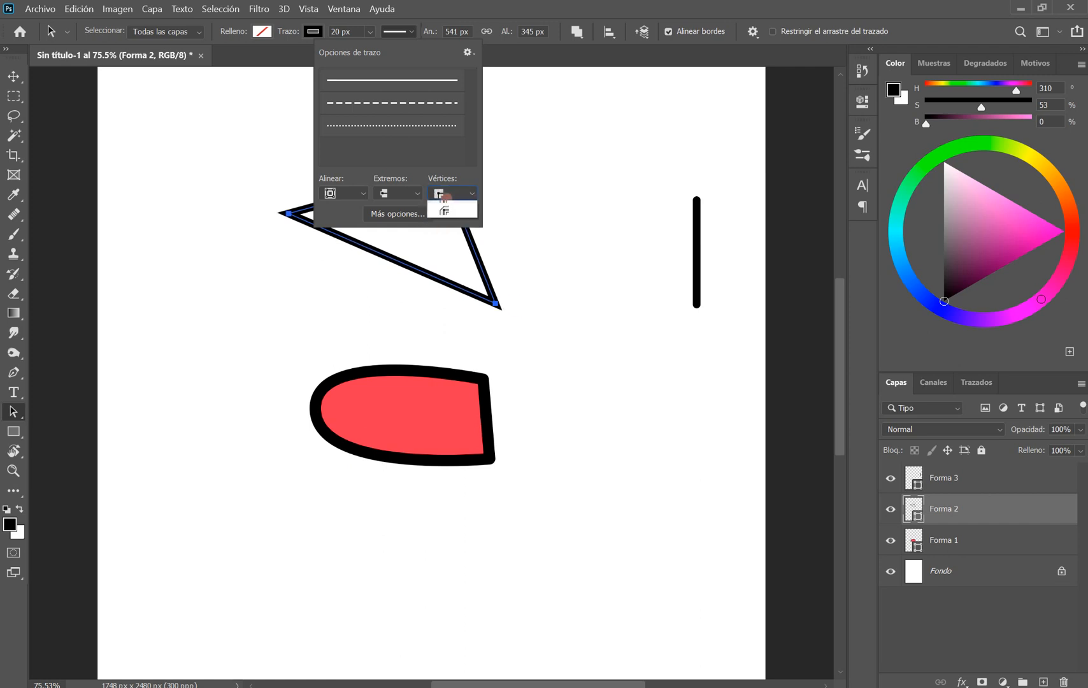
{"action": "left_click", "coordinate": [446, 218]}
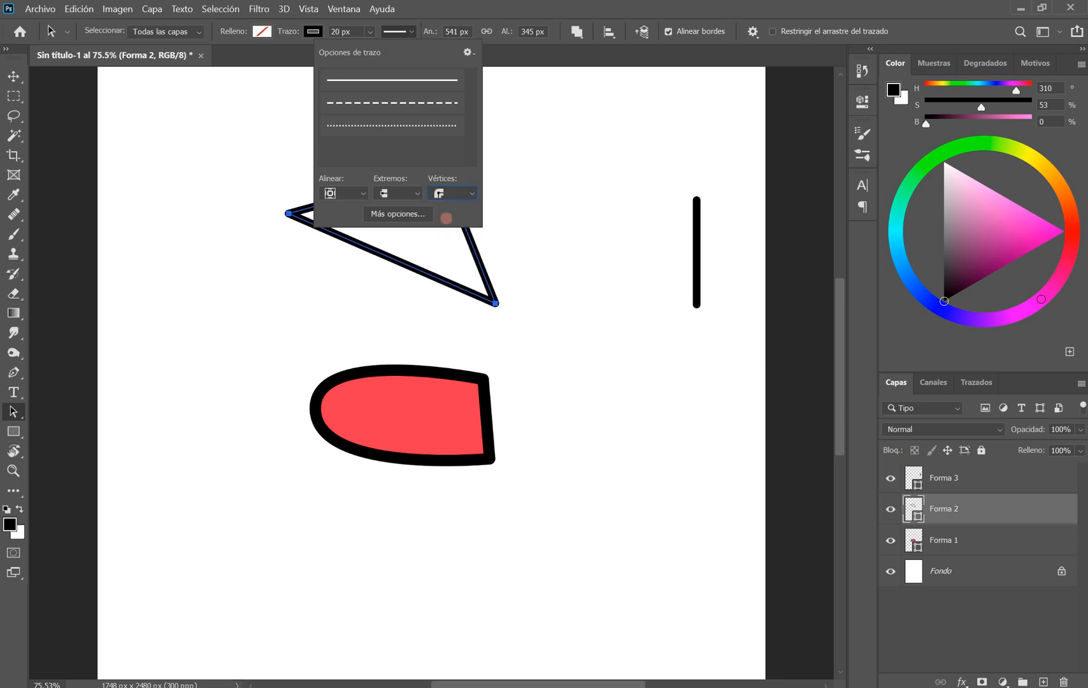
{"action": "left_click", "coordinate": [504, 62]}
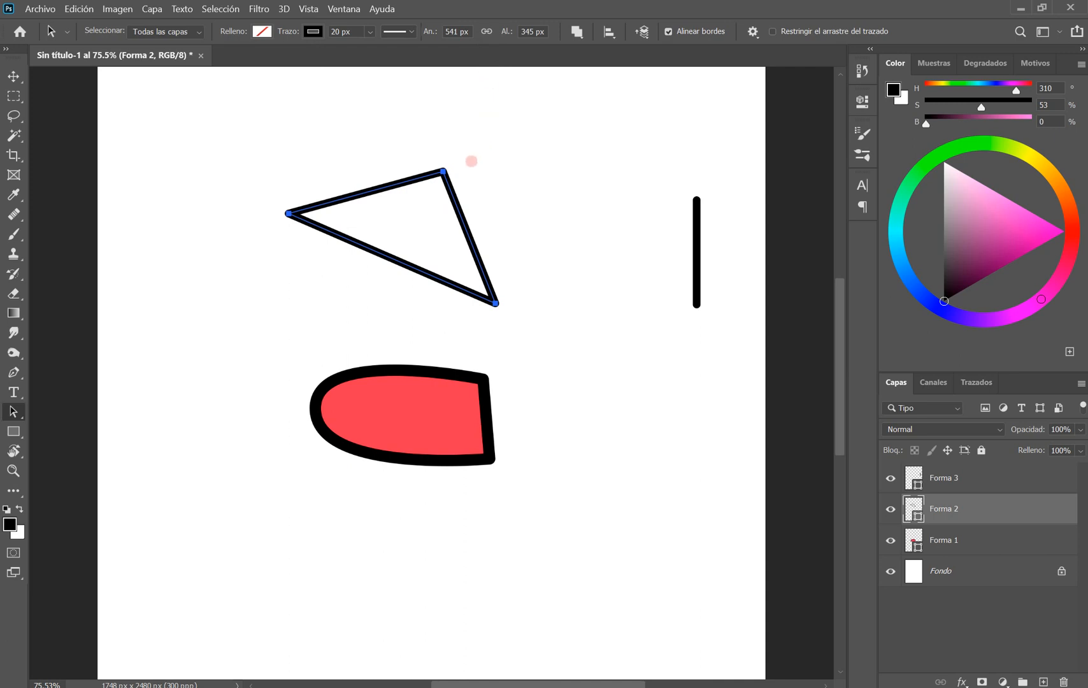
Step: Shift the triangle slightly down and right, and lower its left anchor point level with the right one to form a horizontal base about 522 px wide
{"action": "mouse_move", "coordinate": [444, 171]}
{"action": "left_mouse_down"}
{"action": "mouse_move", "coordinate": [503, 236]}
{"action": "mouse_move", "coordinate": [460, 208]}
{"action": "mouse_move", "coordinate": [455, 168]}
{"action": "mouse_move", "coordinate": [516, 231]}
{"action": "mouse_move", "coordinate": [443, 194]}
{"action": "mouse_move", "coordinate": [450, 189]}
{"action": "left_mouse_up"}
{"action": "left_click_drag", "start_coordinate": [15, 405], "coordinate": [44, 414]}
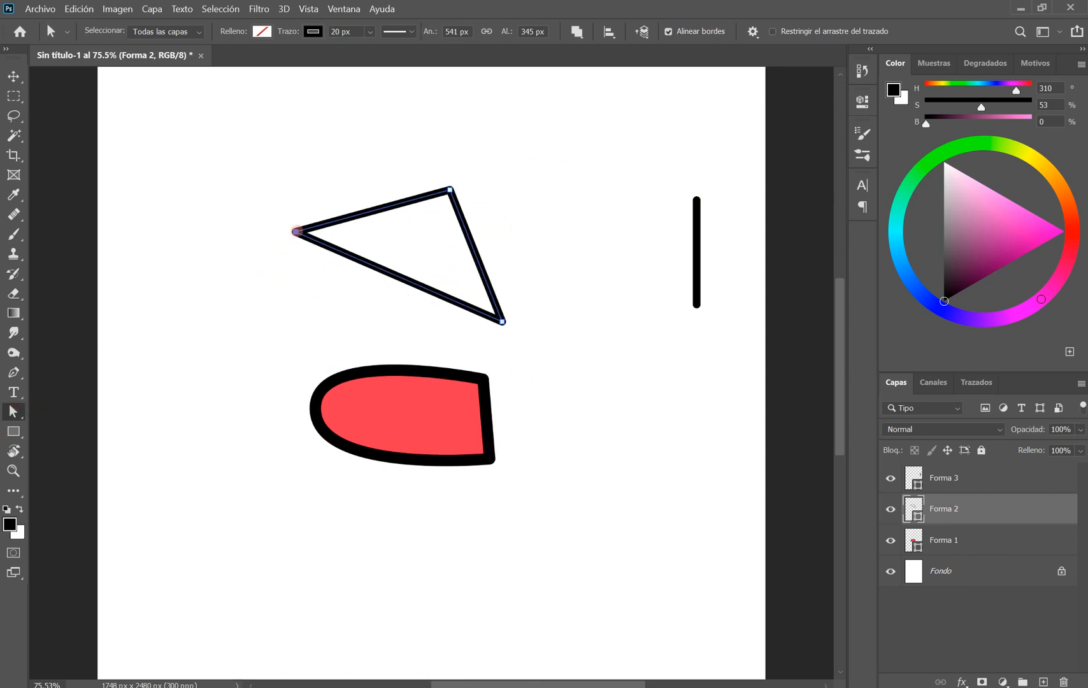
{"action": "left_click_drag", "start_coordinate": [296, 231], "coordinate": [304, 321]}
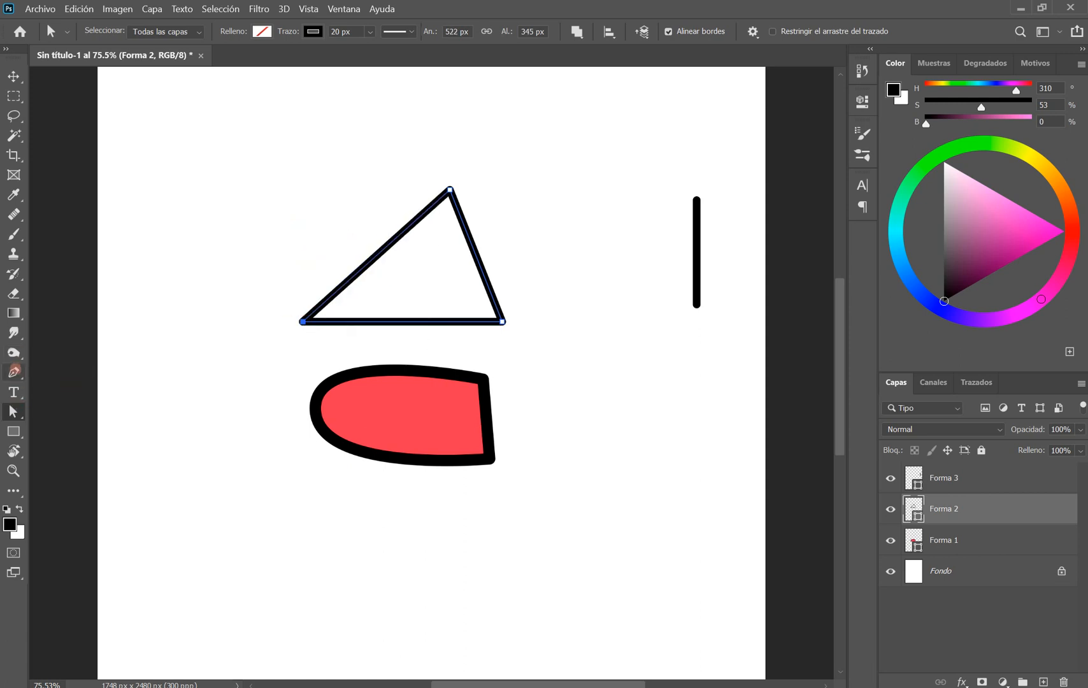
Step: Add an anchor point near the middle of each of the triangle's three sides with the Add Anchor Point tool
{"action": "left_click", "coordinate": [14, 373]}
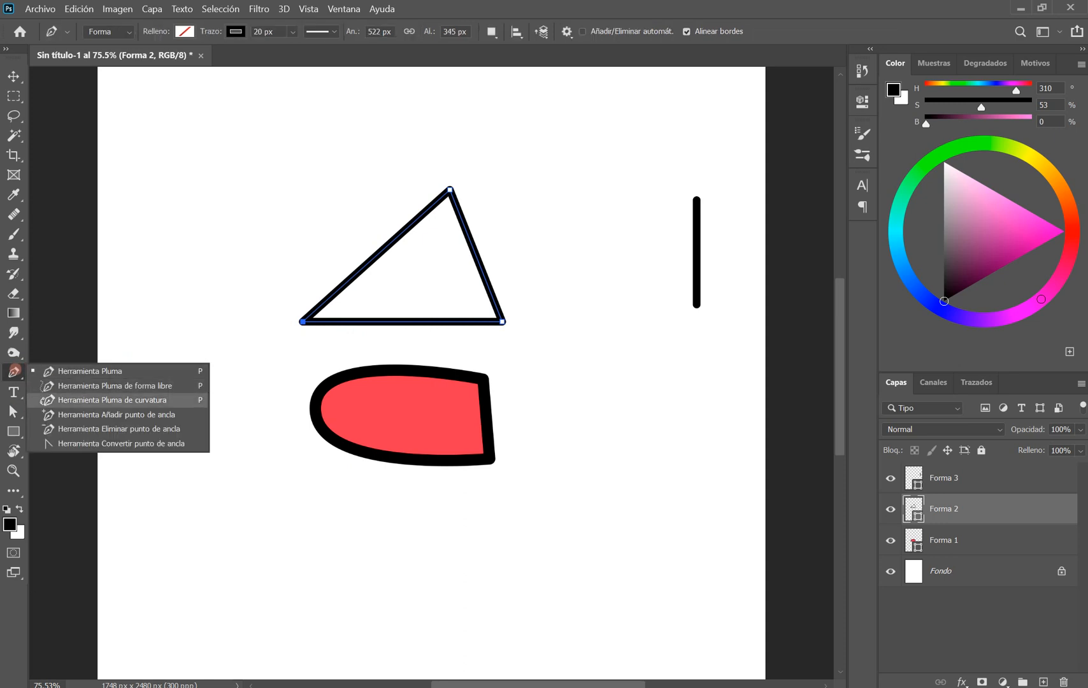
{"action": "left_click", "coordinate": [114, 415]}
{"action": "left_click", "coordinate": [406, 322]}
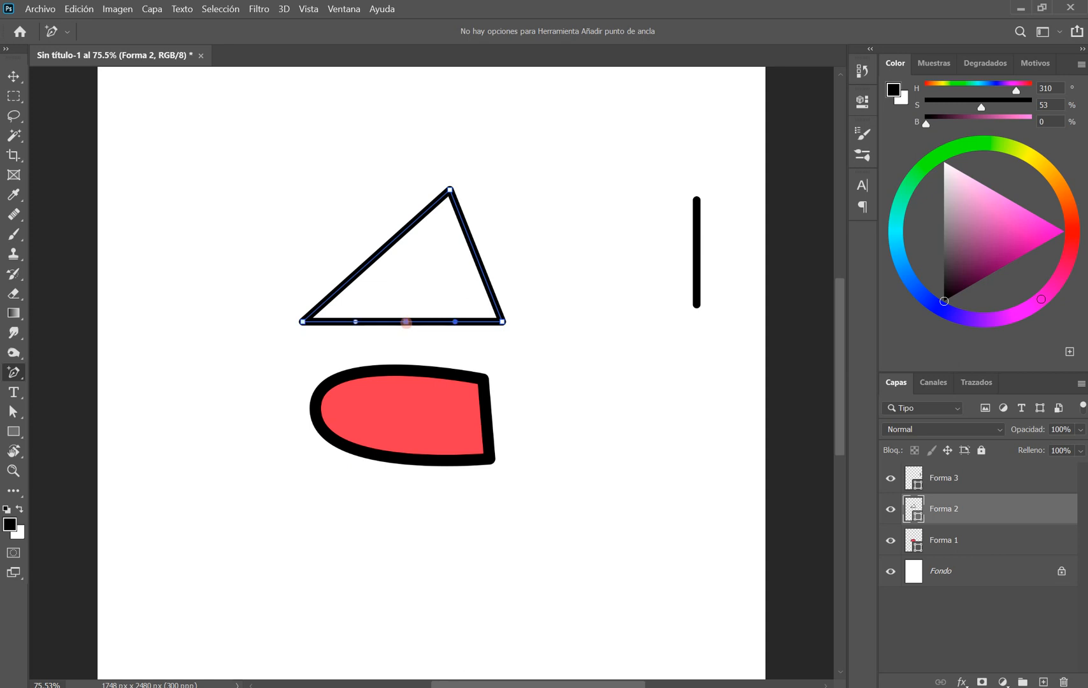
{"action": "left_click", "coordinate": [381, 251]}
{"action": "left_click", "coordinate": [478, 260]}
Step: Remove the midpoint anchors from all three sides of the triangle with the Delete Anchor Point tool
{"action": "right_click", "coordinate": [14, 373]}
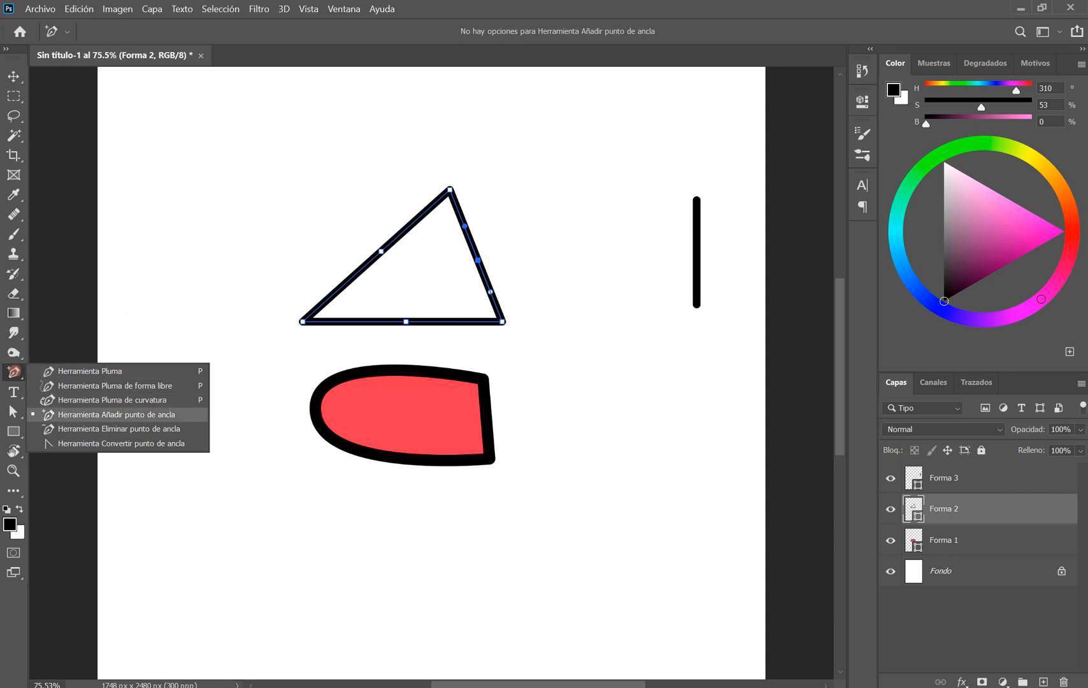
{"action": "left_click", "coordinate": [73, 429]}
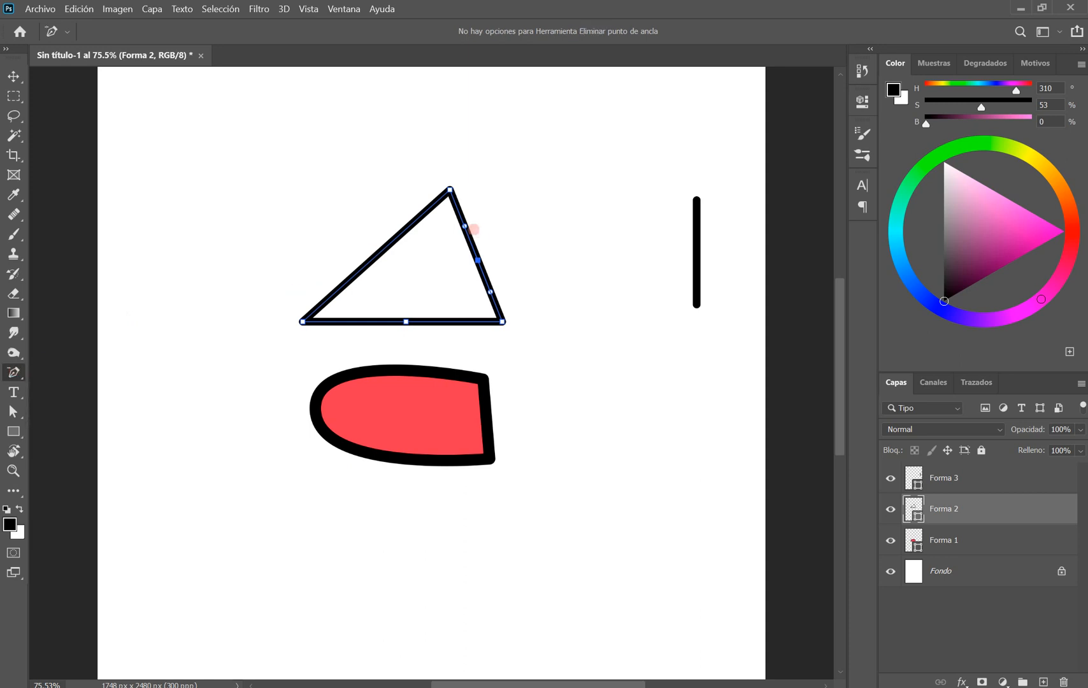
{"action": "left_click", "coordinate": [478, 260]}
{"action": "left_click", "coordinate": [407, 322]}
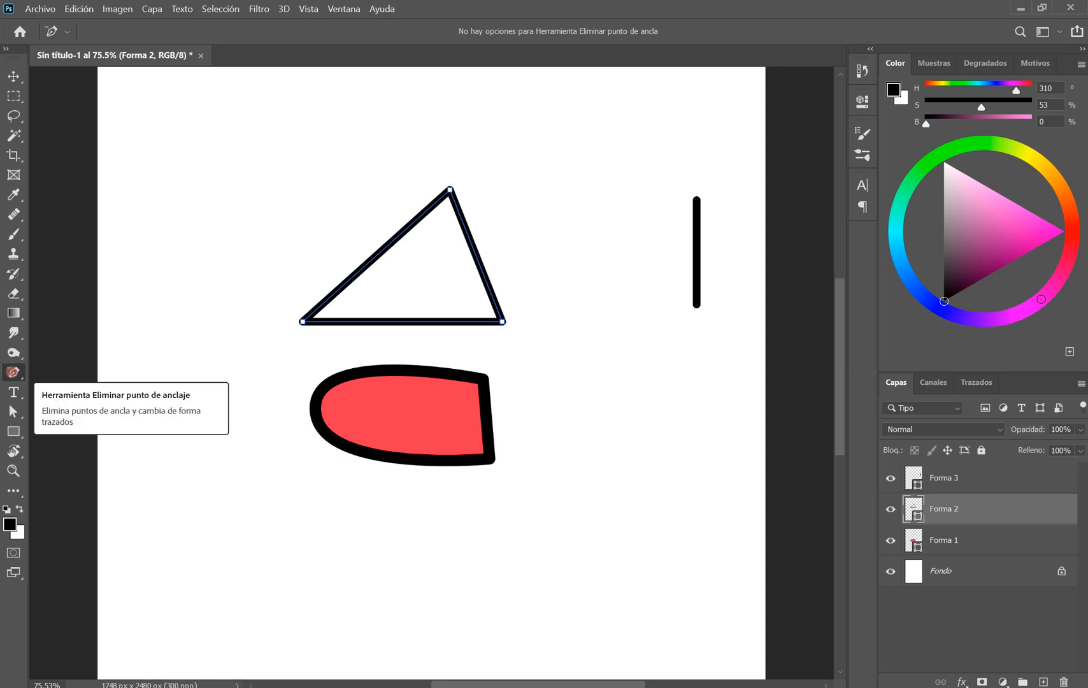
Step: Try curving the triangle's lower-left corner twice with the Convert Point tool, returning it to a sharp corner each time
{"action": "left_click", "coordinate": [12, 372]}
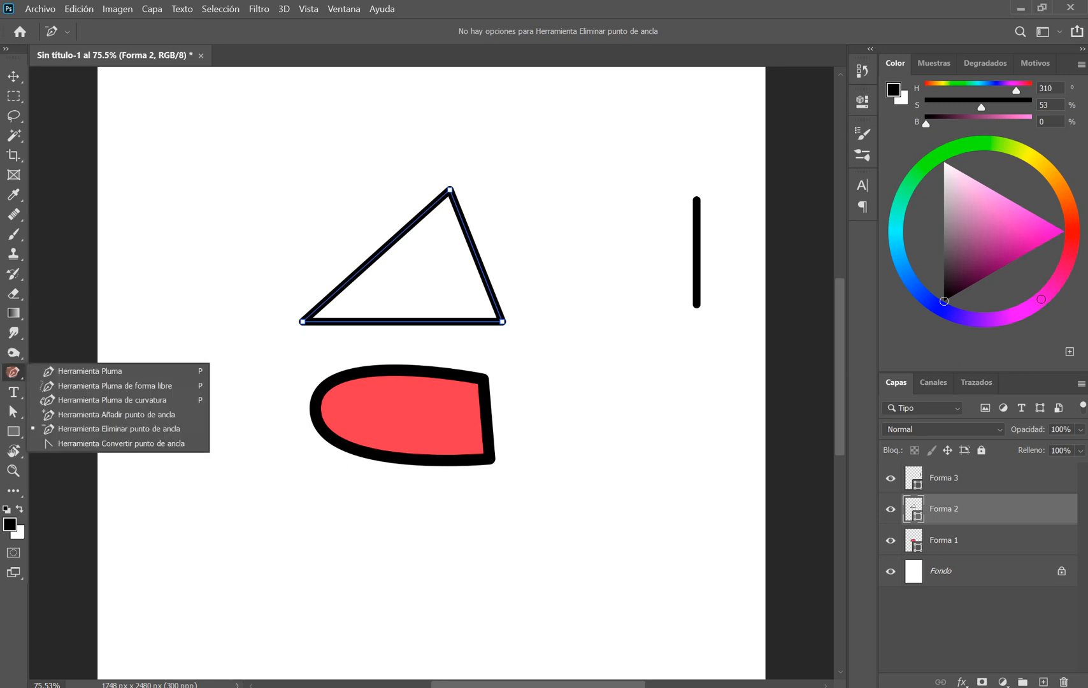
{"action": "left_click", "coordinate": [109, 442]}
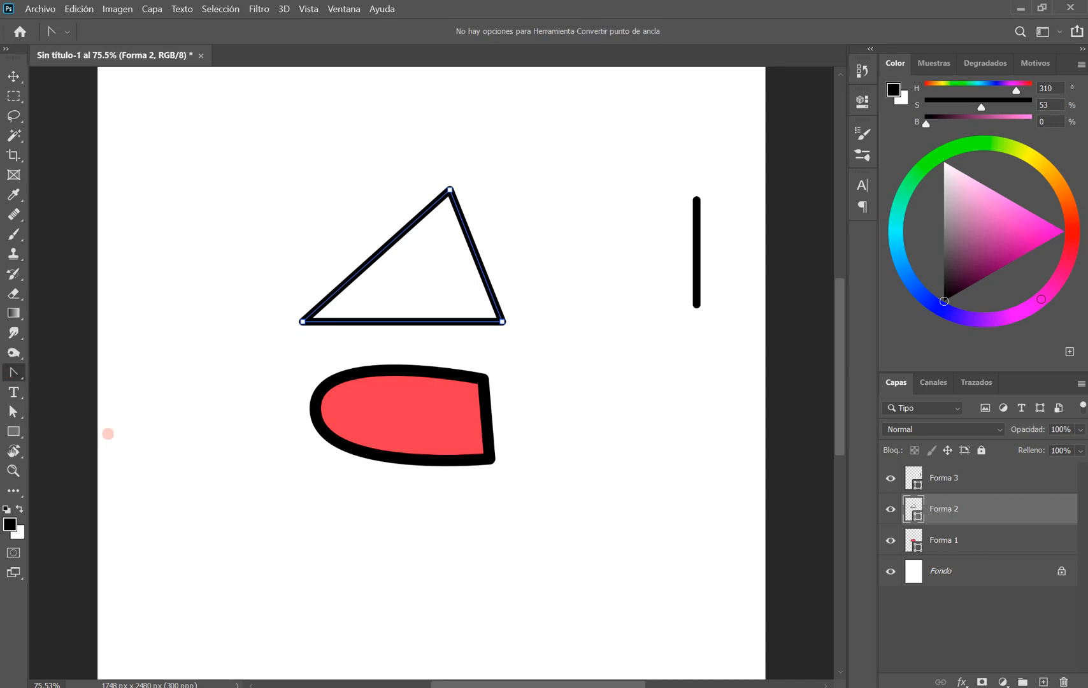
{"action": "left_click_drag", "start_coordinate": [303, 322], "coordinate": [316, 363]}
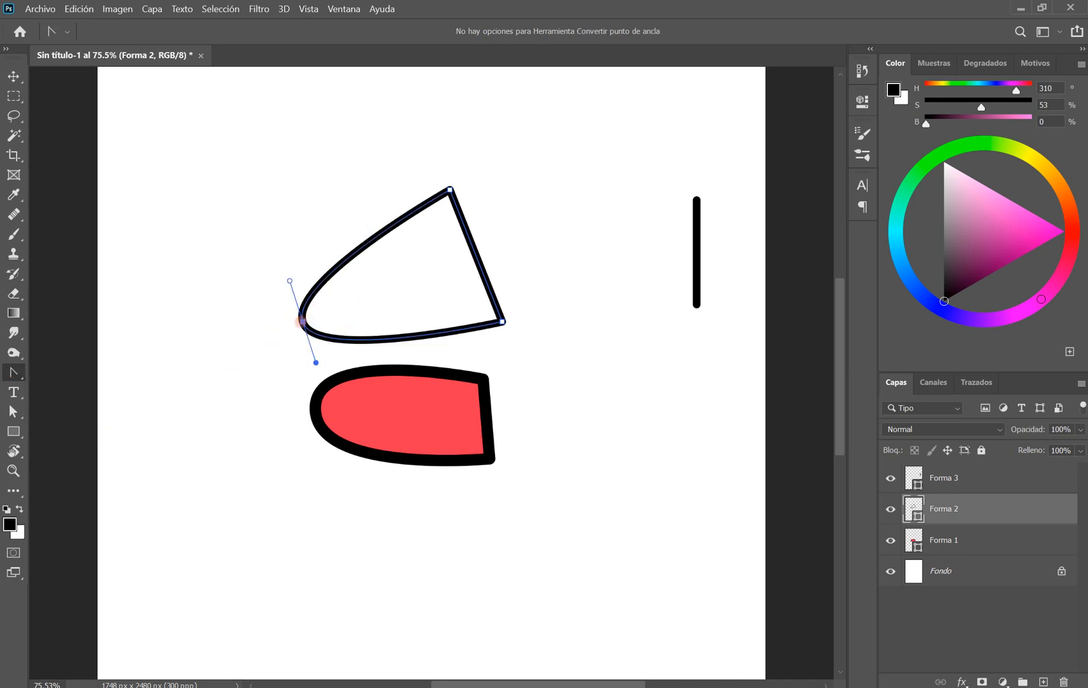
{"action": "left_click", "coordinate": [304, 322]}
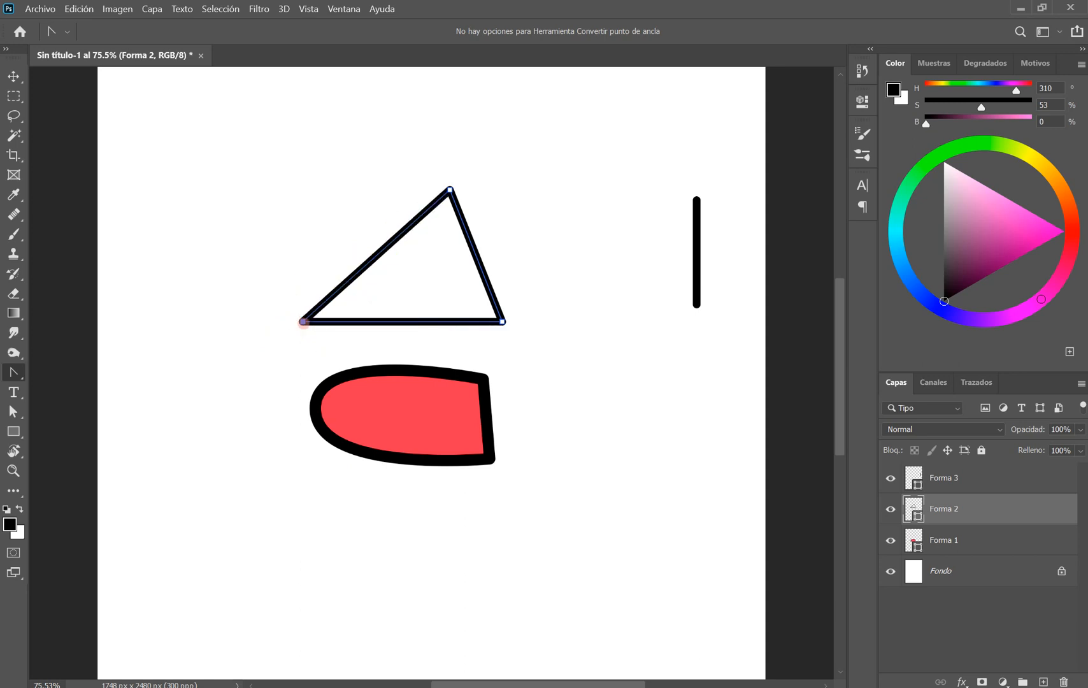
{"action": "mouse_move", "coordinate": [304, 322]}
{"action": "left_mouse_down"}
{"action": "mouse_move", "coordinate": [350, 303]}
{"action": "mouse_move", "coordinate": [344, 393]}
{"action": "mouse_move", "coordinate": [321, 396]}
{"action": "left_mouse_up"}
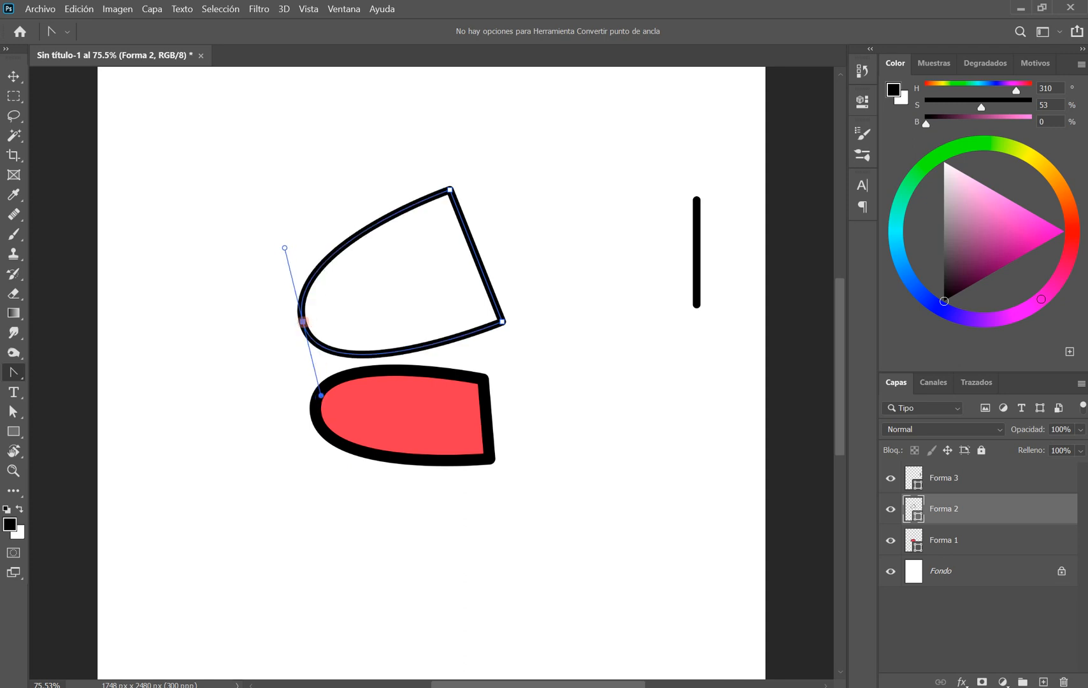
{"action": "left_click", "coordinate": [304, 322]}
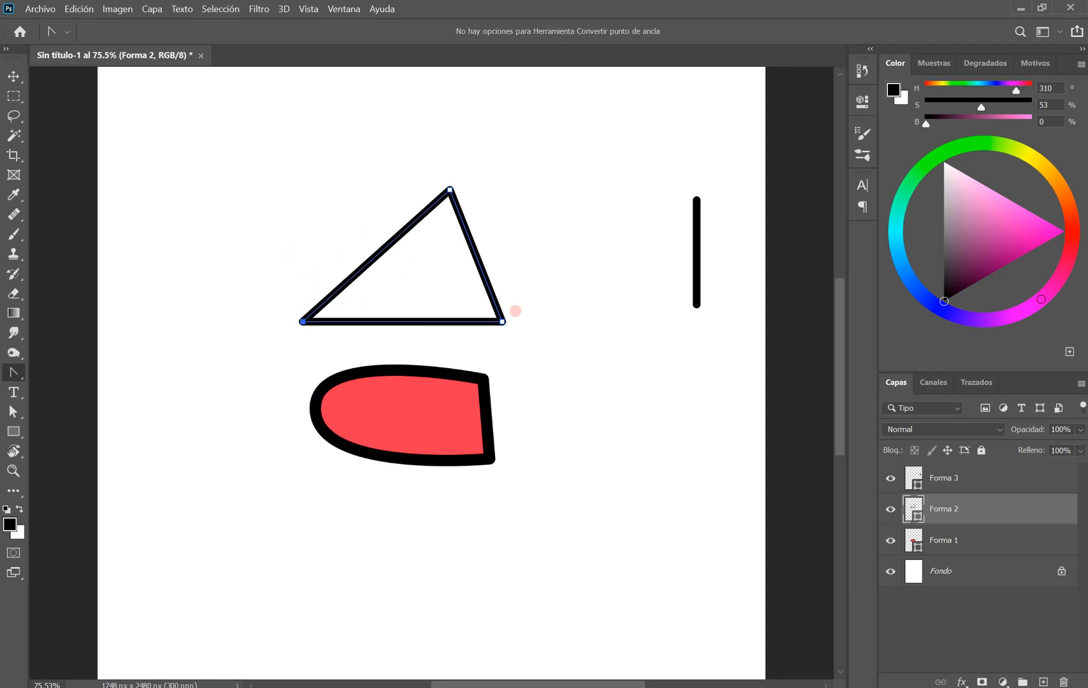
Step: Try curving the triangle's lower-right and top corners, and return both to sharp corners
{"action": "left_click_drag", "start_coordinate": [502, 322], "coordinate": [439, 393]}
{"action": "left_click", "coordinate": [502, 322]}
{"action": "left_click_drag", "start_coordinate": [451, 190], "coordinate": [387, 171]}
{"action": "left_click", "coordinate": [453, 190]}
Step: With the Pen tool active, move the triangle's top anchor point to the left and its lower-left one slightly inward, making it about 494 × 293 px
{"action": "right_click", "coordinate": [16, 371]}
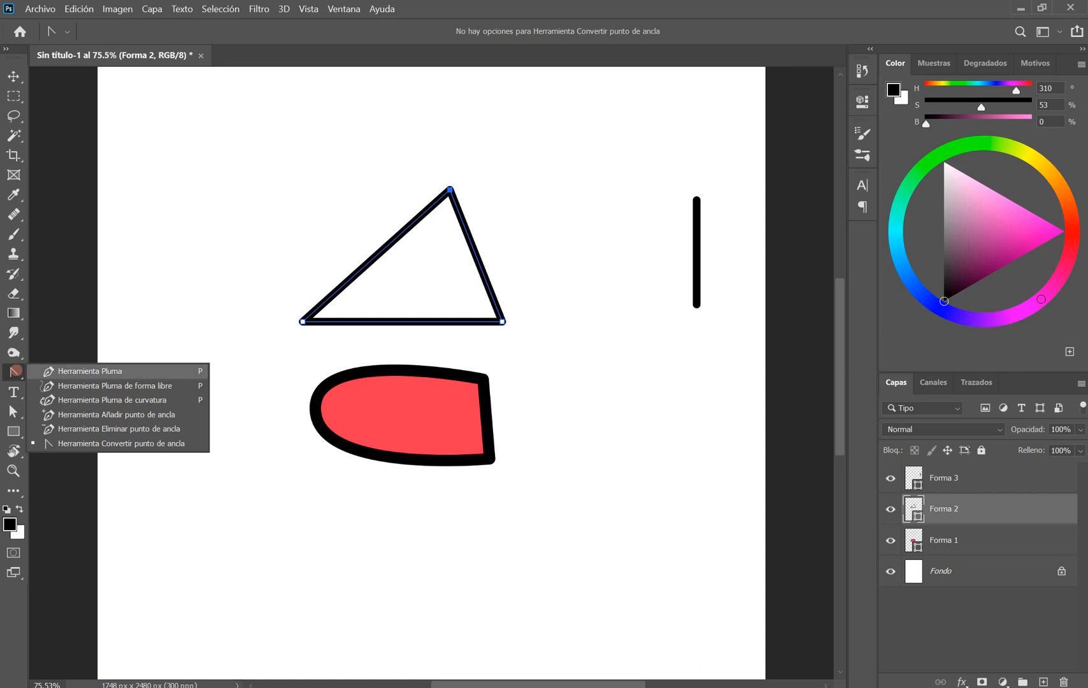
{"action": "left_click", "coordinate": [61, 372]}
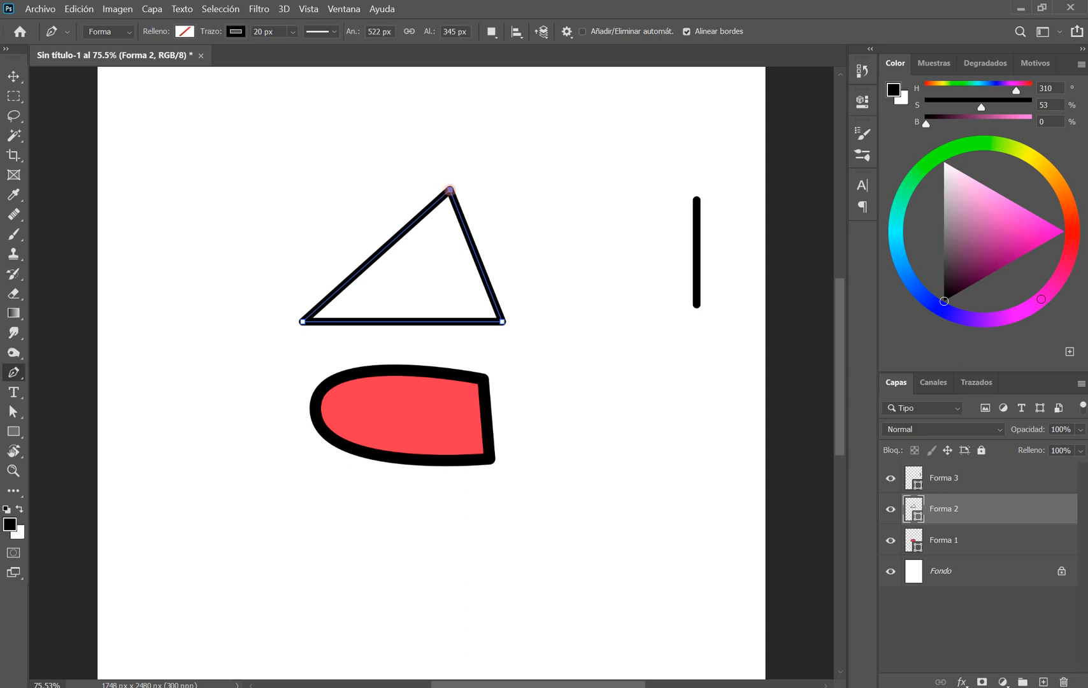
{"action": "left_click_drag", "start_coordinate": [450, 189], "coordinate": [347, 209]}
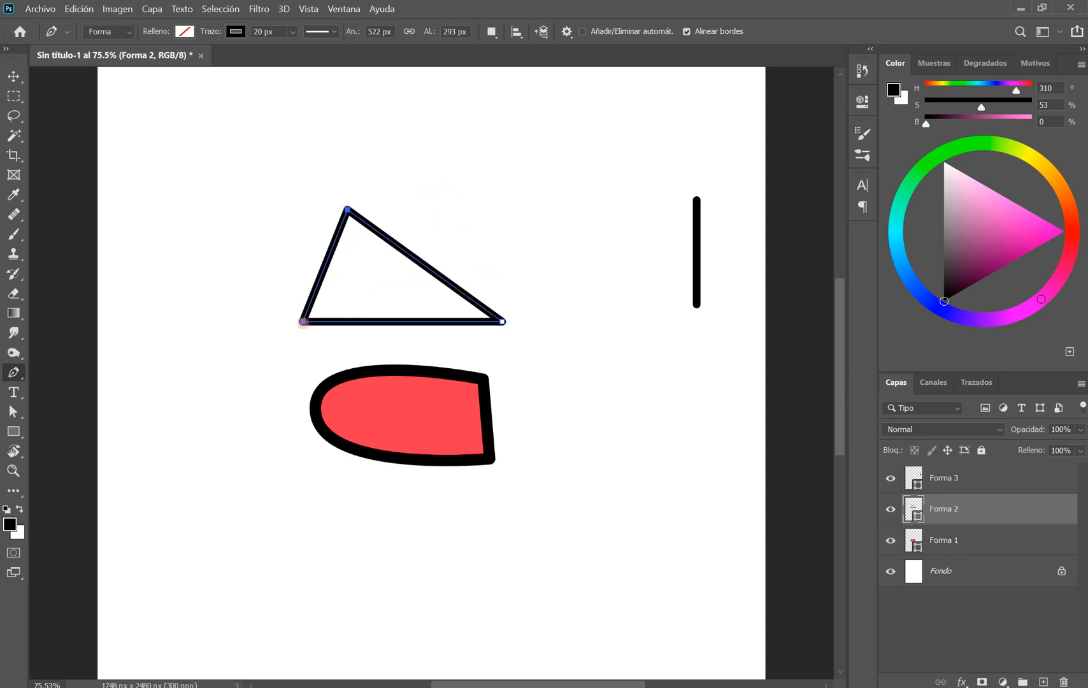
{"action": "left_click", "coordinate": [303, 322]}
{"action": "mouse_move", "coordinate": [304, 321]}
{"action": "left_mouse_down"}
{"action": "mouse_move", "coordinate": [374, 328]}
{"action": "mouse_move", "coordinate": [314, 310]}
{"action": "left_mouse_up"}
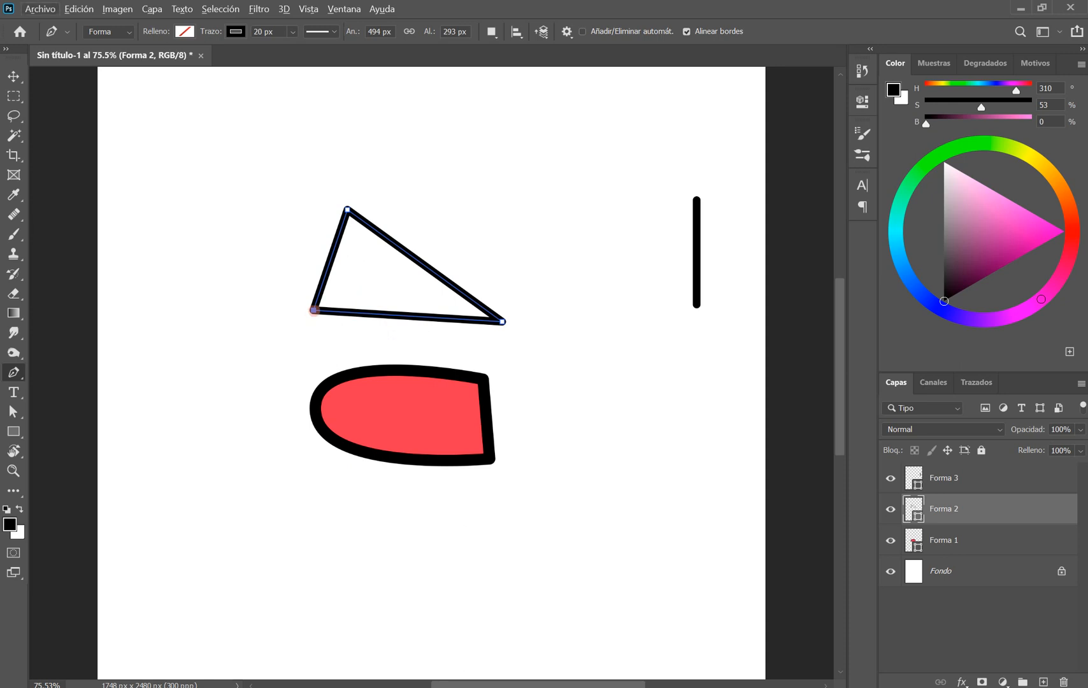
Step: Try curving the triangle's lower-left corner with the Pen tool active, and return it to a sharp corner
{"action": "left_click", "coordinate": [348, 210], "text": "ctrl+shift"}
{"action": "left_click", "coordinate": [314, 310], "text": "ctrl"}
{"action": "left_click_drag", "start_coordinate": [314, 310], "coordinate": [337, 354]}
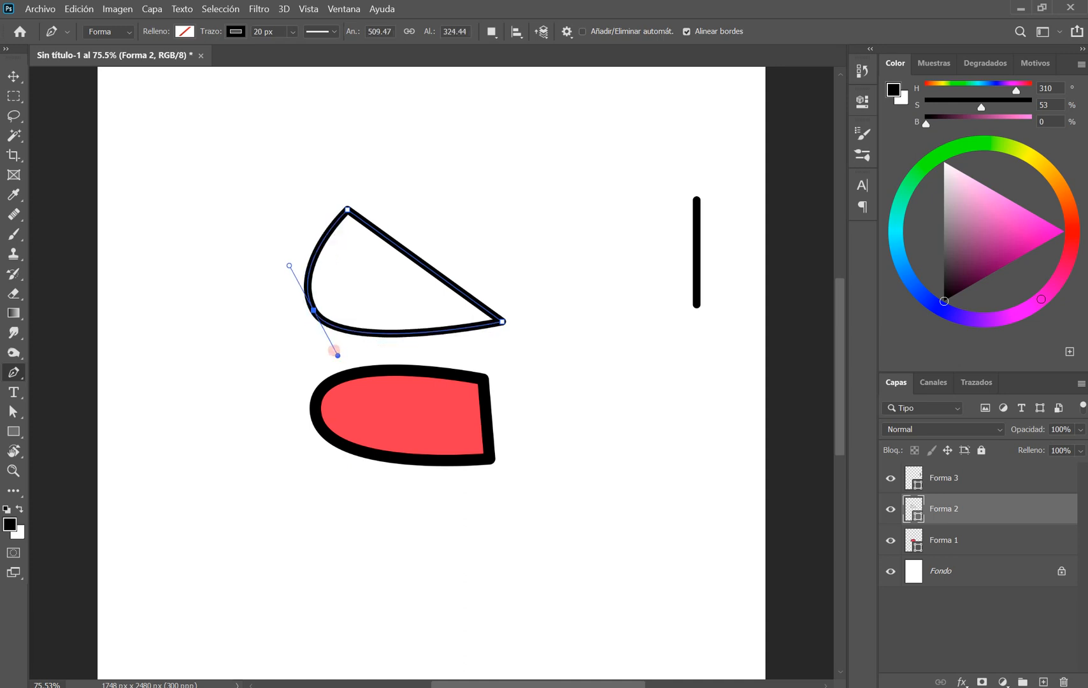
{"action": "left_click", "coordinate": [313, 311], "text": "alt"}
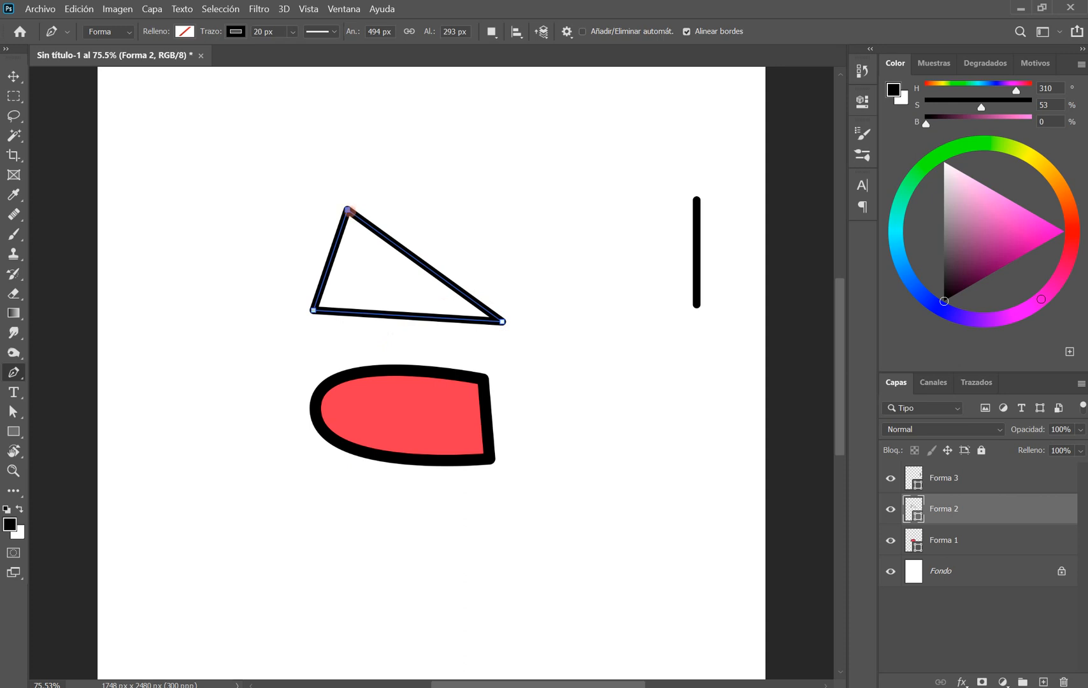
Step: Move the triangle's top anchor point back above the base, making it about 335 px high, and undo a separate curved point started beside it
{"action": "left_click_drag", "start_coordinate": [347, 209], "coordinate": [418, 194]}
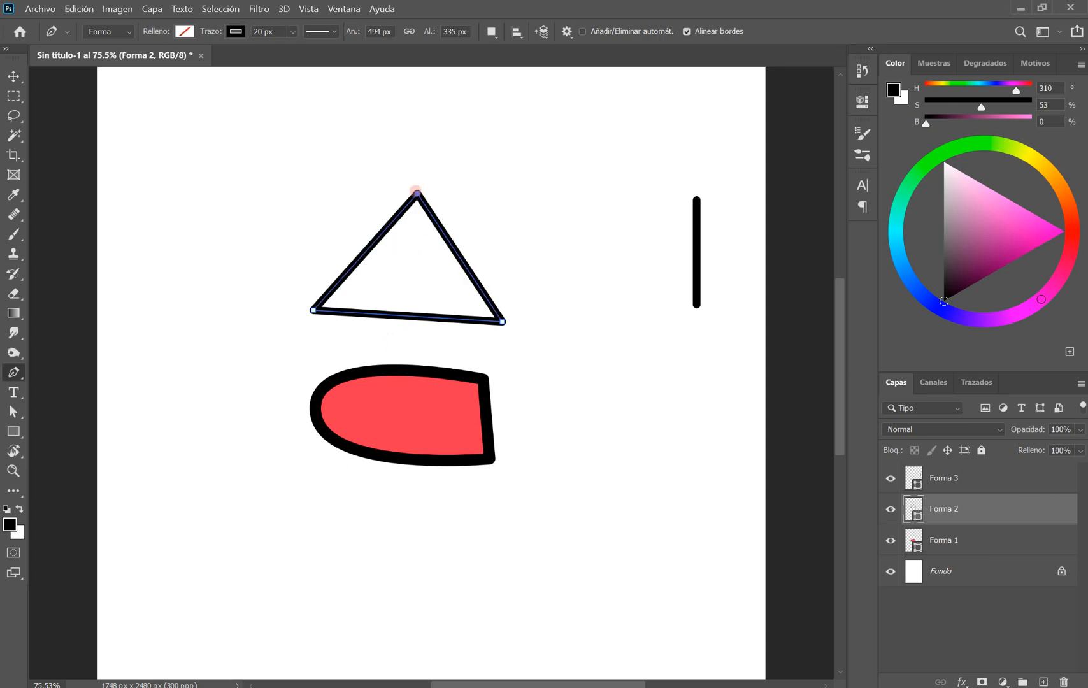
{"action": "left_click_drag", "start_coordinate": [471, 217], "coordinate": [492, 239]}
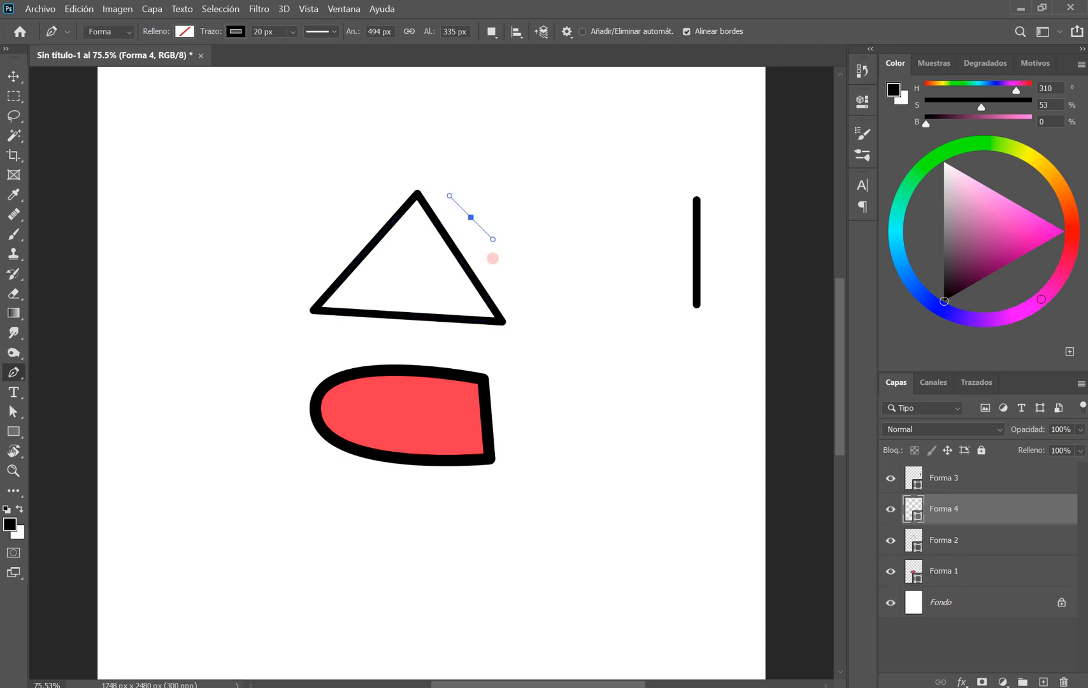
{"action": "key", "text": "ctrl+z"}
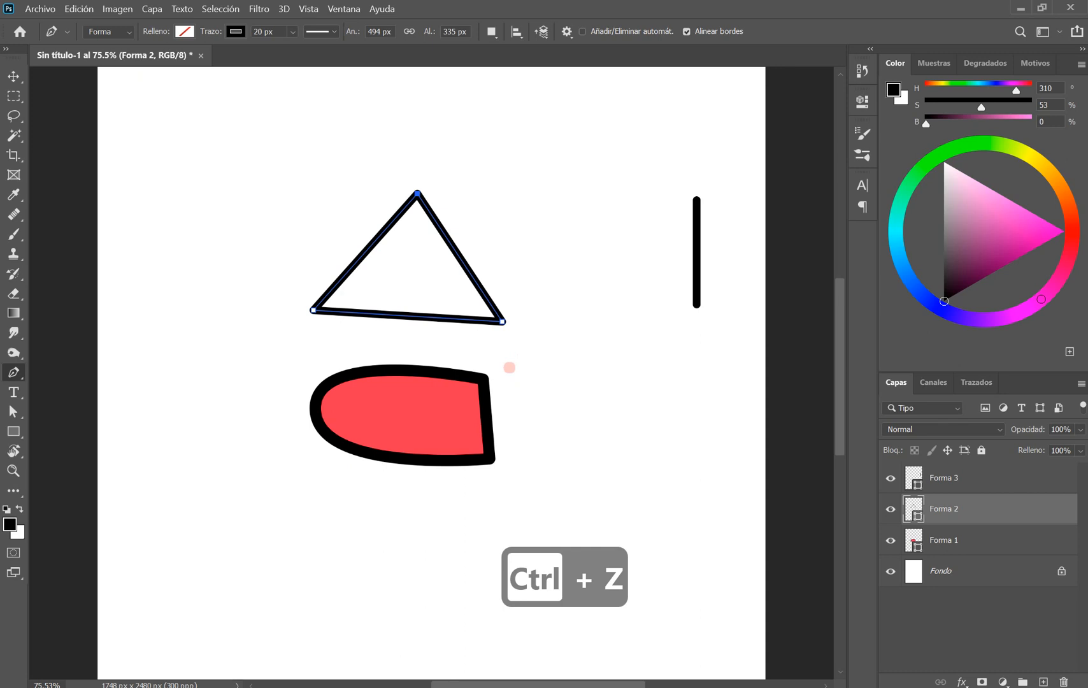
Step: Select all of the triangle's anchor points with the Direct Selection tool, and move the whole triangle slightly to the right
{"action": "left_click", "coordinate": [13, 411]}
{"action": "left_click_drag", "start_coordinate": [277, 165], "coordinate": [564, 353]}
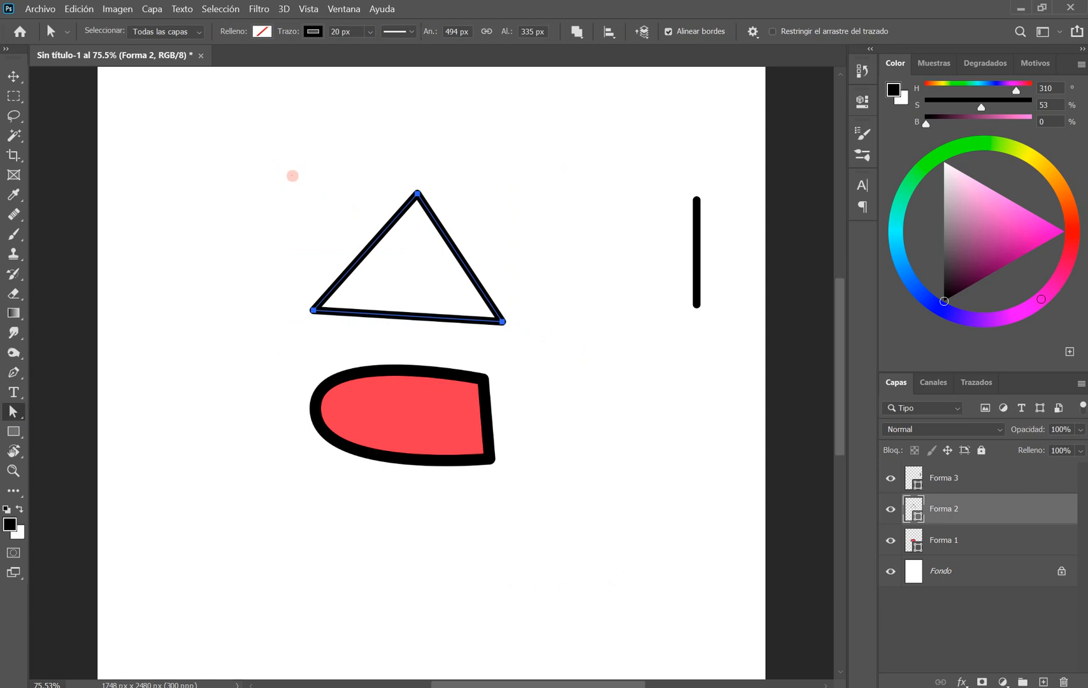
{"action": "left_click_drag", "start_coordinate": [291, 175], "coordinate": [544, 342]}
{"action": "left_click_drag", "start_coordinate": [281, 151], "coordinate": [533, 330]}
{"action": "left_click", "coordinate": [549, 288]}
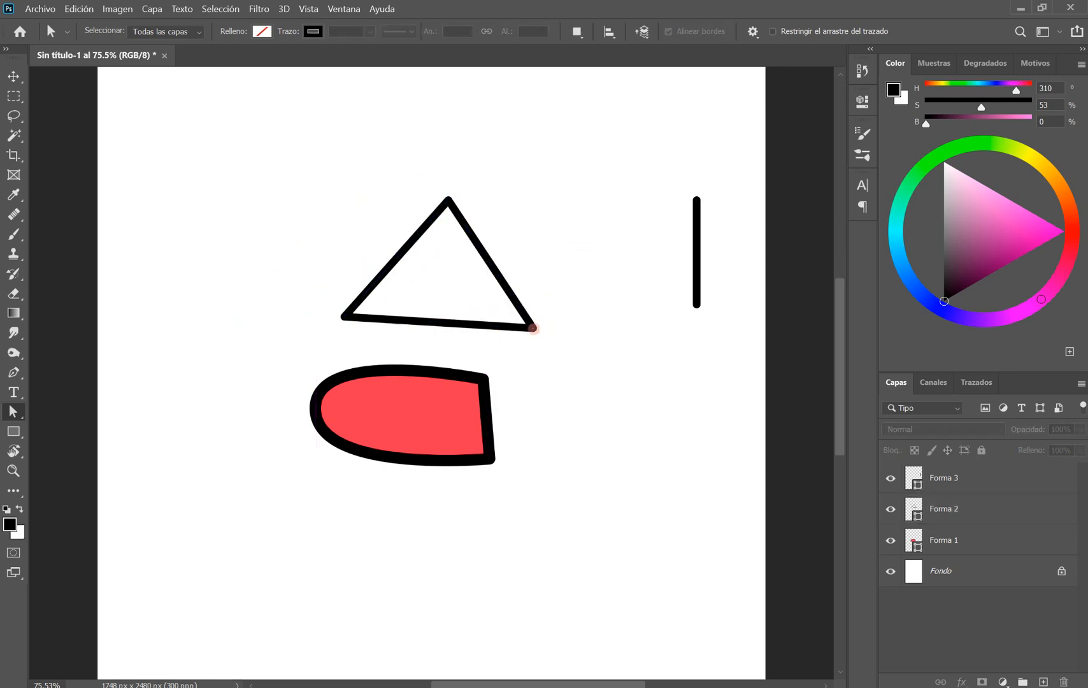
{"action": "left_click", "coordinate": [533, 328]}
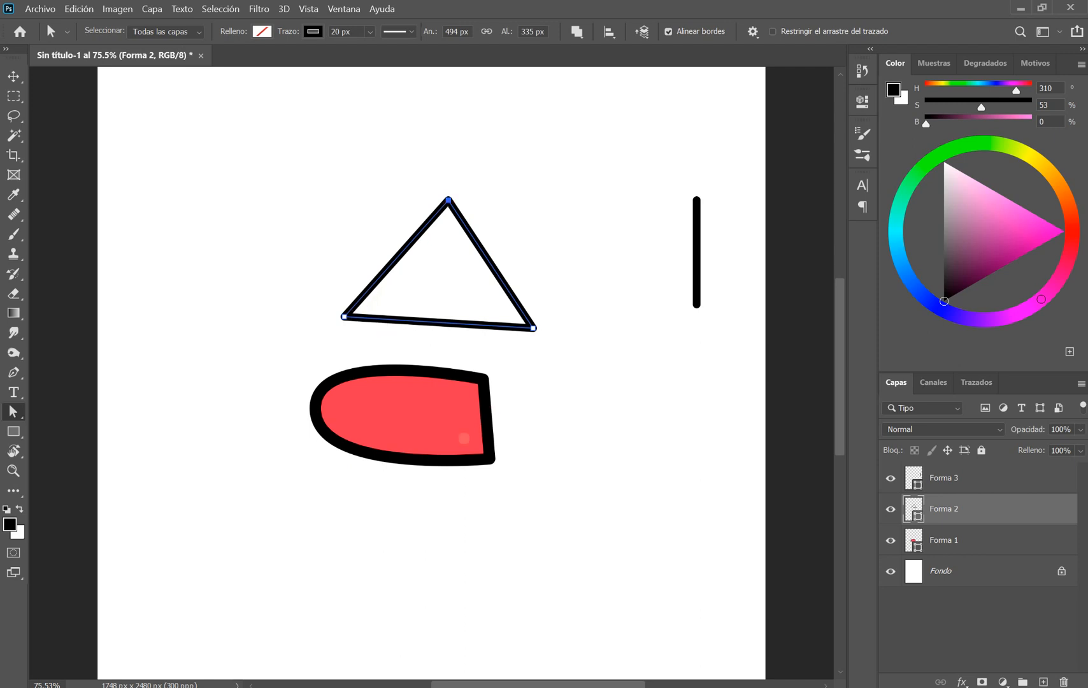
Step: Reshape the red figure into a crescent about 414 px high by lowering its bottom-middle and top-middle anchor points
{"action": "left_click", "coordinate": [400, 371]}
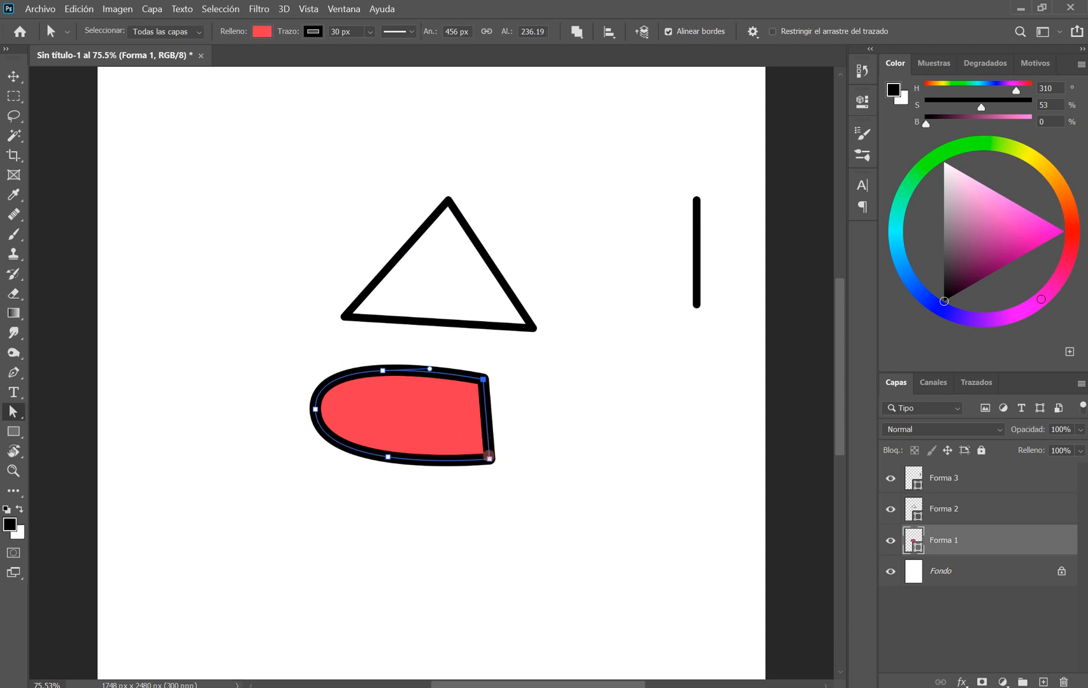
{"action": "left_click_drag", "start_coordinate": [389, 457], "coordinate": [386, 538]}
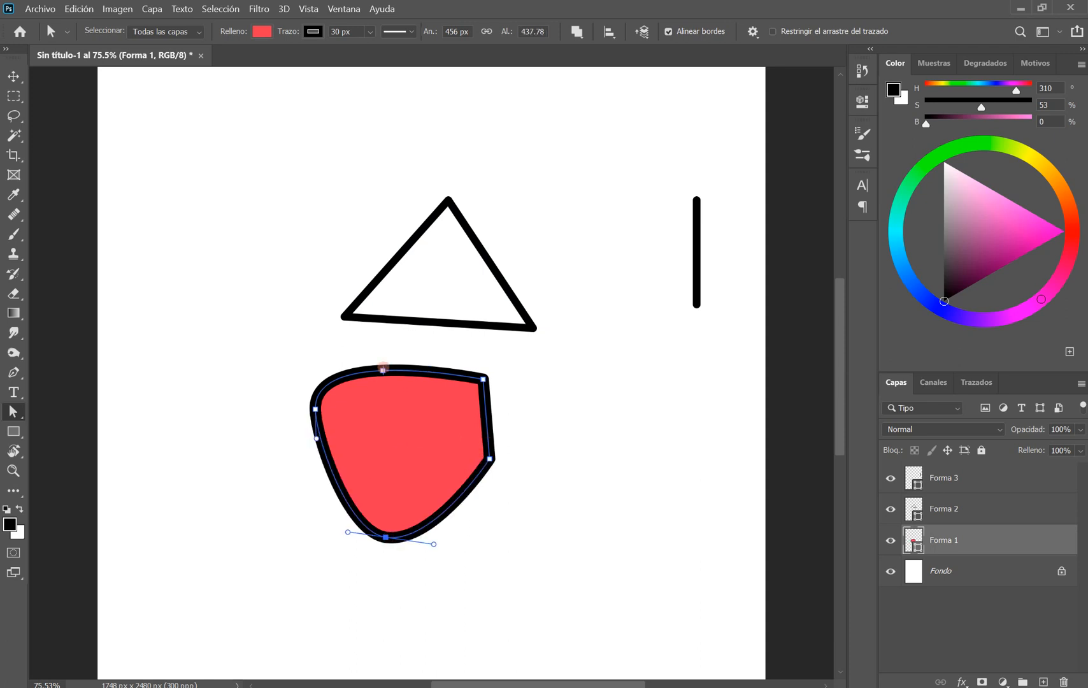
{"action": "left_click_drag", "start_coordinate": [383, 368], "coordinate": [390, 462]}
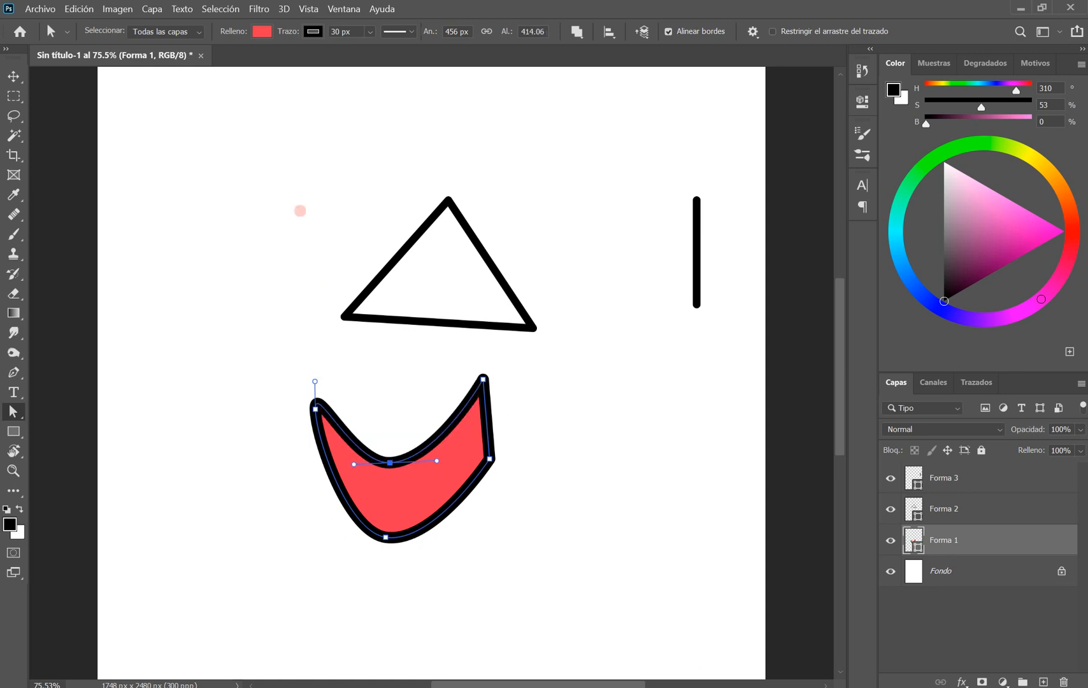
Step: Give the triangle a crimson-red fill and remove its black stroke, and deselect it
{"action": "left_click_drag", "start_coordinate": [300, 210], "coordinate": [542, 337]}
{"action": "left_click", "coordinate": [261, 31]}
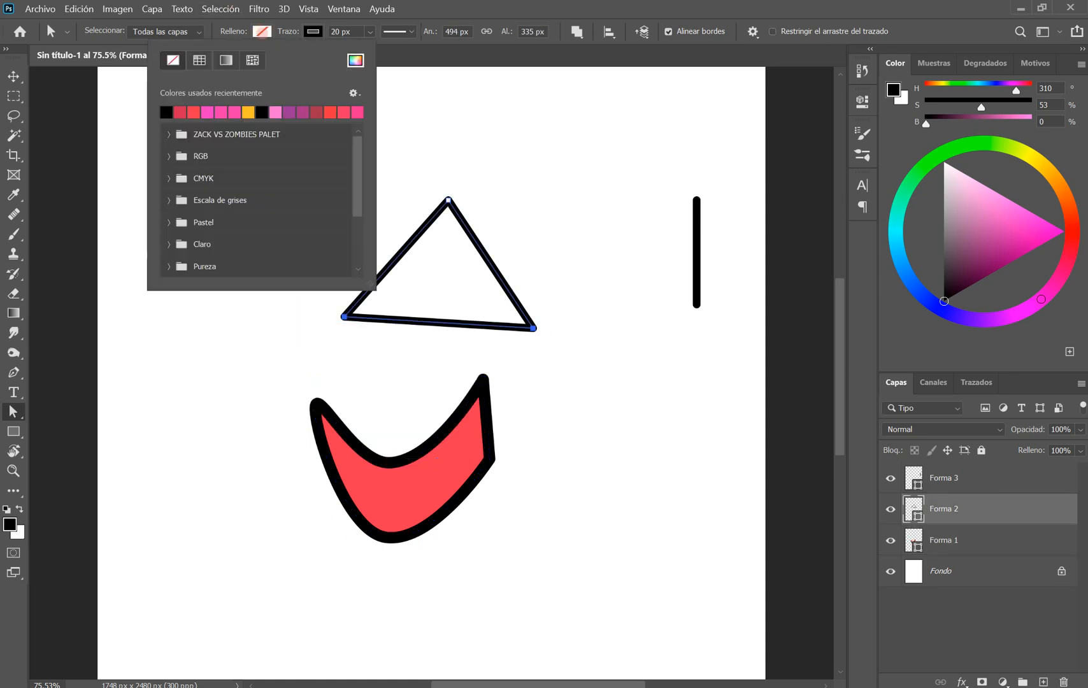
{"action": "left_click", "coordinate": [181, 112]}
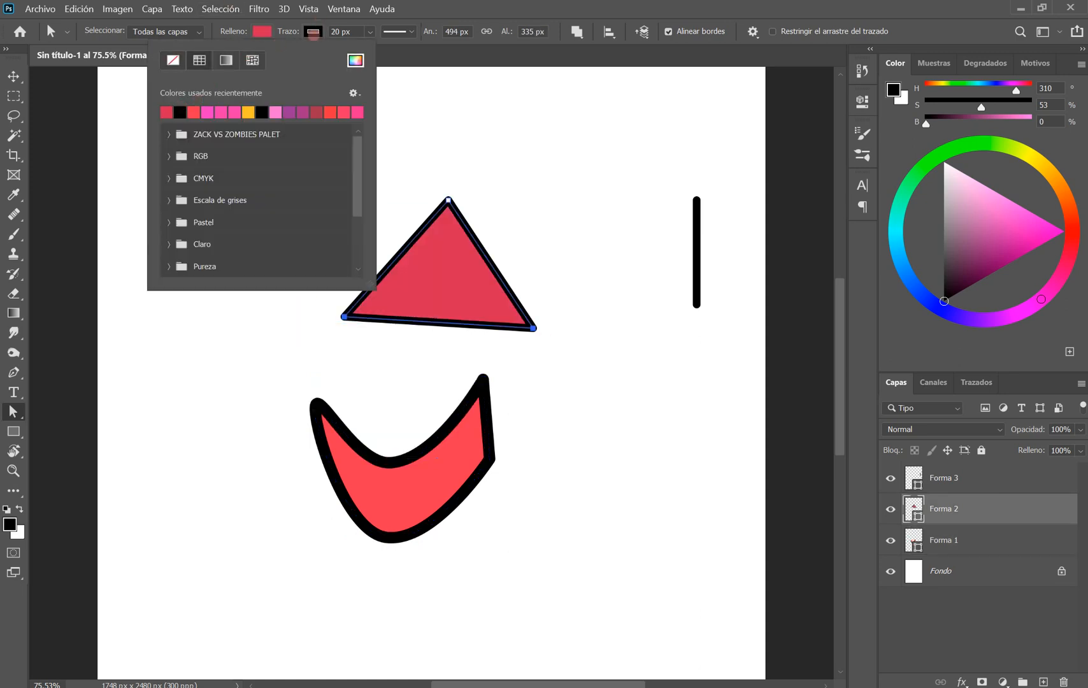
{"action": "left_click", "coordinate": [313, 31]}
{"action": "left_click", "coordinate": [313, 31]}
{"action": "left_click", "coordinate": [223, 60]}
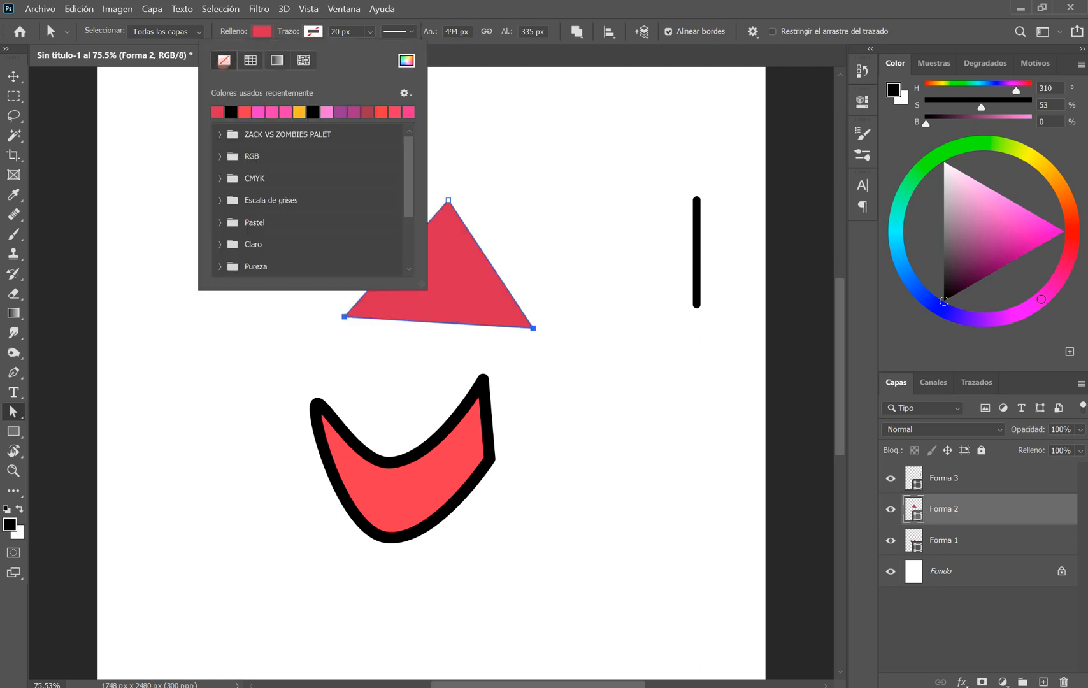
{"action": "left_click", "coordinate": [477, 58]}
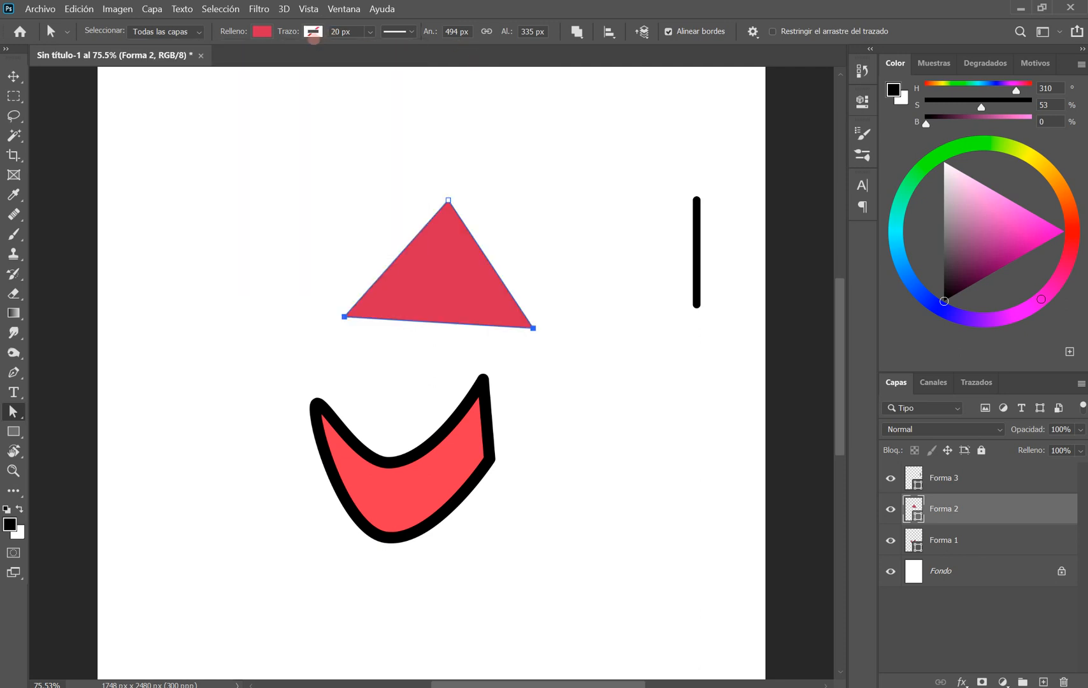
{"action": "left_click", "coordinate": [744, 268]}
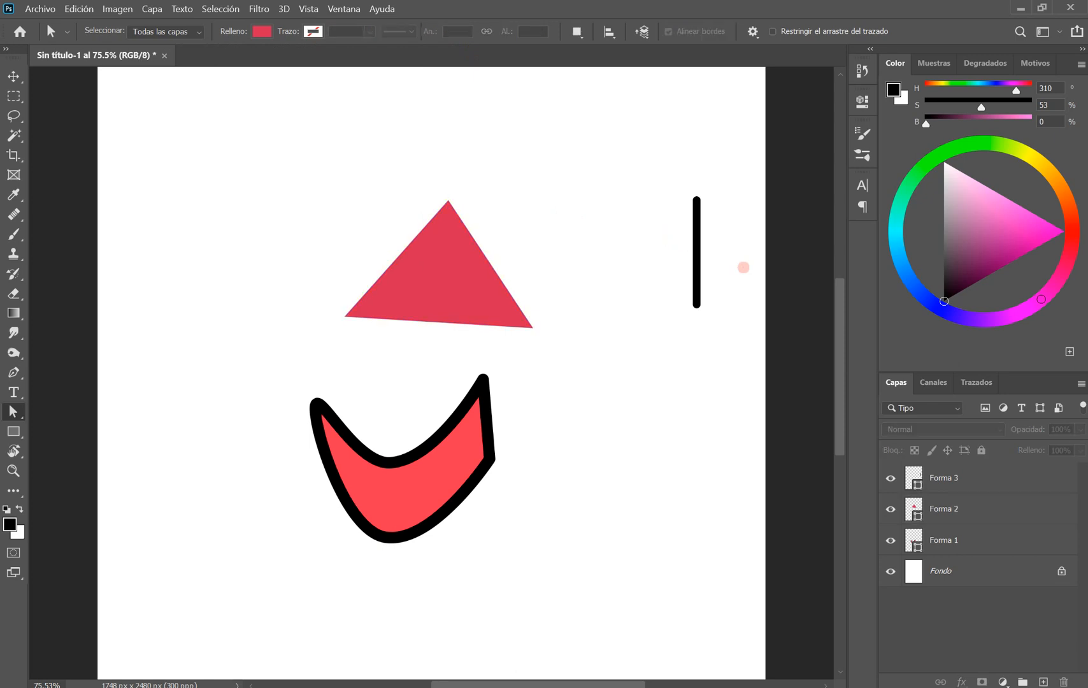
Step: Delete the three shape layers Forma 1, Forma 2 and Forma 3, keeping only the background
{"action": "left_click", "coordinate": [959, 488]}
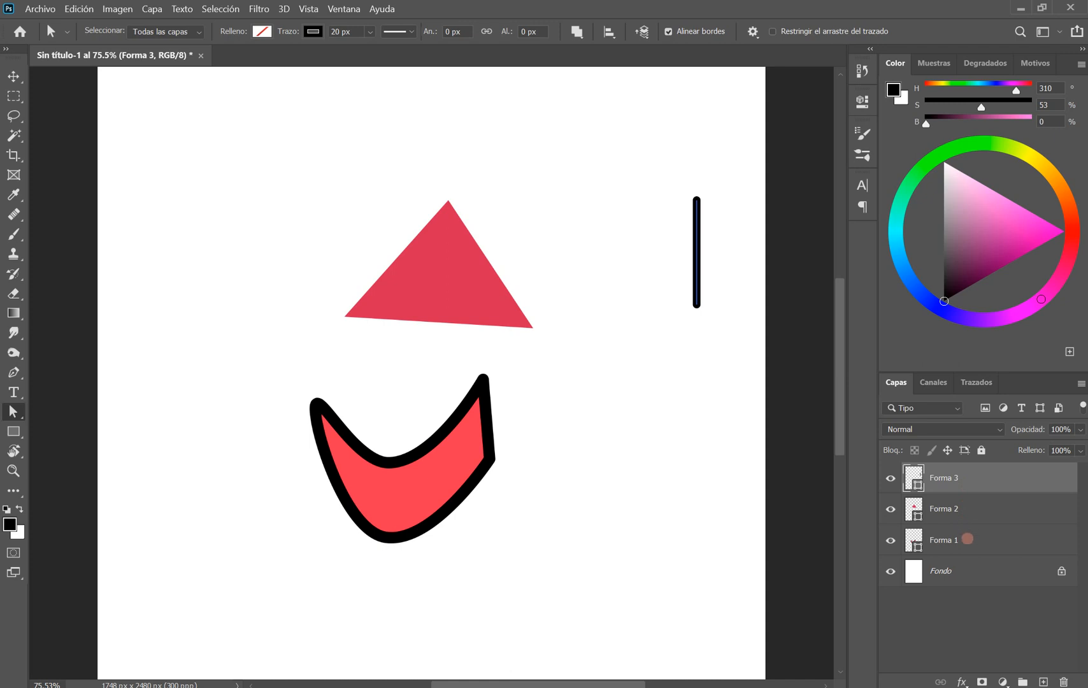
{"action": "left_click", "coordinate": [944, 540], "text": "shift"}
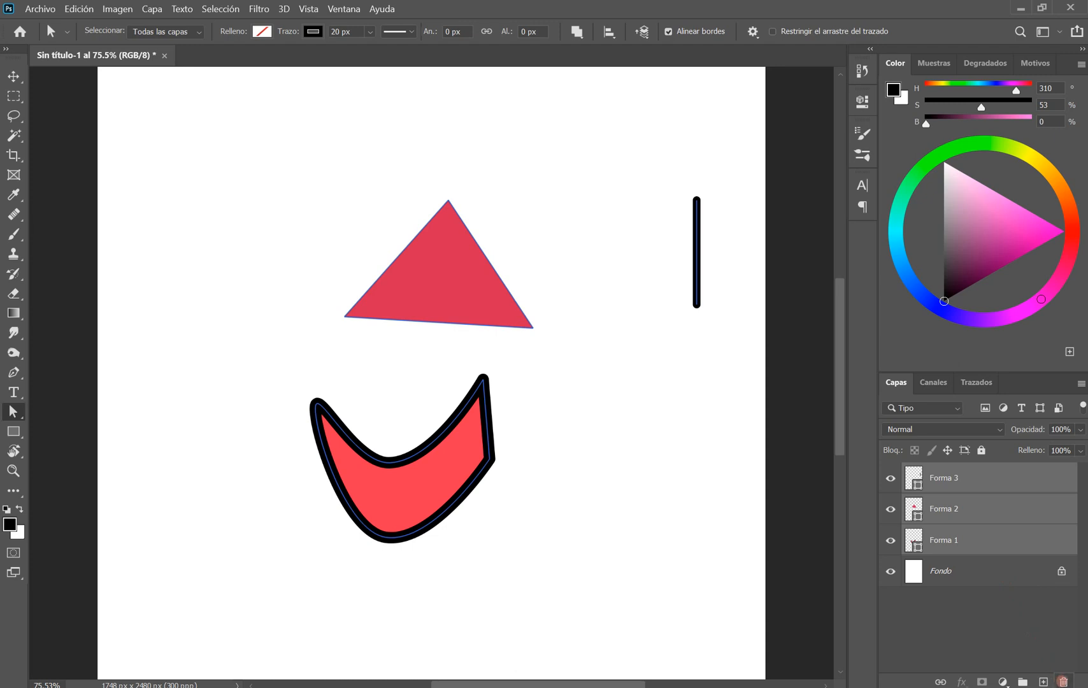
{"action": "left_click", "coordinate": [1063, 681]}
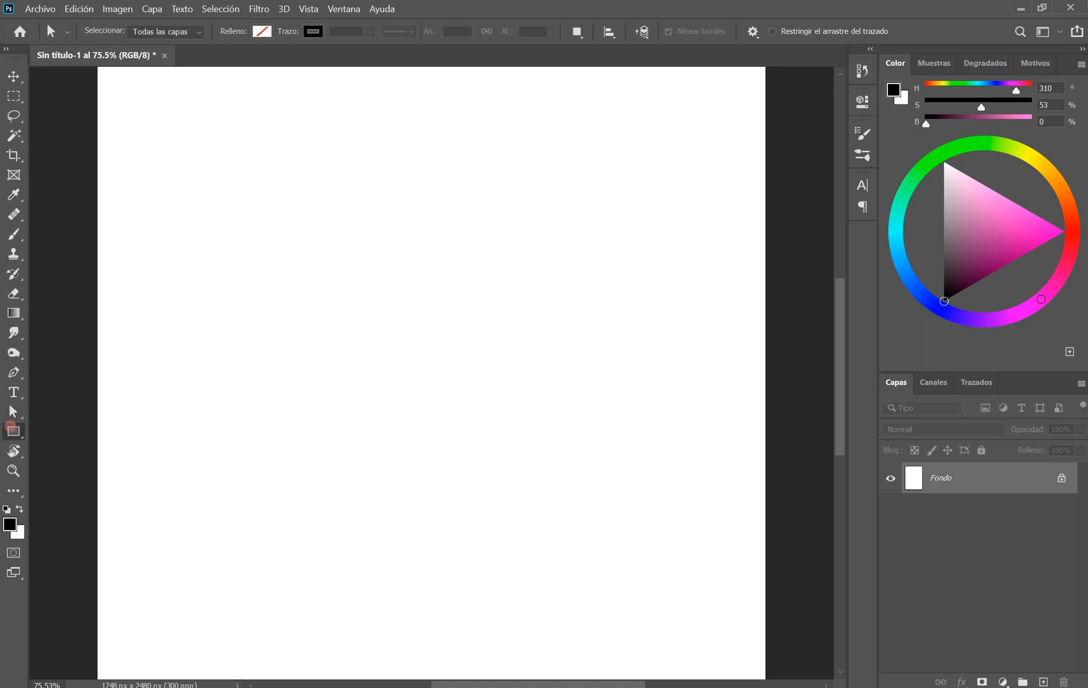
Step: Draw an unfilled square about 685 by 689 px with a 30 px black stroke, and add an anchor point midway on its left side
{"action": "left_click", "coordinate": [14, 432]}
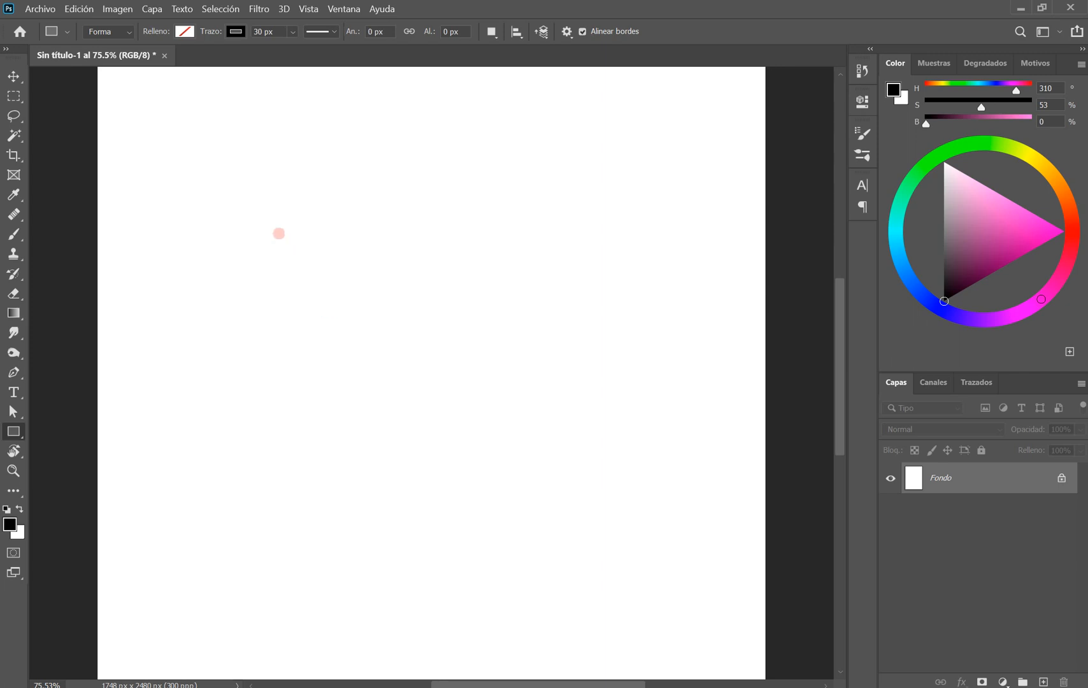
{"action": "left_click_drag", "start_coordinate": [279, 233], "coordinate": [541, 496]}
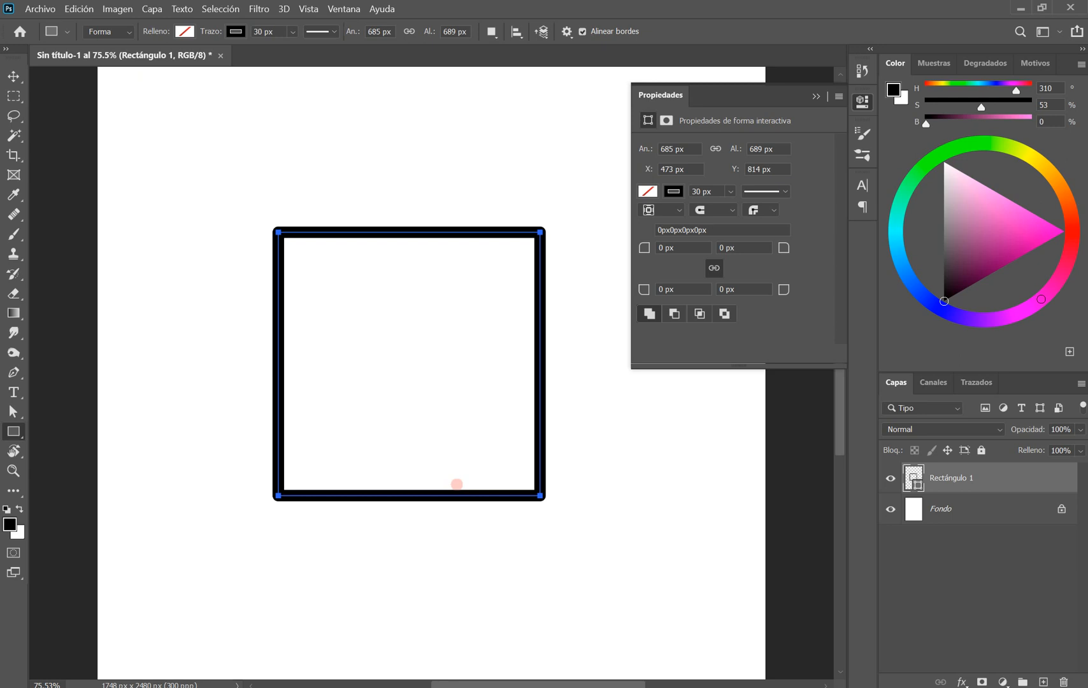
{"action": "left_click", "coordinate": [14, 373]}
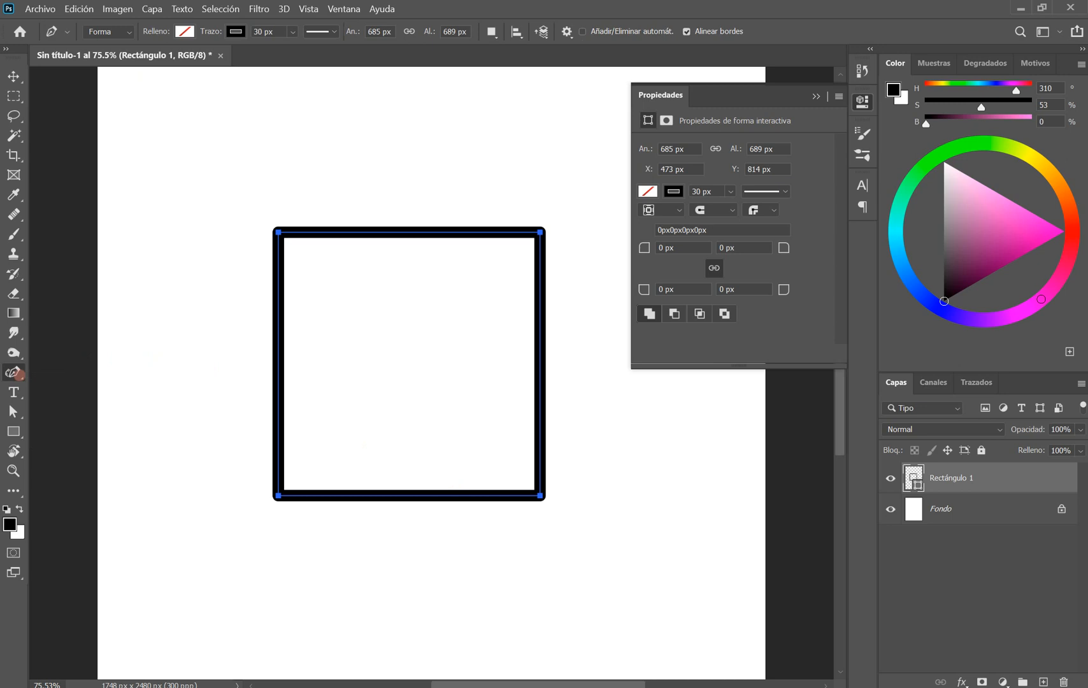
{"action": "right_click", "coordinate": [13, 372]}
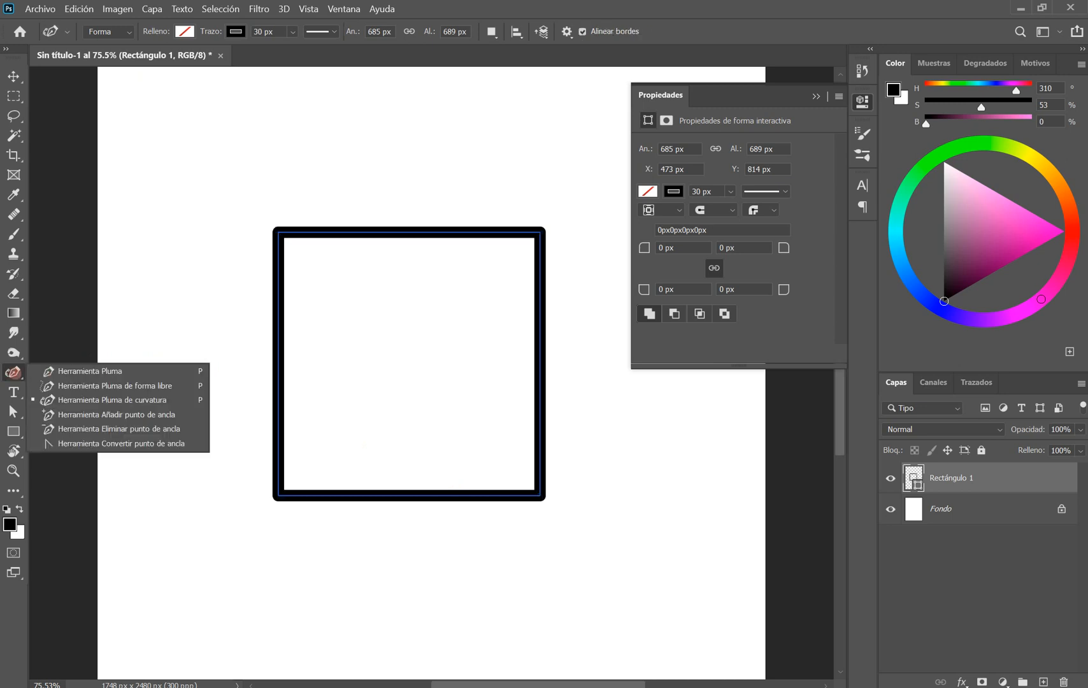
{"action": "left_click", "coordinate": [115, 414]}
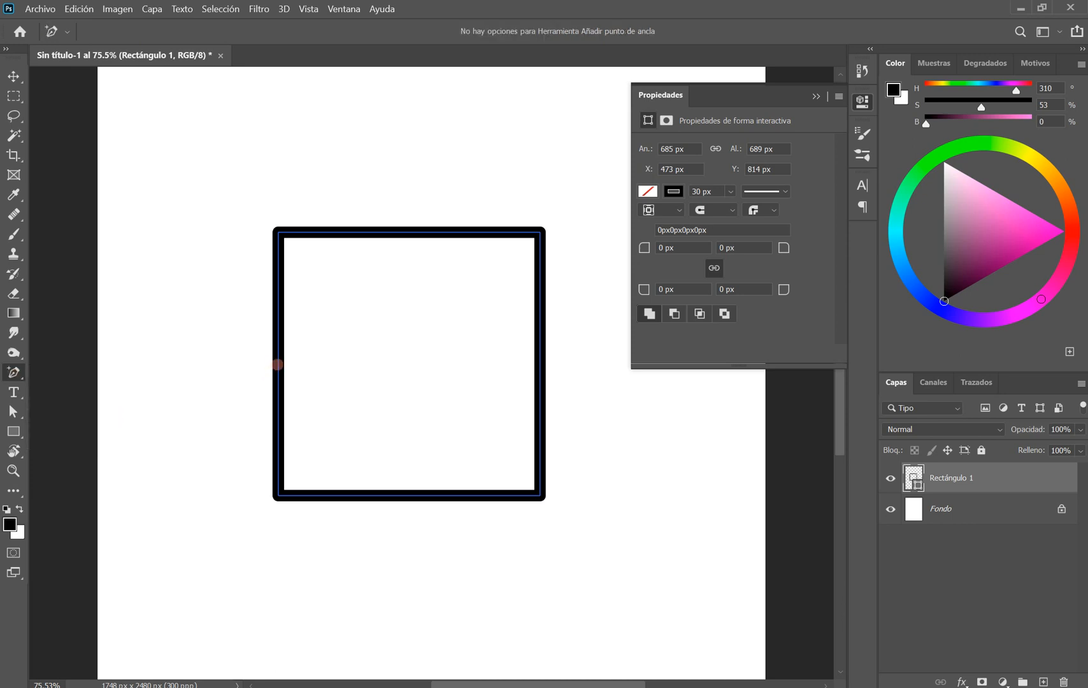
{"action": "left_click", "coordinate": [278, 362]}
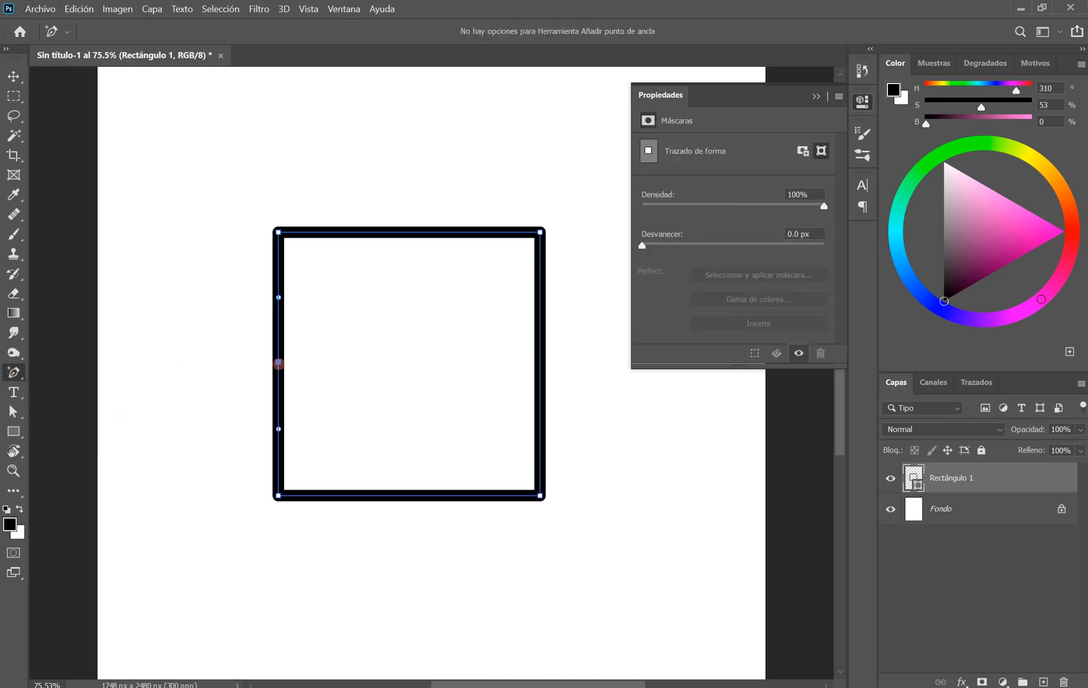
Step: Pull the square's left-middle anchor point outward to curve that side, and undo the reshaping
{"action": "left_click_drag", "start_coordinate": [279, 362], "coordinate": [245, 366]}
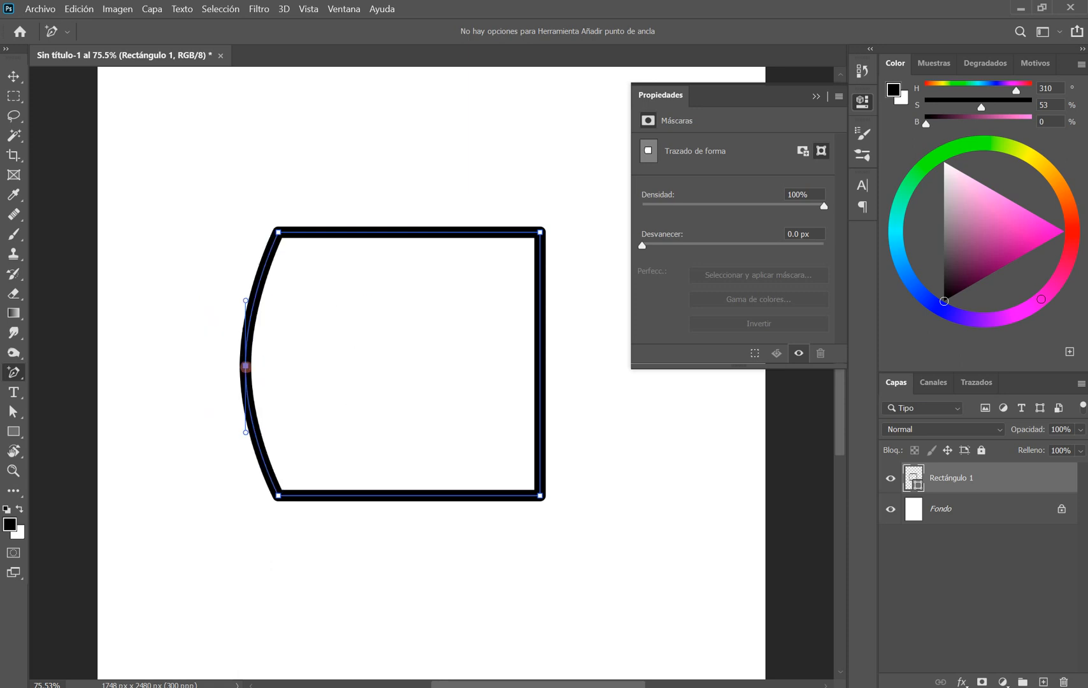
{"action": "key", "text": "ctrl+z"}
{"action": "key", "text": "ctrl+z"}
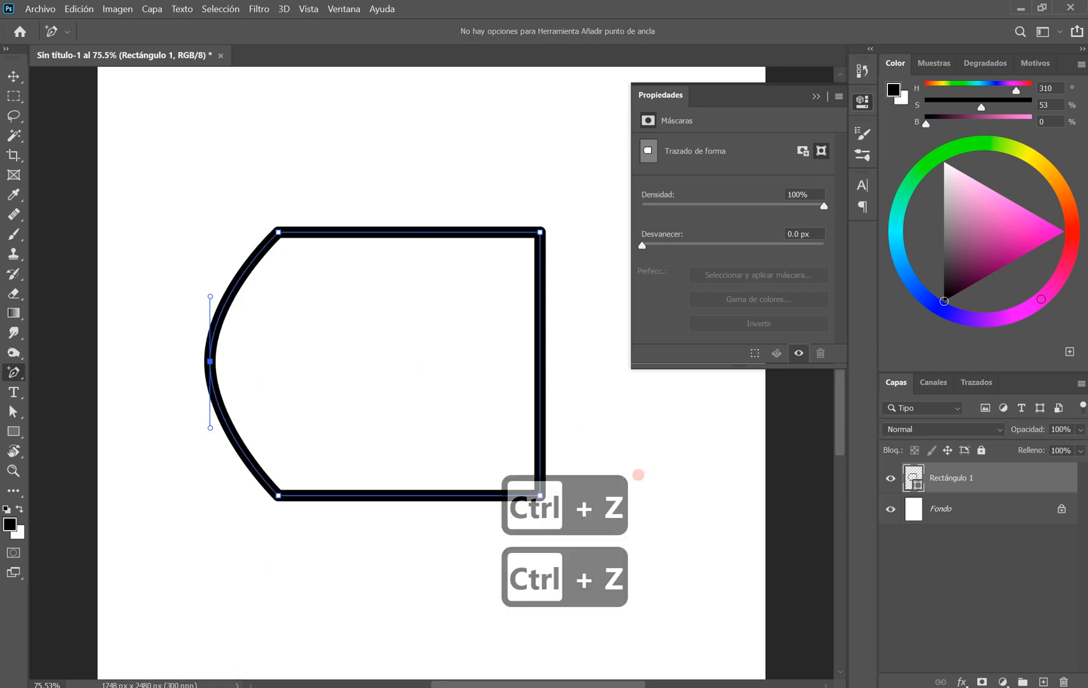
{"action": "key", "text": "ctrl+z"}
Step: Delete the square's layer and add a new empty layer above the background
{"action": "left_click", "coordinate": [13, 432]}
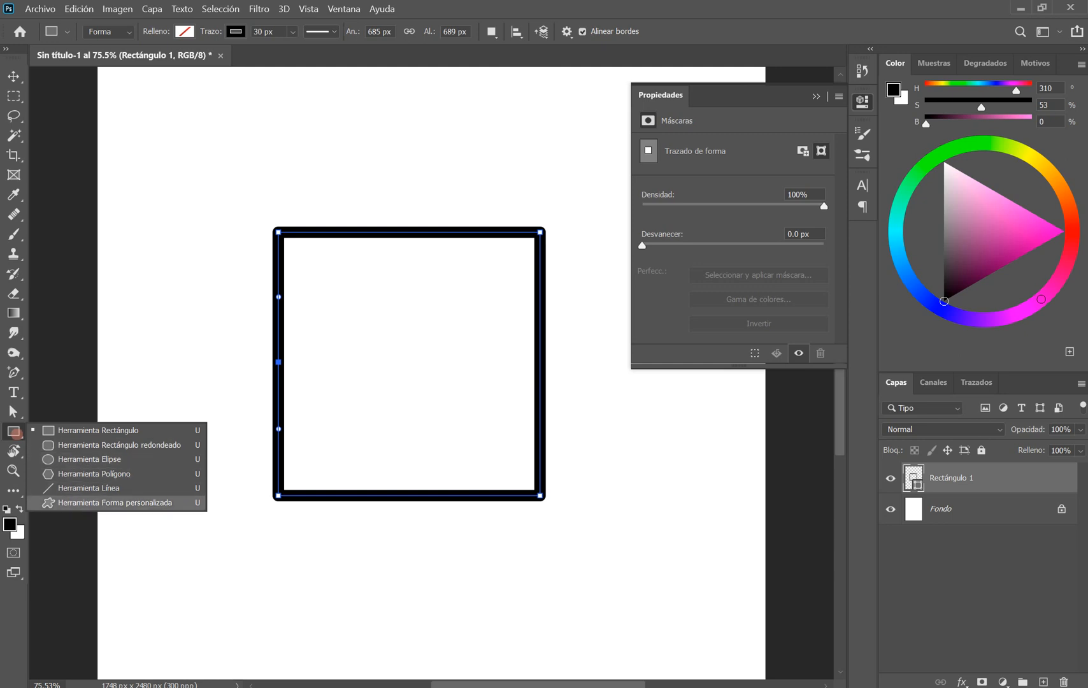
{"action": "left_click", "coordinate": [109, 503]}
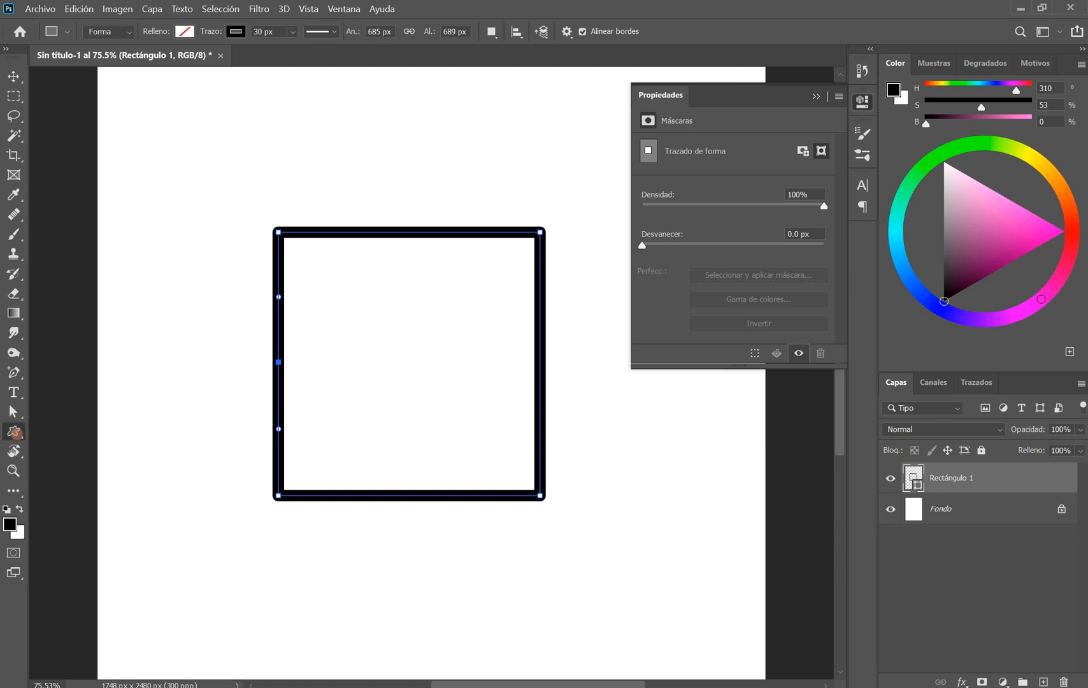
{"action": "left_click", "coordinate": [1064, 682]}
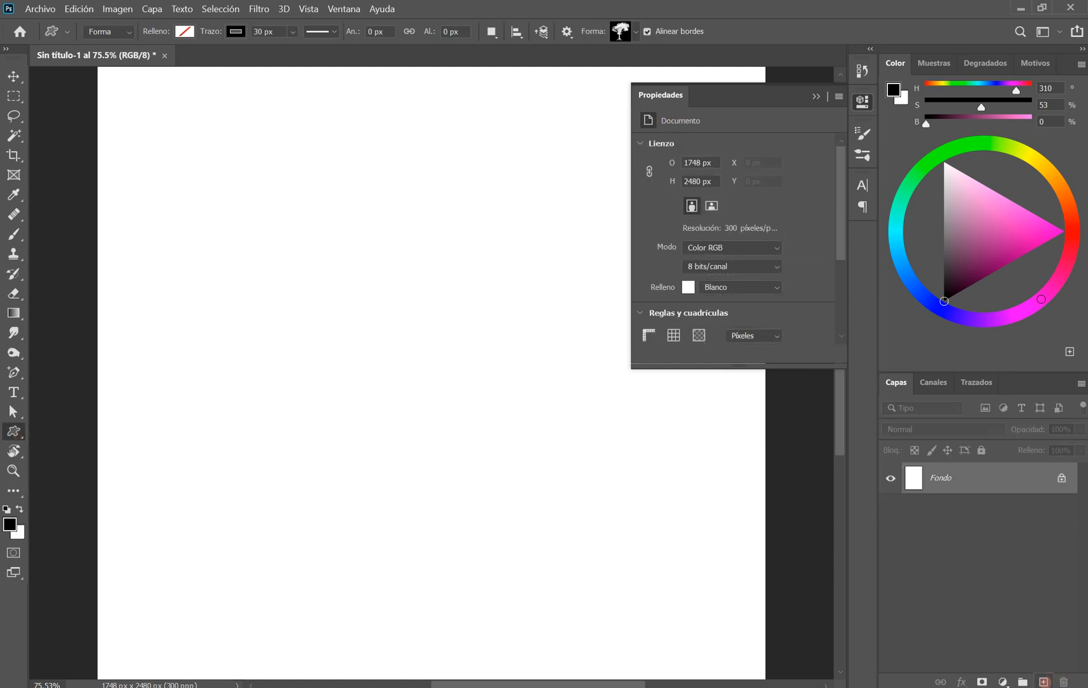
{"action": "left_click", "coordinate": [1045, 681]}
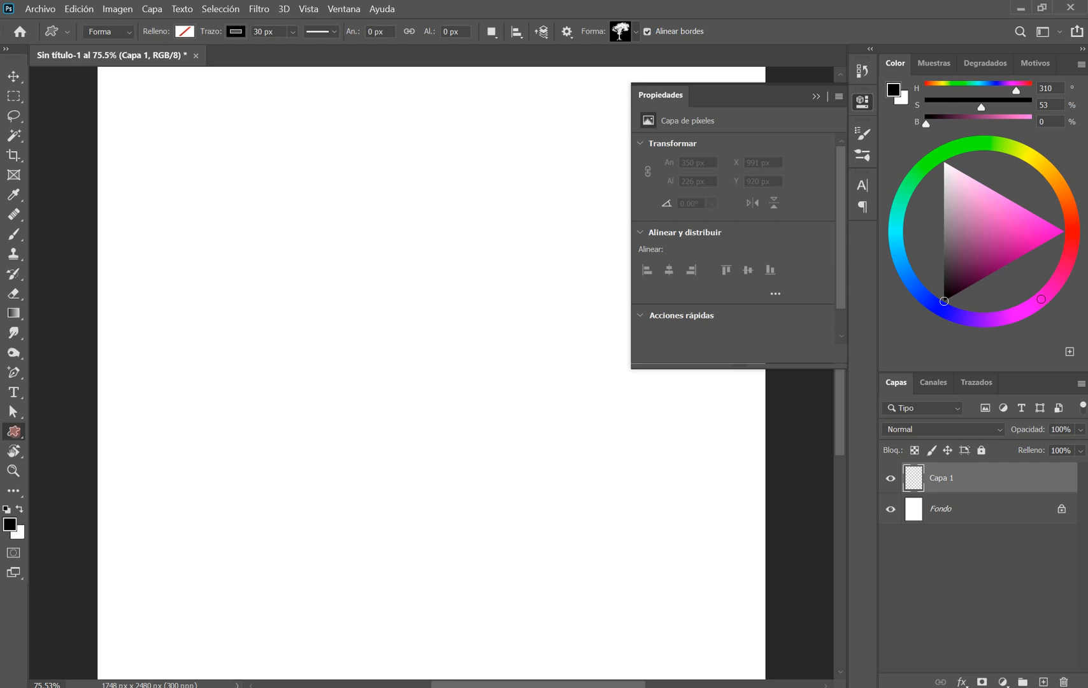
{"action": "right_click", "coordinate": [14, 432]}
{"action": "left_click", "coordinate": [76, 430]}
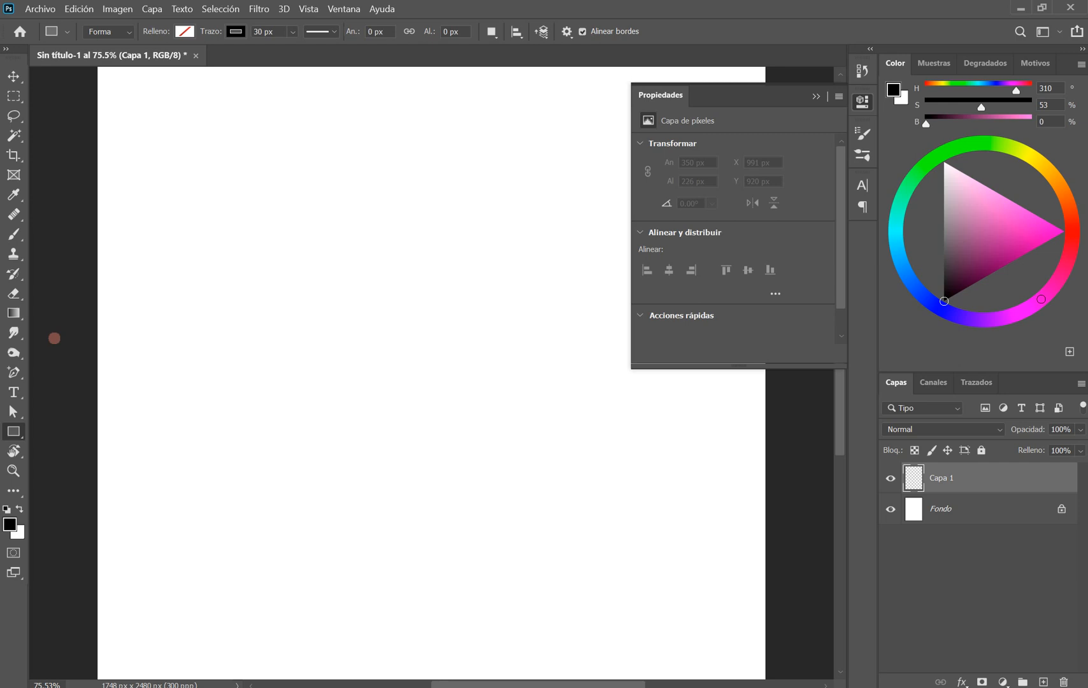
Step: Paint a circle, a triangle and a square side by side on the new layer with a black 42 px brush
{"action": "left_click", "coordinate": [14, 234]}
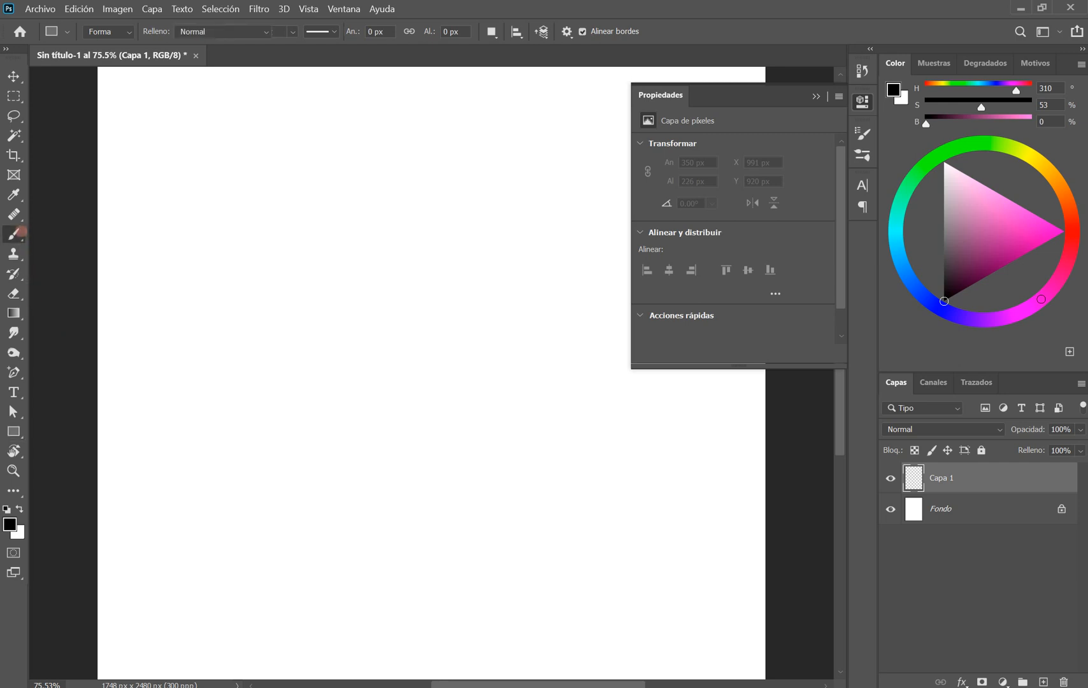
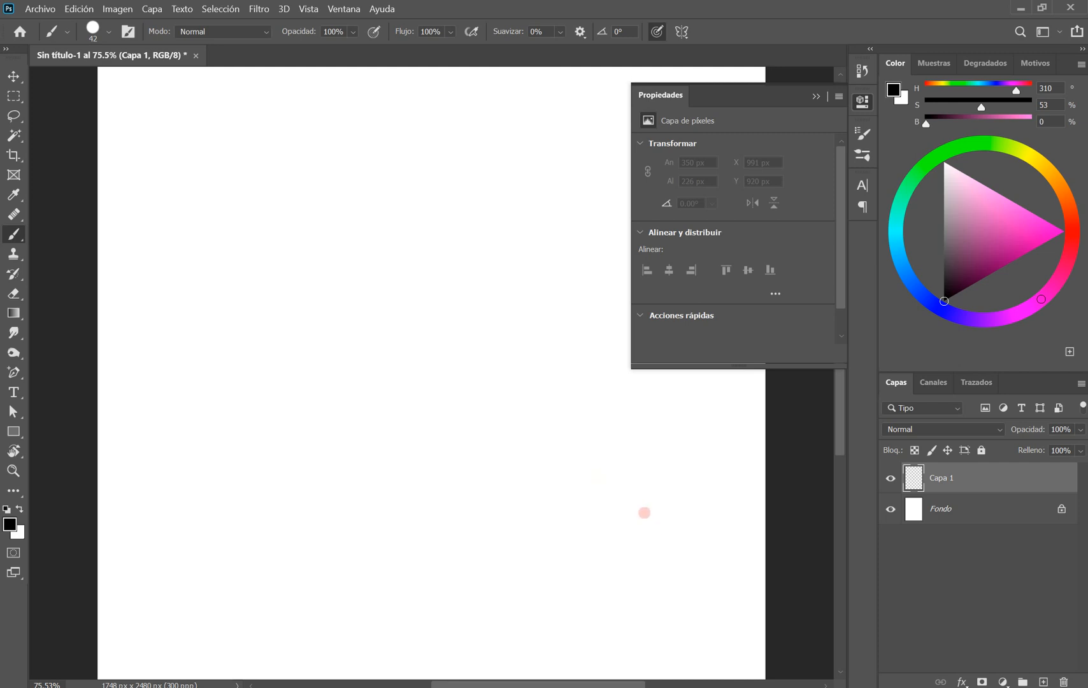
{"action": "mouse_move", "coordinate": [272, 224]}
{"action": "left_mouse_down"}
{"action": "mouse_move", "coordinate": [311, 280]}
{"action": "mouse_move", "coordinate": [258, 241]}
{"action": "left_mouse_up"}
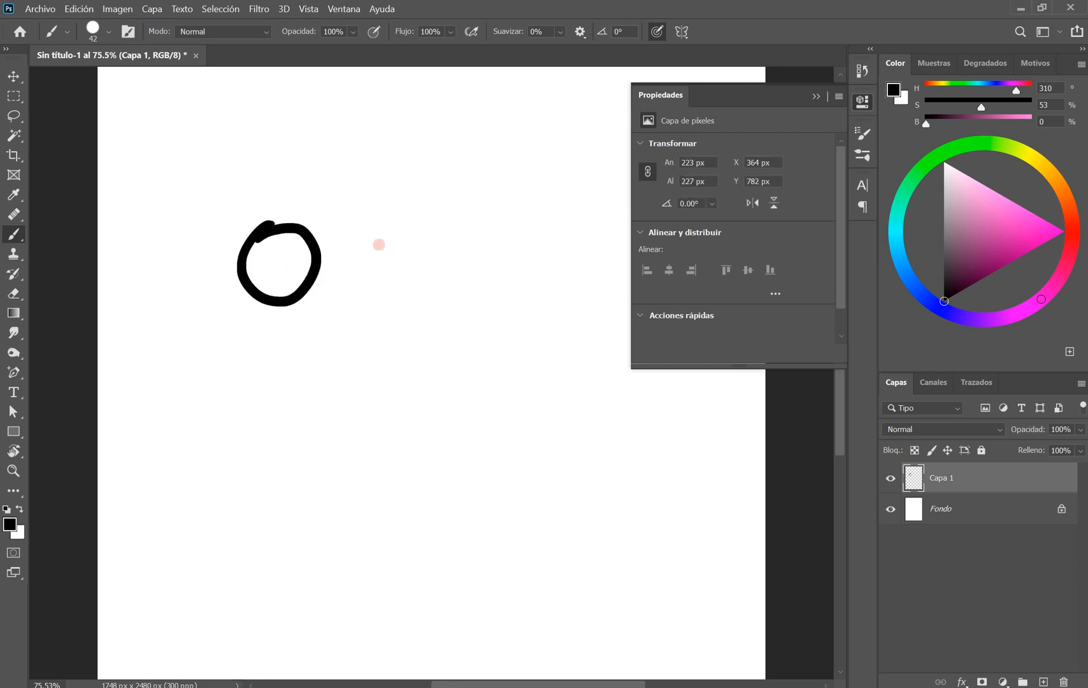
{"action": "mouse_move", "coordinate": [391, 214]}
{"action": "left_mouse_down"}
{"action": "mouse_move", "coordinate": [347, 311]}
{"action": "mouse_move", "coordinate": [420, 306]}
{"action": "mouse_move", "coordinate": [392, 214]}
{"action": "mouse_move", "coordinate": [425, 308]}
{"action": "left_mouse_up"}
{"action": "mouse_move", "coordinate": [476, 219]}
{"action": "left_mouse_down"}
{"action": "mouse_move", "coordinate": [478, 294]}
{"action": "mouse_move", "coordinate": [540, 306]}
{"action": "left_mouse_up"}
{"action": "mouse_move", "coordinate": [477, 221]}
{"action": "left_mouse_down"}
{"action": "mouse_move", "coordinate": [555, 225]}
{"action": "mouse_move", "coordinate": [550, 305]}
{"action": "left_mouse_up"}
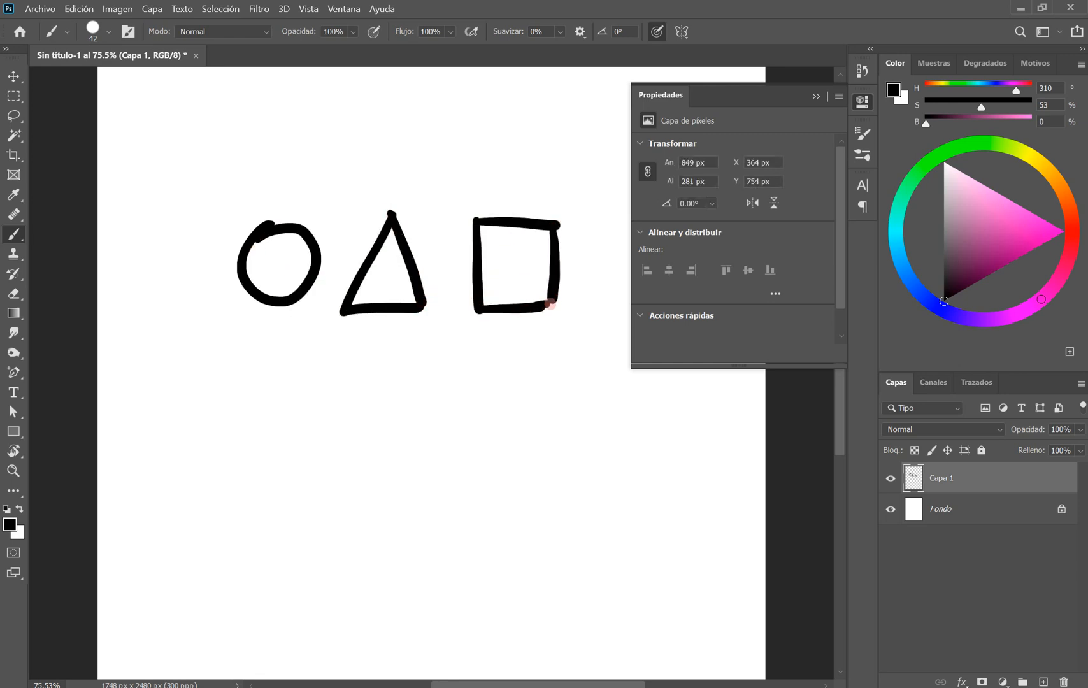
Step: Paint three arrows above the figures, pointing down at the circle, the triangle and the square
{"action": "mouse_move", "coordinate": [315, 136]}
{"action": "left_mouse_down"}
{"action": "mouse_move", "coordinate": [302, 183]}
{"action": "mouse_move", "coordinate": [326, 169]}
{"action": "left_mouse_up"}
{"action": "left_click_drag", "start_coordinate": [366, 119], "coordinate": [380, 173]}
{"action": "left_click_drag", "start_coordinate": [360, 144], "coordinate": [391, 150]}
{"action": "left_click_drag", "start_coordinate": [465, 125], "coordinate": [491, 177]}
{"action": "left_click_drag", "start_coordinate": [466, 158], "coordinate": [495, 159]}
Step: Paint an arrow pointing up at the circle and handwrite "Amables", "Suaves" and "Inmensas" beneath it
{"action": "key", "text": "space"}
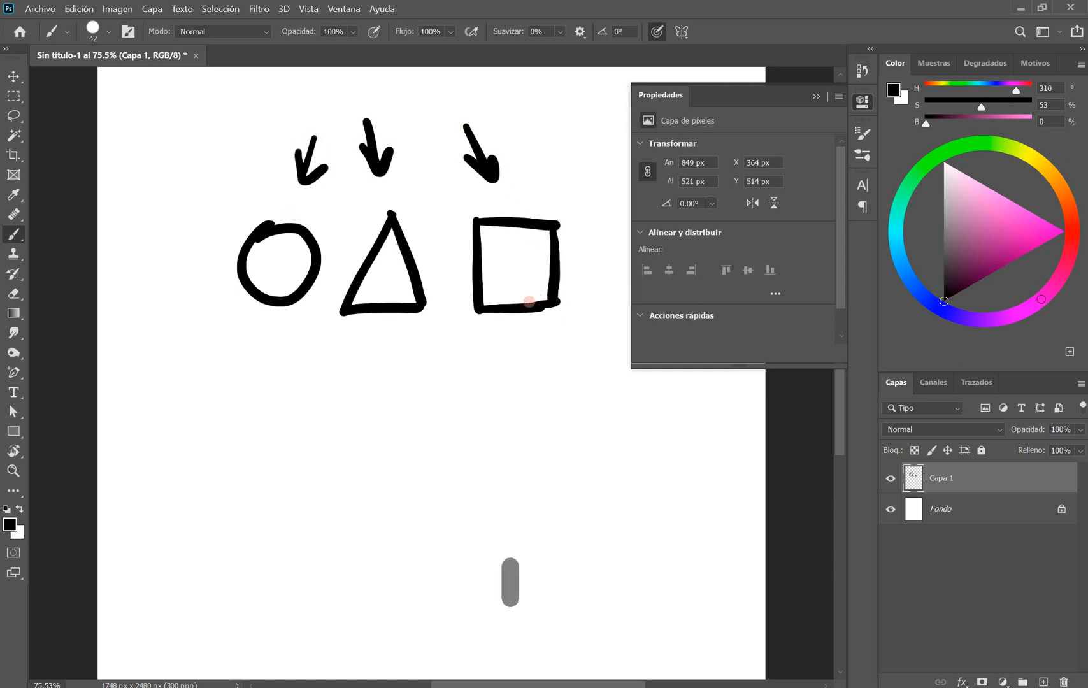
{"action": "mouse_move", "coordinate": [528, 301]}
{"action": "left_mouse_down"}
{"action": "mouse_move", "coordinate": [484, 330]}
{"action": "mouse_move", "coordinate": [508, 306]}
{"action": "left_mouse_up"}
{"action": "left_click_drag", "start_coordinate": [362, 408], "coordinate": [359, 394]}
{"action": "mouse_move", "coordinate": [193, 336]}
{"action": "left_mouse_down"}
{"action": "mouse_move", "coordinate": [211, 312]}
{"action": "mouse_move", "coordinate": [226, 330]}
{"action": "left_mouse_up"}
{"action": "mouse_move", "coordinate": [141, 358]}
{"action": "left_mouse_down"}
{"action": "mouse_move", "coordinate": [186, 364]}
{"action": "mouse_move", "coordinate": [196, 374]}
{"action": "mouse_move", "coordinate": [212, 350]}
{"action": "mouse_move", "coordinate": [254, 366]}
{"action": "left_mouse_up"}
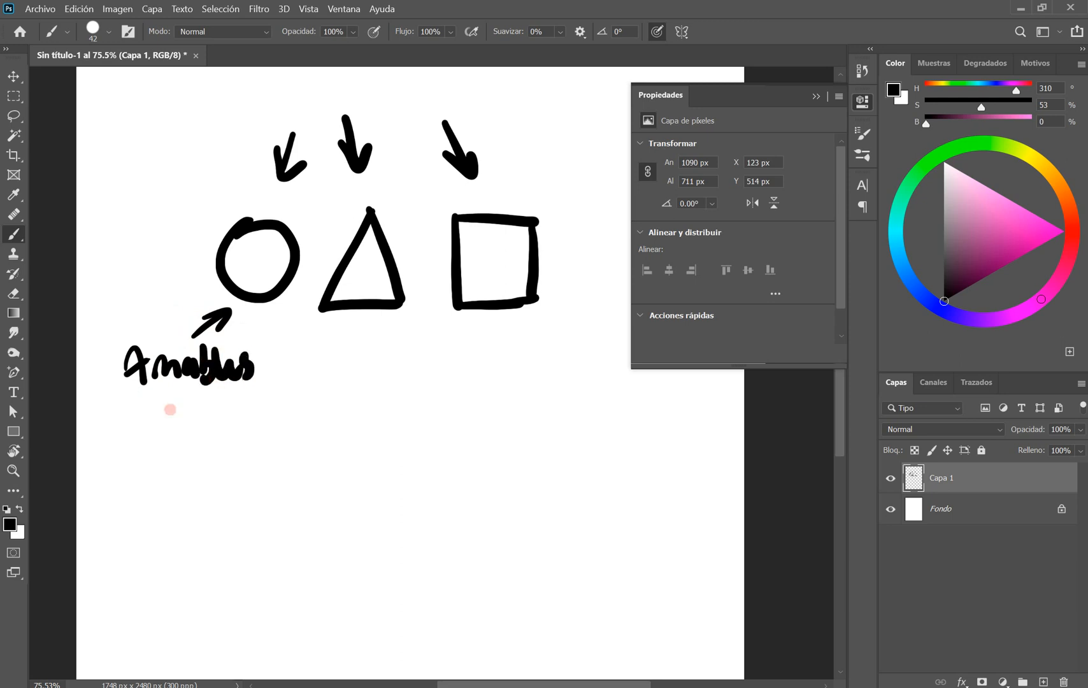
{"action": "mouse_move", "coordinate": [135, 401]}
{"action": "left_mouse_down"}
{"action": "mouse_move", "coordinate": [173, 410]}
{"action": "mouse_move", "coordinate": [182, 426]}
{"action": "mouse_move", "coordinate": [201, 412]}
{"action": "mouse_move", "coordinate": [254, 432]}
{"action": "left_mouse_up"}
{"action": "mouse_move", "coordinate": [125, 501]}
{"action": "left_mouse_down"}
{"action": "mouse_move", "coordinate": [127, 475]}
{"action": "mouse_move", "coordinate": [273, 475]}
{"action": "mouse_move", "coordinate": [314, 484]}
{"action": "mouse_move", "coordinate": [310, 497]}
{"action": "left_mouse_up"}
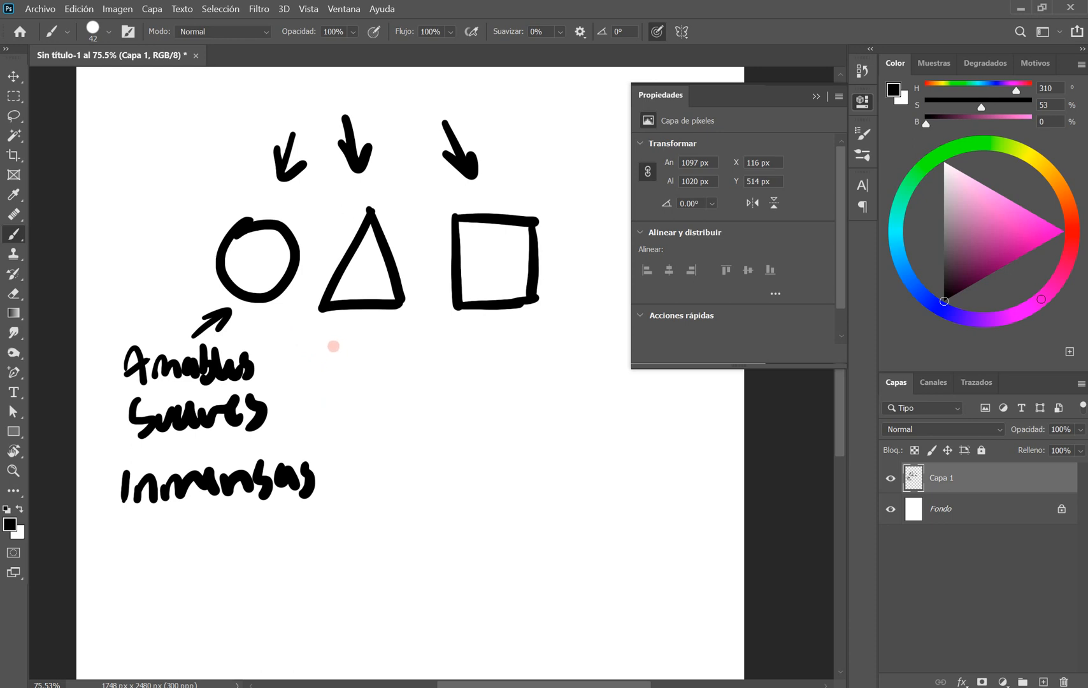
Step: Handwrite "Peligro" and "Velocidad" with the brush below the triangle
{"action": "mouse_move", "coordinate": [334, 346]}
{"action": "left_mouse_down"}
{"action": "mouse_move", "coordinate": [346, 364]}
{"action": "mouse_move", "coordinate": [370, 344]}
{"action": "mouse_move", "coordinate": [404, 348]}
{"action": "mouse_move", "coordinate": [407, 363]}
{"action": "mouse_move", "coordinate": [446, 360]}
{"action": "left_mouse_up"}
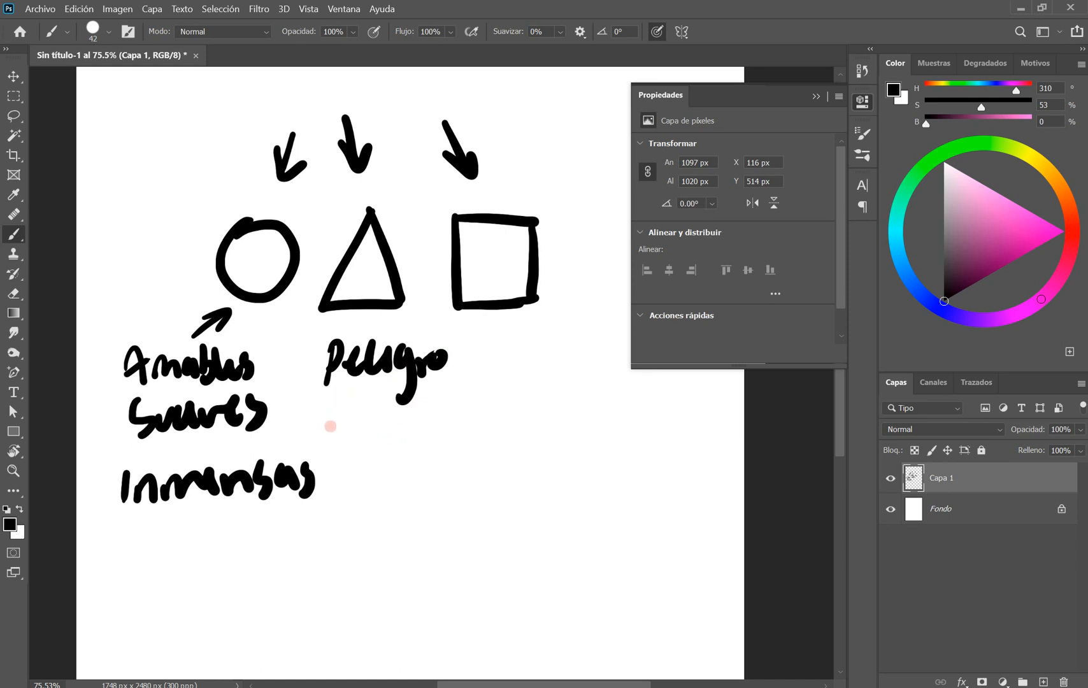
{"action": "mouse_move", "coordinate": [323, 417]}
{"action": "left_mouse_down"}
{"action": "mouse_move", "coordinate": [343, 415]}
{"action": "mouse_move", "coordinate": [360, 448]}
{"action": "left_mouse_up"}
{"action": "left_click_drag", "start_coordinate": [376, 401], "coordinate": [379, 449]}
{"action": "mouse_move", "coordinate": [390, 424]}
{"action": "left_mouse_down"}
{"action": "mouse_move", "coordinate": [433, 446]}
{"action": "mouse_move", "coordinate": [482, 440]}
{"action": "left_mouse_up"}
Step: Handwrite "Brusquedad", "Inteligen" and "resistencia al cambio" beside the square, moving the floating properties window out of the way
{"action": "left_click_drag", "start_coordinate": [572, 287], "coordinate": [466, 324]}
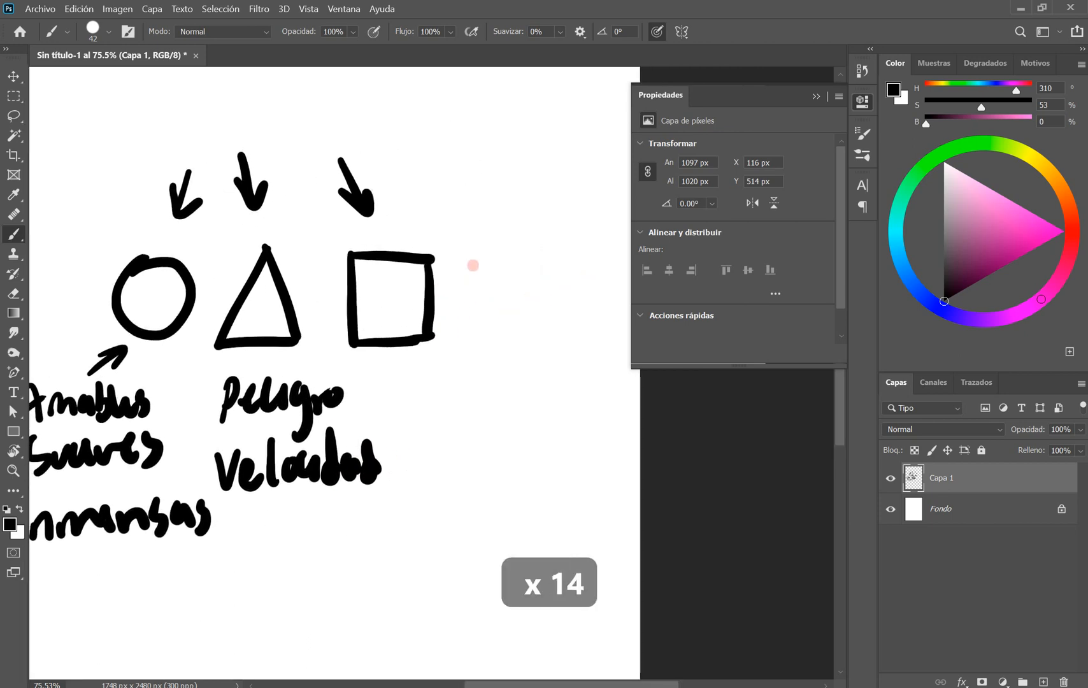
{"action": "mouse_move", "coordinate": [470, 246]}
{"action": "left_mouse_down"}
{"action": "mouse_move", "coordinate": [470, 284]}
{"action": "mouse_move", "coordinate": [476, 271]}
{"action": "mouse_move", "coordinate": [531, 258]}
{"action": "mouse_move", "coordinate": [524, 288]}
{"action": "mouse_move", "coordinate": [554, 266]}
{"action": "mouse_move", "coordinate": [631, 258]}
{"action": "left_mouse_up"}
{"action": "mouse_move", "coordinate": [458, 316]}
{"action": "left_mouse_down"}
{"action": "mouse_move", "coordinate": [456, 348]}
{"action": "mouse_move", "coordinate": [507, 354]}
{"action": "left_mouse_up"}
{"action": "left_click_drag", "start_coordinate": [520, 312], "coordinate": [513, 362]}
{"action": "mouse_move", "coordinate": [545, 329]}
{"action": "left_mouse_down"}
{"action": "mouse_move", "coordinate": [513, 347]}
{"action": "mouse_move", "coordinate": [573, 372]}
{"action": "mouse_move", "coordinate": [627, 328]}
{"action": "left_mouse_up"}
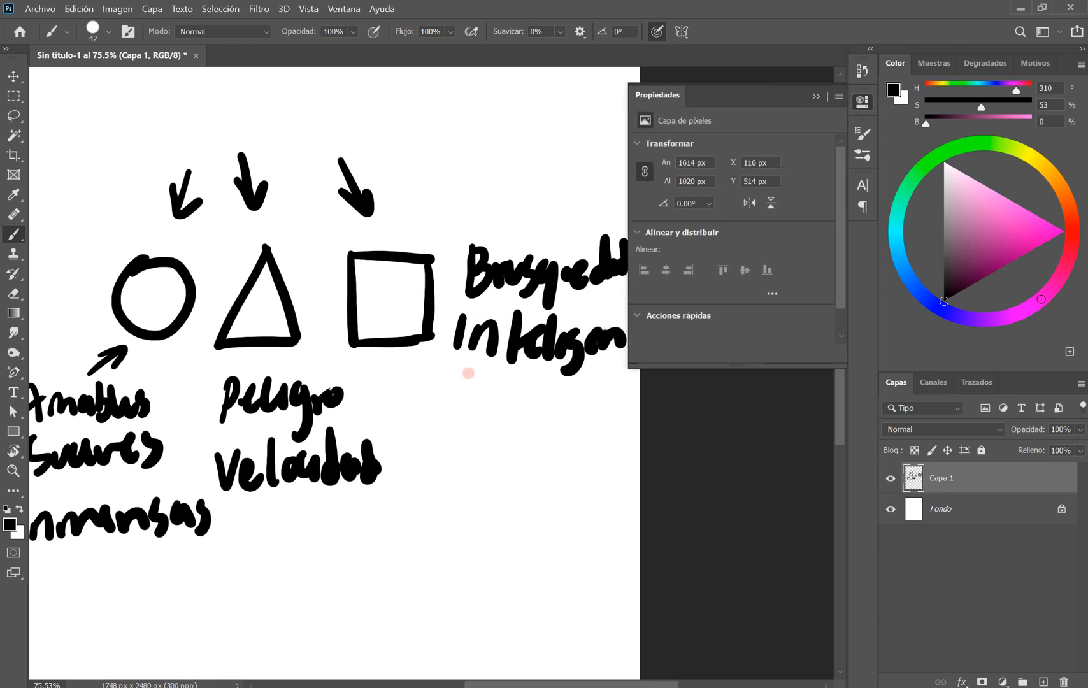
{"action": "left_click_drag", "start_coordinate": [626, 191], "coordinate": [698, 186]}
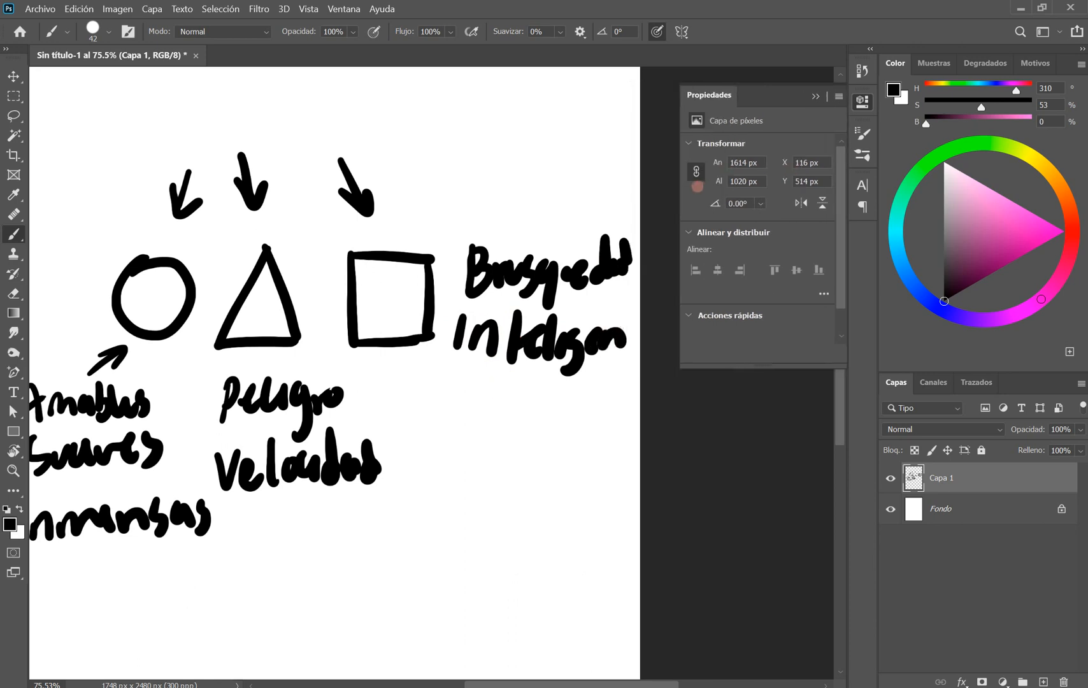
{"action": "mouse_move", "coordinate": [447, 376]}
{"action": "left_mouse_down"}
{"action": "mouse_move", "coordinate": [448, 406]}
{"action": "mouse_move", "coordinate": [469, 384]}
{"action": "mouse_move", "coordinate": [506, 391]}
{"action": "mouse_move", "coordinate": [531, 377]}
{"action": "mouse_move", "coordinate": [578, 401]}
{"action": "mouse_move", "coordinate": [622, 383]}
{"action": "mouse_move", "coordinate": [634, 405]}
{"action": "left_mouse_up"}
{"action": "mouse_move", "coordinate": [452, 436]}
{"action": "left_mouse_down"}
{"action": "mouse_move", "coordinate": [448, 444]}
{"action": "mouse_move", "coordinate": [479, 446]}
{"action": "mouse_move", "coordinate": [595, 437]}
{"action": "mouse_move", "coordinate": [604, 450]}
{"action": "mouse_move", "coordinate": [619, 438]}
{"action": "left_mouse_up"}
{"action": "key", "text": "space"}
{"action": "mouse_move", "coordinate": [396, 345]}
{"action": "left_mouse_down"}
{"action": "mouse_move", "coordinate": [485, 352]}
{"action": "mouse_move", "coordinate": [480, 366]}
{"action": "left_mouse_up"}
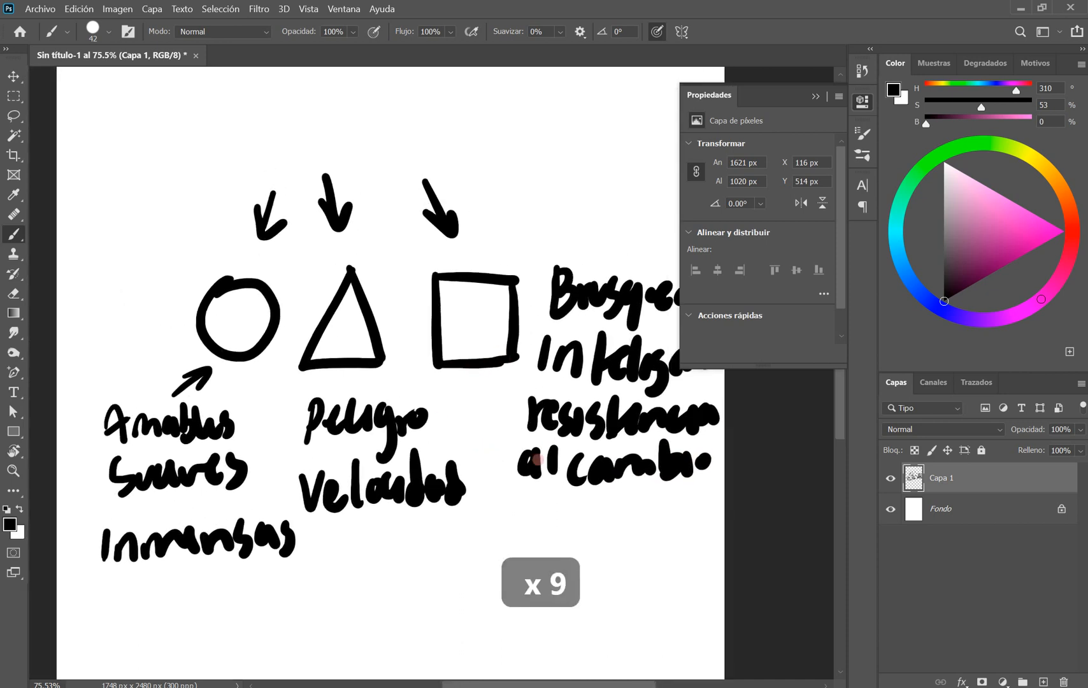
{"action": "key", "text": "space"}
{"action": "mouse_move", "coordinate": [509, 418]}
{"action": "left_mouse_down"}
{"action": "mouse_move", "coordinate": [486, 450]}
{"action": "mouse_move", "coordinate": [495, 444]}
{"action": "left_mouse_up"}
{"action": "key", "text": "m"}
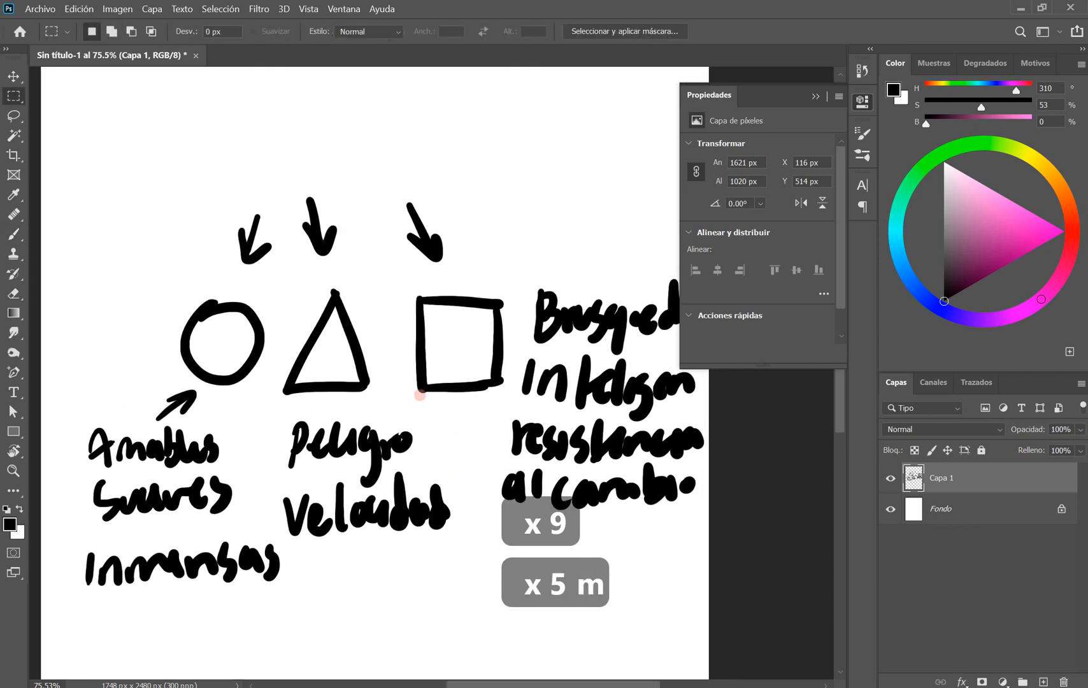
{"action": "right_click", "coordinate": [17, 100]}
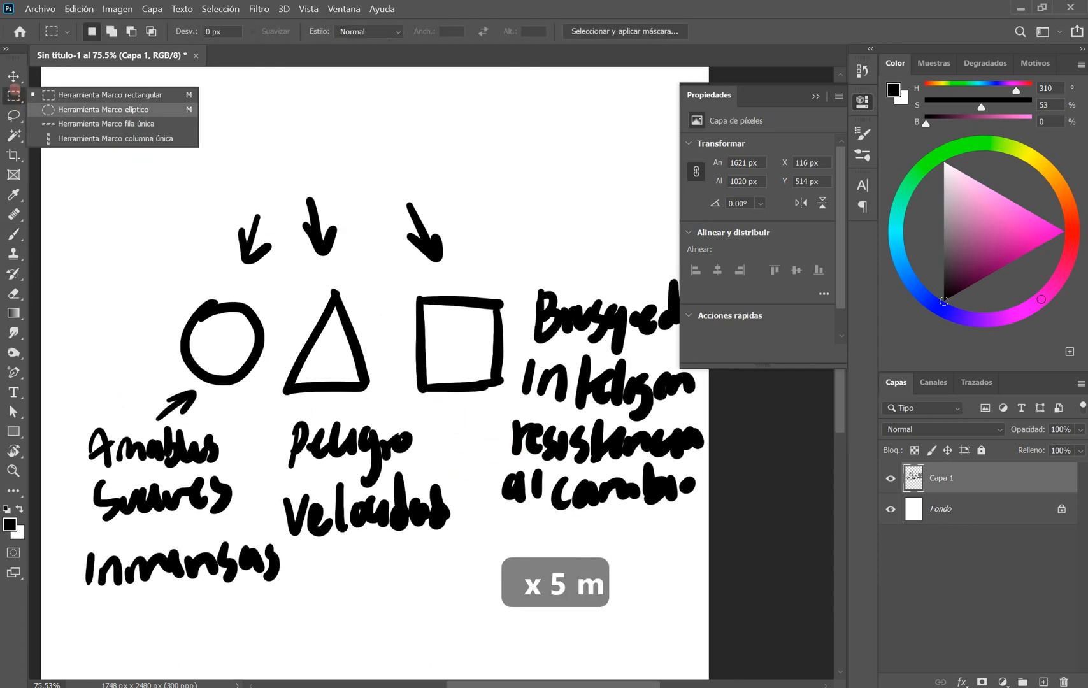
{"action": "left_click", "coordinate": [58, 109]}
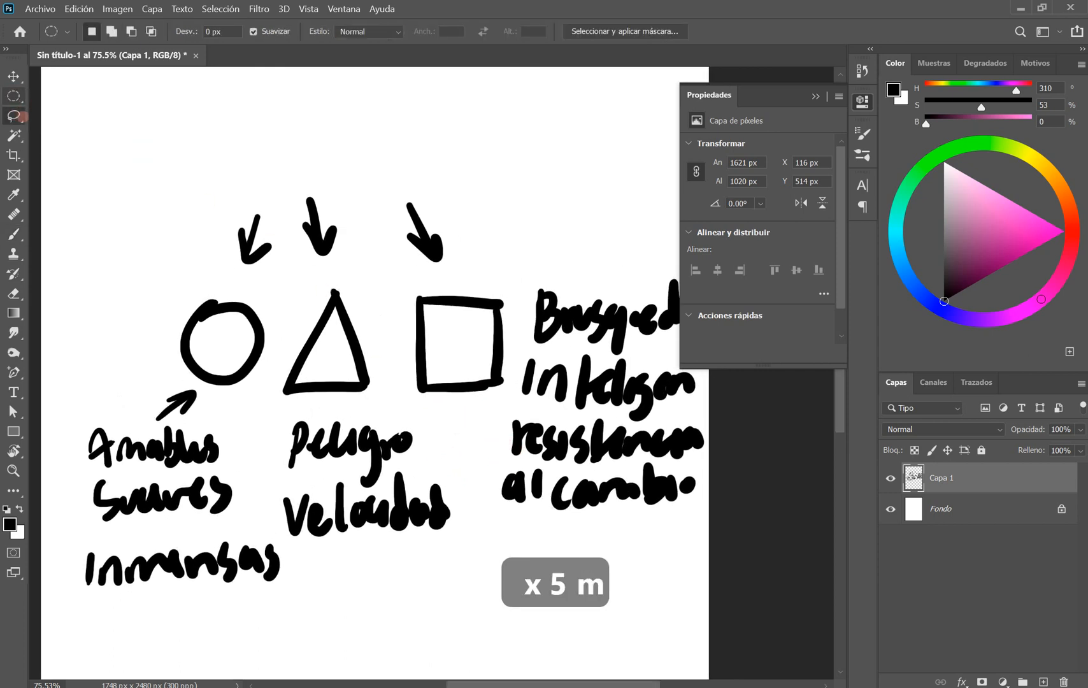
{"action": "key", "text": "space"}
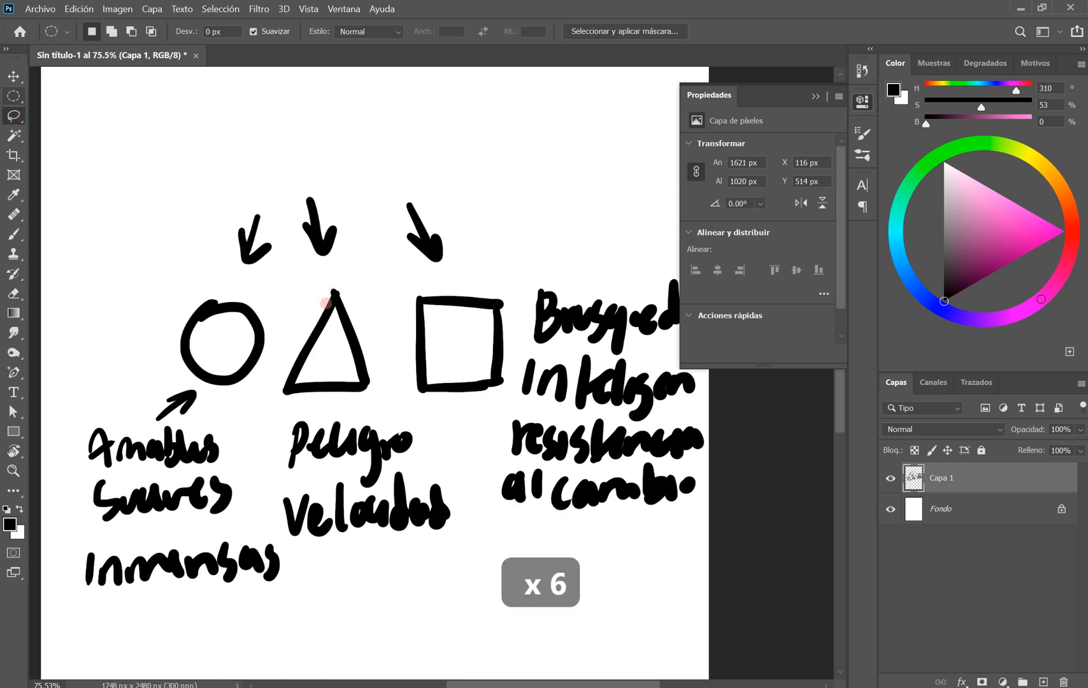
{"action": "mouse_move", "coordinate": [333, 293]}
{"action": "left_mouse_down"}
{"action": "mouse_move", "coordinate": [310, 311]}
{"action": "mouse_move", "coordinate": [281, 297]}
{"action": "mouse_move", "coordinate": [294, 321]}
{"action": "left_mouse_up"}
{"action": "key", "text": "ctrl+d"}
{"action": "key", "text": "space"}
Step: Collapse the floating properties window, then lasso and erase all the sketches and handwriting on Capa 1
{"action": "left_click", "coordinate": [816, 96]}
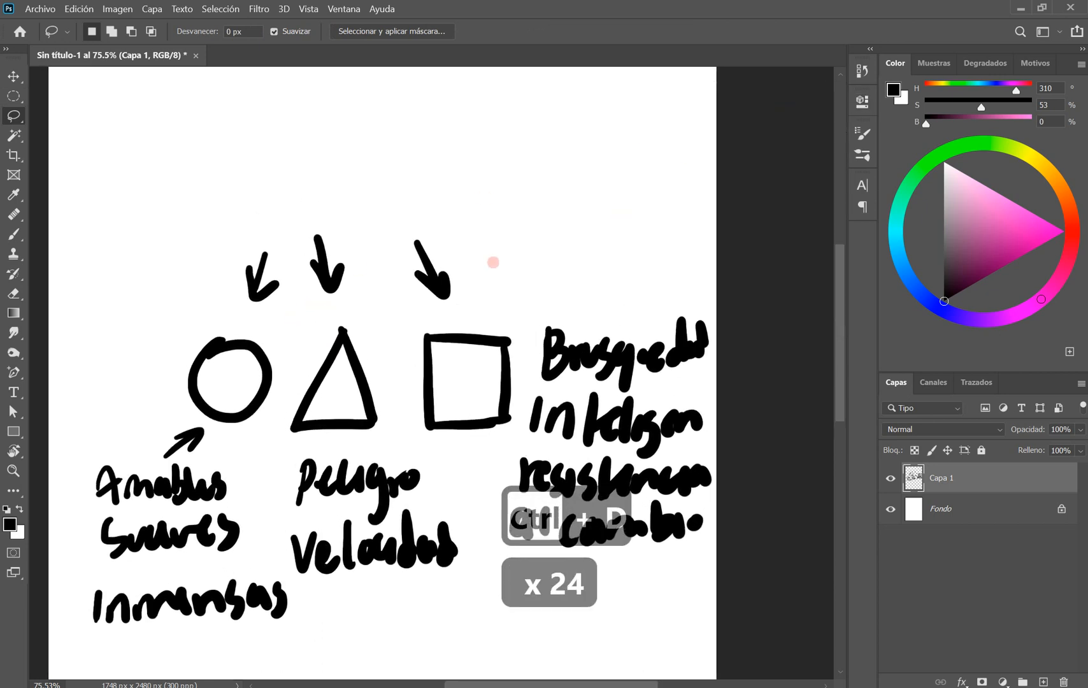
{"action": "mouse_move", "coordinate": [503, 260]}
{"action": "left_mouse_down"}
{"action": "mouse_move", "coordinate": [417, 195]}
{"action": "mouse_move", "coordinate": [179, 256]}
{"action": "mouse_move", "coordinate": [98, 414]}
{"action": "mouse_move", "coordinate": [56, 541]}
{"action": "mouse_move", "coordinate": [125, 659]}
{"action": "mouse_move", "coordinate": [416, 637]}
{"action": "mouse_move", "coordinate": [760, 636]}
{"action": "mouse_move", "coordinate": [851, 422]}
{"action": "mouse_move", "coordinate": [724, 279]}
{"action": "mouse_move", "coordinate": [592, 261]}
{"action": "left_mouse_up"}
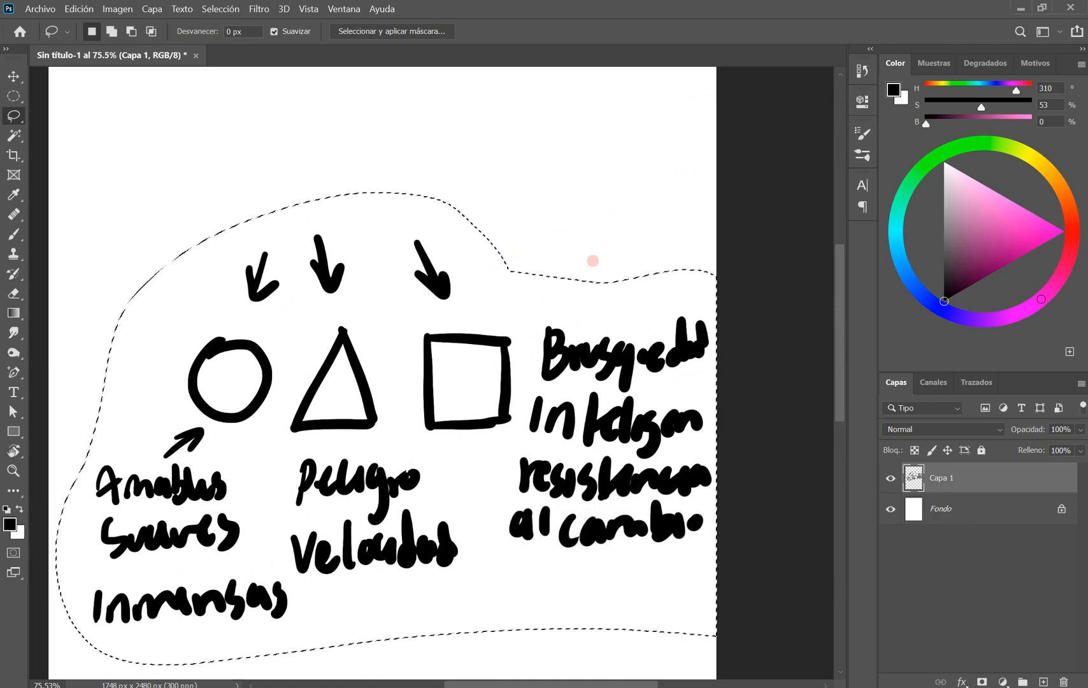
{"action": "key", "text": "Delete"}
{"action": "key", "text": "ctrl+d"}
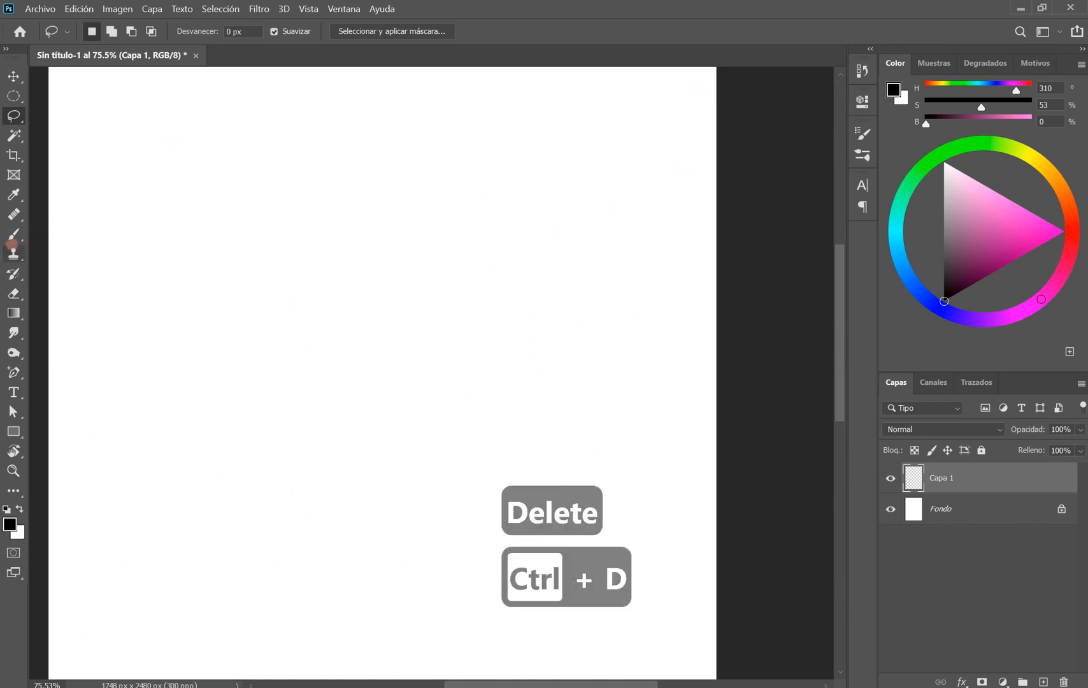
Step: Handwrite the heading "Diseño inteligente." with the brush across the upper part of the canvas
{"action": "left_click", "coordinate": [15, 235]}
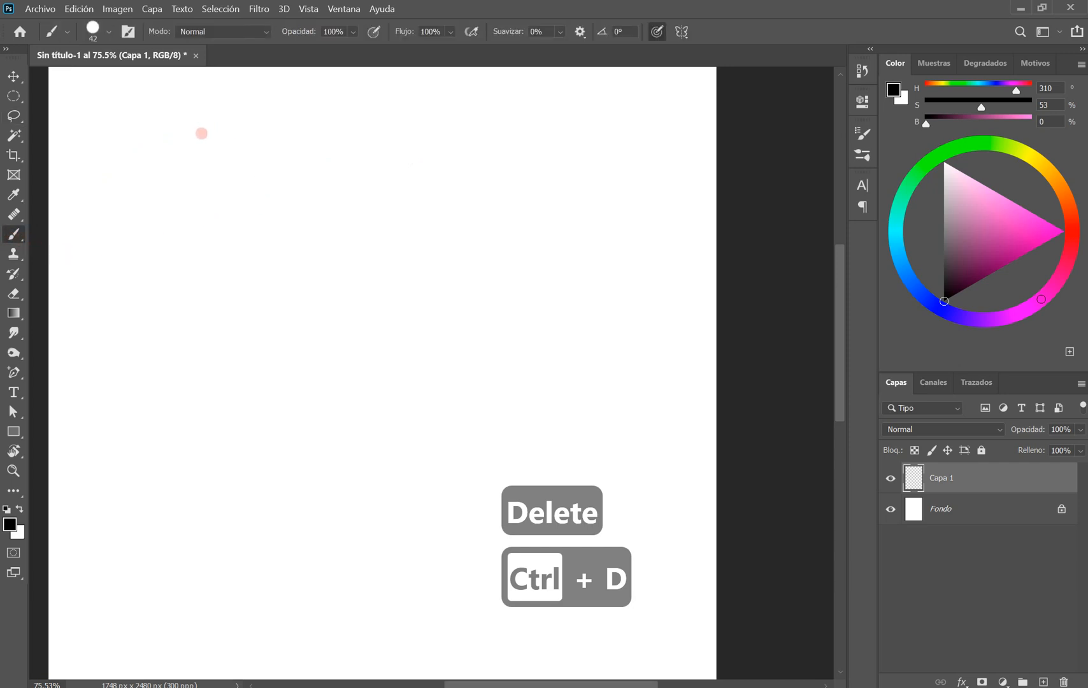
{"action": "mouse_move", "coordinate": [201, 132]}
{"action": "left_mouse_down"}
{"action": "mouse_move", "coordinate": [203, 170]}
{"action": "mouse_move", "coordinate": [233, 170]}
{"action": "left_mouse_up"}
{"action": "mouse_move", "coordinate": [244, 164]}
{"action": "left_mouse_down"}
{"action": "mouse_move", "coordinate": [248, 149]}
{"action": "mouse_move", "coordinate": [242, 173]}
{"action": "left_mouse_up"}
{"action": "mouse_move", "coordinate": [257, 163]}
{"action": "left_mouse_down"}
{"action": "mouse_move", "coordinate": [282, 155]}
{"action": "mouse_move", "coordinate": [300, 168]}
{"action": "mouse_move", "coordinate": [301, 142]}
{"action": "left_mouse_up"}
{"action": "left_click_drag", "start_coordinate": [313, 152], "coordinate": [376, 172]}
{"action": "left_click_drag", "start_coordinate": [380, 171], "coordinate": [400, 175]}
{"action": "mouse_move", "coordinate": [417, 114]}
{"action": "left_mouse_down"}
{"action": "mouse_move", "coordinate": [416, 172]}
{"action": "mouse_move", "coordinate": [440, 167]}
{"action": "left_mouse_up"}
{"action": "left_click_drag", "start_coordinate": [456, 107], "coordinate": [456, 169]}
{"action": "left_click_drag", "start_coordinate": [472, 136], "coordinate": [473, 191]}
{"action": "mouse_move", "coordinate": [508, 160]}
{"action": "left_mouse_down"}
{"action": "mouse_move", "coordinate": [518, 153]}
{"action": "mouse_move", "coordinate": [546, 167]}
{"action": "left_mouse_up"}
{"action": "left_click_drag", "start_coordinate": [564, 122], "coordinate": [568, 172]}
{"action": "mouse_move", "coordinate": [559, 154]}
{"action": "left_mouse_down"}
{"action": "mouse_move", "coordinate": [594, 152]}
{"action": "mouse_move", "coordinate": [607, 170]}
{"action": "left_mouse_up"}
{"action": "left_click", "coordinate": [611, 165]}
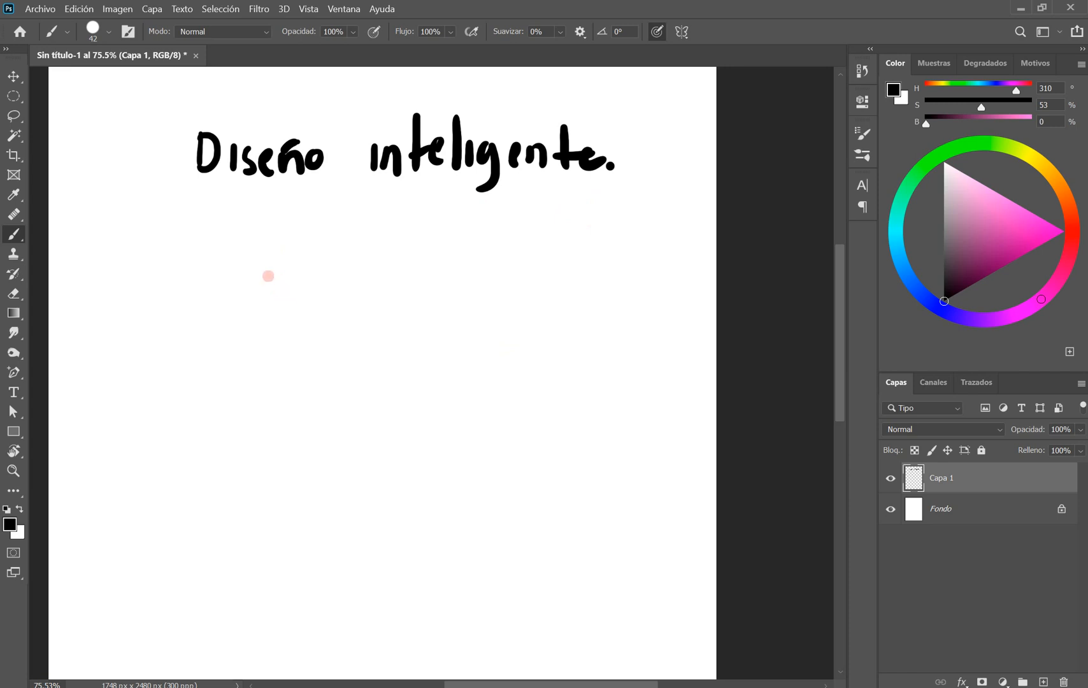
Step: Paint a boxy skull head with a narrow jaw, two eyes and teeth below the heading
{"action": "mouse_move", "coordinate": [245, 258]}
{"action": "left_mouse_down"}
{"action": "mouse_move", "coordinate": [242, 313]}
{"action": "mouse_move", "coordinate": [328, 270]}
{"action": "left_mouse_up"}
{"action": "mouse_move", "coordinate": [237, 326]}
{"action": "left_mouse_down"}
{"action": "mouse_move", "coordinate": [259, 356]}
{"action": "mouse_move", "coordinate": [300, 360]}
{"action": "mouse_move", "coordinate": [341, 335]}
{"action": "left_mouse_up"}
{"action": "left_click_drag", "start_coordinate": [345, 279], "coordinate": [341, 327]}
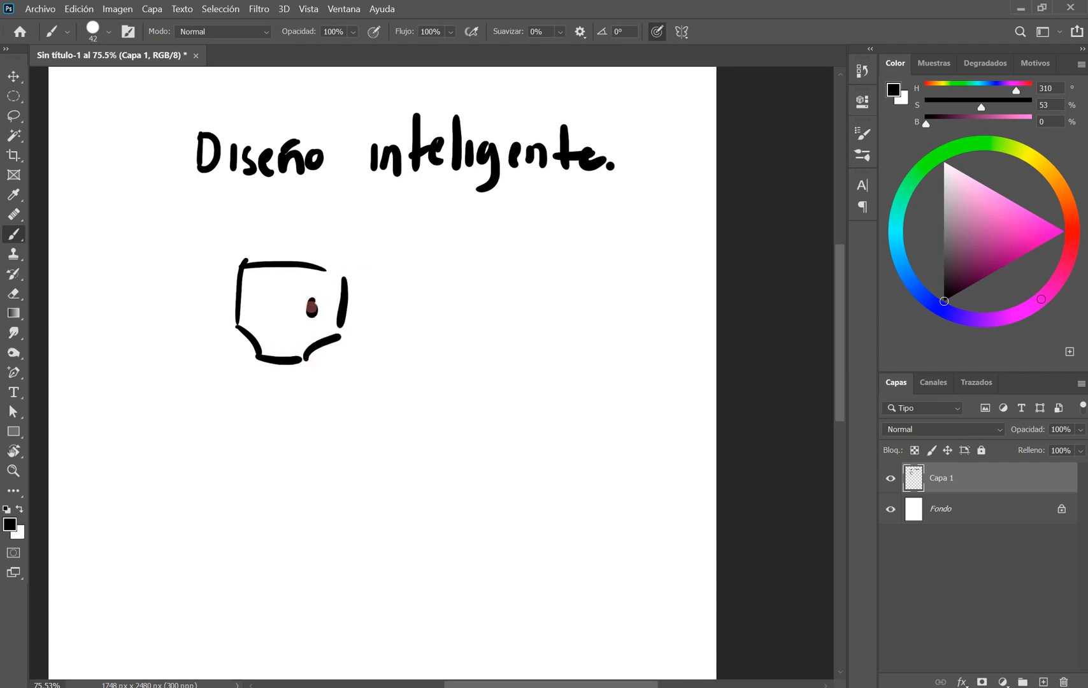
{"action": "left_click_drag", "start_coordinate": [268, 300], "coordinate": [281, 349]}
{"action": "left_click_drag", "start_coordinate": [262, 342], "coordinate": [294, 352]}
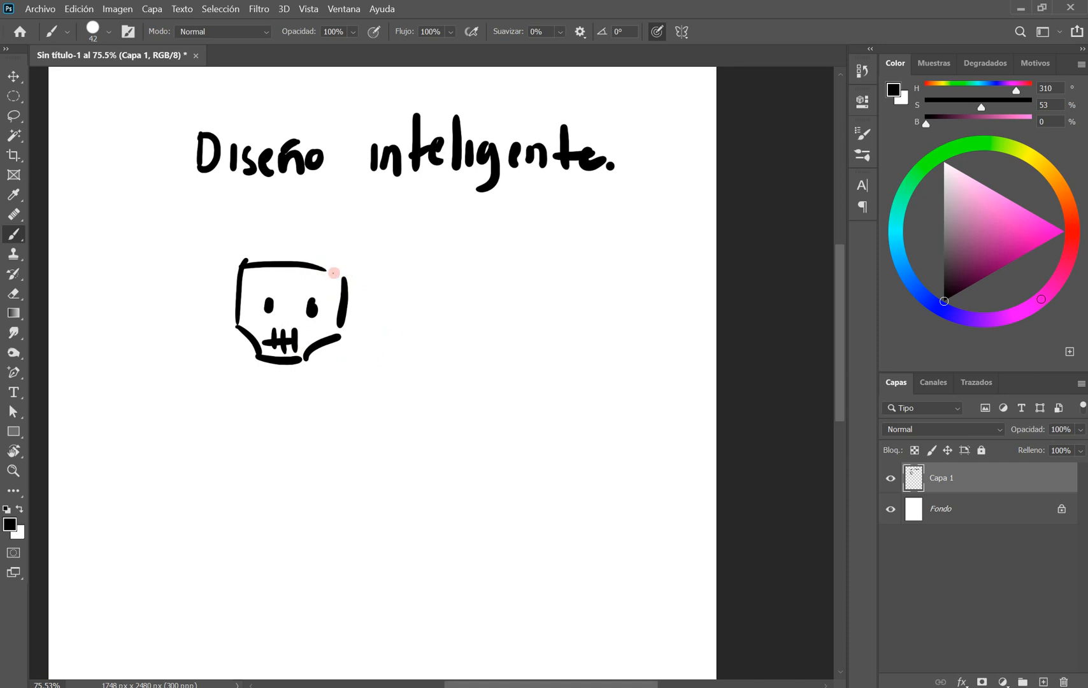
{"action": "left_click_drag", "start_coordinate": [316, 264], "coordinate": [345, 281]}
Step: Paint an arrow pointing at the skull and handwrite "formas" beside it
{"action": "mouse_move", "coordinate": [413, 260]}
{"action": "left_mouse_down"}
{"action": "mouse_move", "coordinate": [381, 284]}
{"action": "mouse_move", "coordinate": [408, 287]}
{"action": "left_mouse_up"}
{"action": "mouse_move", "coordinate": [452, 246]}
{"action": "left_mouse_down"}
{"action": "mouse_move", "coordinate": [444, 240]}
{"action": "mouse_move", "coordinate": [427, 294]}
{"action": "left_mouse_up"}
{"action": "mouse_move", "coordinate": [440, 271]}
{"action": "left_mouse_down"}
{"action": "mouse_move", "coordinate": [478, 264]}
{"action": "mouse_move", "coordinate": [561, 287]}
{"action": "left_mouse_up"}
{"action": "left_click_drag", "start_coordinate": [585, 253], "coordinate": [555, 289]}
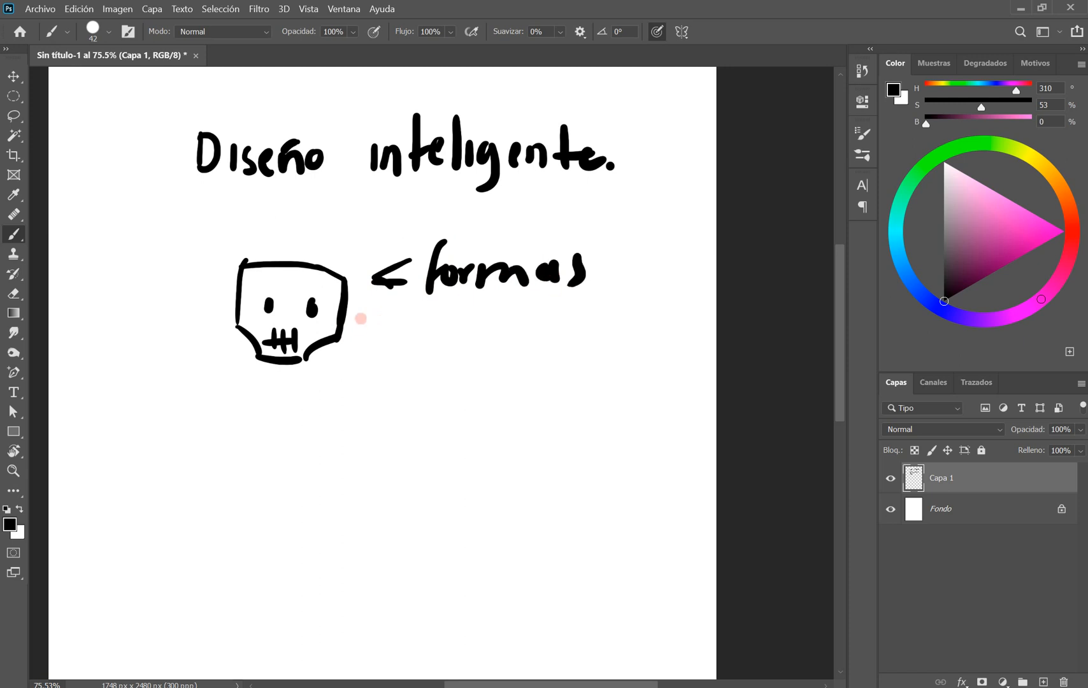
Step: Paint a second arrow toward the skull and handwrite "Color." beside it, below "formas"
{"action": "mouse_move", "coordinate": [395, 314]}
{"action": "left_mouse_down"}
{"action": "mouse_move", "coordinate": [386, 334]}
{"action": "mouse_move", "coordinate": [401, 342]}
{"action": "left_mouse_up"}
{"action": "left_click_drag", "start_coordinate": [376, 327], "coordinate": [406, 327]}
{"action": "left_click_drag", "start_coordinate": [448, 314], "coordinate": [440, 347]}
{"action": "left_click_drag", "start_coordinate": [459, 332], "coordinate": [473, 350]}
{"action": "left_click_drag", "start_coordinate": [490, 332], "coordinate": [526, 324]}
{"action": "left_click", "coordinate": [540, 338]}
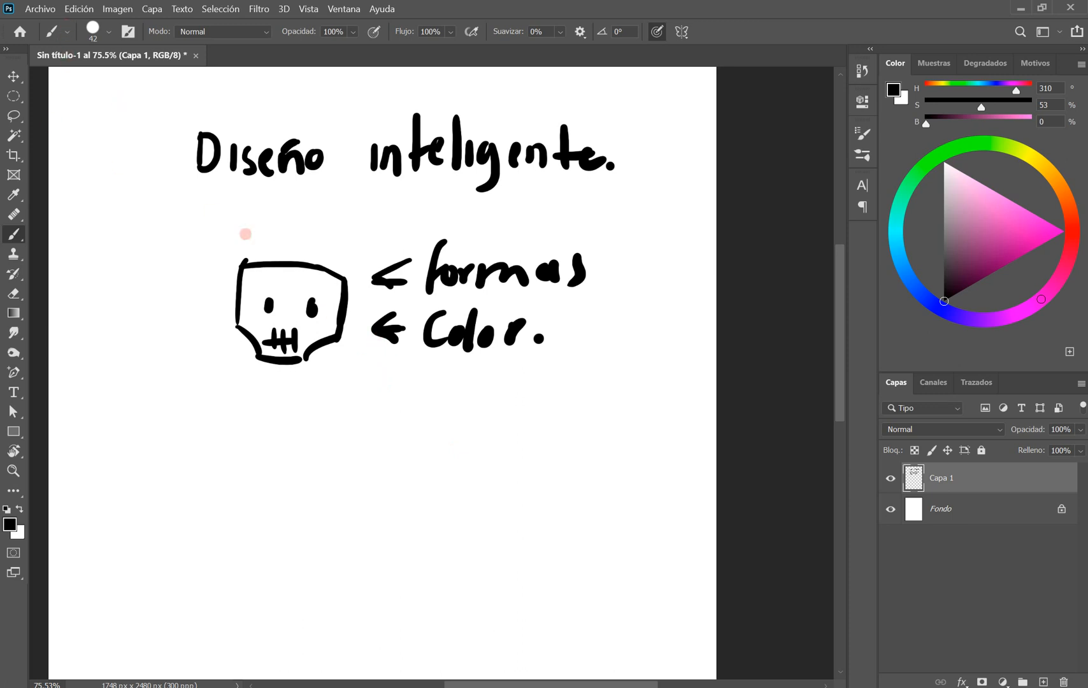
Step: Paint a third arrow below "Color." and handwrite "Siluetas" beside it
{"action": "left_click_drag", "start_coordinate": [396, 367], "coordinate": [395, 395]}
{"action": "left_click_drag", "start_coordinate": [432, 372], "coordinate": [419, 402]}
{"action": "mouse_move", "coordinate": [444, 383]}
{"action": "left_mouse_down"}
{"action": "mouse_move", "coordinate": [467, 364]}
{"action": "mouse_move", "coordinate": [459, 408]}
{"action": "left_mouse_up"}
{"action": "left_click_drag", "start_coordinate": [472, 392], "coordinate": [508, 405]}
{"action": "left_click_drag", "start_coordinate": [542, 366], "coordinate": [531, 412]}
{"action": "left_click_drag", "start_coordinate": [525, 394], "coordinate": [542, 391]}
{"action": "mouse_move", "coordinate": [554, 385]}
{"action": "left_mouse_down"}
{"action": "mouse_move", "coordinate": [549, 404]}
{"action": "mouse_move", "coordinate": [560, 390]}
{"action": "left_mouse_up"}
{"action": "left_click_drag", "start_coordinate": [585, 383], "coordinate": [566, 407]}
Step: Paint the shoulders, torso and arms of a body beneath the skull head
{"action": "mouse_move", "coordinate": [287, 358]}
{"action": "left_mouse_down"}
{"action": "mouse_move", "coordinate": [299, 376]}
{"action": "mouse_move", "coordinate": [318, 373]}
{"action": "left_mouse_up"}
{"action": "mouse_move", "coordinate": [321, 363]}
{"action": "left_mouse_down"}
{"action": "mouse_move", "coordinate": [332, 382]}
{"action": "mouse_move", "coordinate": [270, 446]}
{"action": "mouse_move", "coordinate": [375, 425]}
{"action": "mouse_move", "coordinate": [362, 524]}
{"action": "left_mouse_up"}
{"action": "left_click_drag", "start_coordinate": [372, 423], "coordinate": [382, 508]}
{"action": "left_click_drag", "start_coordinate": [290, 403], "coordinate": [306, 524]}
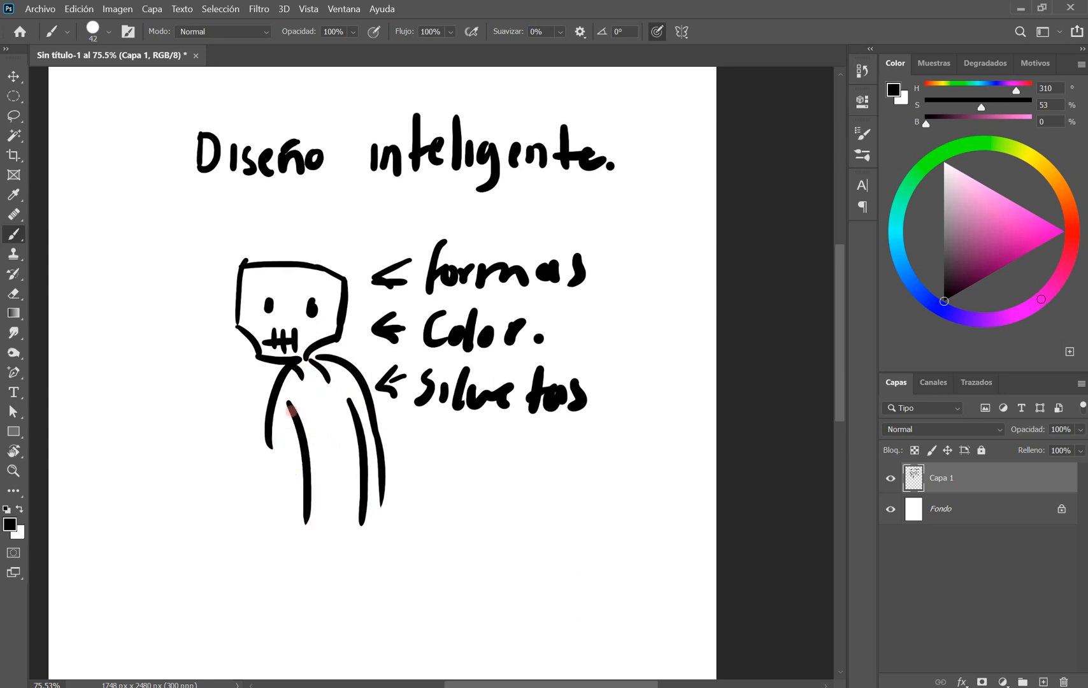
{"action": "left_click_drag", "start_coordinate": [292, 413], "coordinate": [292, 494]}
{"action": "mouse_move", "coordinate": [269, 439]}
{"action": "left_mouse_down"}
{"action": "mouse_move", "coordinate": [268, 519]}
{"action": "mouse_move", "coordinate": [301, 519]}
{"action": "left_mouse_up"}
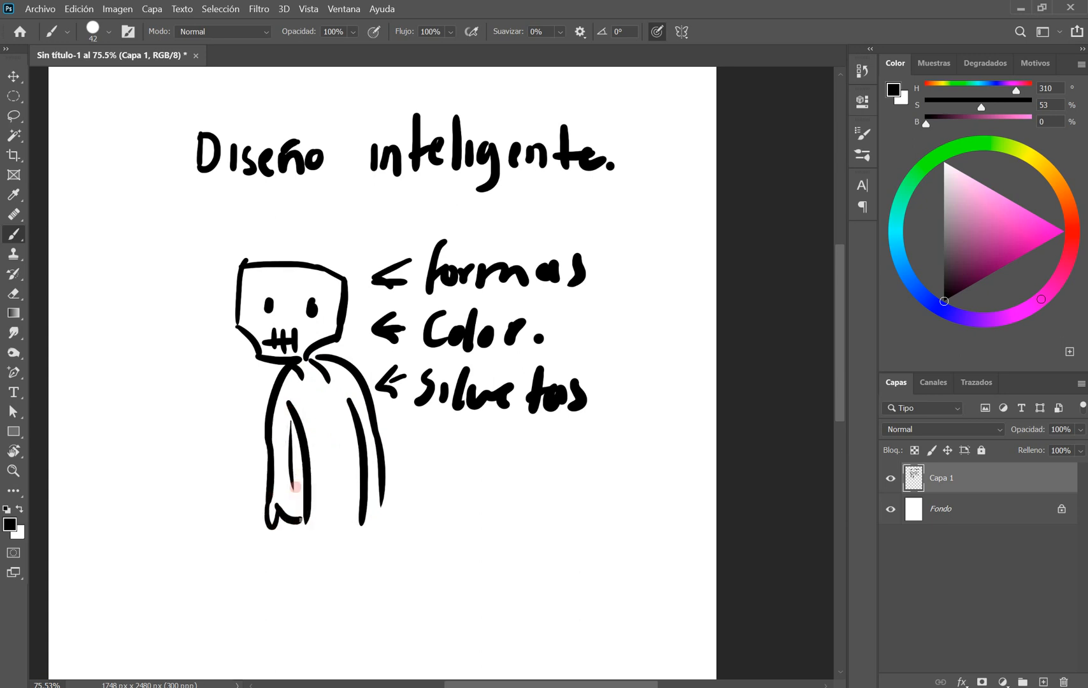
Step: Lasso the skull figure with all its handwriting and erase it from Capa 1
{"action": "key", "text": "m"}
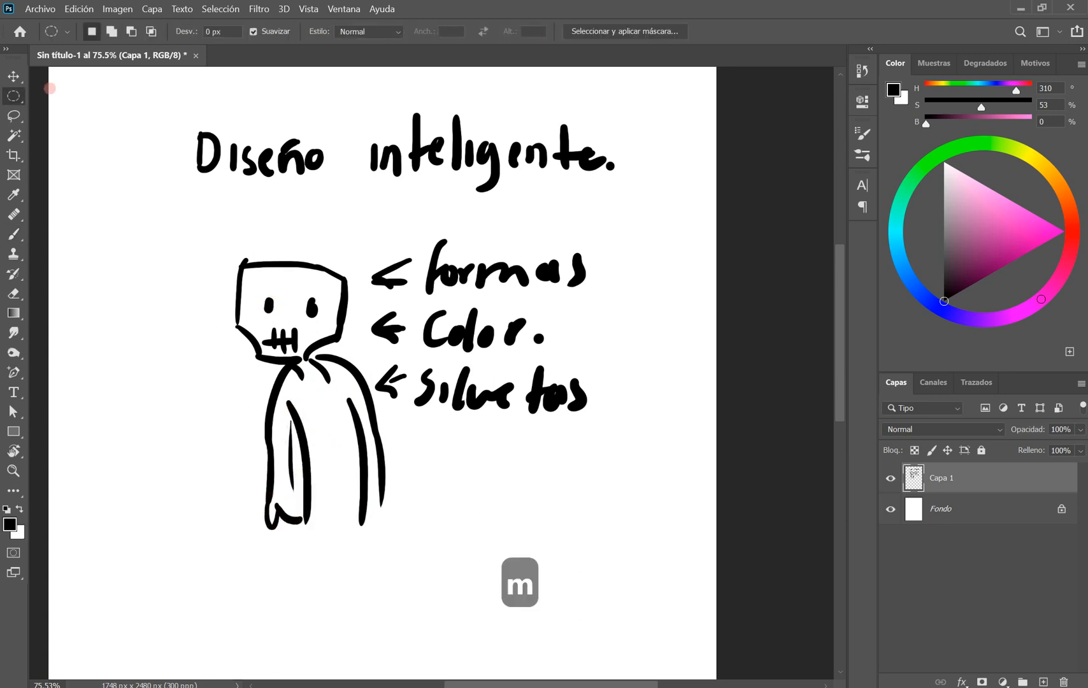
{"action": "left_click", "coordinate": [14, 115]}
{"action": "mouse_move", "coordinate": [201, 109]}
{"action": "left_mouse_down"}
{"action": "mouse_move", "coordinate": [148, 204]}
{"action": "mouse_move", "coordinate": [473, 618]}
{"action": "mouse_move", "coordinate": [469, 60]}
{"action": "mouse_move", "coordinate": [162, 141]}
{"action": "left_mouse_up"}
{"action": "key", "text": "Delete"}
{"action": "key", "text": "ctrl+d"}
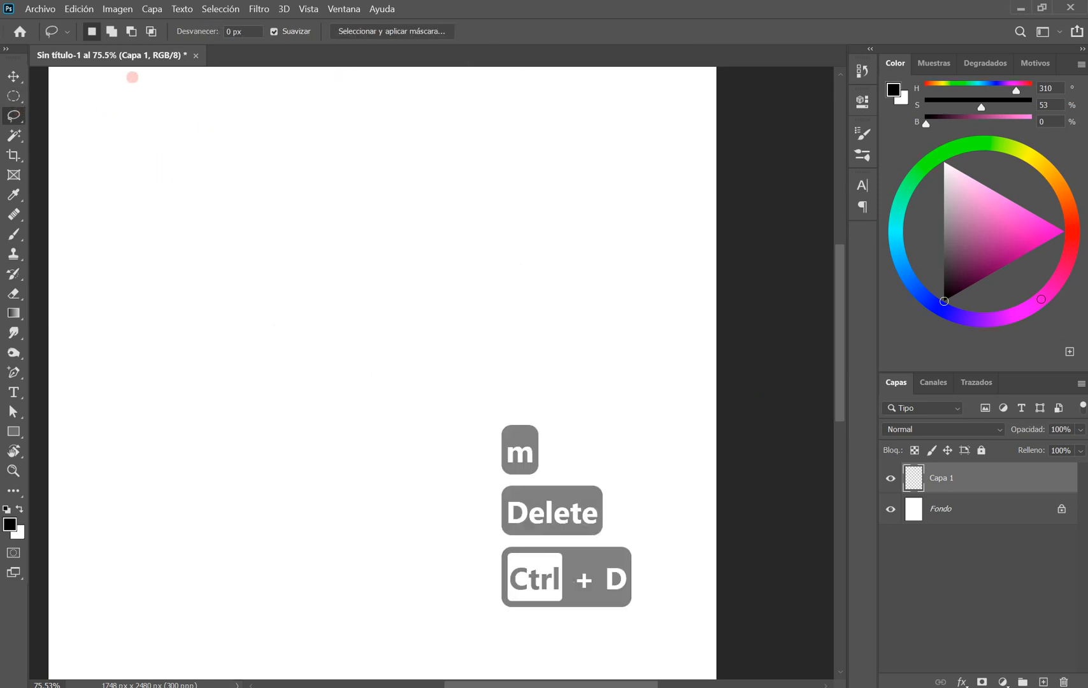
Step: Paint a small triangle, oval and square in a row near the canvas's upper edge
{"action": "left_click", "coordinate": [14, 234]}
{"action": "mouse_move", "coordinate": [242, 113]}
{"action": "left_mouse_down"}
{"action": "mouse_move", "coordinate": [221, 147]}
{"action": "mouse_move", "coordinate": [259, 156]}
{"action": "mouse_move", "coordinate": [245, 118]}
{"action": "mouse_move", "coordinate": [262, 156]}
{"action": "mouse_move", "coordinate": [321, 148]}
{"action": "left_mouse_up"}
{"action": "mouse_move", "coordinate": [359, 114]}
{"action": "left_mouse_down"}
{"action": "mouse_move", "coordinate": [360, 153]}
{"action": "mouse_move", "coordinate": [399, 152]}
{"action": "mouse_move", "coordinate": [364, 116]}
{"action": "mouse_move", "coordinate": [400, 150]}
{"action": "left_mouse_up"}
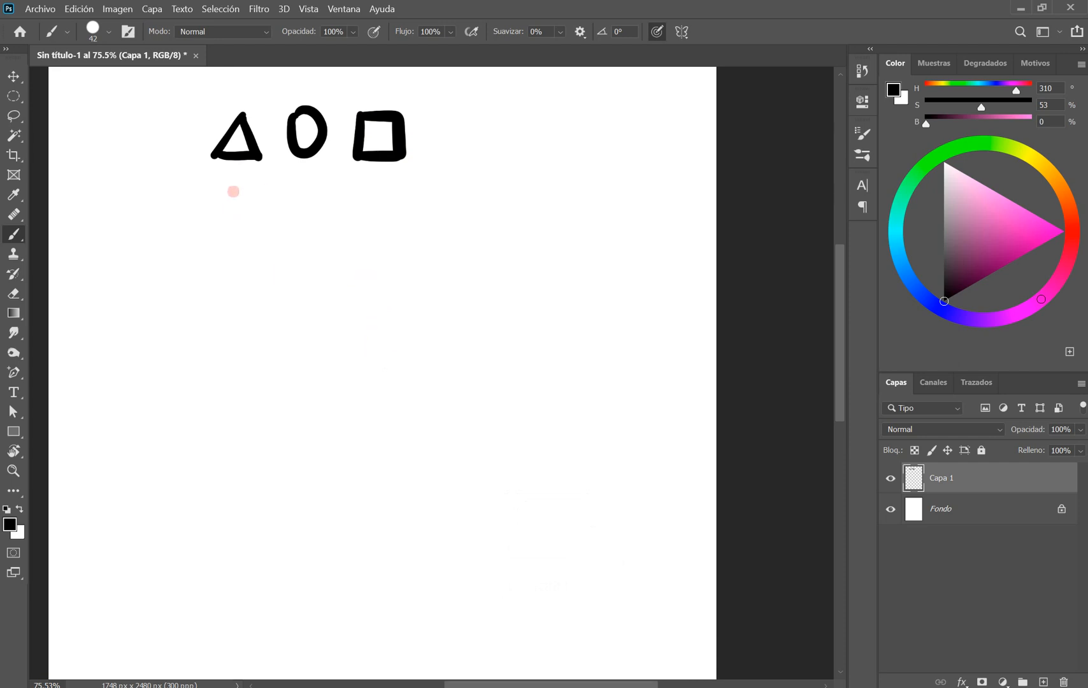
Step: Paint a large and a medium vertical size bar below the shapes and handwrite "Grand" and "Mediana" beneath them
{"action": "mouse_move", "coordinate": [217, 211]}
{"action": "left_mouse_down"}
{"action": "mouse_move", "coordinate": [251, 210]}
{"action": "mouse_move", "coordinate": [233, 317]}
{"action": "mouse_move", "coordinate": [255, 304]}
{"action": "mouse_move", "coordinate": [256, 318]}
{"action": "mouse_move", "coordinate": [203, 364]}
{"action": "left_mouse_up"}
{"action": "key", "text": "ctrl+z"}
{"action": "mouse_move", "coordinate": [217, 363]}
{"action": "left_mouse_down"}
{"action": "mouse_move", "coordinate": [276, 375]}
{"action": "mouse_move", "coordinate": [298, 360]}
{"action": "left_mouse_up"}
{"action": "left_click_drag", "start_coordinate": [322, 245], "coordinate": [323, 309]}
{"action": "left_click_drag", "start_coordinate": [305, 307], "coordinate": [344, 306]}
{"action": "left_click_drag", "start_coordinate": [308, 246], "coordinate": [343, 245]}
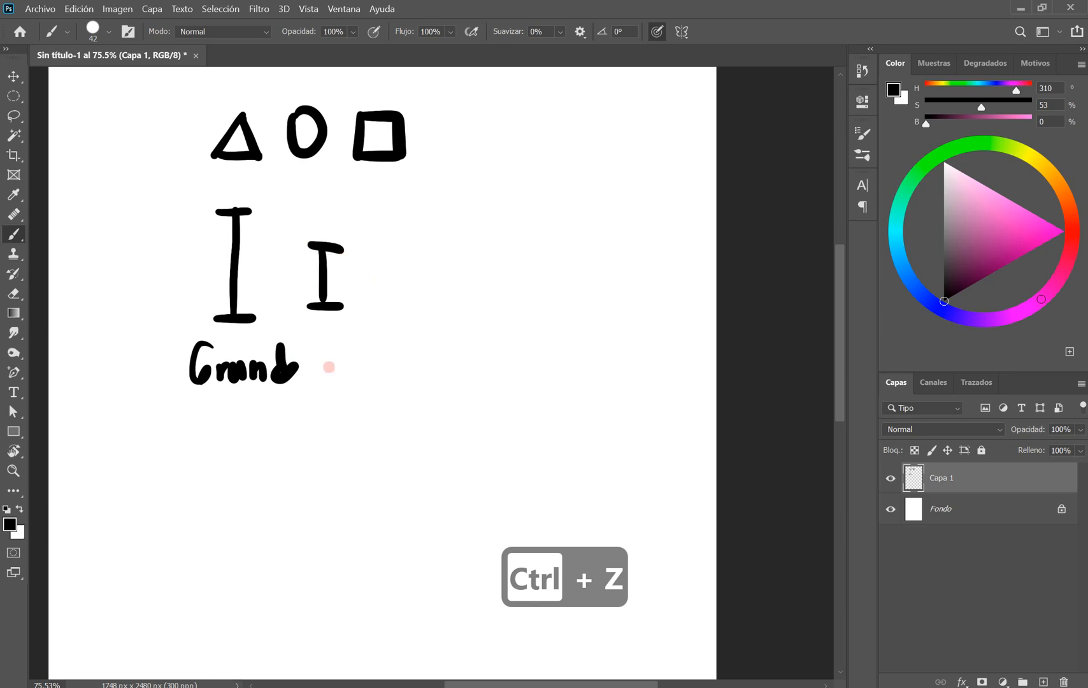
{"action": "mouse_move", "coordinate": [329, 367]}
{"action": "left_mouse_down"}
{"action": "mouse_move", "coordinate": [344, 350]}
{"action": "mouse_move", "coordinate": [367, 365]}
{"action": "left_mouse_up"}
{"action": "mouse_move", "coordinate": [385, 326]}
{"action": "left_mouse_down"}
{"action": "mouse_move", "coordinate": [387, 365]}
{"action": "mouse_move", "coordinate": [476, 357]}
{"action": "mouse_move", "coordinate": [482, 368]}
{"action": "left_mouse_up"}
{"action": "mouse_move", "coordinate": [438, 231]}
{"action": "left_mouse_down"}
{"action": "mouse_move", "coordinate": [438, 280]}
{"action": "mouse_move", "coordinate": [450, 282]}
{"action": "left_mouse_up"}
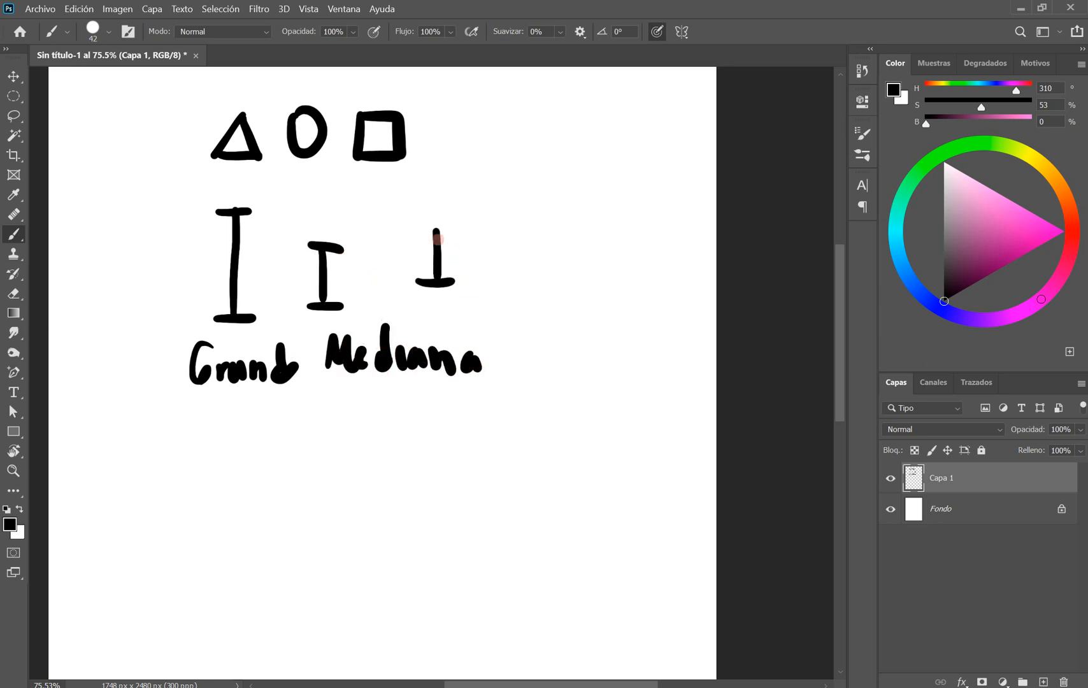
{"action": "key", "text": "ctrl+z"}
{"action": "key", "text": "ctrl+z"}
{"action": "key", "text": "ctrl+z"}
Step: Paint a small vertical size bar beside the medium one and handwrite "pequeño." next to it
{"action": "mouse_move", "coordinate": [390, 300]}
{"action": "left_mouse_down"}
{"action": "mouse_move", "coordinate": [410, 299]}
{"action": "mouse_move", "coordinate": [400, 299]}
{"action": "left_mouse_up"}
{"action": "mouse_move", "coordinate": [389, 275]}
{"action": "left_mouse_down"}
{"action": "mouse_move", "coordinate": [447, 286]}
{"action": "mouse_move", "coordinate": [445, 326]}
{"action": "left_mouse_up"}
{"action": "key", "text": "ctrl+z"}
{"action": "left_click_drag", "start_coordinate": [439, 282], "coordinate": [441, 323]}
{"action": "mouse_move", "coordinate": [441, 288]}
{"action": "left_mouse_down"}
{"action": "mouse_move", "coordinate": [488, 279]}
{"action": "mouse_move", "coordinate": [495, 304]}
{"action": "mouse_move", "coordinate": [519, 288]}
{"action": "mouse_move", "coordinate": [526, 298]}
{"action": "mouse_move", "coordinate": [557, 290]}
{"action": "mouse_move", "coordinate": [543, 274]}
{"action": "mouse_move", "coordinate": [572, 280]}
{"action": "left_mouse_up"}
{"action": "left_click", "coordinate": [593, 299]}
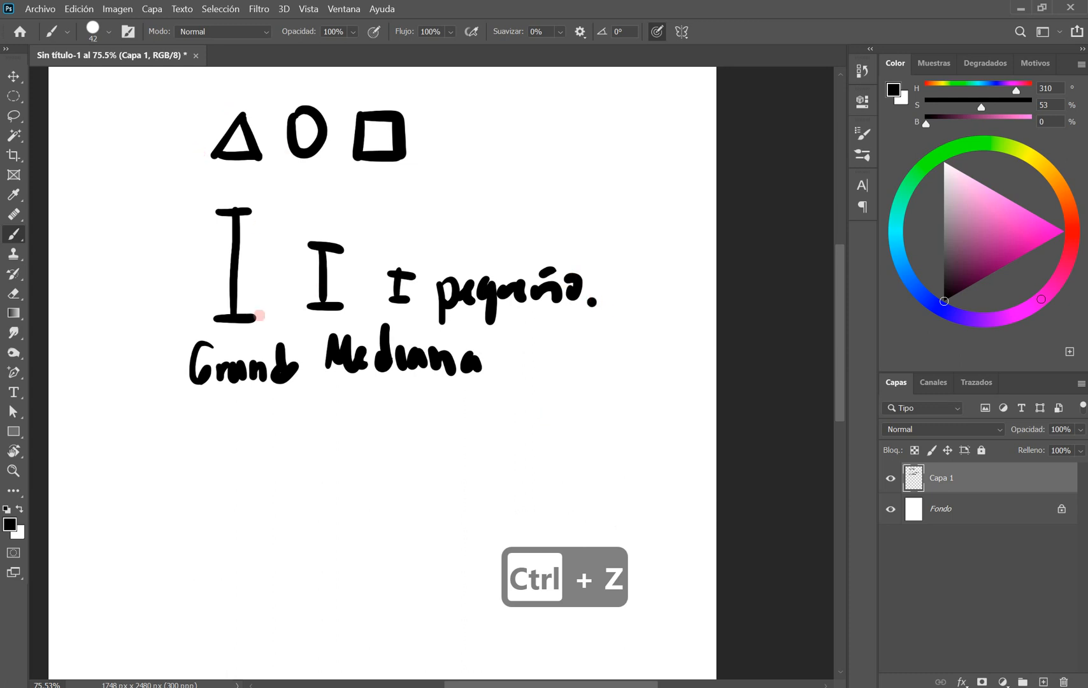
Step: Paint a large boxy head with two eyes and a smile in the empty area below the size labels
{"action": "scroll", "coordinate": [407, 407], "scroll_direction": "down", "scroll_amount": 6}
{"action": "scroll", "coordinate": [404, 330], "scroll_direction": "down", "scroll_amount": 17}
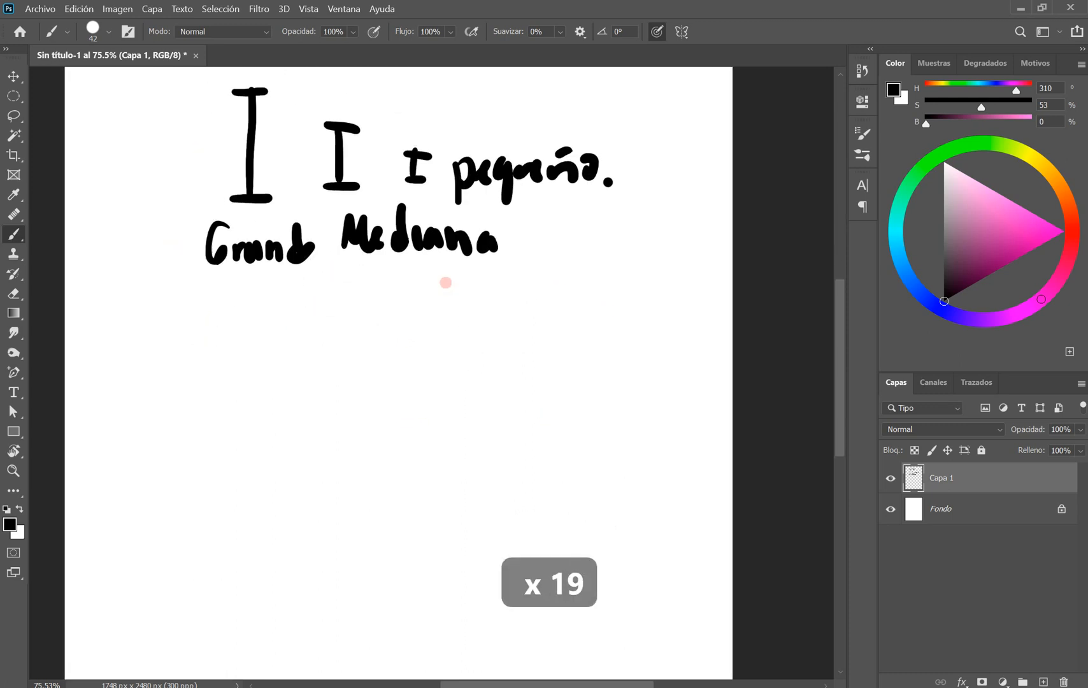
{"action": "mouse_move", "coordinate": [204, 332]}
{"action": "left_mouse_down"}
{"action": "mouse_move", "coordinate": [206, 450]}
{"action": "mouse_move", "coordinate": [378, 366]}
{"action": "mouse_move", "coordinate": [367, 428]}
{"action": "left_mouse_up"}
{"action": "left_click_drag", "start_coordinate": [203, 446], "coordinate": [369, 449]}
{"action": "left_click_drag", "start_coordinate": [313, 390], "coordinate": [312, 401]}
{"action": "left_click", "coordinate": [253, 383]}
{"action": "left_click_drag", "start_coordinate": [258, 430], "coordinate": [310, 420]}
Step: Paint a small torso with two arms and two short legs under the large smiling head
{"action": "left_click_drag", "start_coordinate": [258, 456], "coordinate": [237, 554]}
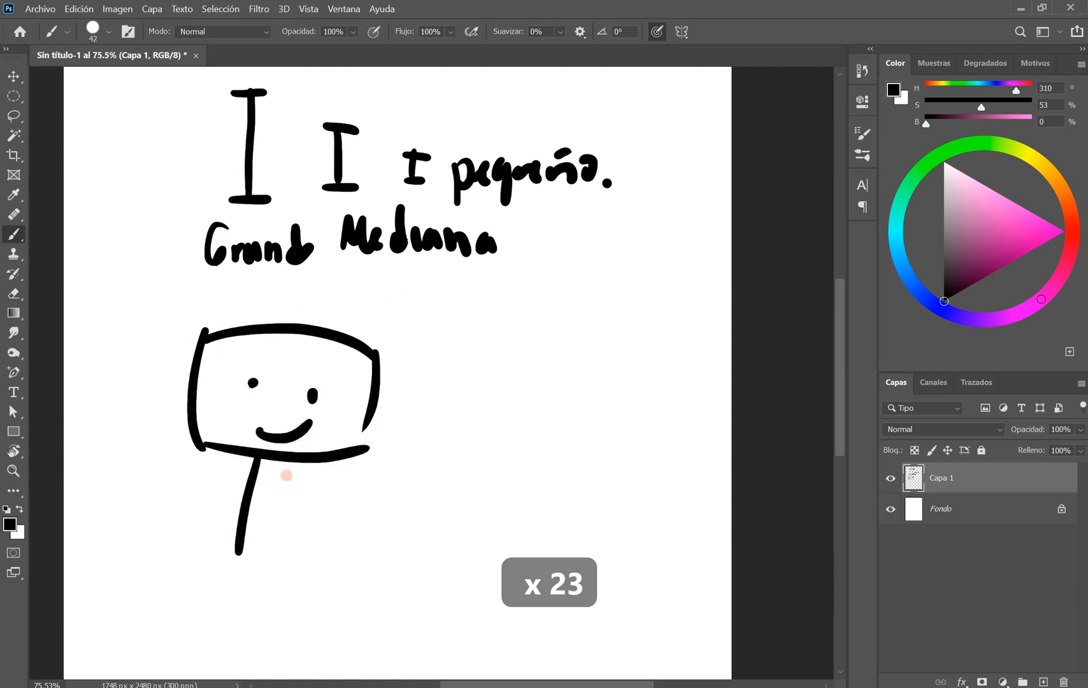
{"action": "left_click_drag", "start_coordinate": [299, 464], "coordinate": [310, 544]}
{"action": "mouse_move", "coordinate": [233, 542]}
{"action": "left_mouse_down"}
{"action": "mouse_move", "coordinate": [303, 546]}
{"action": "mouse_move", "coordinate": [245, 576]}
{"action": "mouse_move", "coordinate": [267, 549]}
{"action": "mouse_move", "coordinate": [305, 549]}
{"action": "left_mouse_up"}
{"action": "left_click_drag", "start_coordinate": [301, 470], "coordinate": [317, 517]}
{"action": "left_click_drag", "start_coordinate": [254, 465], "coordinate": [250, 491]}
Step: Number the large, medium and small size bars 1, 2 and 3 with the brush
{"action": "scroll", "coordinate": [261, 478], "scroll_direction": "up", "scroll_amount": 9}
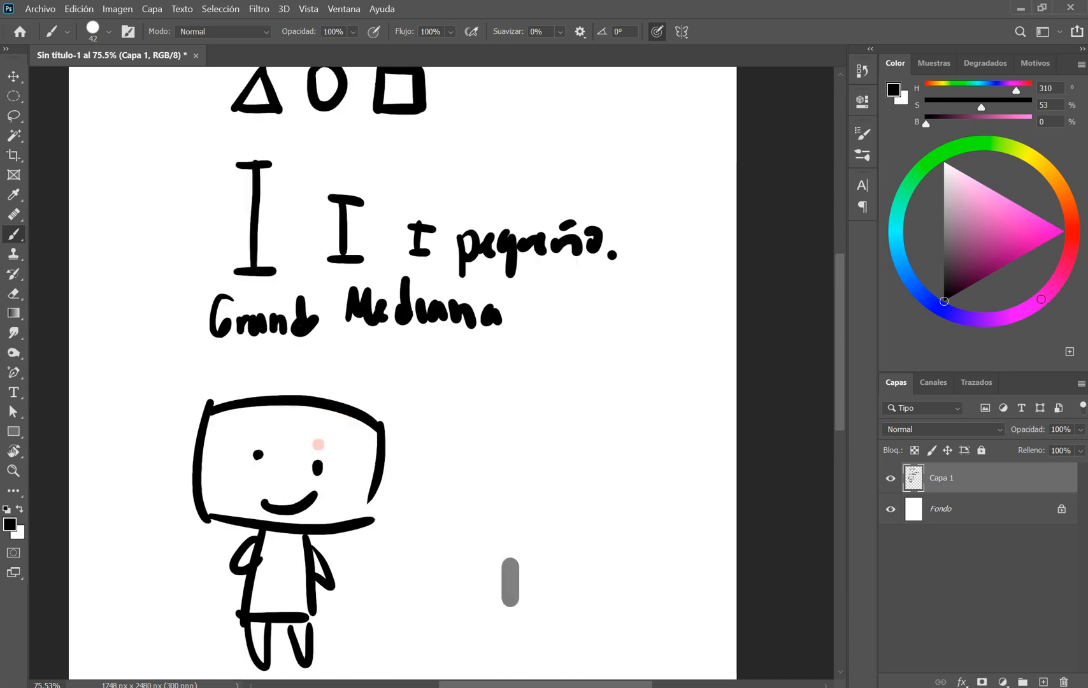
{"action": "scroll", "coordinate": [381, 257], "scroll_direction": "up", "scroll_amount": 1}
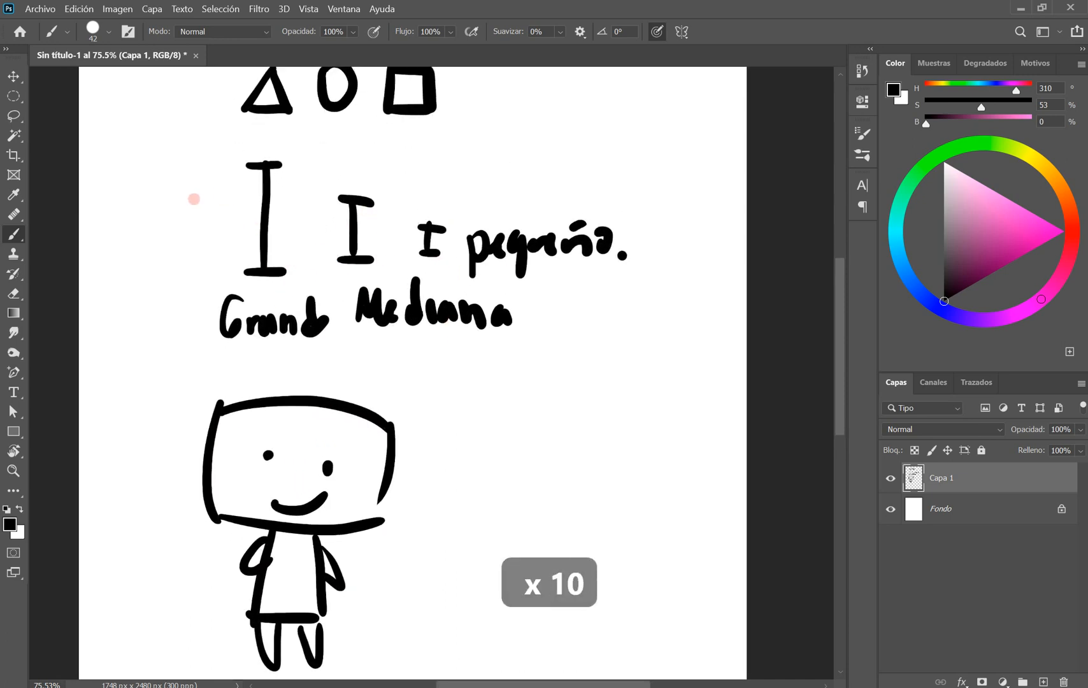
{"action": "mouse_move", "coordinate": [201, 187]}
{"action": "left_mouse_down"}
{"action": "mouse_move", "coordinate": [189, 227]}
{"action": "mouse_move", "coordinate": [215, 236]}
{"action": "left_mouse_up"}
{"action": "left_click_drag", "start_coordinate": [328, 171], "coordinate": [425, 208]}
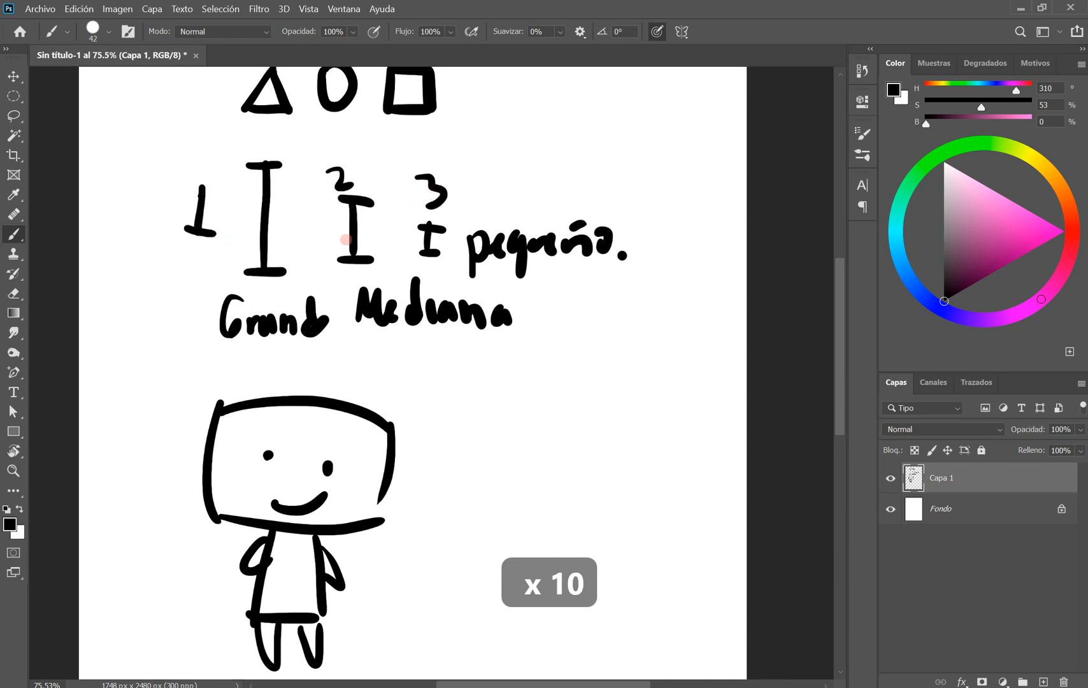
Step: Number the smiling character's parts with the brush: 1 at the head, 2 at the torso and 3 at the legs
{"action": "mouse_move", "coordinate": [149, 433]}
{"action": "left_mouse_down"}
{"action": "mouse_move", "coordinate": [181, 465]}
{"action": "mouse_move", "coordinate": [193, 456]}
{"action": "left_mouse_up"}
{"action": "key", "text": "ctrl+z"}
{"action": "mouse_move", "coordinate": [182, 576]}
{"action": "left_mouse_down"}
{"action": "mouse_move", "coordinate": [200, 566]}
{"action": "mouse_move", "coordinate": [228, 594]}
{"action": "left_mouse_up"}
{"action": "mouse_move", "coordinate": [328, 632]}
{"action": "left_mouse_down"}
{"action": "mouse_move", "coordinate": [353, 644]}
{"action": "mouse_move", "coordinate": [344, 671]}
{"action": "left_mouse_up"}
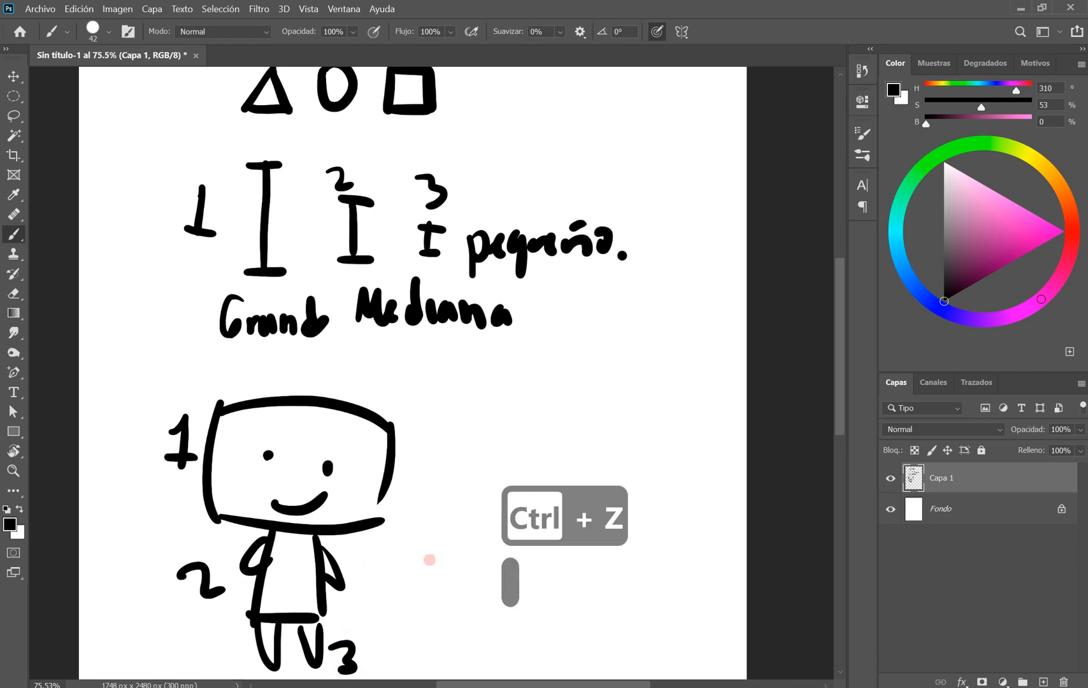
Step: Paint a second character beside the first, with a tiny head on a huge torso tapering toward the waist
{"action": "scroll", "coordinate": [427, 559], "scroll_direction": "down", "scroll_amount": 3}
{"action": "key", "text": "ctrl+z"}
{"action": "left_click_drag", "start_coordinate": [454, 322], "coordinate": [498, 382]}
{"action": "mouse_move", "coordinate": [454, 321]}
{"action": "left_mouse_down"}
{"action": "mouse_move", "coordinate": [492, 345]}
{"action": "mouse_move", "coordinate": [497, 379]}
{"action": "mouse_move", "coordinate": [381, 391]}
{"action": "mouse_move", "coordinate": [417, 543]}
{"action": "left_mouse_up"}
{"action": "left_click_drag", "start_coordinate": [500, 368], "coordinate": [524, 526]}
Step: Paint two legs with flat feet and one small arm on the broad-shouldered character
{"action": "mouse_move", "coordinate": [418, 527]}
{"action": "left_mouse_down"}
{"action": "mouse_move", "coordinate": [513, 524]}
{"action": "mouse_move", "coordinate": [425, 589]}
{"action": "mouse_move", "coordinate": [457, 588]}
{"action": "left_mouse_up"}
{"action": "mouse_move", "coordinate": [446, 533]}
{"action": "left_mouse_down"}
{"action": "mouse_move", "coordinate": [449, 583]}
{"action": "mouse_move", "coordinate": [469, 586]}
{"action": "left_mouse_up"}
{"action": "left_click_drag", "start_coordinate": [487, 529], "coordinate": [485, 596]}
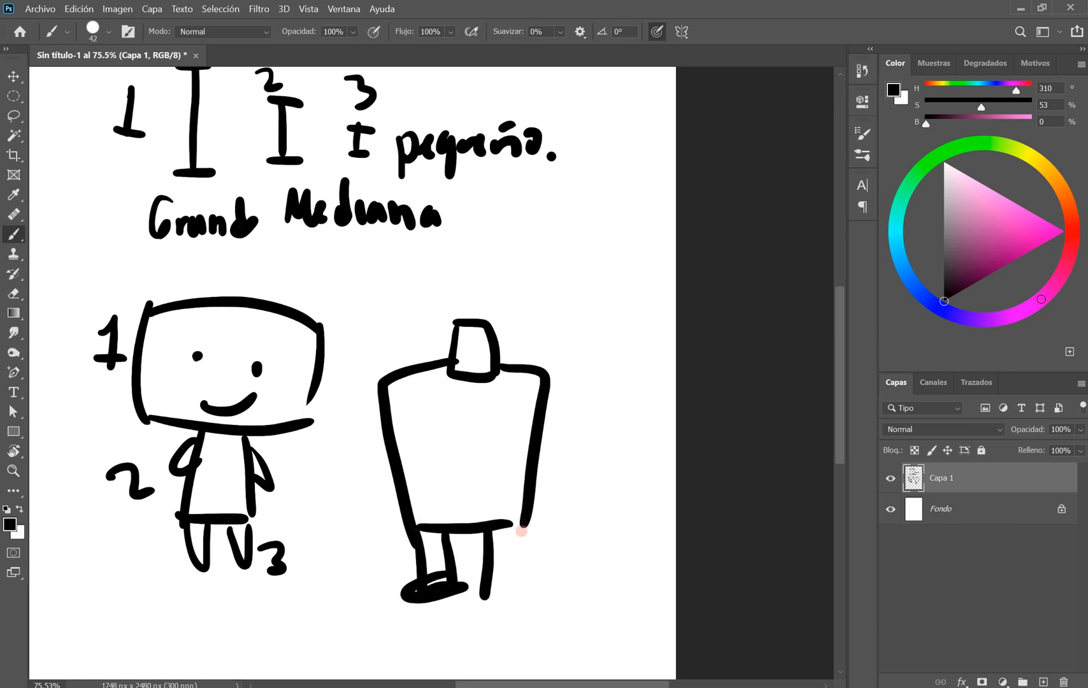
{"action": "left_click_drag", "start_coordinate": [523, 529], "coordinate": [513, 585]}
{"action": "left_click_drag", "start_coordinate": [486, 596], "coordinate": [549, 590]}
{"action": "left_click_drag", "start_coordinate": [550, 390], "coordinate": [572, 454]}
{"action": "left_click_drag", "start_coordinate": [572, 454], "coordinate": [542, 453]}
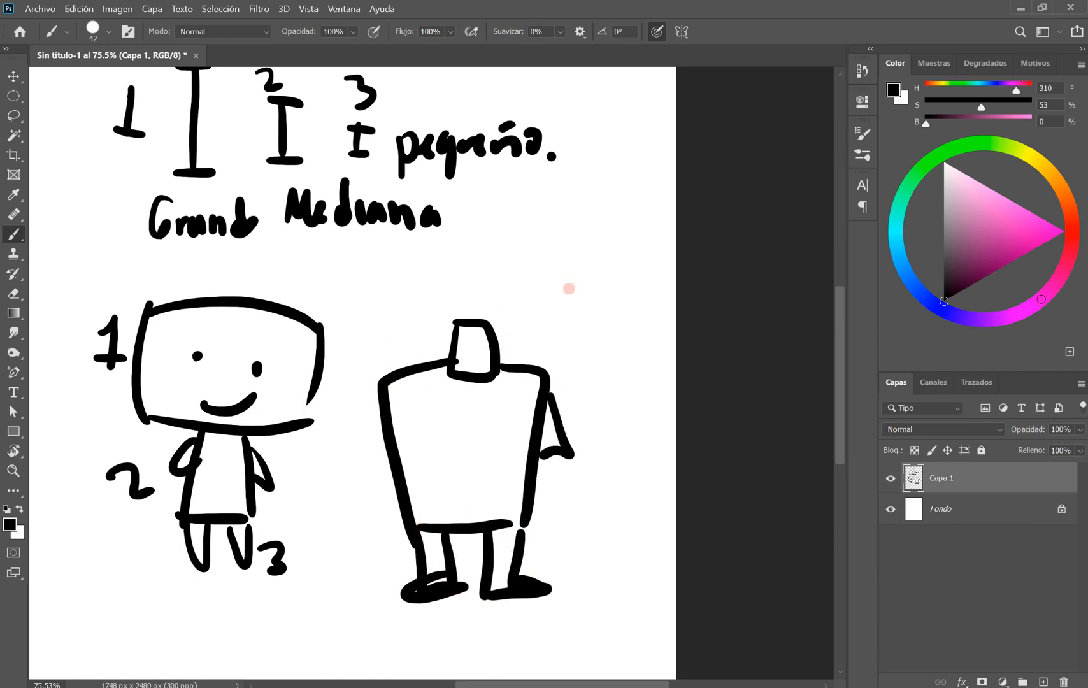
Step: Number the second character's parts with the brush: 3 at the head, 1 at the torso and 2 at the legs
{"action": "left_click_drag", "start_coordinate": [513, 288], "coordinate": [513, 326]}
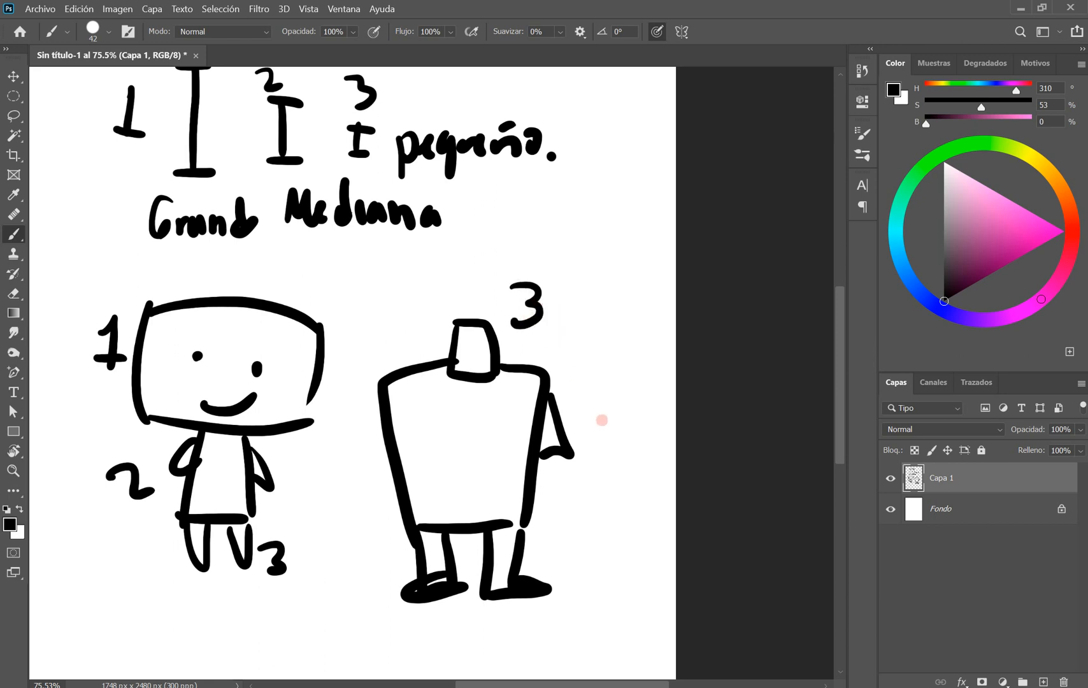
{"action": "left_click_drag", "start_coordinate": [589, 400], "coordinate": [602, 440]}
{"action": "left_click_drag", "start_coordinate": [558, 538], "coordinate": [600, 560]}
Step: Select everything on Capa 1, erase it and clear the selection
{"action": "key", "text": "ctrl+space"}
{"action": "left_click_drag", "start_coordinate": [450, 274], "coordinate": [564, 324]}
{"action": "key", "text": "space"}
{"action": "key", "text": "ctrl+space"}
{"action": "mouse_move", "coordinate": [607, 271]}
{"action": "left_mouse_down"}
{"action": "mouse_move", "coordinate": [593, 340]}
{"action": "mouse_move", "coordinate": [575, 320]}
{"action": "mouse_move", "coordinate": [588, 268]}
{"action": "mouse_move", "coordinate": [607, 294]}
{"action": "left_mouse_up"}
{"action": "key", "text": "space"}
{"action": "key", "text": "ctrl+space"}
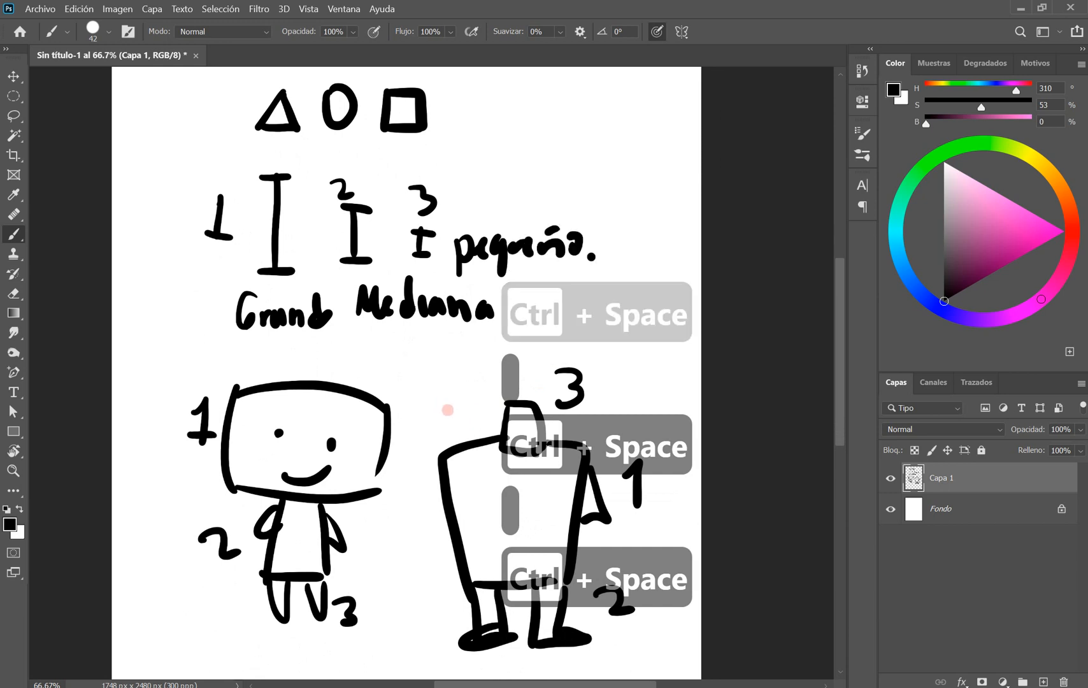
{"action": "key", "text": "ctrl+a"}
{"action": "key", "text": "Delete"}
{"action": "key", "text": "ctrl+d"}
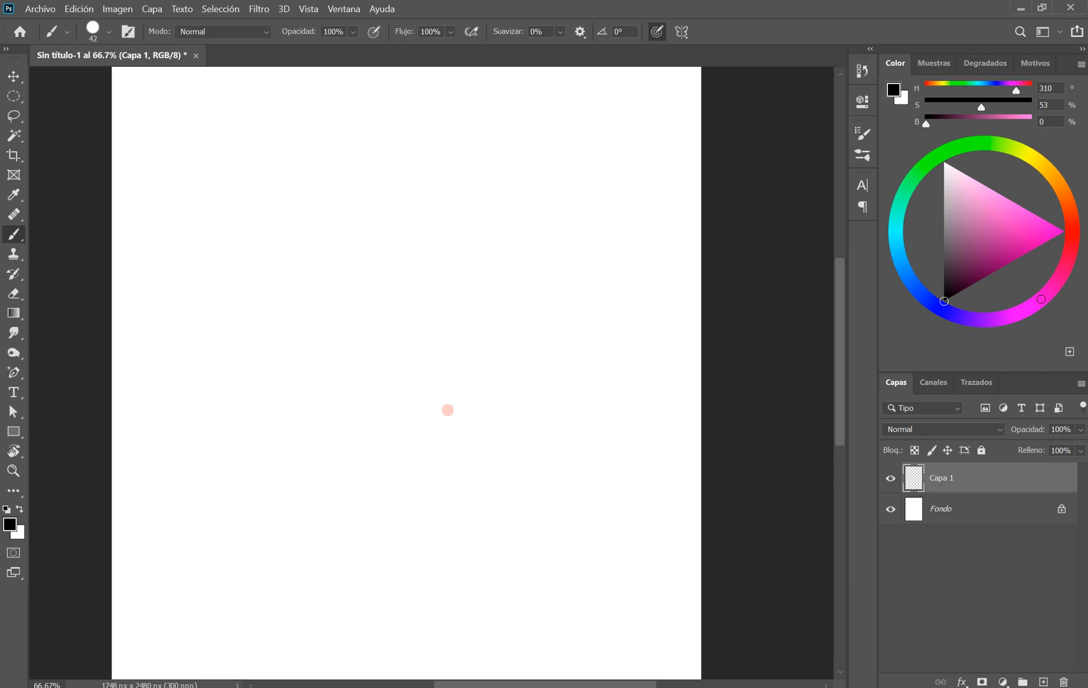
Step: Handwrite "Diseñar : formas" with the brush near the canvas's upper edge
{"action": "mouse_move", "coordinate": [173, 104]}
{"action": "left_mouse_down"}
{"action": "mouse_move", "coordinate": [282, 122]}
{"action": "mouse_move", "coordinate": [315, 109]}
{"action": "left_mouse_up"}
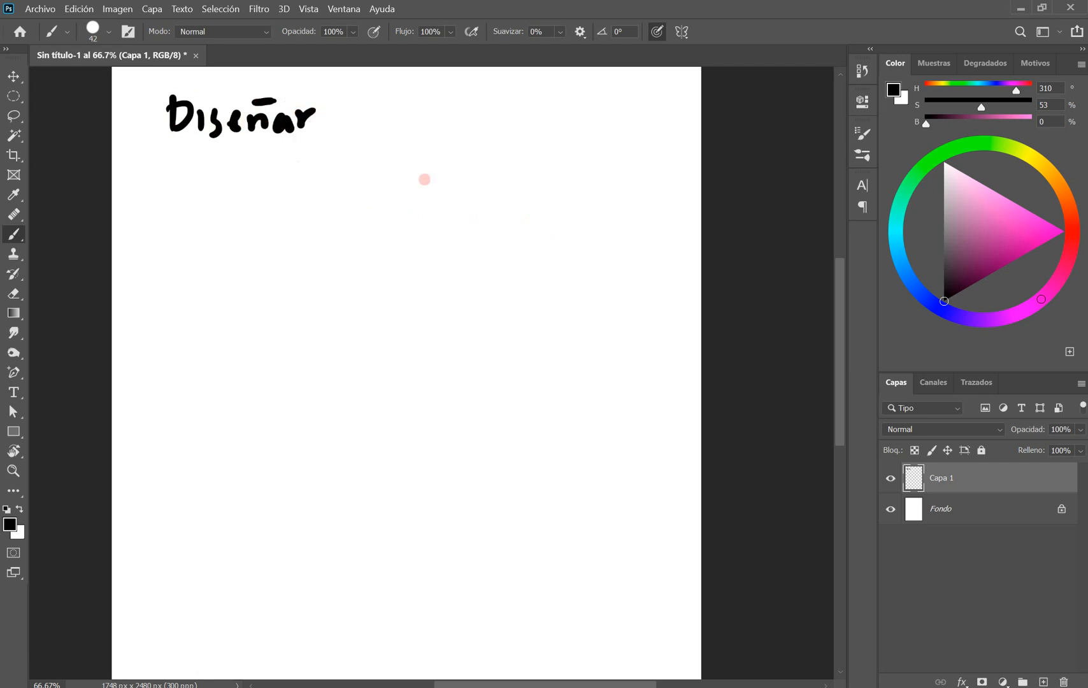
{"action": "left_click", "coordinate": [342, 112]}
{"action": "mouse_move", "coordinate": [389, 92]}
{"action": "left_mouse_down"}
{"action": "mouse_move", "coordinate": [357, 134]}
{"action": "mouse_move", "coordinate": [385, 116]}
{"action": "mouse_move", "coordinate": [457, 119]}
{"action": "mouse_move", "coordinate": [473, 139]}
{"action": "left_mouse_up"}
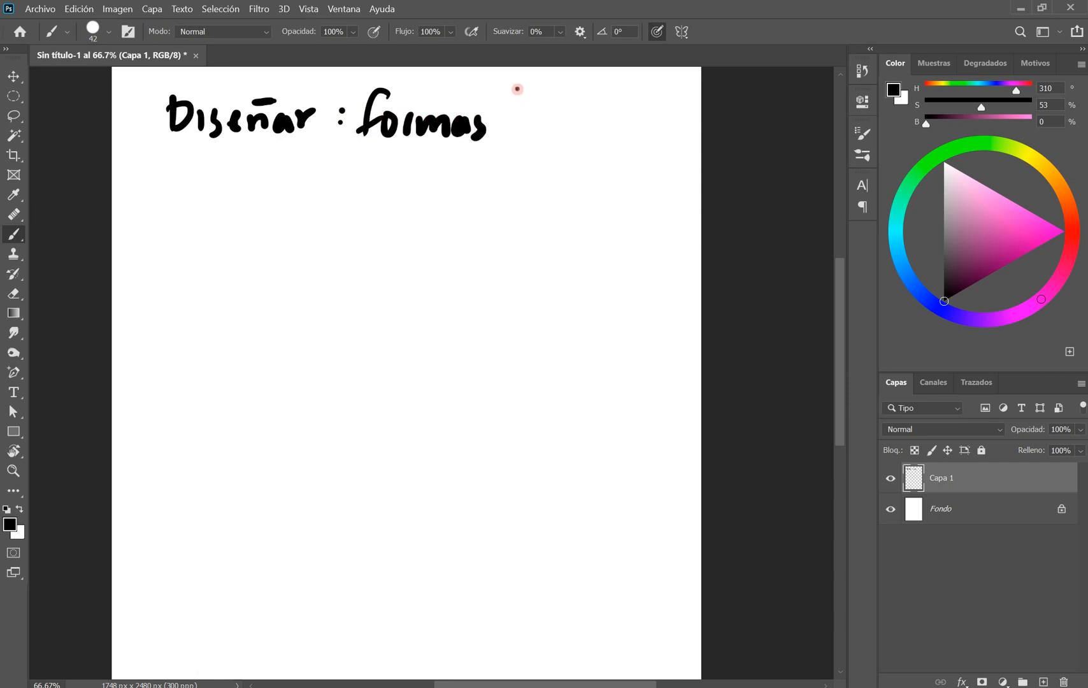
Step: Handwrite "basicas." with the brush after "formas" to complete the heading line
{"action": "mouse_move", "coordinate": [518, 88]}
{"action": "left_mouse_down"}
{"action": "mouse_move", "coordinate": [523, 136]}
{"action": "mouse_move", "coordinate": [563, 133]}
{"action": "left_mouse_up"}
{"action": "mouse_move", "coordinate": [575, 110]}
{"action": "left_mouse_down"}
{"action": "mouse_move", "coordinate": [574, 132]}
{"action": "mouse_move", "coordinate": [604, 132]}
{"action": "left_mouse_up"}
{"action": "left_click_drag", "start_coordinate": [638, 113], "coordinate": [642, 132]}
{"action": "left_click_drag", "start_coordinate": [659, 112], "coordinate": [666, 126]}
{"action": "left_click", "coordinate": [671, 130]}
Step: Brush an arrow below the heading and handwrite "Vectorizado." beside it
{"action": "left_click_drag", "start_coordinate": [199, 157], "coordinate": [251, 164]}
{"action": "mouse_move", "coordinate": [217, 146]}
{"action": "left_mouse_down"}
{"action": "mouse_move", "coordinate": [237, 167]}
{"action": "mouse_move", "coordinate": [232, 176]}
{"action": "mouse_move", "coordinate": [288, 149]}
{"action": "left_mouse_up"}
{"action": "left_click_drag", "start_coordinate": [293, 173], "coordinate": [328, 192]}
{"action": "mouse_move", "coordinate": [348, 146]}
{"action": "left_mouse_down"}
{"action": "mouse_move", "coordinate": [344, 191]}
{"action": "mouse_move", "coordinate": [374, 164]}
{"action": "left_mouse_up"}
{"action": "left_click_drag", "start_coordinate": [377, 167], "coordinate": [405, 164]}
{"action": "mouse_move", "coordinate": [414, 164]}
{"action": "left_mouse_down"}
{"action": "mouse_move", "coordinate": [413, 182]}
{"action": "mouse_move", "coordinate": [438, 178]}
{"action": "left_mouse_up"}
{"action": "left_click_drag", "start_coordinate": [464, 164], "coordinate": [494, 176]}
{"action": "left_click_drag", "start_coordinate": [510, 161], "coordinate": [508, 163]}
{"action": "left_click", "coordinate": [540, 169]}
Step: Brush a second arrow under the first one and handwrite "Vectorizado" again beside it
{"action": "left_click_drag", "start_coordinate": [198, 216], "coordinate": [243, 217]}
{"action": "mouse_move", "coordinate": [224, 205]}
{"action": "left_mouse_down"}
{"action": "mouse_move", "coordinate": [246, 218]}
{"action": "mouse_move", "coordinate": [232, 235]}
{"action": "left_mouse_up"}
{"action": "mouse_move", "coordinate": [269, 212]}
{"action": "left_mouse_down"}
{"action": "mouse_move", "coordinate": [283, 237]}
{"action": "mouse_move", "coordinate": [295, 207]}
{"action": "left_mouse_up"}
{"action": "left_click_drag", "start_coordinate": [299, 227], "coordinate": [347, 246]}
{"action": "left_click_drag", "start_coordinate": [360, 208], "coordinate": [363, 249]}
{"action": "left_click_drag", "start_coordinate": [354, 220], "coordinate": [478, 235]}
{"action": "left_click_drag", "start_coordinate": [508, 190], "coordinate": [507, 238]}
{"action": "mouse_move", "coordinate": [526, 210]}
{"action": "left_mouse_down"}
{"action": "mouse_move", "coordinate": [516, 233]}
{"action": "mouse_move", "coordinate": [529, 213]}
{"action": "left_mouse_up"}
{"action": "left_click", "coordinate": [13, 313]}
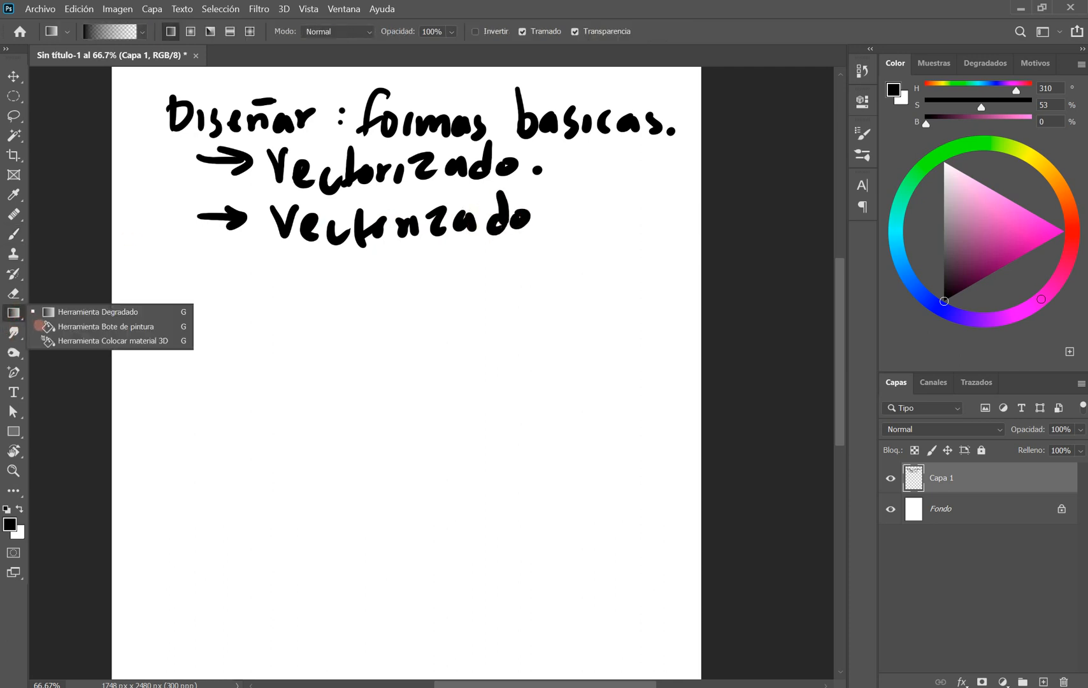
{"action": "left_click", "coordinate": [14, 373]}
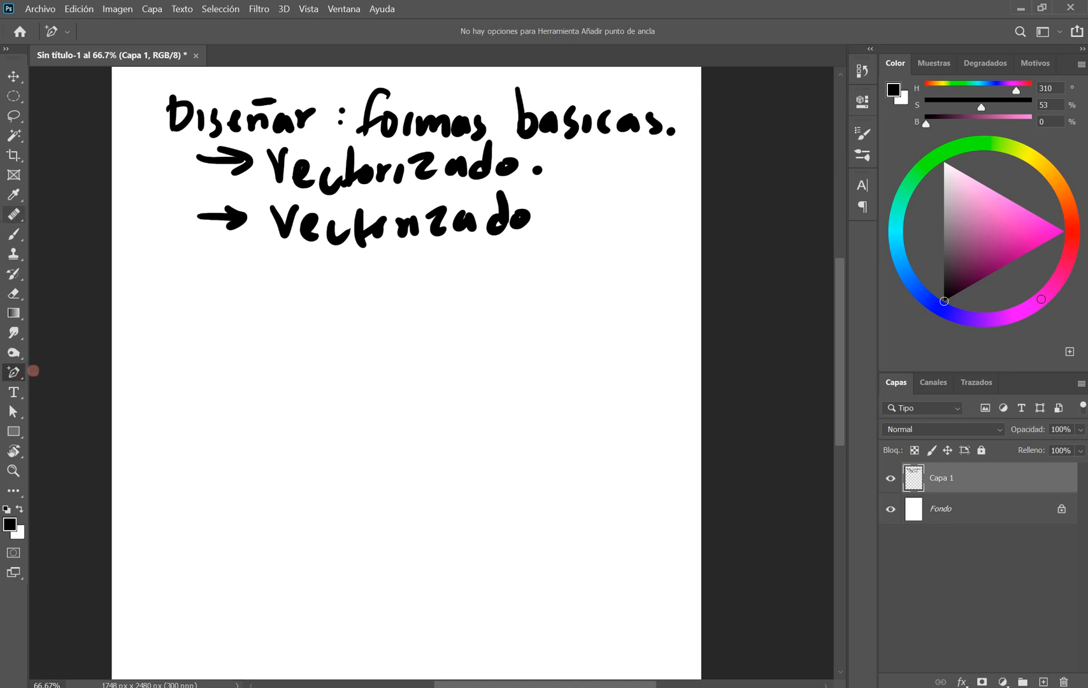
Step: Underline both "Vectorizado" lines and the words "formas basicas" with the brush
{"action": "left_click", "coordinate": [11, 231]}
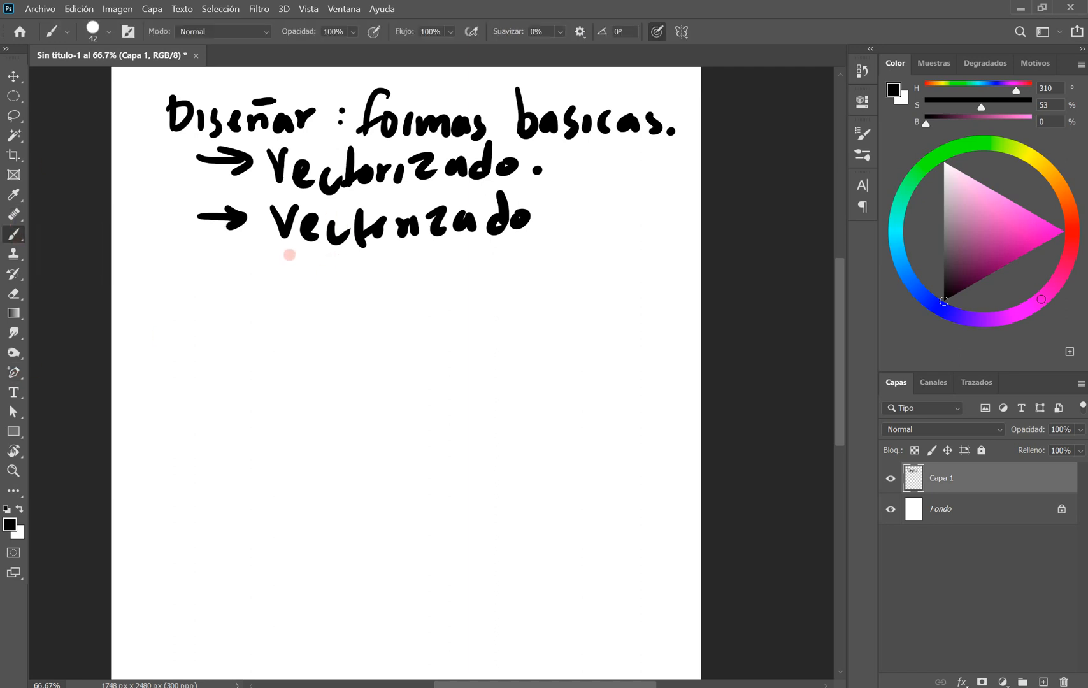
{"action": "left_click_drag", "start_coordinate": [260, 258], "coordinate": [554, 285]}
{"action": "left_click_drag", "start_coordinate": [269, 184], "coordinate": [567, 188]}
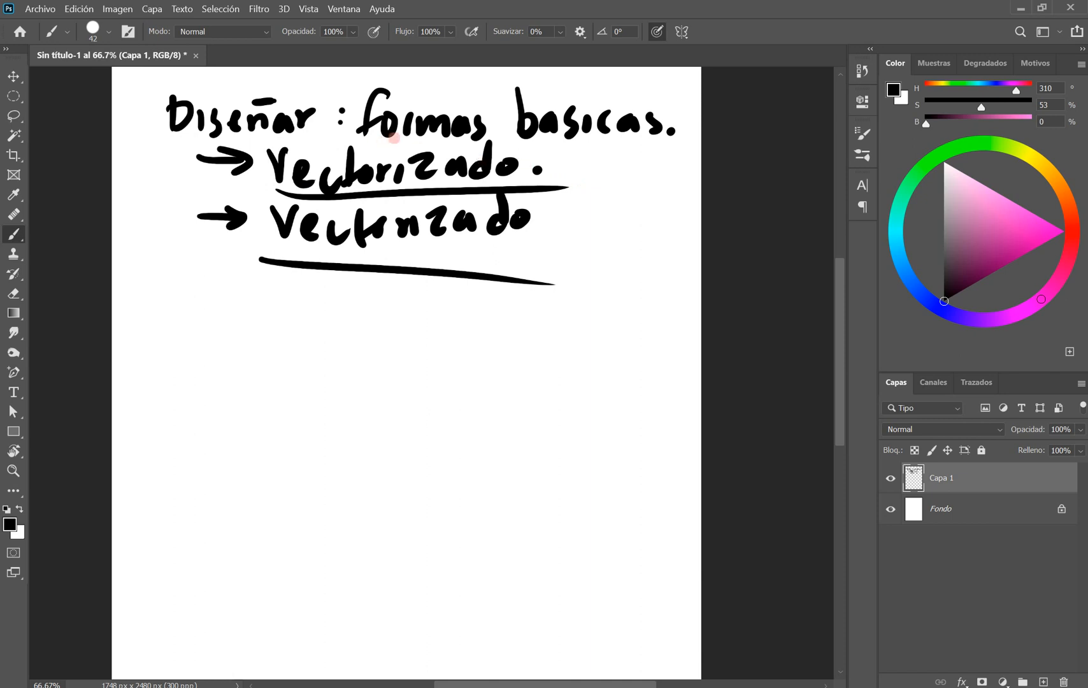
{"action": "left_click_drag", "start_coordinate": [356, 136], "coordinate": [650, 156]}
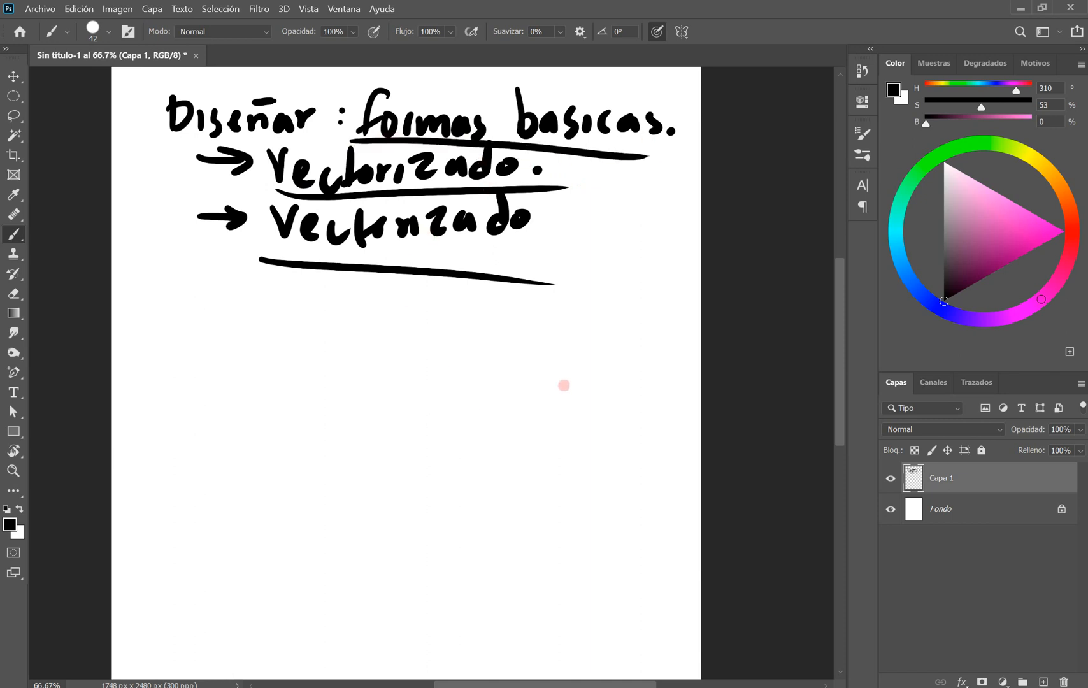
Step: Select all the handwritten notes on Capa 1, delete them and clear the selection
{"action": "key", "text": "ctrl+a"}
{"action": "key", "text": "Delete"}
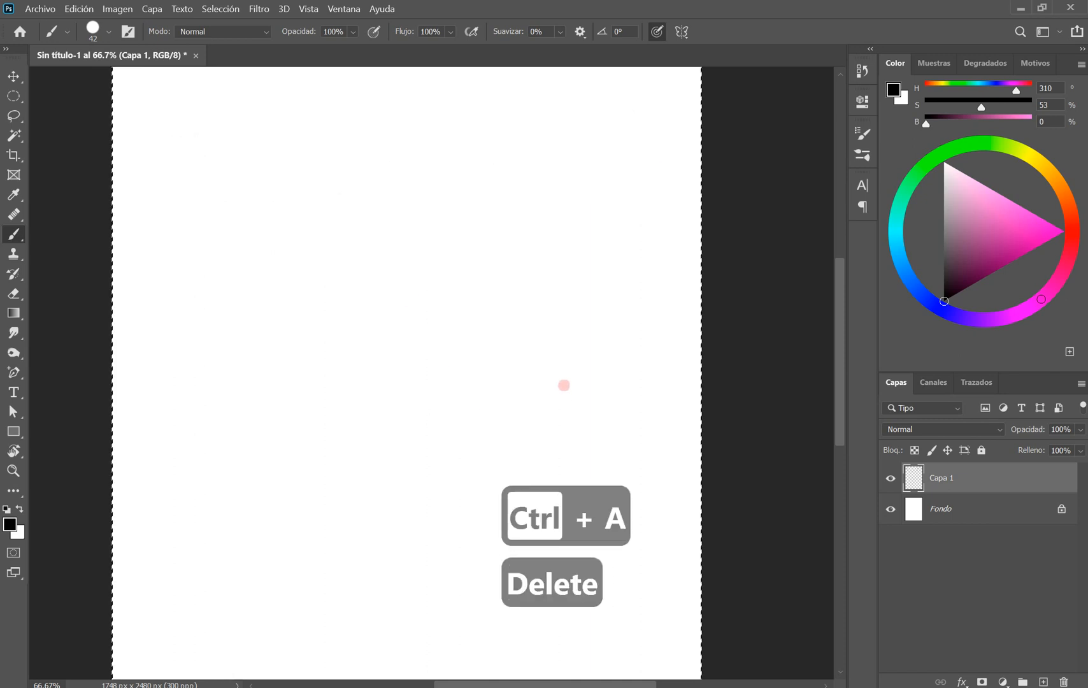
{"action": "key", "text": "ctrl+d"}
Step: Set the foreground color to light blue with hue 203, saturation 49% and brightness 100%
{"action": "key", "text": "space"}
{"action": "left_click_drag", "start_coordinate": [405, 276], "coordinate": [411, 242]}
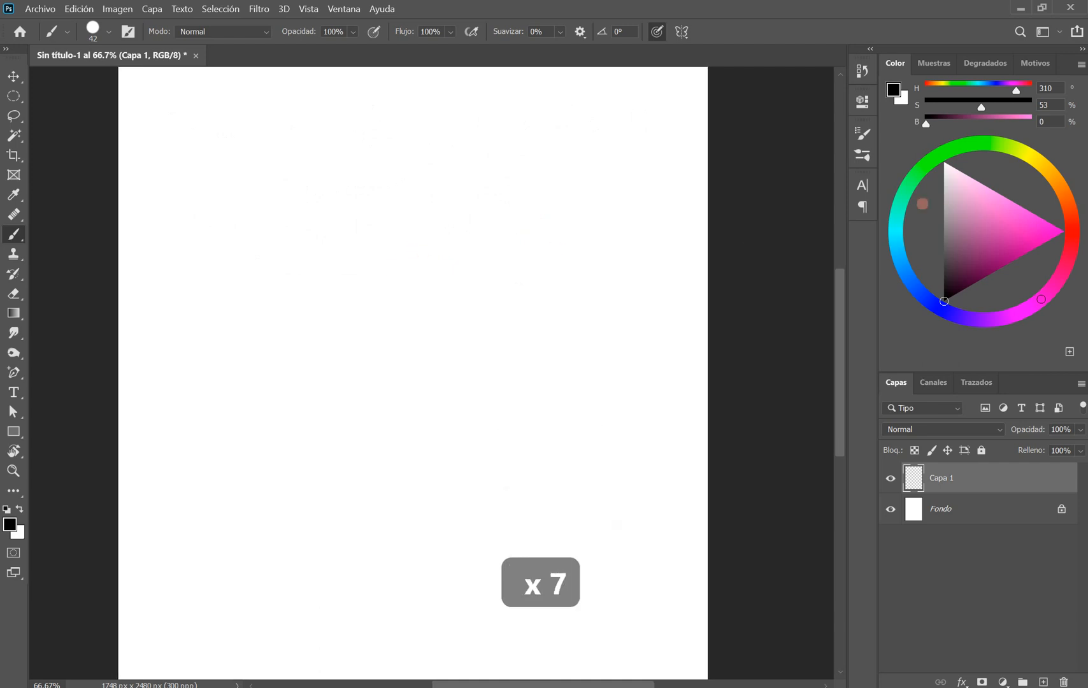
{"action": "left_click", "coordinate": [903, 265]}
{"action": "left_click", "coordinate": [989, 204]}
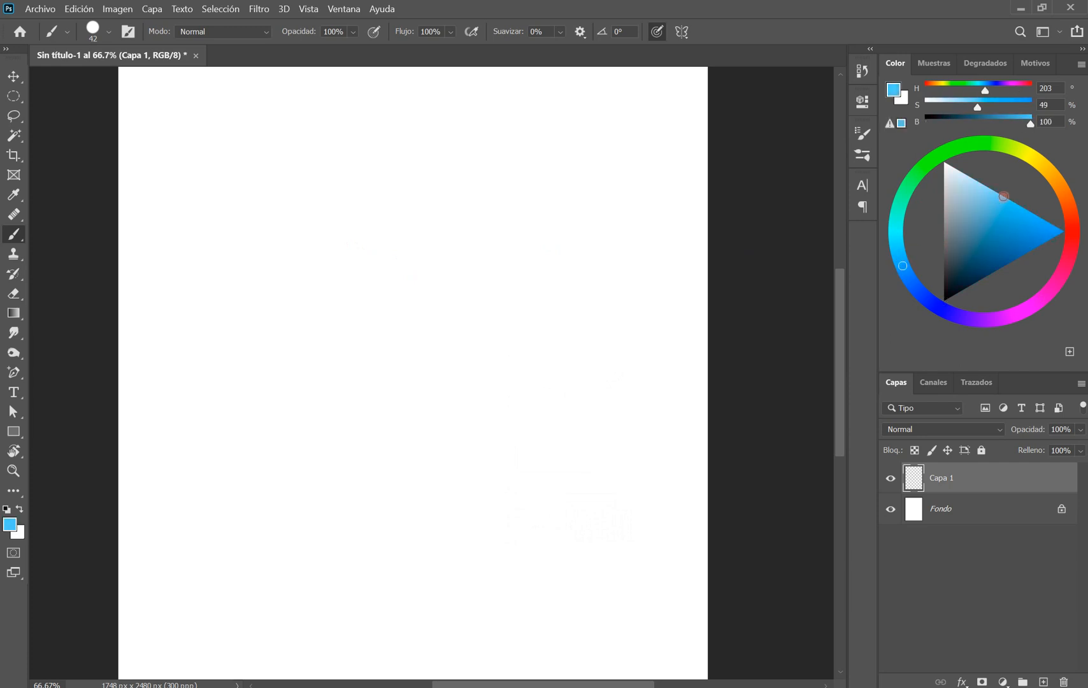
{"action": "left_click_drag", "start_coordinate": [358, 217], "coordinate": [361, 350]}
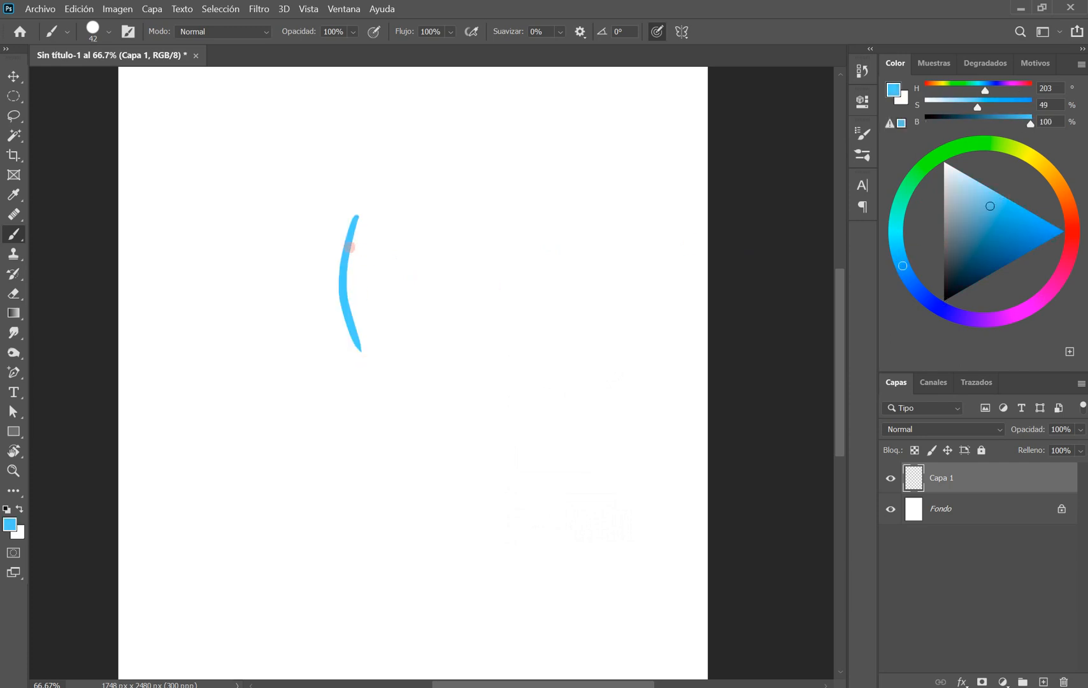
{"action": "key", "text": "ctrl+z"}
{"action": "left_click_drag", "start_coordinate": [344, 242], "coordinate": [347, 355]}
{"action": "left_click_drag", "start_coordinate": [344, 237], "coordinate": [489, 236]}
{"action": "key", "text": "ctrl+z"}
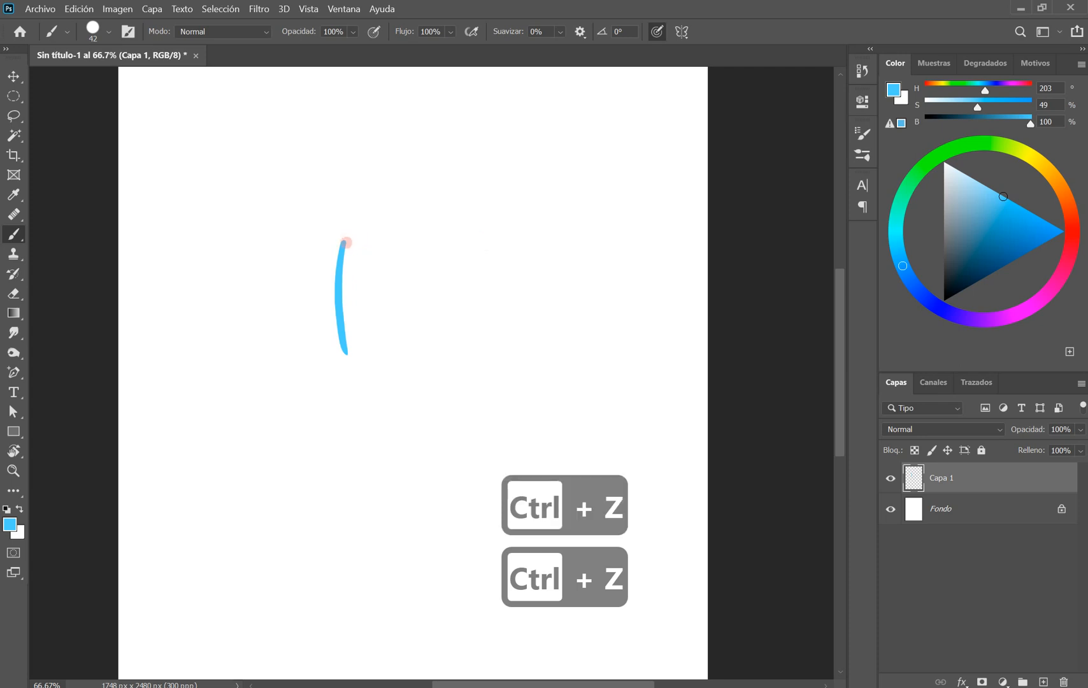
{"action": "left_click_drag", "start_coordinate": [344, 239], "coordinate": [492, 231]}
{"action": "left_click_drag", "start_coordinate": [347, 354], "coordinate": [487, 345]}
{"action": "key", "text": "ctrl+z"}
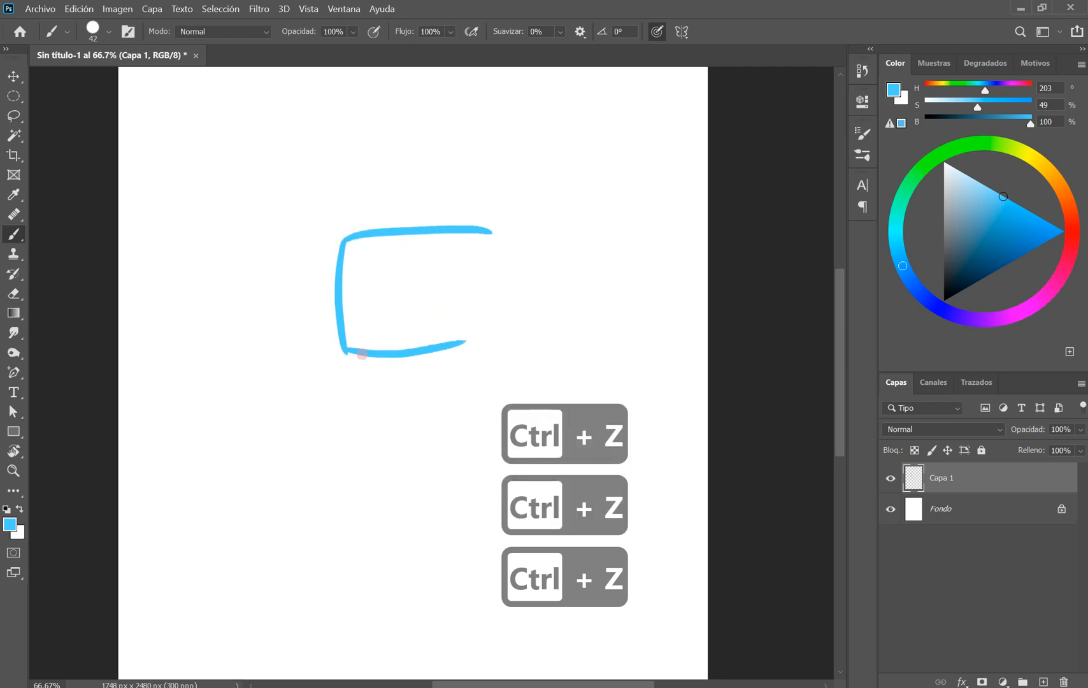
{"action": "left_click_drag", "start_coordinate": [337, 356], "coordinate": [487, 346]}
{"action": "left_click_drag", "start_coordinate": [498, 240], "coordinate": [494, 353]}
{"action": "key", "text": "ctrl+z"}
{"action": "key", "text": "ctrl+z"}
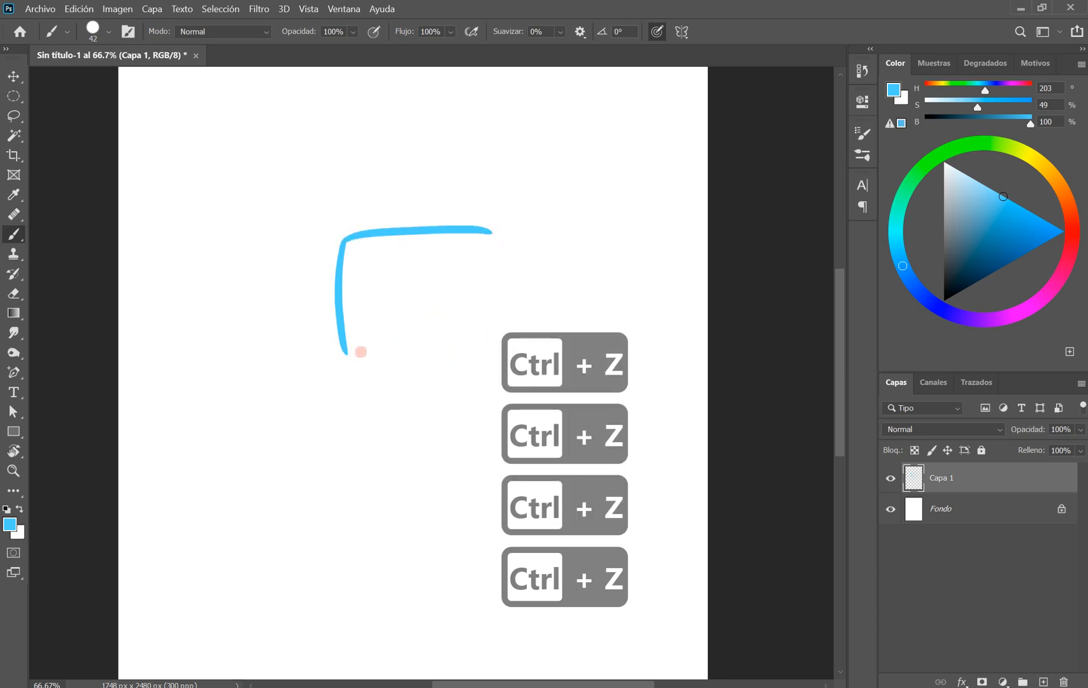
{"action": "mouse_move", "coordinate": [341, 357]}
{"action": "left_mouse_down"}
{"action": "mouse_move", "coordinate": [498, 361]}
{"action": "mouse_move", "coordinate": [393, 311]}
{"action": "mouse_move", "coordinate": [349, 391]}
{"action": "left_mouse_up"}
{"action": "key", "text": "ctrl+z"}
{"action": "key", "text": "ctrl+z"}
{"action": "key", "text": "ctrl+z"}
Step: Handwrite "A5" in light blue with the brush near the page's upper-left corner
{"action": "key", "text": "ctrl+space"}
{"action": "key", "text": "ctrl+space"}
{"action": "key", "text": "ctrl+space"}
{"action": "key", "text": "ctrl+z"}
{"action": "mouse_move", "coordinate": [261, 151]}
{"action": "left_mouse_down"}
{"action": "mouse_move", "coordinate": [285, 147]}
{"action": "mouse_move", "coordinate": [291, 130]}
{"action": "mouse_move", "coordinate": [305, 155]}
{"action": "left_mouse_up"}
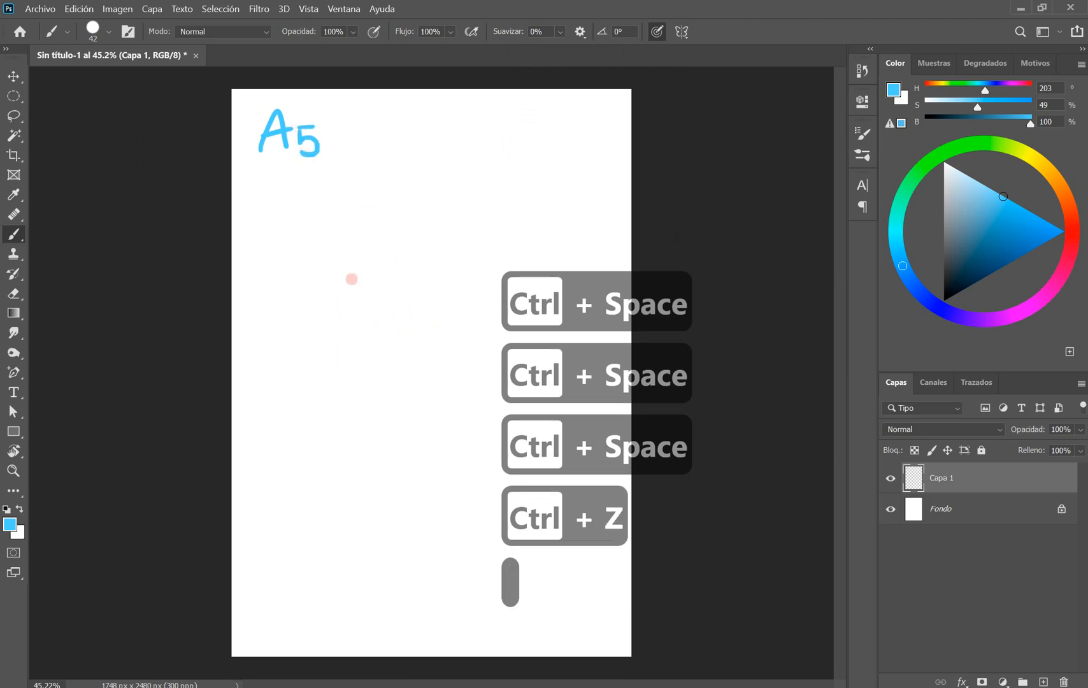
Step: Sketch the upper, left and lower sides of a wide rectangle in light blue near the middle of the page
{"action": "left_click_drag", "start_coordinate": [338, 276], "coordinate": [515, 286]}
{"action": "mouse_move", "coordinate": [331, 278]}
{"action": "left_mouse_down"}
{"action": "mouse_move", "coordinate": [352, 417]}
{"action": "mouse_move", "coordinate": [545, 414]}
{"action": "left_mouse_up"}
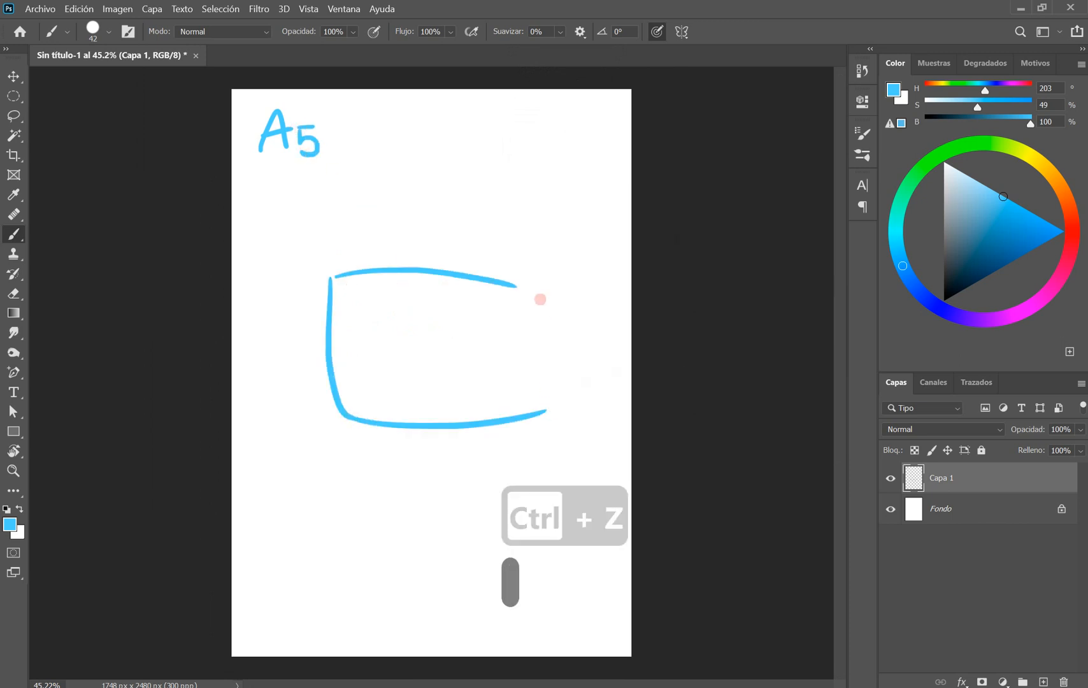
Step: Brush in the head's missing right side and a rounded ear with an inner curve on each side of the head
{"action": "mouse_move", "coordinate": [536, 290]}
{"action": "left_mouse_down"}
{"action": "mouse_move", "coordinate": [542, 426]}
{"action": "mouse_move", "coordinate": [560, 293]}
{"action": "left_mouse_up"}
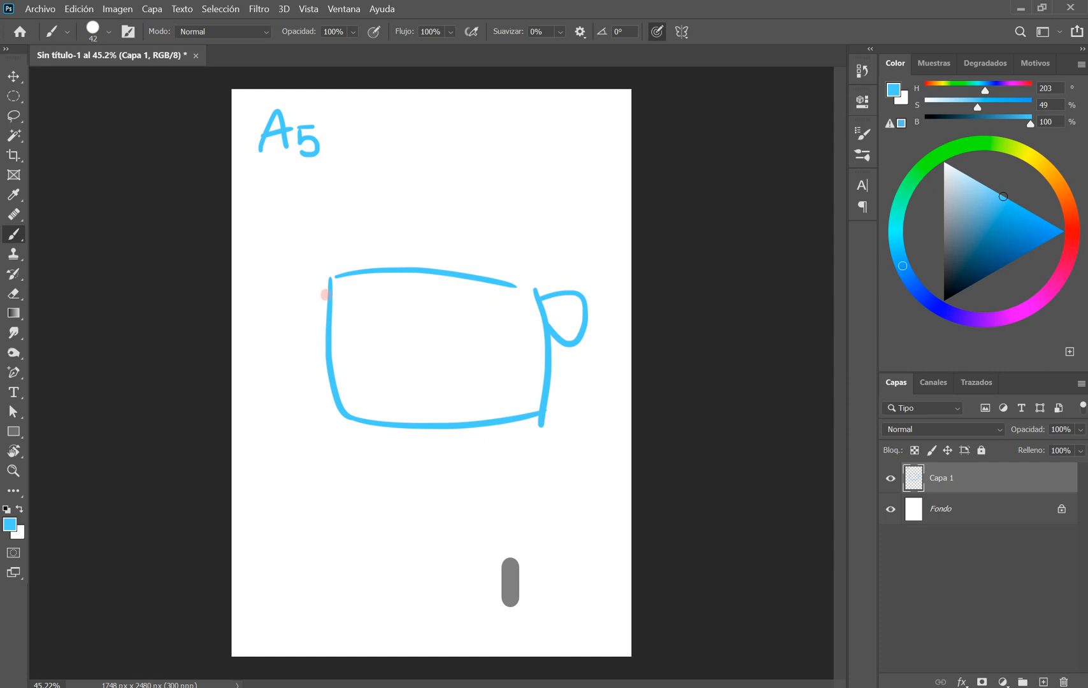
{"action": "mouse_move", "coordinate": [327, 295]}
{"action": "left_mouse_down"}
{"action": "mouse_move", "coordinate": [306, 335]}
{"action": "mouse_move", "coordinate": [331, 305]}
{"action": "left_mouse_up"}
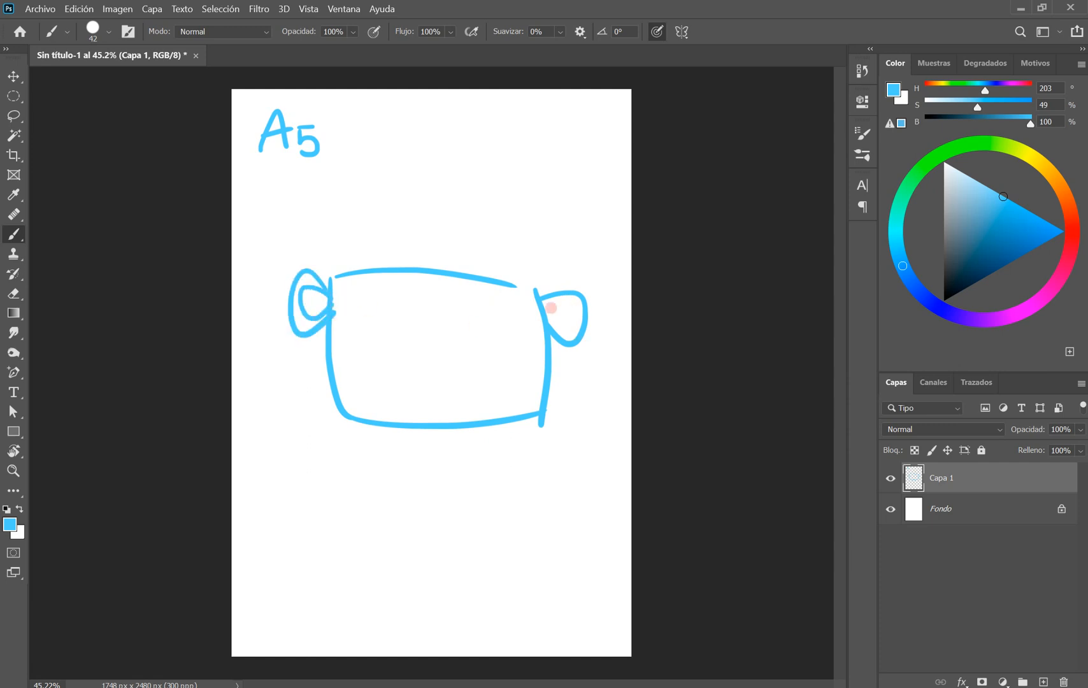
{"action": "mouse_move", "coordinate": [551, 308]}
{"action": "left_mouse_down"}
{"action": "mouse_move", "coordinate": [573, 331]}
{"action": "mouse_move", "coordinate": [552, 316]}
{"action": "left_mouse_up"}
Step: Sketch three forehead stripes, two filled oval eyes, a triangular nose and a curved mouth inside the head
{"action": "left_click_drag", "start_coordinate": [401, 274], "coordinate": [463, 291]}
{"action": "left_click_drag", "start_coordinate": [383, 328], "coordinate": [380, 331]}
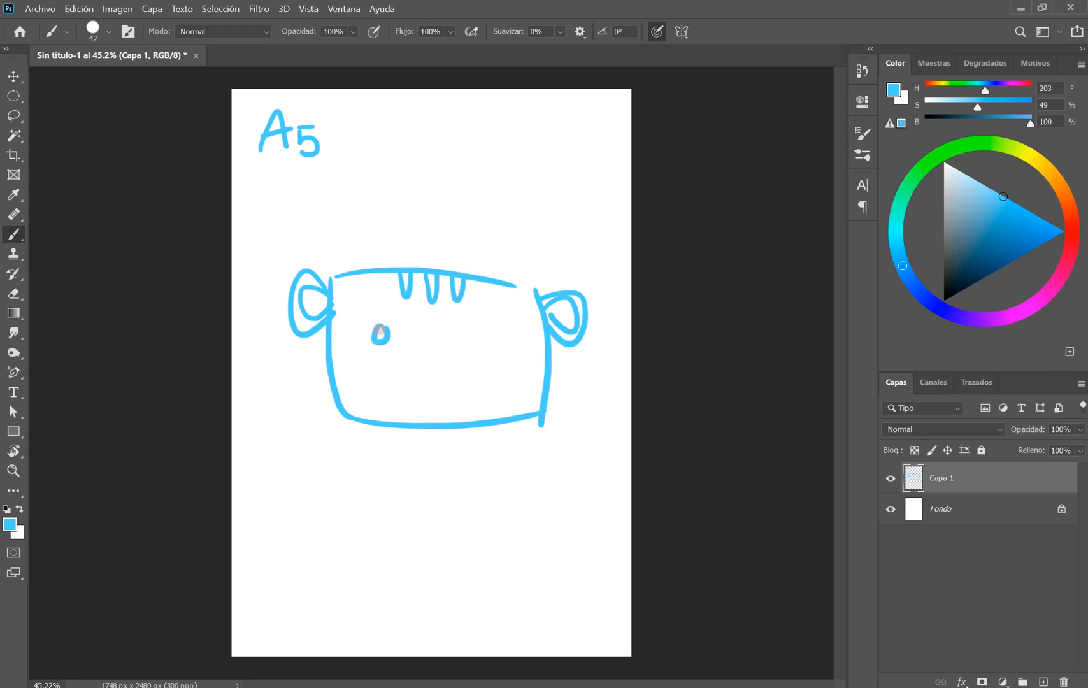
{"action": "left_click_drag", "start_coordinate": [466, 323], "coordinate": [470, 331]}
{"action": "mouse_move", "coordinate": [411, 359]}
{"action": "left_mouse_down"}
{"action": "mouse_move", "coordinate": [433, 366]}
{"action": "mouse_move", "coordinate": [413, 359]}
{"action": "mouse_move", "coordinate": [427, 372]}
{"action": "mouse_move", "coordinate": [408, 393]}
{"action": "mouse_move", "coordinate": [425, 379]}
{"action": "mouse_move", "coordinate": [459, 378]}
{"action": "left_mouse_up"}
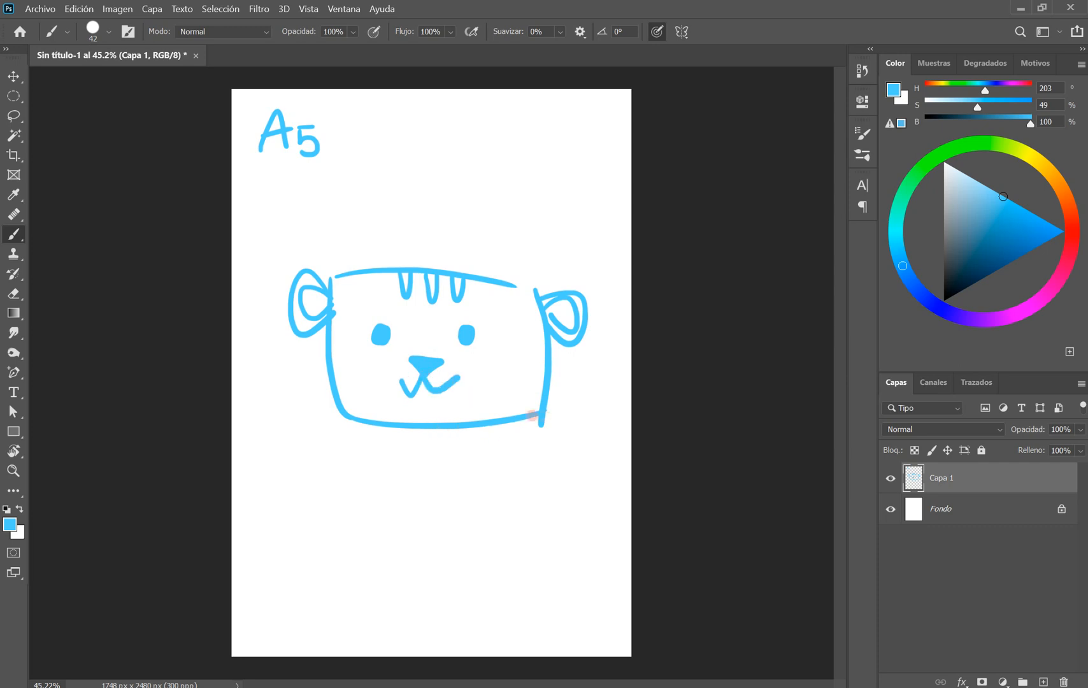
Step: Erase the line end overshooting the head's lower-right corner and return to the Brush tool
{"action": "key", "text": "e"}
{"action": "key", "text": "e"}
{"action": "key", "text": "e"}
{"action": "key", "text": "e"}
{"action": "key", "text": "e"}
{"action": "key", "text": "e"}
{"action": "key", "text": "e"}
{"action": "key", "text": "e"}
{"action": "key", "text": "e"}
{"action": "key", "text": "e"}
{"action": "key", "text": "e"}
{"action": "key", "text": "e"}
{"action": "key", "text": "e"}
{"action": "key", "text": "e"}
{"action": "key", "text": "e"}
{"action": "key", "text": "e"}
{"action": "key", "text": "e"}
{"action": "key", "text": "e"}
{"action": "key", "text": "e"}
{"action": "key", "text": "e"}
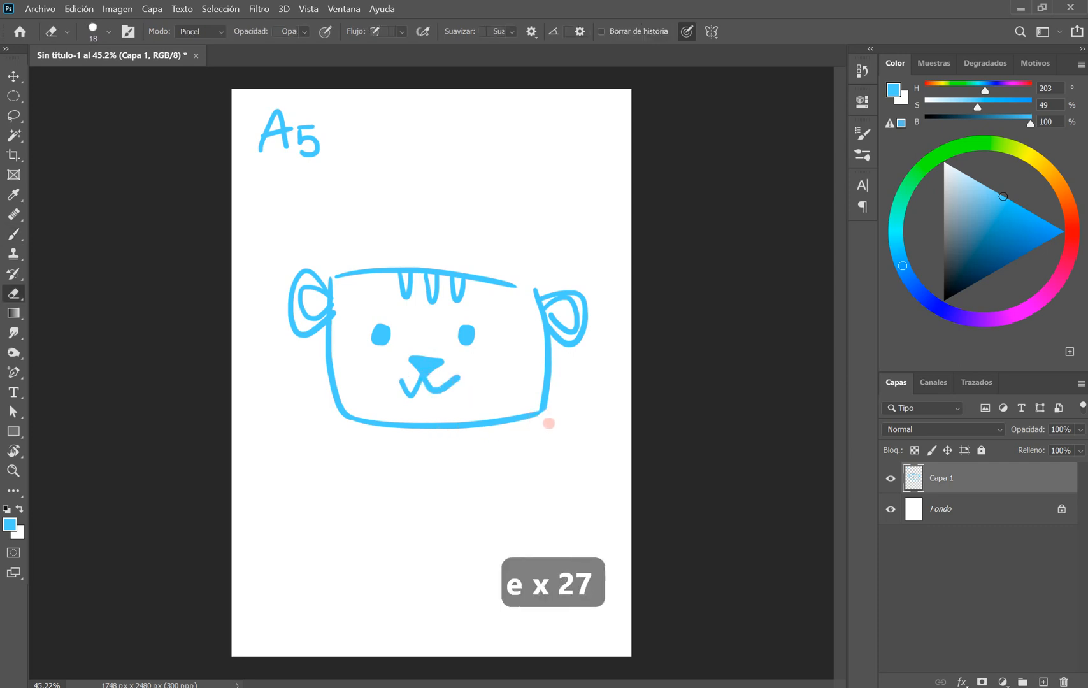
{"action": "key", "text": "e"}
{"action": "key", "text": "e"}
{"action": "key", "text": "e"}
{"action": "key", "text": "e"}
{"action": "key", "text": "e"}
{"action": "key", "text": "e"}
{"action": "key", "text": "e"}
{"action": "key", "text": "e"}
{"action": "key", "text": "e"}
{"action": "key", "text": "e"}
{"action": "key", "text": "e"}
{"action": "key", "text": "b"}
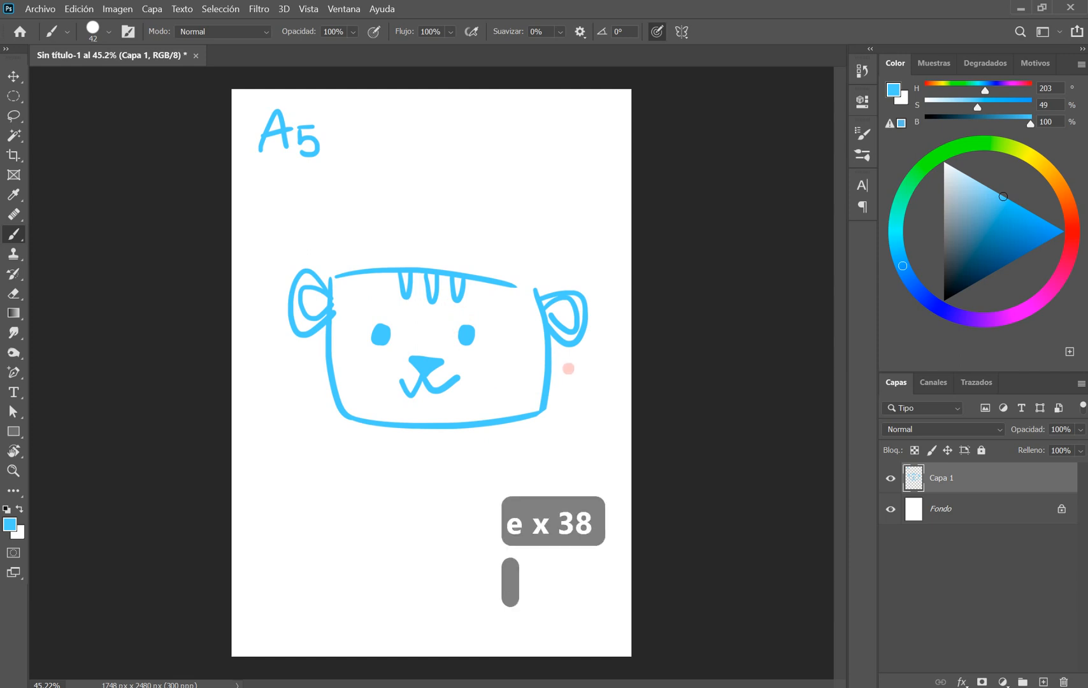
Step: Reduce the sketch layer's opacity to 23% and lock the layer completely
{"action": "key", "text": "space"}
{"action": "key", "text": "space"}
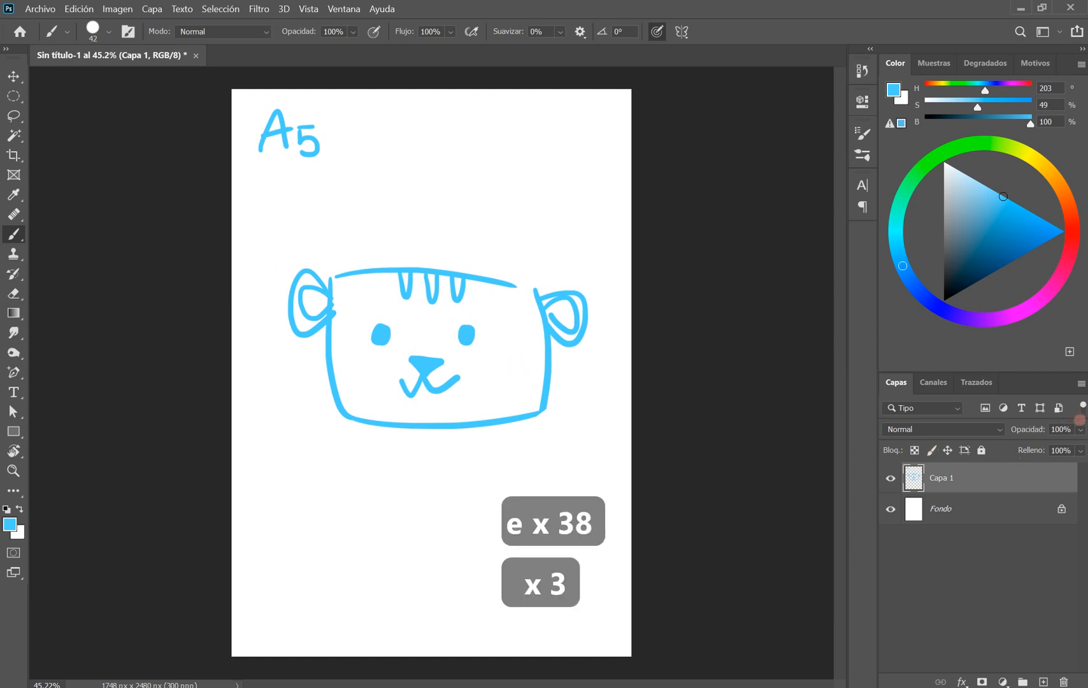
{"action": "left_click", "coordinate": [1077, 430]}
{"action": "left_click_drag", "start_coordinate": [1028, 445], "coordinate": [1026, 446]}
{"action": "left_click", "coordinate": [982, 450]}
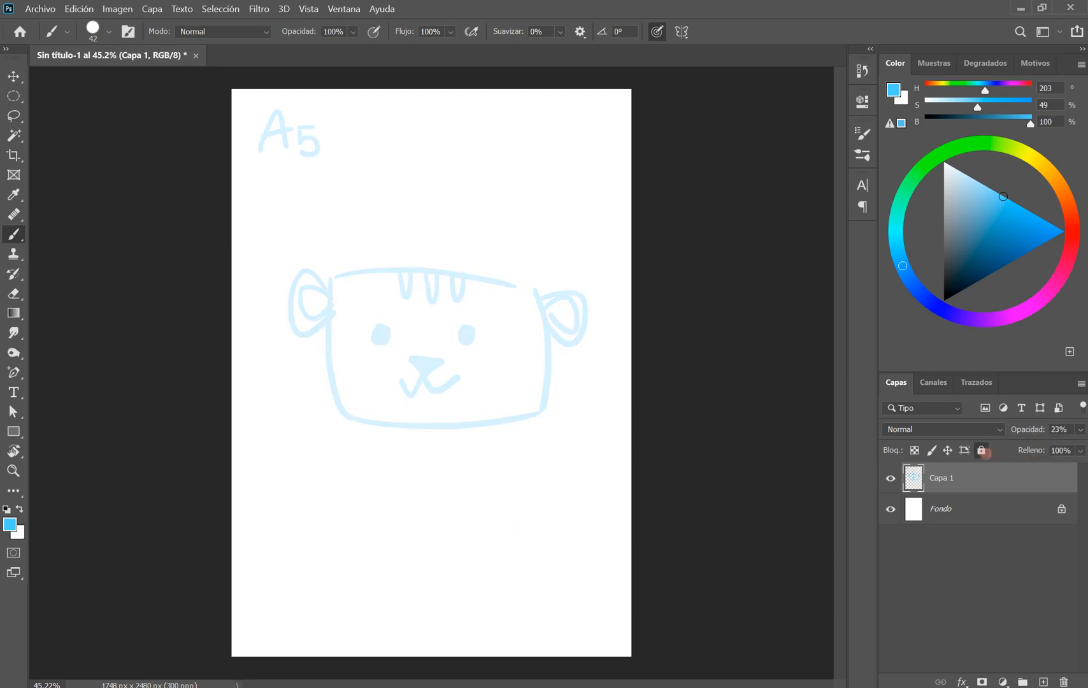
{"action": "left_click", "coordinate": [982, 451]}
Step: Rename the locked sketch layer as Boceto
{"action": "double_click", "coordinate": [940, 478]}
{"action": "type", "text": "Boceo"}
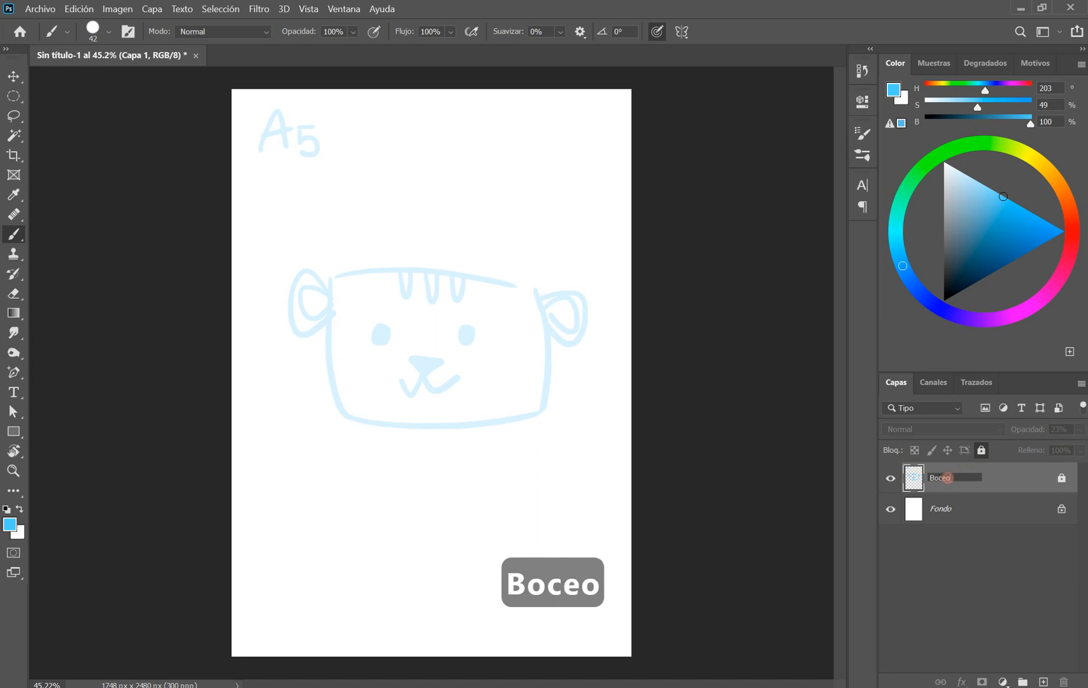
{"action": "key", "text": "BackSpace"}
{"action": "type", "text": "to"}
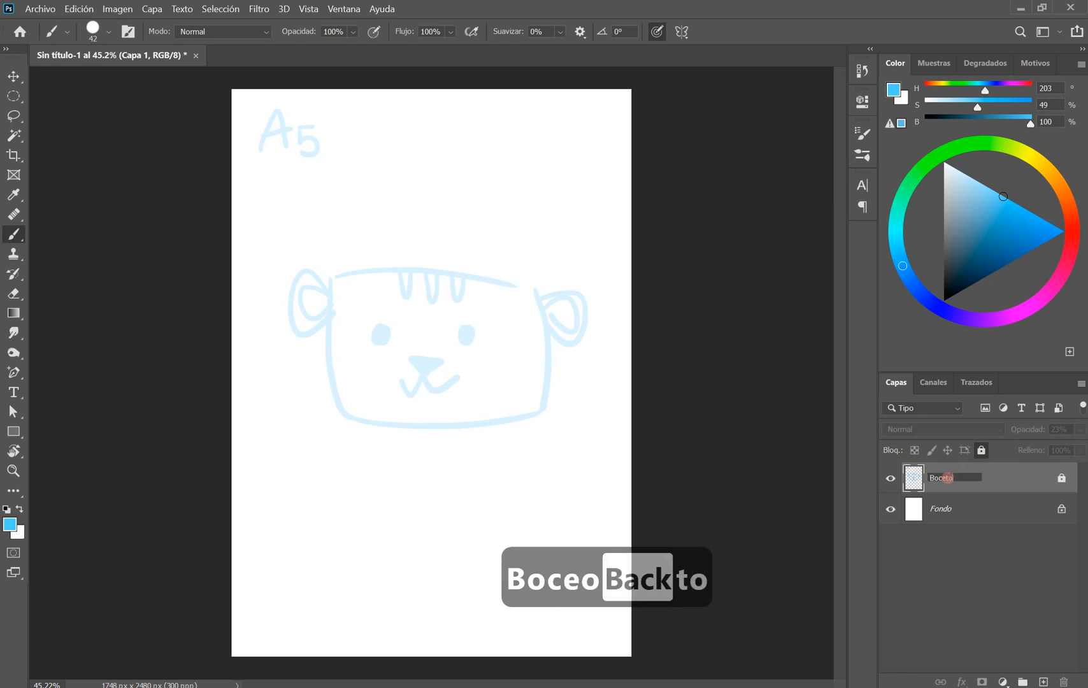
{"action": "key", "text": "Return"}
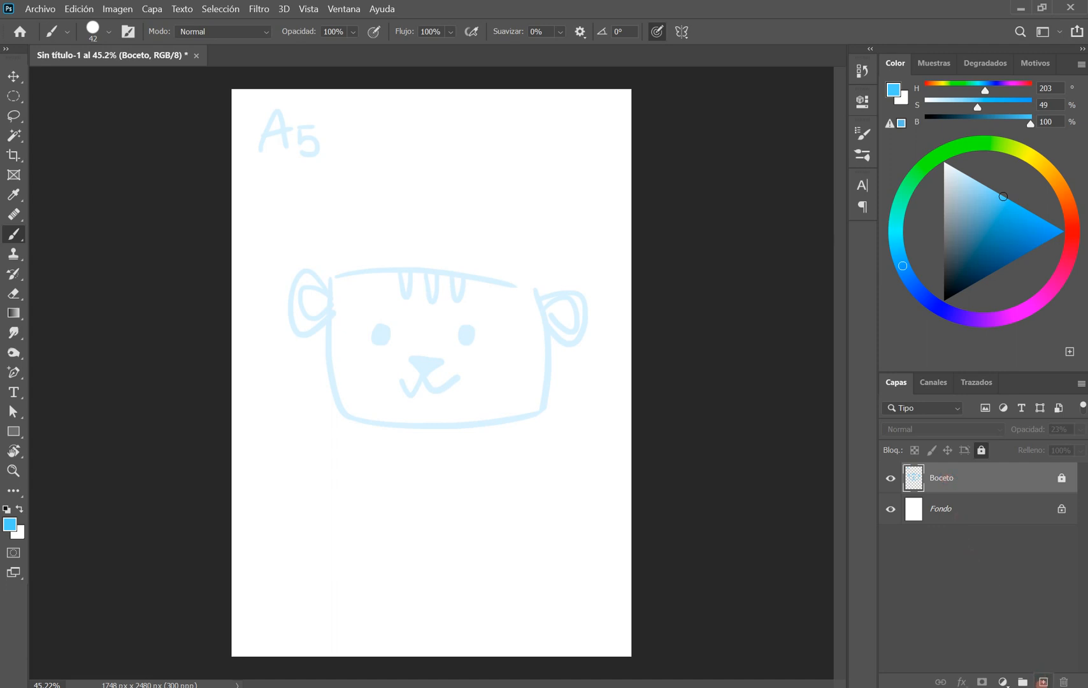
Step: Set the foreground colour to pure black and activate the standard Pen tool
{"action": "left_click", "coordinate": [1043, 682]}
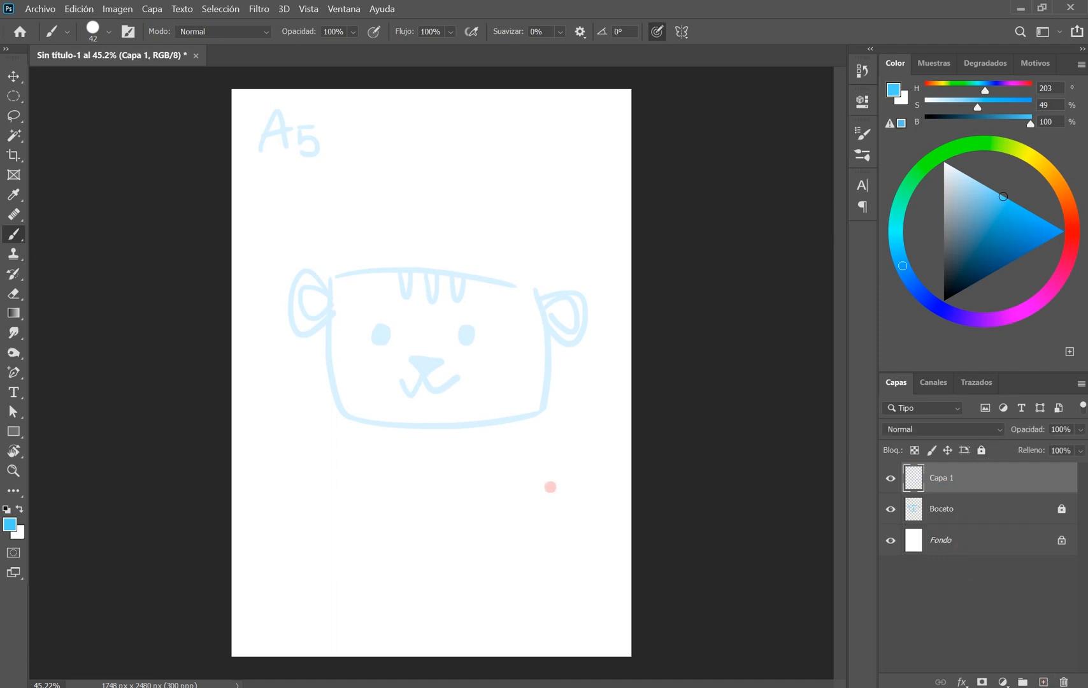
{"action": "key", "text": "ctrl+z"}
{"action": "left_click", "coordinate": [954, 270]}
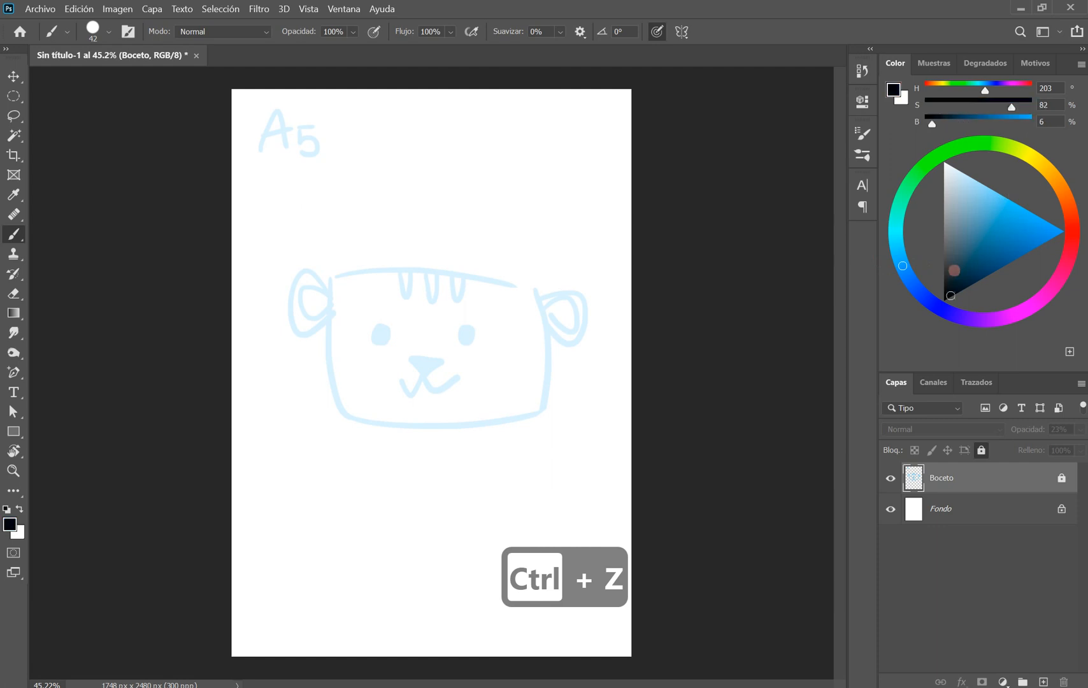
{"action": "left_click_drag", "start_coordinate": [954, 270], "coordinate": [931, 321]}
{"action": "left_click", "coordinate": [13, 372]}
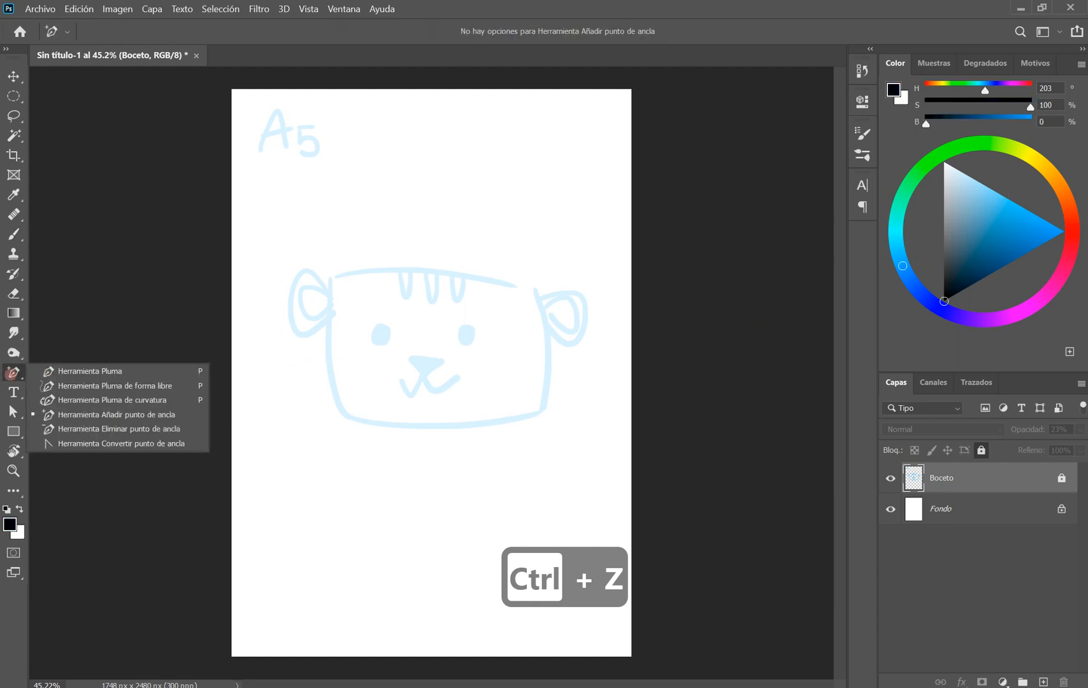
{"action": "left_click", "coordinate": [96, 371]}
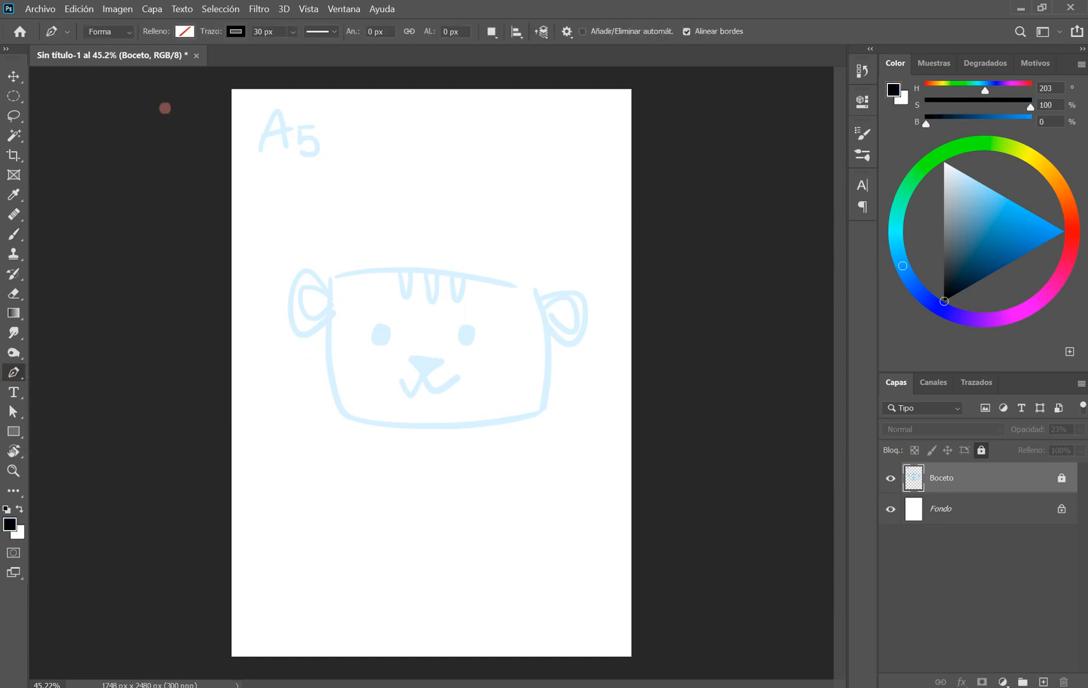
Step: Trace the head's top edge as a curved Pen segment from the upper-left to the upper-right corner of the sketch
{"action": "key", "text": "ctrl+space"}
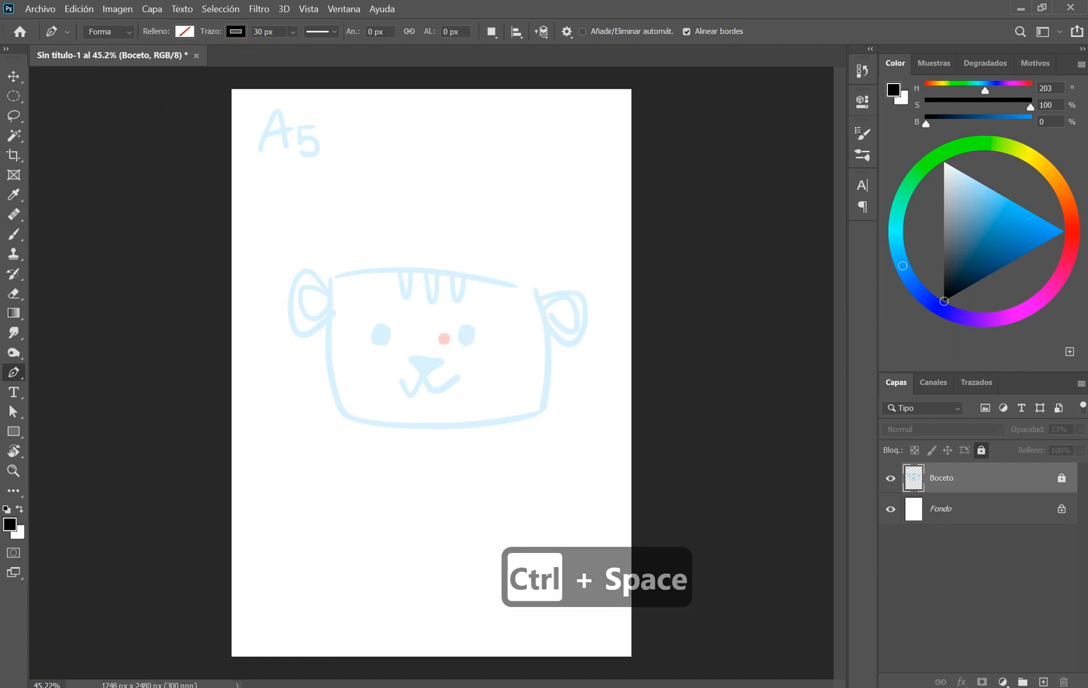
{"action": "left_click_drag", "start_coordinate": [440, 335], "coordinate": [471, 346]}
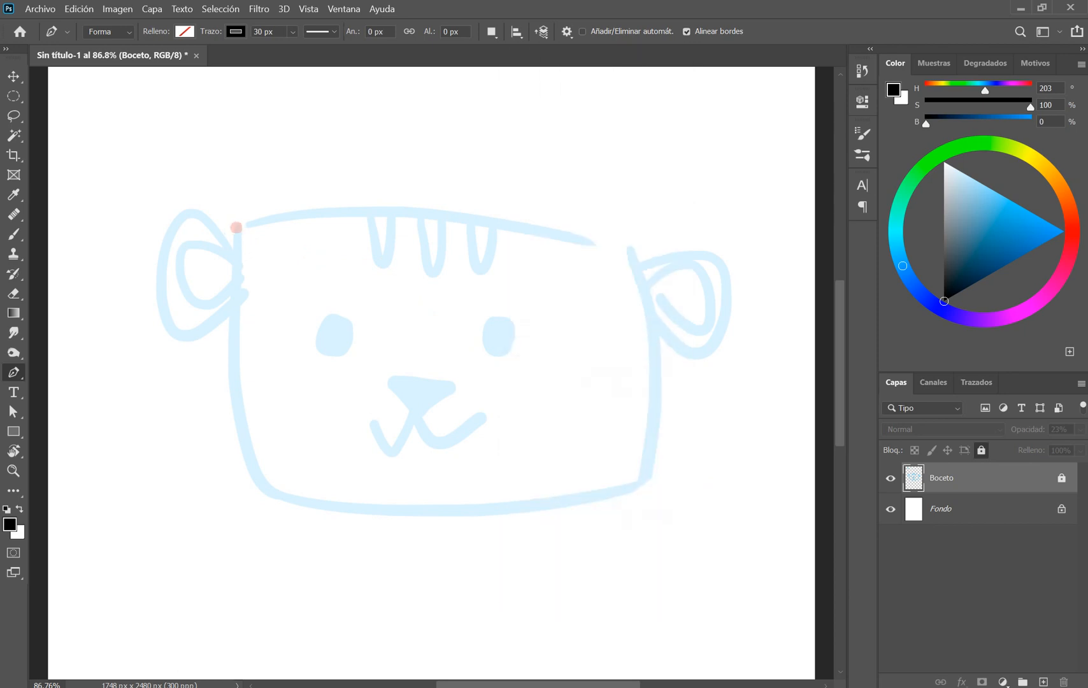
{"action": "left_click", "coordinate": [236, 228]}
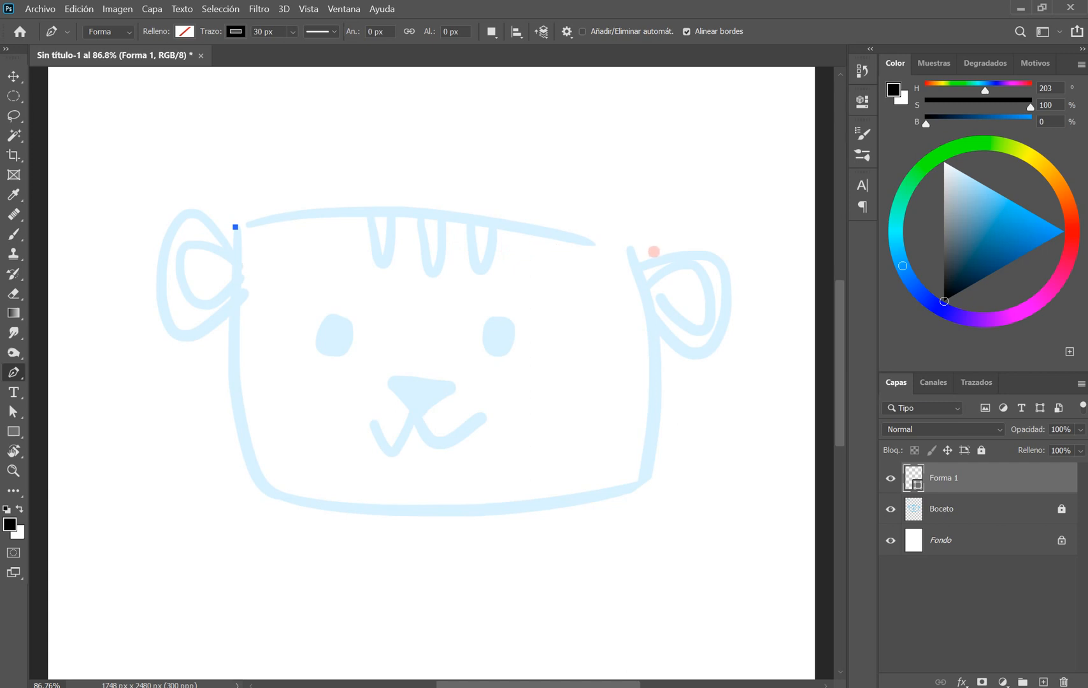
{"action": "mouse_move", "coordinate": [631, 246]}
{"action": "left_mouse_down"}
{"action": "mouse_move", "coordinate": [665, 323]}
{"action": "mouse_move", "coordinate": [802, 348]}
{"action": "mouse_move", "coordinate": [827, 332]}
{"action": "mouse_move", "coordinate": [819, 327]}
{"action": "left_mouse_up"}
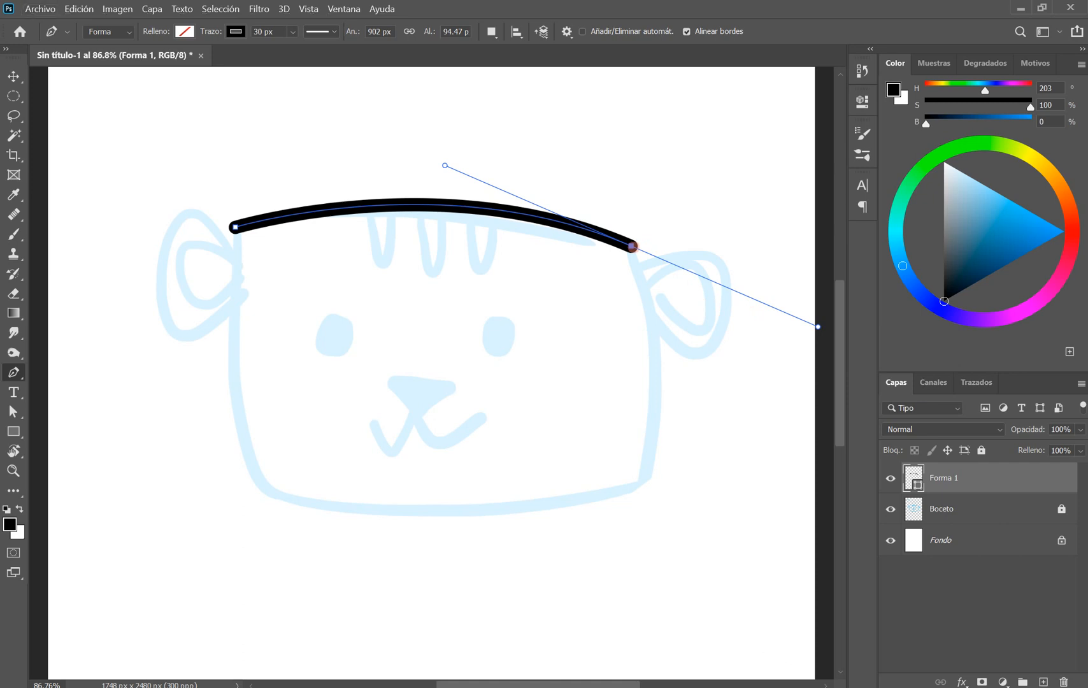
Step: Remove the upper-right anchor's outgoing handle, trace the head's right side as a curve, and remove the lower-right anchor's outgoing handle
{"action": "scroll", "coordinate": [668, 299], "scroll_direction": "right", "scroll_amount": 9}
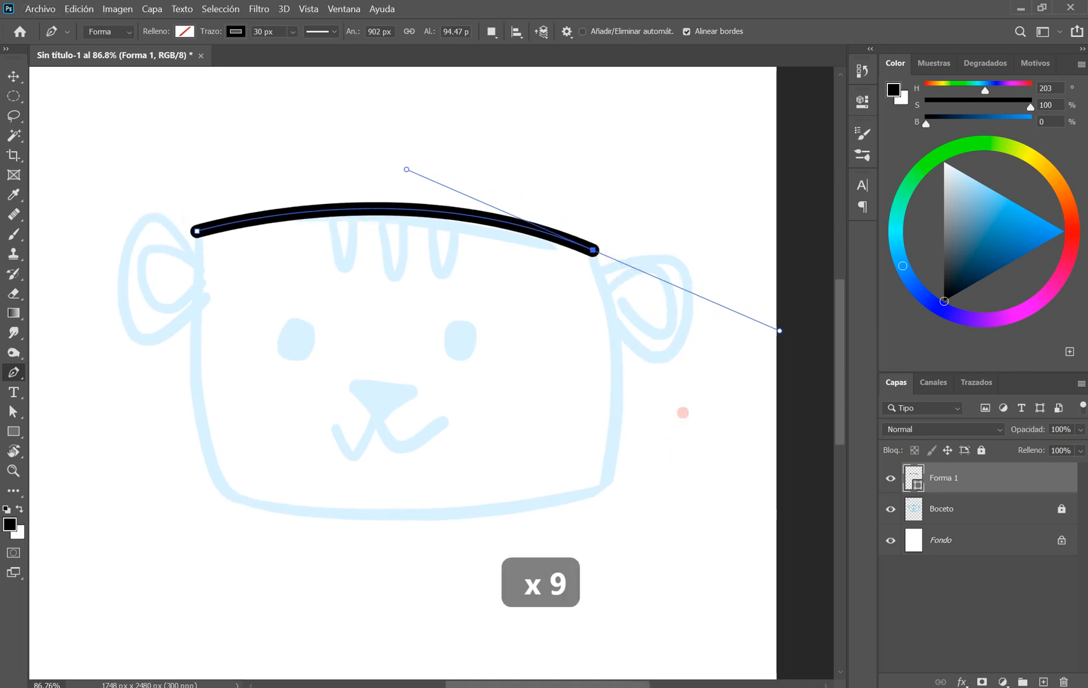
{"action": "left_click", "coordinate": [603, 479]}
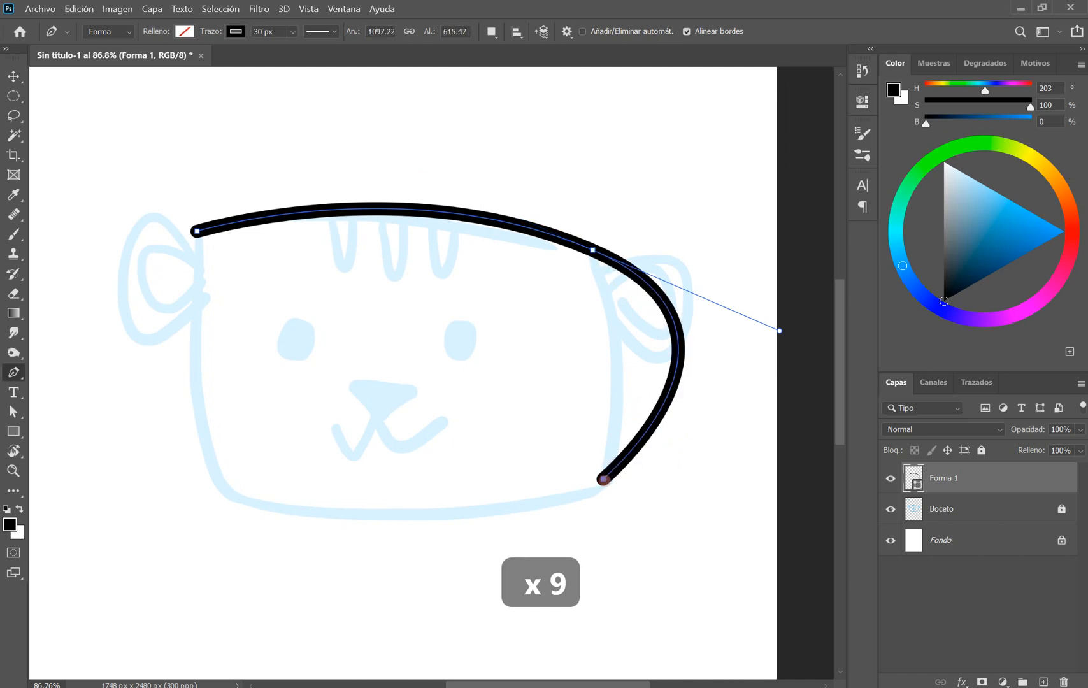
{"action": "key", "text": "ctrl+z"}
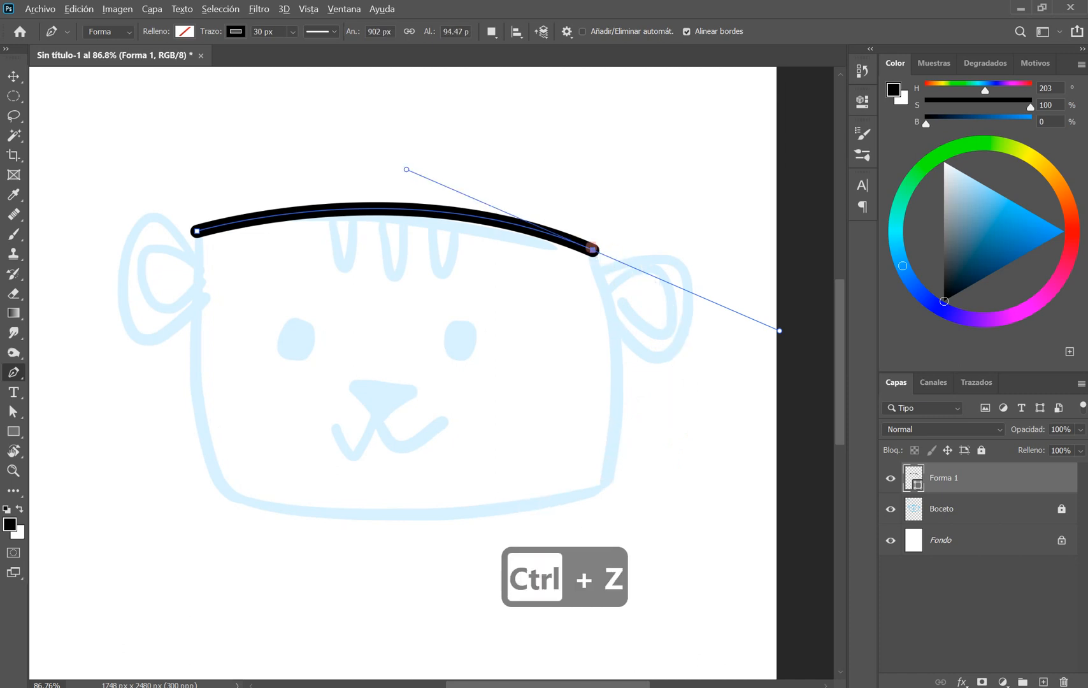
{"action": "left_click", "coordinate": [594, 250], "text": "alt"}
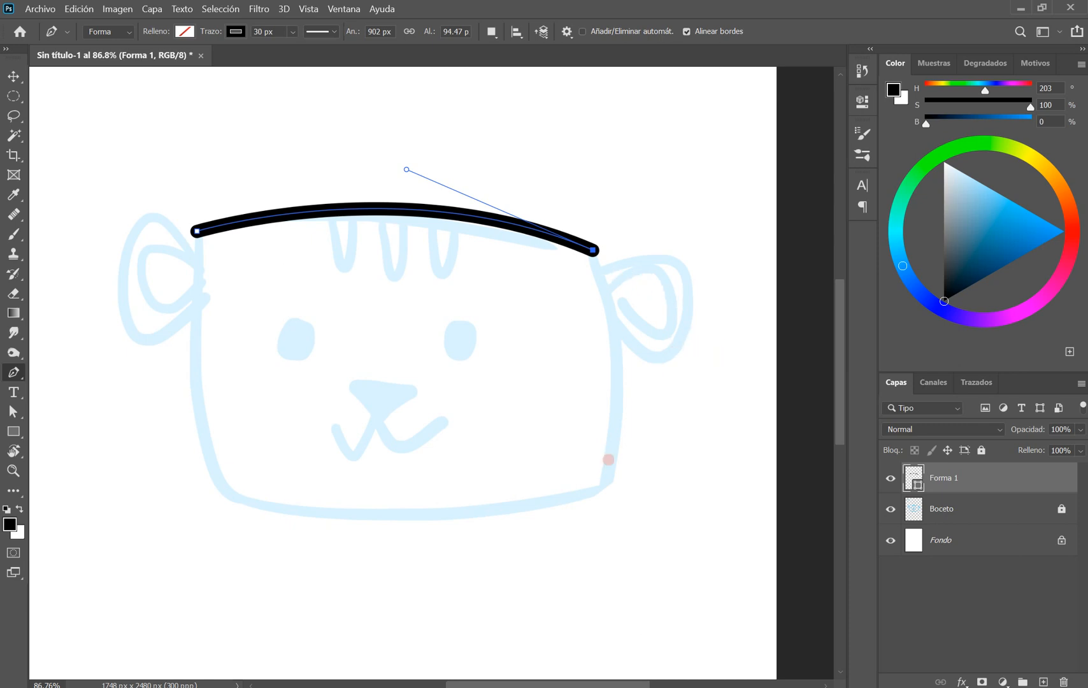
{"action": "left_click", "coordinate": [595, 497]}
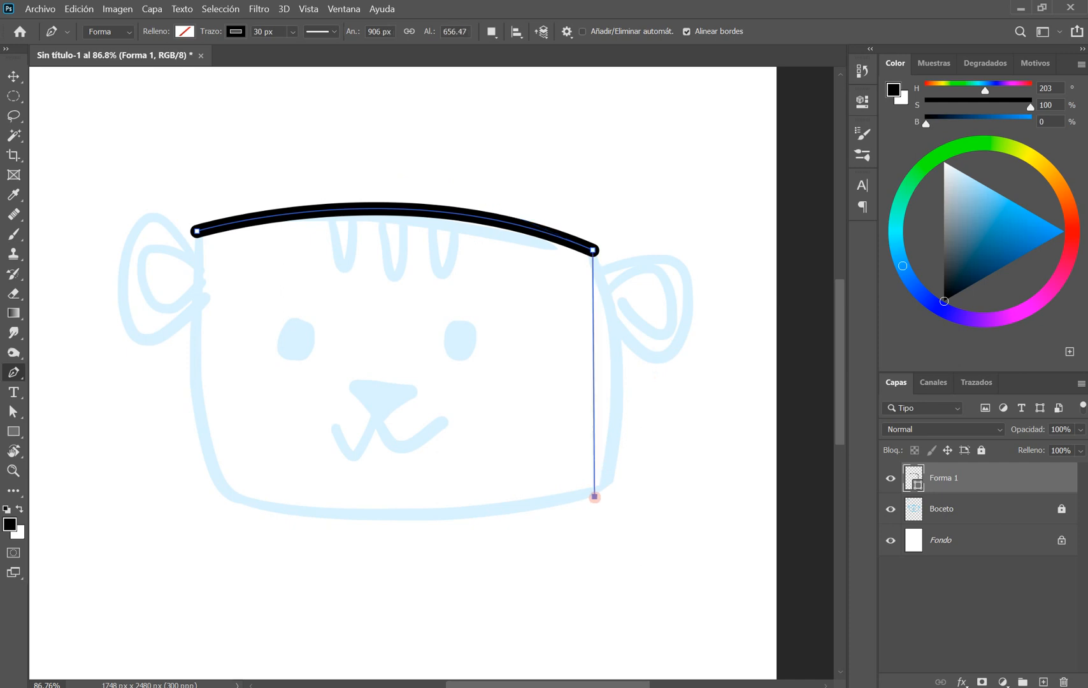
{"action": "key", "text": "ctrl+z"}
{"action": "left_click_drag", "start_coordinate": [595, 497], "coordinate": [567, 608]}
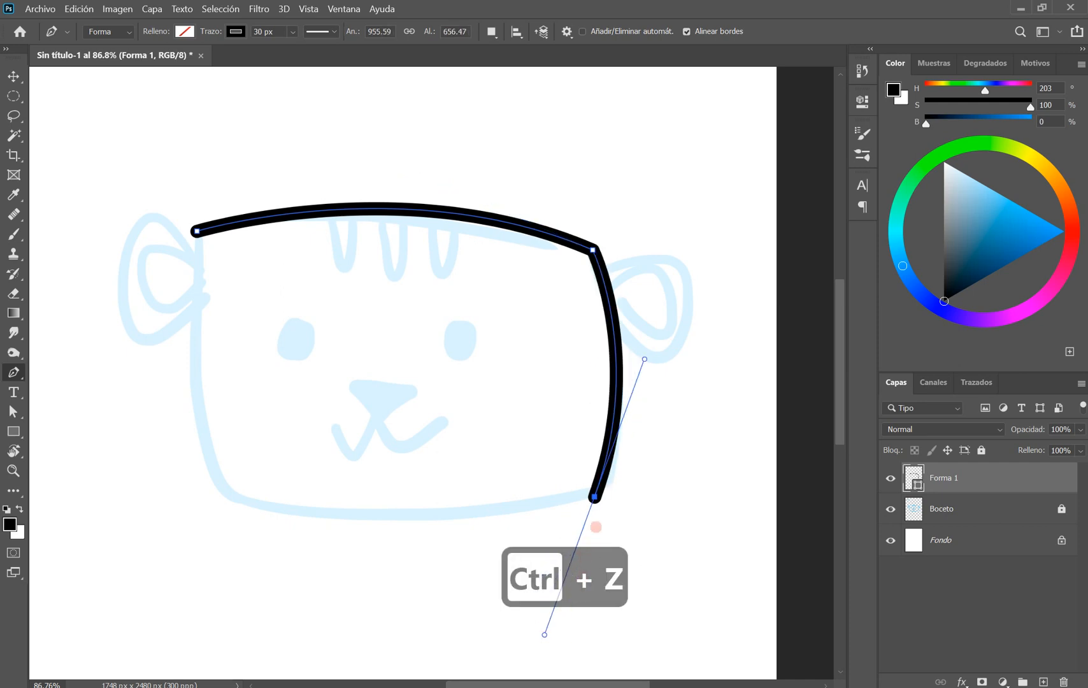
{"action": "left_click", "coordinate": [595, 497]}
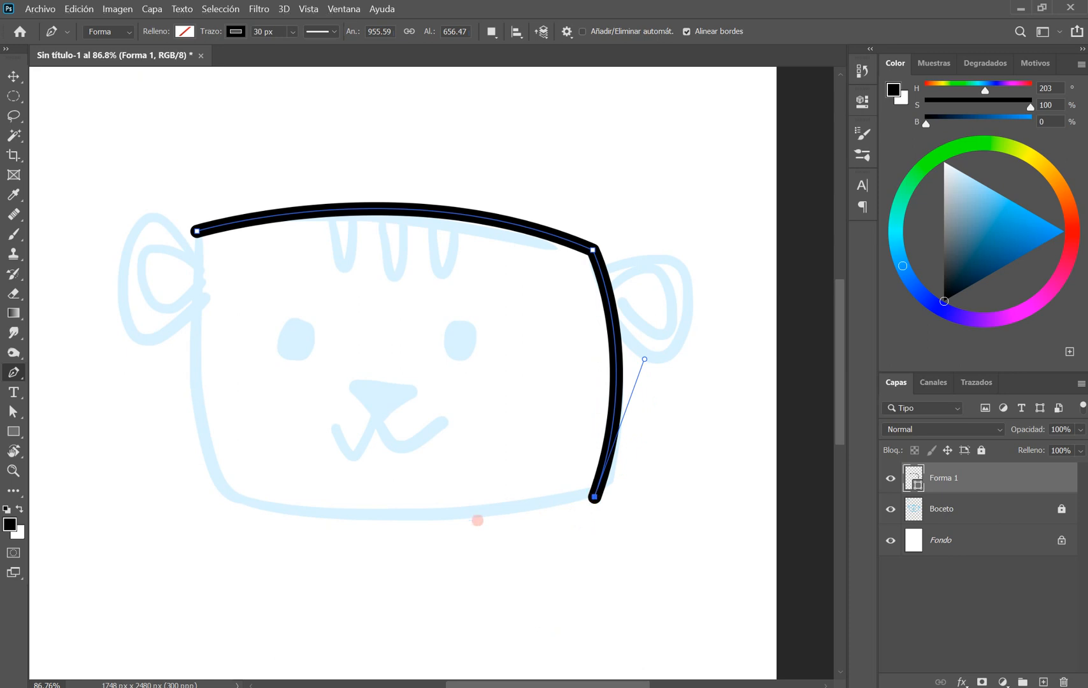
Step: Trace the head's curved bottom edge and left side with a sharp lower-left corner, closing the path at its starting point
{"action": "mouse_move", "coordinate": [224, 496]}
{"action": "left_mouse_down"}
{"action": "mouse_move", "coordinate": [213, 437]}
{"action": "mouse_move", "coordinate": [93, 407]}
{"action": "mouse_move", "coordinate": [114, 452]}
{"action": "mouse_move", "coordinate": [98, 440]}
{"action": "left_mouse_up"}
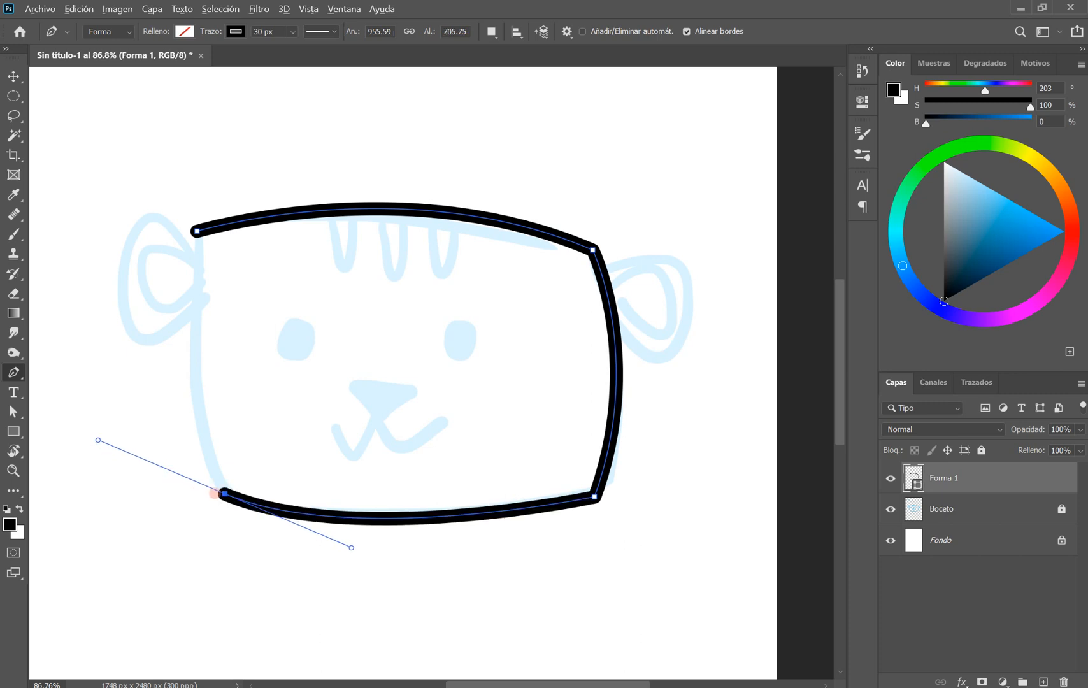
{"action": "left_click", "coordinate": [224, 494]}
{"action": "left_click_drag", "start_coordinate": [197, 231], "coordinate": [165, 376]}
Step: Draw the left ear's outer outline as a separate closed Pen shape, starting and ending on the head's left edge
{"action": "scroll", "coordinate": [240, 205], "scroll_direction": "up", "scroll_amount": 1}
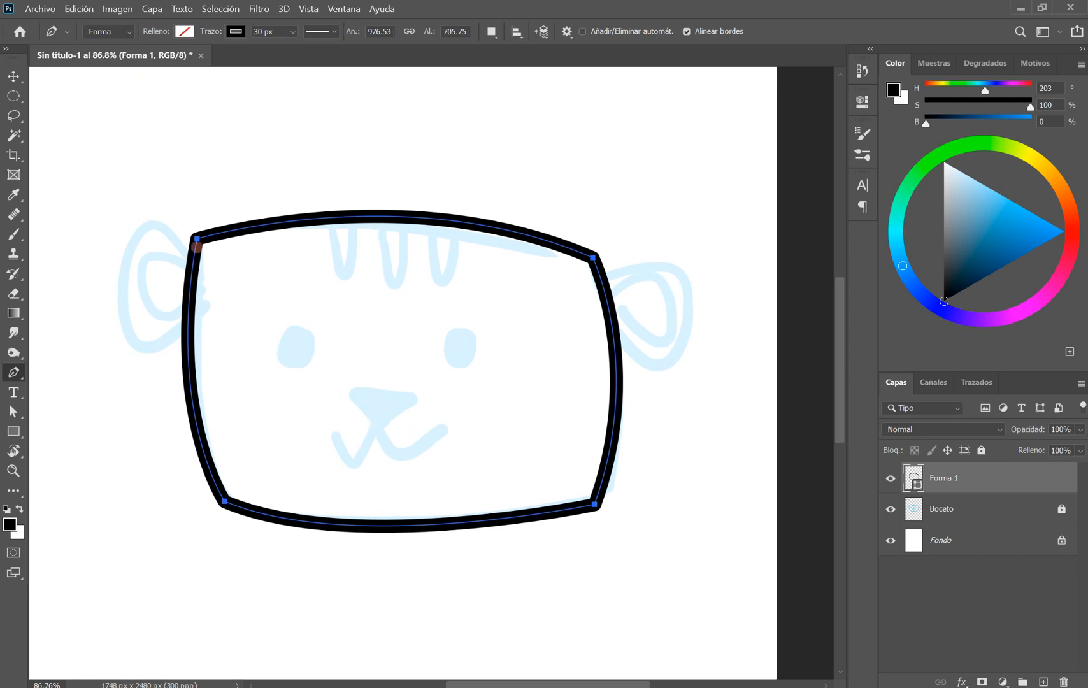
{"action": "left_click", "coordinate": [195, 262]}
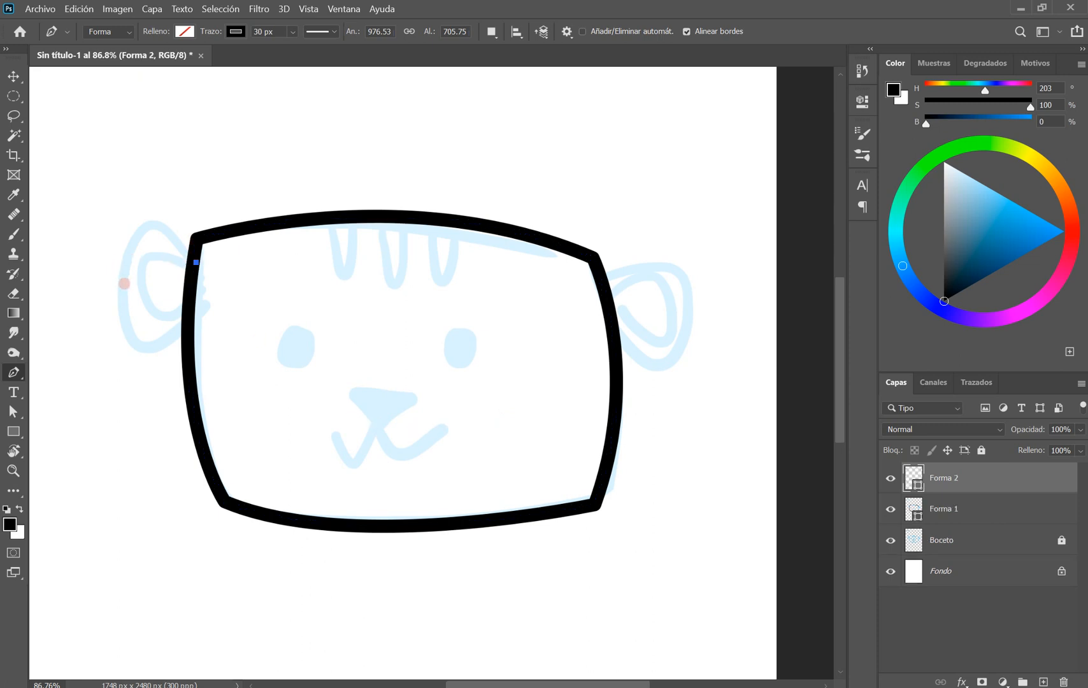
{"action": "mouse_move", "coordinate": [124, 283]}
{"action": "left_mouse_down"}
{"action": "mouse_move", "coordinate": [117, 425]}
{"action": "mouse_move", "coordinate": [121, 401]}
{"action": "left_mouse_up"}
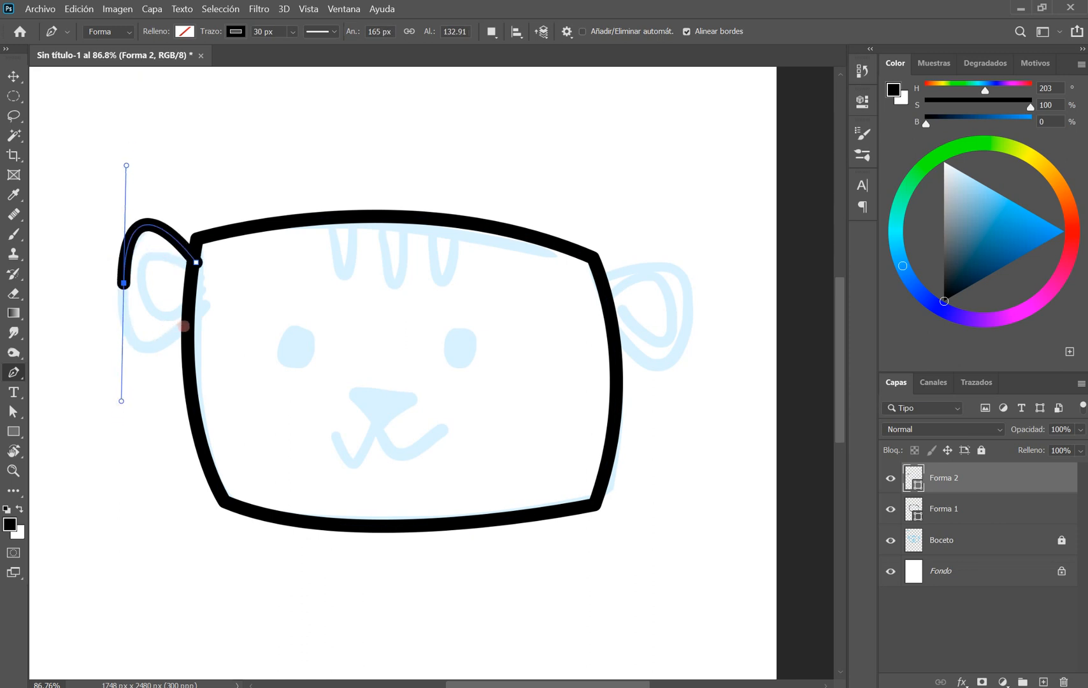
{"action": "left_click_drag", "start_coordinate": [185, 321], "coordinate": [196, 309]}
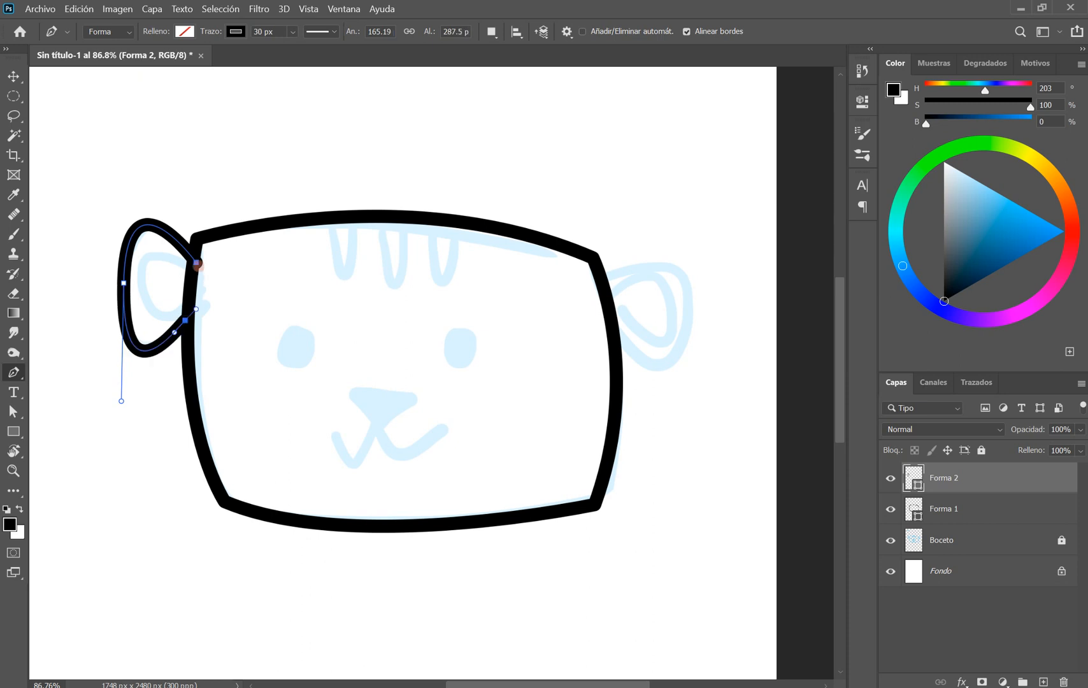
{"action": "left_click", "coordinate": [197, 263]}
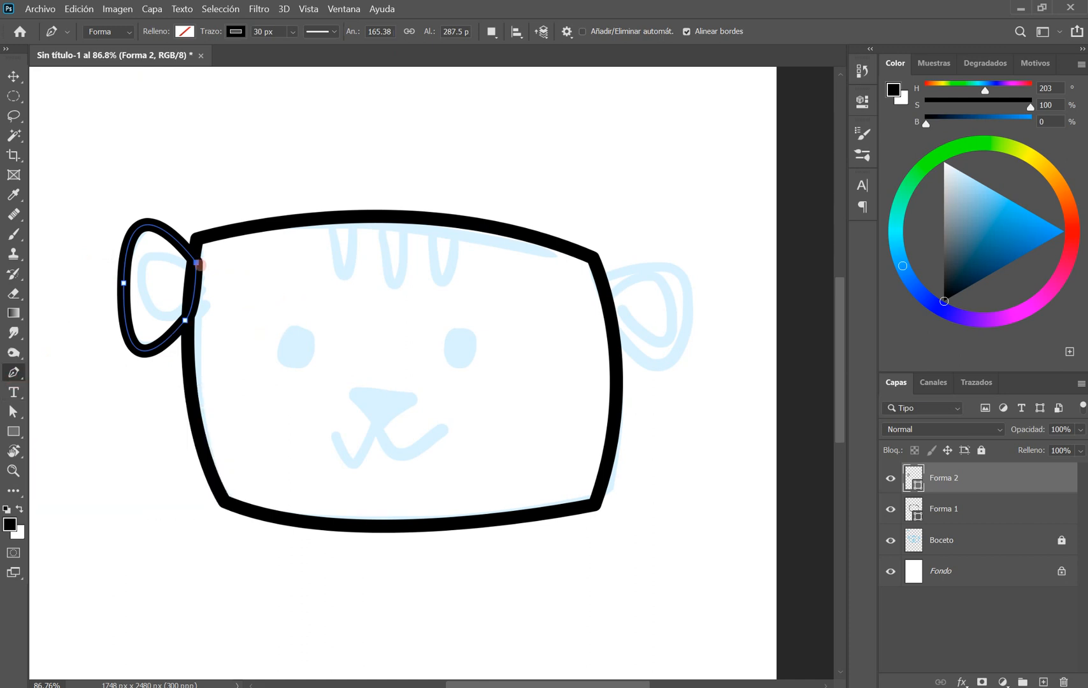
Step: Adjust the left ear's upper anchor and the inner curve handle so the ear's inner edge follows the head's outline
{"action": "left_click", "coordinate": [197, 263]}
{"action": "left_click_drag", "start_coordinate": [197, 263], "coordinate": [192, 262]}
{"action": "left_click_drag", "start_coordinate": [197, 309], "coordinate": [191, 307]}
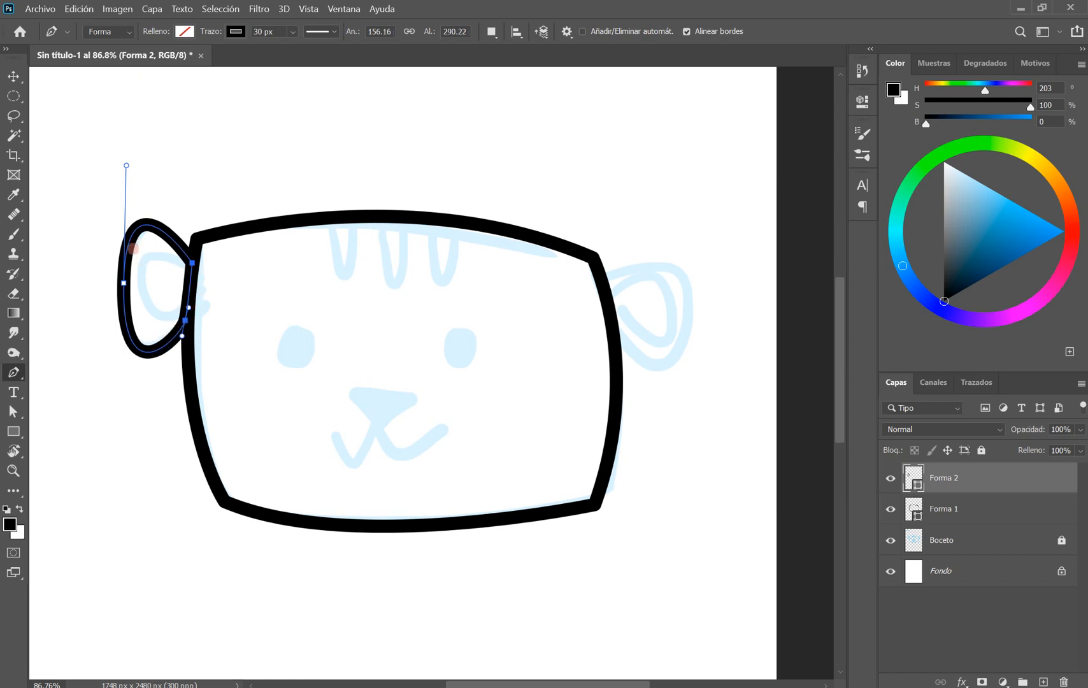
Step: Duplicate the left ear's shape layer and rename the original ear layer as Orejitas
{"action": "left_click", "coordinate": [13, 76]}
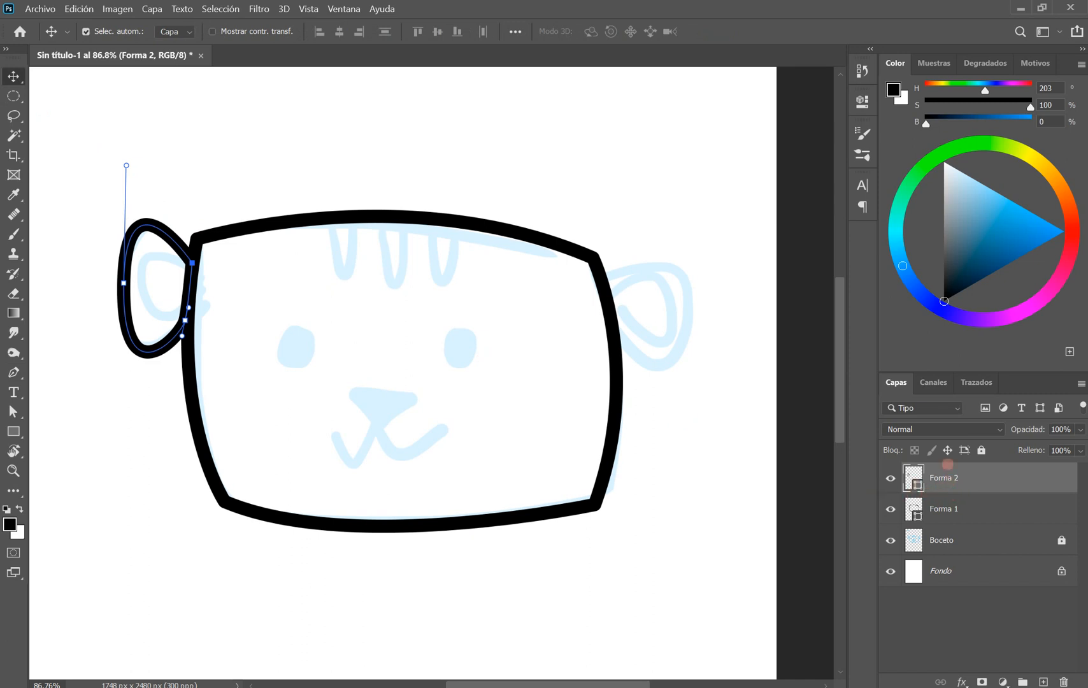
{"action": "key", "text": "ctrl+j"}
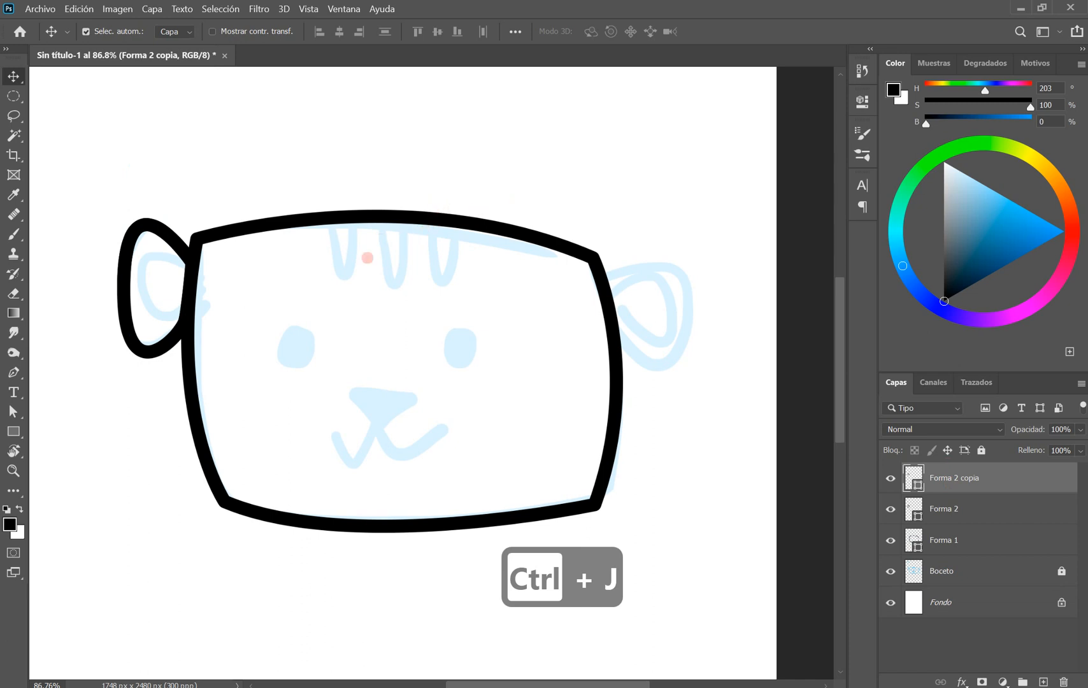
{"action": "double_click", "coordinate": [947, 508]}
{"action": "type", "text": "Oe"}
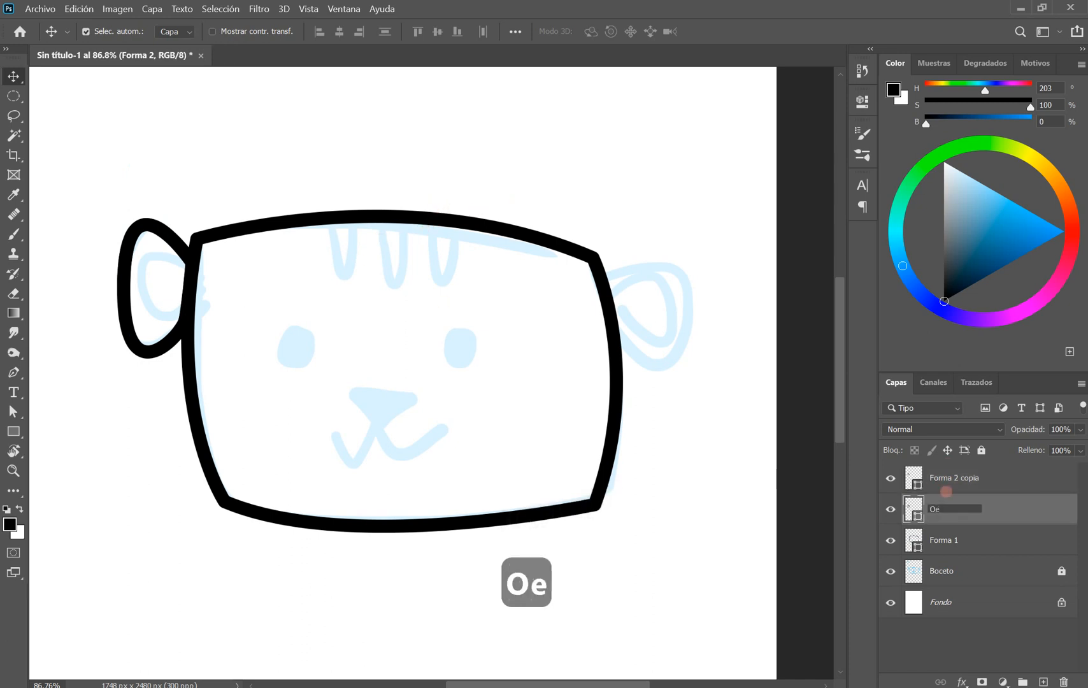
{"action": "key", "text": "BackSpace"}
{"action": "type", "text": "rejitas"}
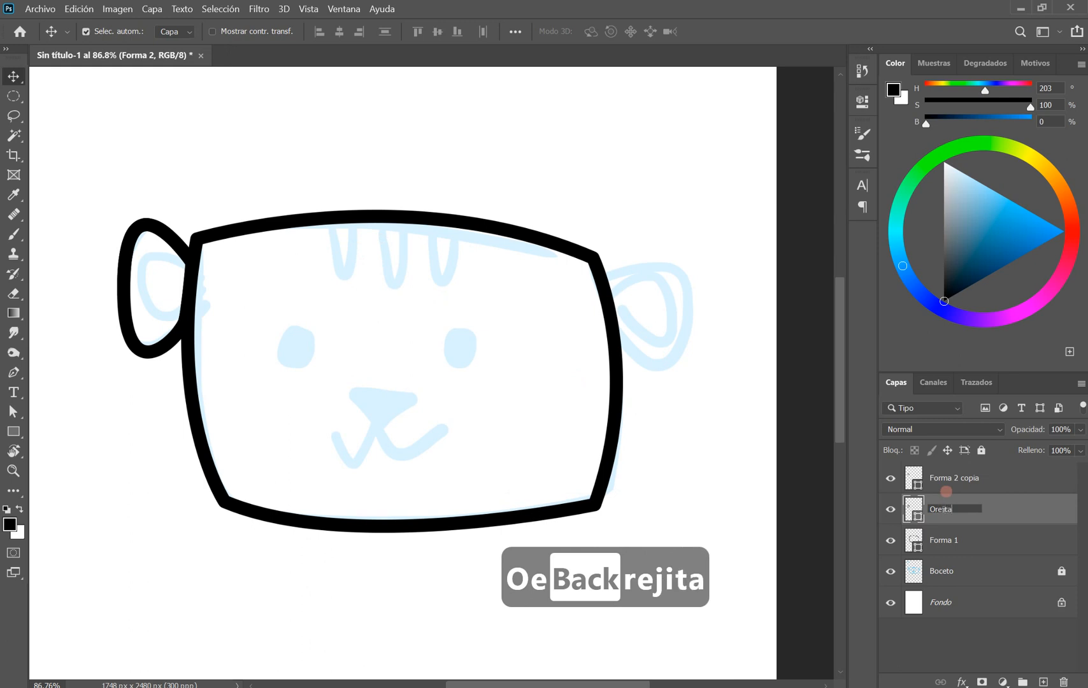
{"action": "key", "text": "Return"}
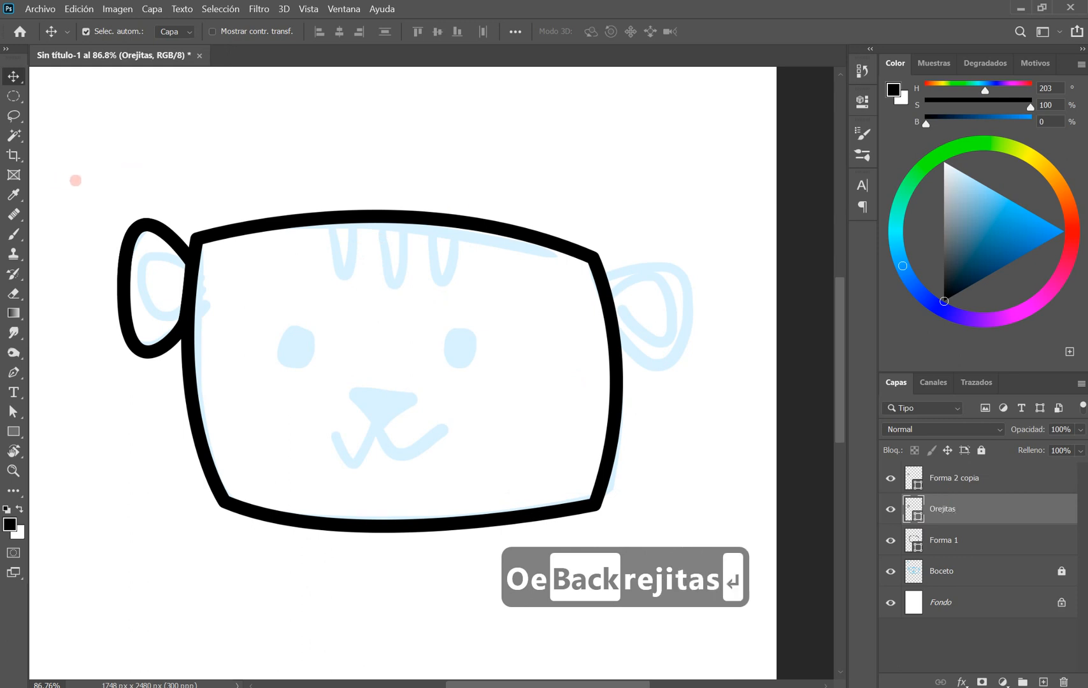
{"action": "left_click", "coordinate": [959, 479]}
{"action": "key", "text": "ctrl+t"}
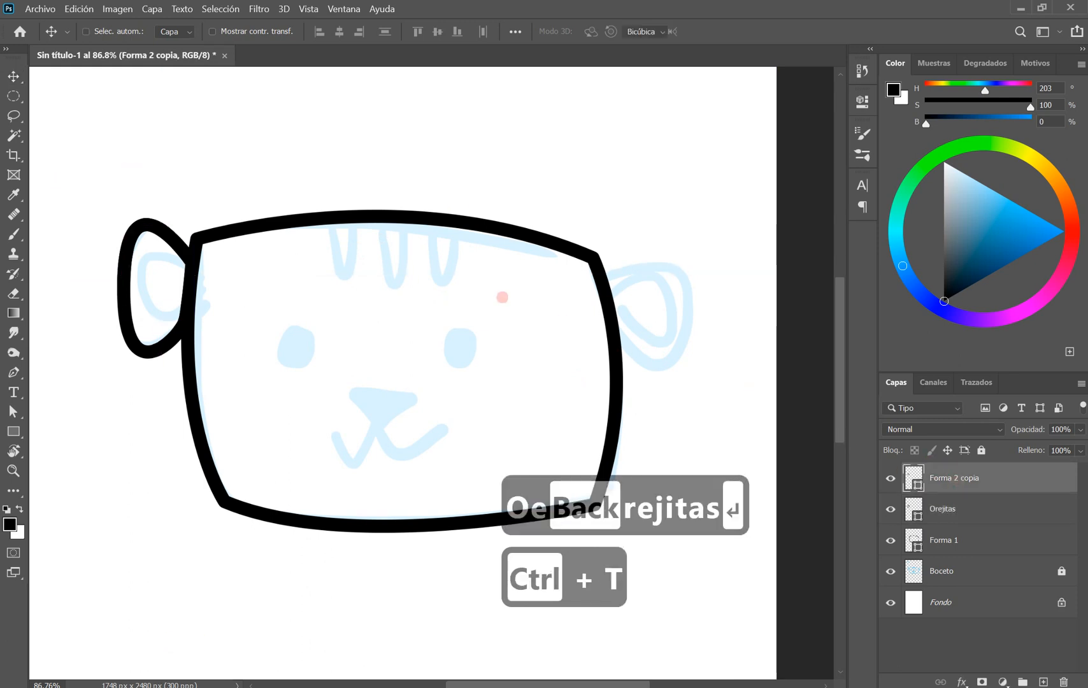
{"action": "left_click_drag", "start_coordinate": [117, 219], "coordinate": [130, 235]}
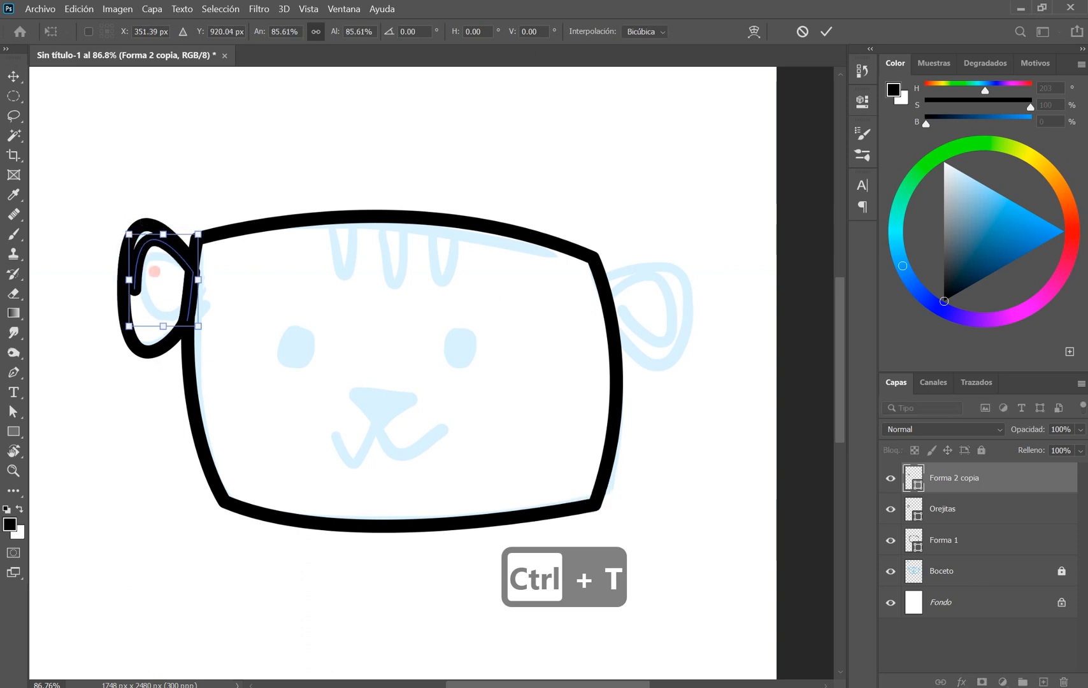
{"action": "left_click", "coordinate": [803, 31]}
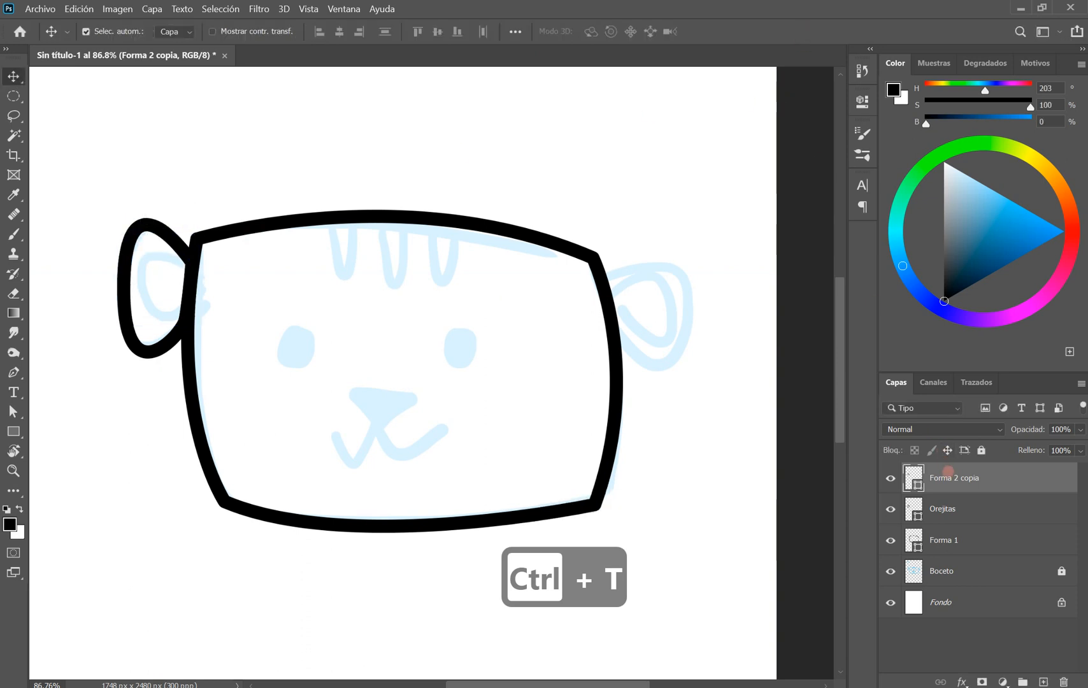
Step: Lock the Orejitas and Forma 1 layers, and select the anchor points of the ear copy's path
{"action": "left_click", "coordinate": [13, 411]}
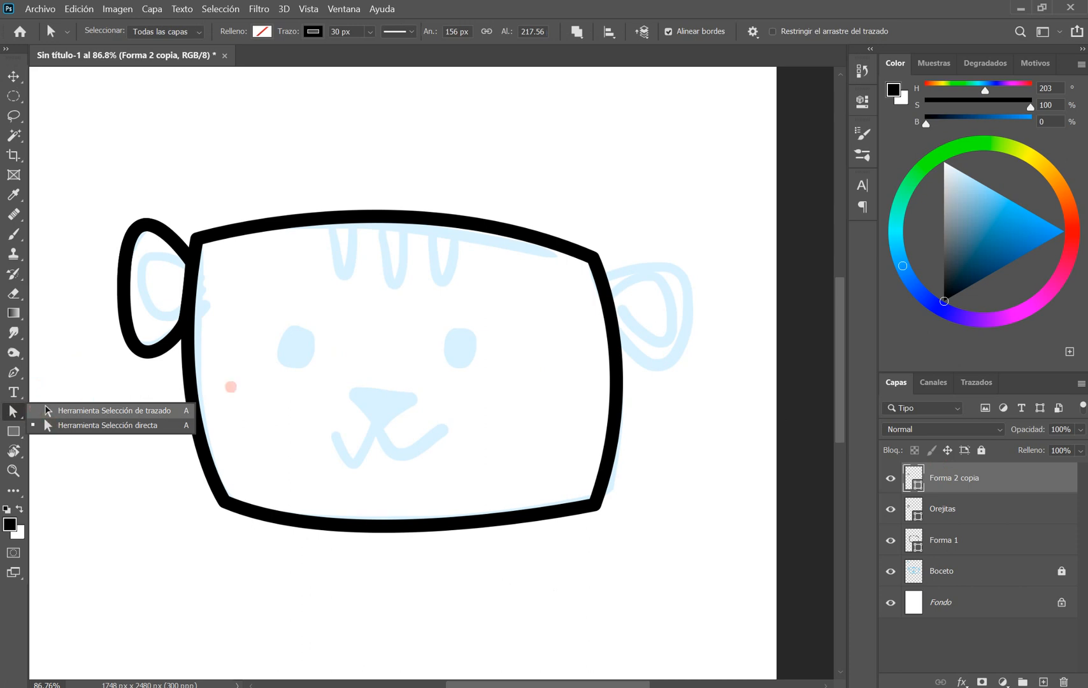
{"action": "left_click", "coordinate": [114, 411]}
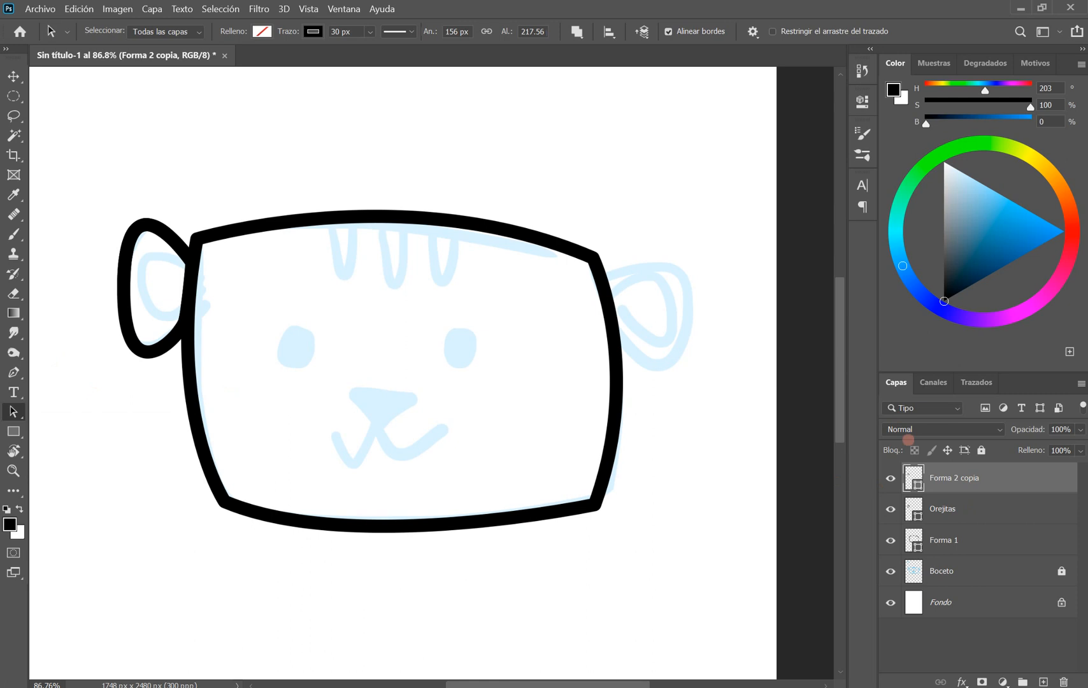
{"action": "left_click", "coordinate": [974, 509]}
{"action": "left_click", "coordinate": [981, 450]}
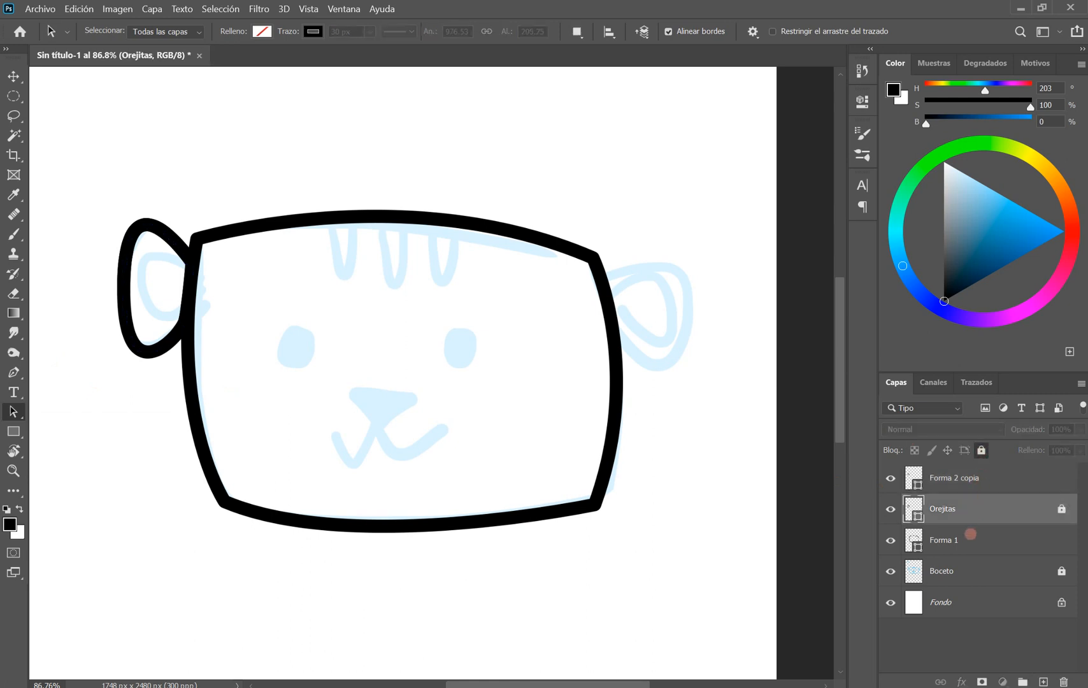
{"action": "left_click", "coordinate": [972, 535]}
{"action": "left_click", "coordinate": [981, 449]}
{"action": "left_click", "coordinate": [980, 484]}
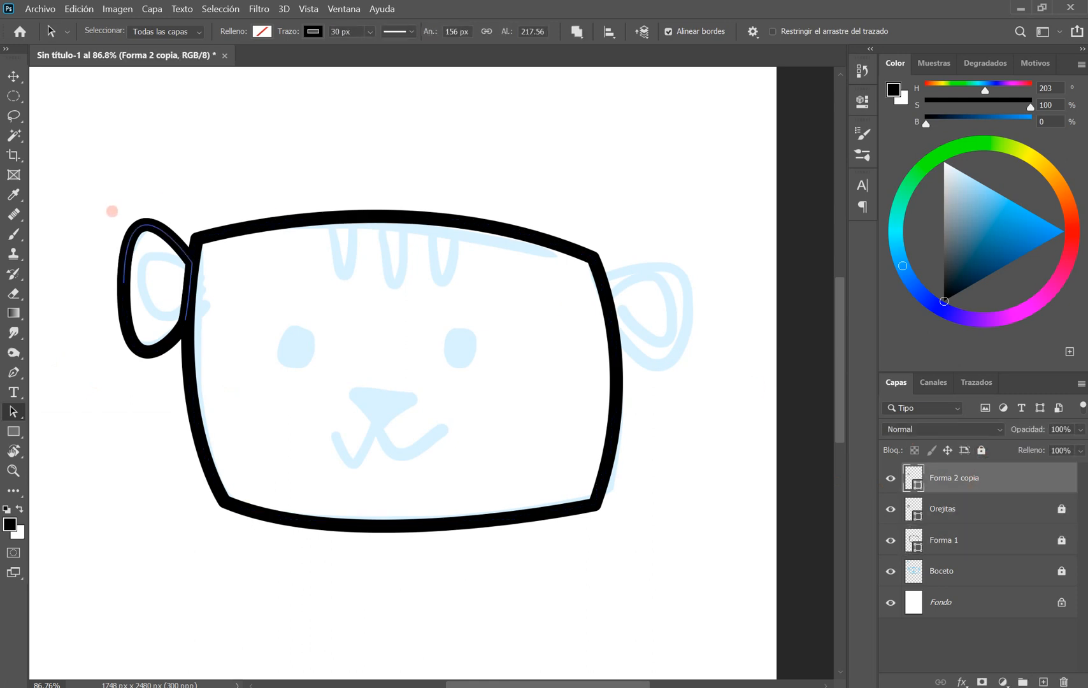
{"action": "left_click_drag", "start_coordinate": [89, 192], "coordinate": [266, 371]}
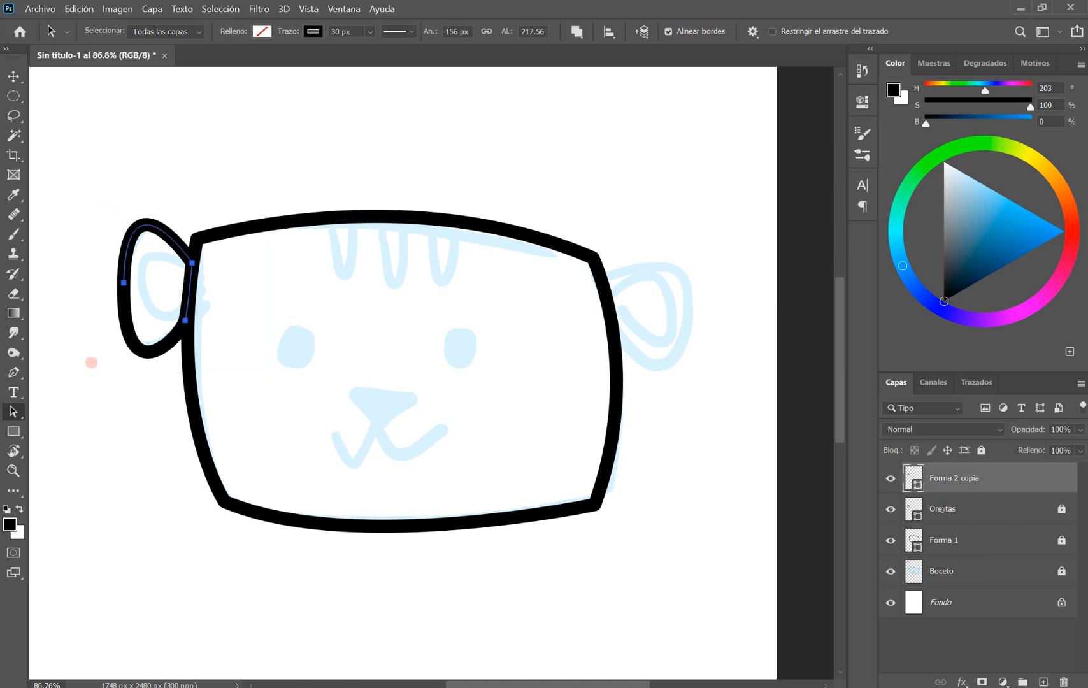
Step: Delete the incomplete ear copy layer with the head layer hidden, and make the Orejitas layer visible and unlocked
{"action": "left_click_drag", "start_coordinate": [890, 506], "coordinate": [899, 540]}
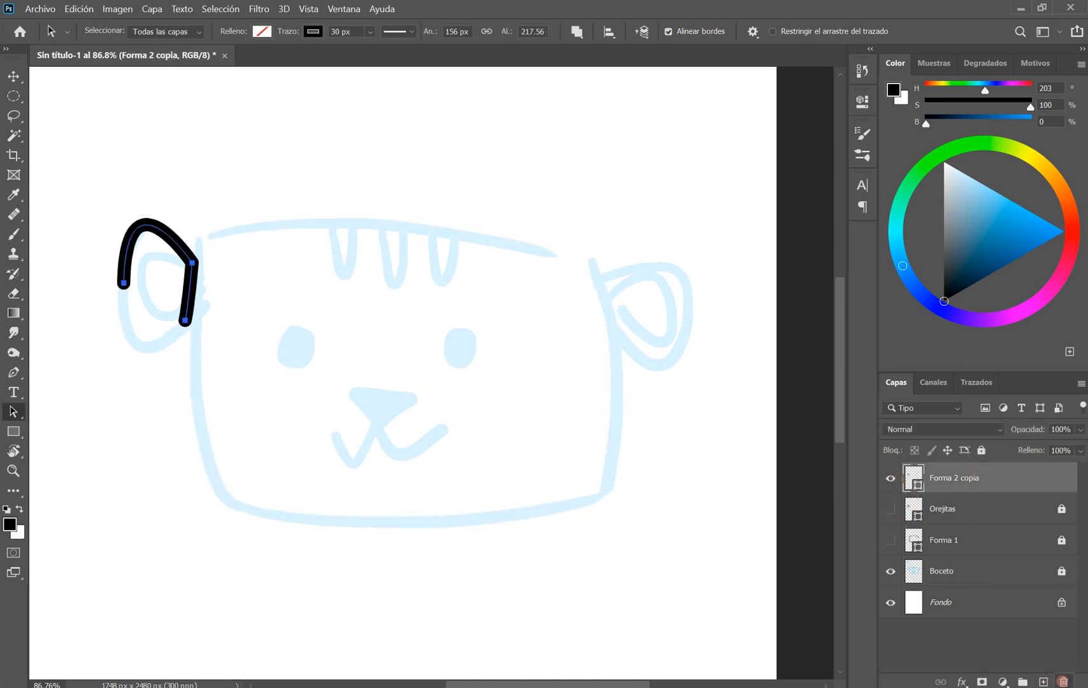
{"action": "left_click", "coordinate": [1064, 681]}
{"action": "left_click", "coordinate": [891, 478]}
{"action": "left_click", "coordinate": [981, 450]}
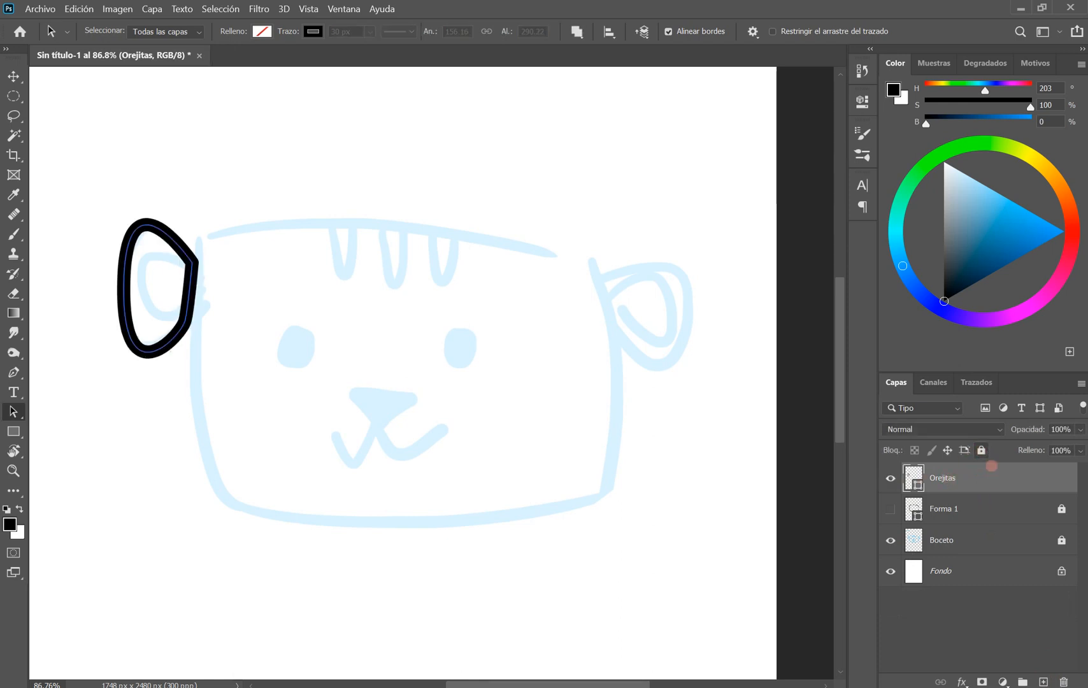
Step: Duplicate the complete left ear shape, scale the copy to about 50%, and place it inside the outer ear near its inner edge
{"action": "left_click_drag", "start_coordinate": [90, 200], "coordinate": [311, 430]}
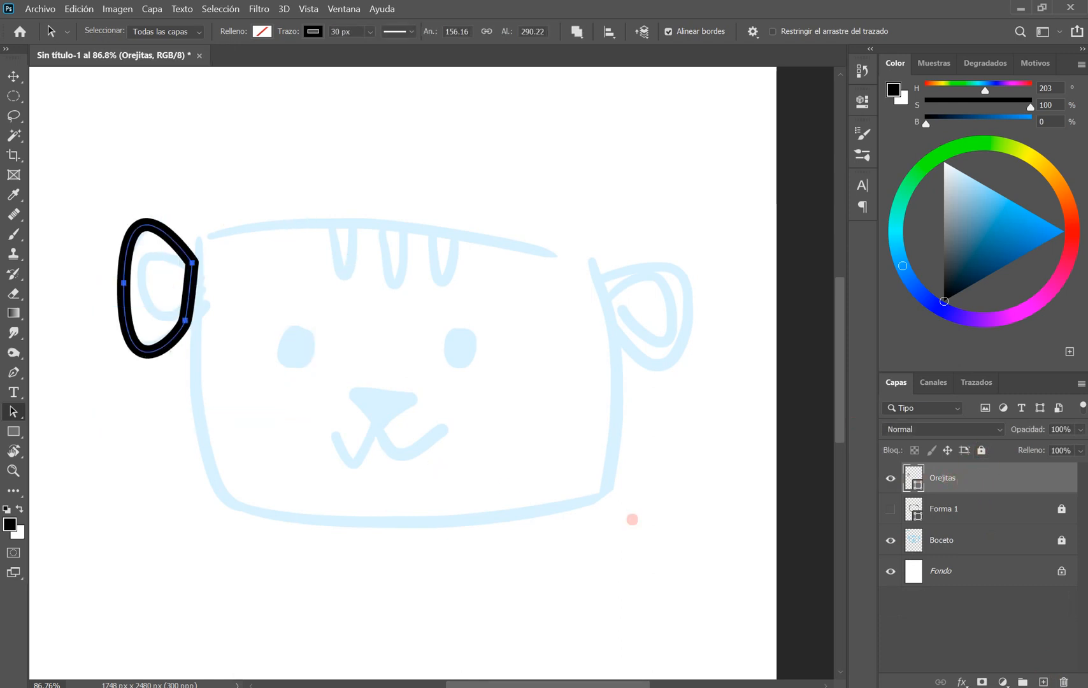
{"action": "key", "text": "ctrl+j"}
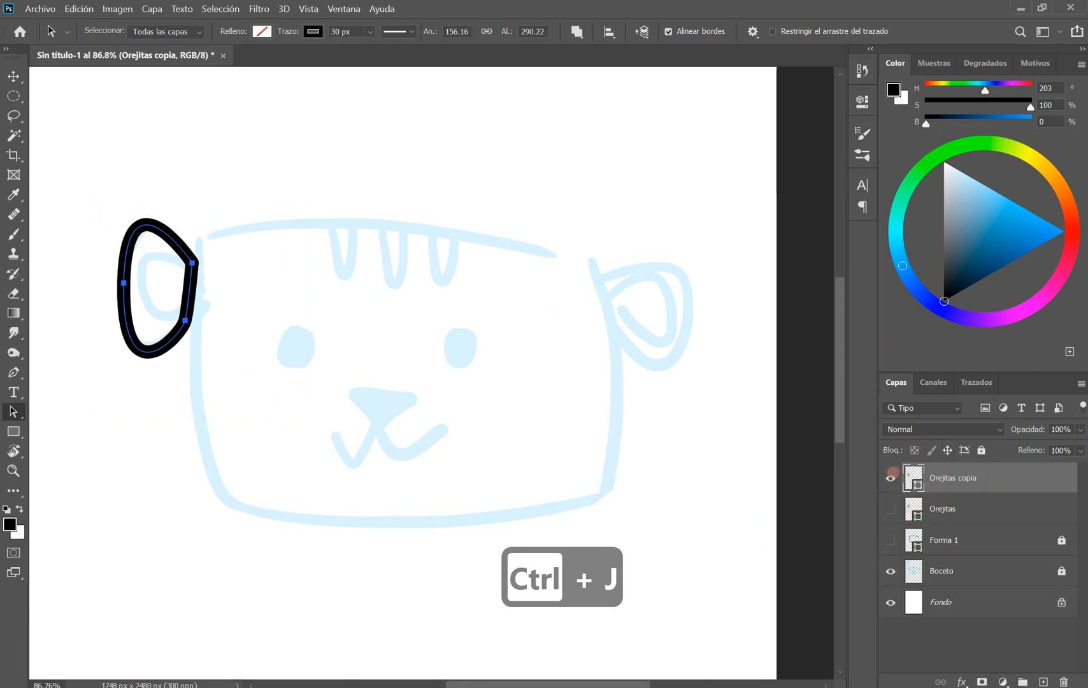
{"action": "left_click_drag", "start_coordinate": [891, 478], "coordinate": [891, 509]}
{"action": "key", "text": "ctrl+t"}
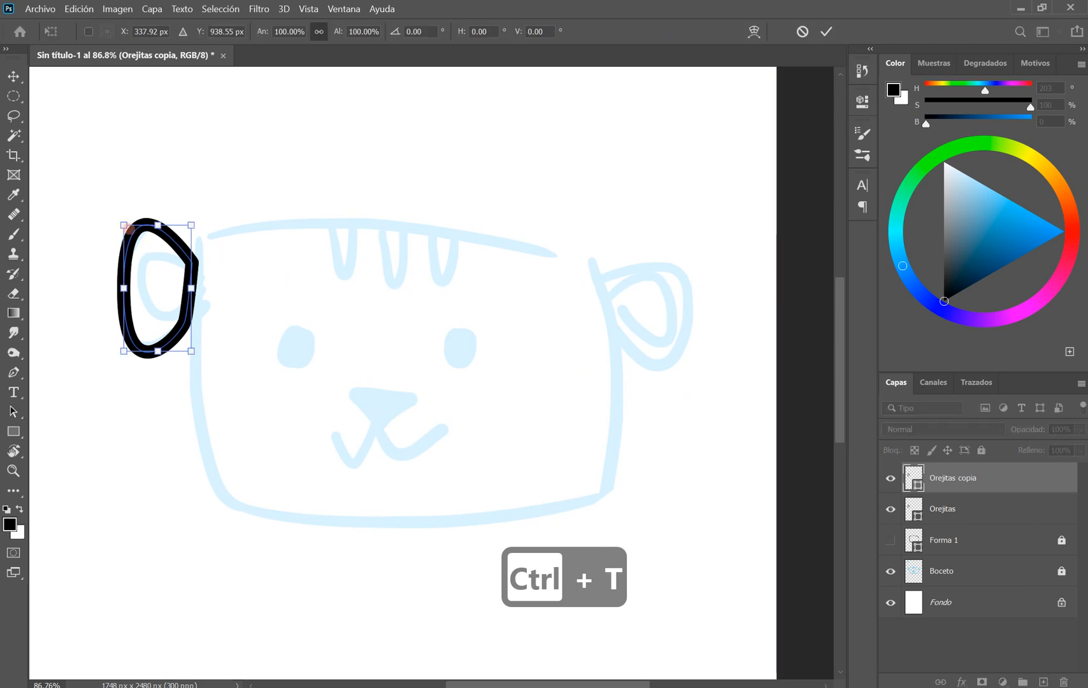
{"action": "left_click_drag", "start_coordinate": [128, 228], "coordinate": [162, 281]}
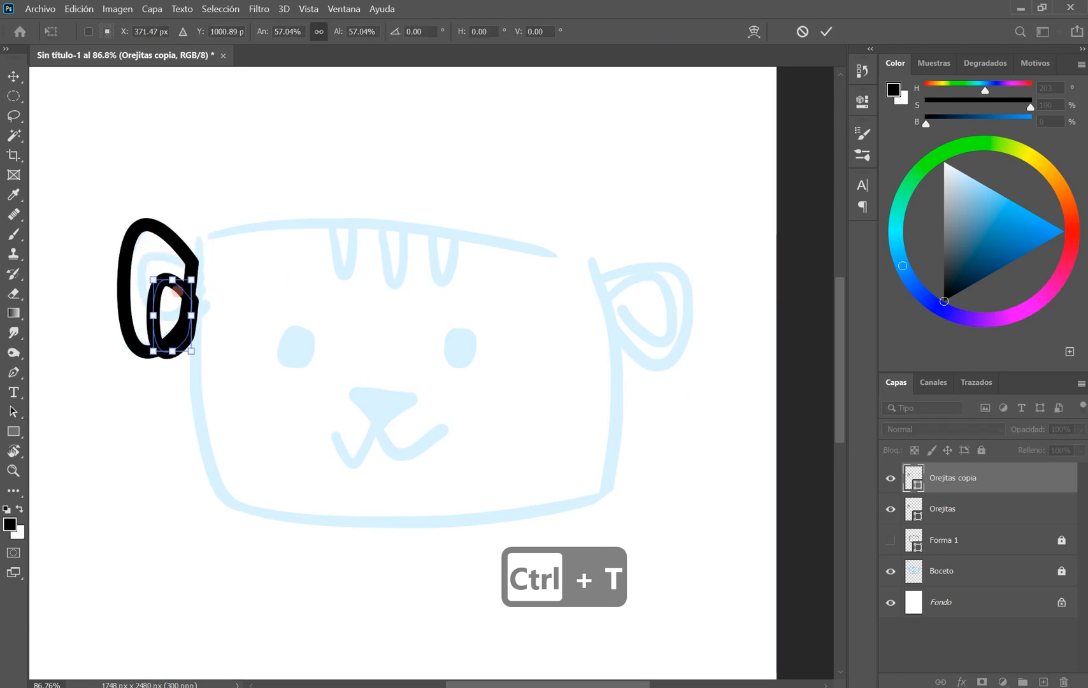
{"action": "left_click_drag", "start_coordinate": [161, 294], "coordinate": [187, 261]}
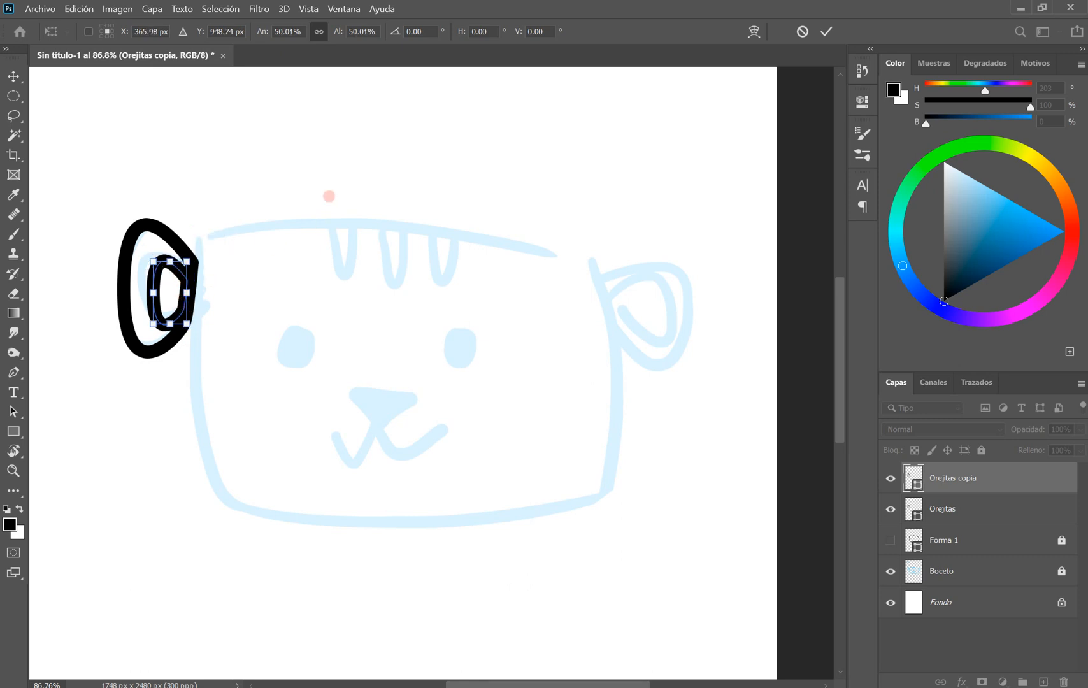
{"action": "key", "text": "Return"}
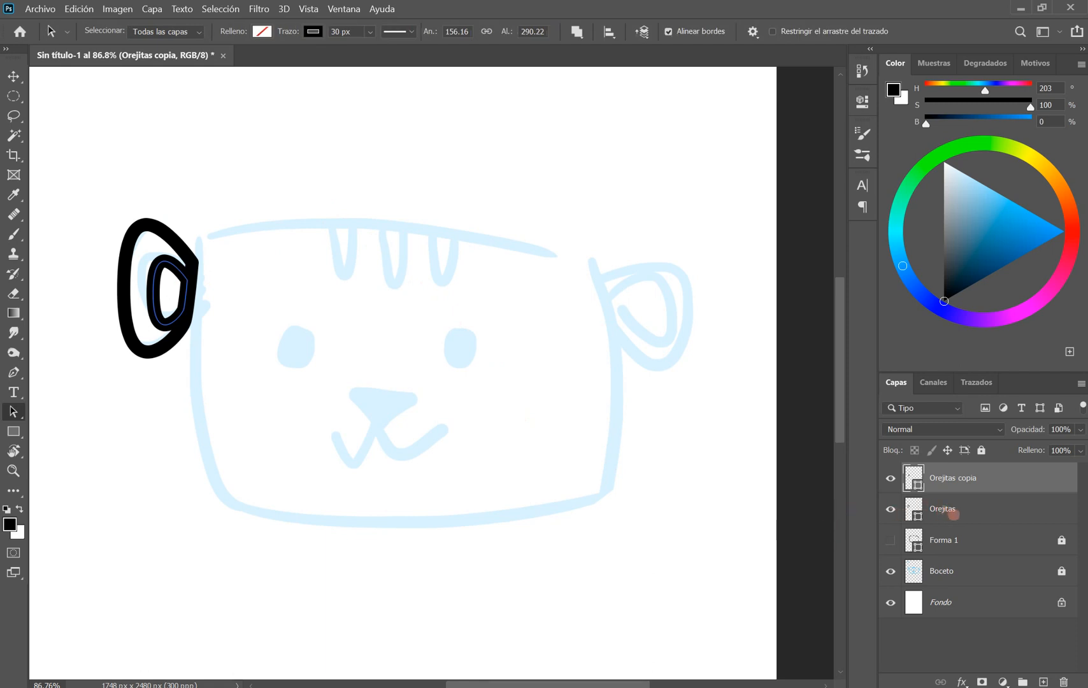
Step: Hide the path outlines and select the left ear's outer and inner shapes together
{"action": "left_click", "coordinate": [954, 514]}
{"action": "left_click_drag", "start_coordinate": [314, 388], "coordinate": [88, 129]}
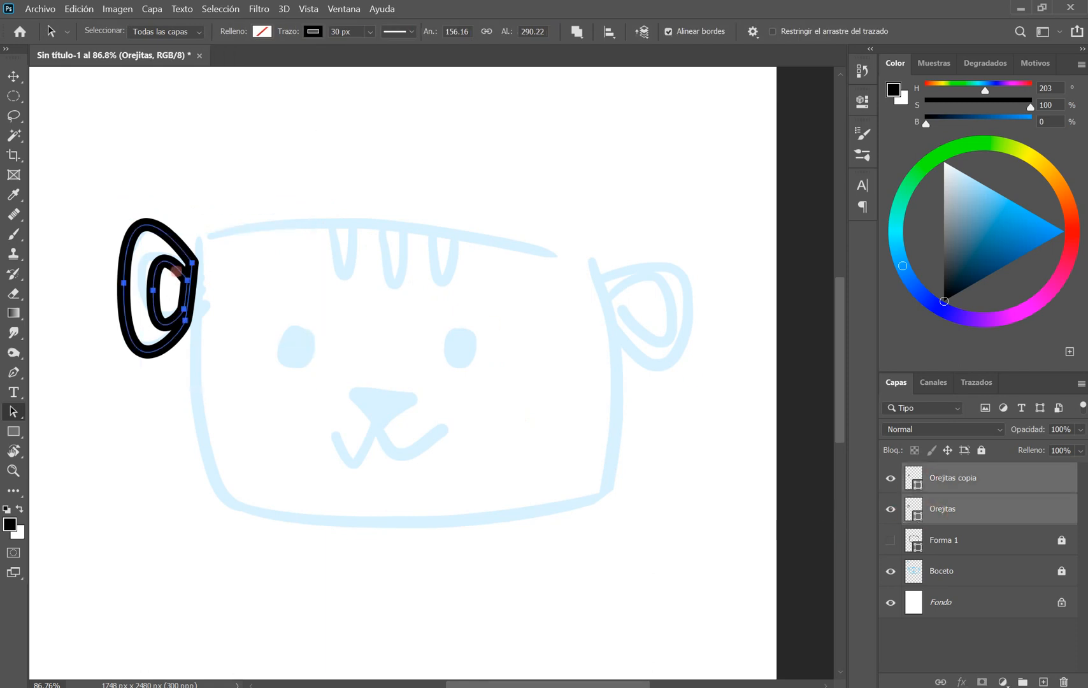
{"action": "key", "text": "ctrl"}
{"action": "key", "text": "ctrl+h"}
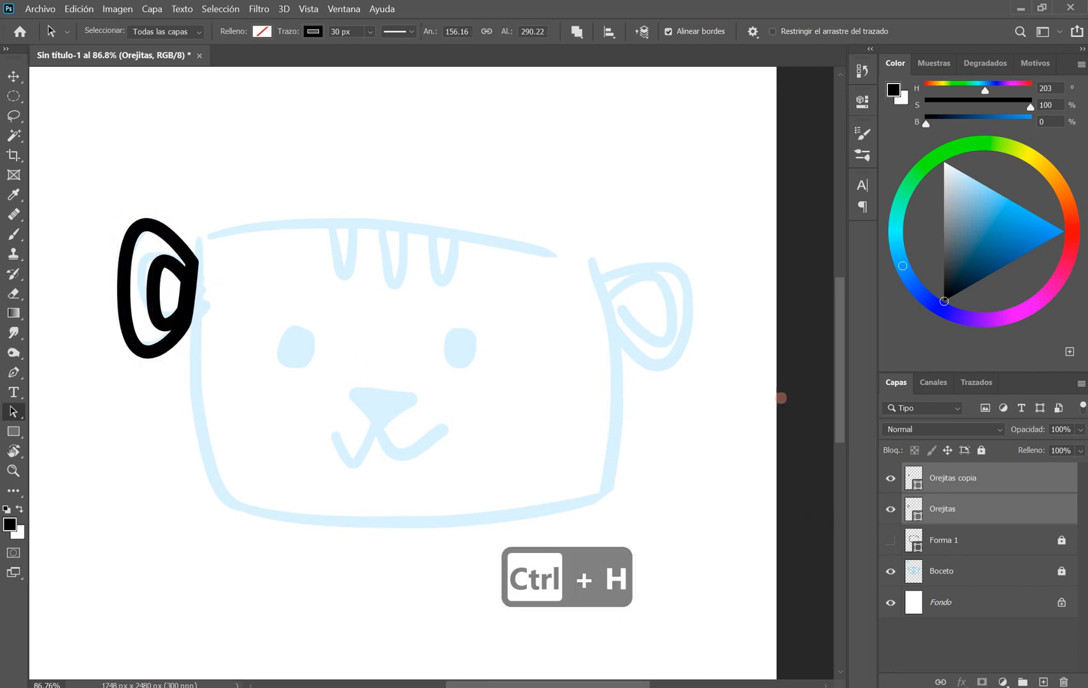
{"action": "left_click", "coordinate": [943, 513]}
{"action": "left_click", "coordinate": [948, 484]}
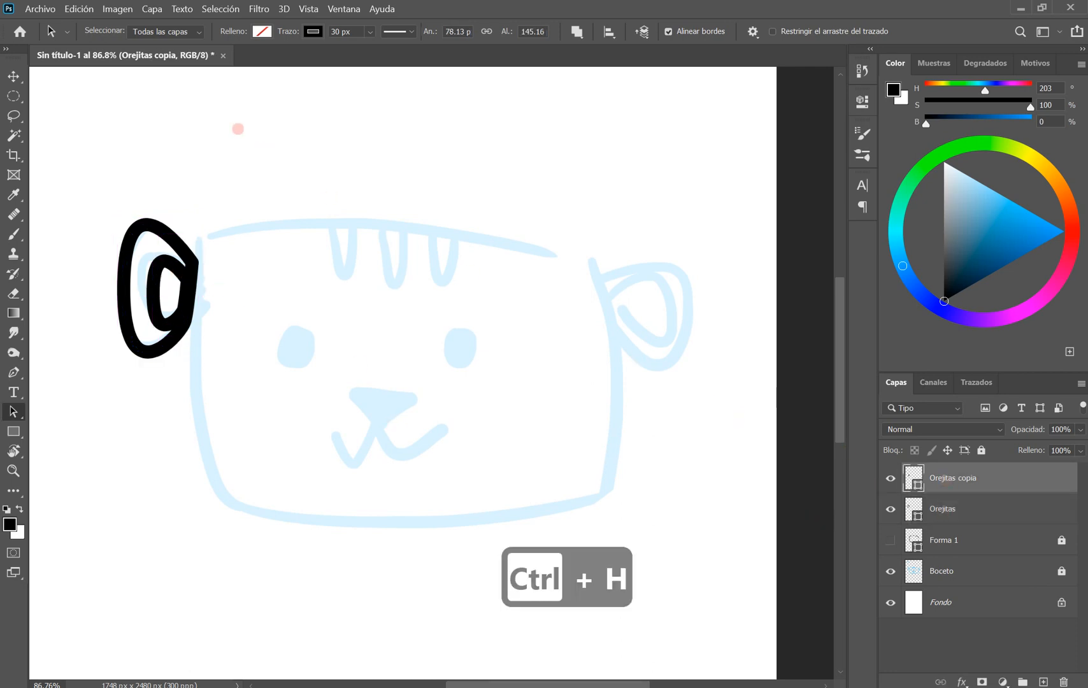
{"action": "left_click_drag", "start_coordinate": [241, 131], "coordinate": [90, 458]}
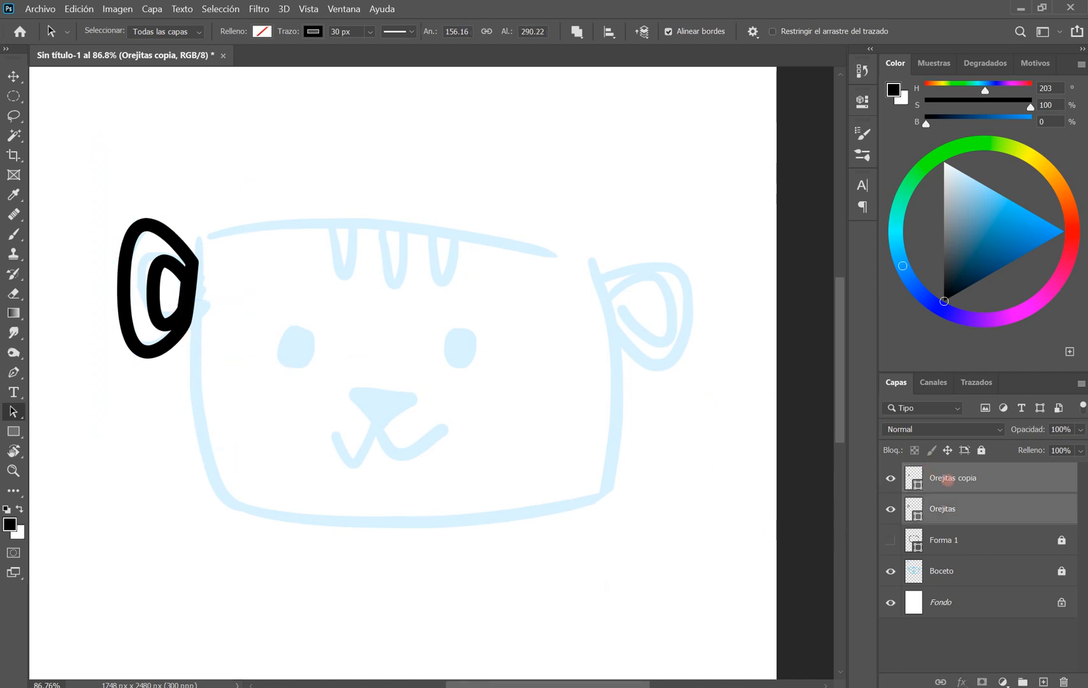
Step: Duplicate both ear shapes, flip the copies horizontally onto the head's right side, and show the Forma 1 head layer again
{"action": "key", "text": "ctrl+j"}
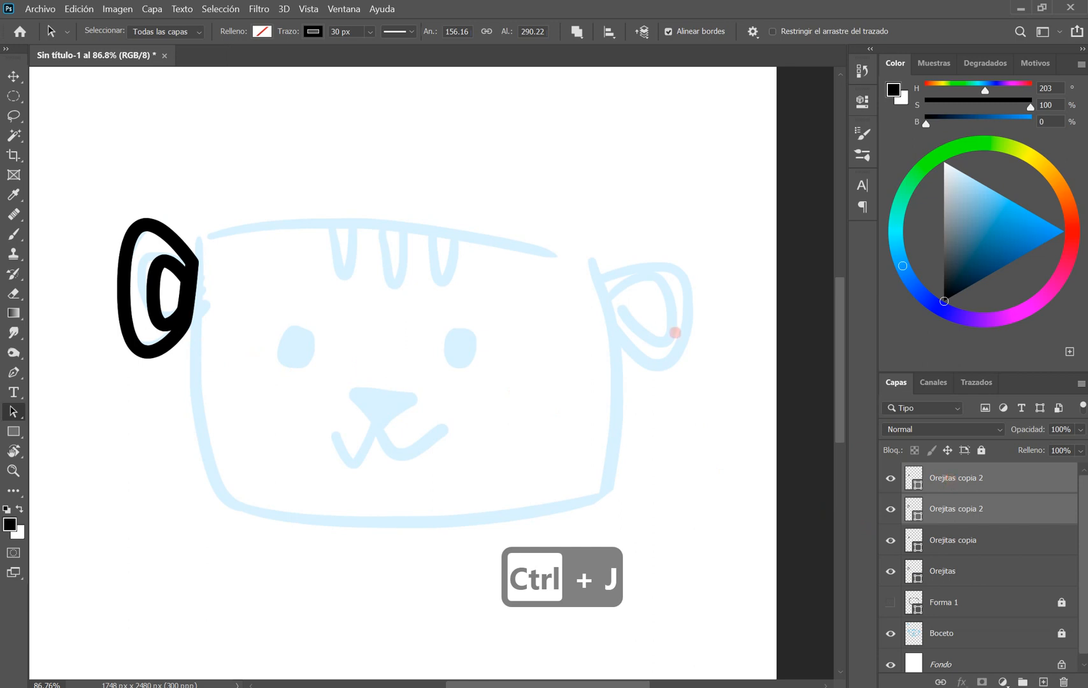
{"action": "key", "text": "ctrl+t"}
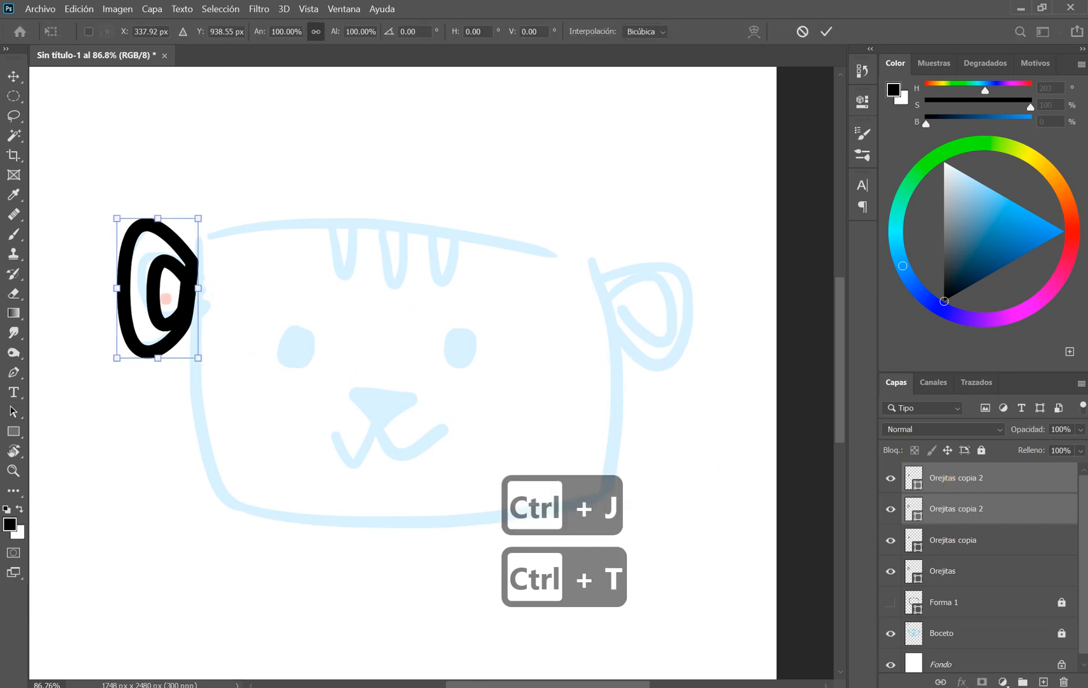
{"action": "right_click", "coordinate": [166, 298]}
{"action": "left_click", "coordinate": [267, 560]}
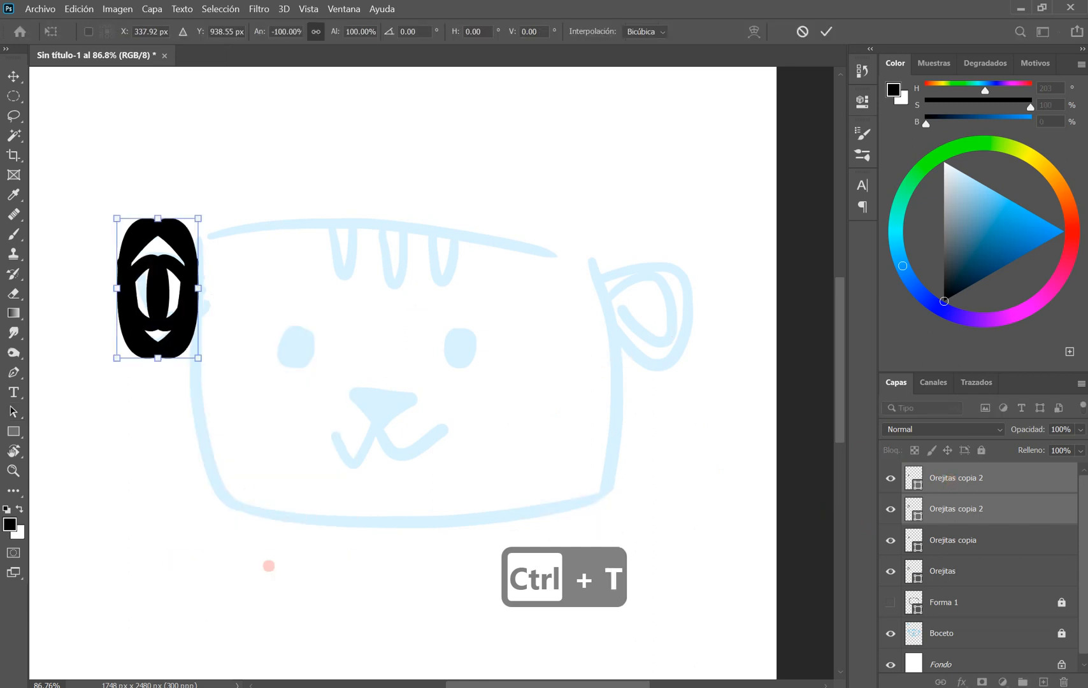
{"action": "left_click_drag", "start_coordinate": [186, 287], "coordinate": [676, 314]}
{"action": "key", "text": "Return"}
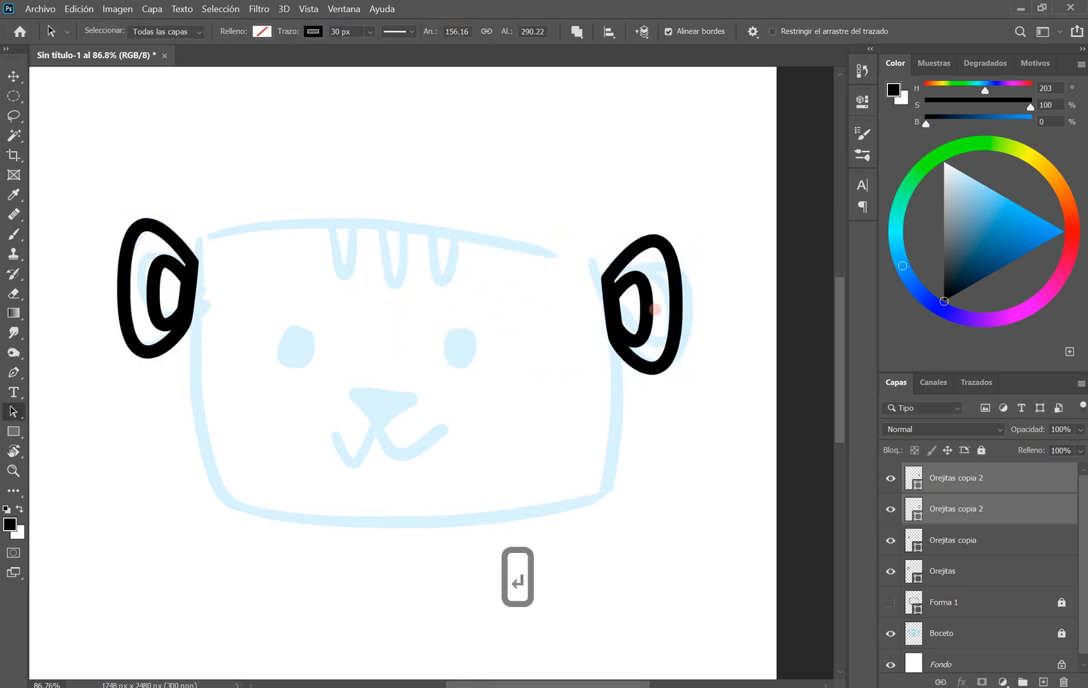
{"action": "left_click", "coordinate": [891, 602]}
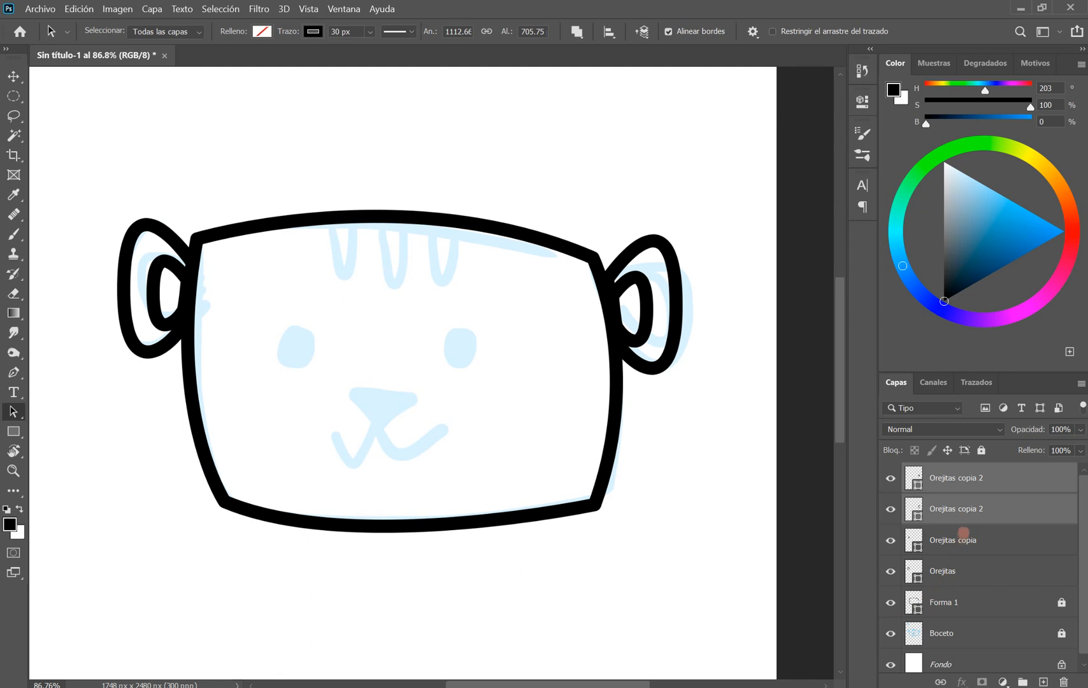
Step: Draw the leftmost forehead stripe as a closed Pen shape hanging from the head's top edge, and level its upper-right anchor with the upper-left one
{"action": "left_click", "coordinate": [968, 483]}
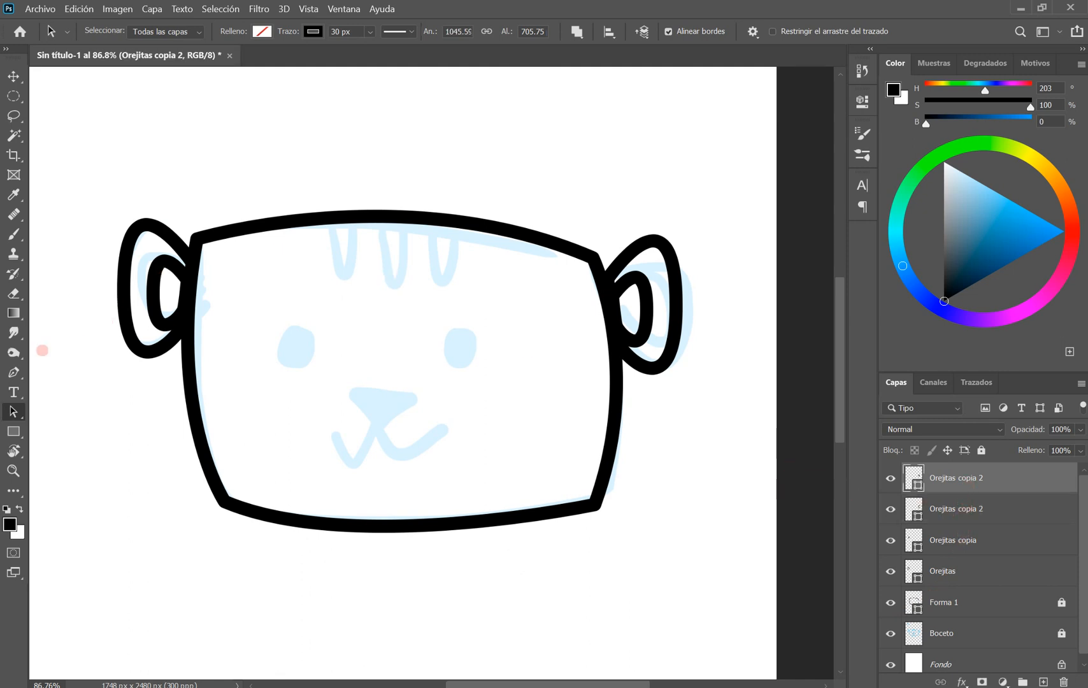
{"action": "left_click", "coordinate": [13, 372]}
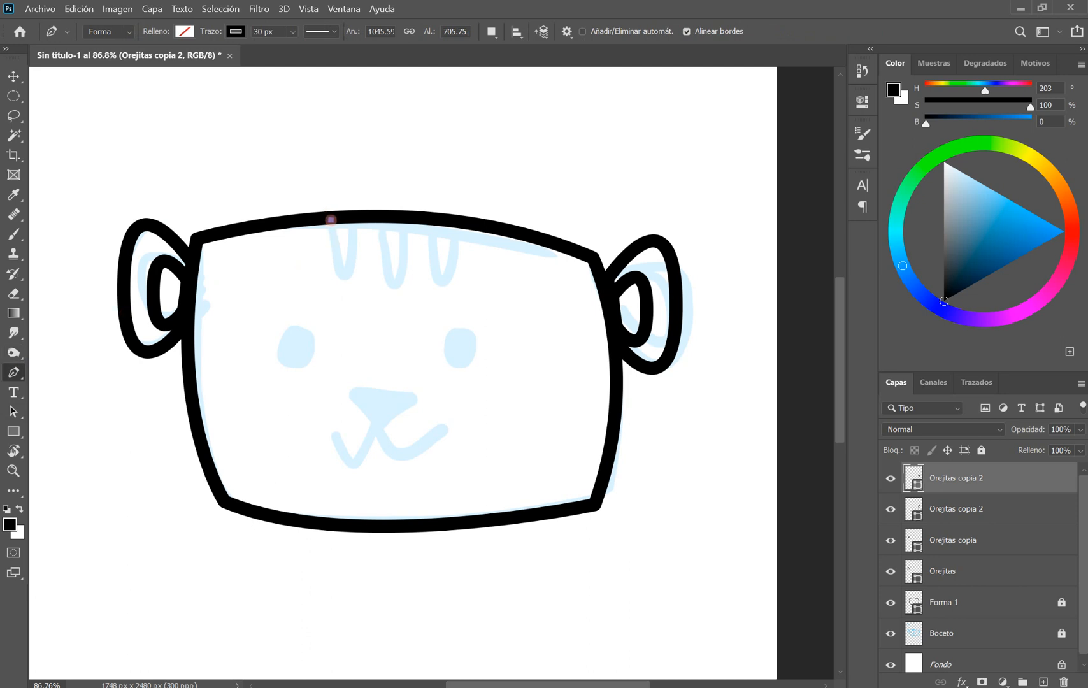
{"action": "left_click", "coordinate": [331, 219]}
{"action": "left_click_drag", "start_coordinate": [347, 275], "coordinate": [355, 246]}
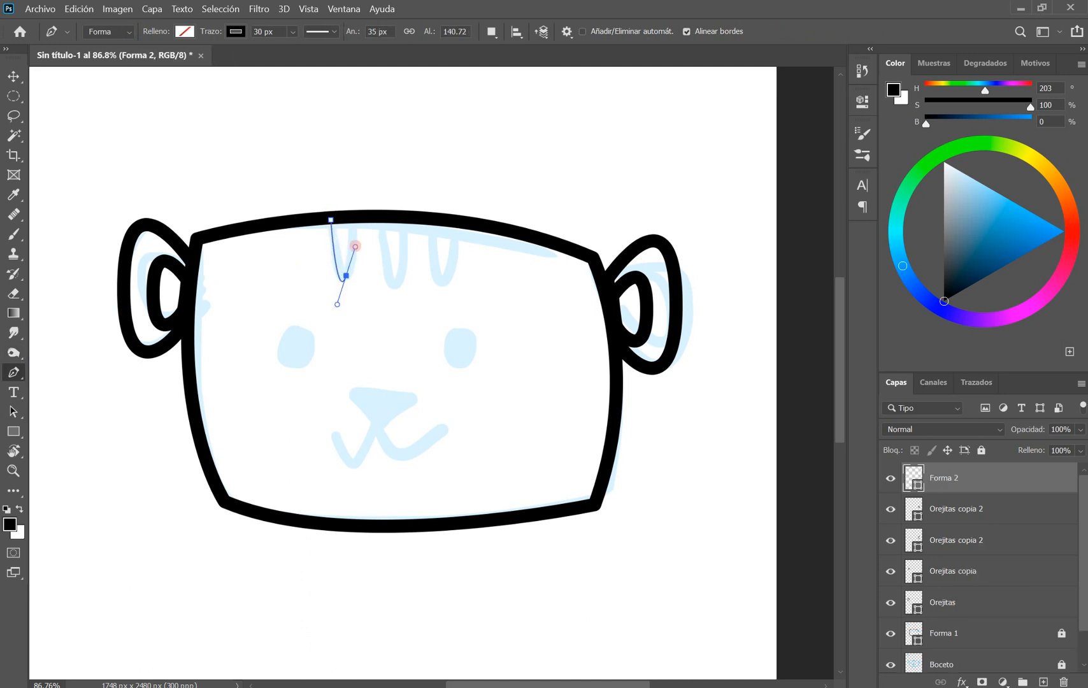
{"action": "left_click", "coordinate": [351, 216]}
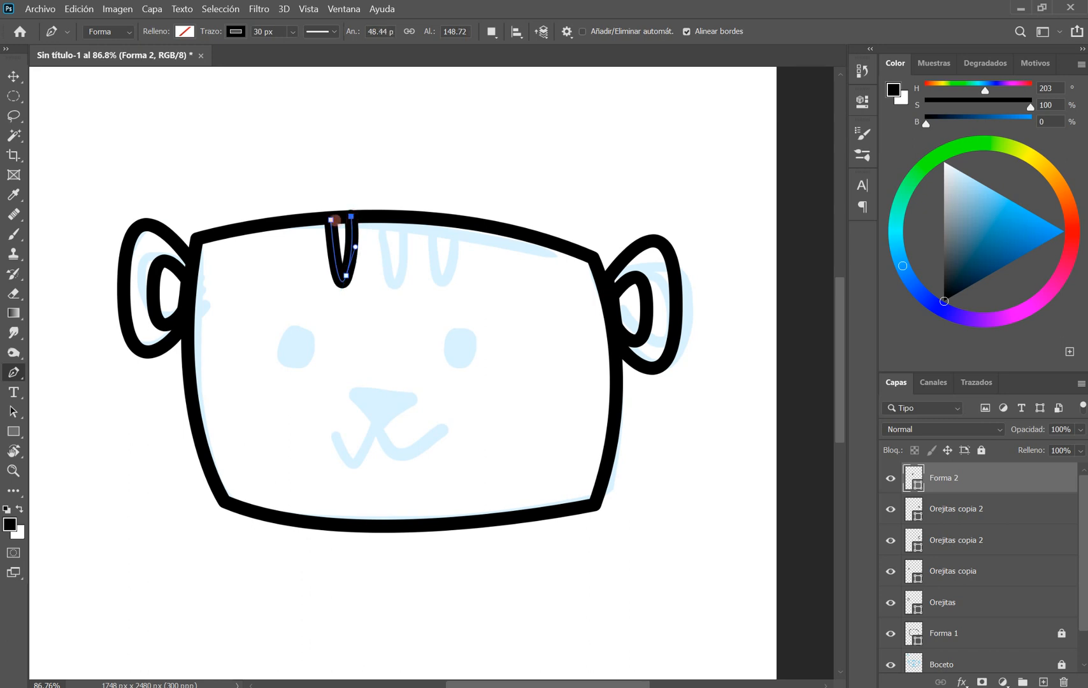
{"action": "left_click", "coordinate": [332, 220]}
{"action": "left_click_drag", "start_coordinate": [13, 411], "coordinate": [56, 422]}
{"action": "left_click", "coordinate": [352, 219]}
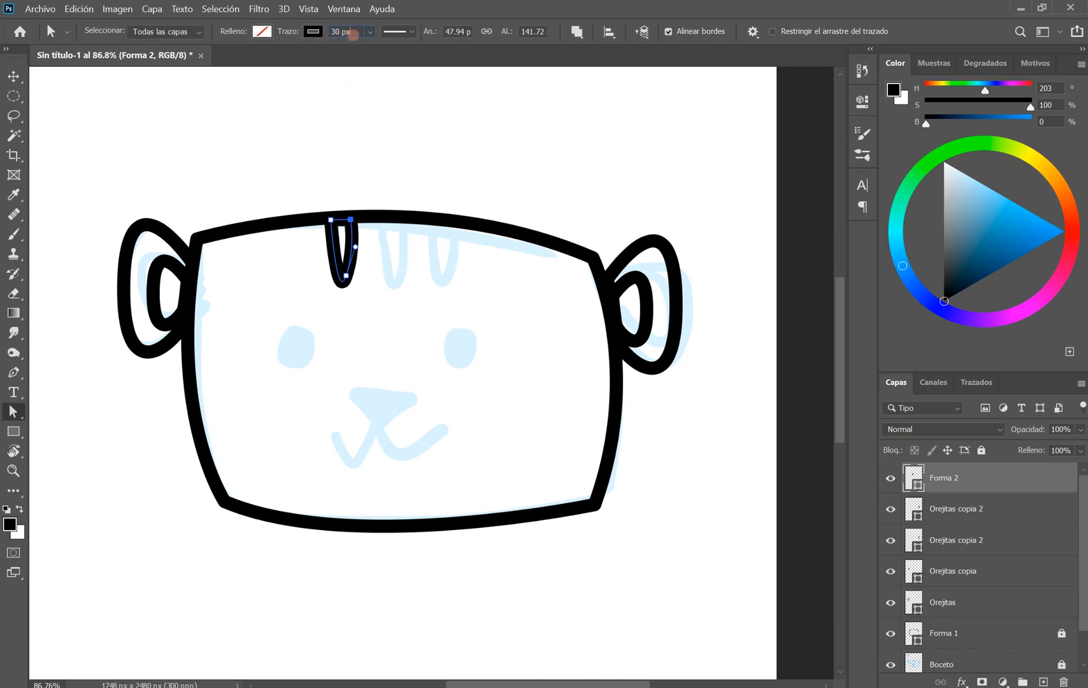
Step: Set the leftmost forehead stripe's stroke width to 10 px
{"action": "left_click", "coordinate": [352, 33]}
{"action": "type", "text": "10"}
{"action": "key", "text": "Return"}
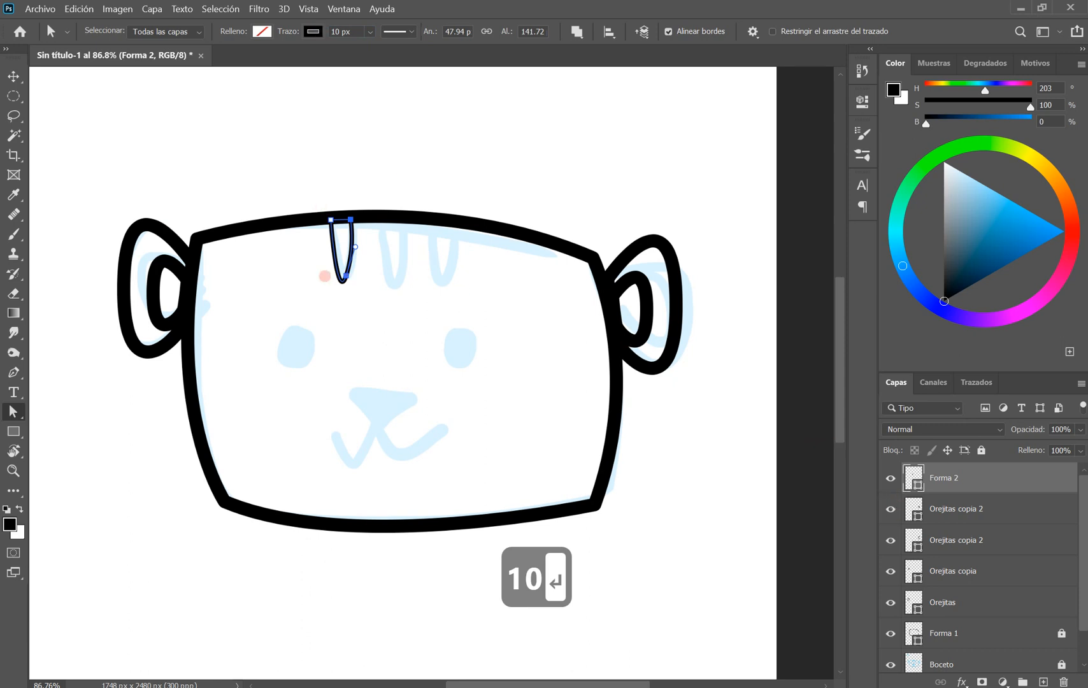
Step: Duplicate the whole leftmost stripe and move the copy to the middle sketched stripe at the head's top edge
{"action": "left_click_drag", "start_coordinate": [294, 168], "coordinate": [402, 328]}
{"action": "key", "text": "ctrl+j"}
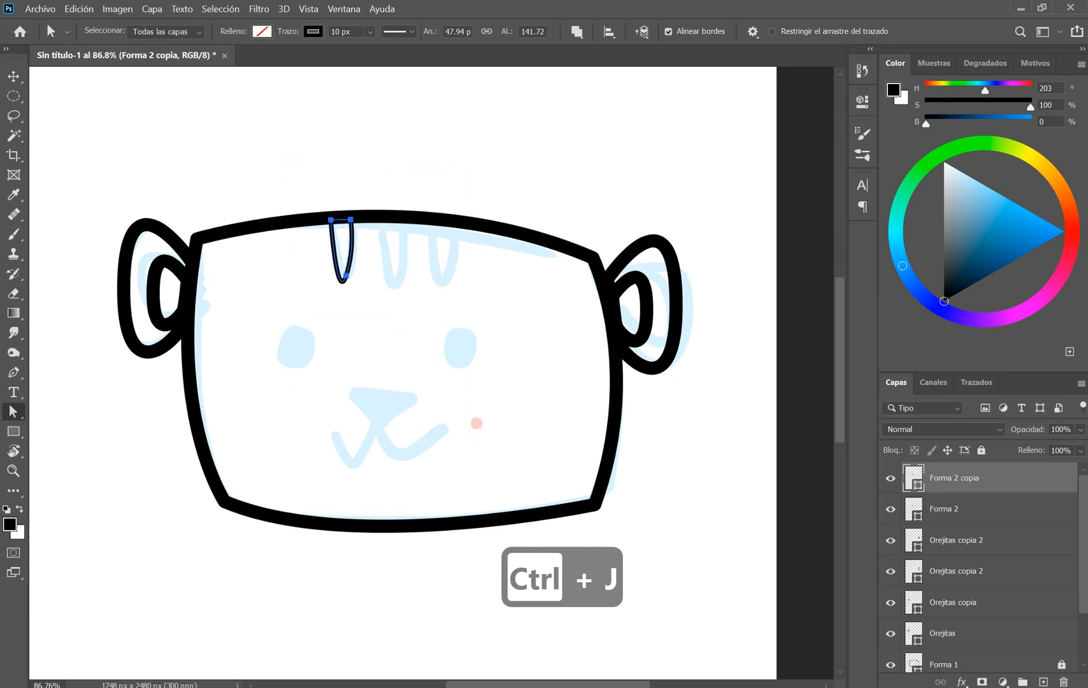
{"action": "key", "text": "ctrl+t"}
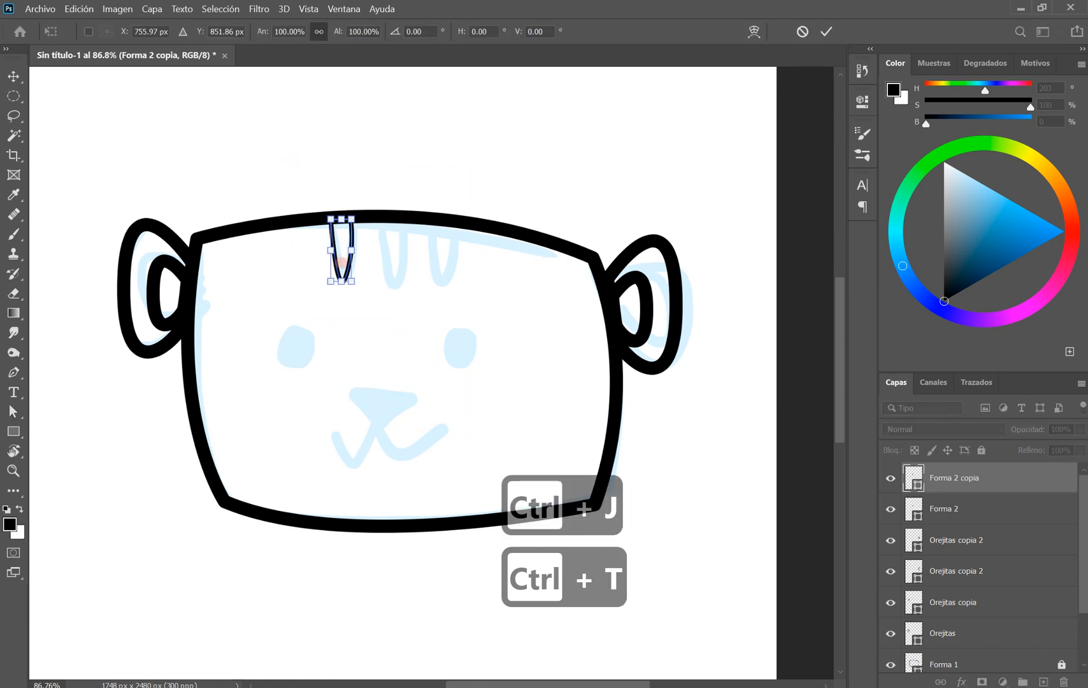
{"action": "left_click_drag", "start_coordinate": [341, 263], "coordinate": [389, 261]}
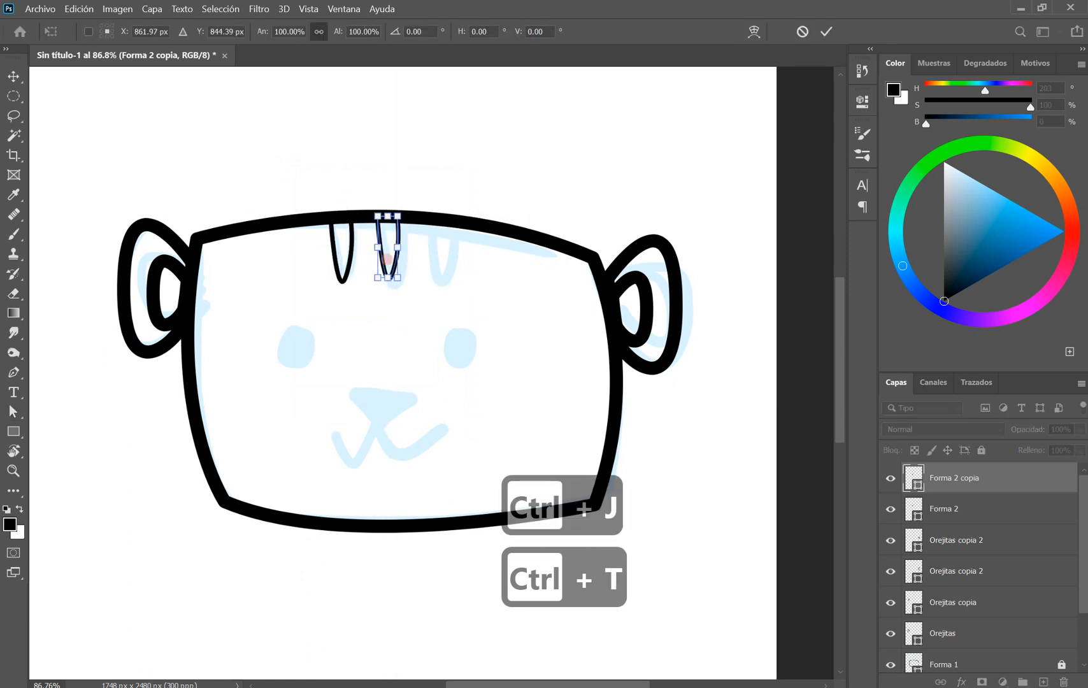
{"action": "key", "text": "Return"}
Step: Duplicate the middle stripe and move the copy onto the right sketched stripe, just below the head's top edge
{"action": "key", "text": "ctrl+j"}
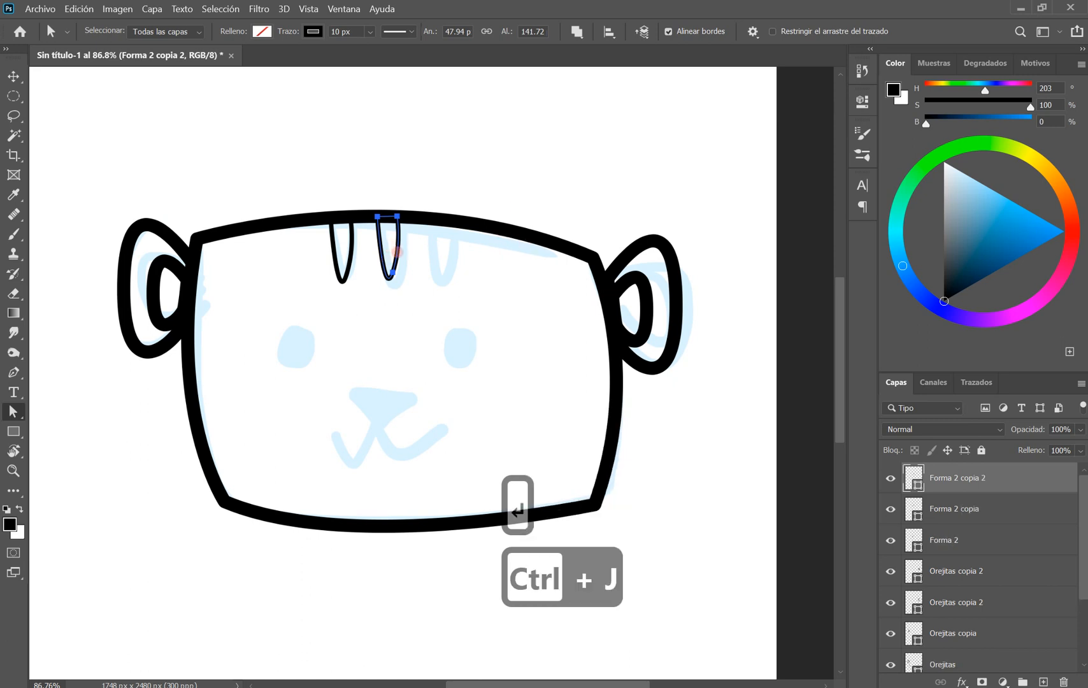
{"action": "left_click_drag", "start_coordinate": [398, 253], "coordinate": [479, 275]}
{"action": "scroll", "coordinate": [407, 244], "scroll_direction": "up", "scroll_amount": 1}
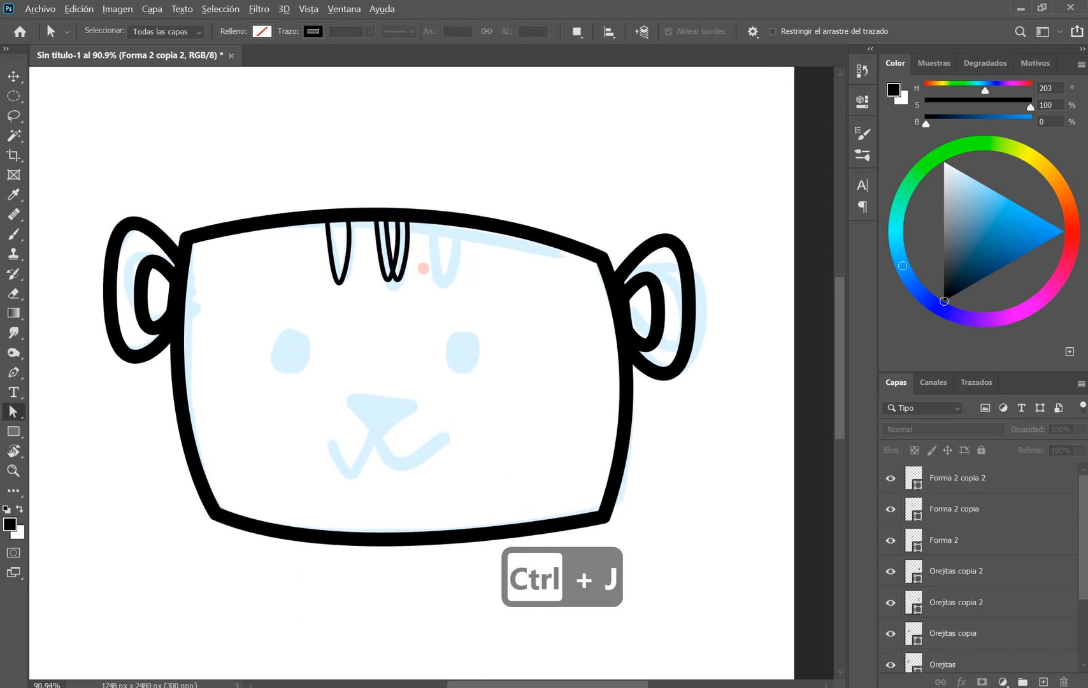
{"action": "left_click", "coordinate": [405, 263]}
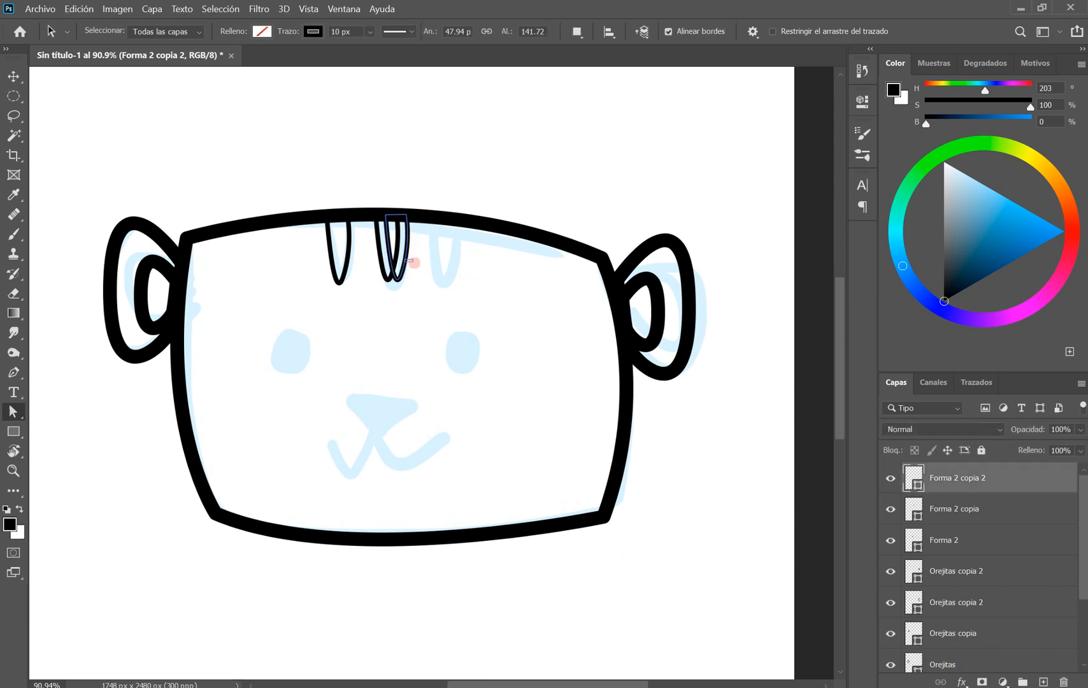
{"action": "mouse_move", "coordinate": [405, 260]}
{"action": "left_mouse_down"}
{"action": "mouse_move", "coordinate": [450, 268]}
{"action": "mouse_move", "coordinate": [405, 266]}
{"action": "mouse_move", "coordinate": [430, 264]}
{"action": "left_mouse_up"}
{"action": "key", "text": "ctrl+z"}
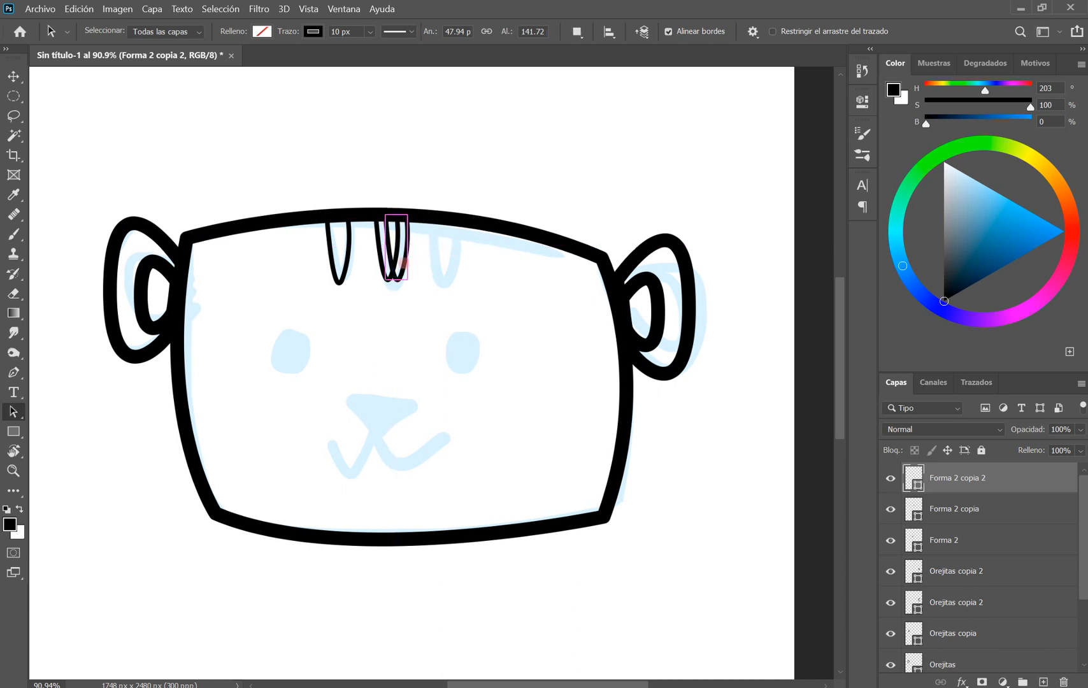
{"action": "key", "text": "ctrl+t"}
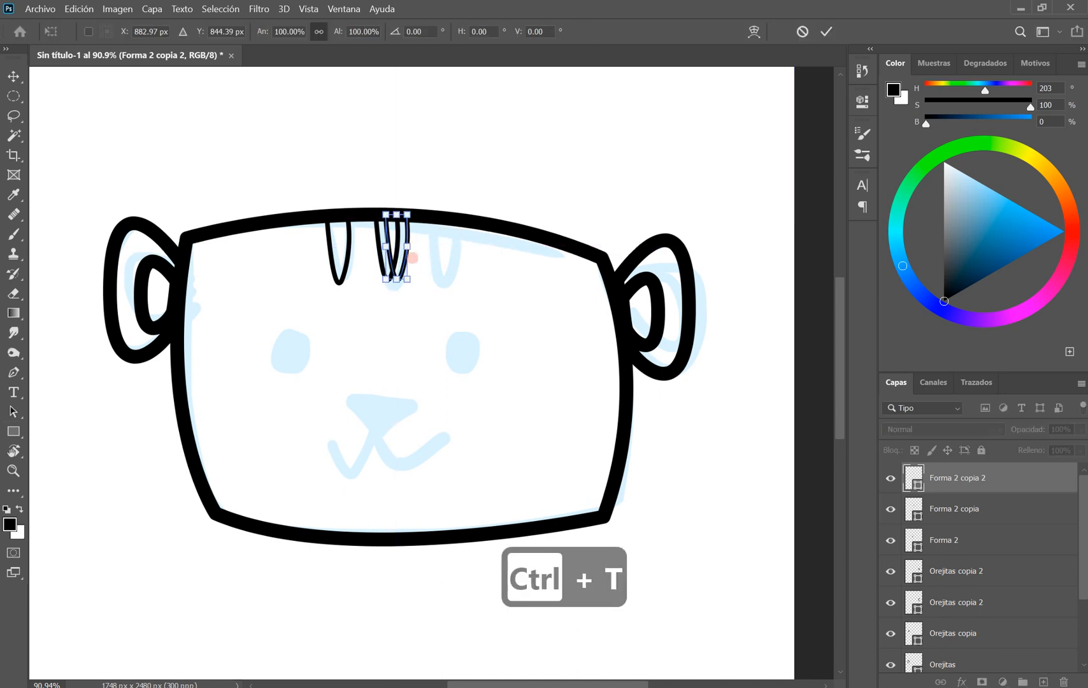
{"action": "left_click_drag", "start_coordinate": [396, 270], "coordinate": [448, 278]}
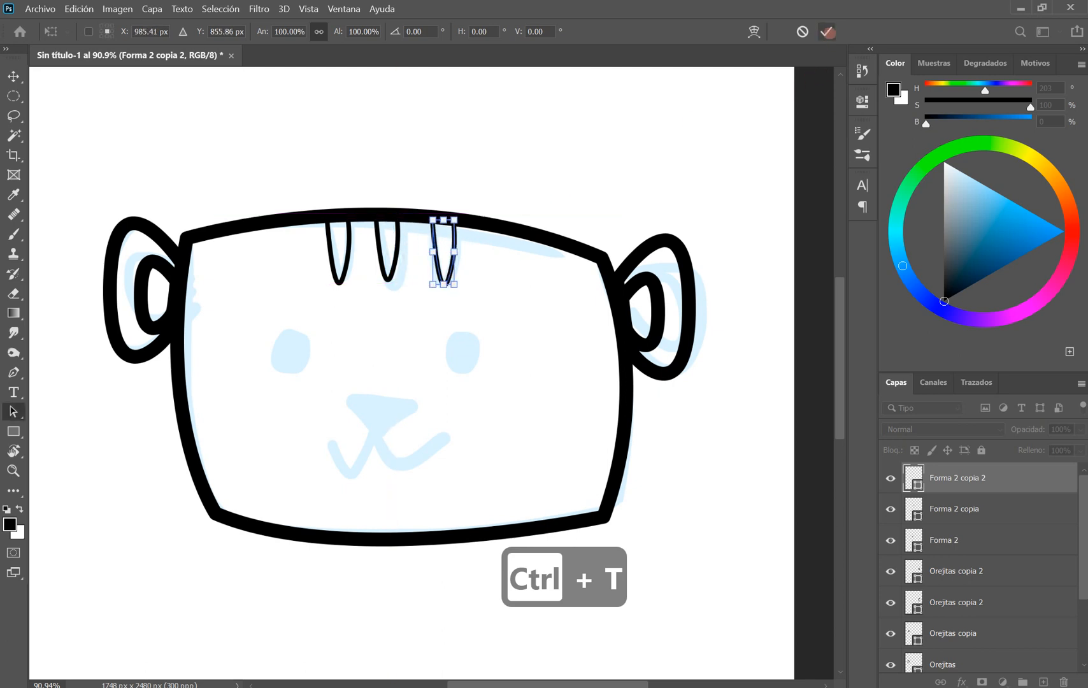
{"action": "left_click", "coordinate": [826, 31]}
Step: Merge the three forehead stripe layers into one shape layer and toggle its visibility to check the result
{"action": "scroll", "coordinate": [586, 423], "scroll_direction": "left", "scroll_amount": 3}
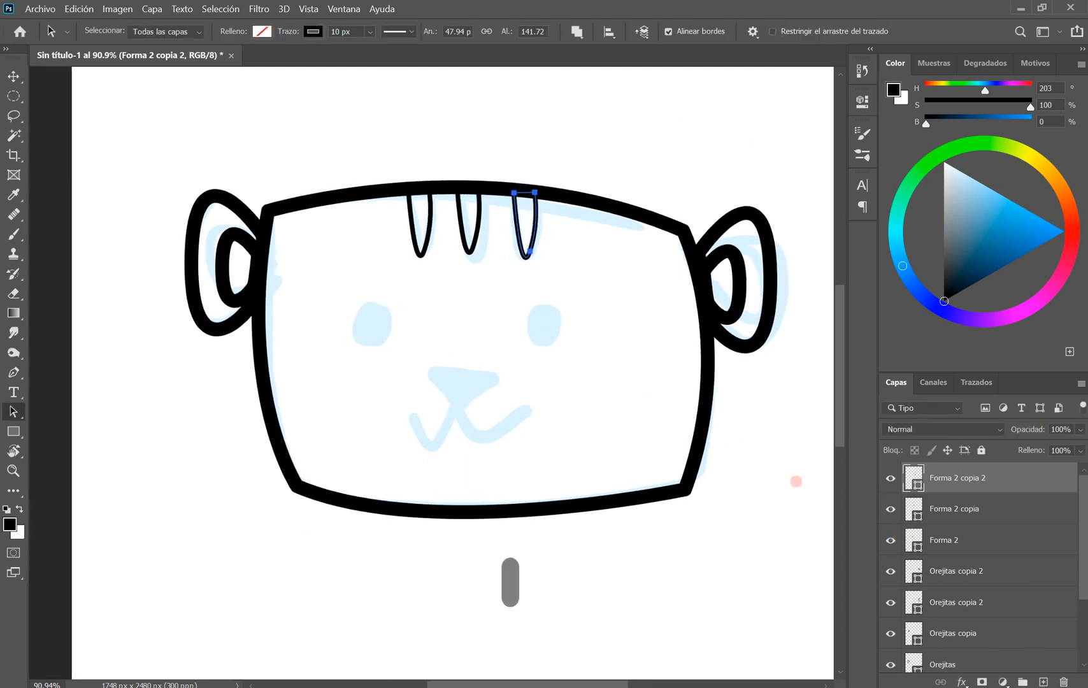
{"action": "left_click", "coordinate": [954, 546], "text": "shift"}
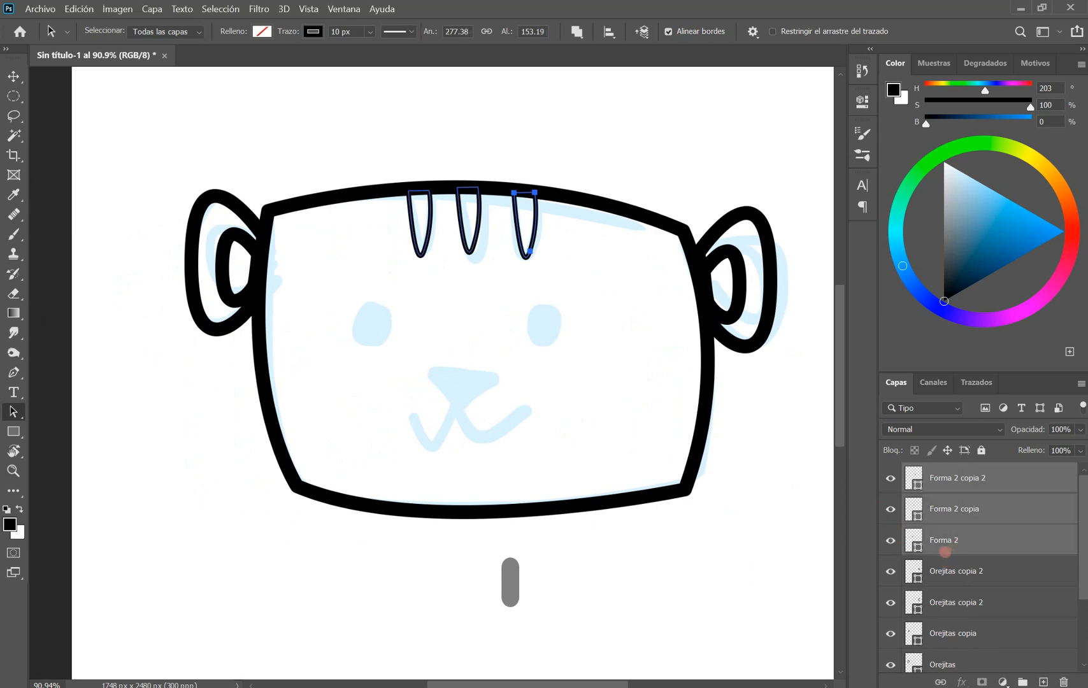
{"action": "key", "text": "ctrl+e"}
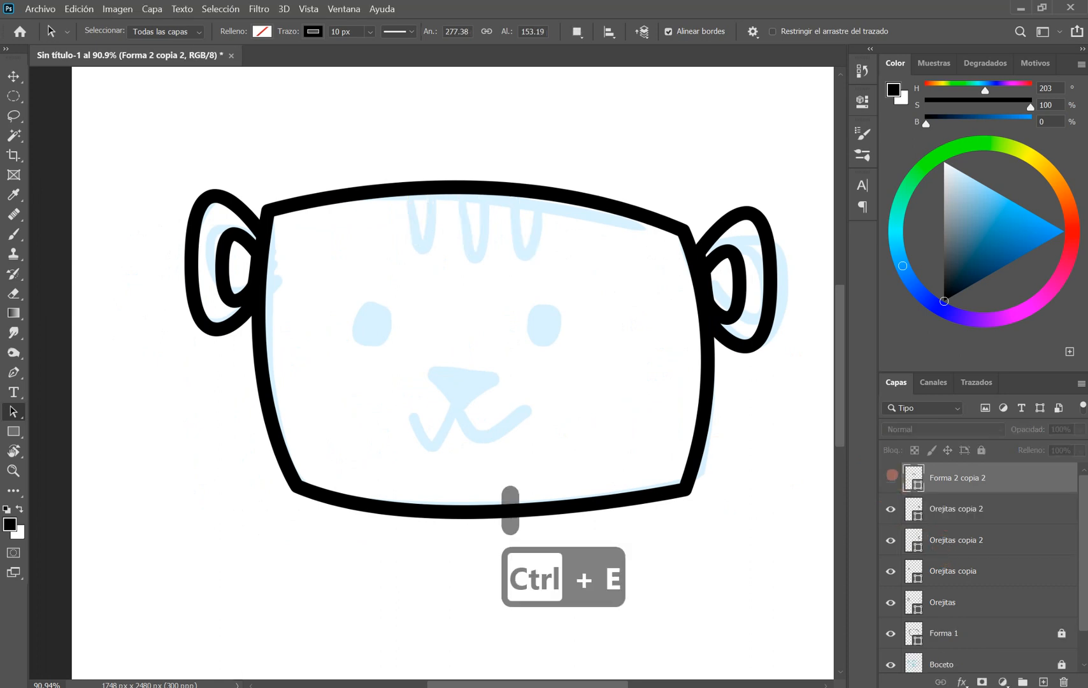
{"action": "scroll", "coordinate": [761, 426], "scroll_direction": "up", "scroll_amount": 1}
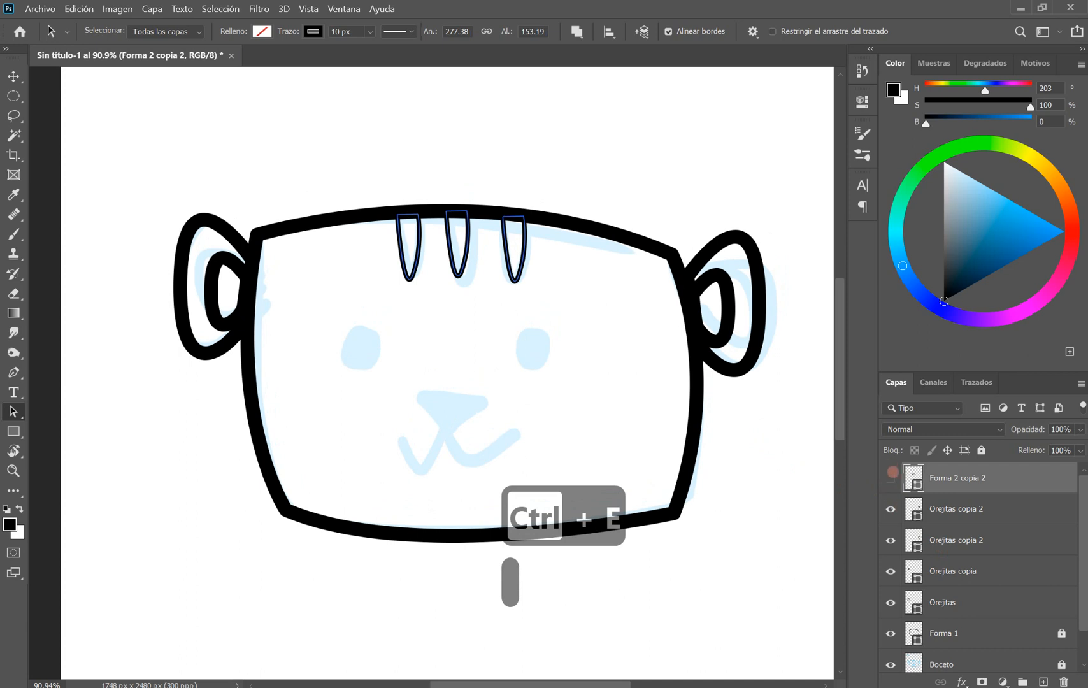
{"action": "left_click", "coordinate": [892, 476]}
{"action": "left_click", "coordinate": [891, 477]}
{"action": "scroll", "coordinate": [784, 420], "scroll_direction": "up", "scroll_amount": 1}
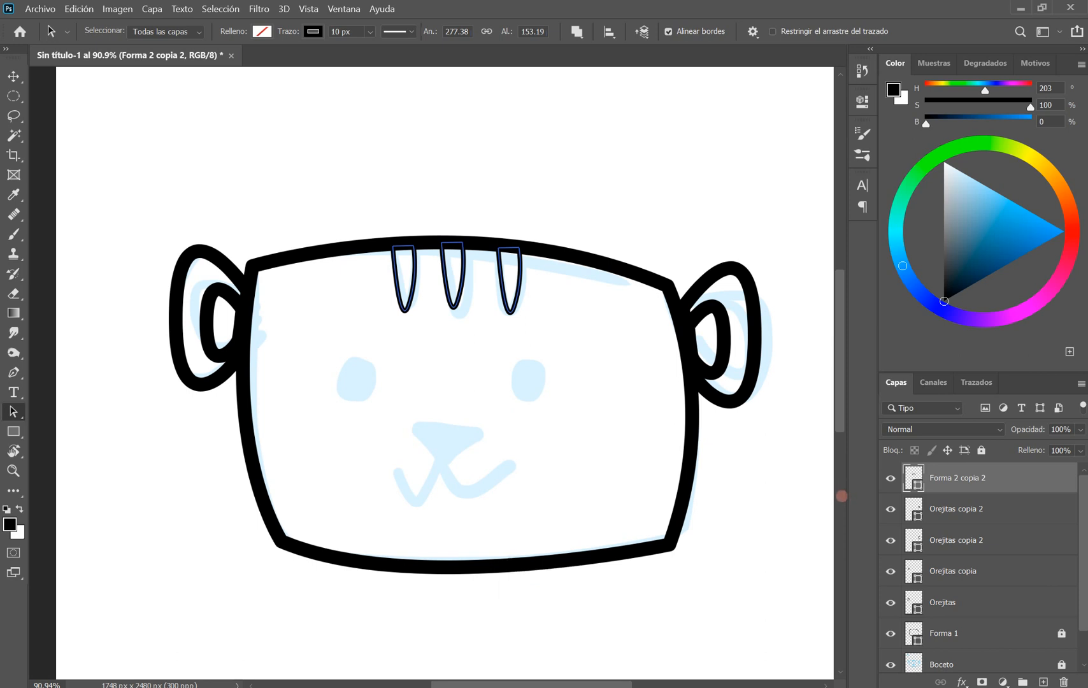
Step: Draw a closed four-sided Pen shape of about 186 × 480 px across the head's upper-right edge, directly above the Forma 1 layer
{"action": "left_click", "coordinate": [931, 628]}
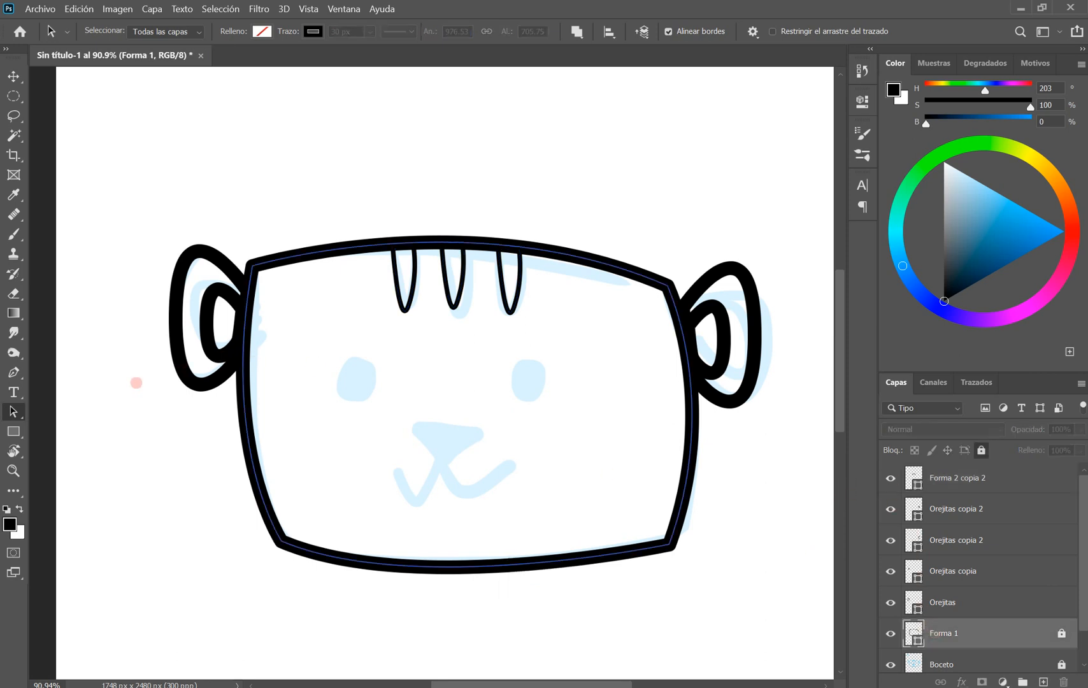
{"action": "left_click", "coordinate": [14, 372]}
{"action": "left_click", "coordinate": [570, 192]}
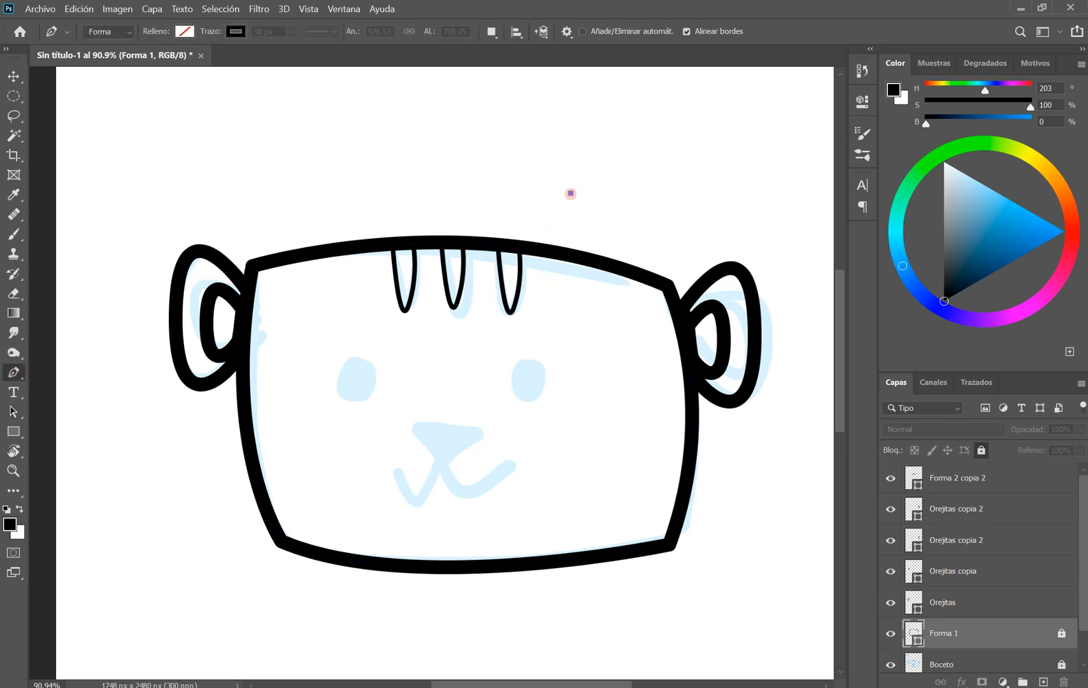
{"action": "left_click_drag", "start_coordinate": [547, 326], "coordinate": [608, 413]}
{"action": "left_click", "coordinate": [632, 331]}
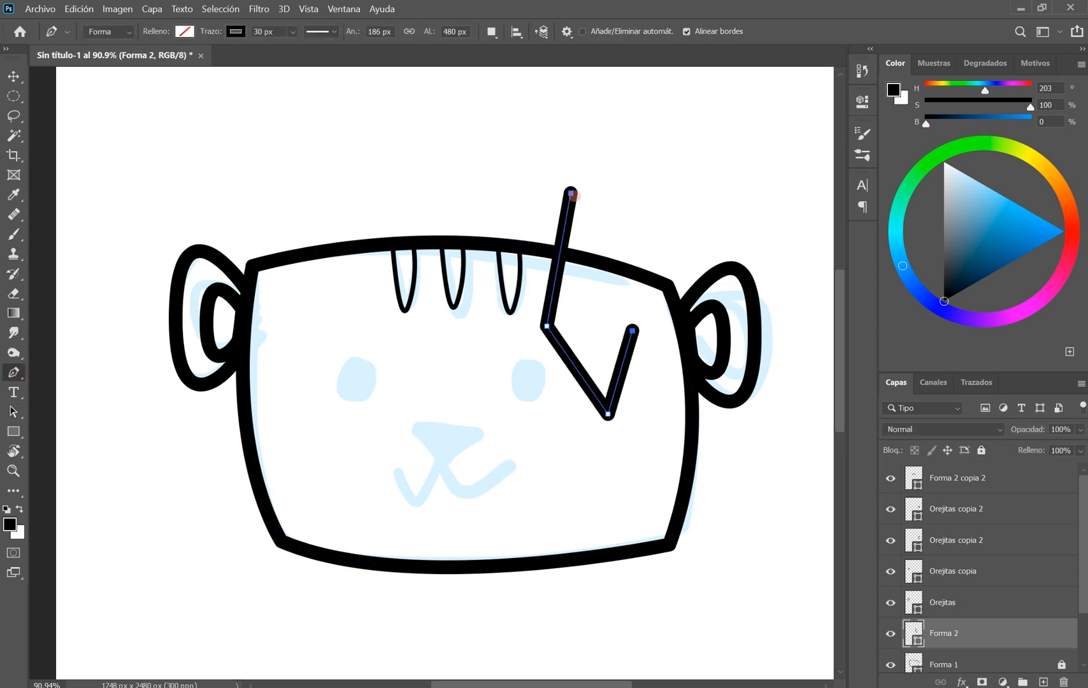
{"action": "left_click", "coordinate": [571, 193]}
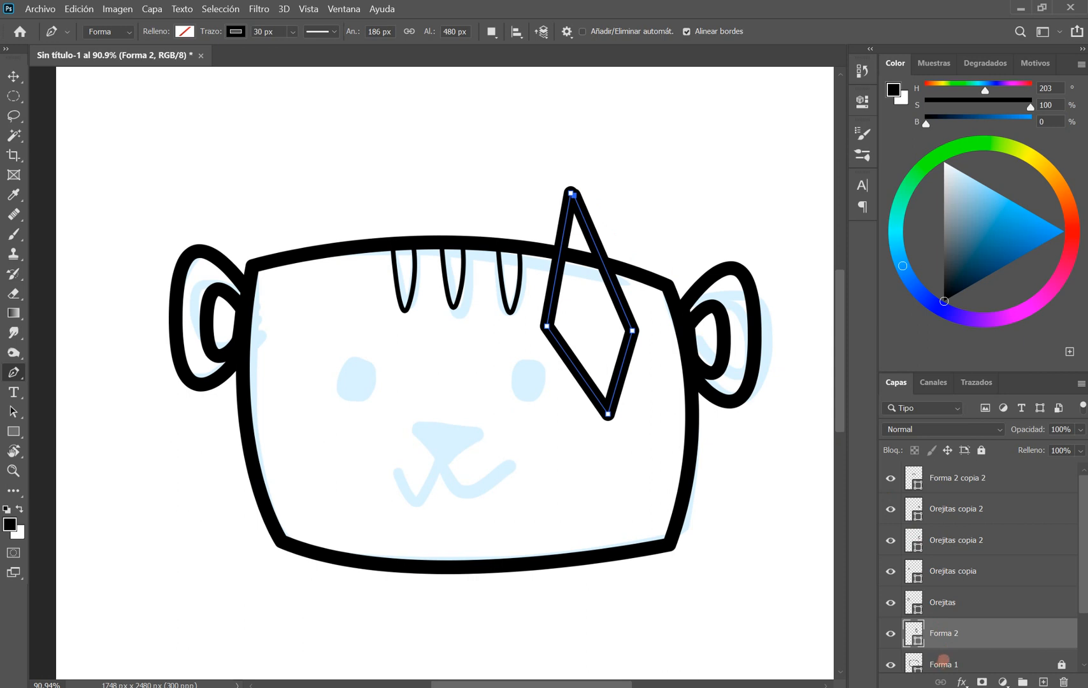
Step: Try merging the four-sided shape with the Forma 1 head layer, and undo both the merge and the drawn shape
{"action": "left_click", "coordinate": [944, 662], "text": "shift"}
{"action": "key", "text": "ctrl+e"}
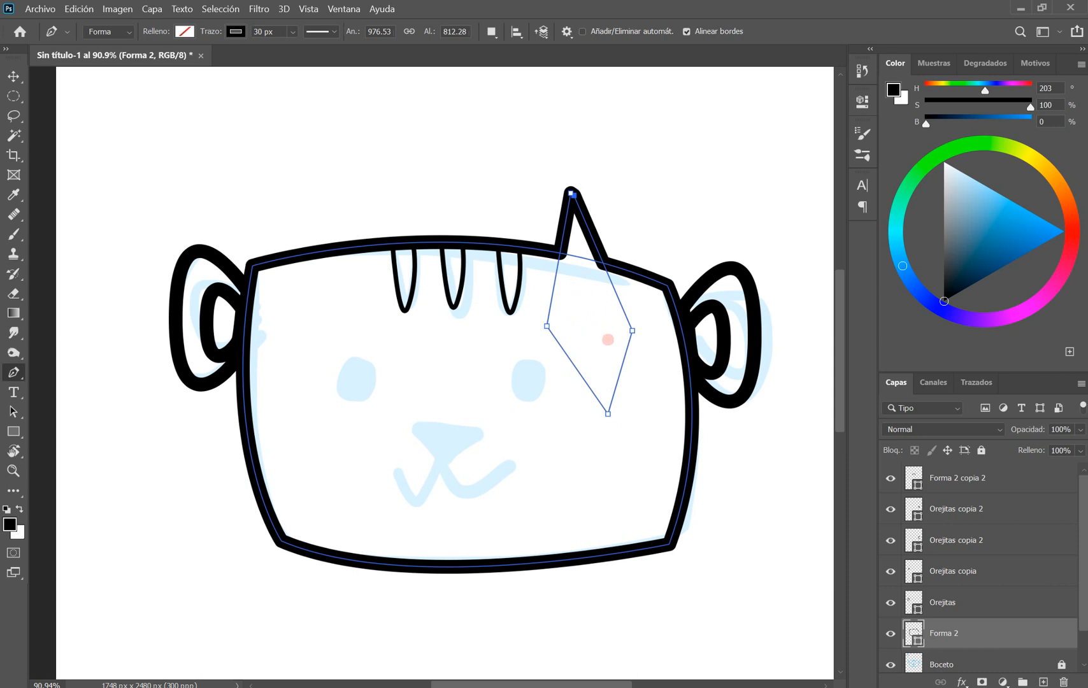
{"action": "key", "text": "ctrl+z"}
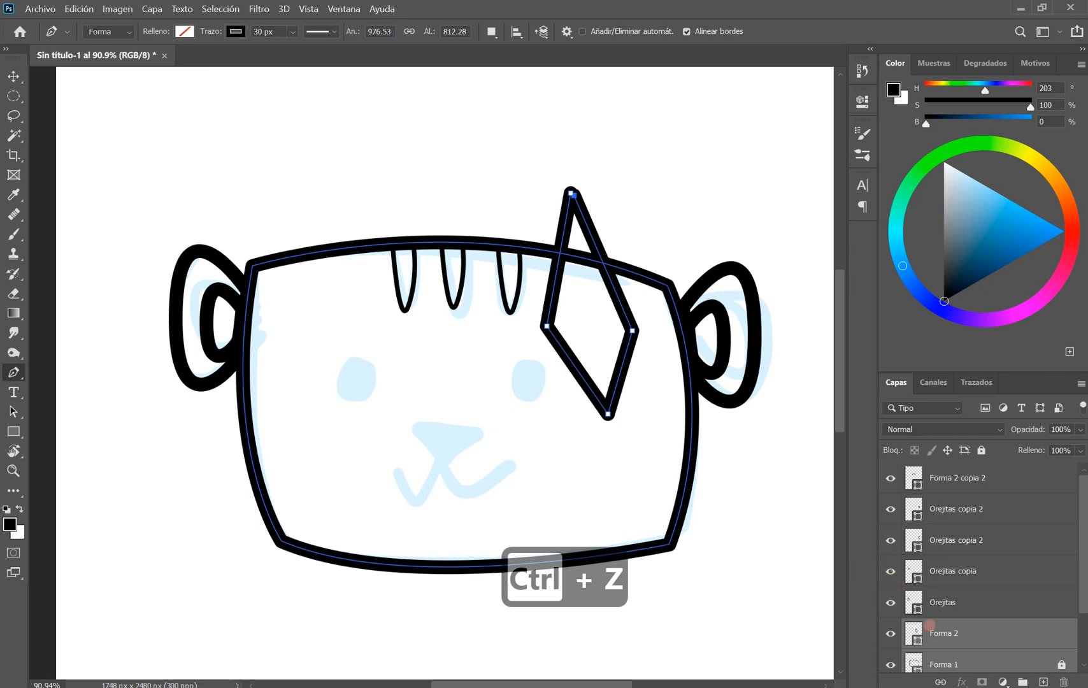
{"action": "left_click", "coordinate": [929, 626]}
{"action": "key", "text": "ctrl+z"}
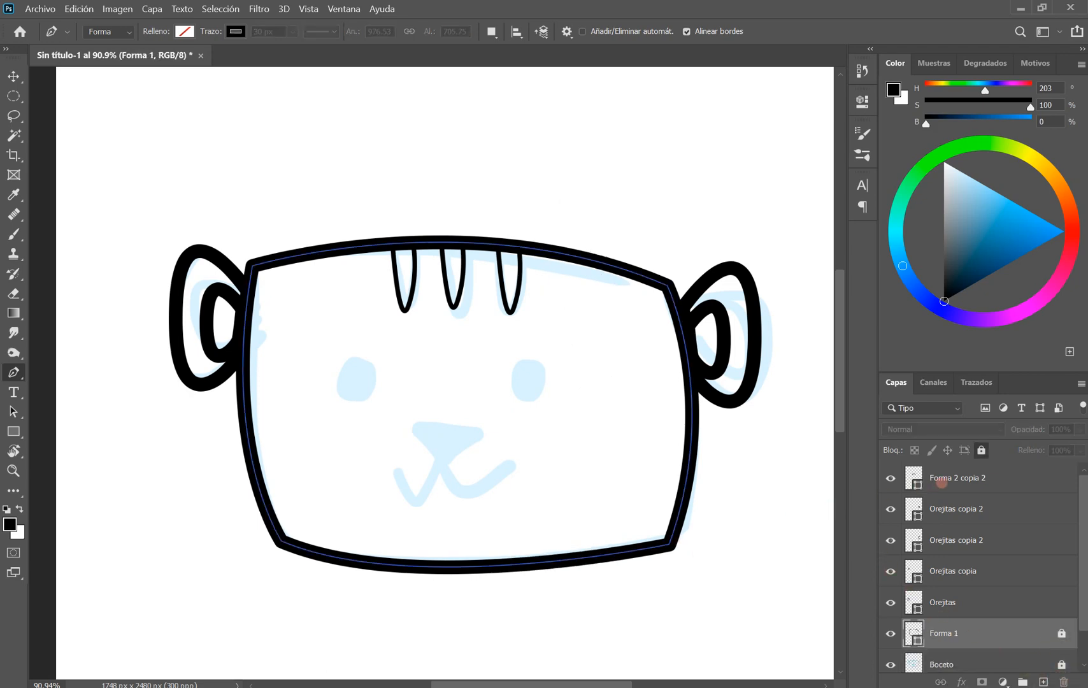
Step: Draw the nose above the stripes layer as a closed triangular Pen shape, about 144 × 83 px, with the stripes' 10 px stroke
{"action": "left_click", "coordinate": [942, 483]}
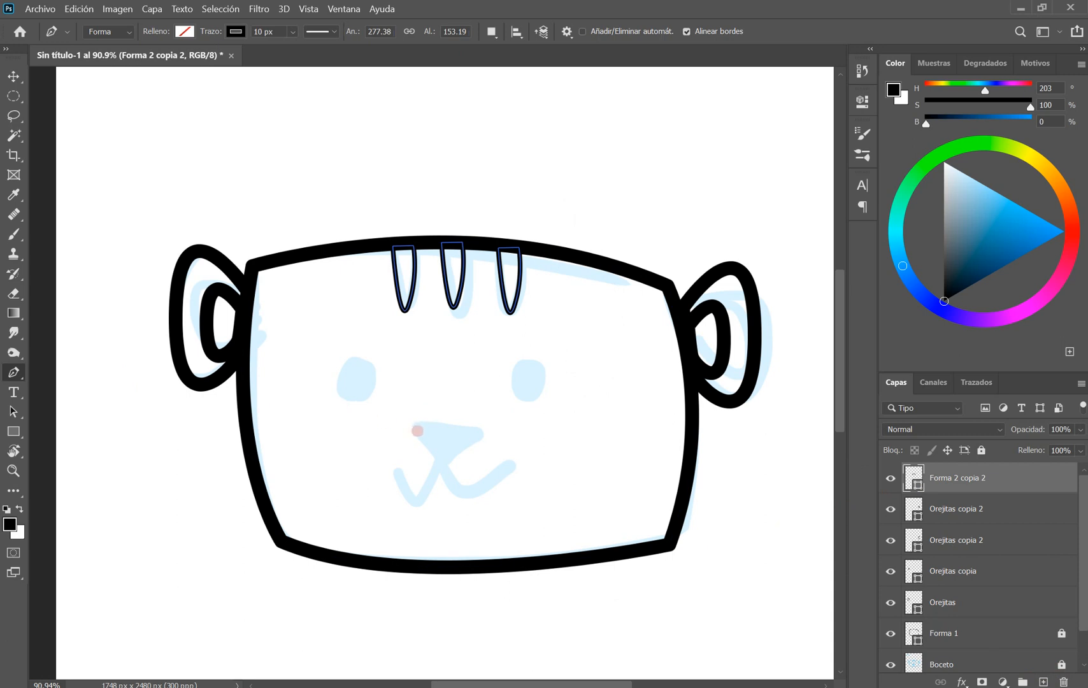
{"action": "left_click", "coordinate": [415, 425]}
{"action": "left_click", "coordinate": [481, 430]}
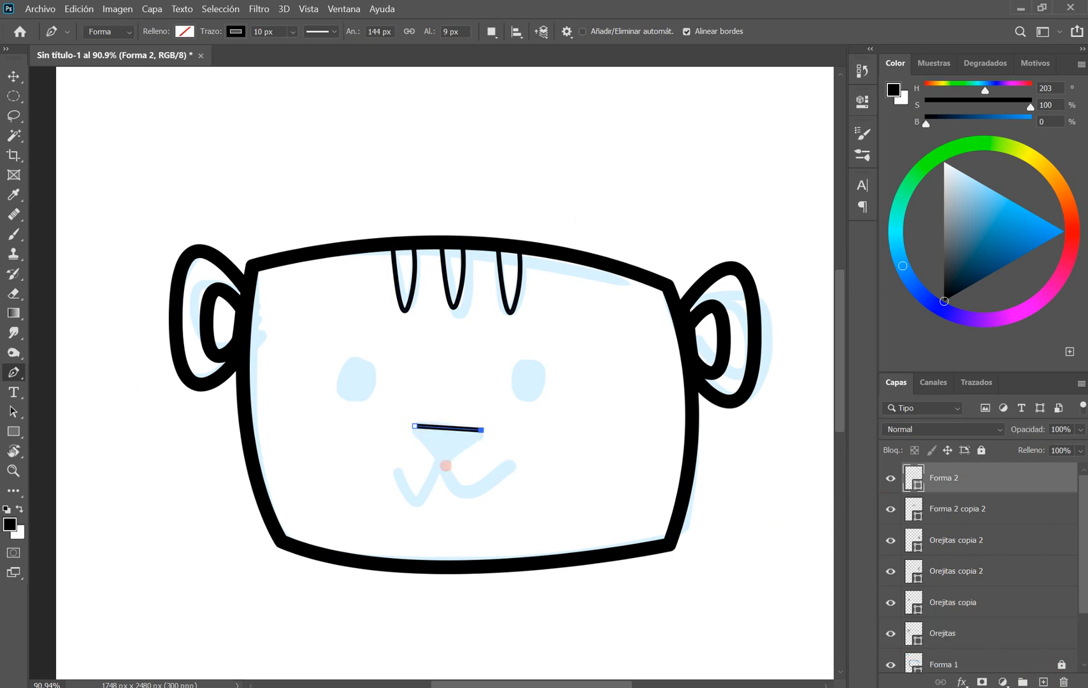
{"action": "left_click", "coordinate": [442, 463]}
{"action": "left_click", "coordinate": [414, 425]}
Step: Round the nose's three corners with curve handles and adjust its anchors to a balanced shape of about 157 × 102 px
{"action": "mouse_move", "coordinate": [415, 426]}
{"action": "left_mouse_down"}
{"action": "mouse_move", "coordinate": [413, 437]}
{"action": "mouse_move", "coordinate": [413, 418]}
{"action": "left_mouse_up"}
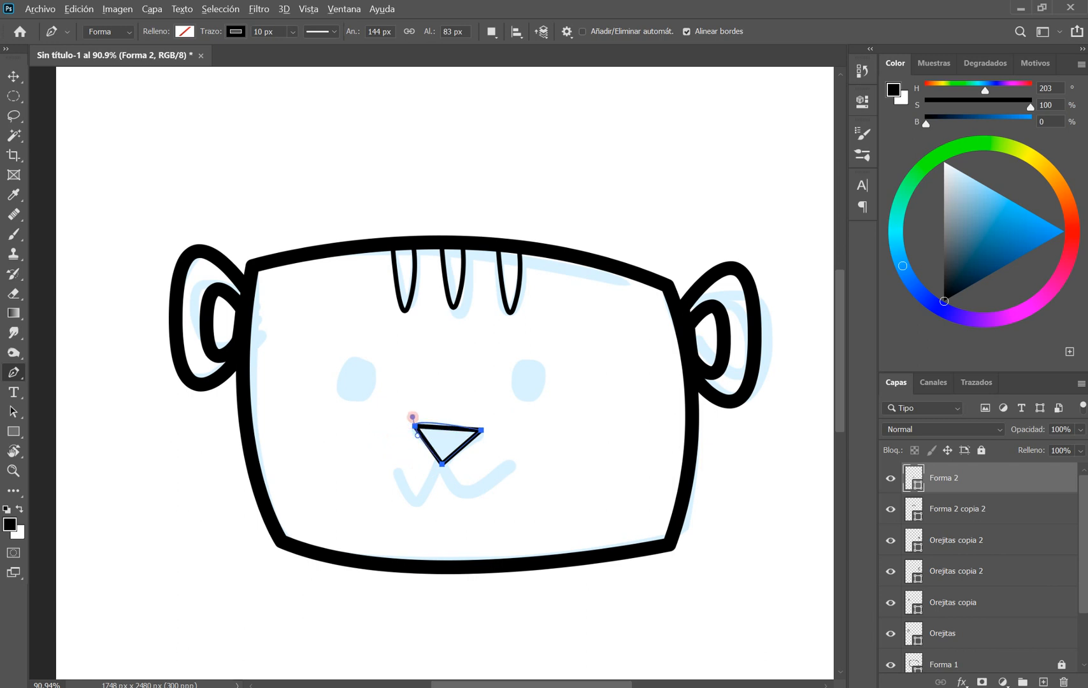
{"action": "left_click_drag", "start_coordinate": [481, 430], "coordinate": [428, 465]}
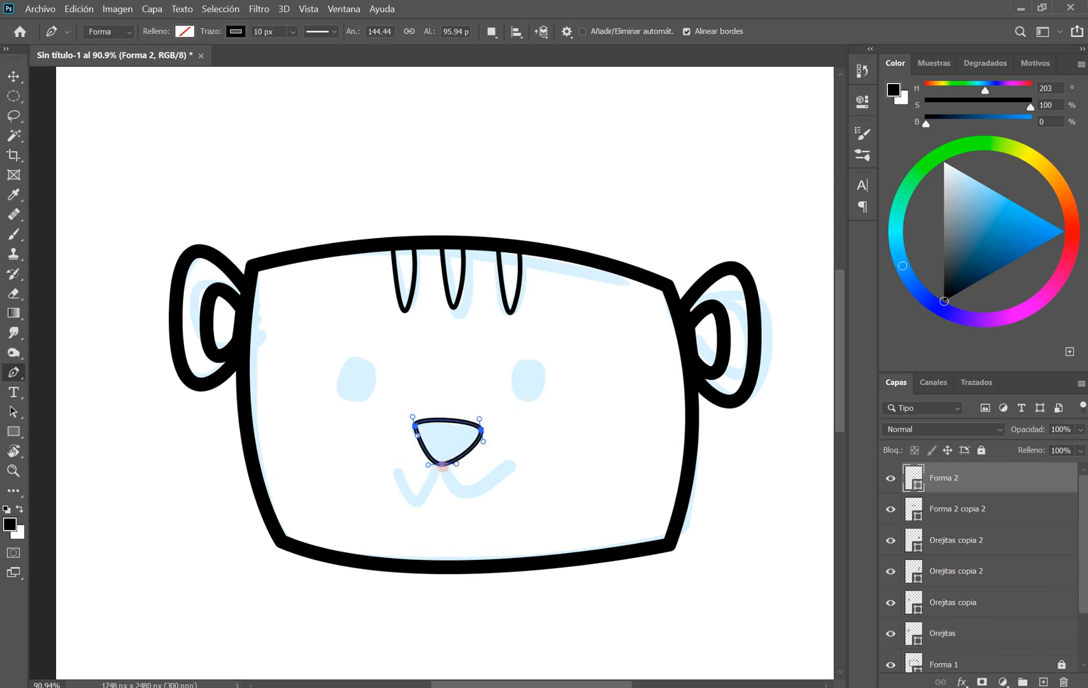
{"action": "left_click", "coordinate": [443, 464], "text": "ctrl"}
{"action": "left_click_drag", "start_coordinate": [481, 430], "coordinate": [481, 426], "text": "ctrl"}
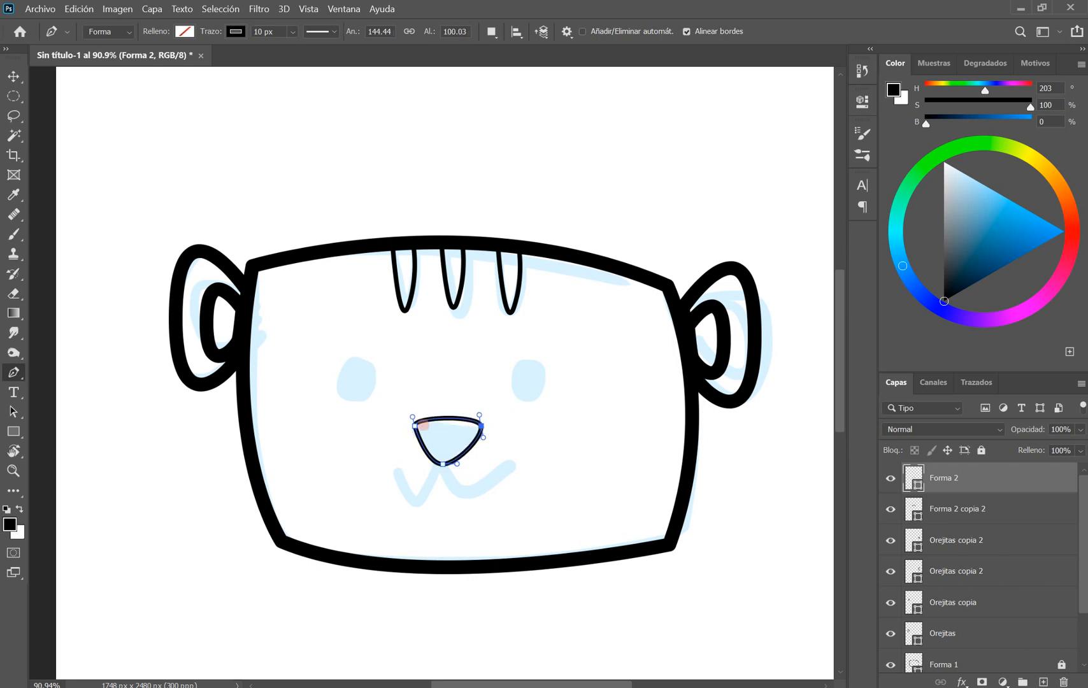
{"action": "mouse_move", "coordinate": [413, 418]}
{"action": "left_mouse_down", "text": "ctrl"}
{"action": "mouse_move", "coordinate": [420, 411]}
{"action": "mouse_move", "coordinate": [408, 427]}
{"action": "left_mouse_up", "text": "ctrl"}
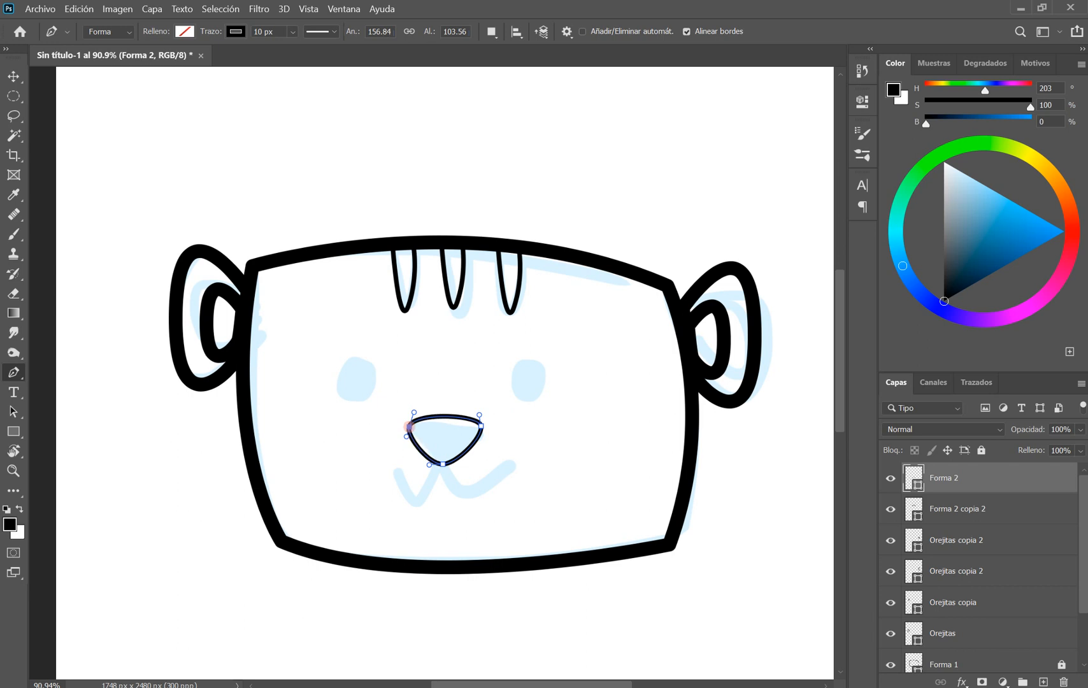
{"action": "left_click_drag", "start_coordinate": [444, 464], "coordinate": [449, 462], "text": "ctrl"}
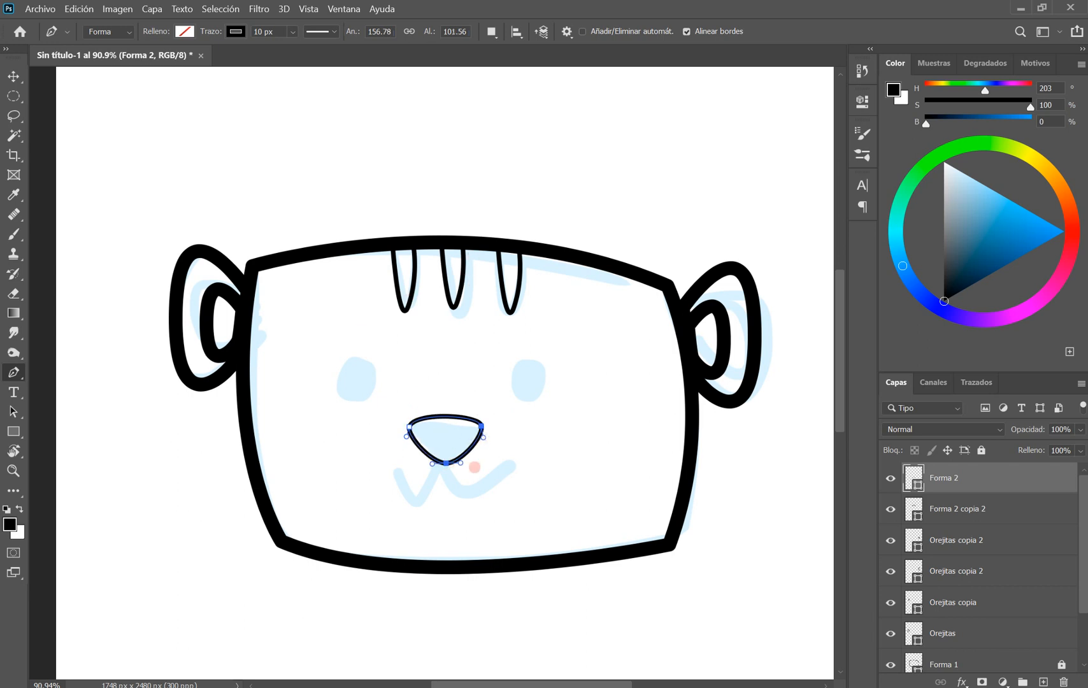
Step: Draw the mouth's left half as an open curved Pen path from its outer end to the nose's lower tip
{"action": "left_click", "coordinate": [397, 471]}
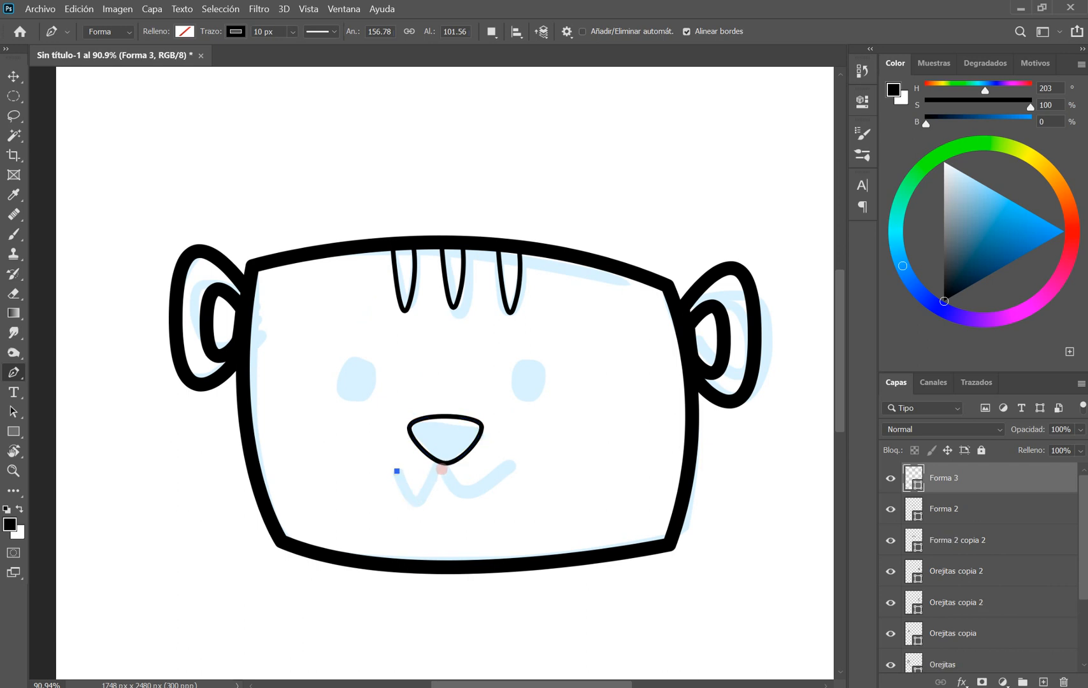
{"action": "mouse_move", "coordinate": [441, 464]}
{"action": "left_mouse_down"}
{"action": "mouse_move", "coordinate": [469, 383]}
{"action": "mouse_move", "coordinate": [458, 379]}
{"action": "left_mouse_up"}
{"action": "key", "text": "Escape"}
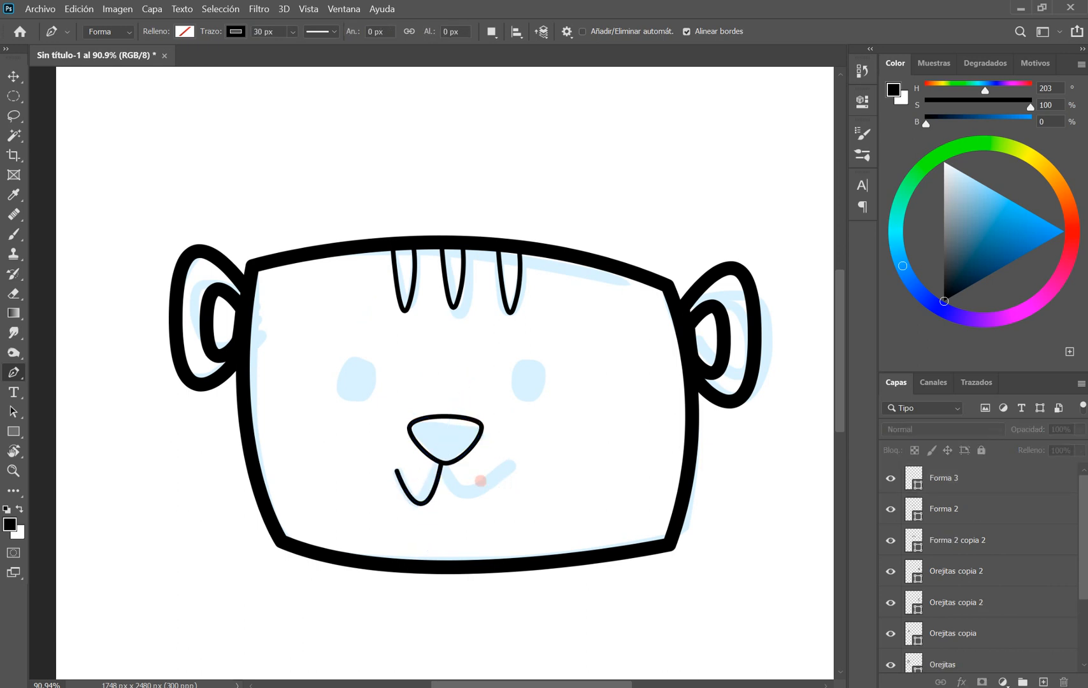
Step: Draw the mouth's right half as an open curve about 146 × 71 px ending at the nose's lower tip, with a 10 px stroke
{"action": "left_click", "coordinate": [511, 463]}
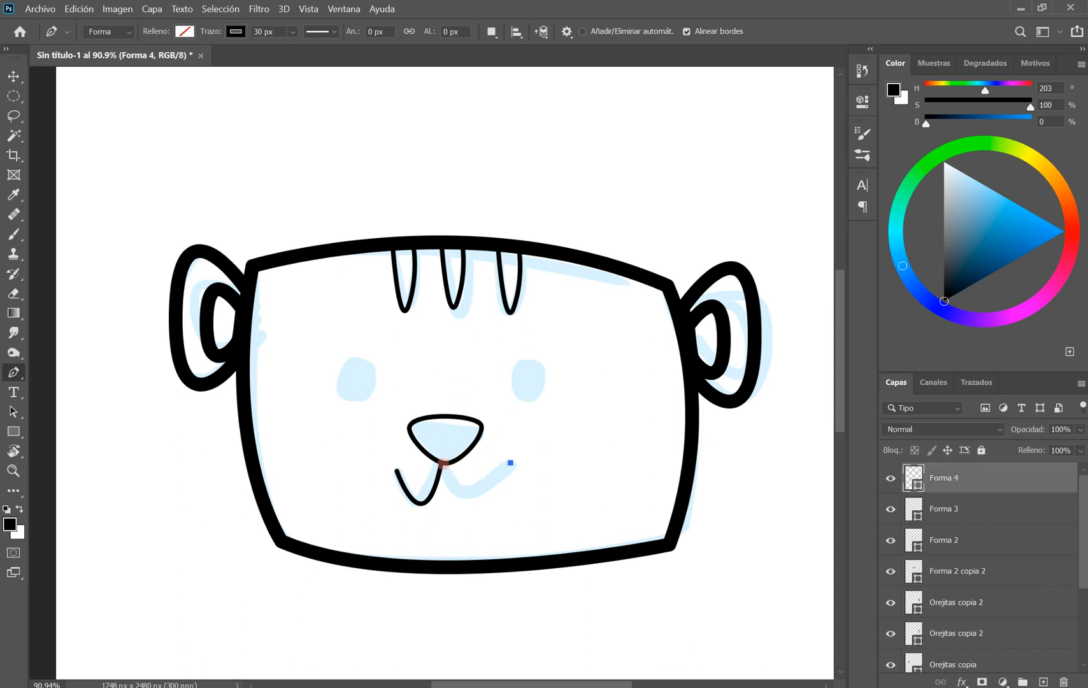
{"action": "mouse_move", "coordinate": [444, 463]}
{"action": "left_mouse_down"}
{"action": "mouse_move", "coordinate": [447, 403]}
{"action": "mouse_move", "coordinate": [429, 390]}
{"action": "left_mouse_up"}
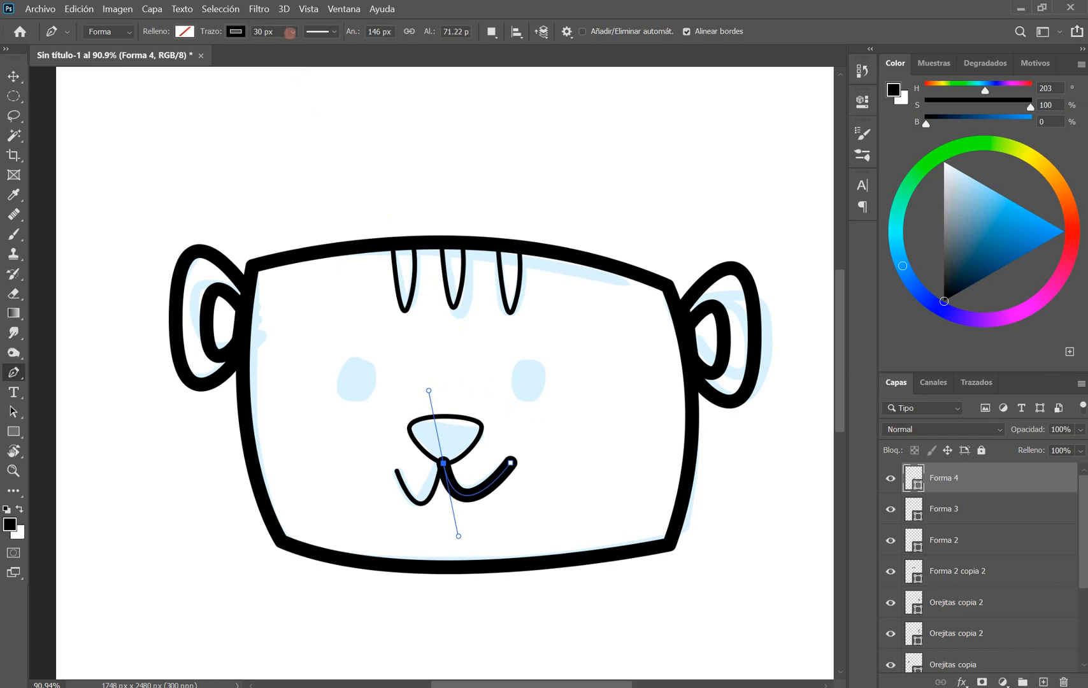
{"action": "left_click", "coordinate": [280, 32]}
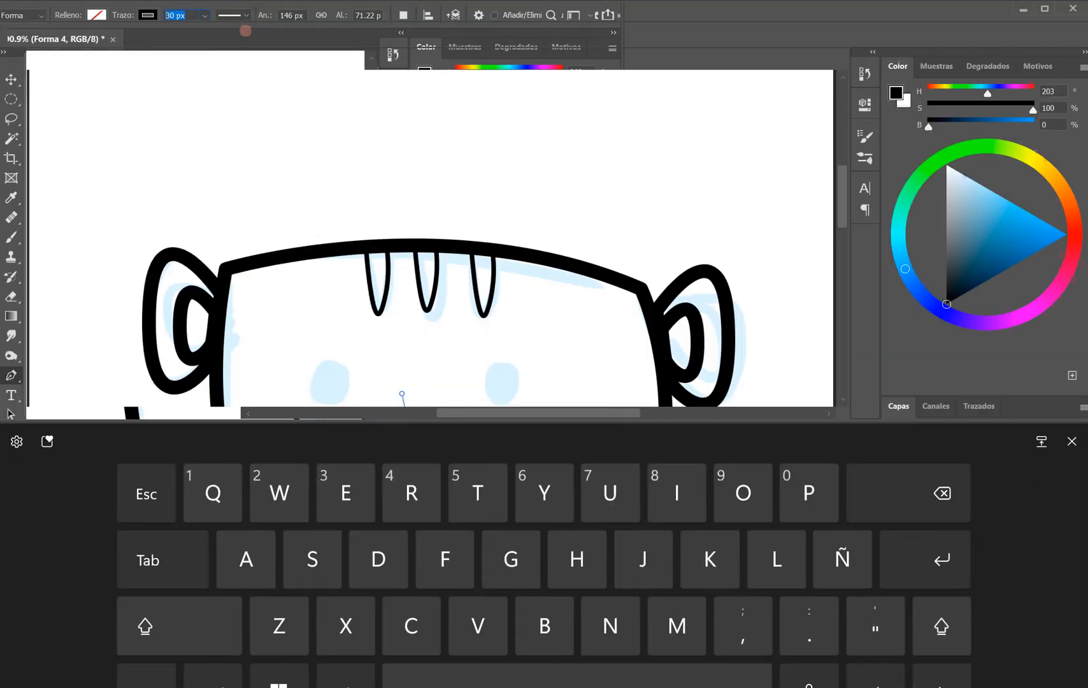
{"action": "type", "text": "10"}
{"action": "key", "text": "Return"}
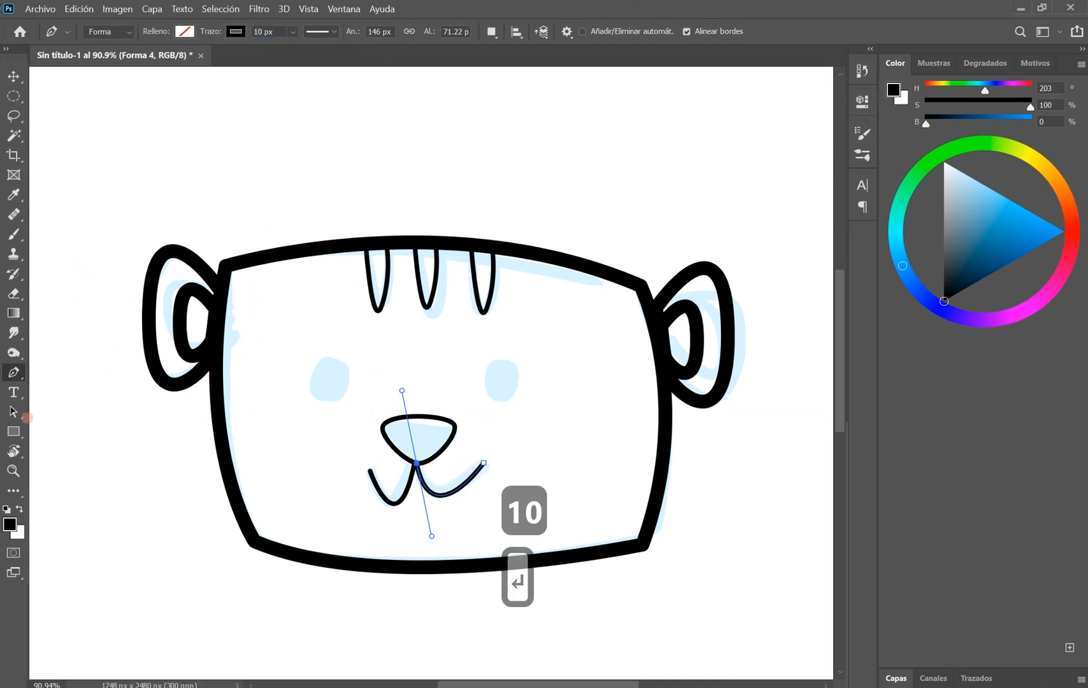
Step: Draw the left eye as an ellipse about 93 × 92 px over its sketch and fill it with black
{"action": "left_click", "coordinate": [19, 430]}
{"action": "right_click", "coordinate": [14, 435]}
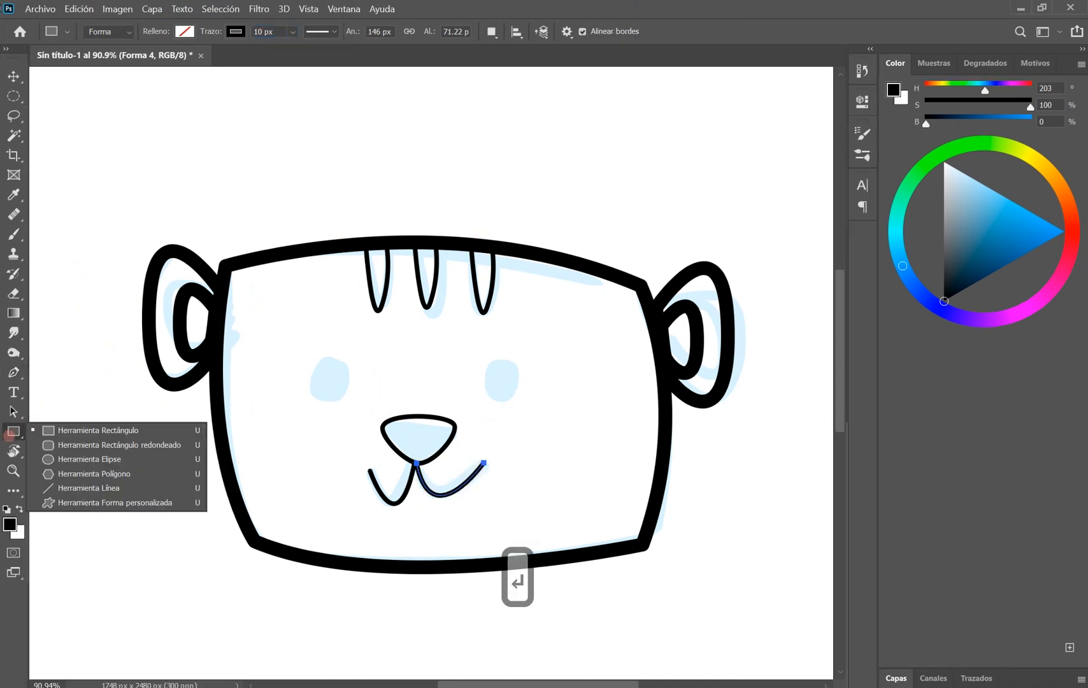
{"action": "left_click", "coordinate": [62, 459]}
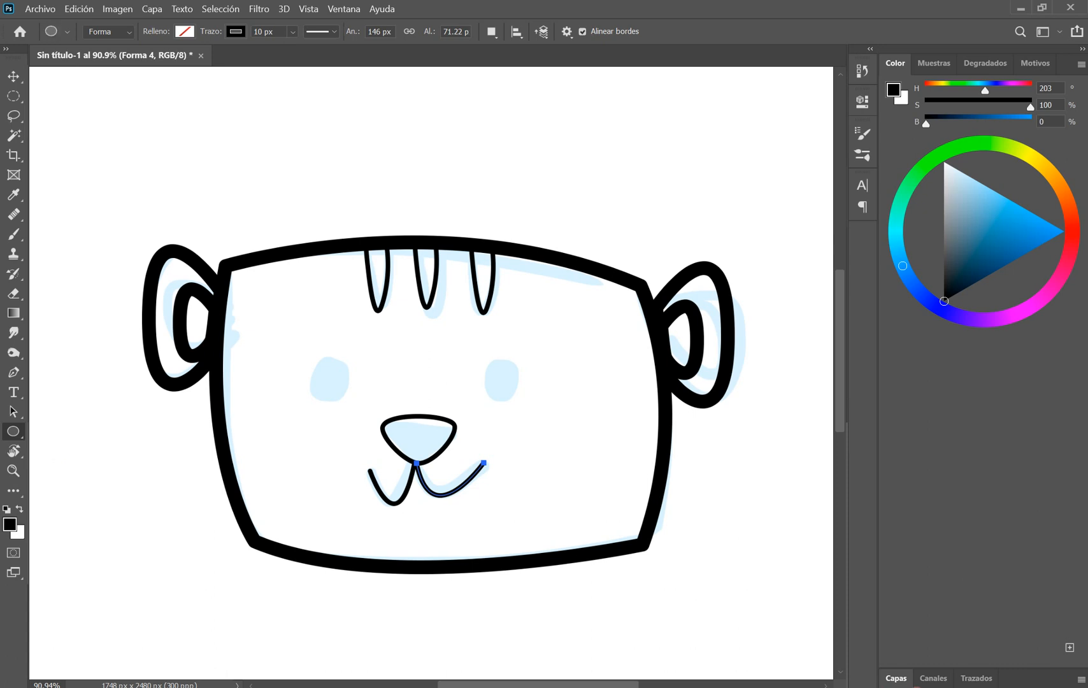
{"action": "left_click", "coordinate": [905, 681]}
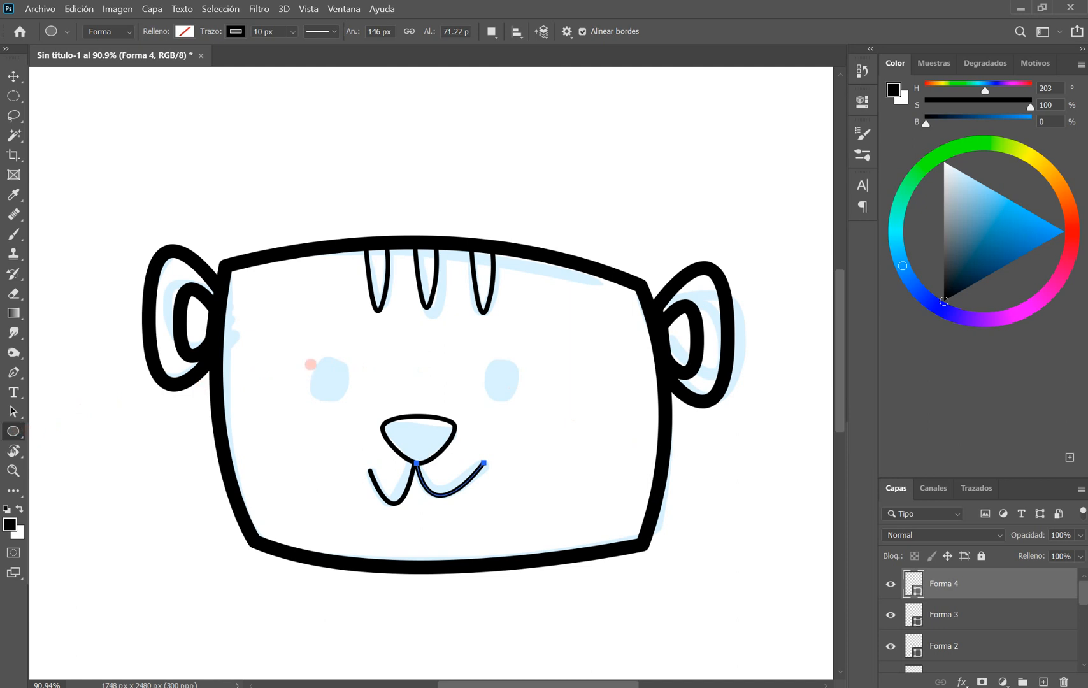
{"action": "left_click_drag", "start_coordinate": [310, 361], "coordinate": [352, 403]}
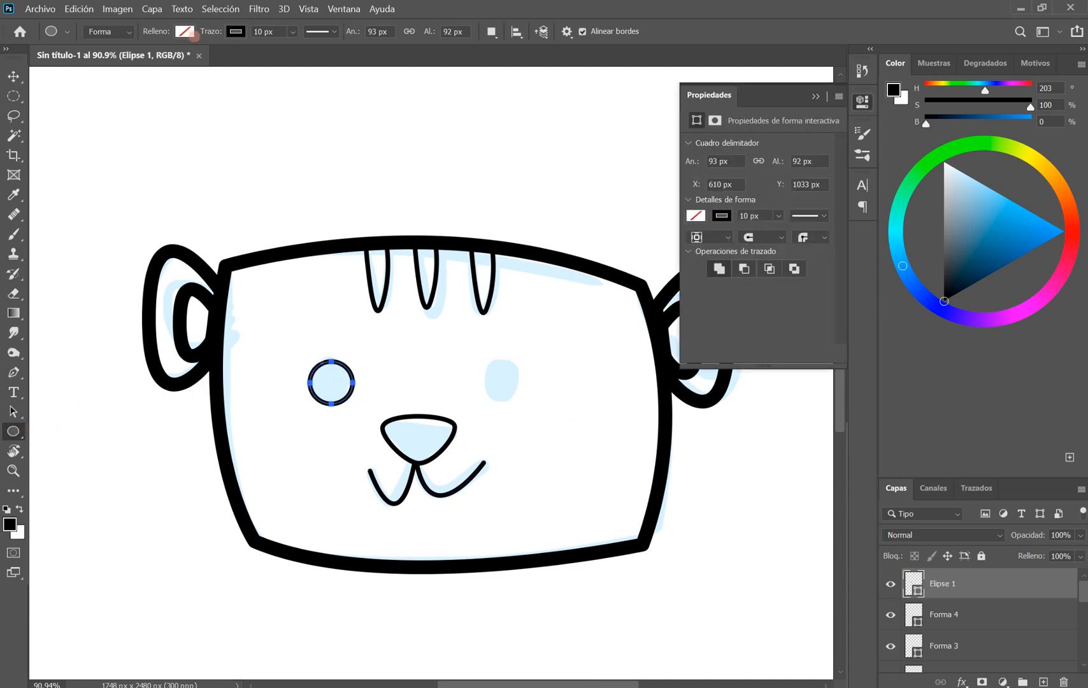
{"action": "left_click", "coordinate": [185, 32]}
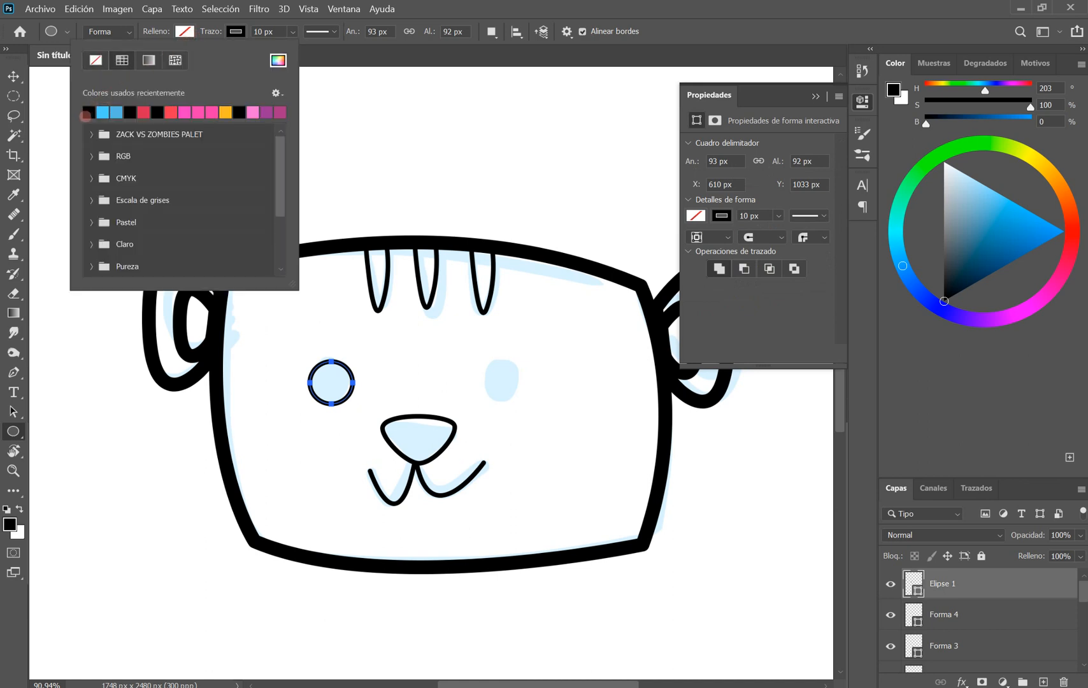
{"action": "left_click", "coordinate": [87, 113]}
{"action": "left_click", "coordinate": [550, 58]}
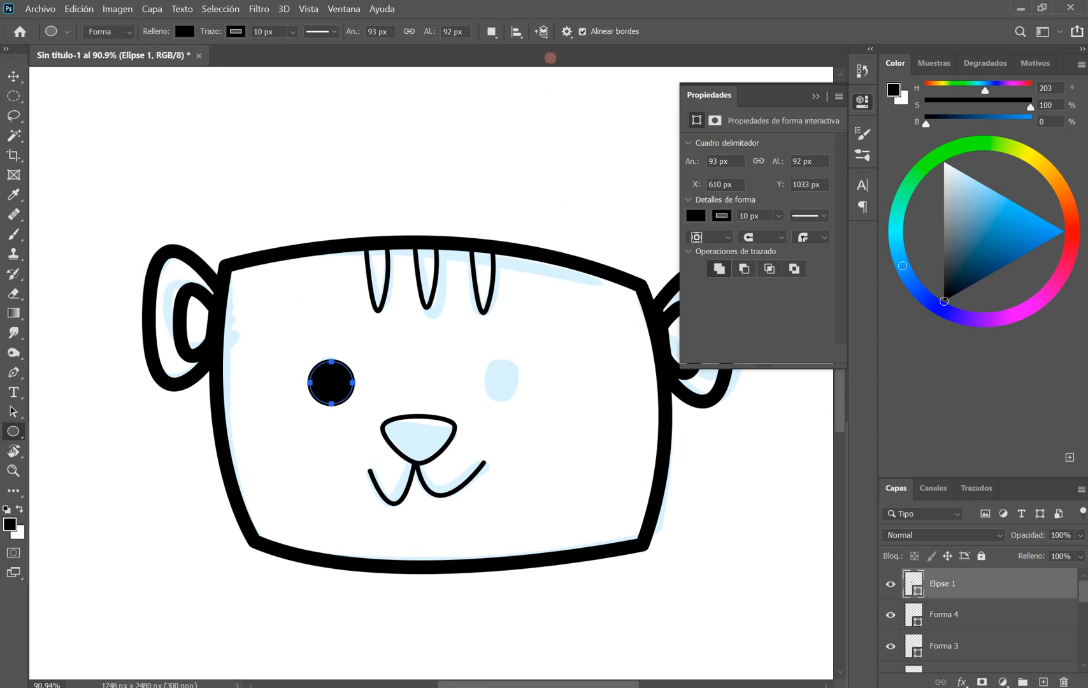
{"action": "key", "text": "ctrl+j"}
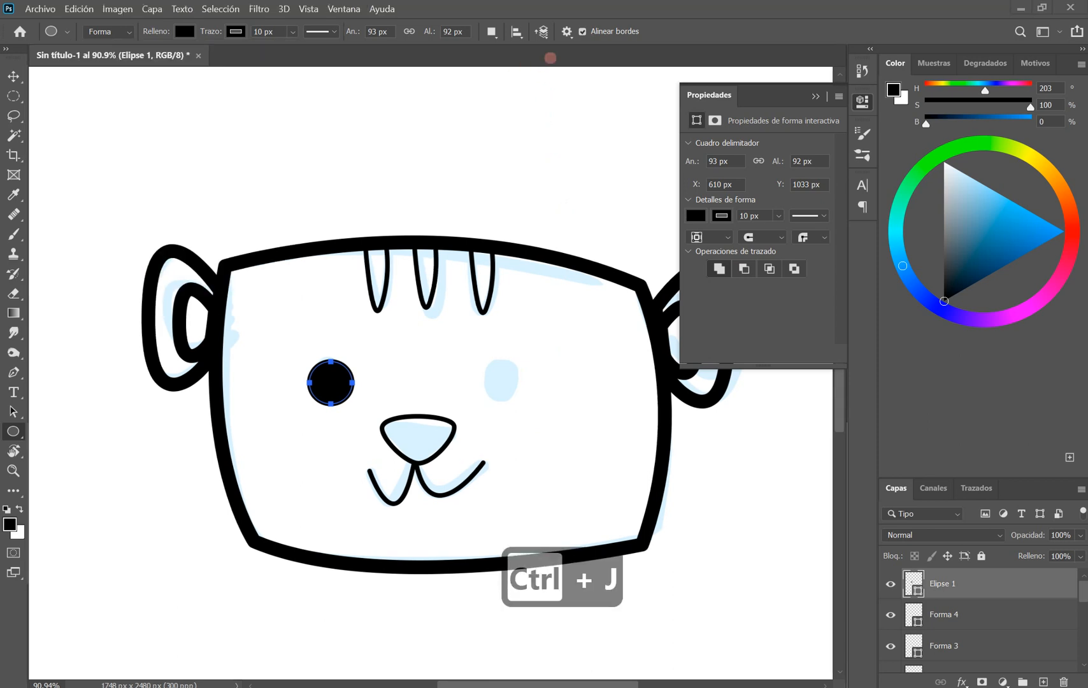
{"action": "key", "text": "ctrl+t"}
{"action": "key", "text": "ctrl+t"}
{"action": "left_click_drag", "start_coordinate": [551, 58], "coordinate": [550, 57]}
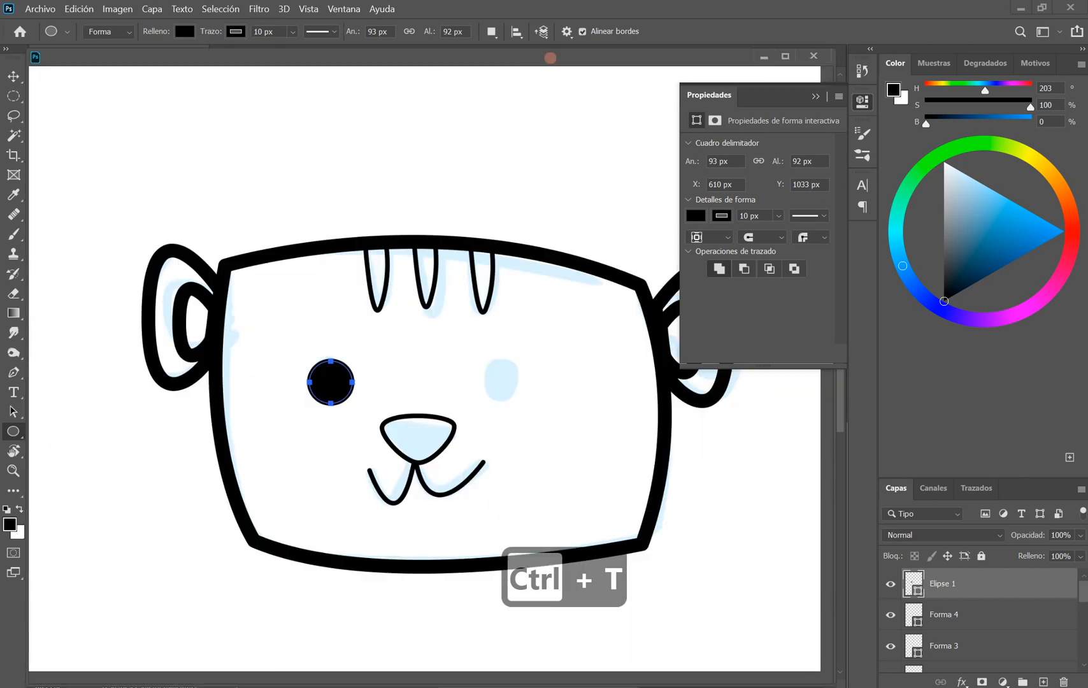
{"action": "key", "text": "t"}
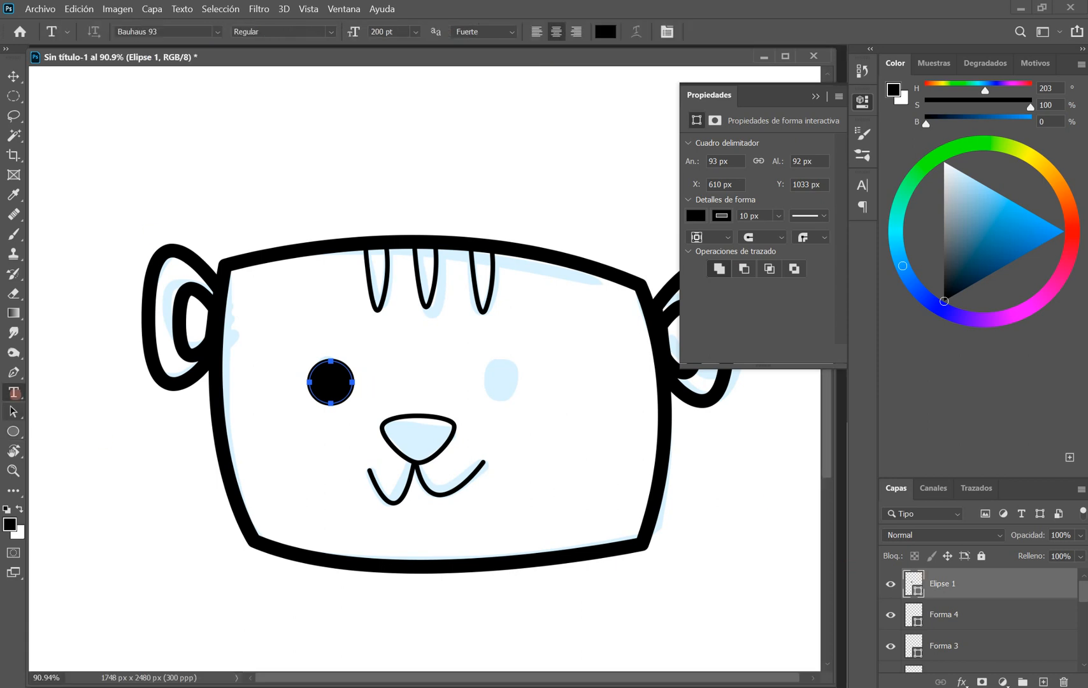
Step: Duplicate the left eye's ellipse and move the copy horizontally onto the right eye of the sketch
{"action": "left_click", "coordinate": [14, 411]}
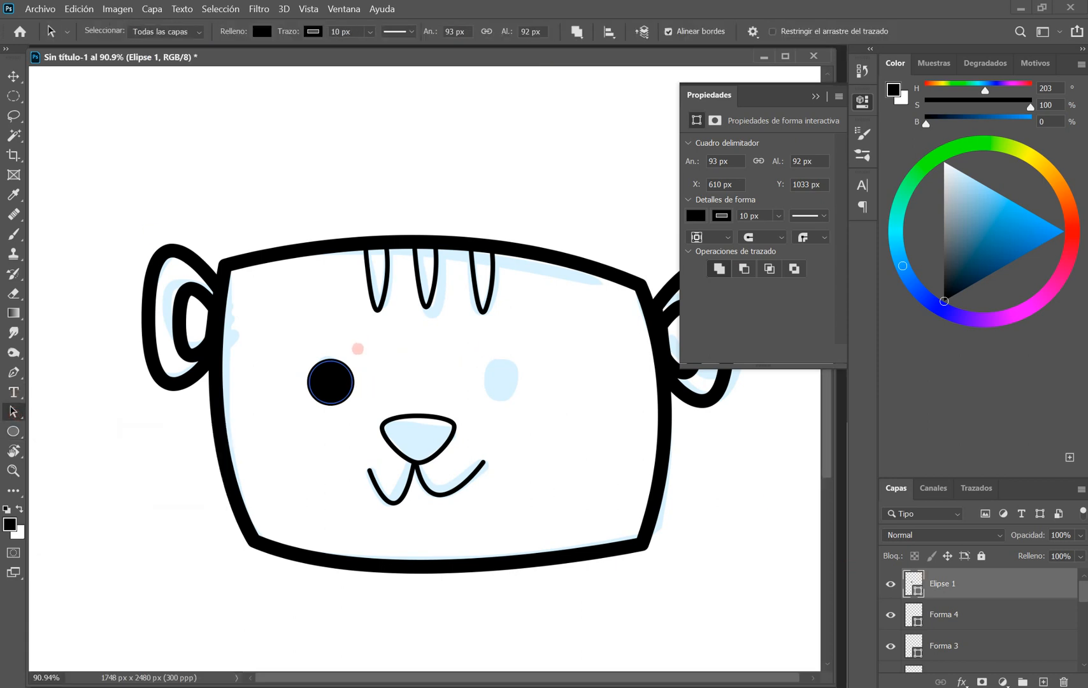
{"action": "left_click", "coordinate": [889, 622]}
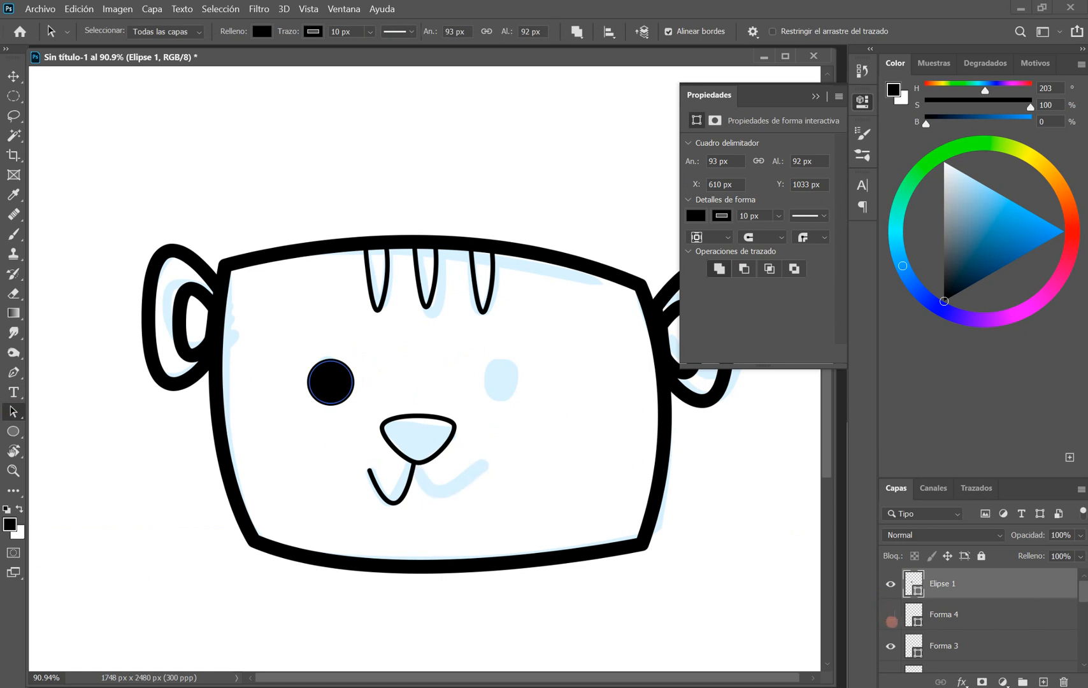
{"action": "left_click", "coordinate": [893, 620]}
{"action": "left_click_drag", "start_coordinate": [292, 329], "coordinate": [381, 410]}
{"action": "key", "text": "ctrl+j"}
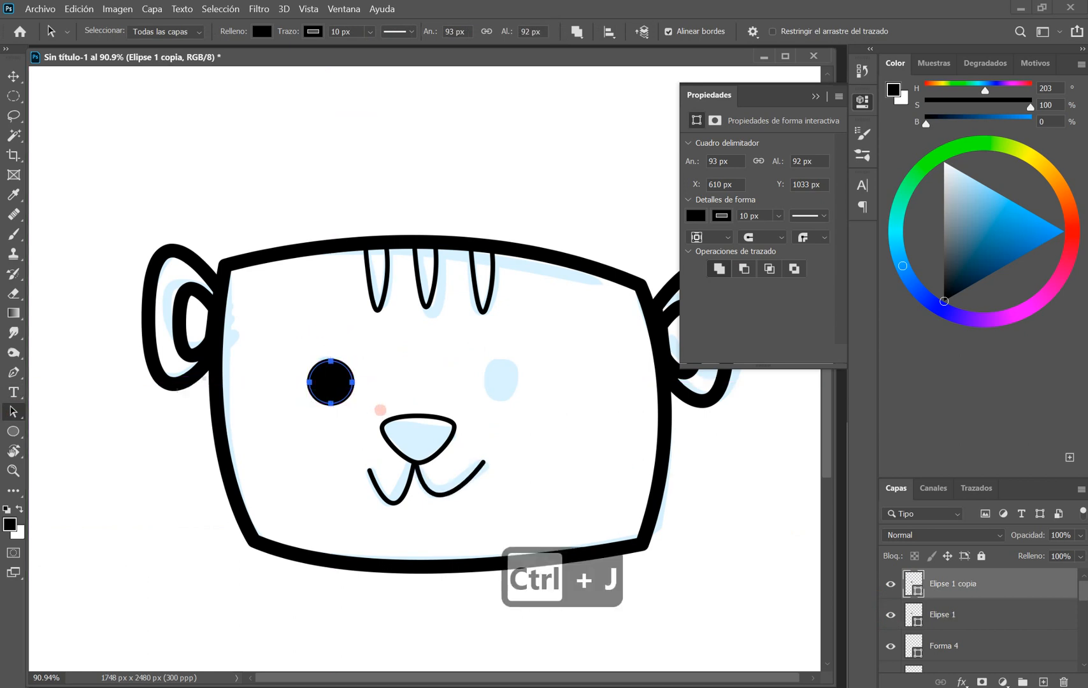
{"action": "key", "text": "ctrl+t"}
{"action": "left_click_drag", "start_coordinate": [330, 382], "coordinate": [514, 384]}
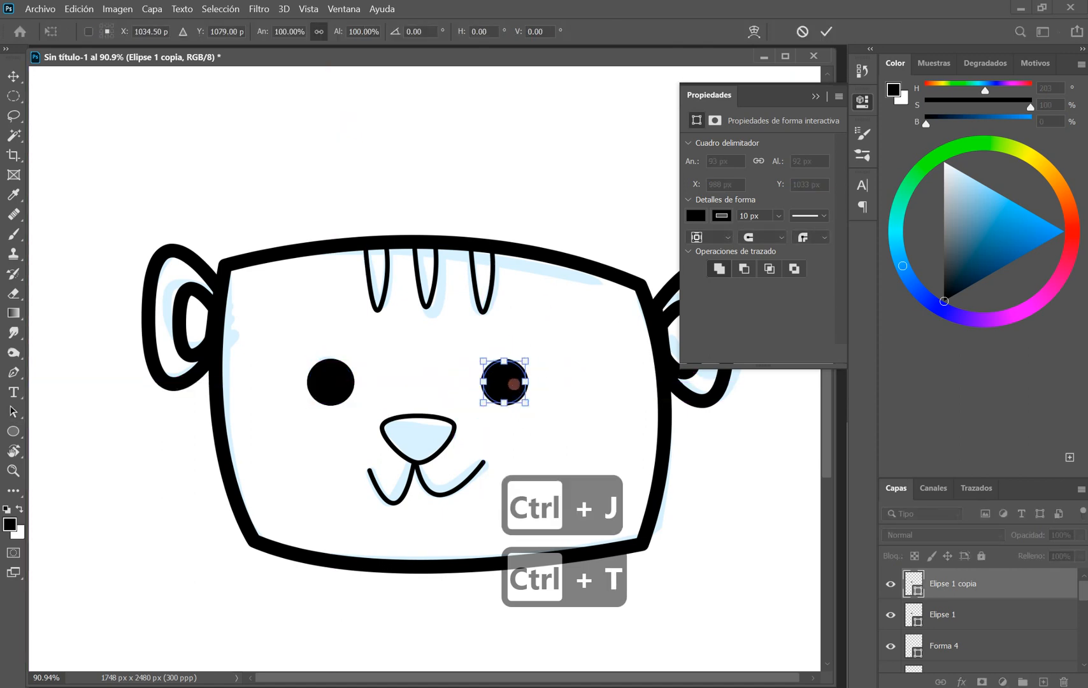
{"action": "key", "text": "ctrl+space"}
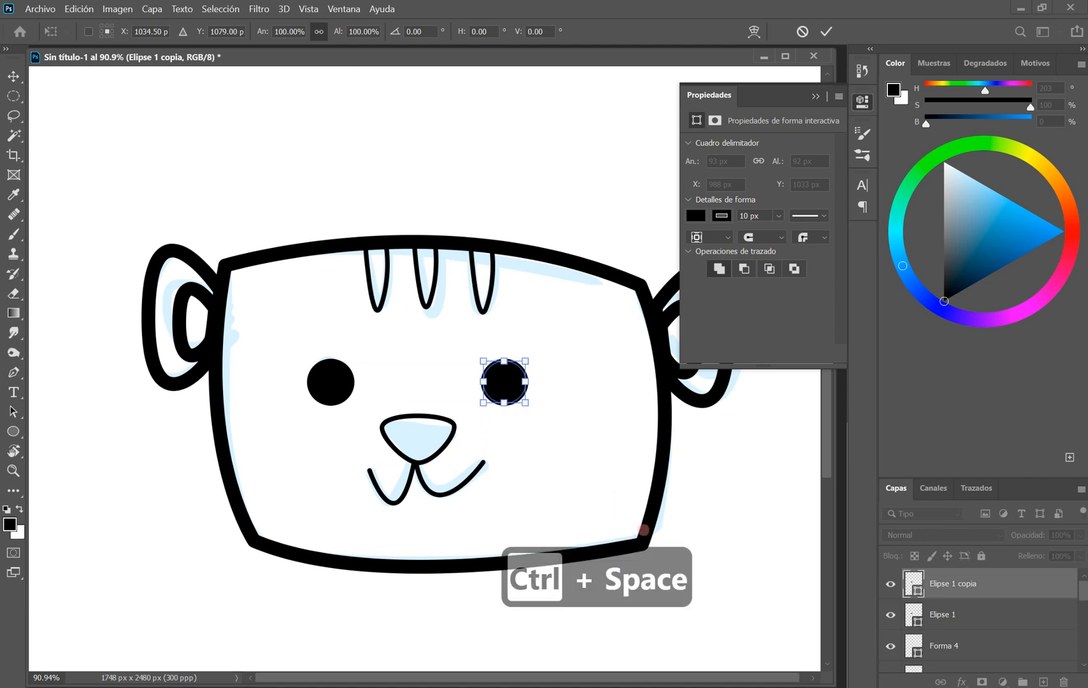
{"action": "left_click_drag", "start_coordinate": [644, 531], "coordinate": [627, 508]}
Step: Apply the eye's placement, fill the nose shape with black and dock the floating document window back in place
{"action": "left_click", "coordinate": [12, 412]}
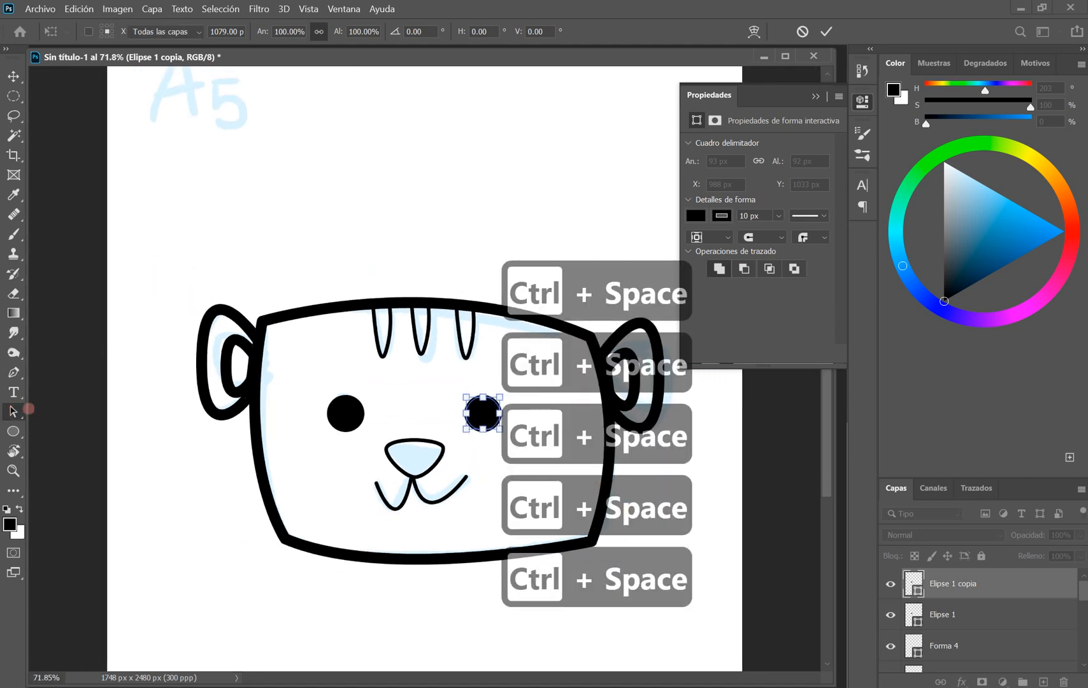
{"action": "left_click", "coordinate": [390, 461]}
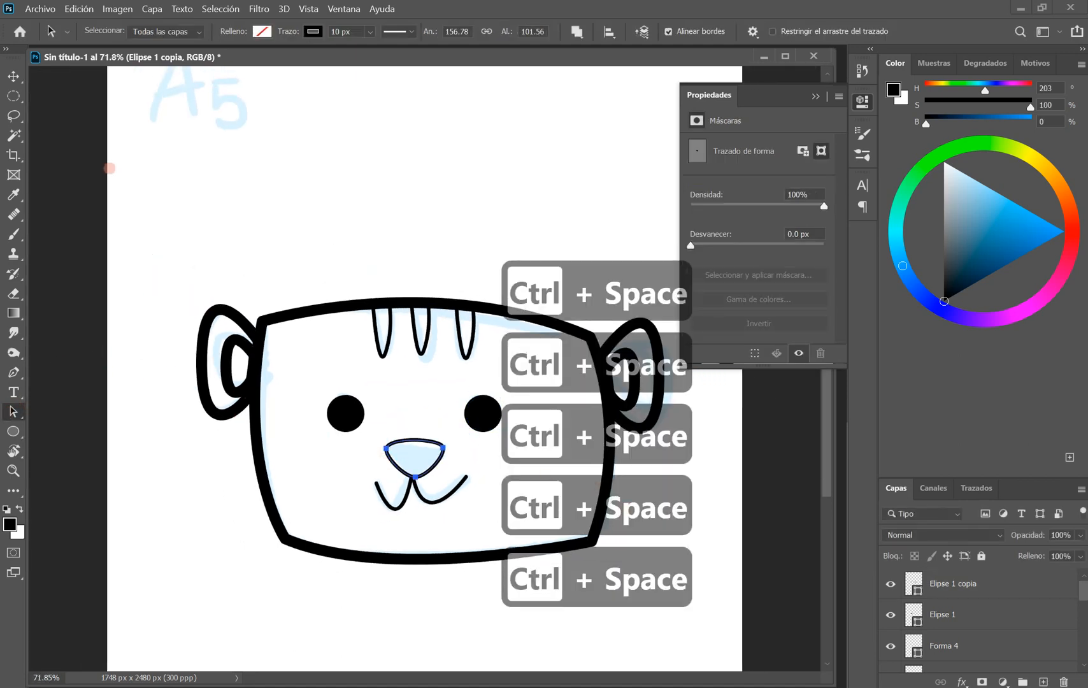
{"action": "left_click", "coordinate": [260, 33]}
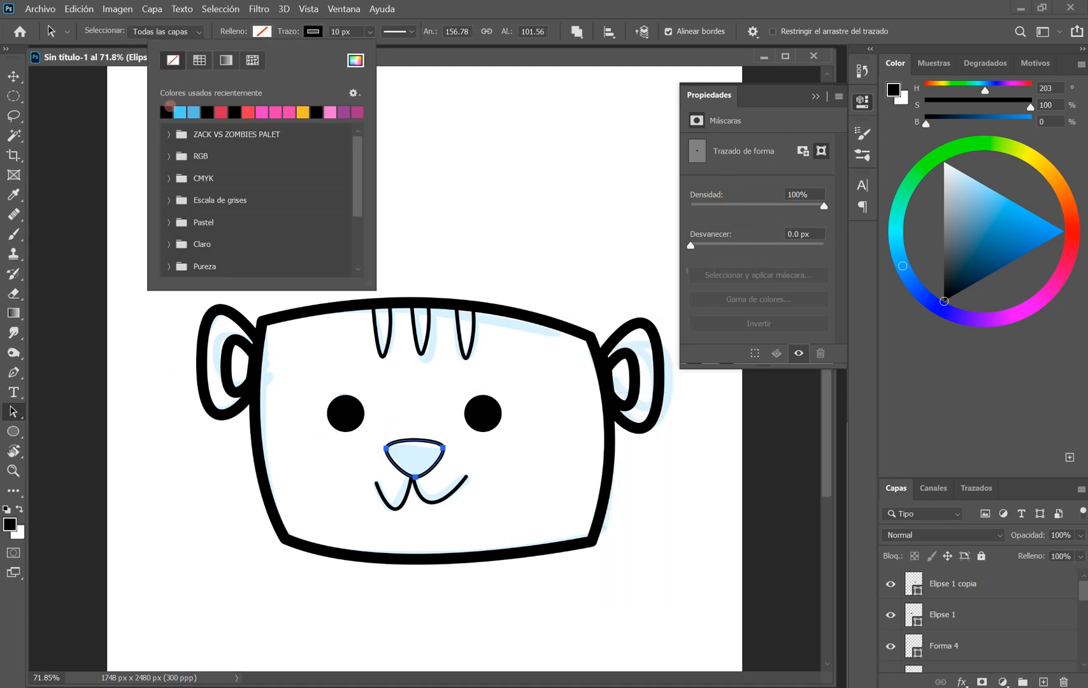
{"action": "left_click", "coordinate": [168, 110]}
{"action": "left_click", "coordinate": [167, 113]}
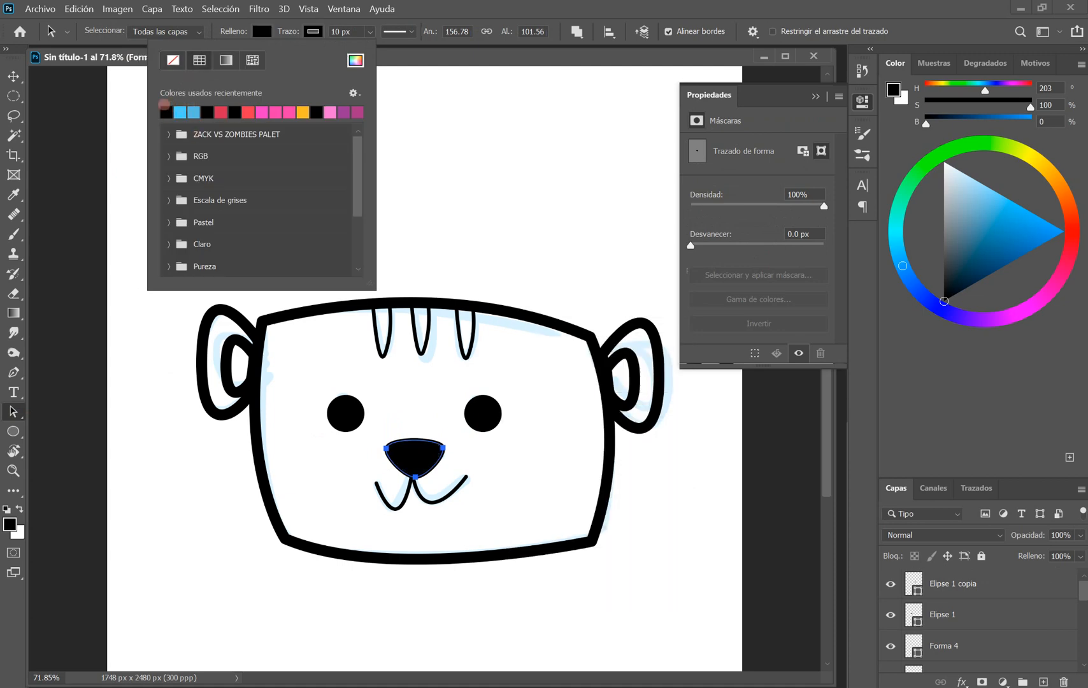
{"action": "left_click", "coordinate": [399, 60]}
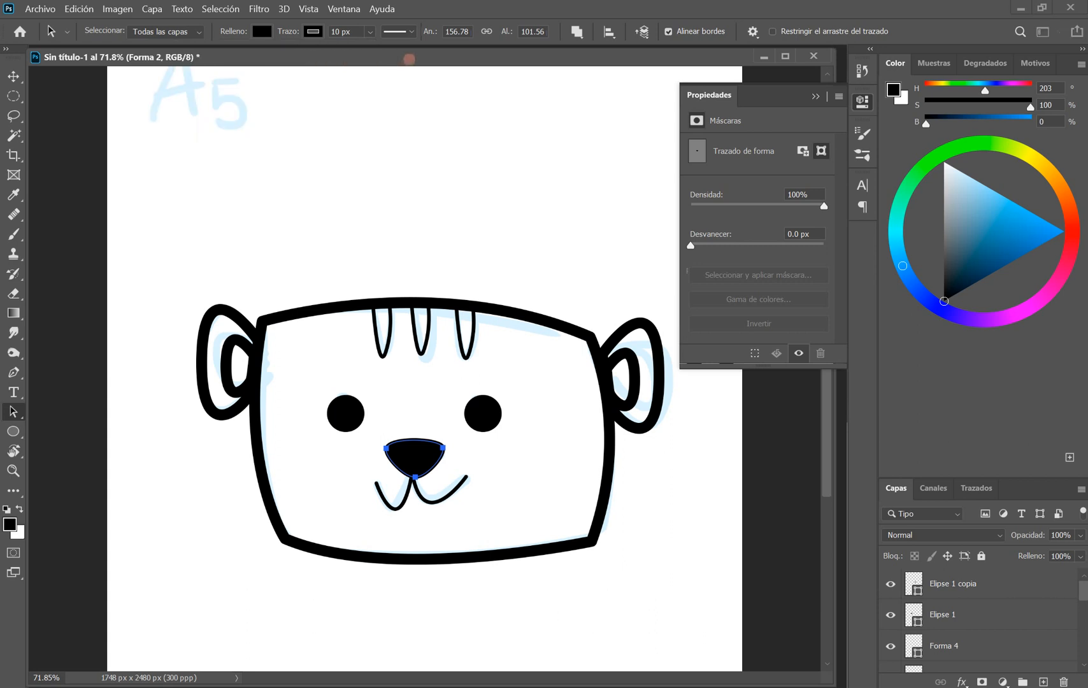
{"action": "mouse_move", "coordinate": [409, 59]}
{"action": "left_mouse_down"}
{"action": "mouse_move", "coordinate": [391, 37]}
{"action": "mouse_move", "coordinate": [408, 54]}
{"action": "left_mouse_up"}
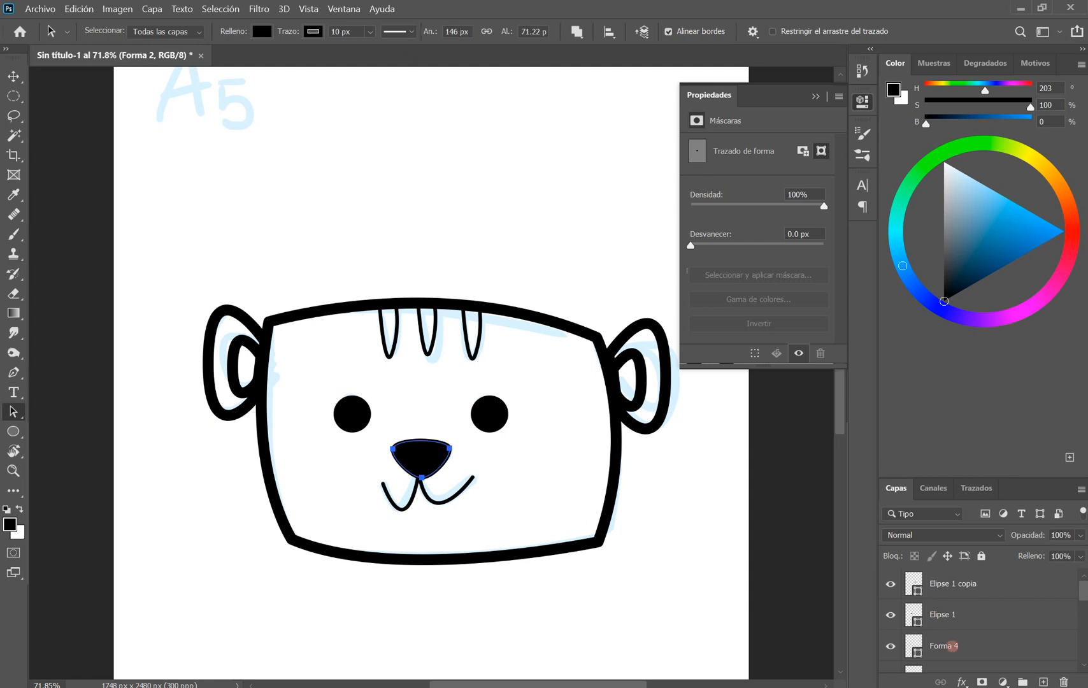
Step: Unlock the Forma 1 layer and group all shape layers from Forma 1 up to Elipse 1 copia
{"action": "left_click", "coordinate": [940, 645]}
{"action": "left_click", "coordinate": [1049, 590]}
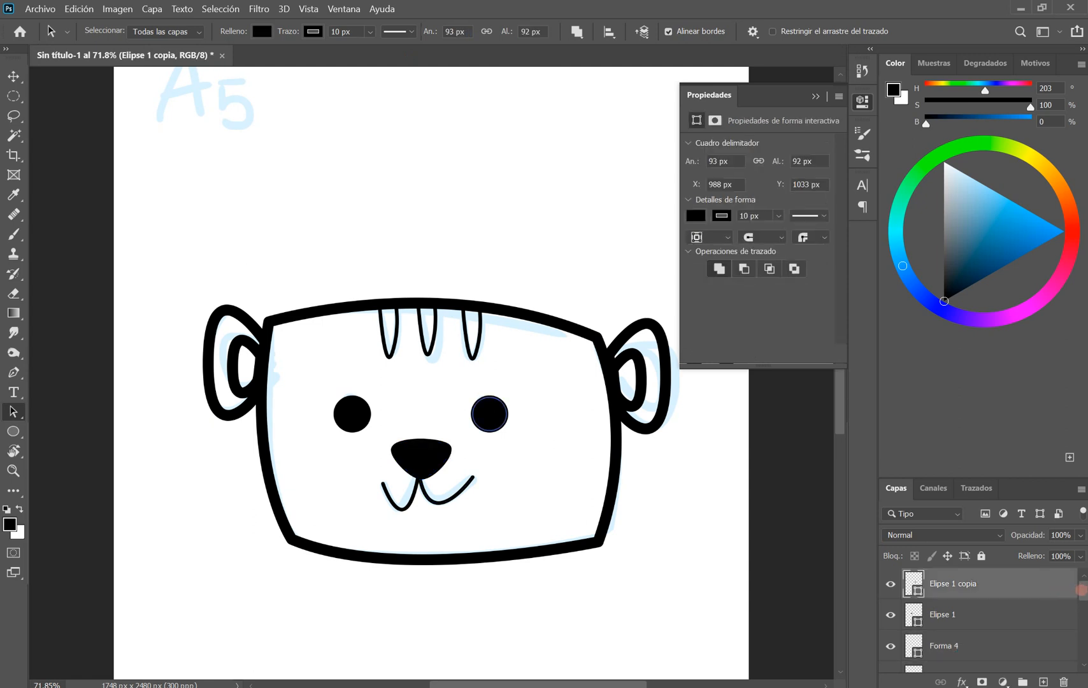
{"action": "left_click_drag", "start_coordinate": [1082, 590], "coordinate": [1065, 656]}
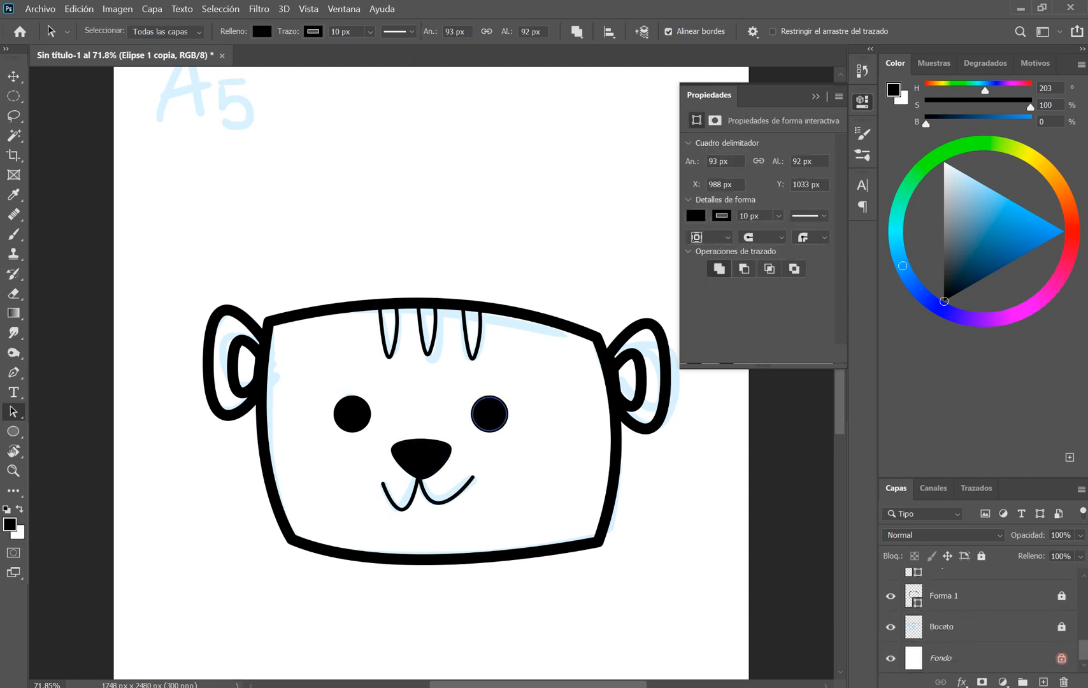
{"action": "left_click", "coordinate": [1040, 596]}
{"action": "left_click_drag", "start_coordinate": [1081, 653], "coordinate": [1084, 553]}
{"action": "left_click", "coordinate": [1040, 583], "text": "shift"}
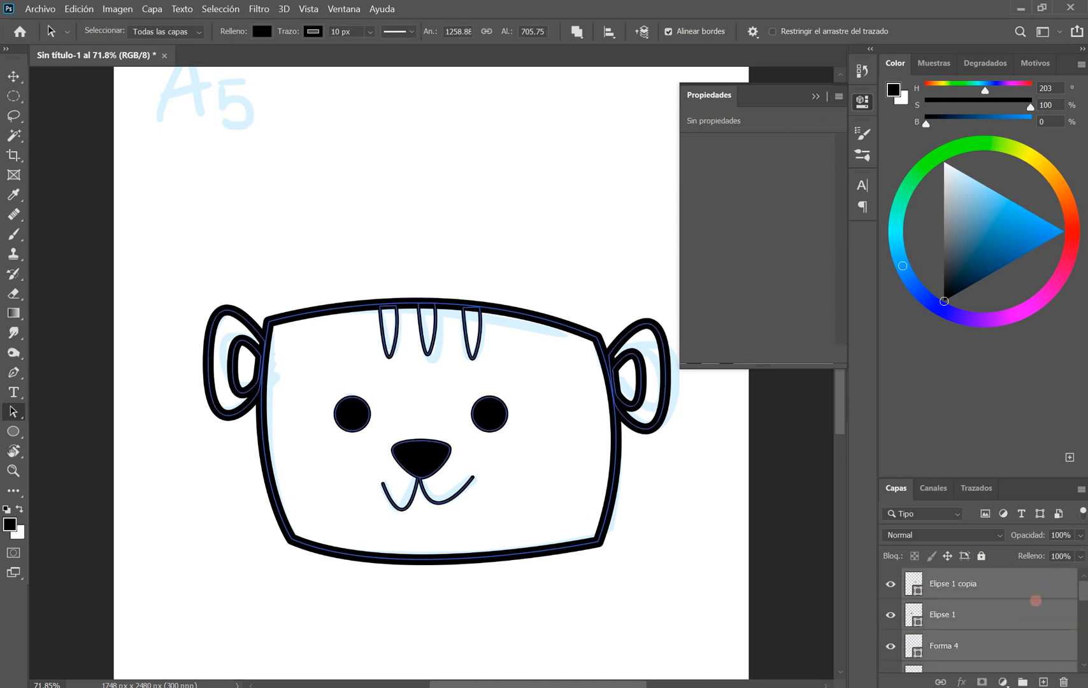
{"action": "key", "text": "ctrl+g"}
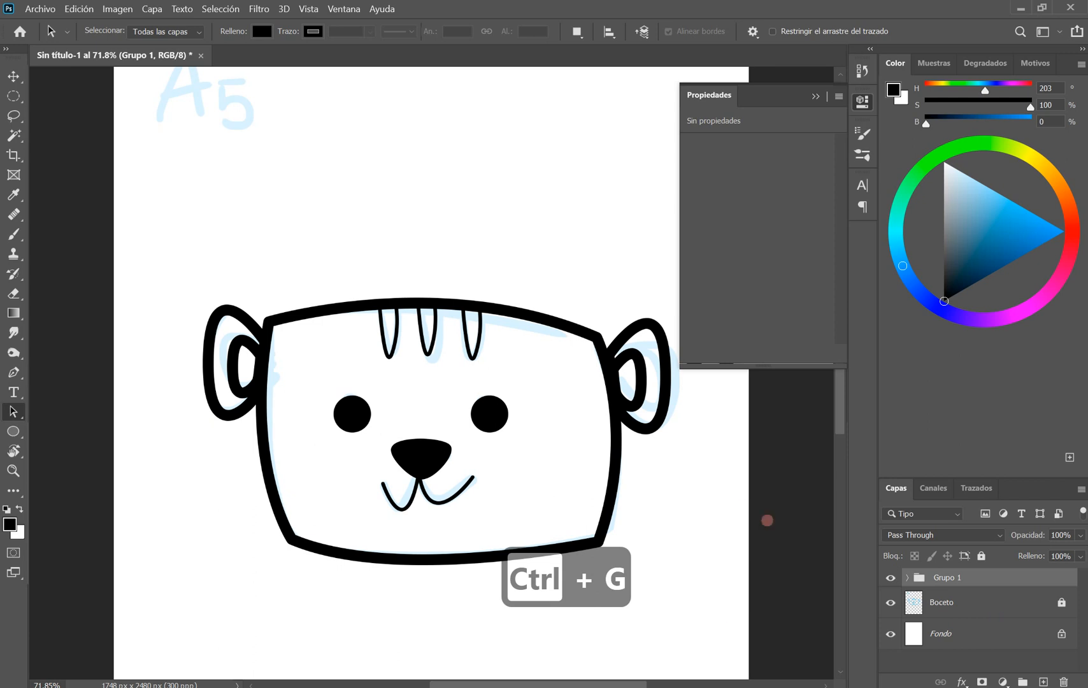
Step: Hide and show the new group to check it, and expand it to select the head outline layer Forma 1
{"action": "left_click", "coordinate": [891, 578]}
{"action": "left_click", "coordinate": [890, 578]}
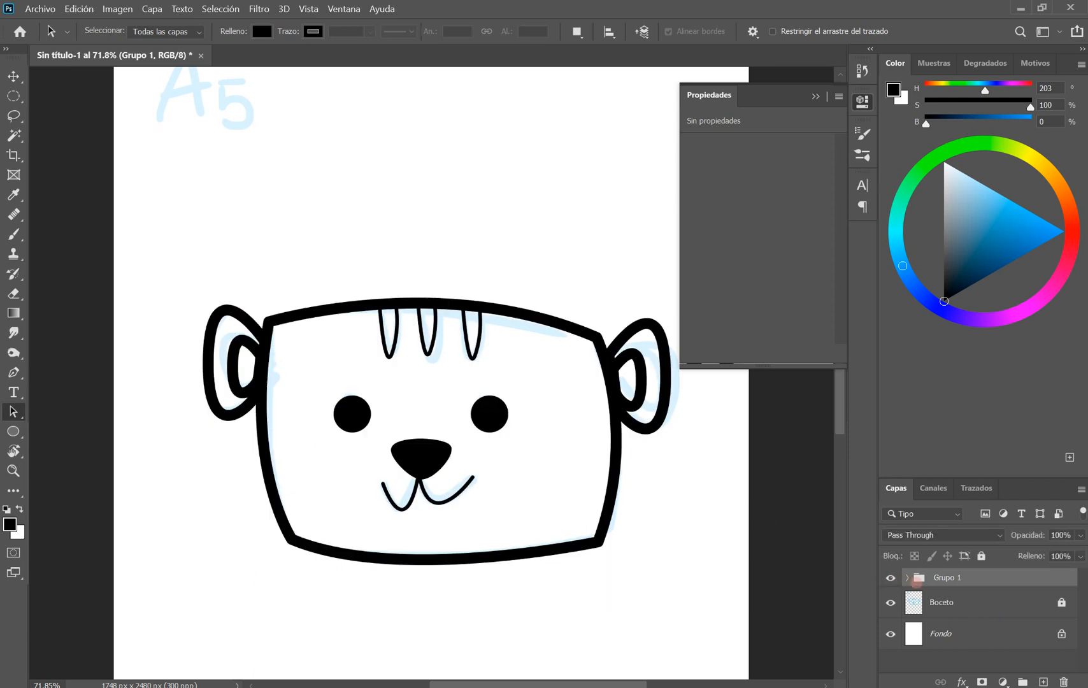
{"action": "left_click", "coordinate": [908, 578]}
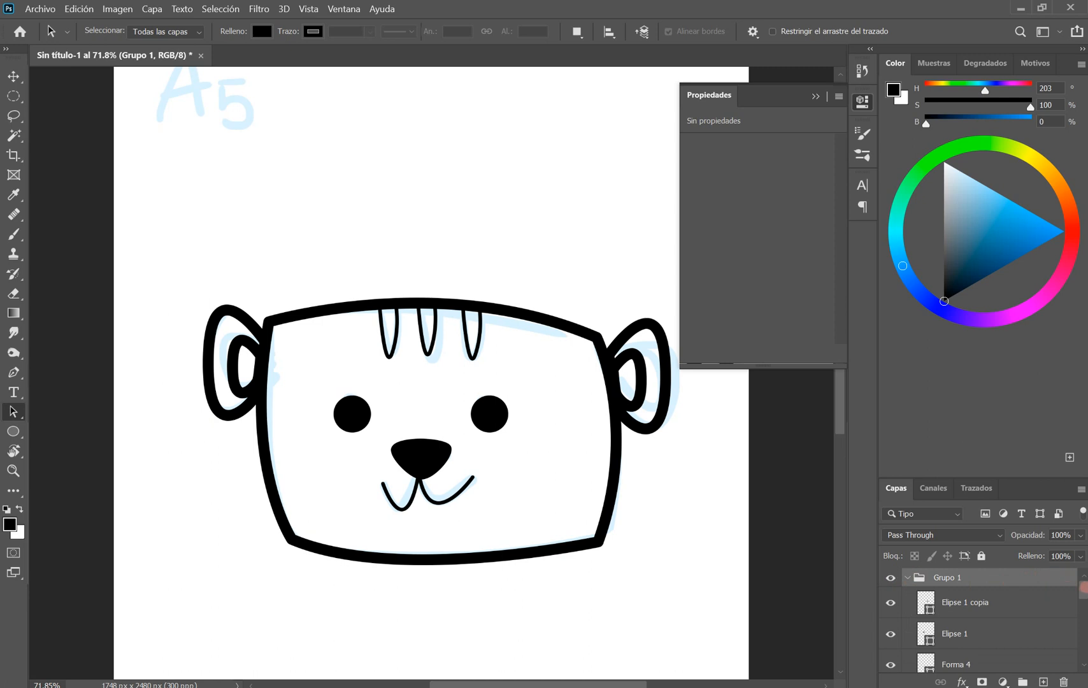
{"action": "left_click_drag", "start_coordinate": [1082, 587], "coordinate": [1079, 647]}
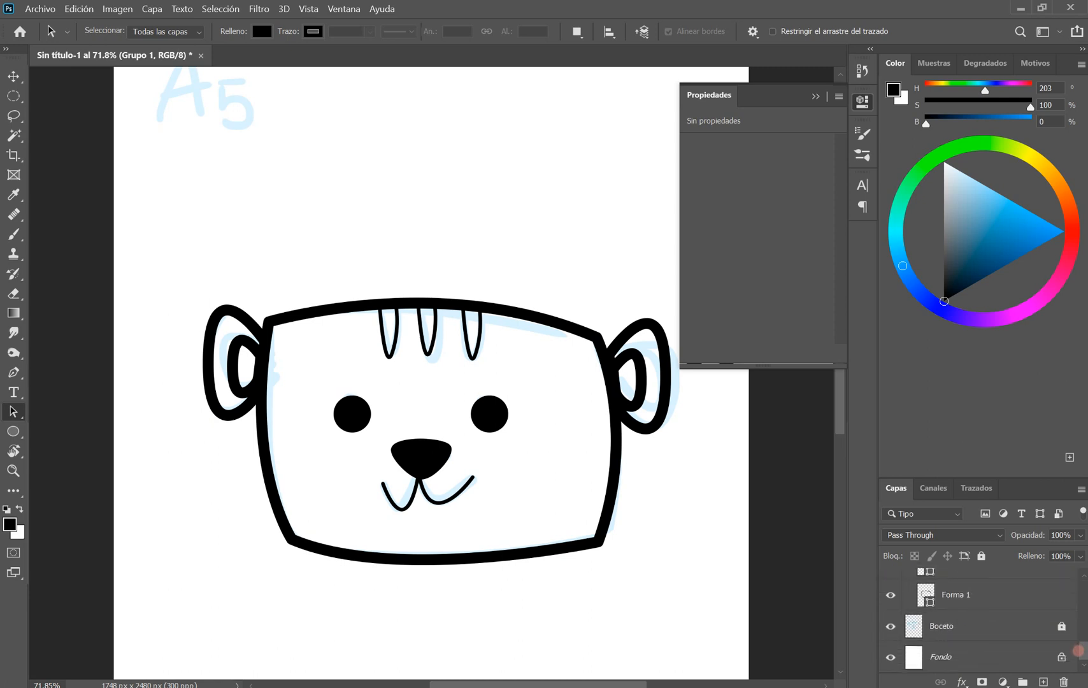
{"action": "left_click", "coordinate": [1013, 596]}
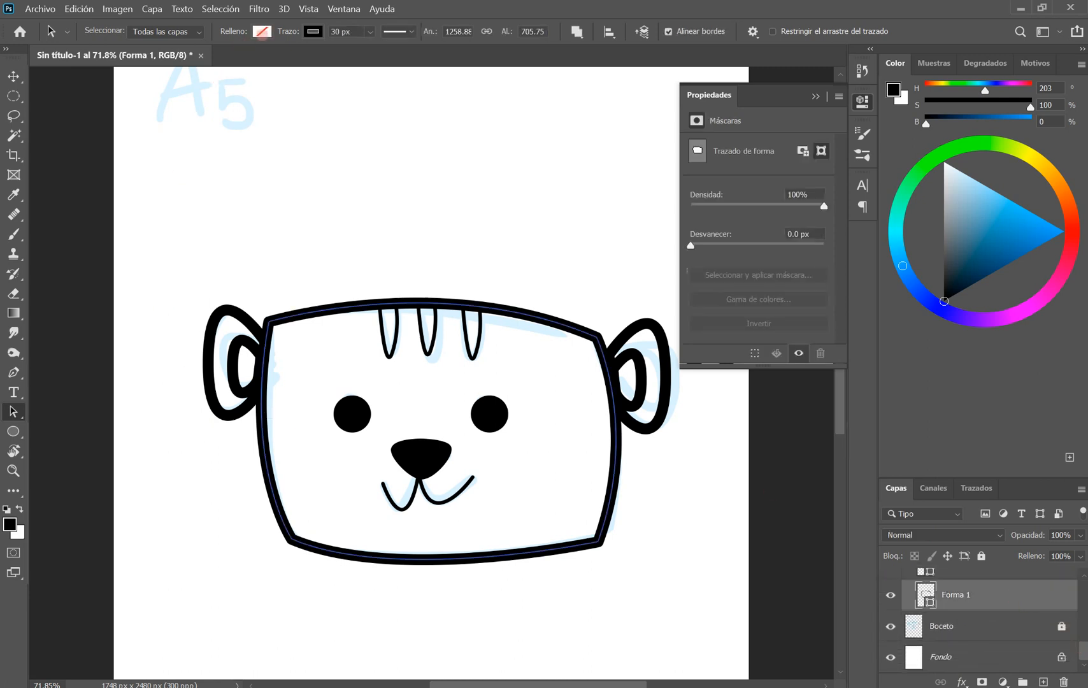
Step: Try a pink fill on the head outline and reset its fill to none
{"action": "left_click", "coordinate": [263, 33]}
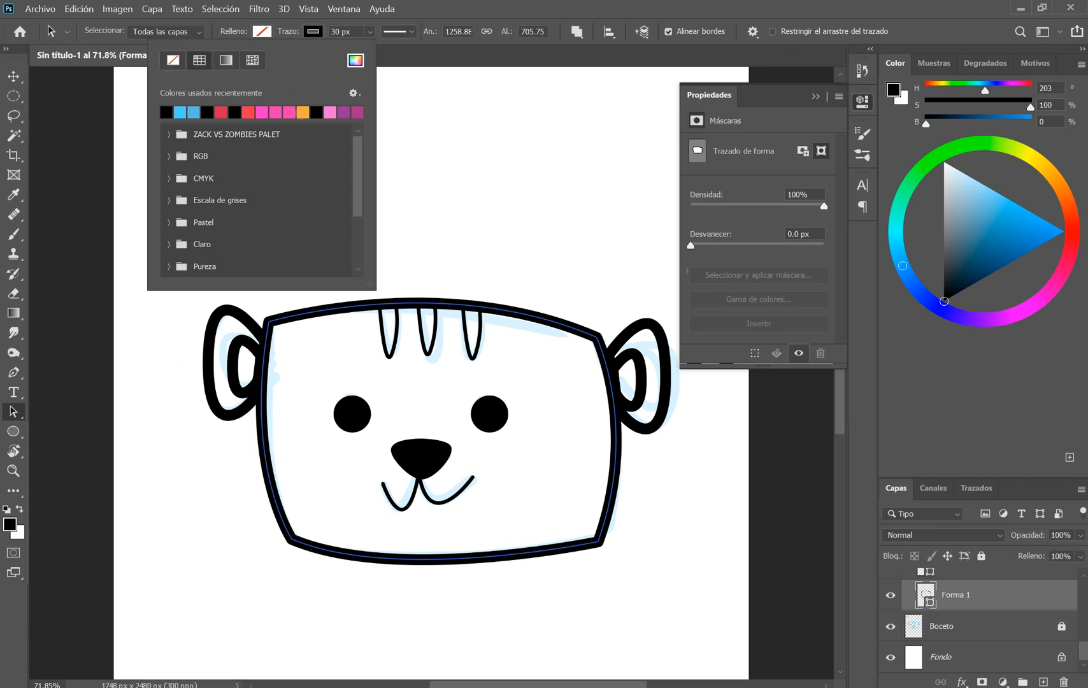
{"action": "left_click", "coordinate": [288, 112]}
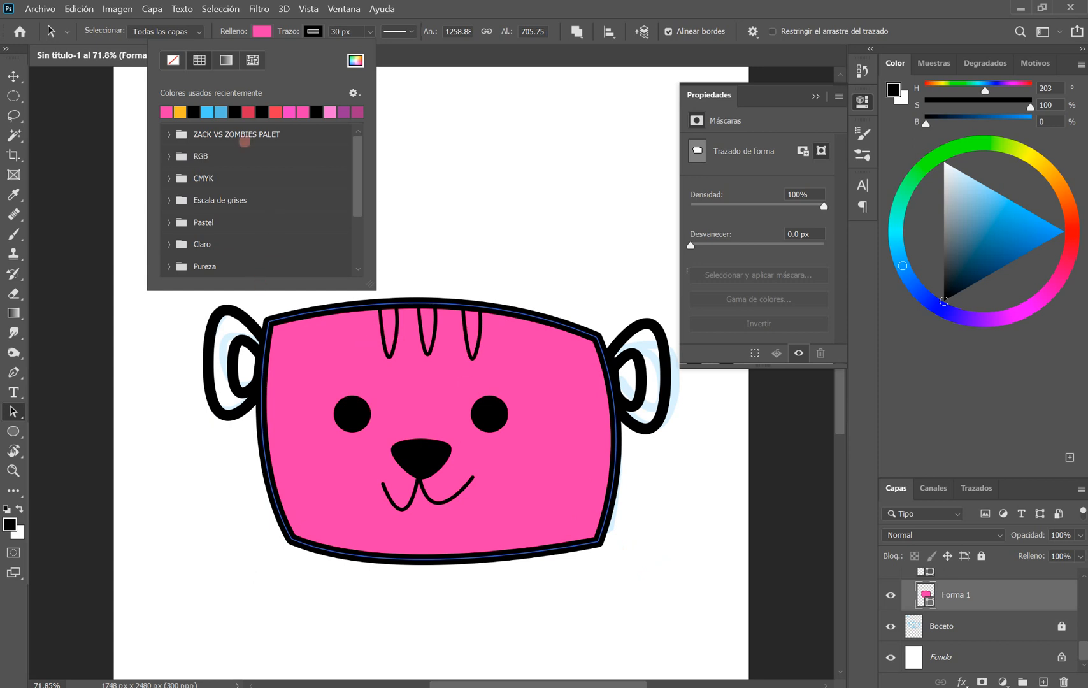
{"action": "left_click", "coordinate": [169, 58]}
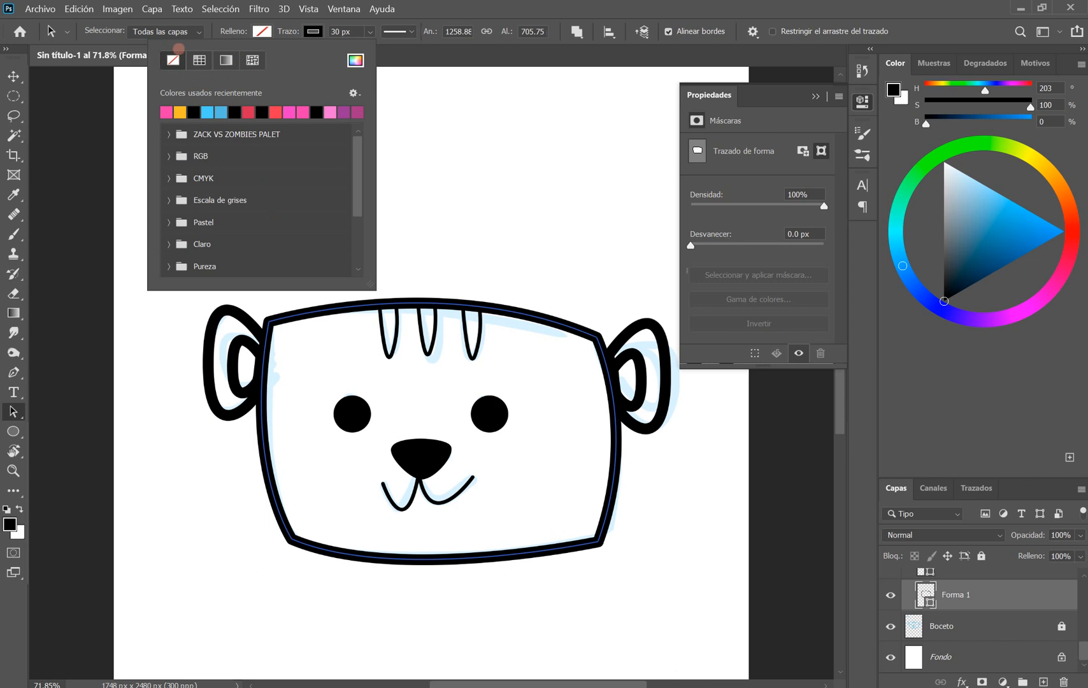
{"action": "left_click", "coordinate": [423, 52]}
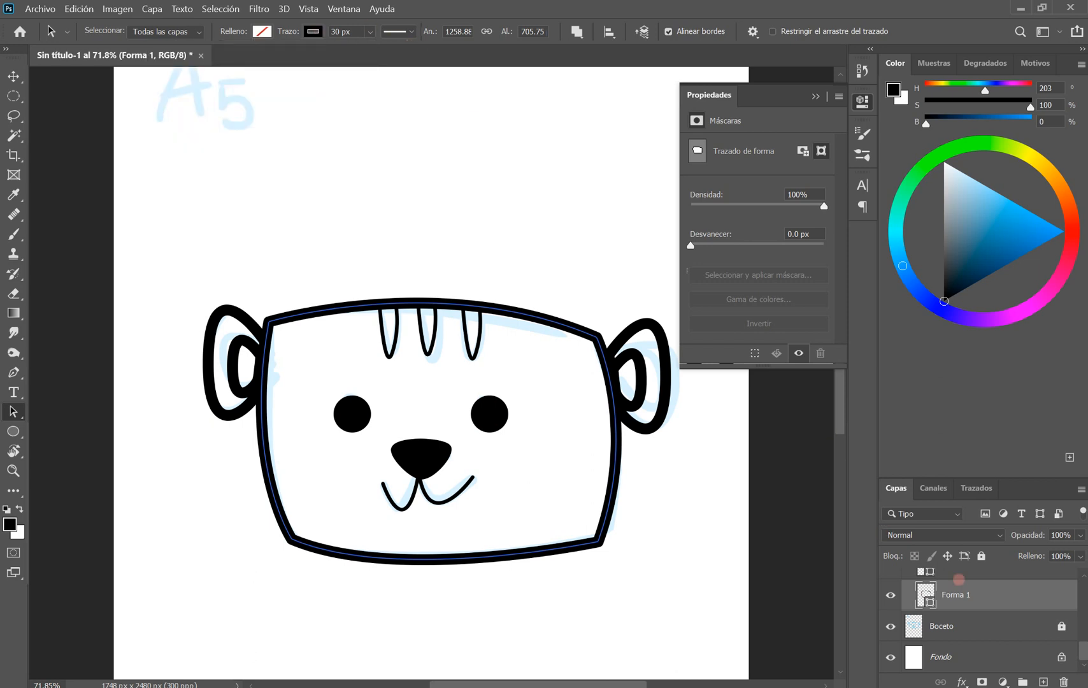
Step: Duplicate the head outline layer Forma 1 and fill the lower original with orange ffbc3a
{"action": "key", "text": "ctrl+j"}
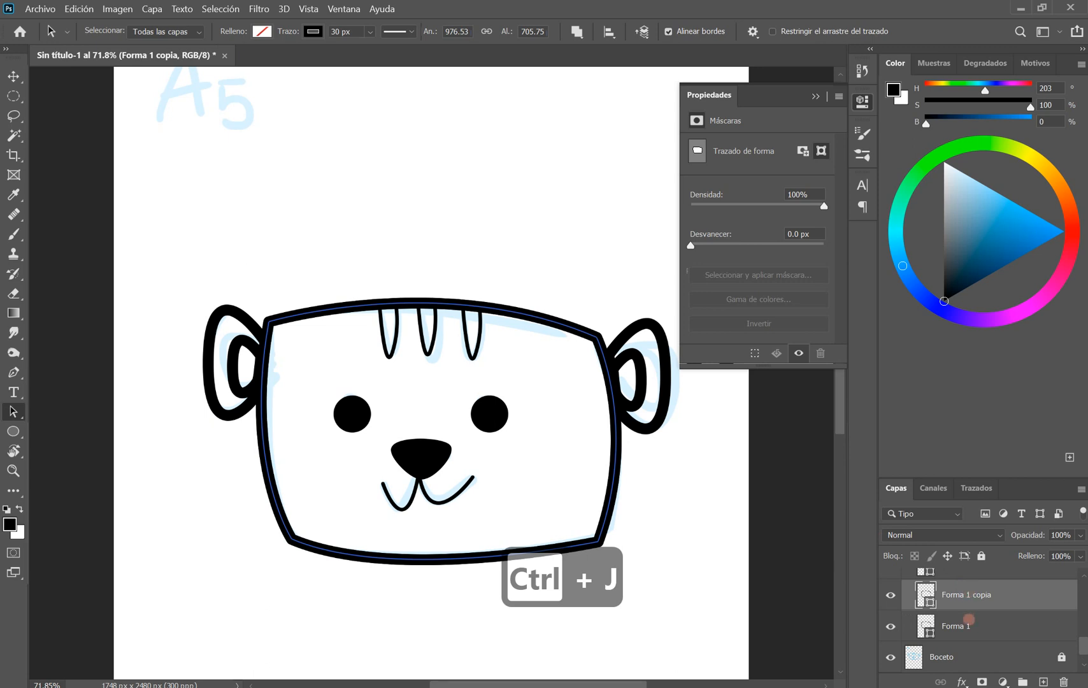
{"action": "left_click", "coordinate": [969, 621]}
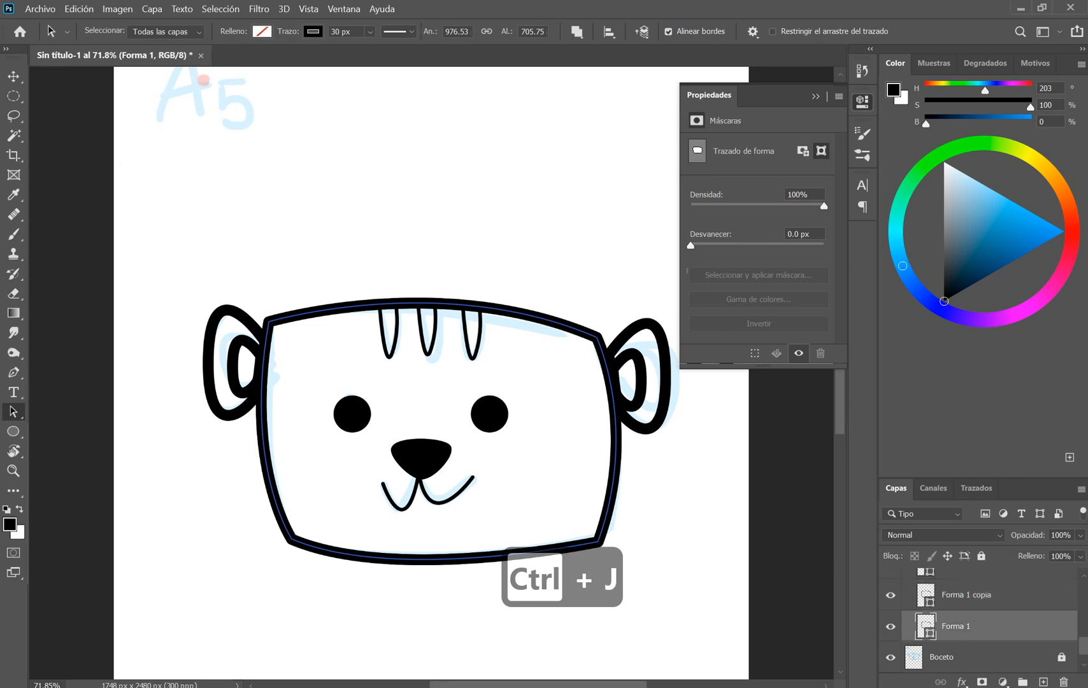
{"action": "left_click", "coordinate": [262, 31]}
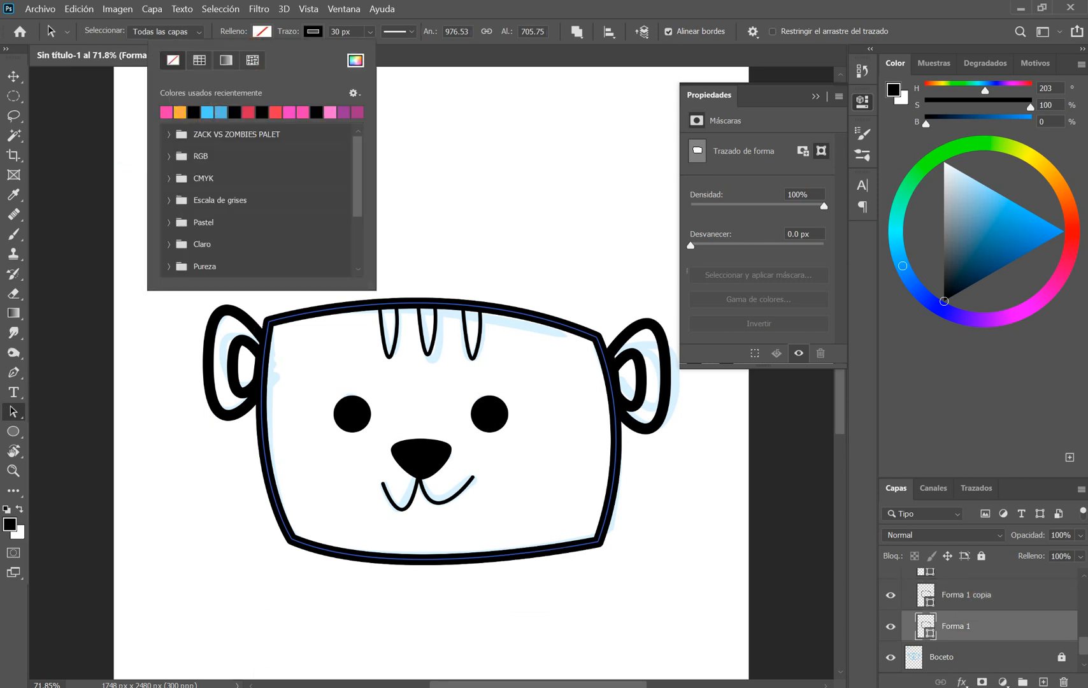
{"action": "left_click", "coordinate": [179, 113]}
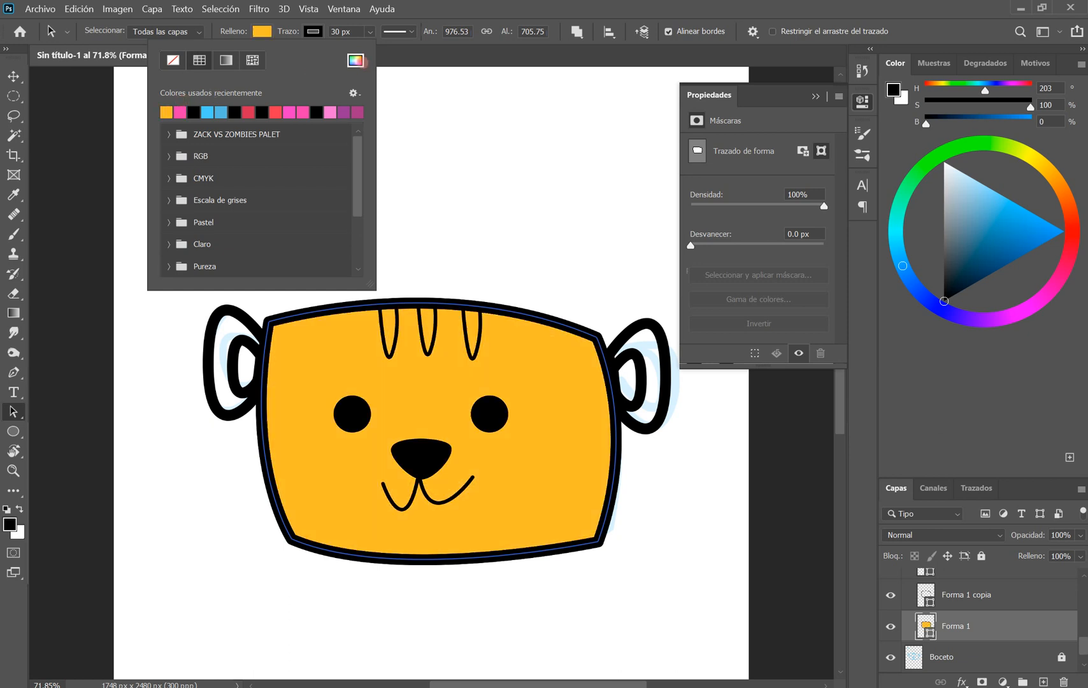
{"action": "left_click", "coordinate": [361, 61]}
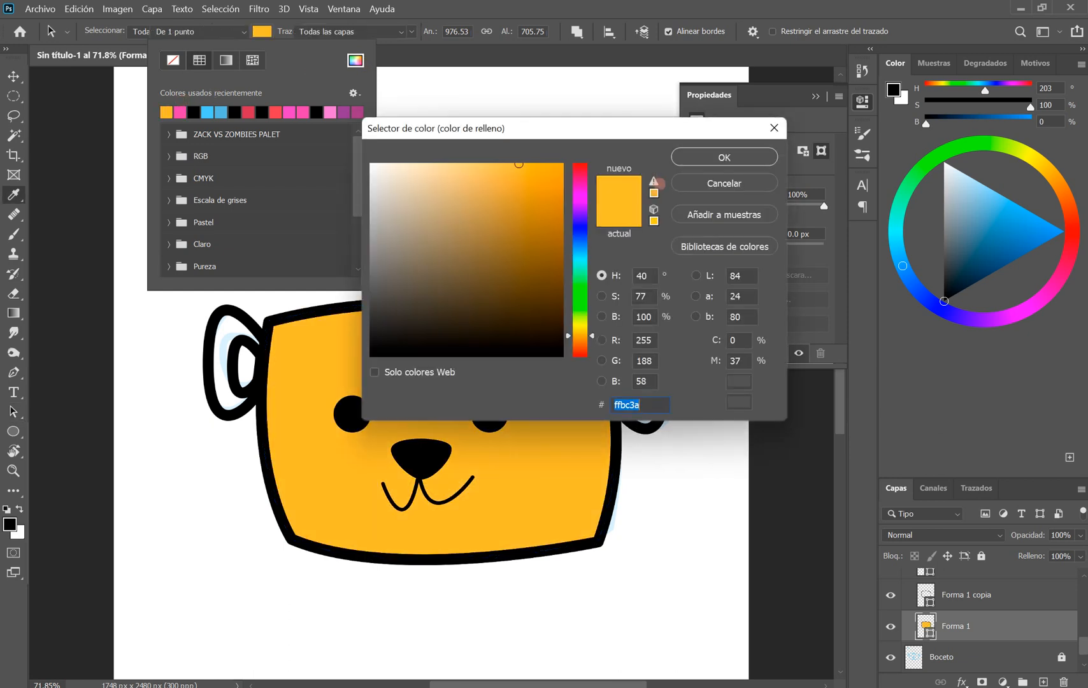
{"action": "left_click", "coordinate": [756, 153]}
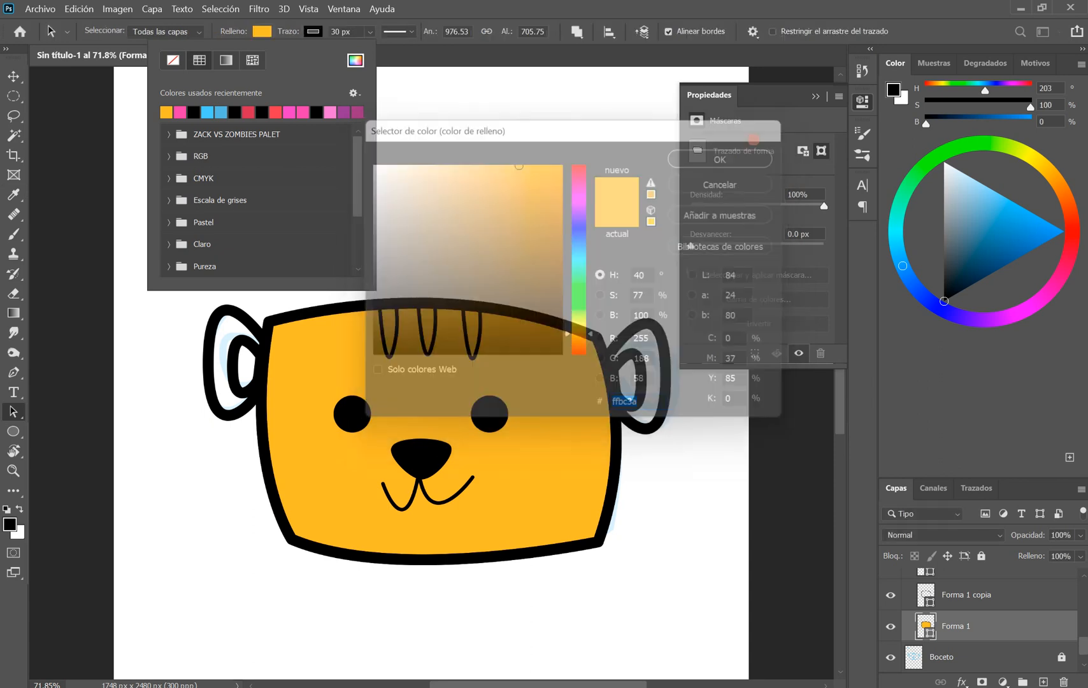
Step: Remove the stroke from the orange Forma 1 shape, and hide and show Forma 1 copia to check the separate outline
{"action": "left_click", "coordinate": [321, 33]}
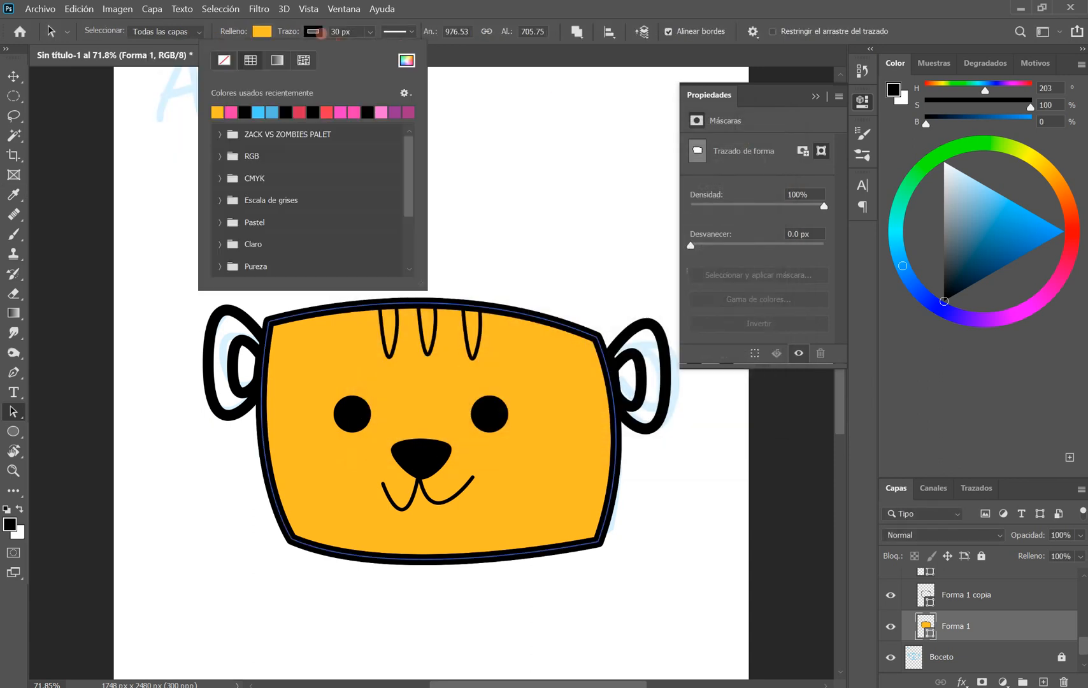
{"action": "left_click", "coordinate": [224, 60]}
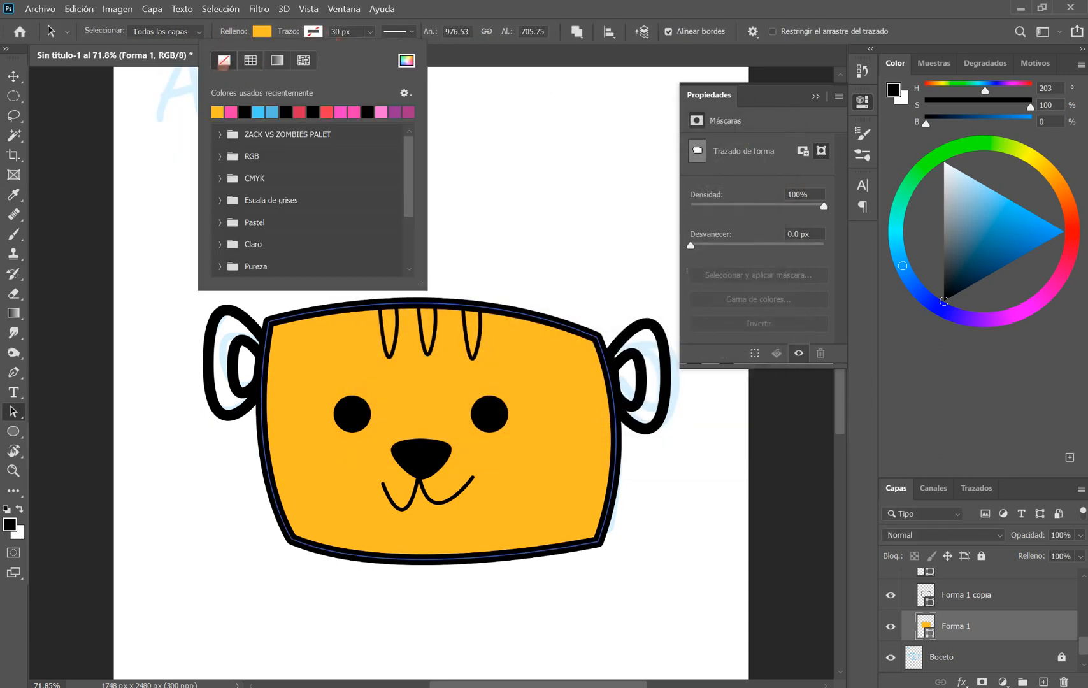
{"action": "left_click", "coordinate": [490, 47]}
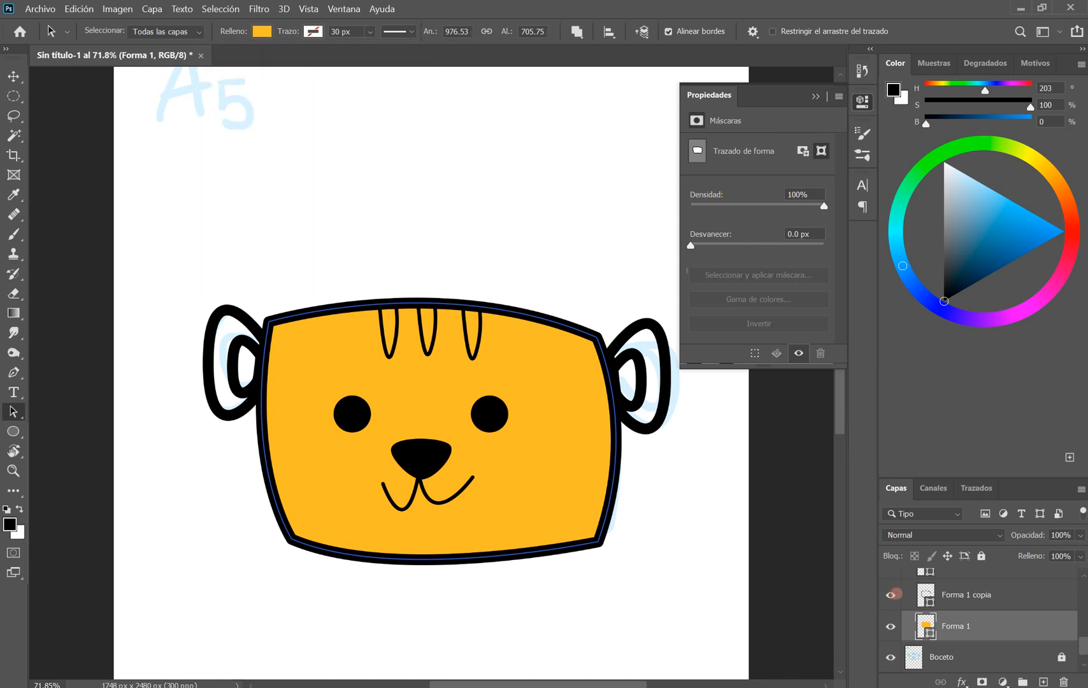
{"action": "left_click", "coordinate": [891, 595]}
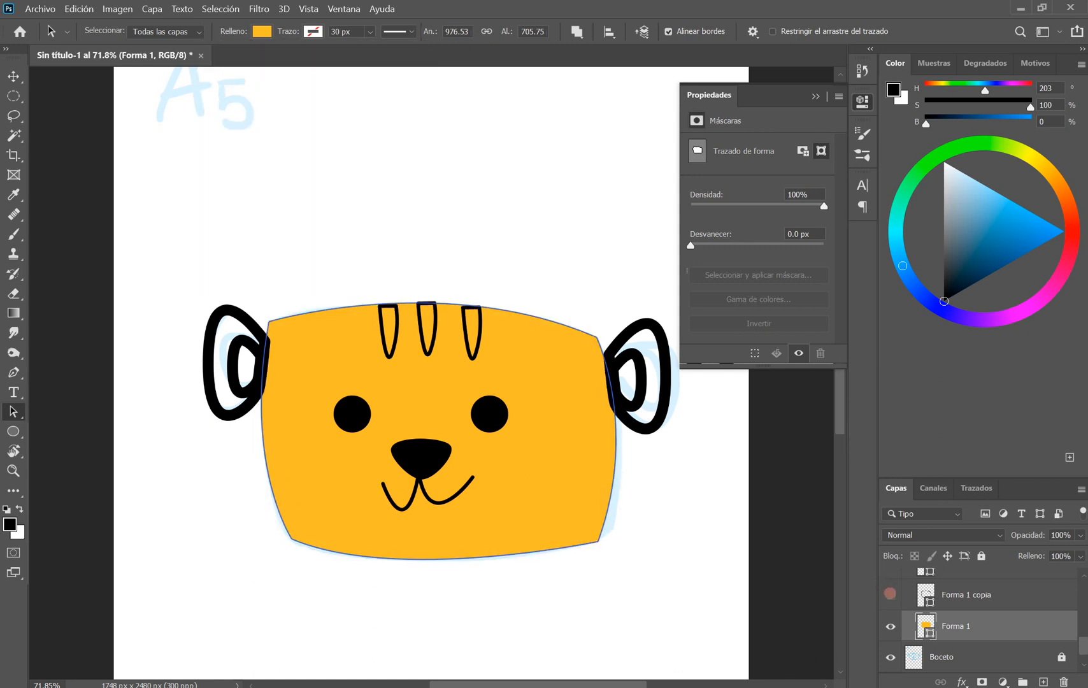
{"action": "left_click", "coordinate": [891, 596]}
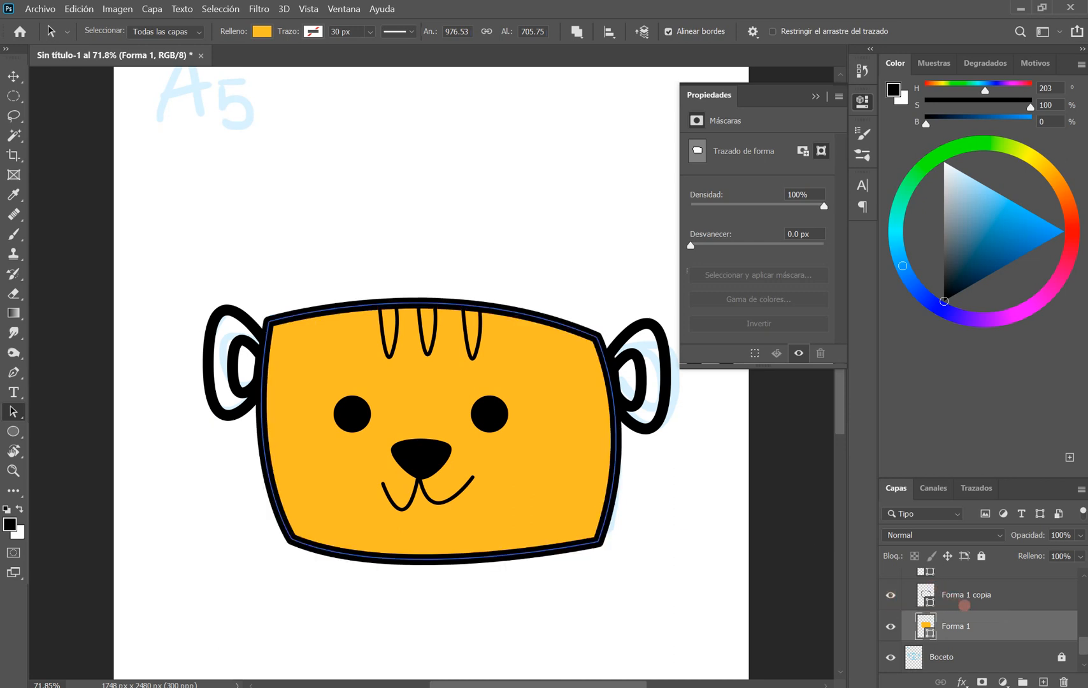
Step: Identify the left outer ear layer Orejitas by toggling its visibility, duplicate it and select the lower original
{"action": "left_click", "coordinate": [969, 599]}
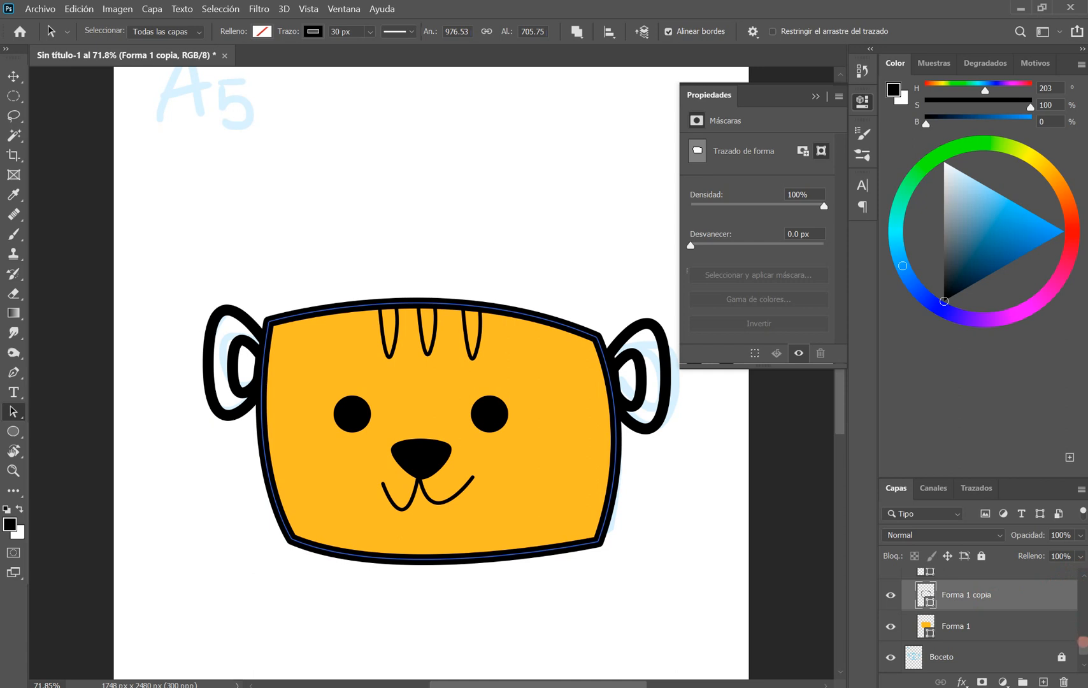
{"action": "left_click_drag", "start_coordinate": [1083, 645], "coordinate": [1082, 634]}
{"action": "left_click", "coordinate": [982, 625]}
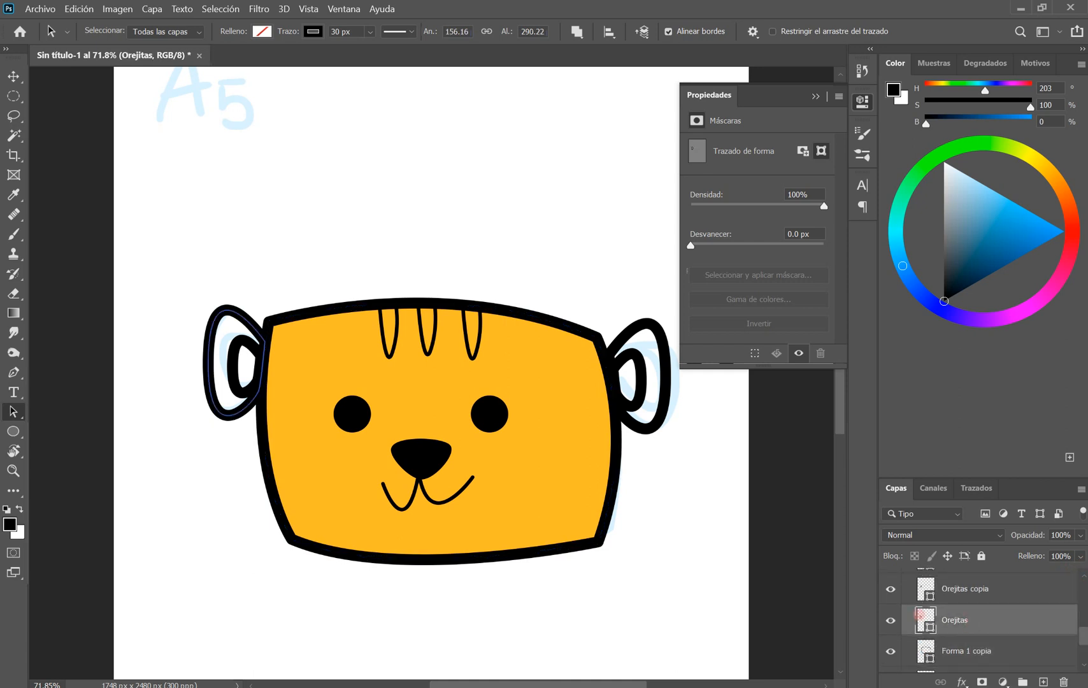
{"action": "left_click", "coordinate": [891, 620]}
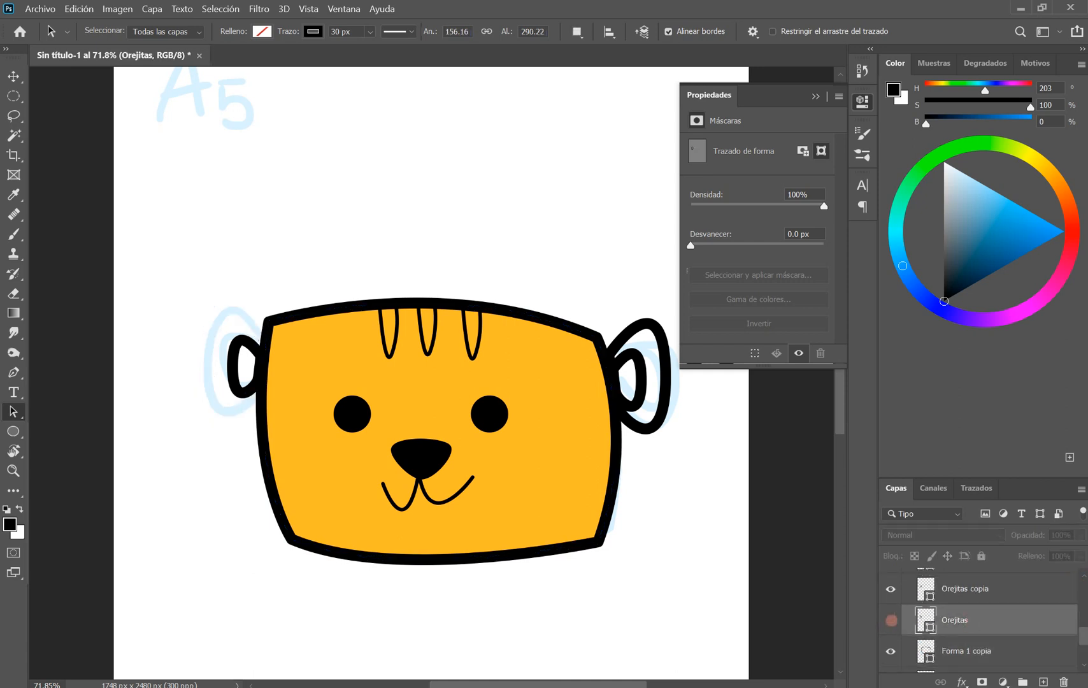
{"action": "left_click", "coordinate": [891, 621]}
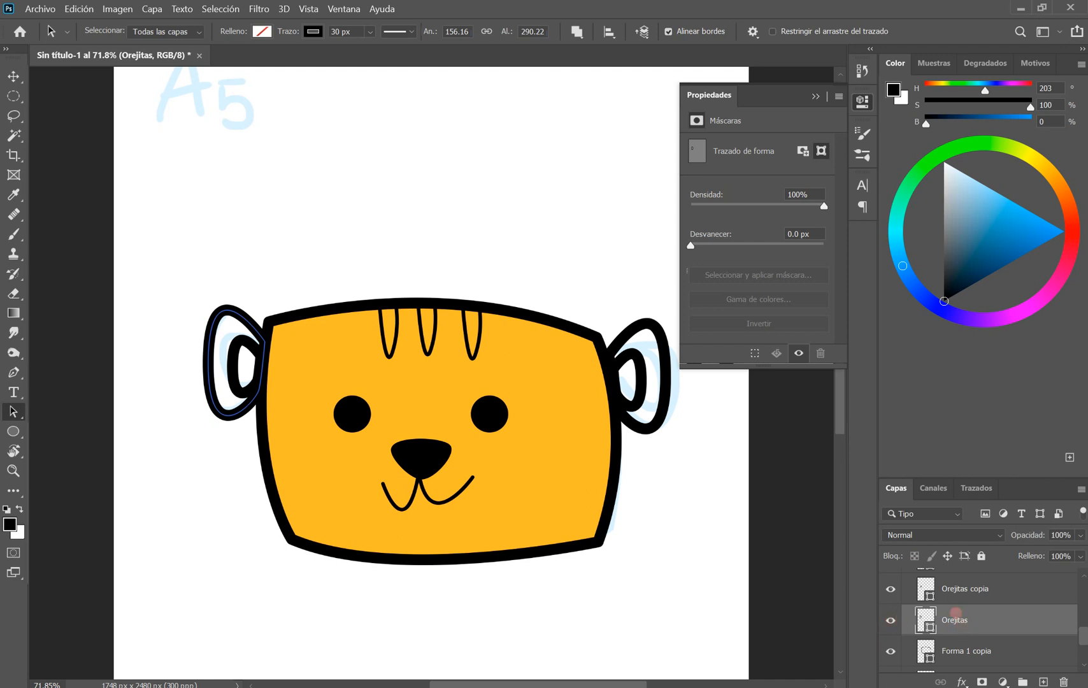
{"action": "key", "text": "ctrl+j"}
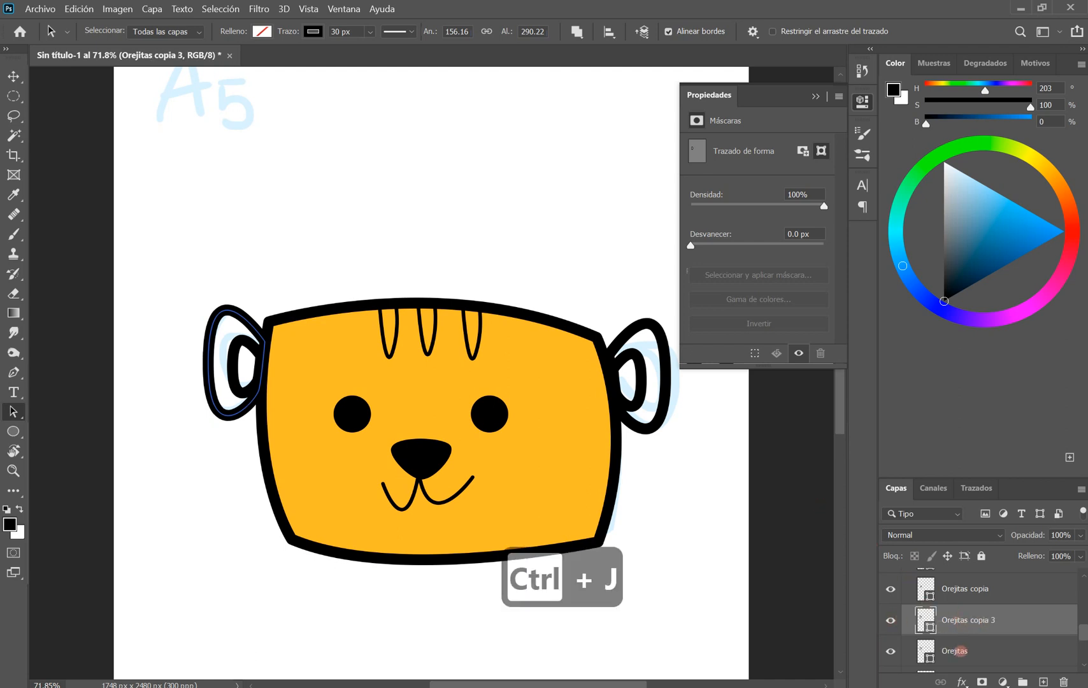
{"action": "left_click", "coordinate": [960, 651]}
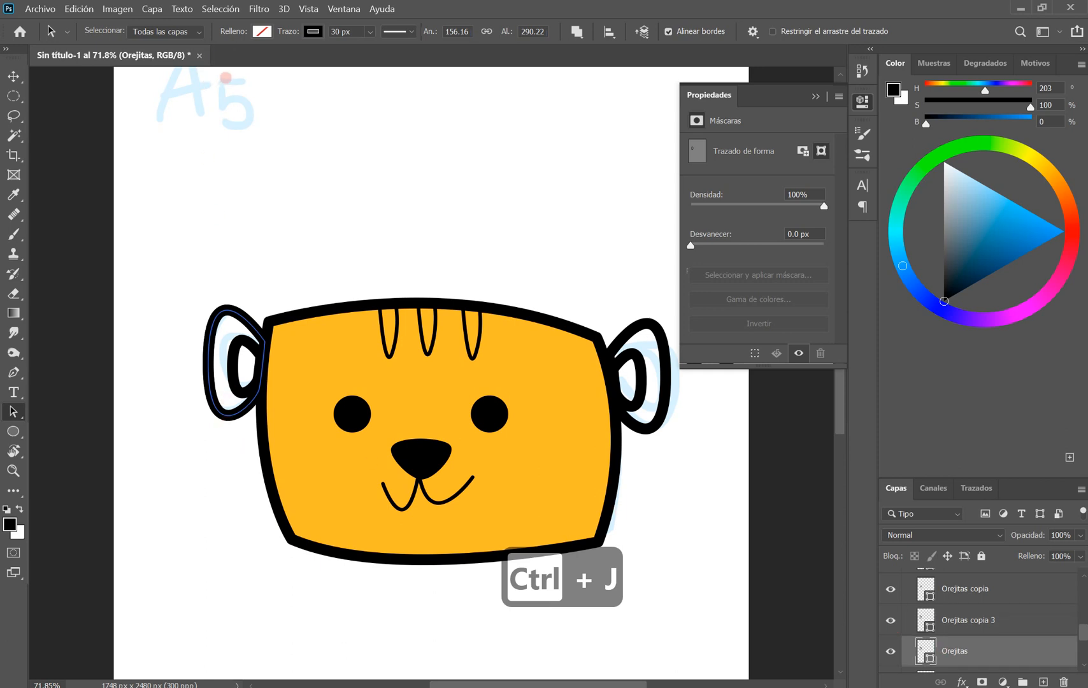
Step: Fill the lower Orejitas ear shape with the recently used orange and remove its stroke
{"action": "left_click", "coordinate": [260, 33]}
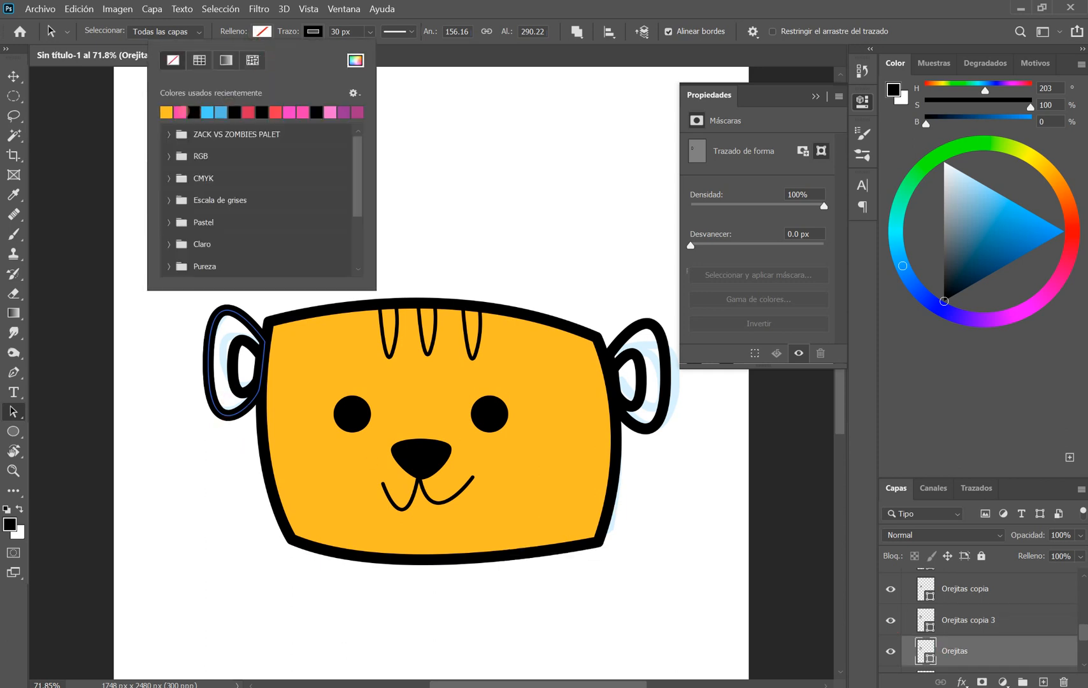
{"action": "left_click", "coordinate": [200, 61]}
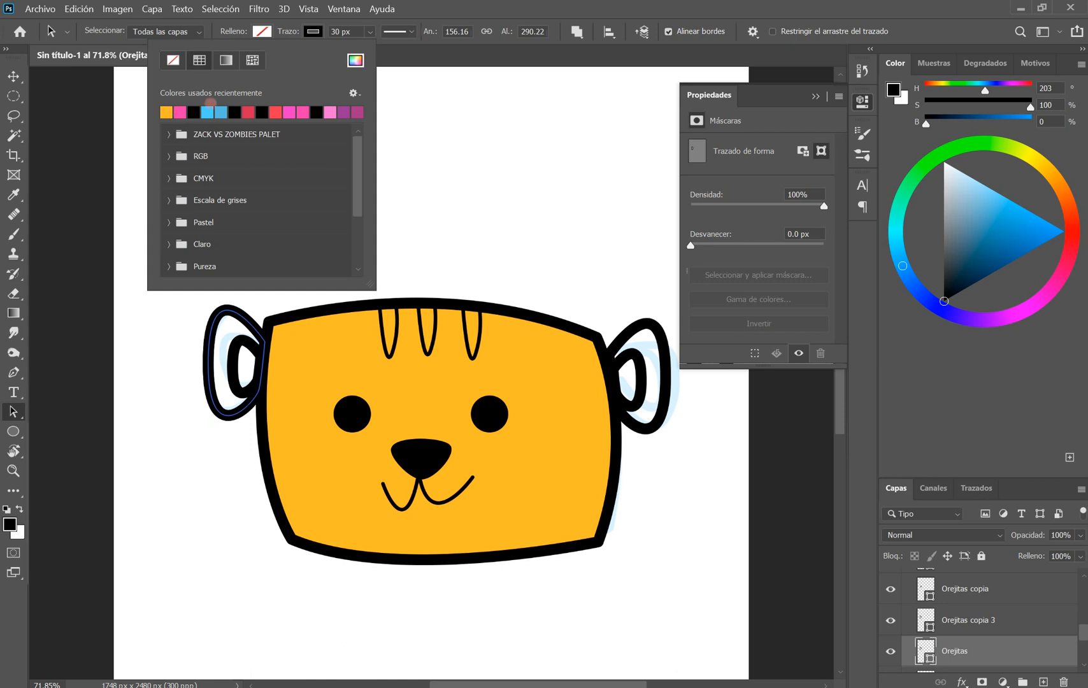
{"action": "left_click", "coordinate": [166, 112]}
{"action": "left_click", "coordinate": [319, 33]}
{"action": "left_click", "coordinate": [319, 33]}
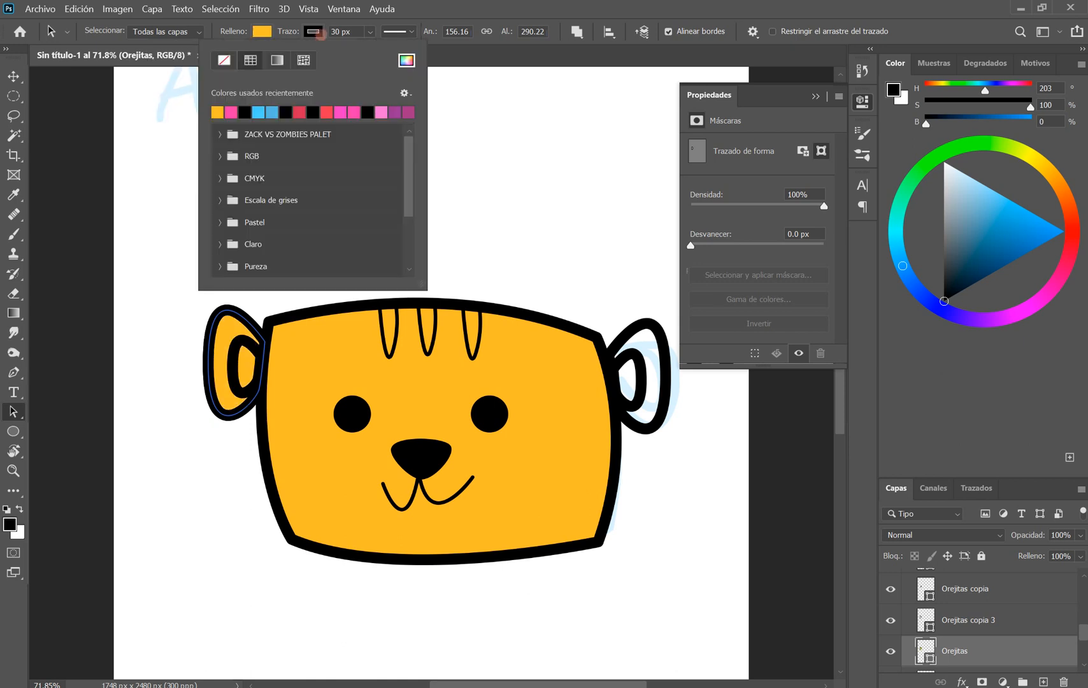
{"action": "left_click", "coordinate": [225, 60]}
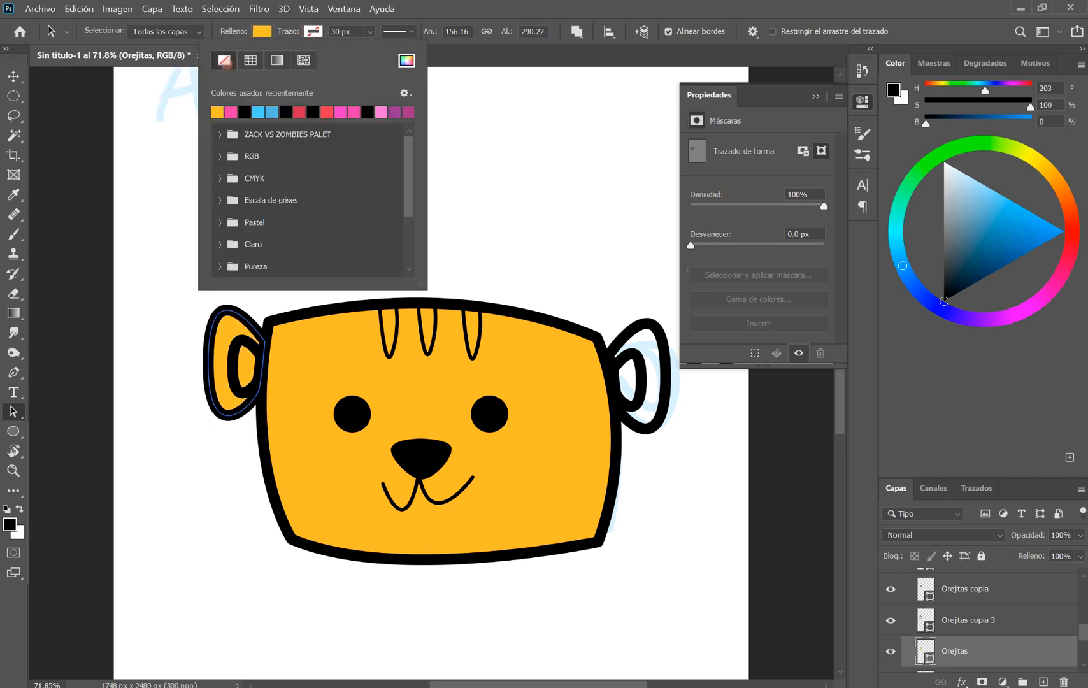
{"action": "left_click", "coordinate": [965, 620]}
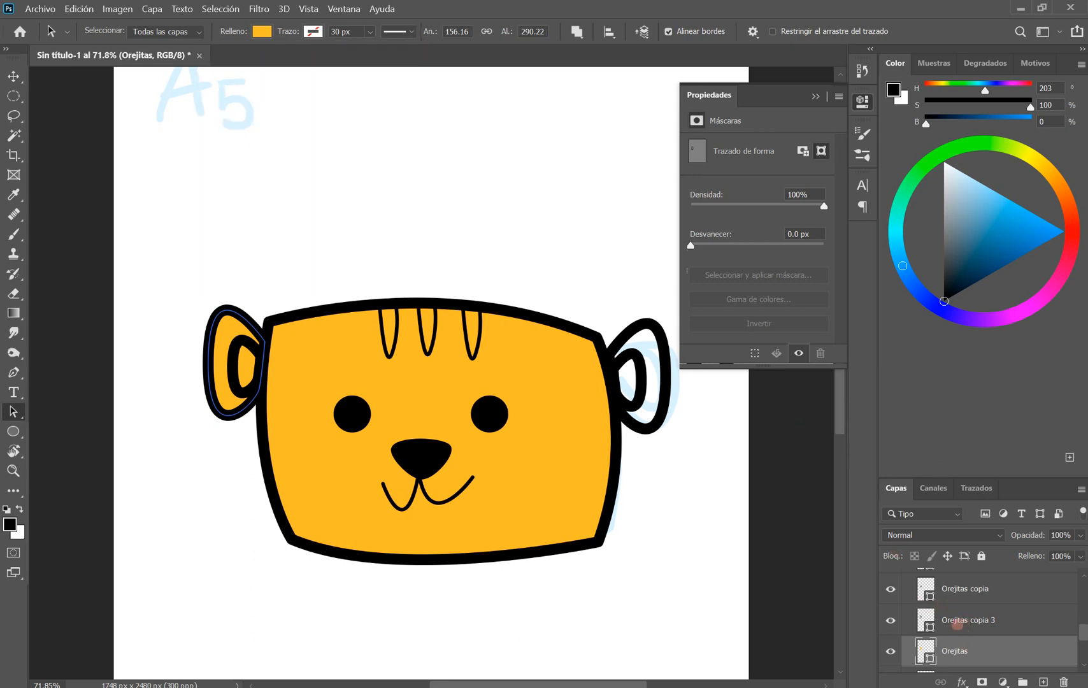
Step: Group the layers Orejitas copia 3 and Orejitas, and toggle the group's visibility to check it
{"action": "left_click", "coordinate": [965, 622]}
{"action": "left_click", "coordinate": [990, 642], "text": "shift"}
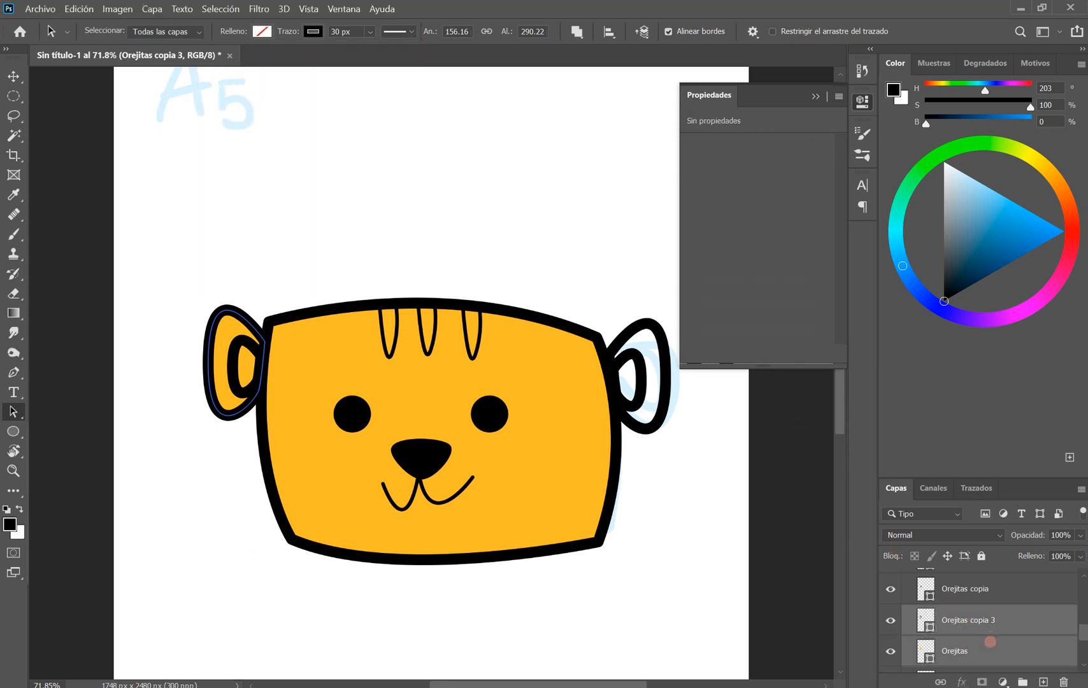
{"action": "key", "text": "ctrl+g"}
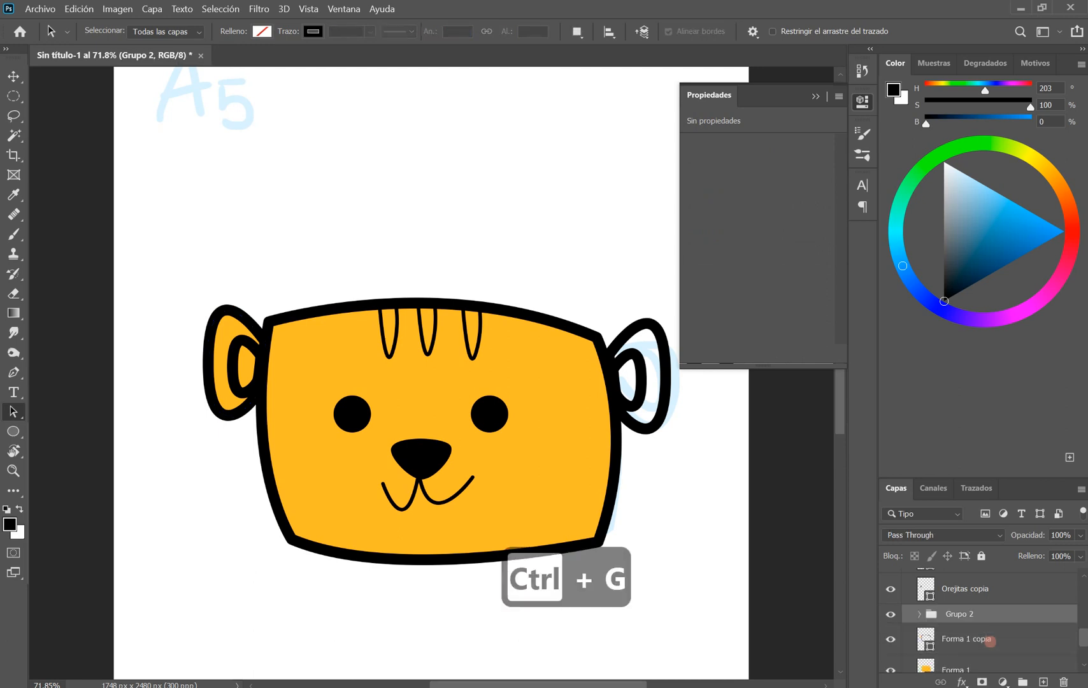
{"action": "left_click", "coordinate": [896, 619]}
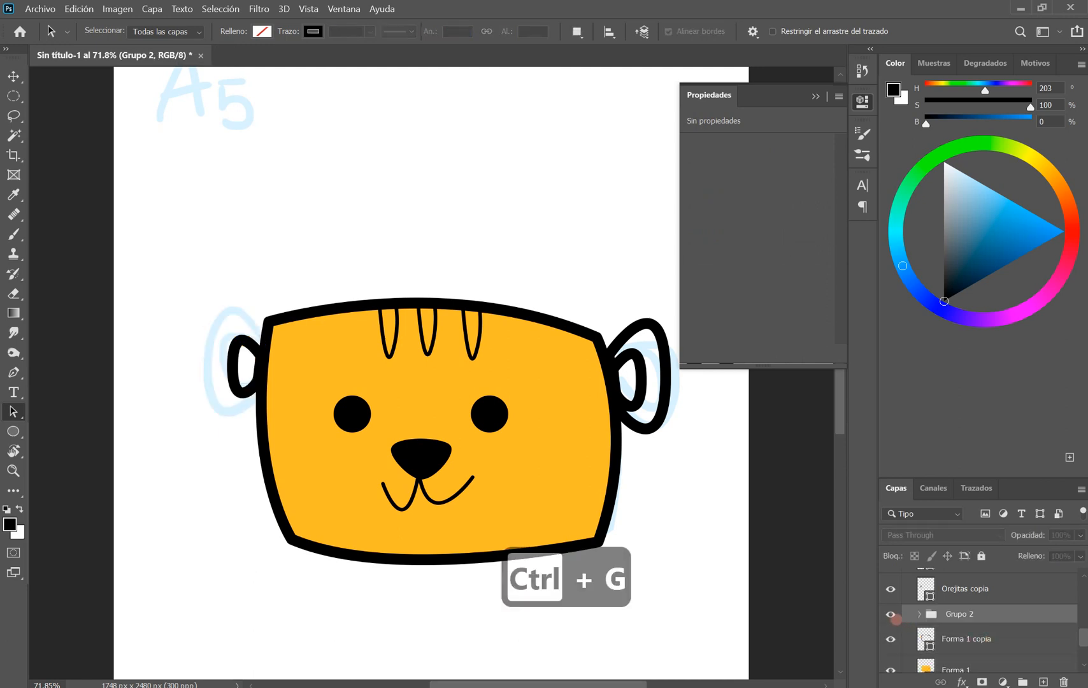
{"action": "left_click", "coordinate": [896, 619]}
{"action": "left_click", "coordinate": [896, 619]}
{"action": "left_click", "coordinate": [896, 619]}
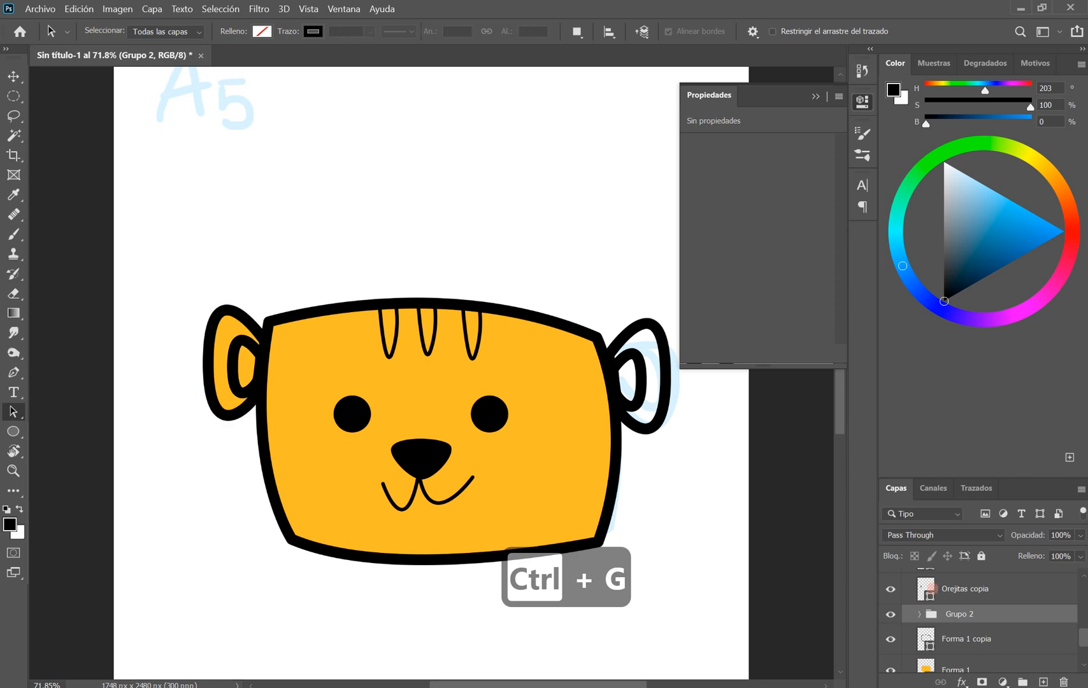
Step: Give the left inner ear shape Orejitas copia the recently used orange fill and no stroke
{"action": "left_click", "coordinate": [955, 592]}
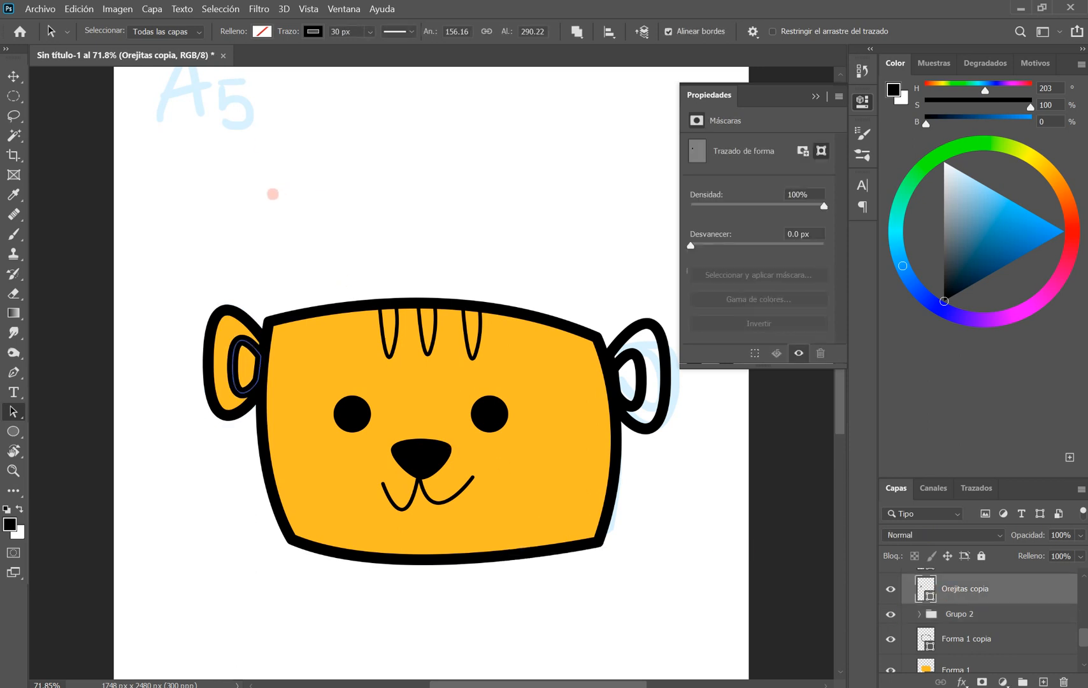
{"action": "left_click", "coordinate": [261, 31]}
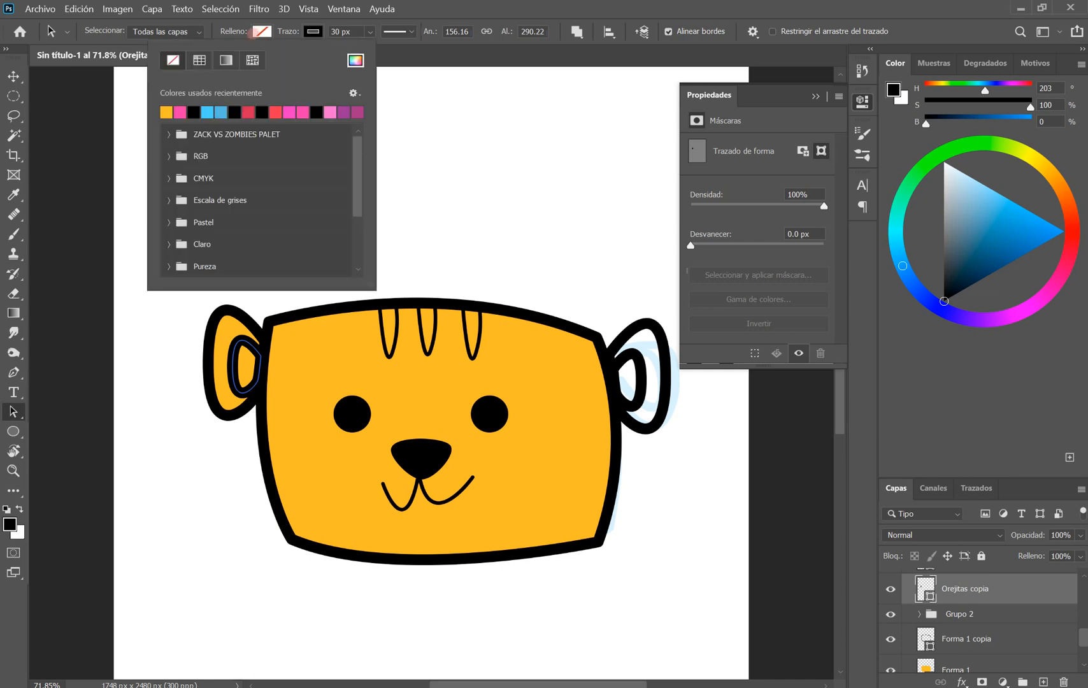
{"action": "left_click", "coordinate": [167, 112]}
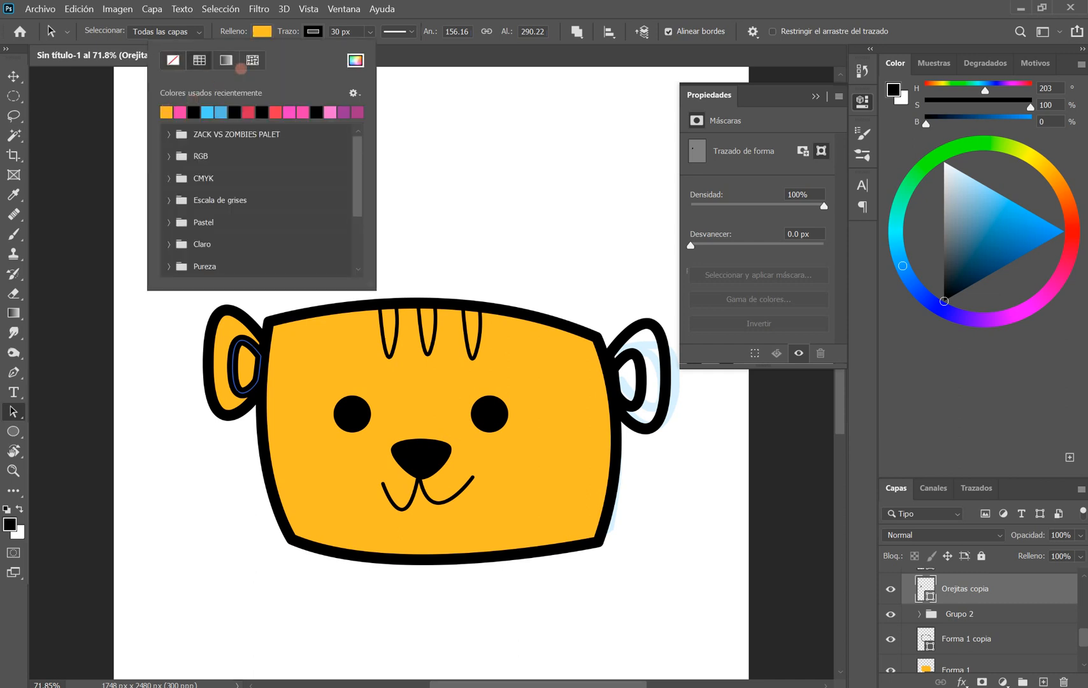
{"action": "left_click", "coordinate": [313, 31]}
{"action": "left_click", "coordinate": [313, 31]}
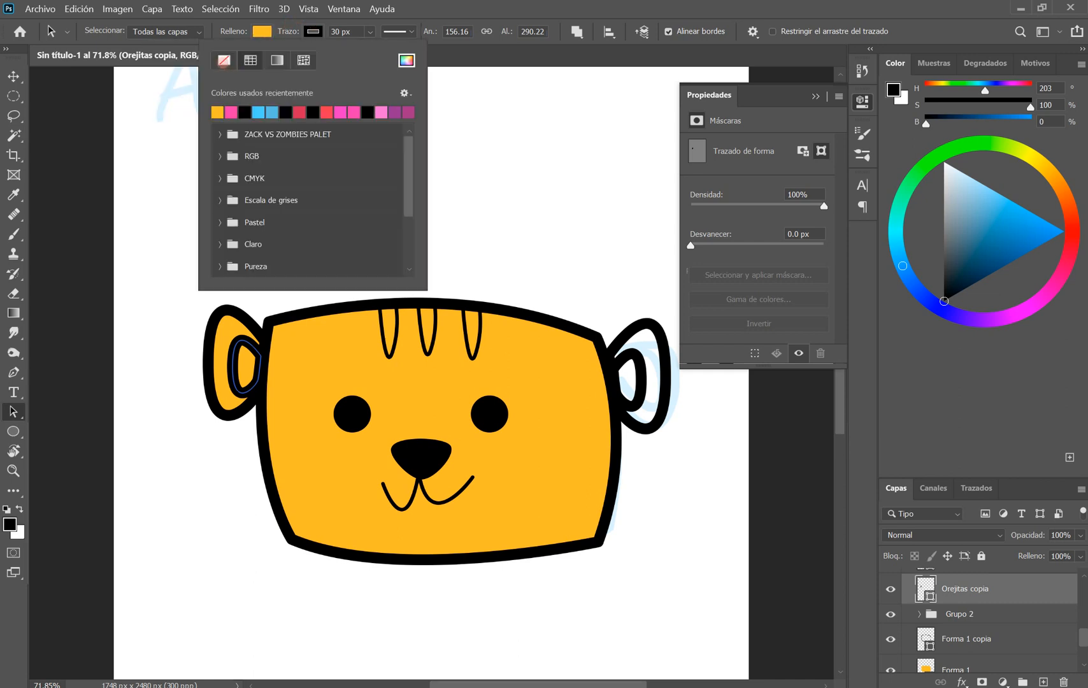
{"action": "left_click", "coordinate": [224, 60]}
{"action": "key", "text": "Return"}
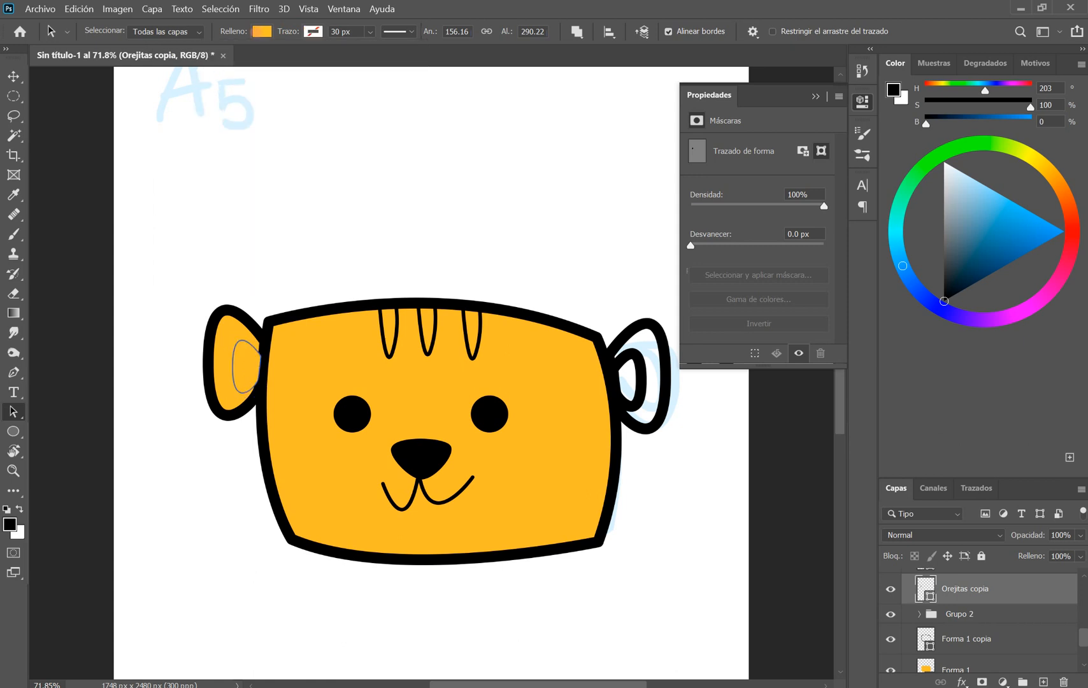
Step: Change the fill of the inner ear shape Orejitas copia to a pale cream tint of the orange
{"action": "left_click", "coordinate": [262, 31]}
{"action": "left_click", "coordinate": [356, 60]}
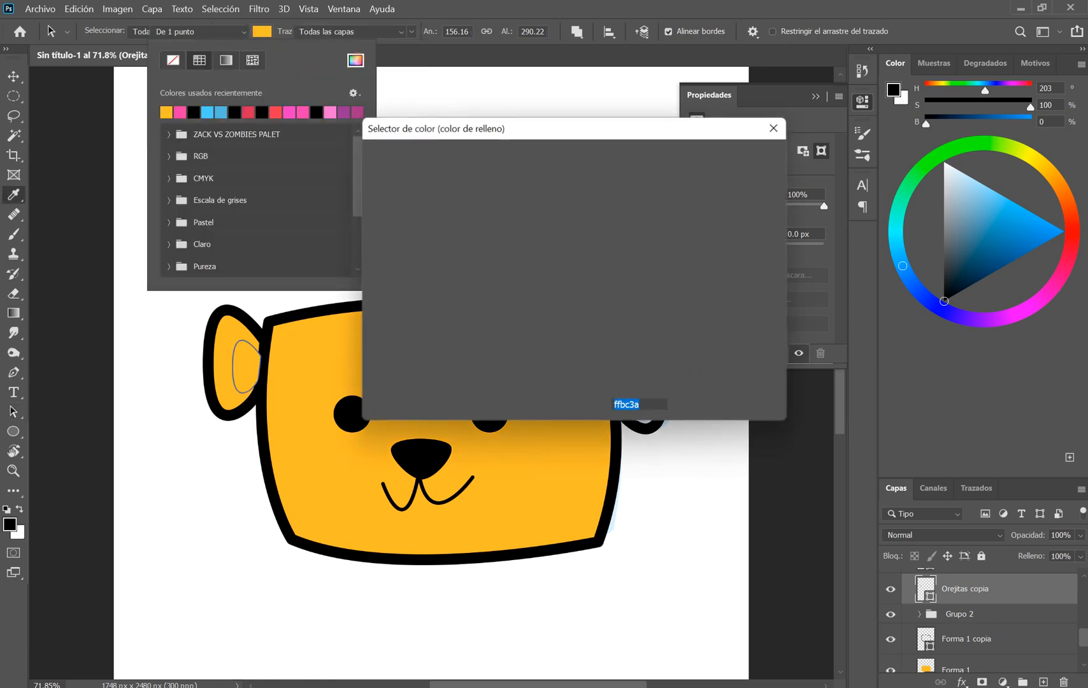
{"action": "left_click", "coordinate": [441, 184]}
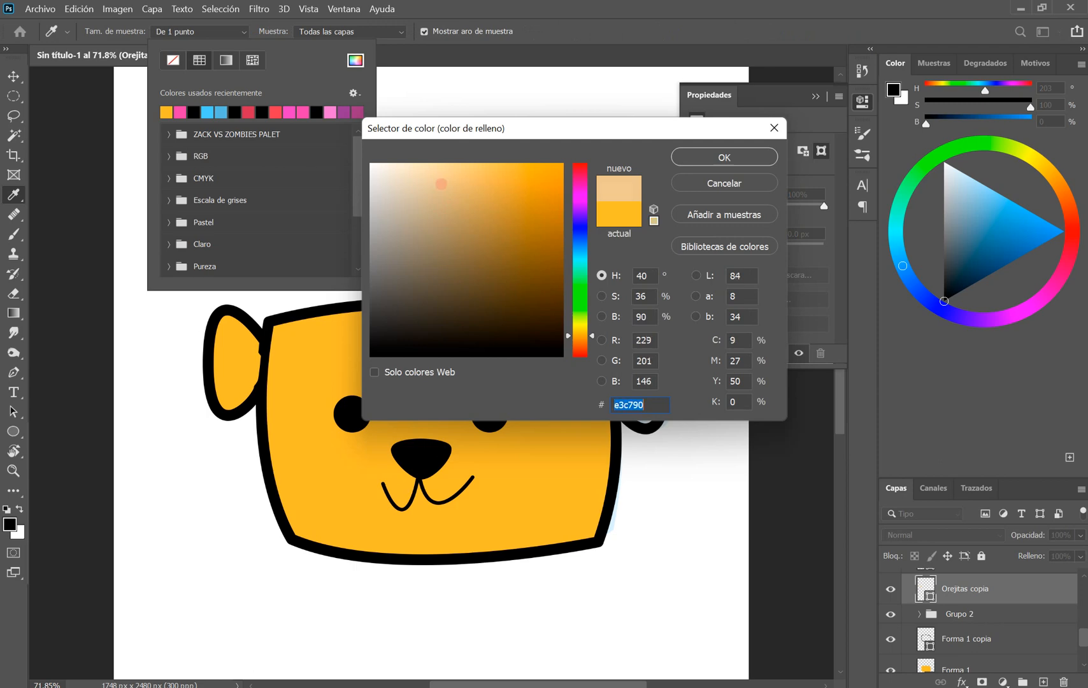
{"action": "left_click", "coordinate": [420, 168]}
{"action": "left_click", "coordinate": [739, 158]}
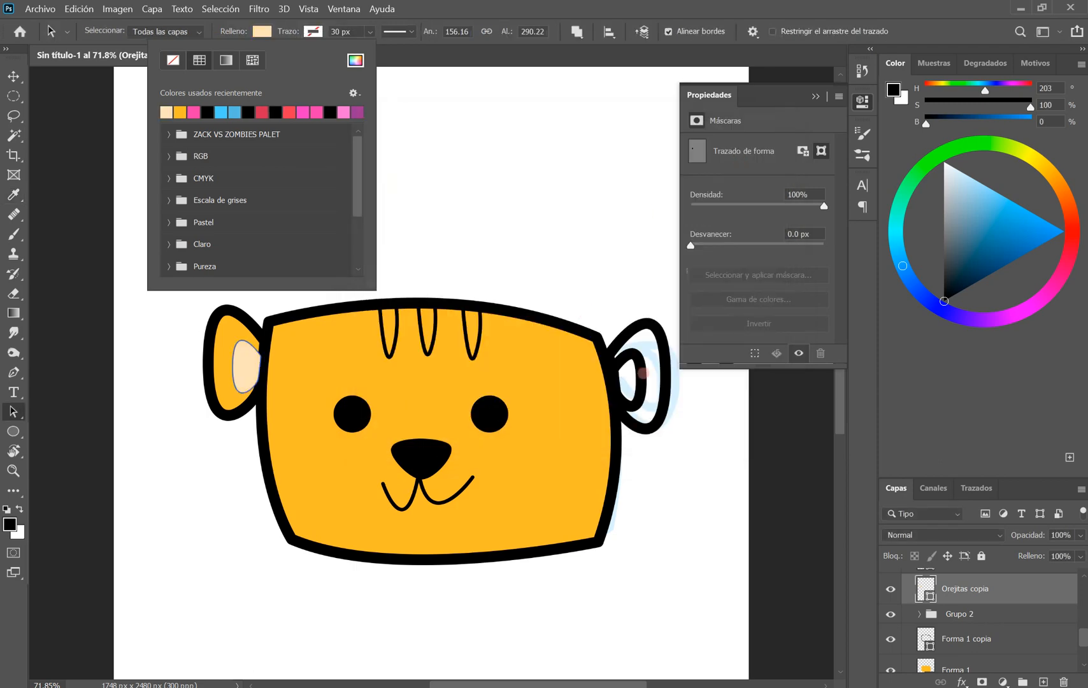
{"action": "left_click", "coordinate": [992, 606]}
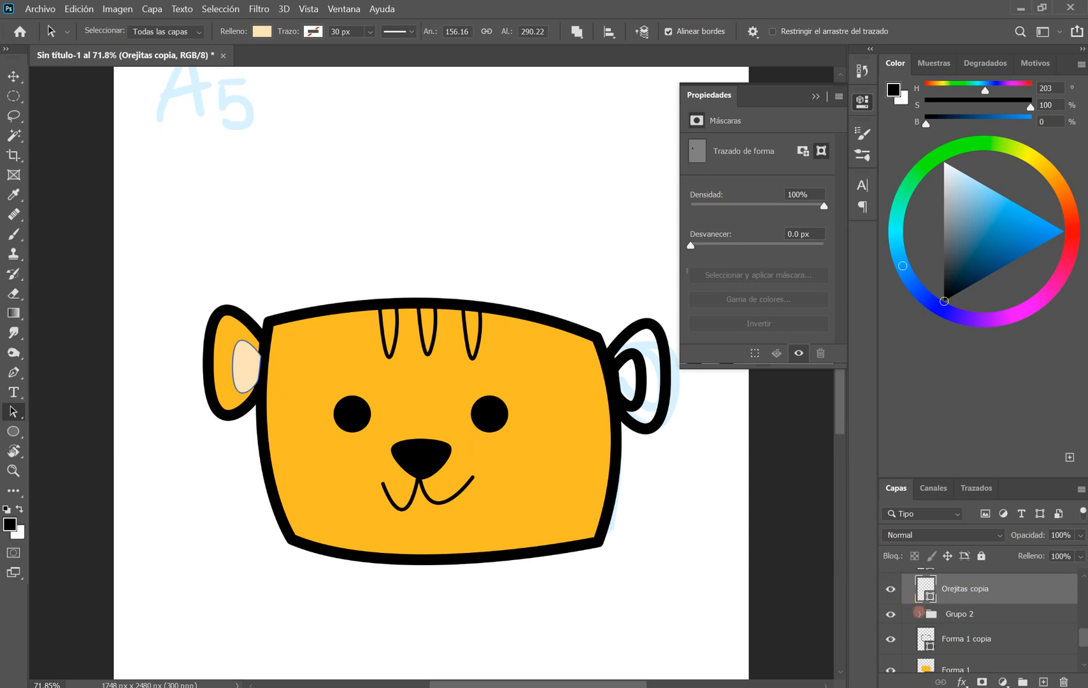
Step: Move the cream inner ear layer Orejitas copia into Grupo 2, between Orejitas copia 3 and Orejitas
{"action": "left_click", "coordinate": [919, 613]}
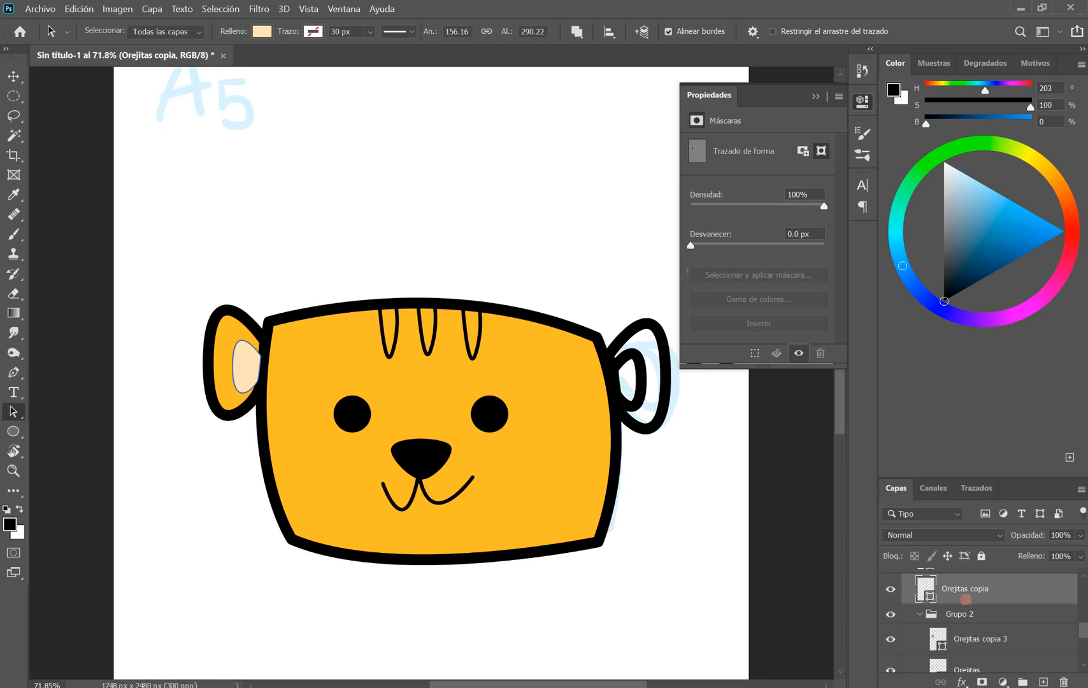
{"action": "left_click_drag", "start_coordinate": [968, 595], "coordinate": [942, 646]}
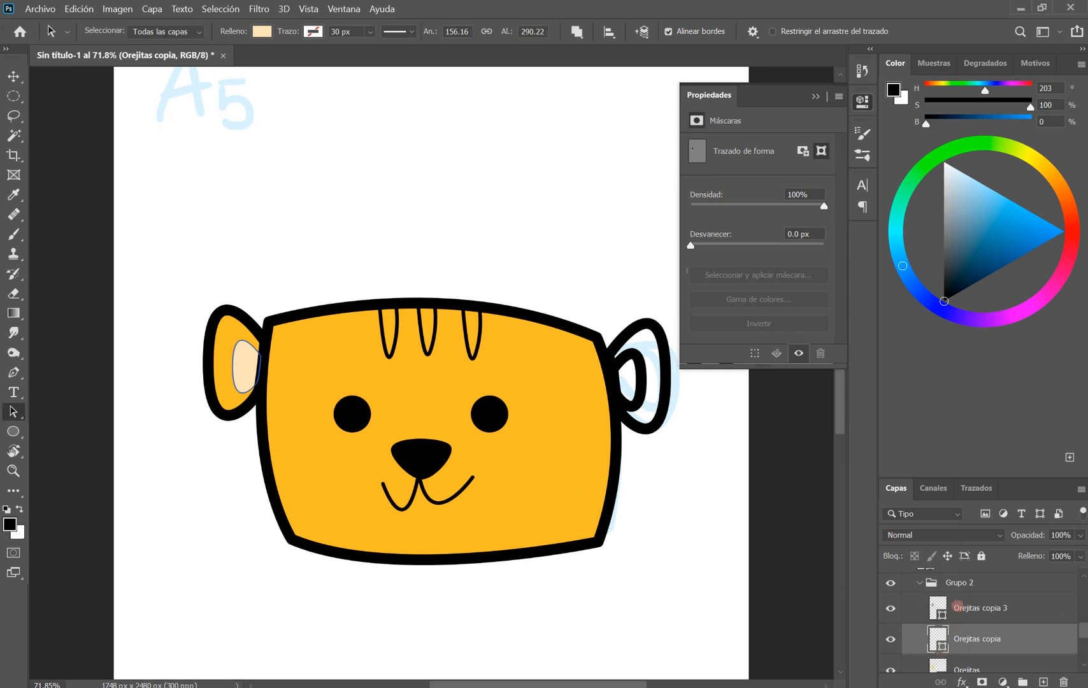
{"action": "left_click", "coordinate": [958, 606]}
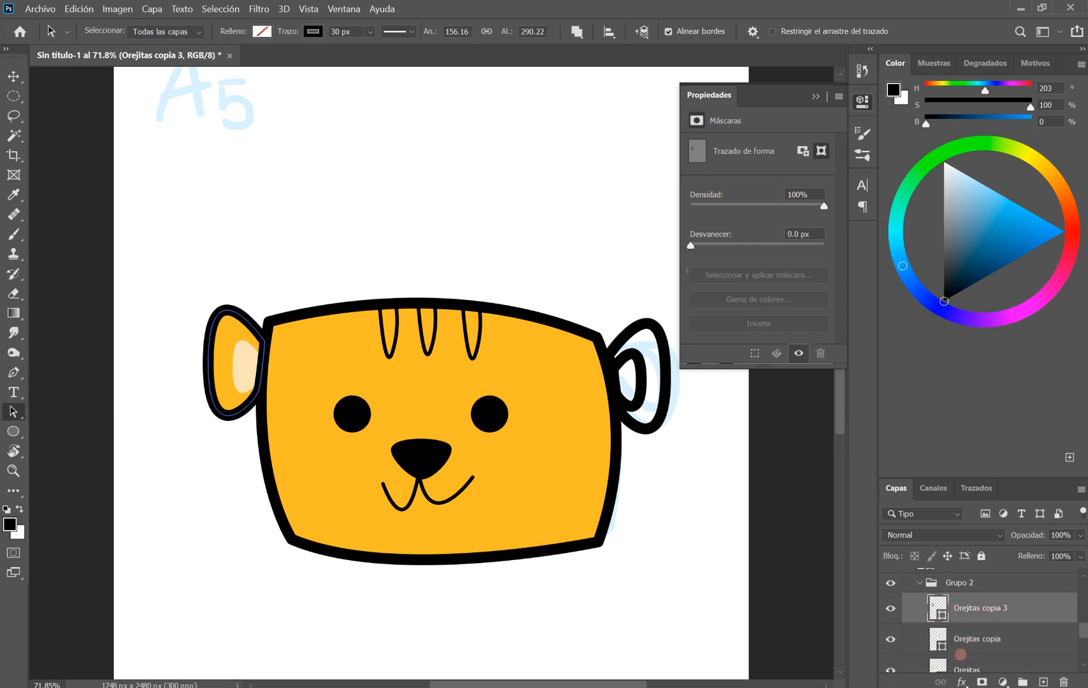
{"action": "left_click", "coordinate": [961, 660]}
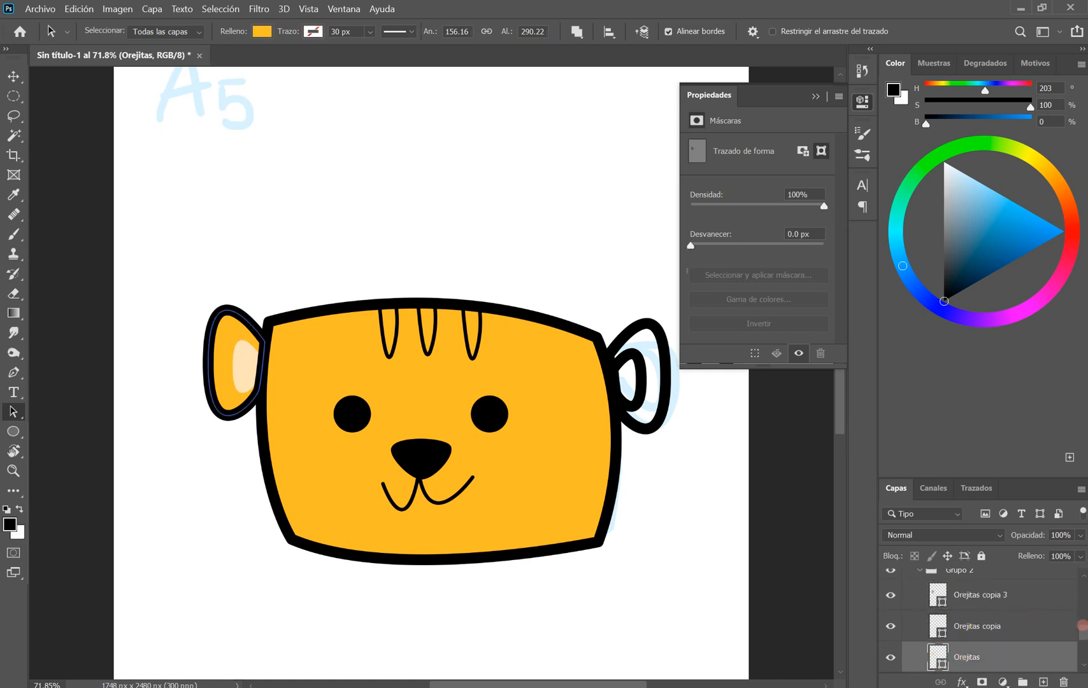
Step: Collapse Grupo 2 and rename it Oreja 1
{"action": "scroll", "coordinate": [1082, 630], "scroll_direction": "up", "scroll_amount": 1}
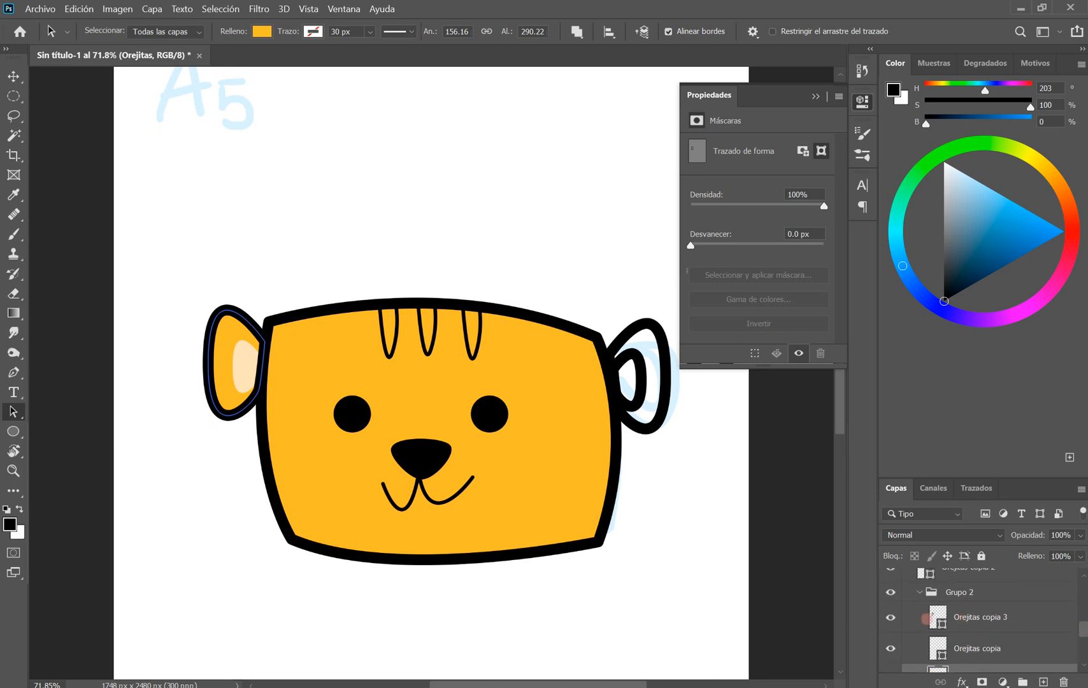
{"action": "left_click", "coordinate": [920, 592]}
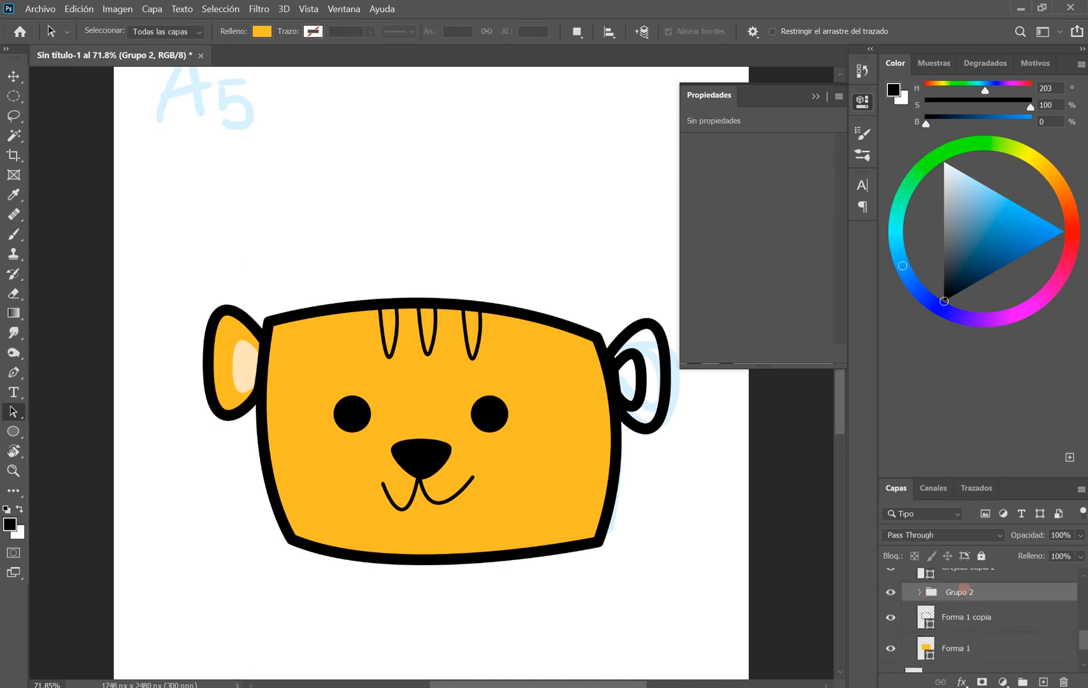
{"action": "double_click", "coordinate": [961, 592]}
{"action": "type", "text": "Oreja 1"}
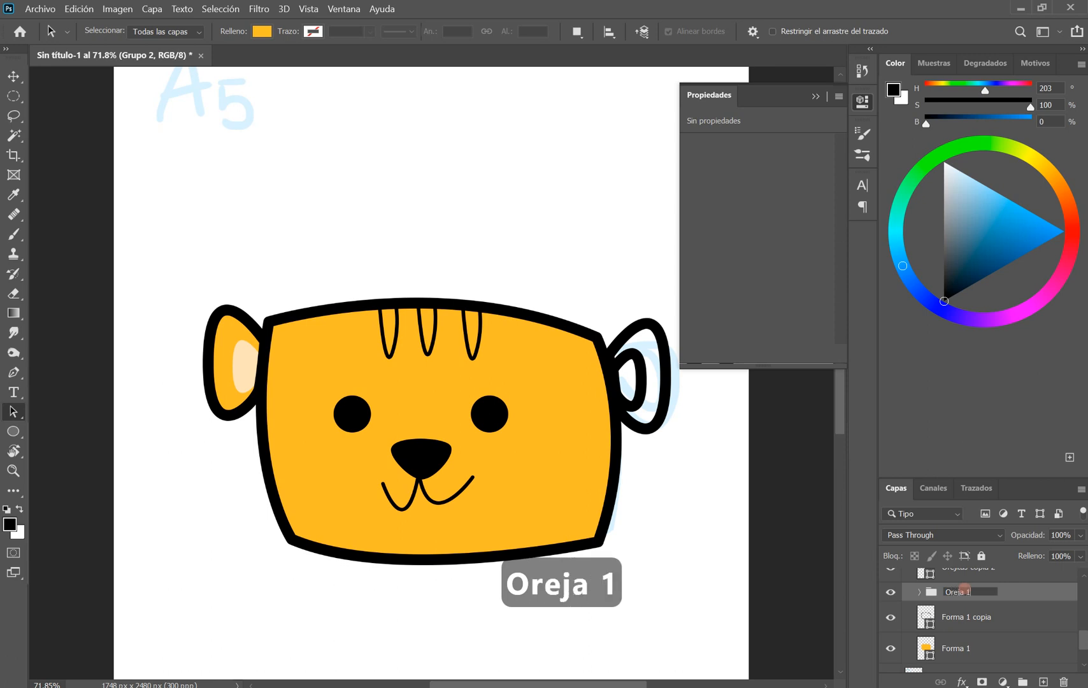
{"action": "key", "text": "Return"}
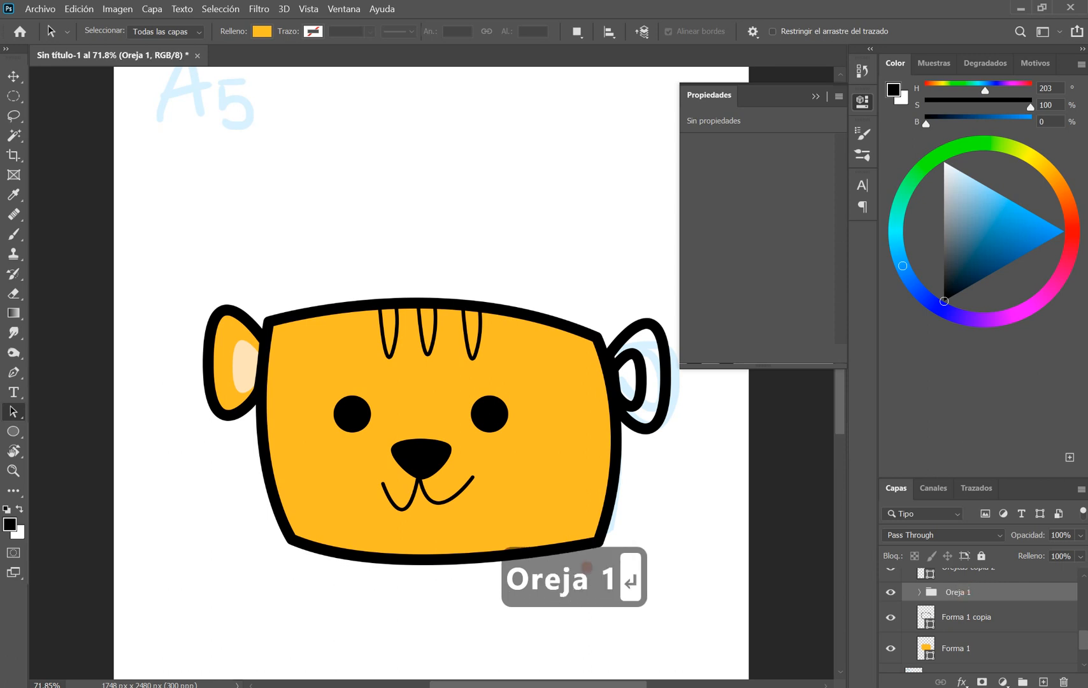
Step: Delete the two Orejitas copia 2 layers that form the uncoloured right ear
{"action": "left_click_drag", "start_coordinate": [1082, 643], "coordinate": [1081, 627]}
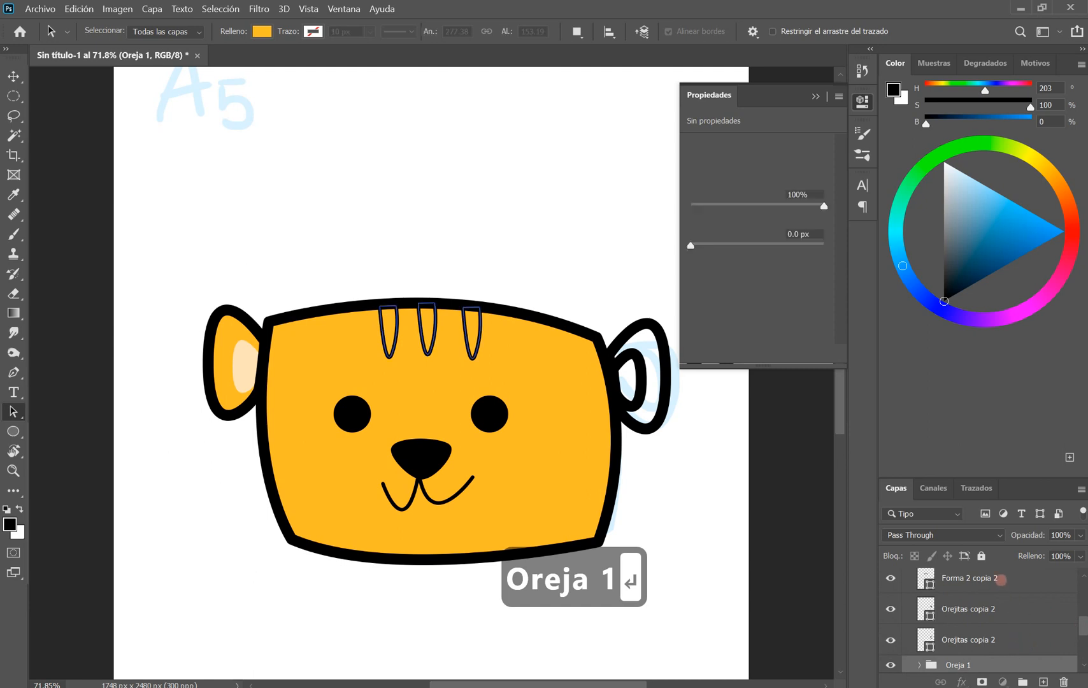
{"action": "left_click", "coordinate": [998, 580]}
{"action": "left_click", "coordinate": [890, 583]}
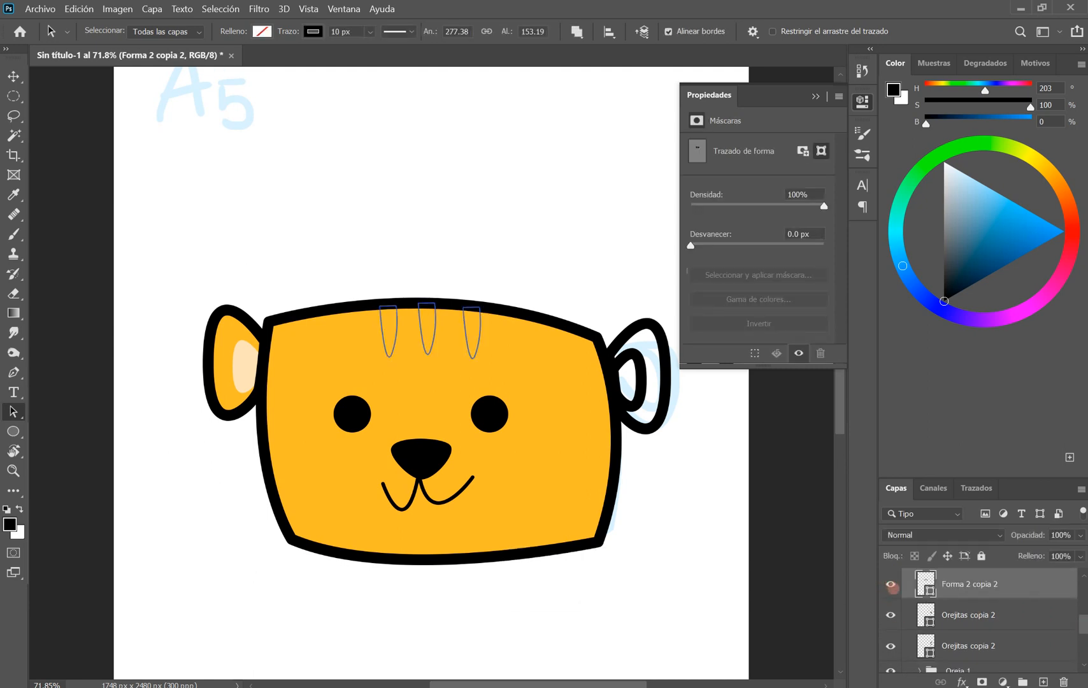
{"action": "left_click", "coordinate": [986, 614]}
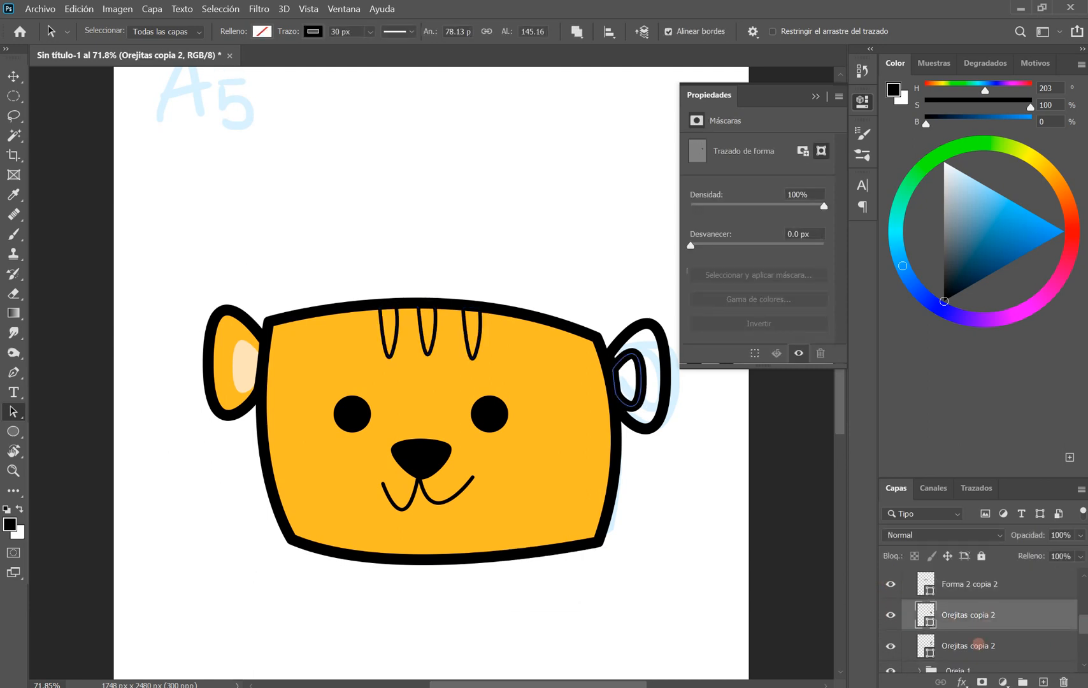
{"action": "left_click", "coordinate": [980, 645], "text": "shift"}
{"action": "left_click", "coordinate": [1064, 681]}
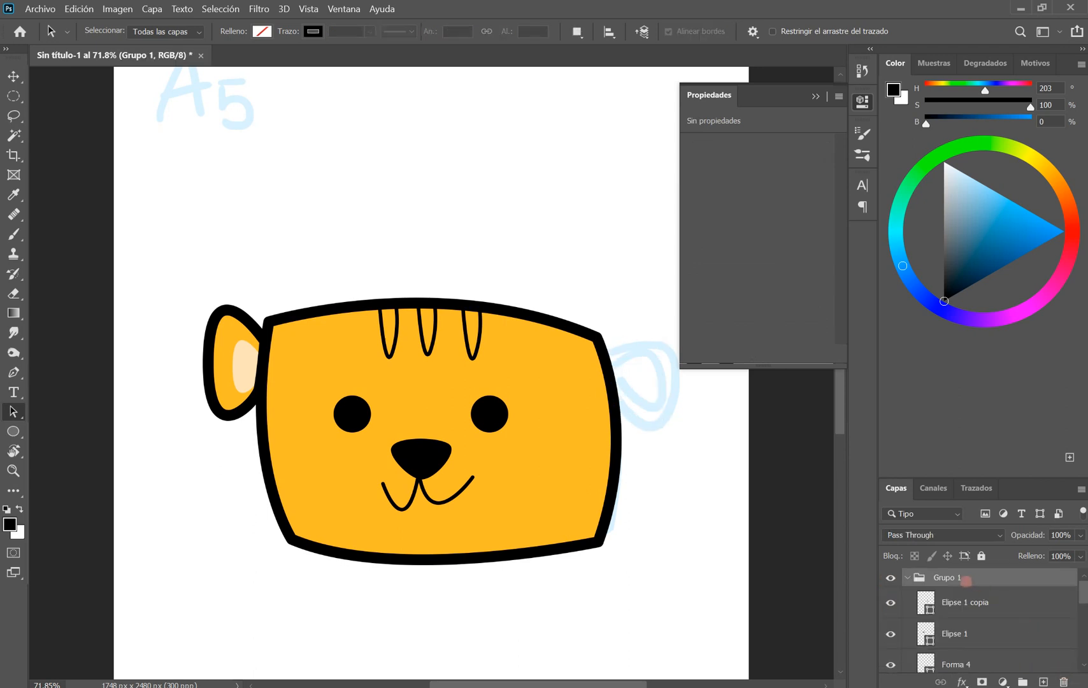
{"action": "double_click", "coordinate": [949, 578]}
{"action": "key", "text": "Return"}
Step: Place a horizontally flipped duplicate of the Oreja 1 group at the head's right side as the second ear
{"action": "left_click_drag", "start_coordinate": [1083, 599], "coordinate": [1083, 639]}
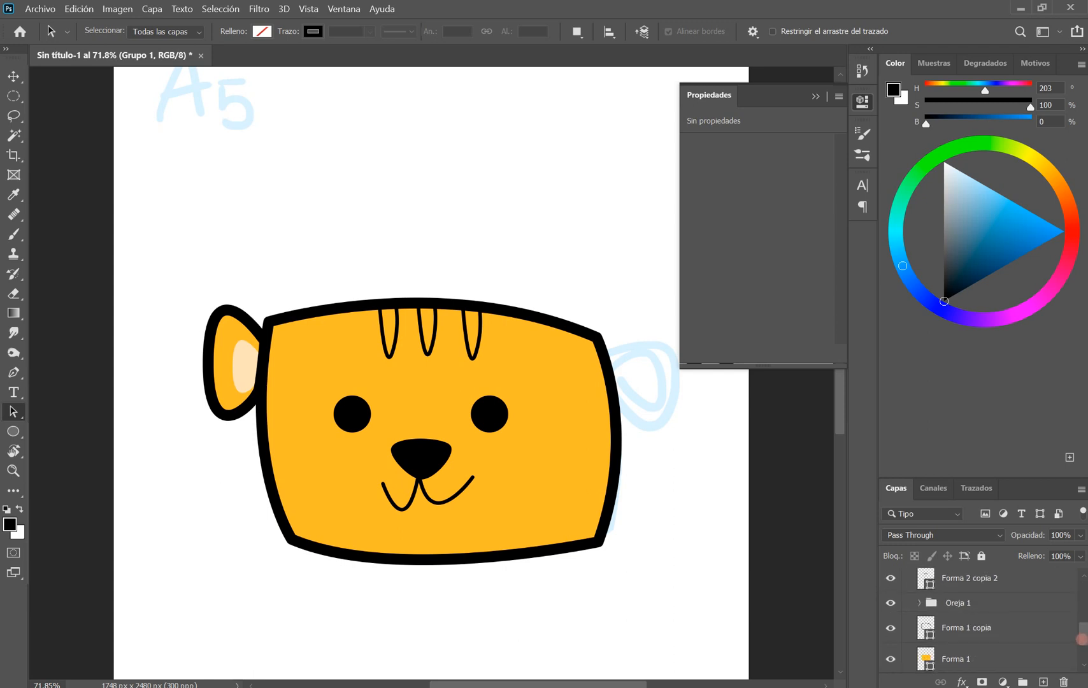
{"action": "left_click", "coordinate": [998, 602]}
{"action": "key", "text": "ctrl+j"}
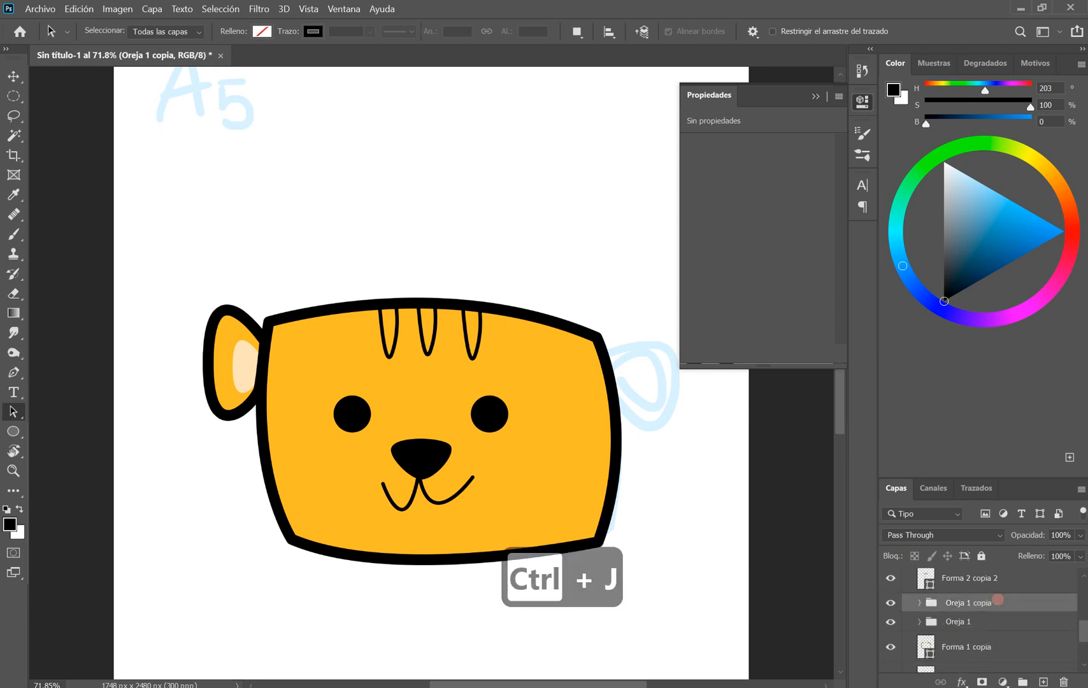
{"action": "key", "text": "ctrl+t"}
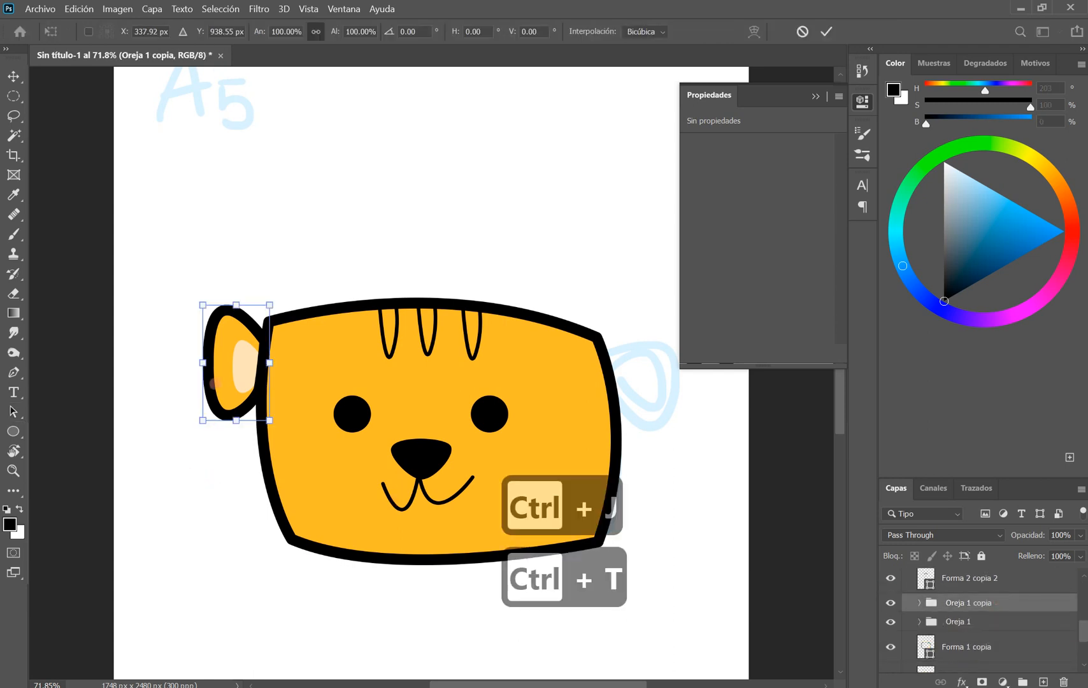
{"action": "right_click", "coordinate": [212, 383]}
{"action": "left_click", "coordinate": [265, 646]}
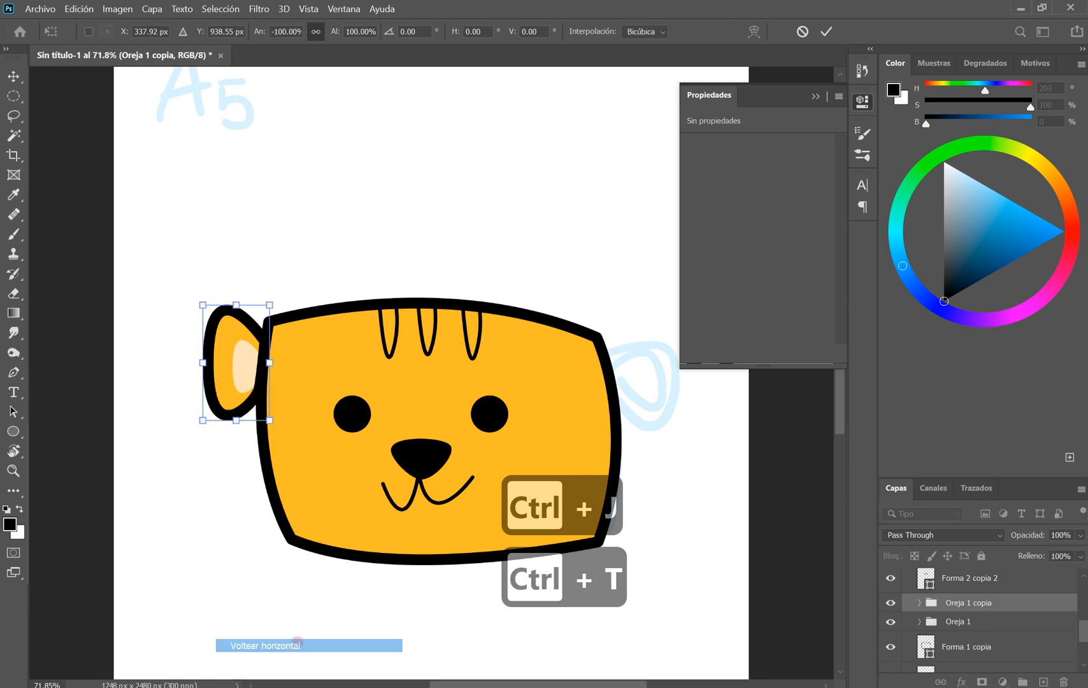
{"action": "left_click_drag", "start_coordinate": [255, 360], "coordinate": [654, 370]}
{"action": "key", "text": "Return"}
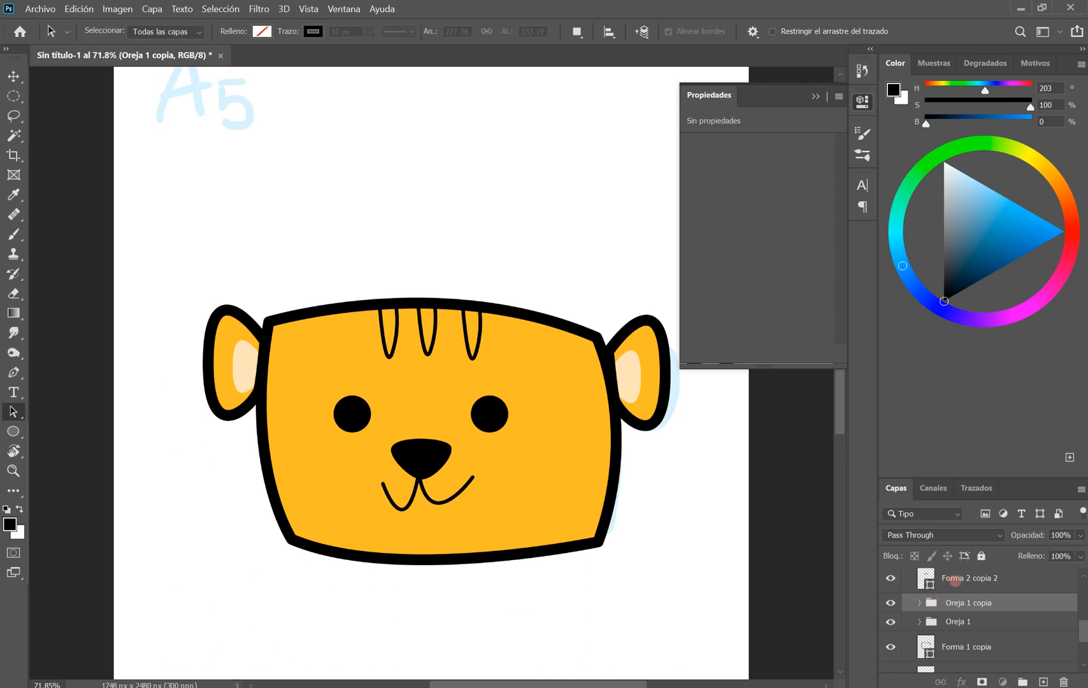
Step: Fill the three forehead stripes in Forma 2 copia 2 with a darker orange, hex d1752b, based on the head colour
{"action": "left_click", "coordinate": [956, 580]}
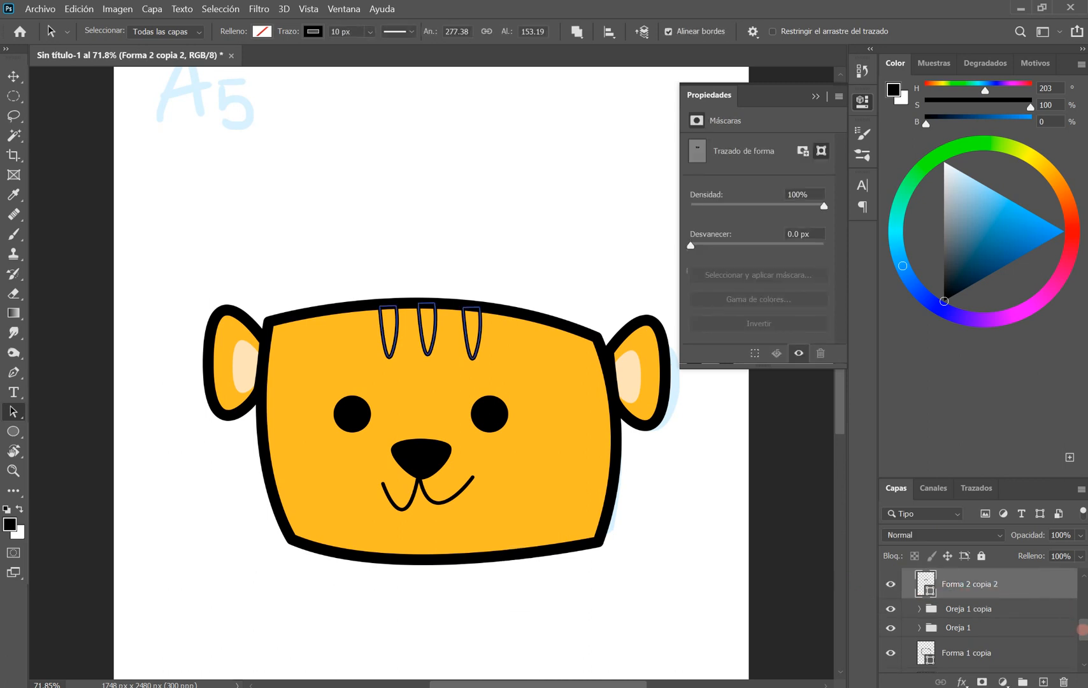
{"action": "scroll", "coordinate": [1076, 620], "scroll_direction": "up", "scroll_amount": 2}
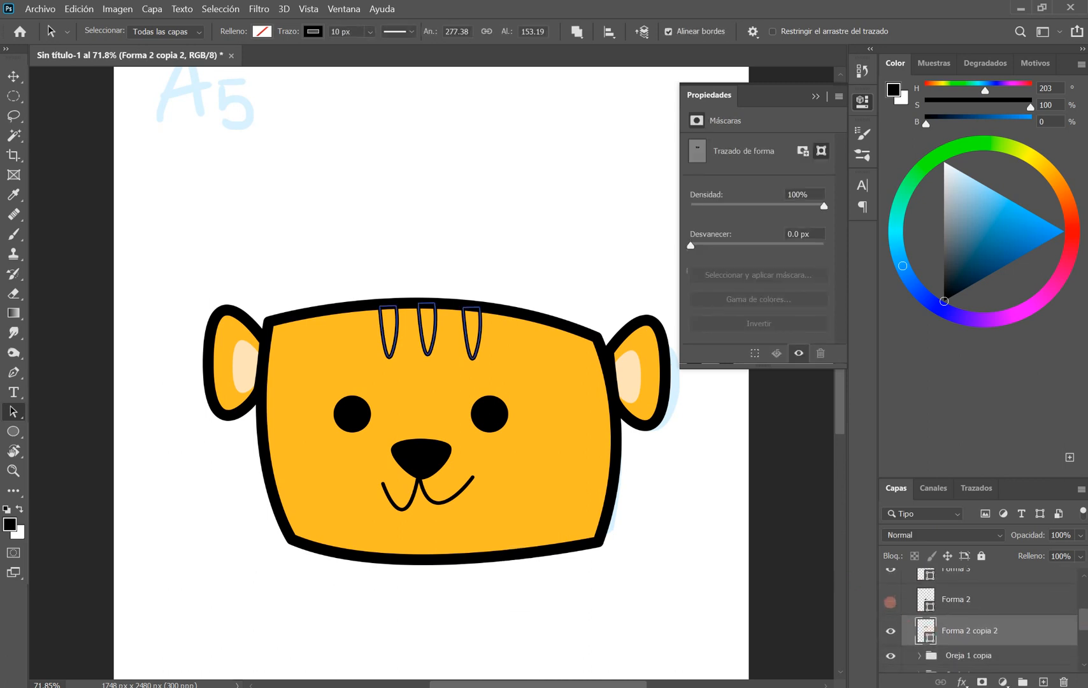
{"action": "left_click", "coordinate": [891, 601]}
{"action": "left_click", "coordinate": [890, 600]}
{"action": "left_click", "coordinate": [891, 630]}
{"action": "left_click", "coordinate": [891, 630]}
{"action": "left_click", "coordinate": [262, 31]}
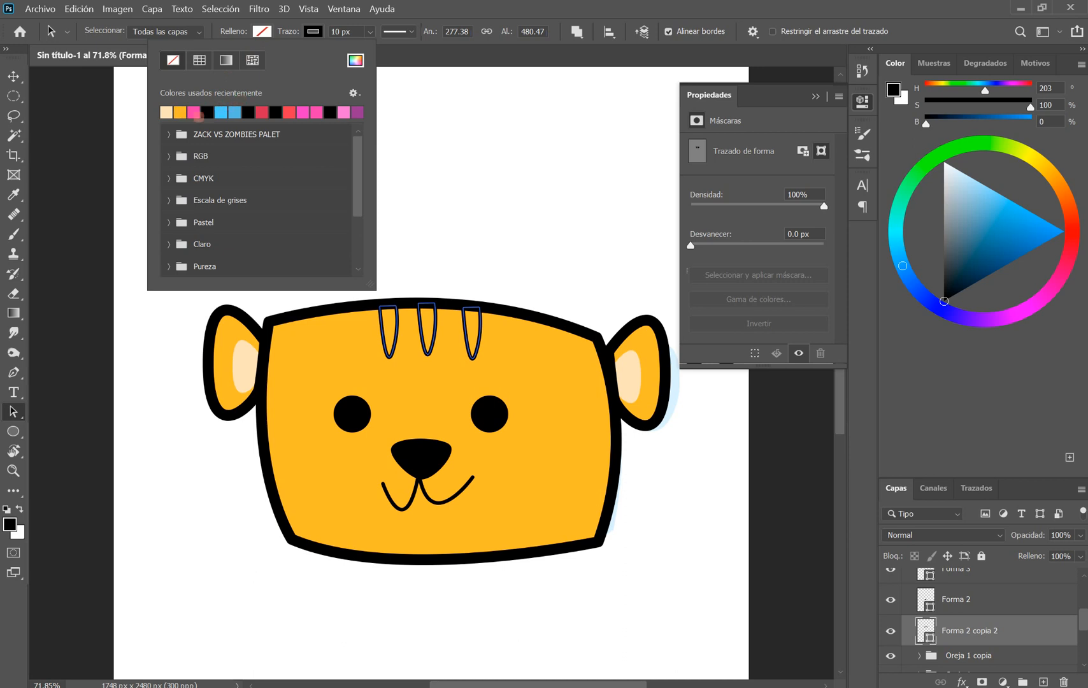
{"action": "left_click", "coordinate": [355, 60]}
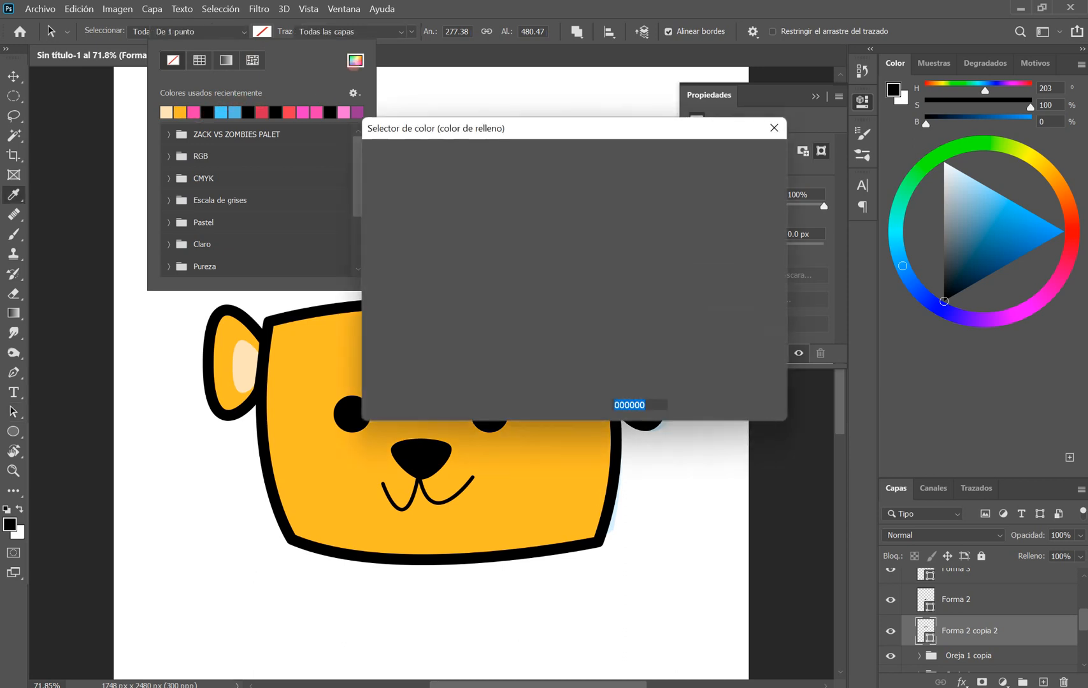
{"action": "left_click", "coordinate": [320, 368]}
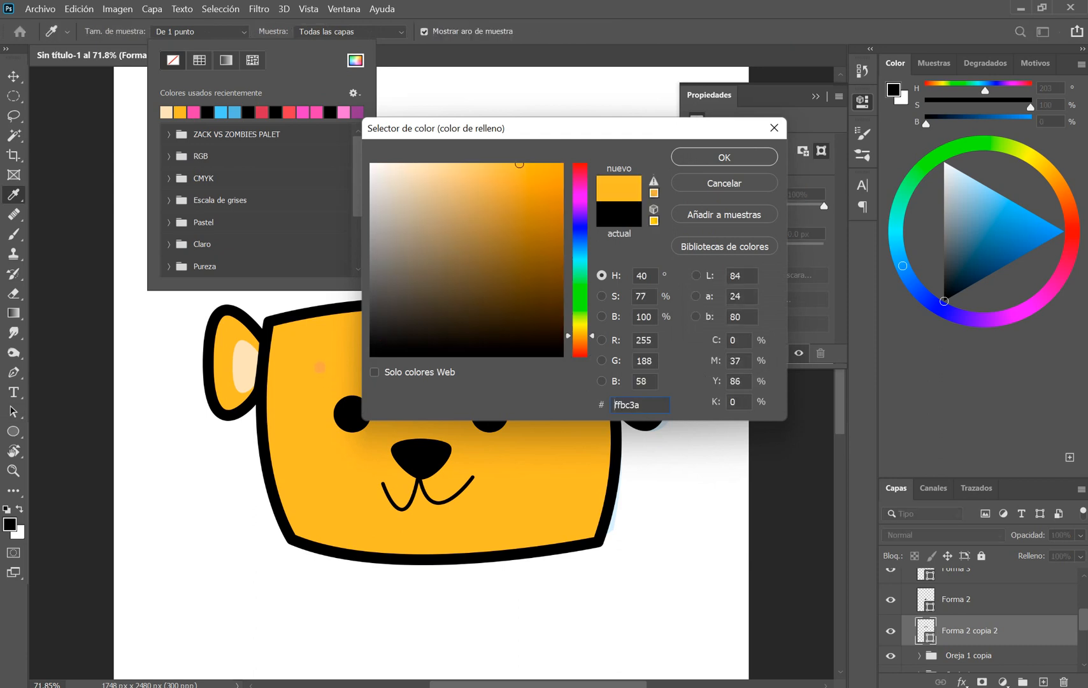
{"action": "left_click", "coordinate": [510, 177]}
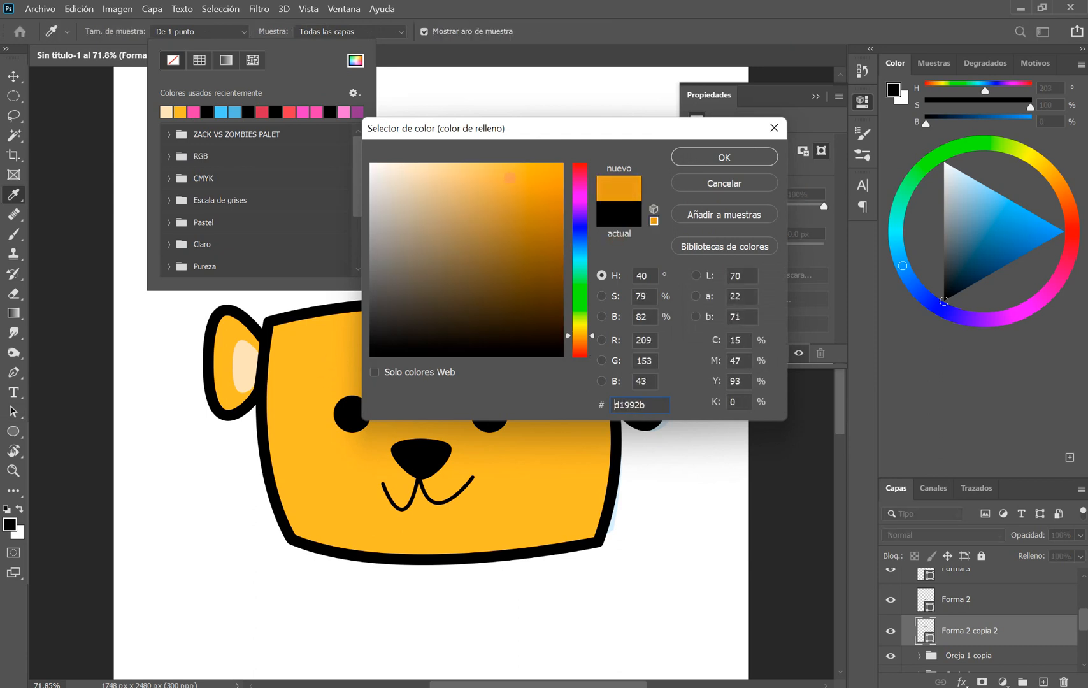
{"action": "left_click_drag", "start_coordinate": [567, 336], "coordinate": [566, 335]}
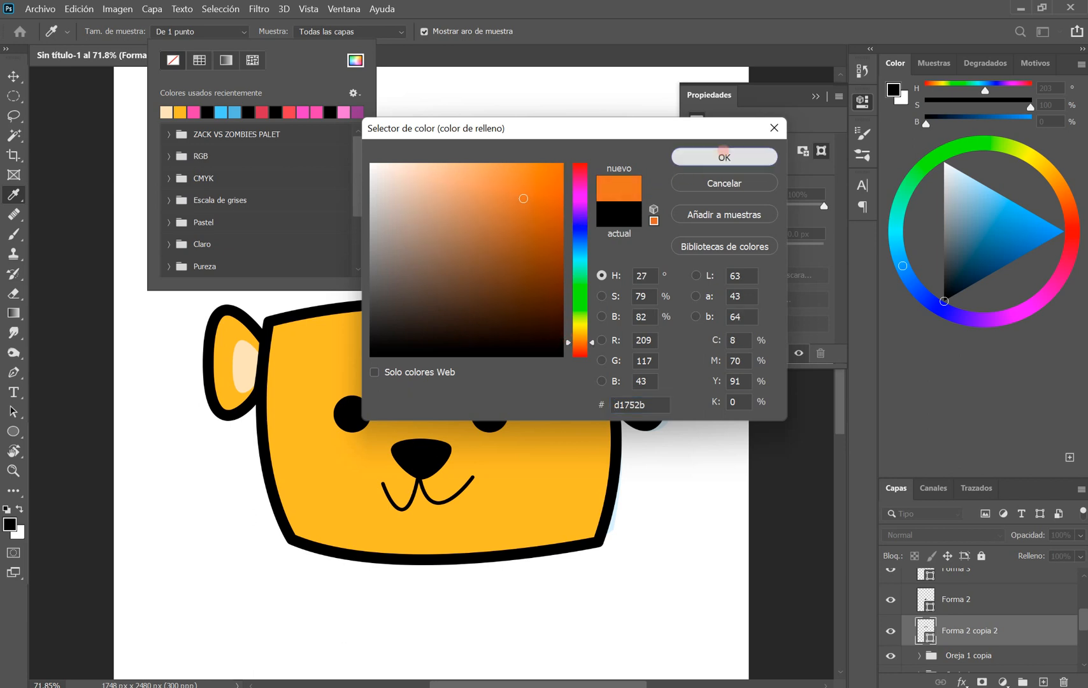
{"action": "left_click", "coordinate": [723, 151]}
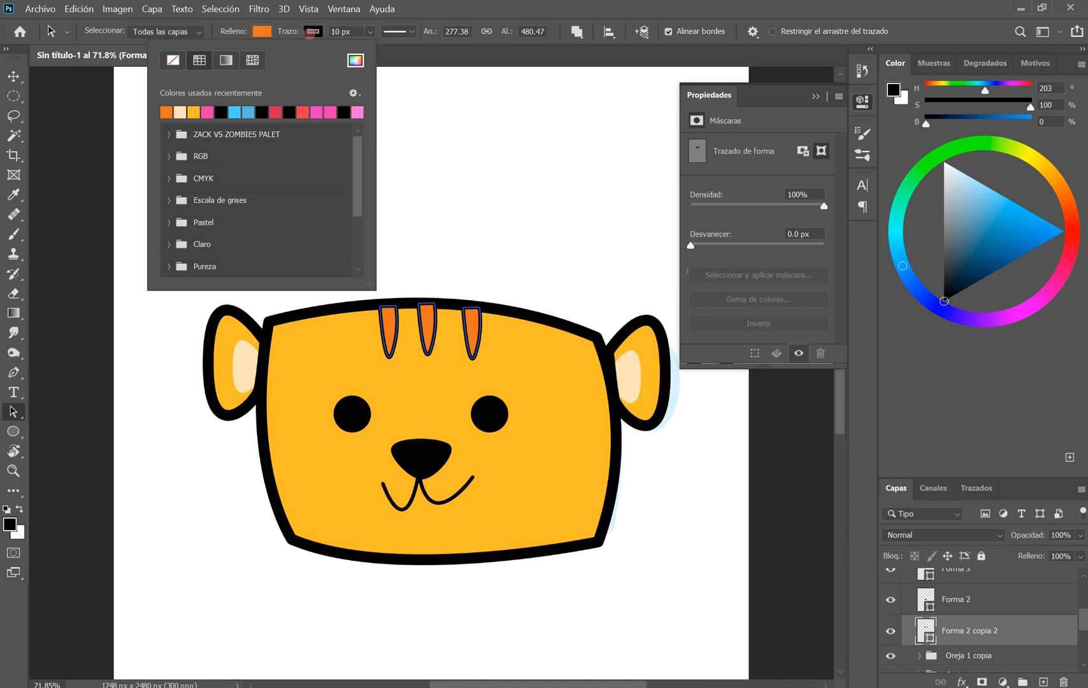
Step: Remove the black stroke from the forehead stripes in Forma 2 copia 2
{"action": "left_click", "coordinate": [311, 32]}
{"action": "left_click", "coordinate": [224, 60]}
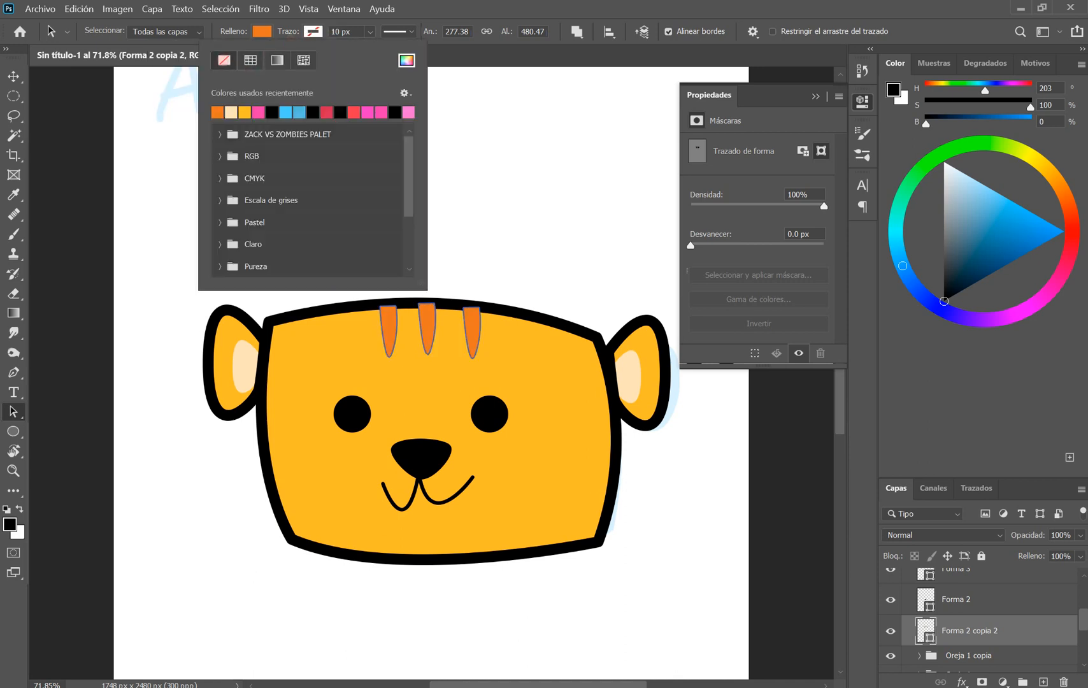
{"action": "left_click", "coordinate": [456, 54]}
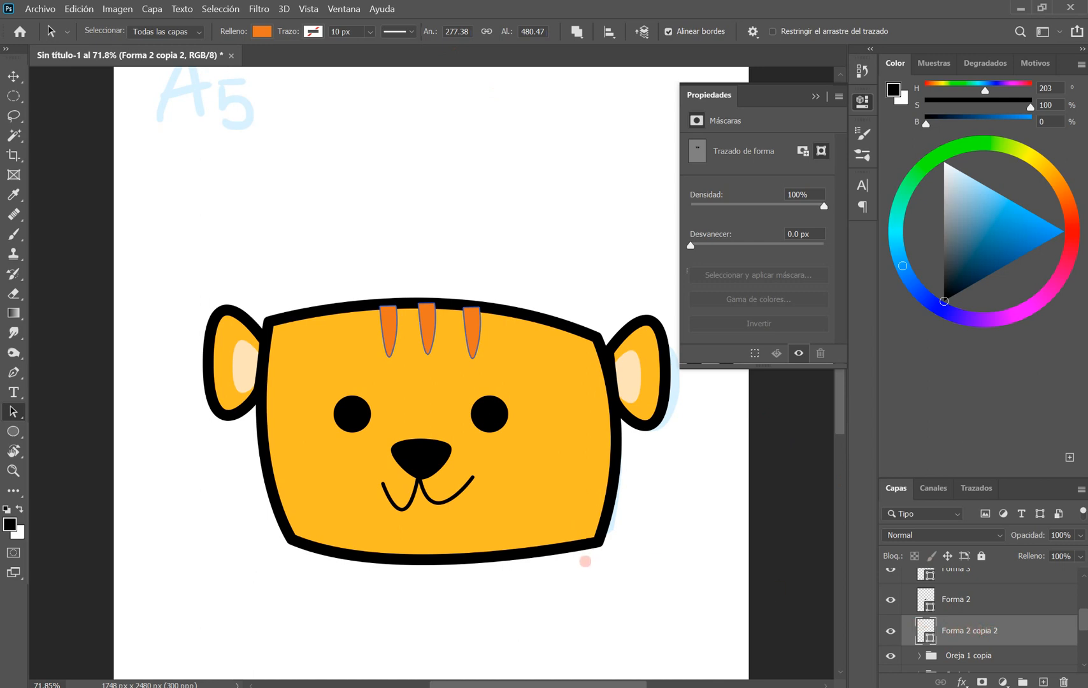
Step: Move the stripes layer Forma 2 copia 2 beneath the head outline Forma 1 copia, and deselect it to check the result
{"action": "scroll", "coordinate": [1082, 617], "scroll_direction": "down", "scroll_amount": 2}
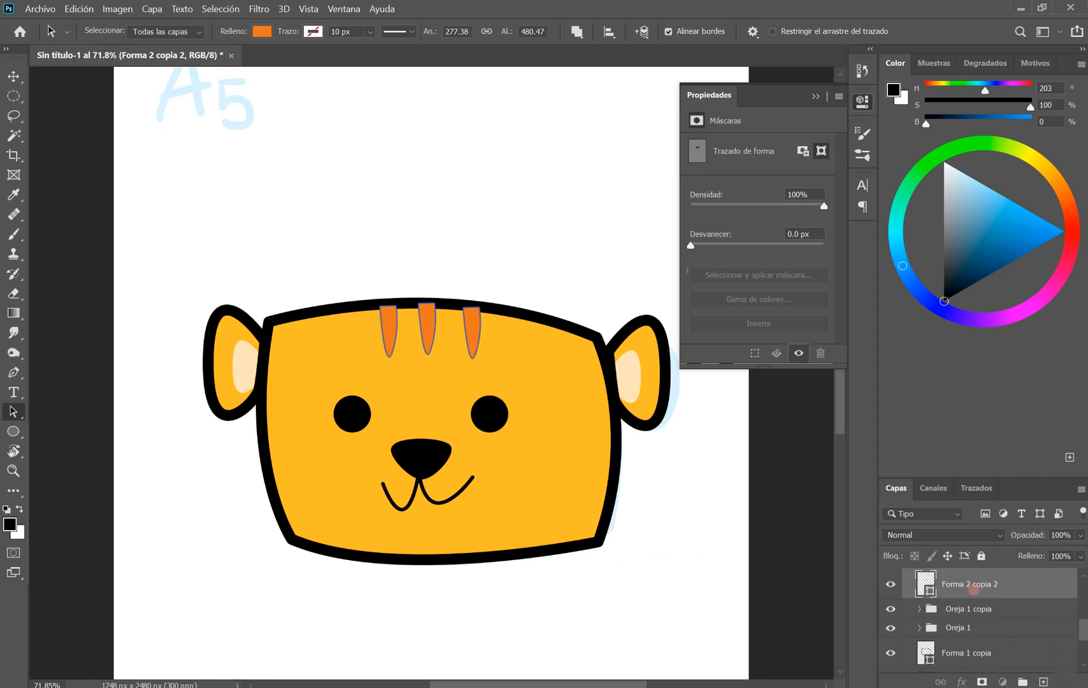
{"action": "left_click_drag", "start_coordinate": [974, 588], "coordinate": [957, 666]}
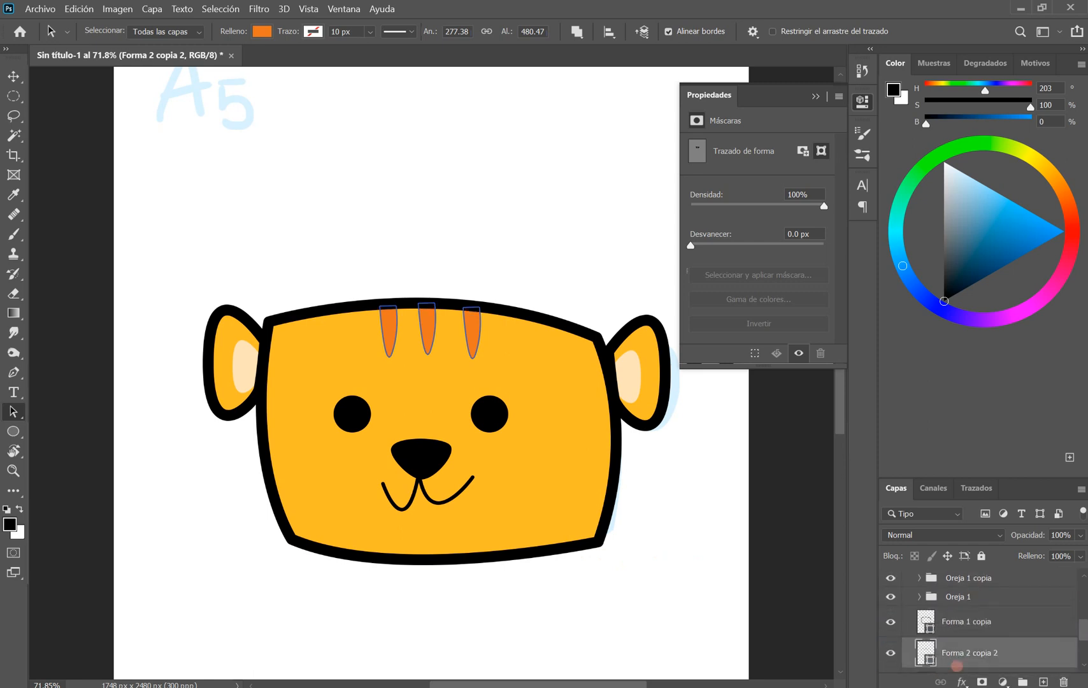
{"action": "left_click", "coordinate": [1014, 593]}
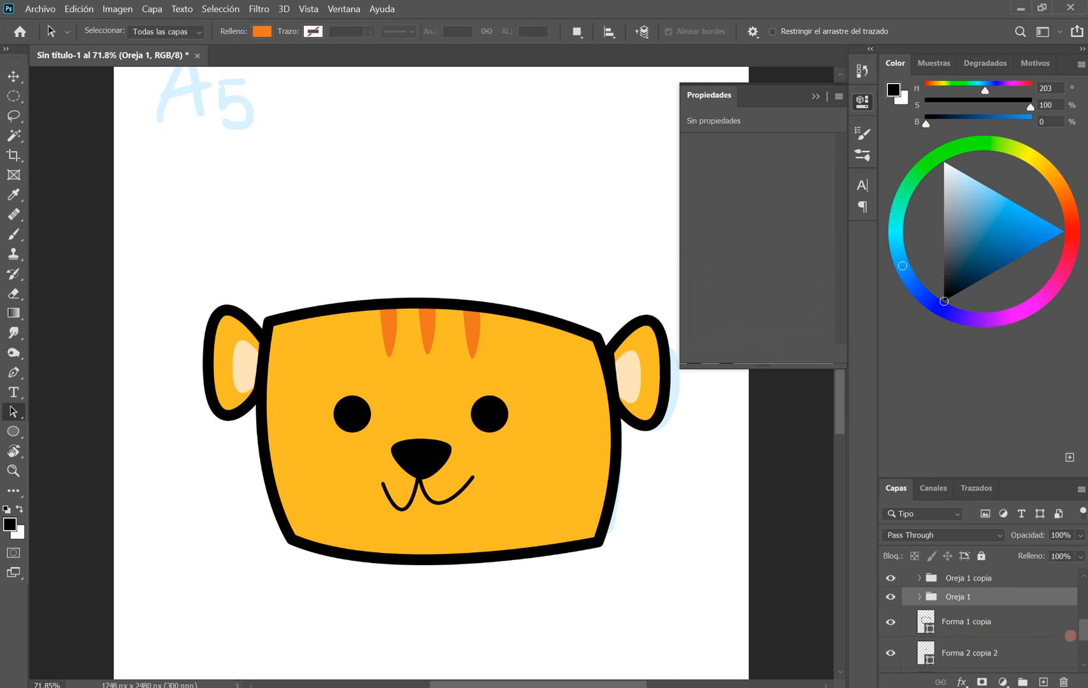
Step: Select the head colour layer Forma 1 and sample the head's orange as the foreground colour
{"action": "left_click_drag", "start_coordinate": [1082, 631], "coordinate": [1057, 642]}
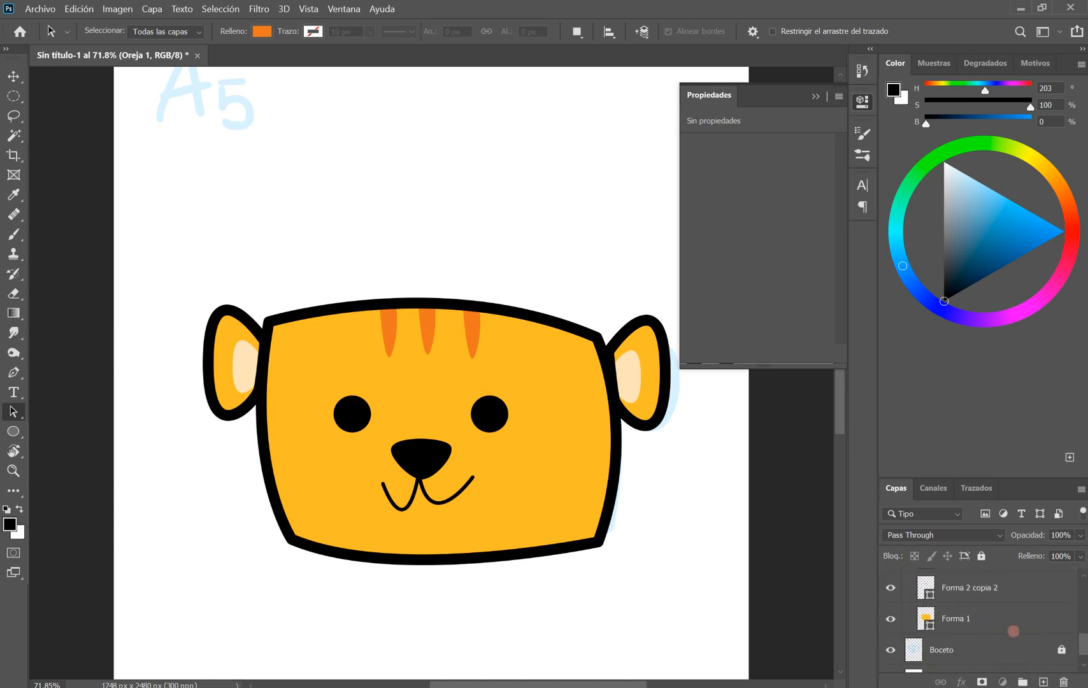
{"action": "left_click", "coordinate": [1015, 631]}
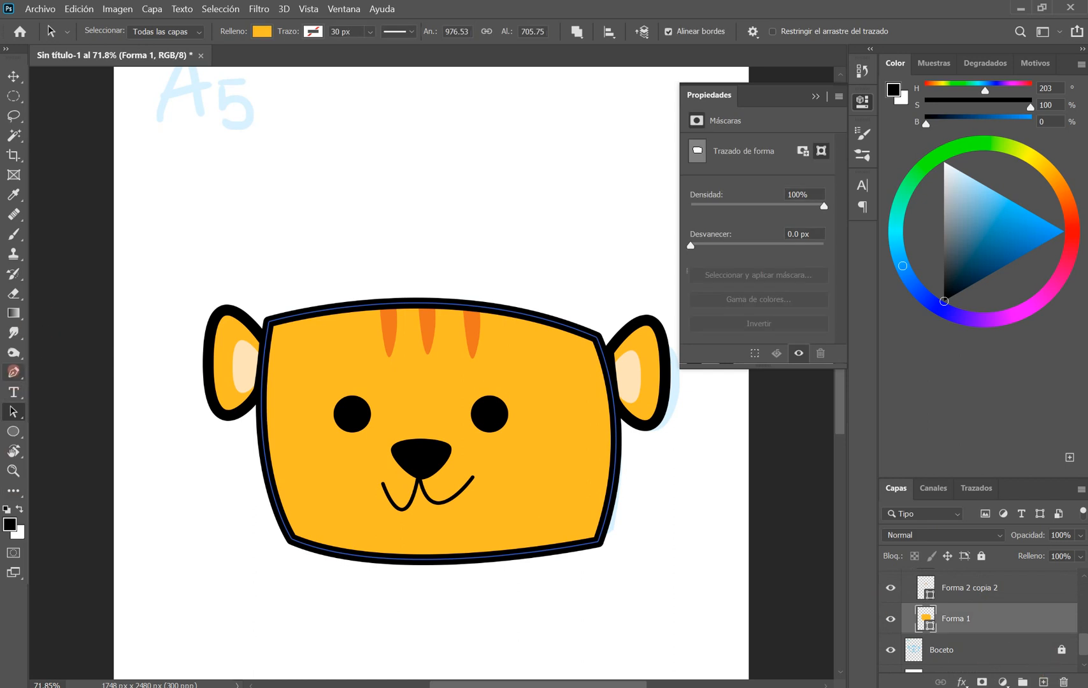
{"action": "left_click", "coordinate": [14, 372]}
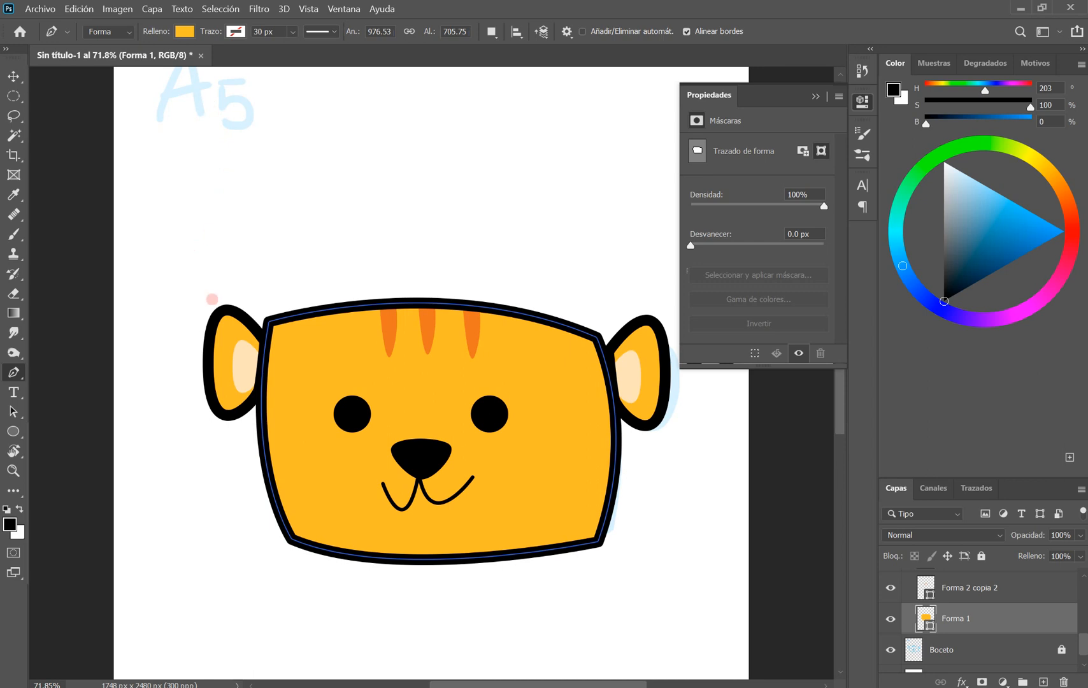
{"action": "left_click", "coordinate": [13, 194]}
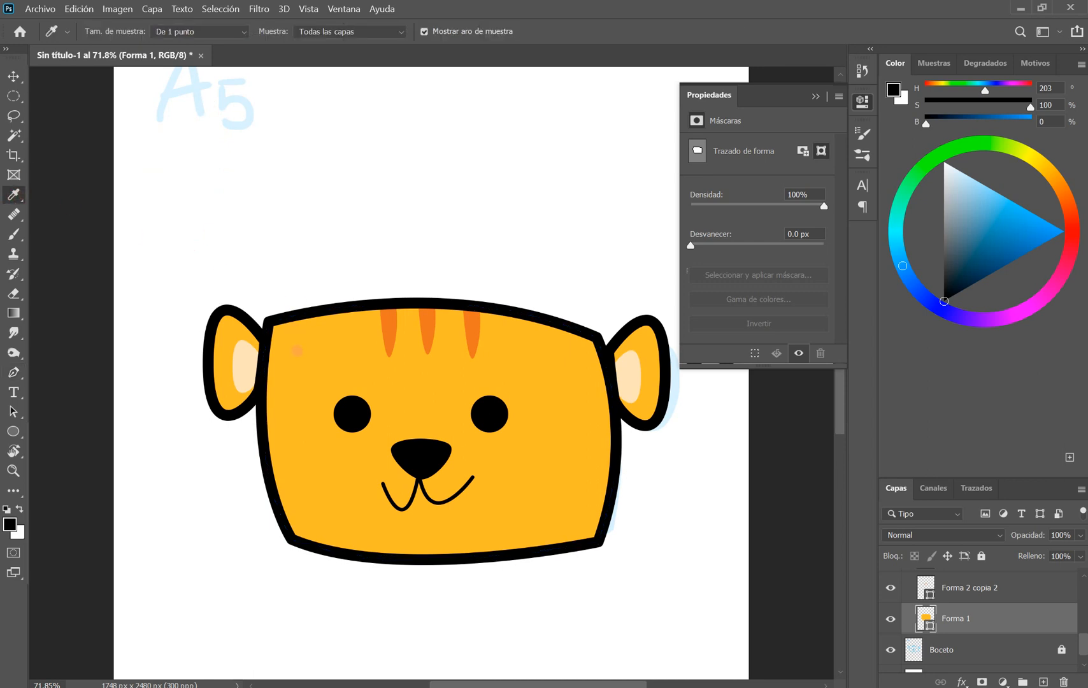
{"action": "left_click", "coordinate": [298, 351]}
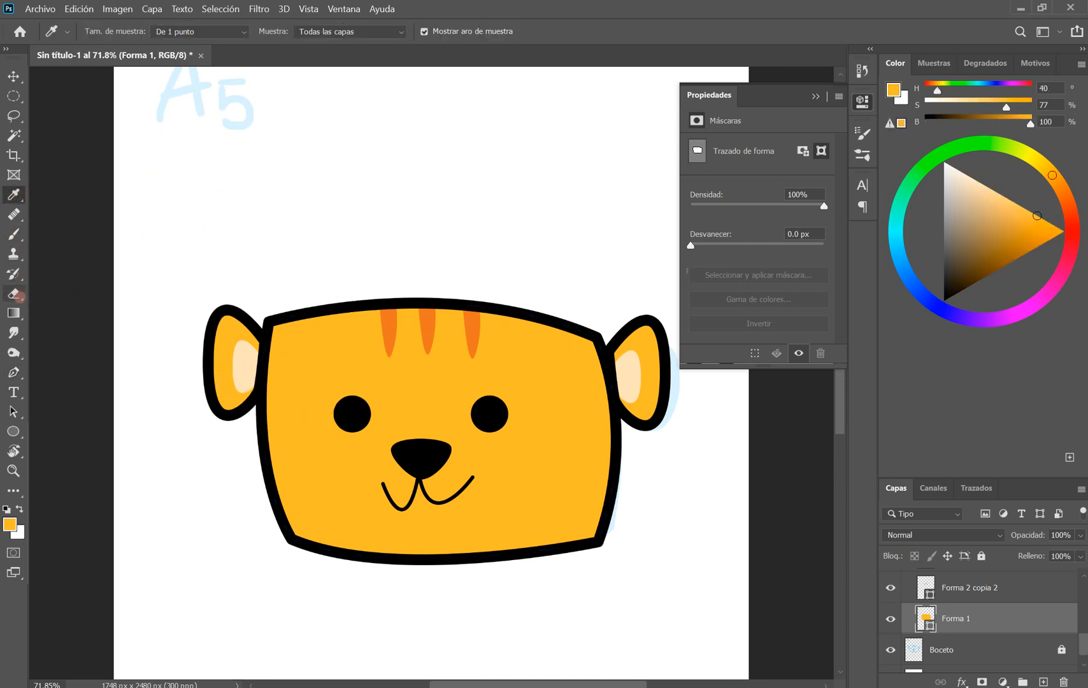
Step: Try a darker orange fill, hex e19e34, on the head shape Forma 1, and undo it
{"action": "left_click", "coordinate": [14, 372]}
{"action": "left_click", "coordinate": [185, 31]}
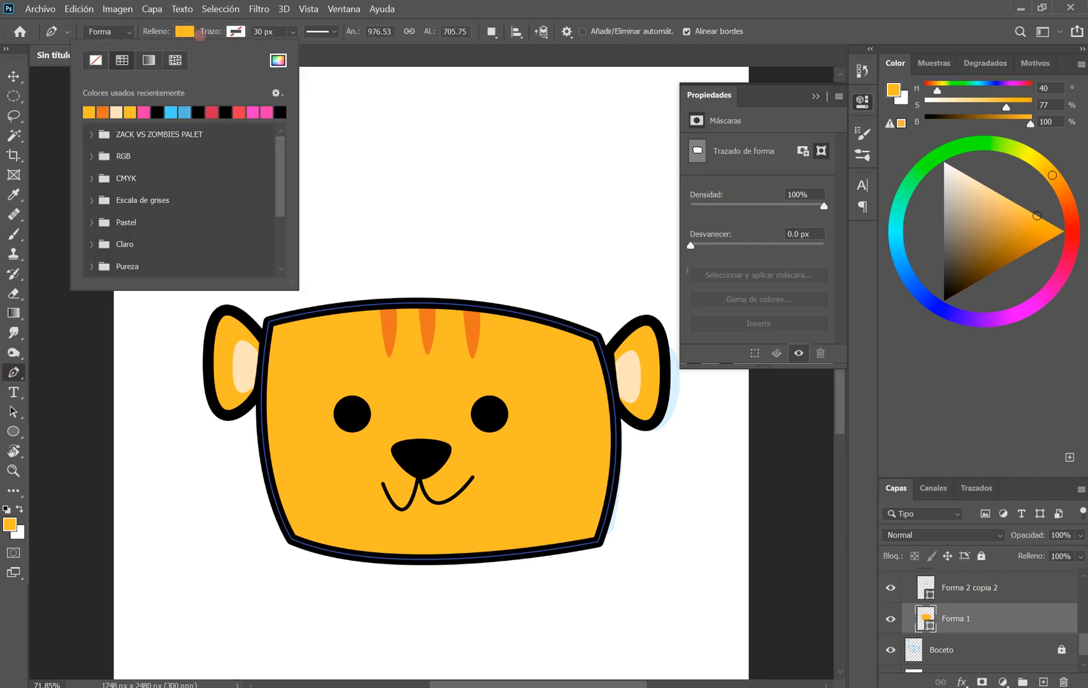
{"action": "left_click", "coordinate": [278, 60]}
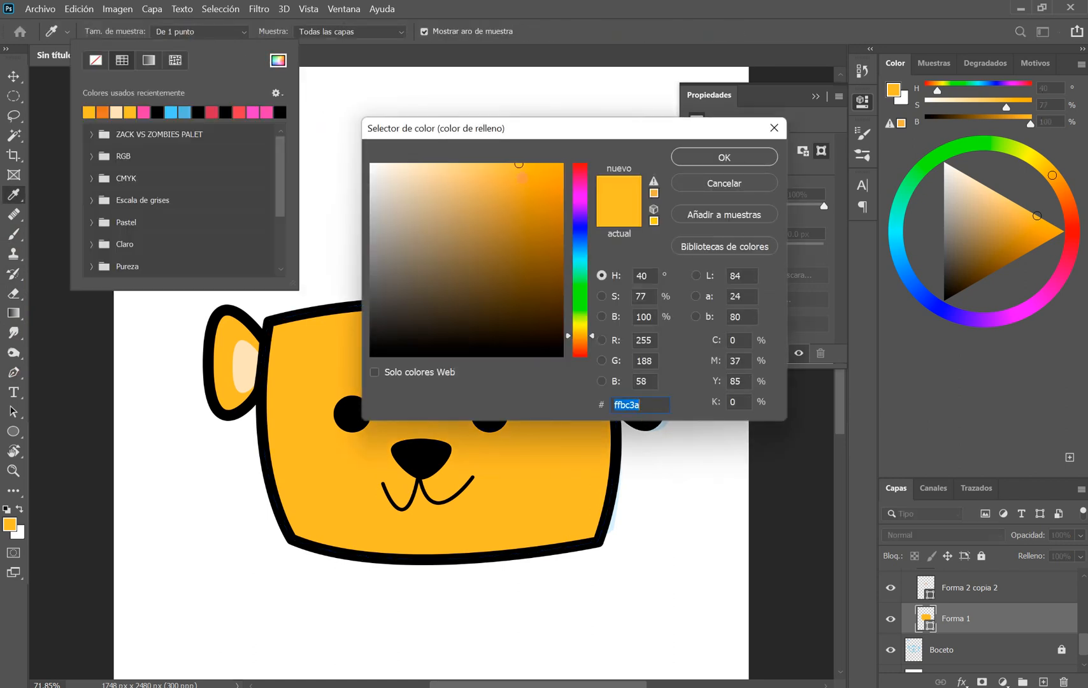
{"action": "type", "text": "edae34"}
{"action": "double_click", "coordinate": [614, 405]}
{"action": "type", "text": "eda534"}
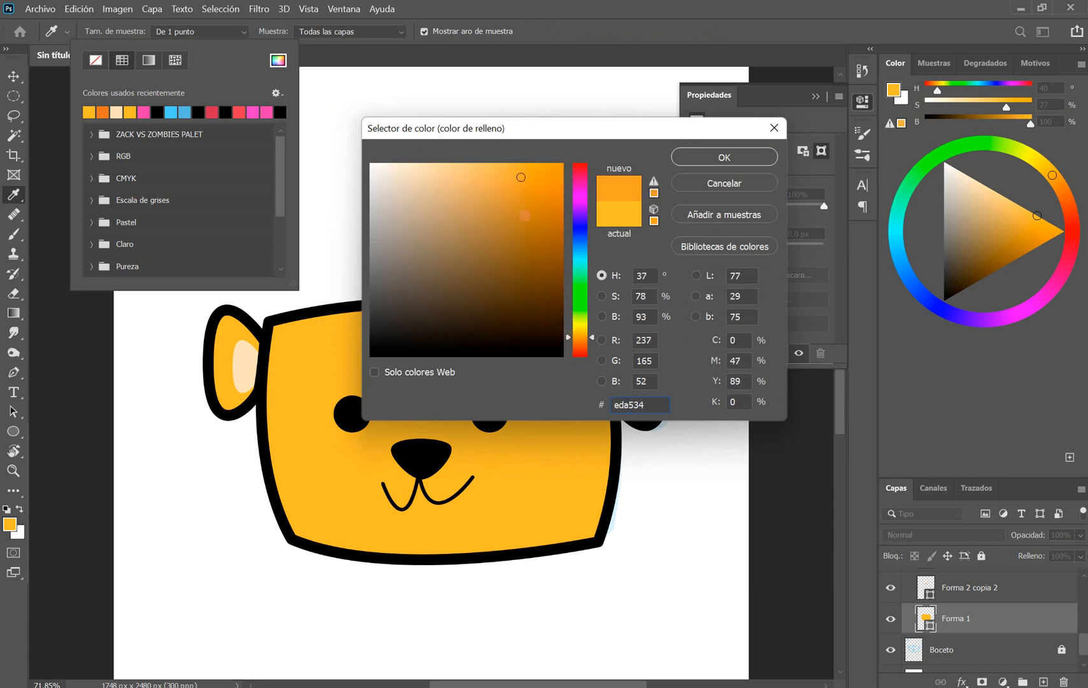
{"action": "left_click", "coordinate": [519, 186]}
{"action": "left_click", "coordinate": [718, 154]}
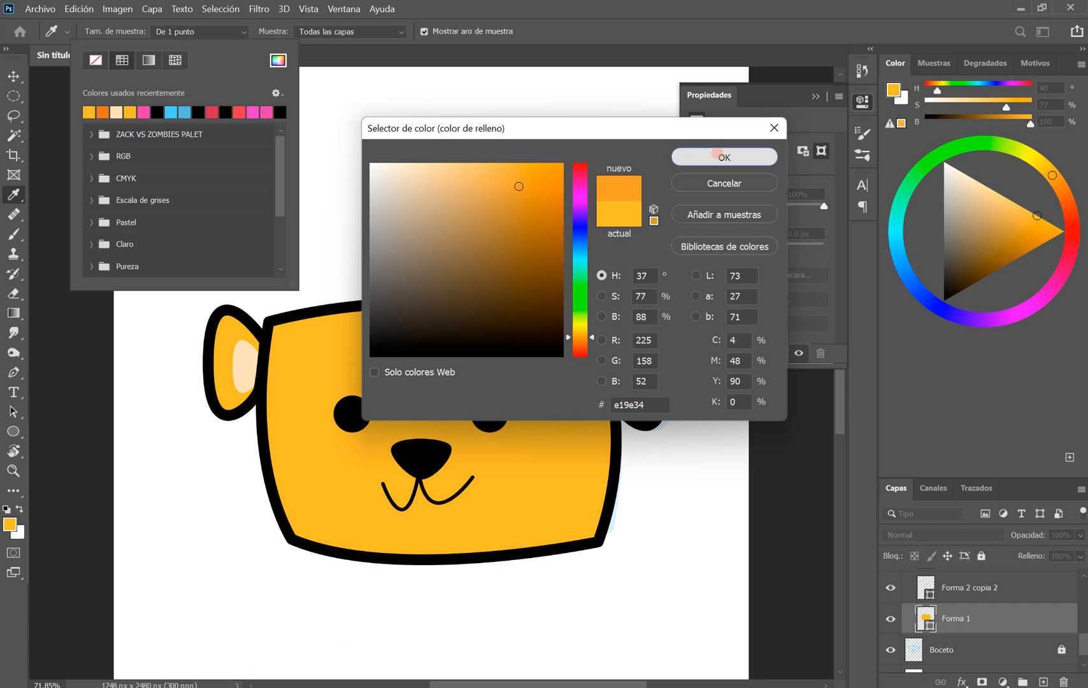
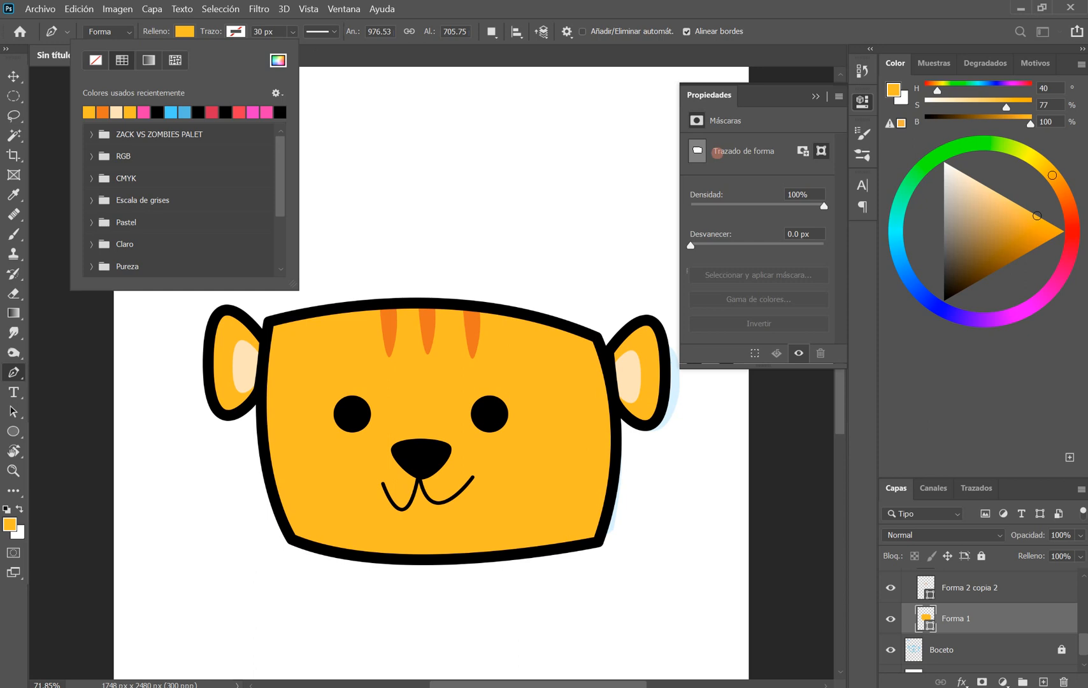
{"action": "left_click", "coordinate": [322, 54]}
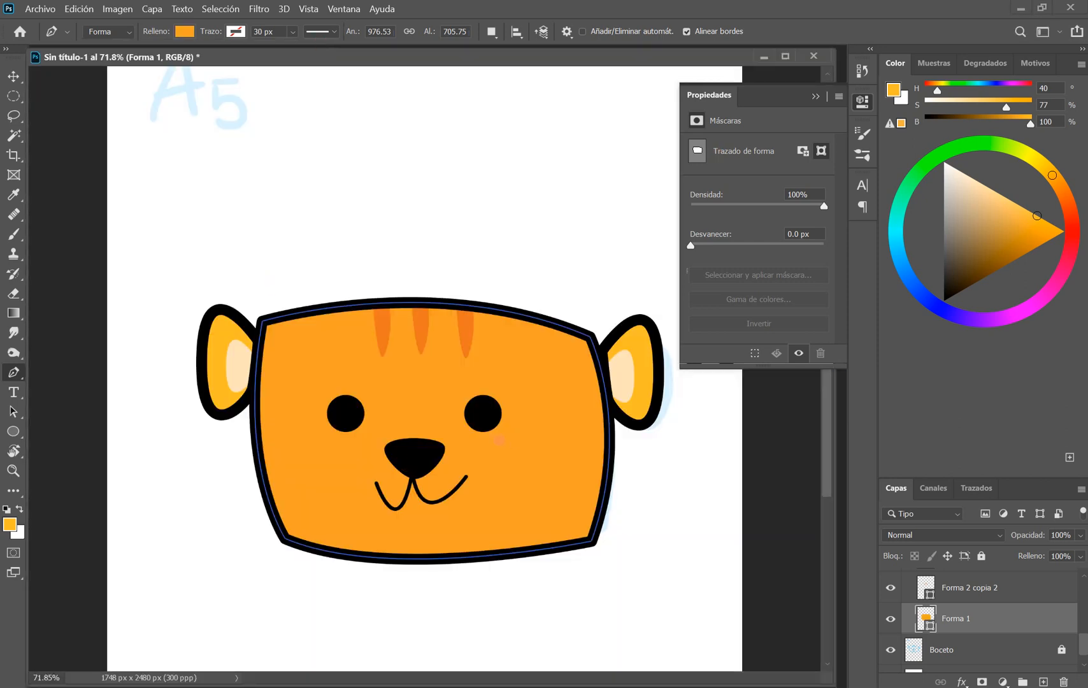
{"action": "key", "text": "ctrl+z"}
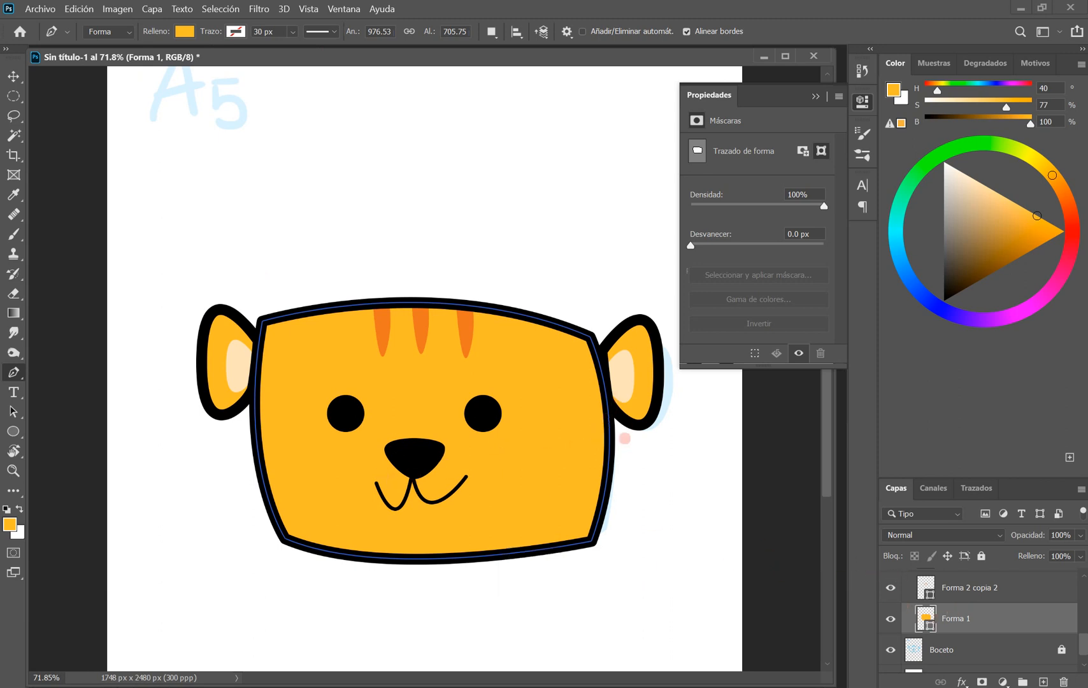
Step: Draw a closed shadow shape with the Pen tool over the head's lower-right corner, curving its inner edge and extending it past the outline
{"action": "left_click", "coordinate": [625, 437]}
{"action": "left_click_drag", "start_coordinate": [339, 573], "coordinate": [157, 599]}
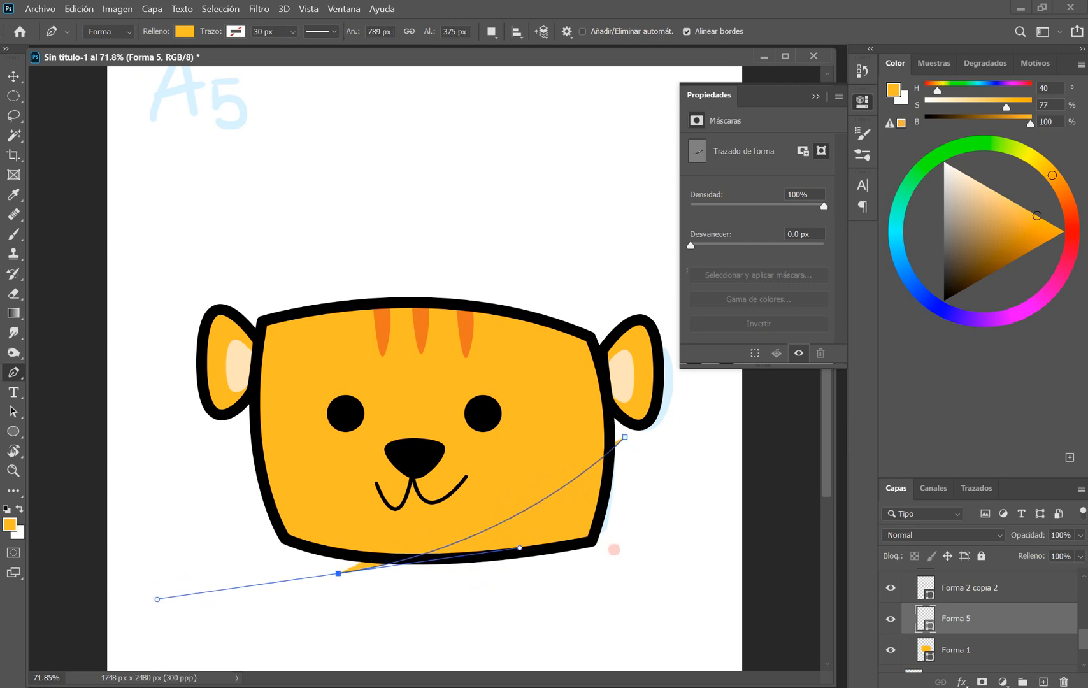
{"action": "left_click", "coordinate": [616, 552]}
{"action": "left_click", "coordinate": [625, 438]}
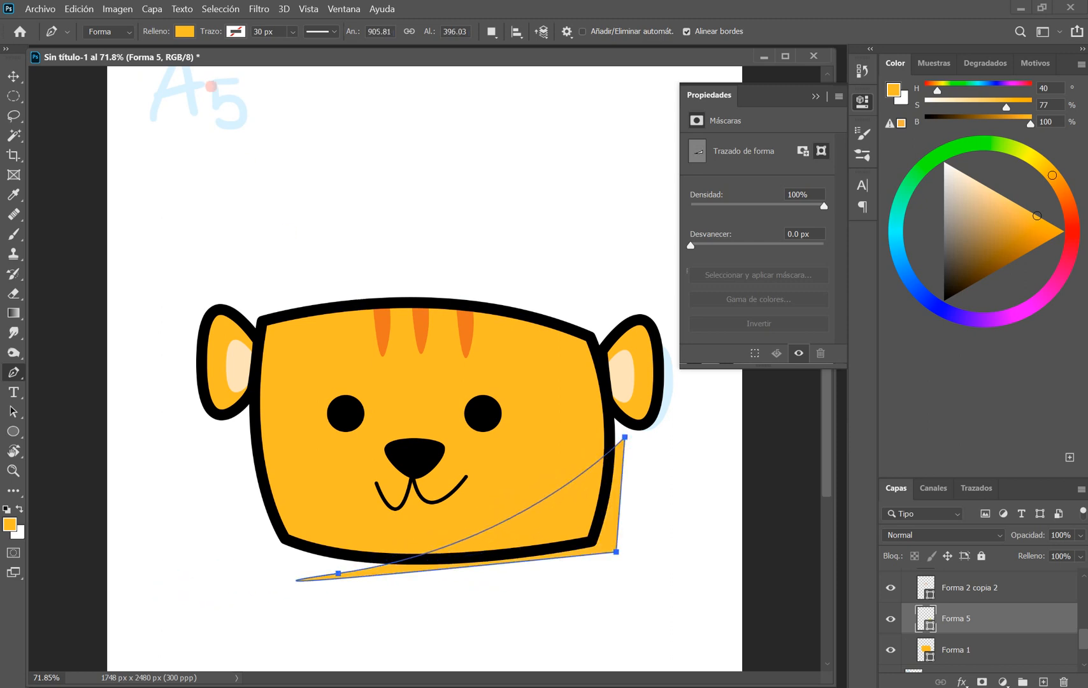
Step: Fill the new shadow shape Forma 5 with a solid orange slightly darker than the head
{"action": "left_click", "coordinate": [184, 31]}
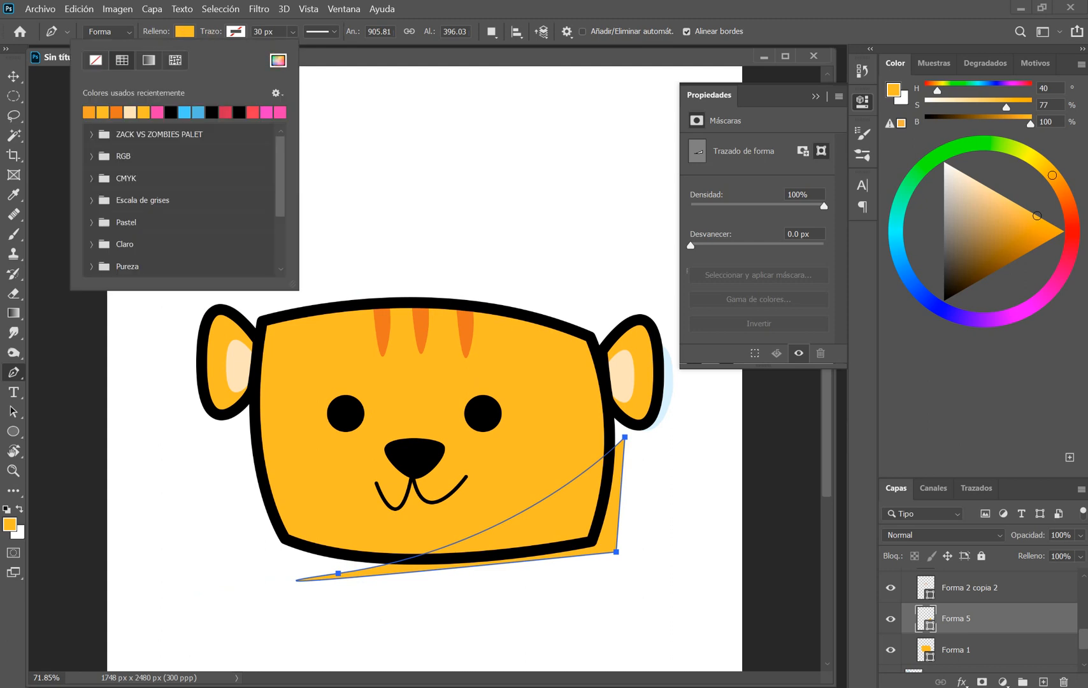
{"action": "left_click", "coordinate": [277, 60]}
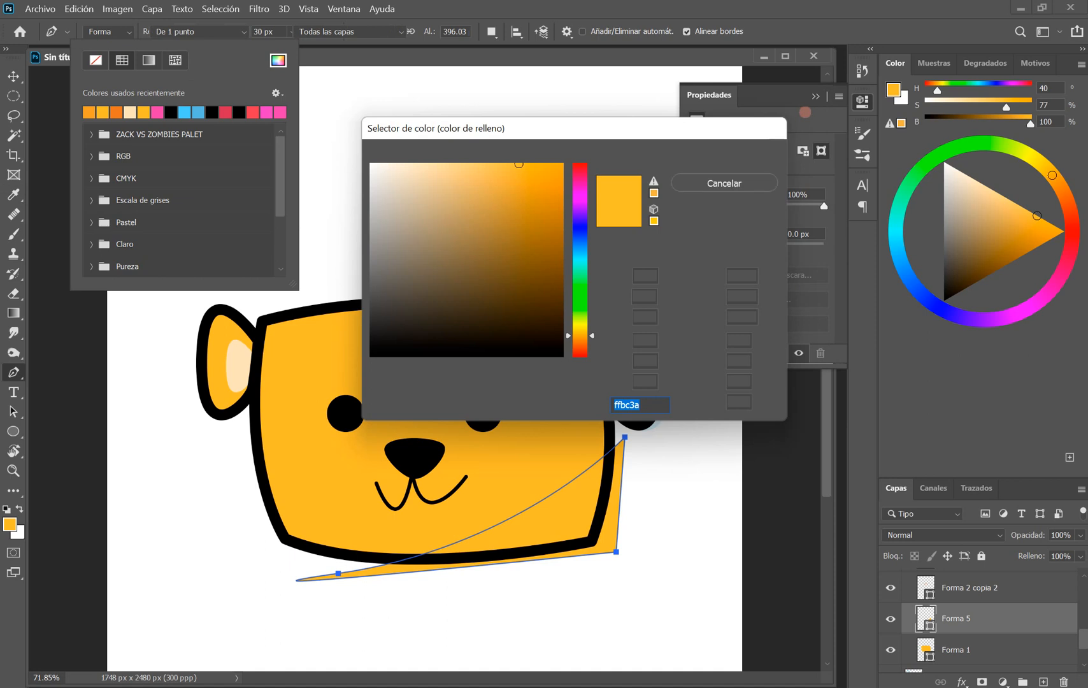
{"action": "key", "text": "Return"}
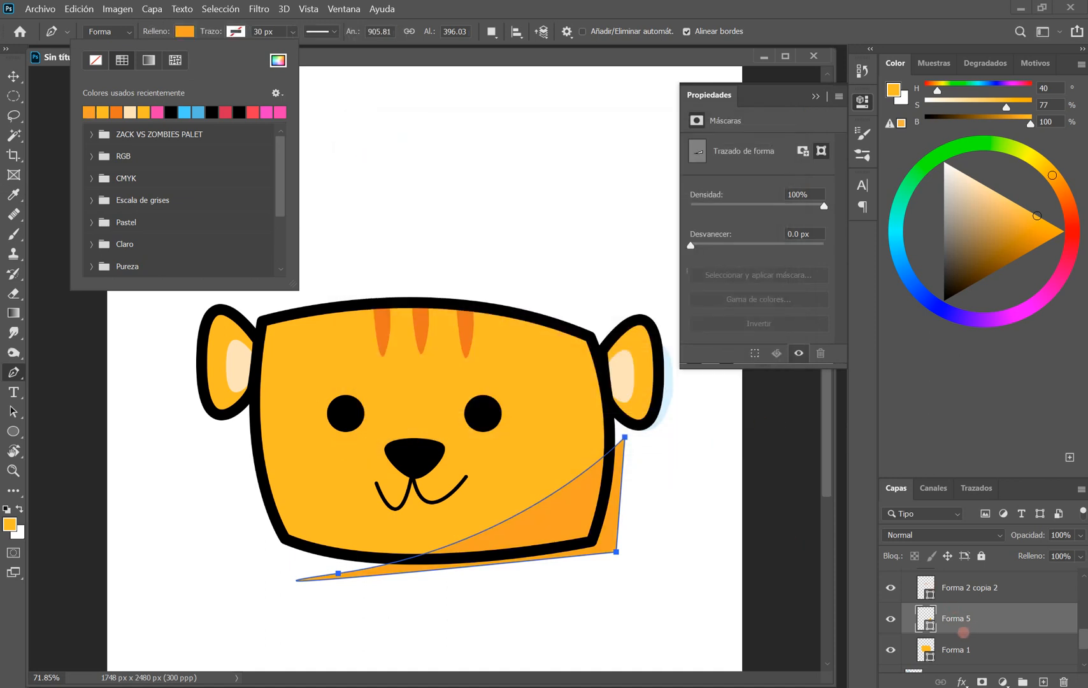
Step: Clip the shadow layer Forma 5 to the head colour layer Forma 1, and deselect it to check the result
{"action": "left_click", "coordinate": [959, 634], "text": "alt"}
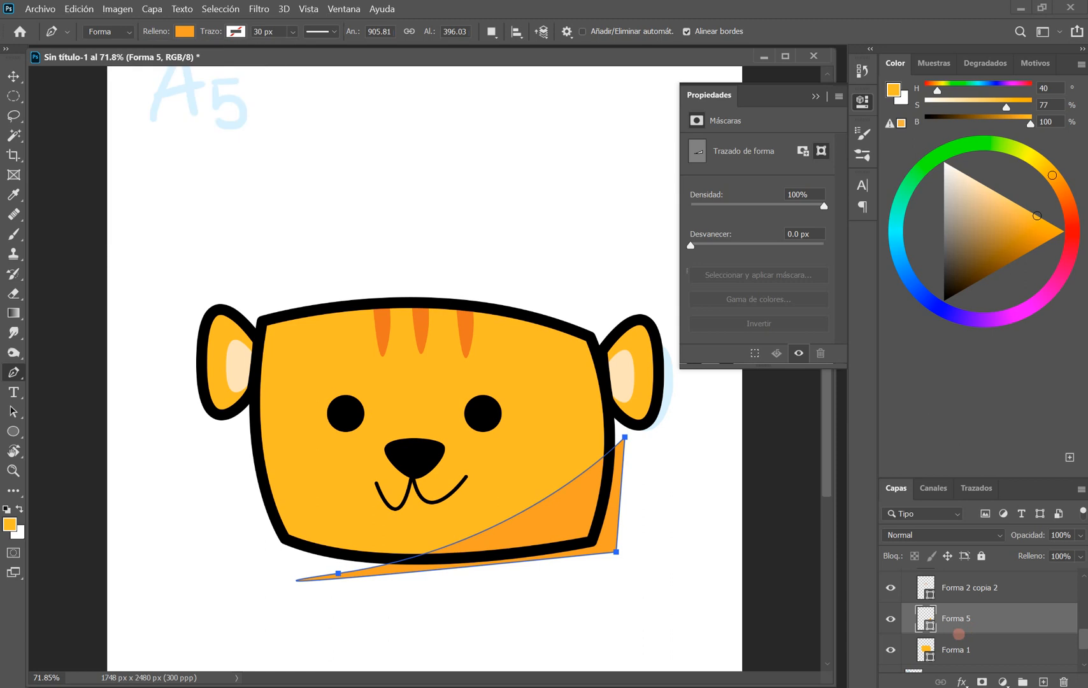
{"action": "left_click", "coordinate": [962, 634], "text": "alt"}
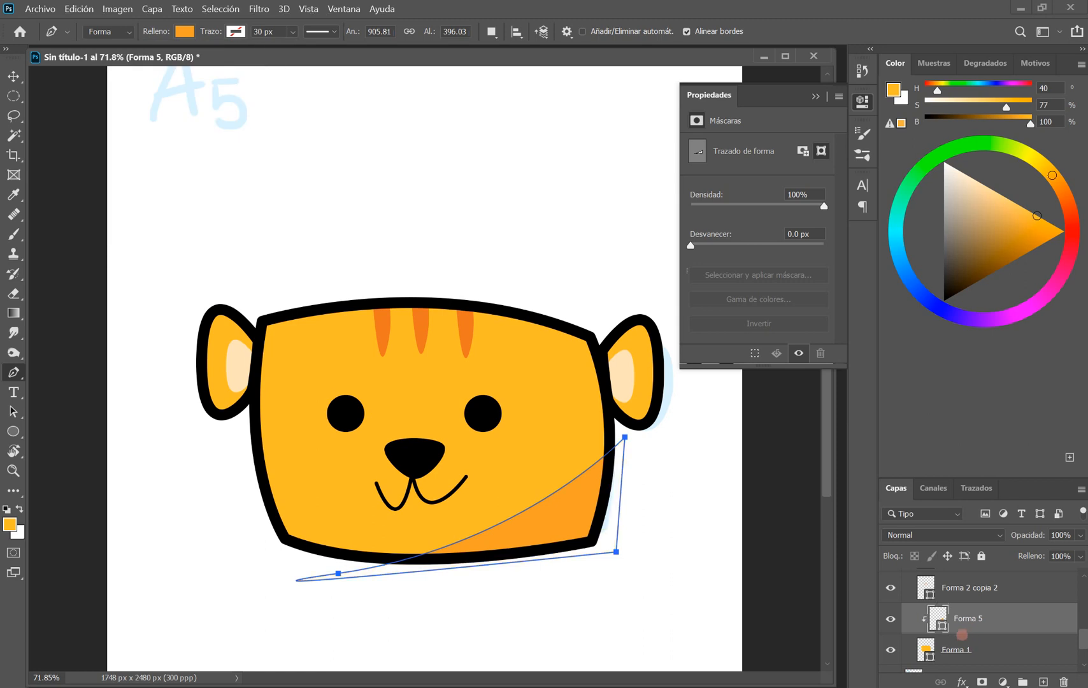
{"action": "left_click", "coordinate": [1037, 589]}
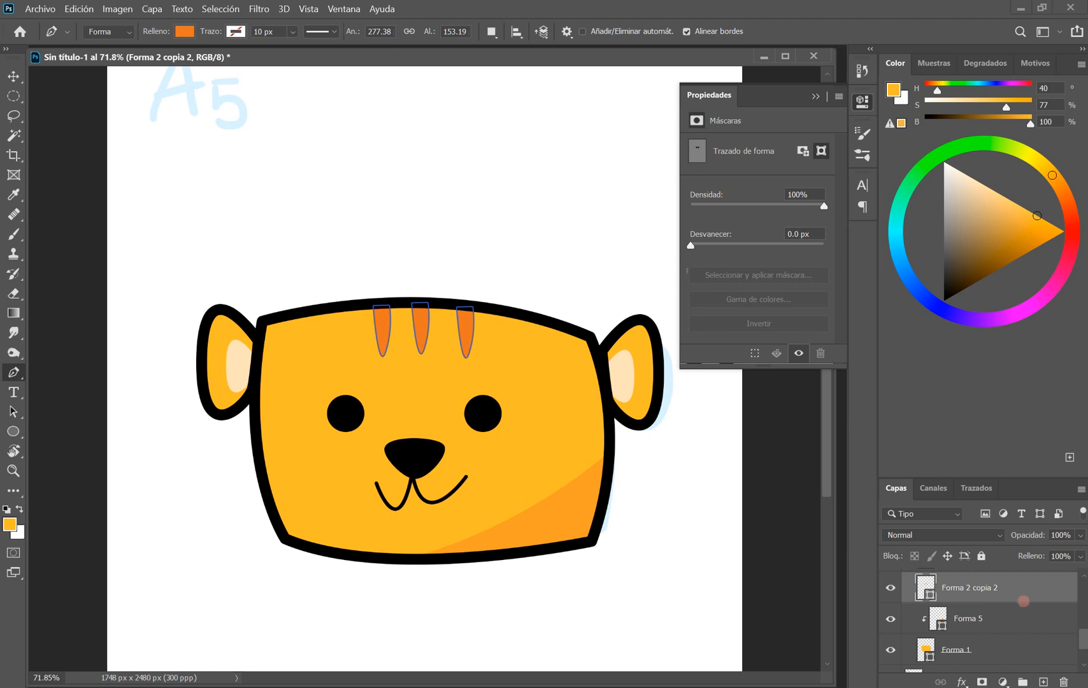
Step: Change the fill of shadow layer Forma 5 to the preset gradient running from the foreground orange to transparent
{"action": "left_click", "coordinate": [1002, 615]}
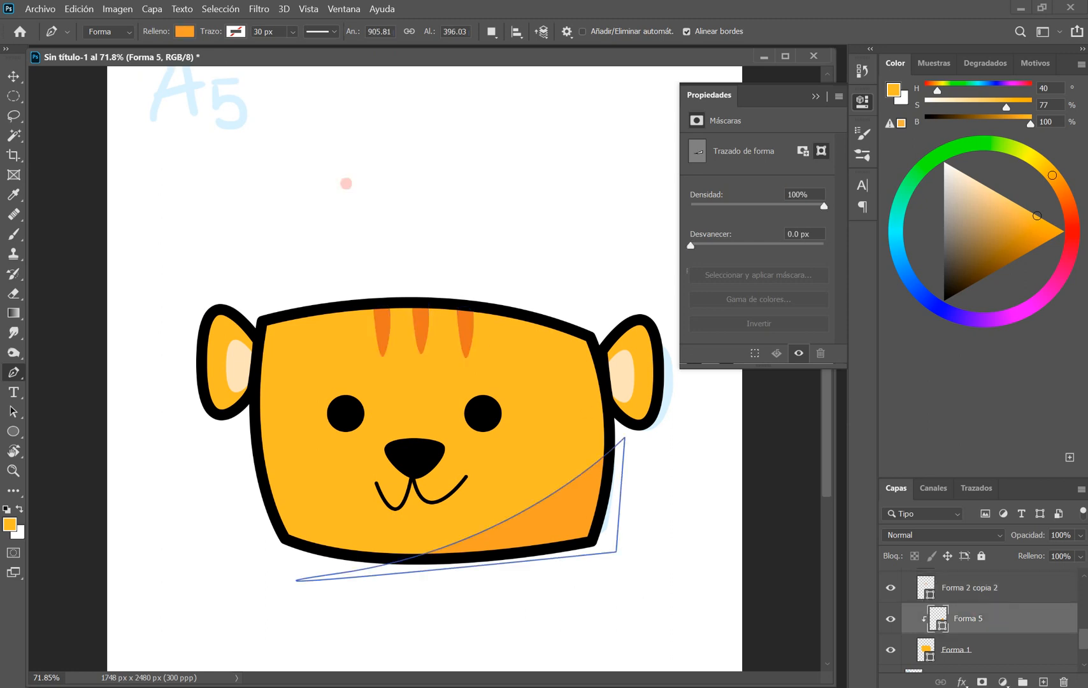
{"action": "left_click", "coordinate": [177, 30]}
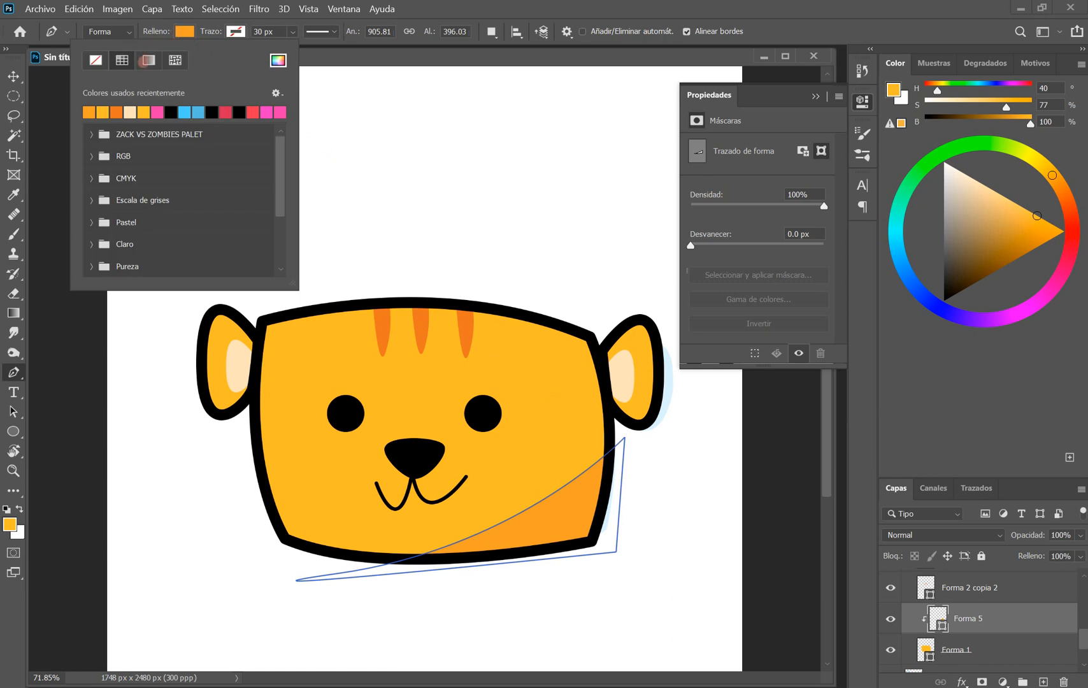
{"action": "left_click", "coordinate": [145, 60]}
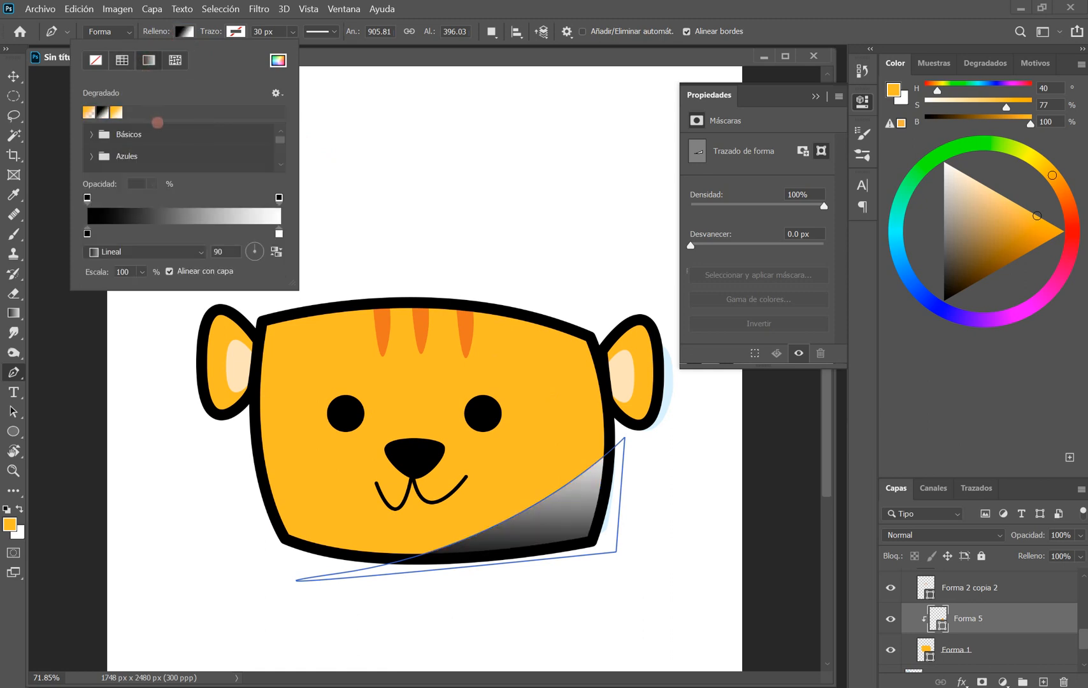
{"action": "left_click", "coordinate": [89, 112]}
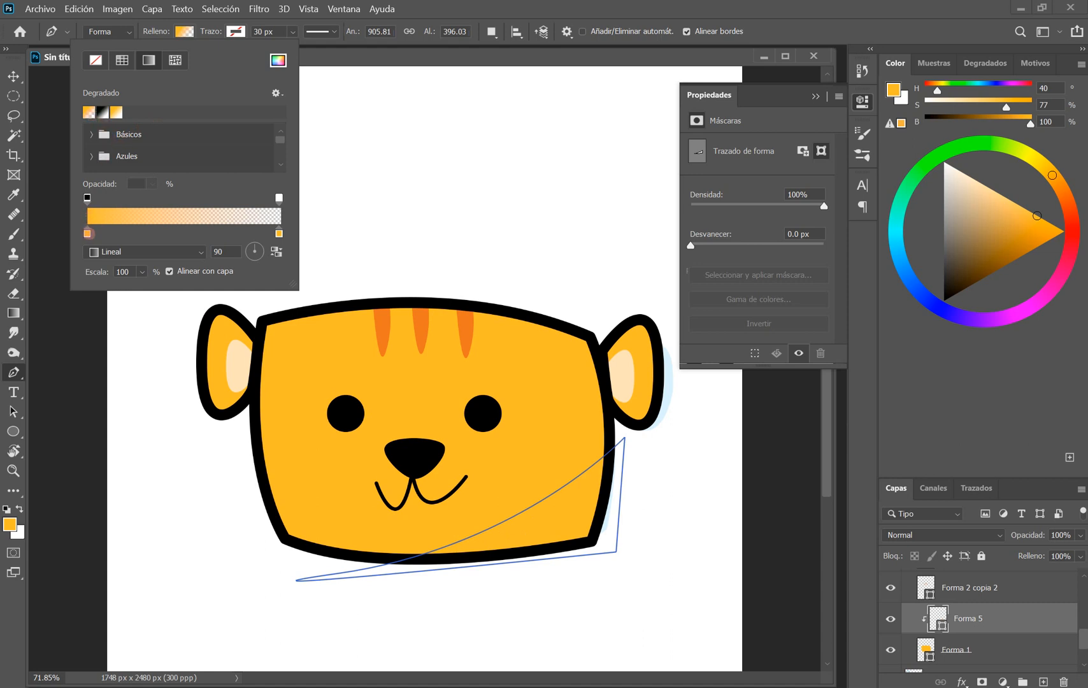
Step: Set the opaque starting colour stop of the shadow's gradient to dark reddish orange, hex a93e0f
{"action": "double_click", "coordinate": [87, 233]}
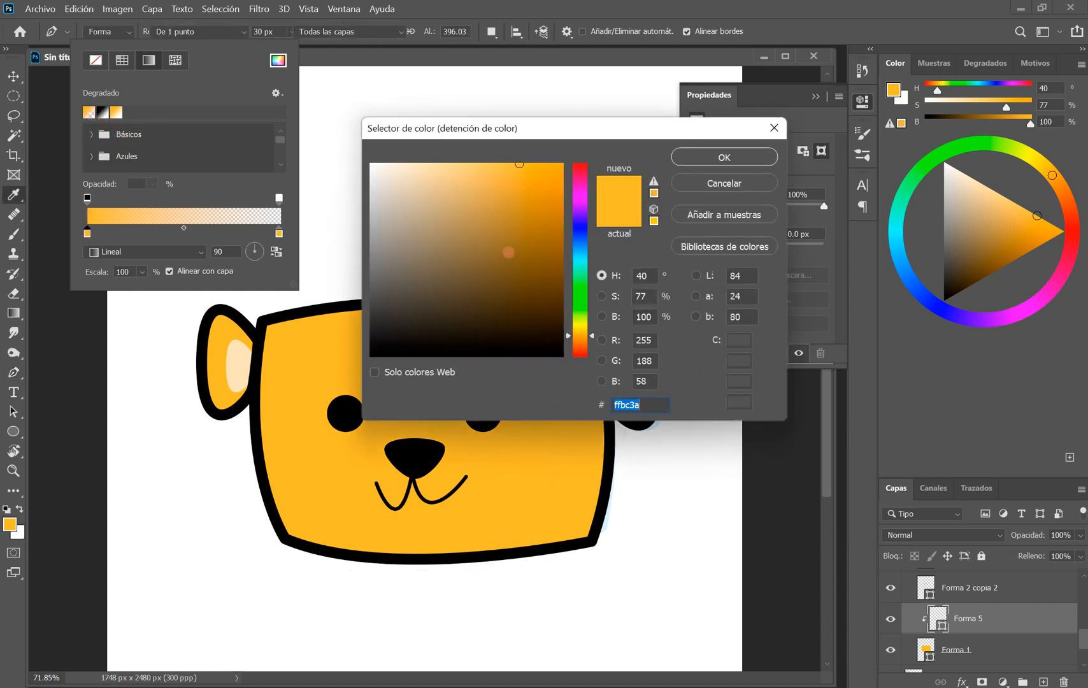
{"action": "left_click", "coordinate": [509, 250]}
{"action": "left_click_drag", "start_coordinate": [509, 249], "coordinate": [547, 229]}
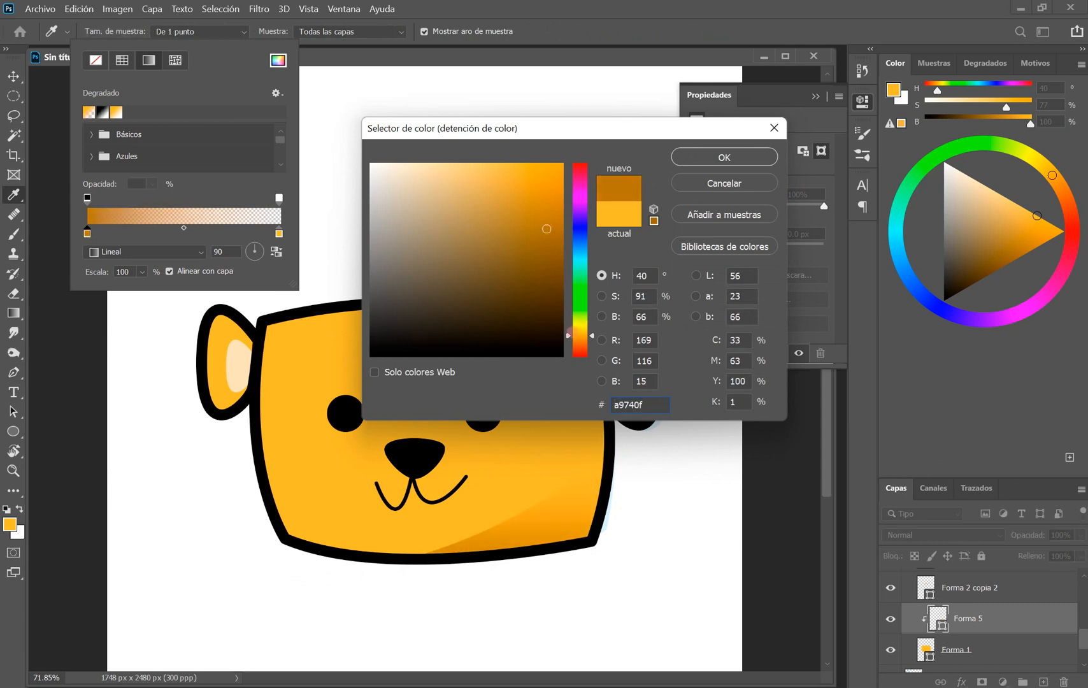
{"action": "left_click_drag", "start_coordinate": [568, 336], "coordinate": [568, 348]}
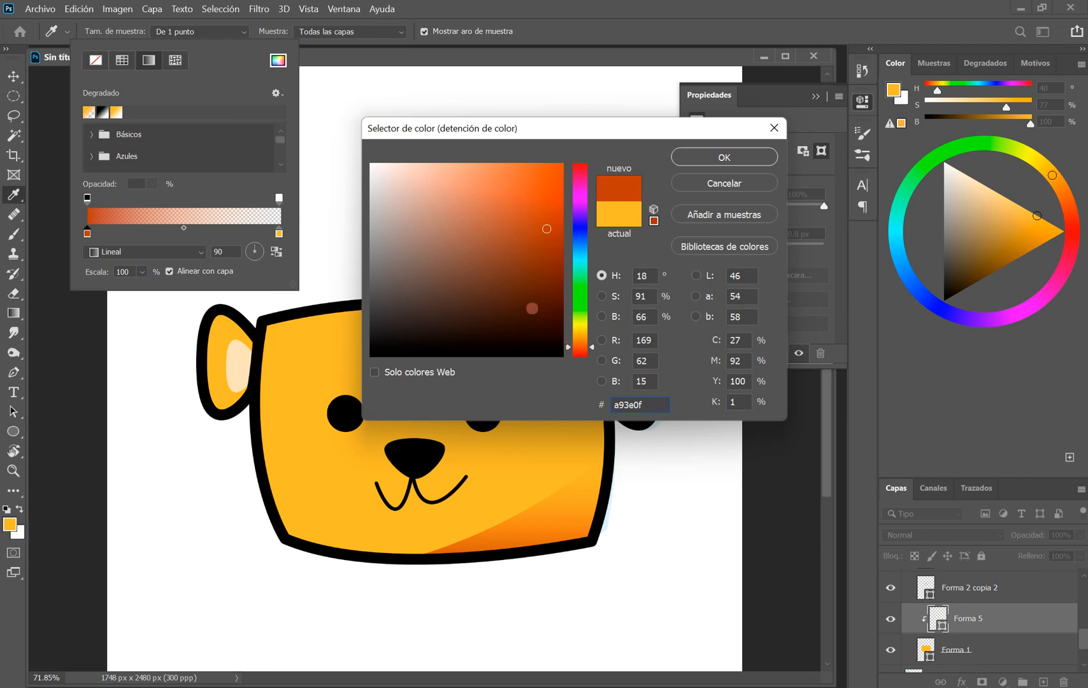
{"action": "key", "text": "p"}
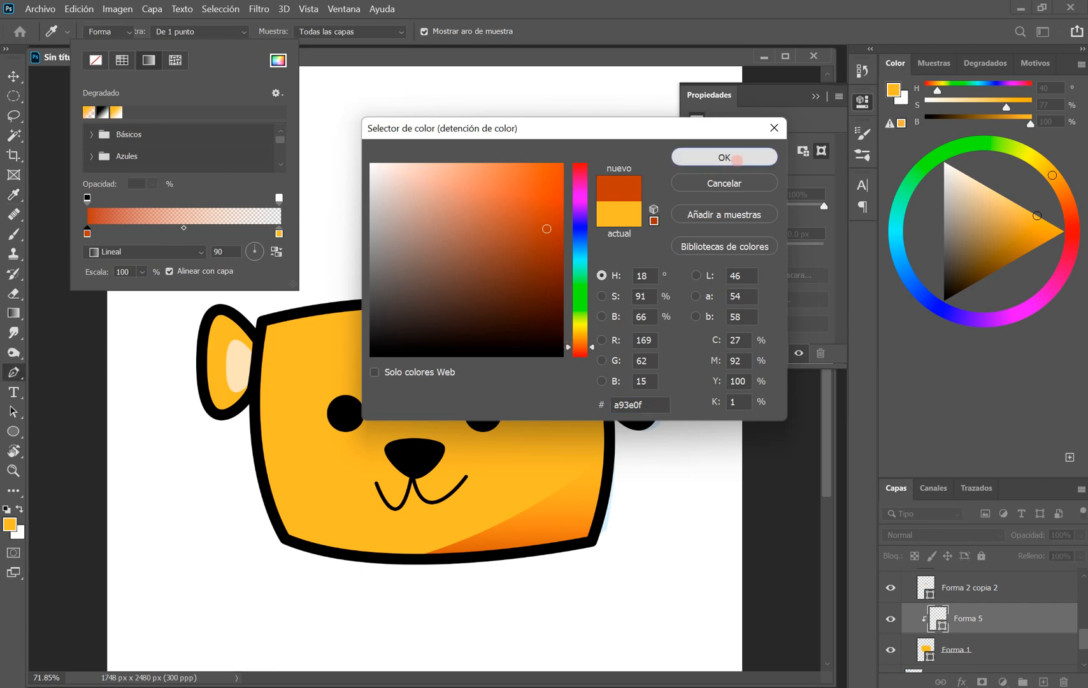
{"action": "left_click", "coordinate": [738, 159]}
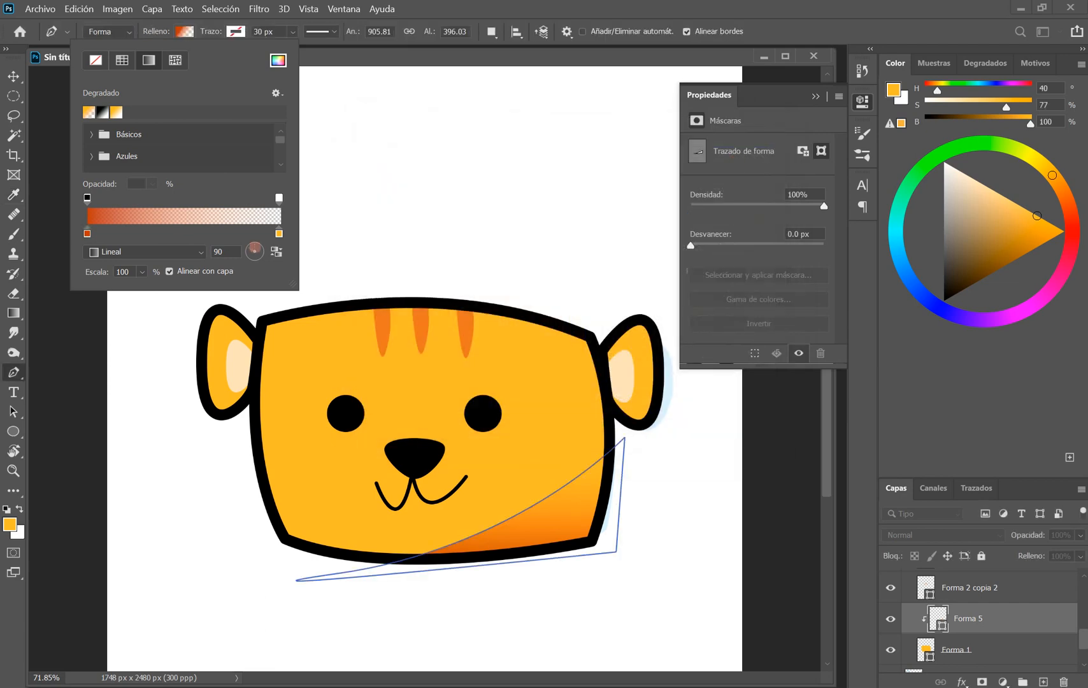
Step: Try different angles for the shadow's gradient, including 141, -79, 180 and 90 degrees
{"action": "left_click_drag", "start_coordinate": [255, 247], "coordinate": [251, 251]}
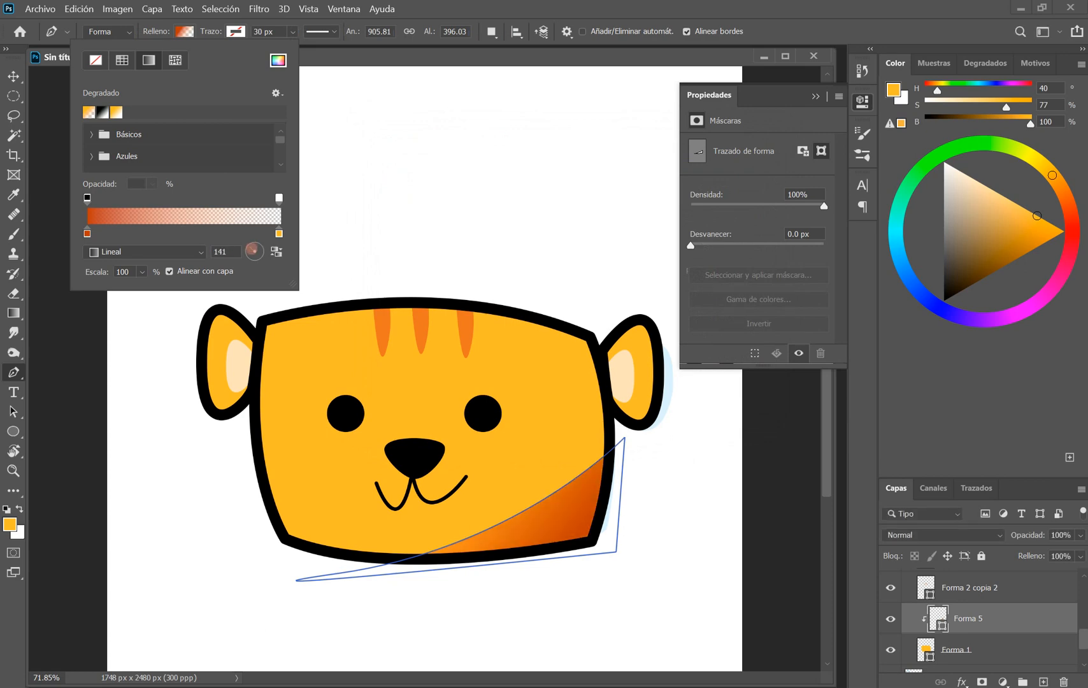
{"action": "left_click_drag", "start_coordinate": [254, 252], "coordinate": [255, 251]}
{"action": "left_click_drag", "start_coordinate": [260, 249], "coordinate": [257, 268]}
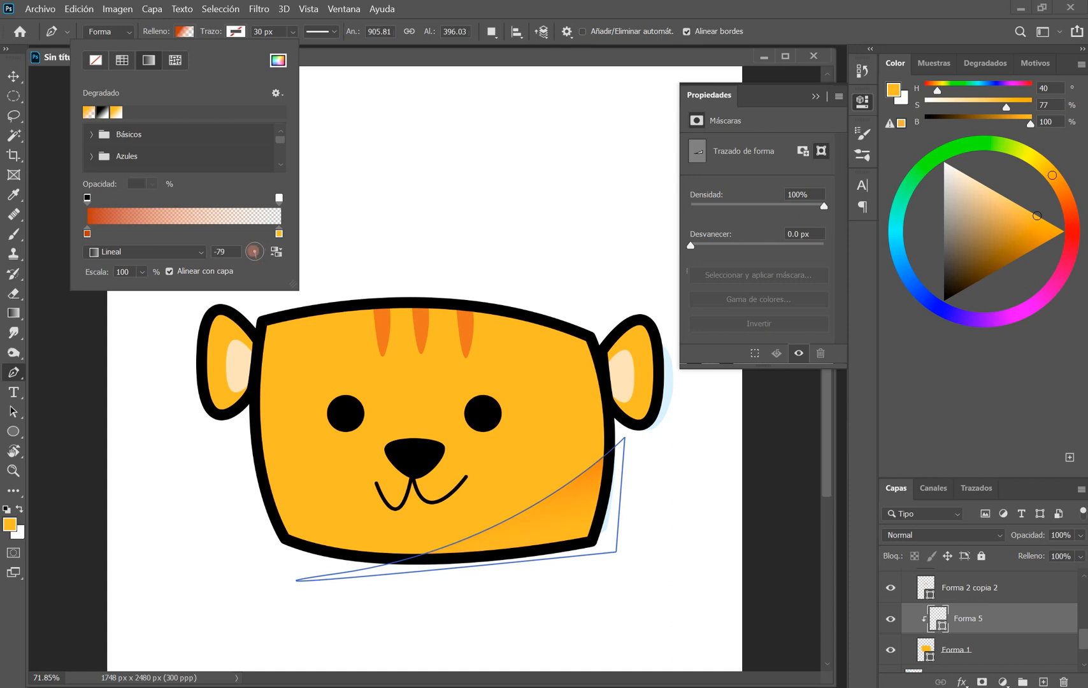
{"action": "left_click", "coordinate": [217, 253]}
{"action": "type", "text": "180"}
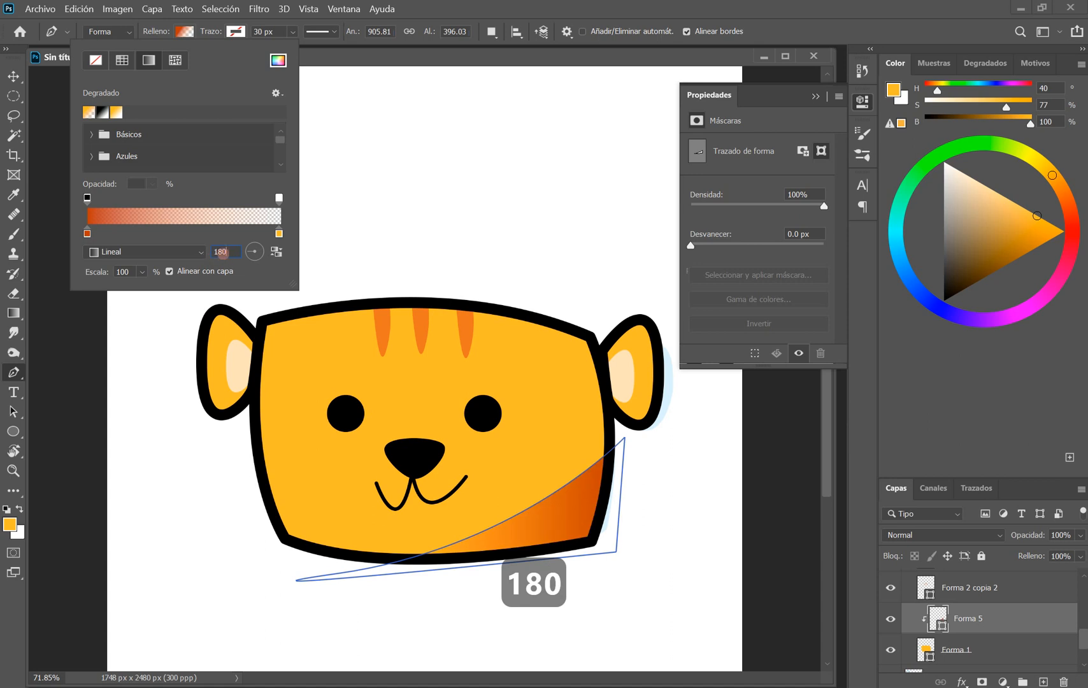
{"action": "left_click_drag", "start_coordinate": [232, 253], "coordinate": [211, 252]}
{"action": "type", "text": "90"}
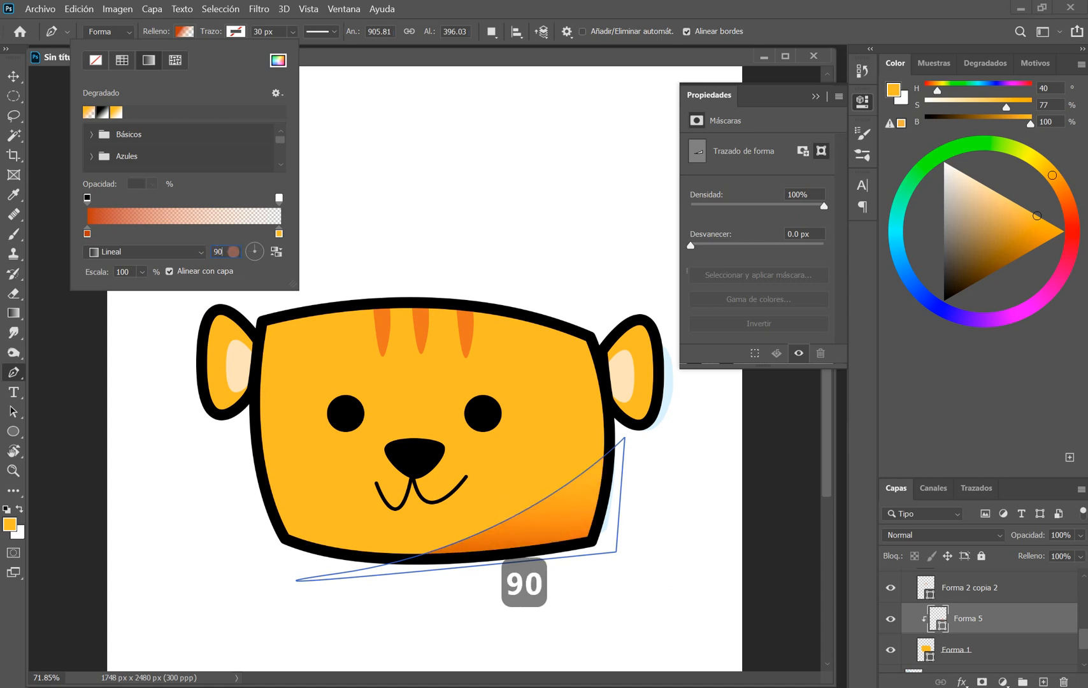
{"action": "left_click_drag", "start_coordinate": [234, 253], "coordinate": [210, 252]}
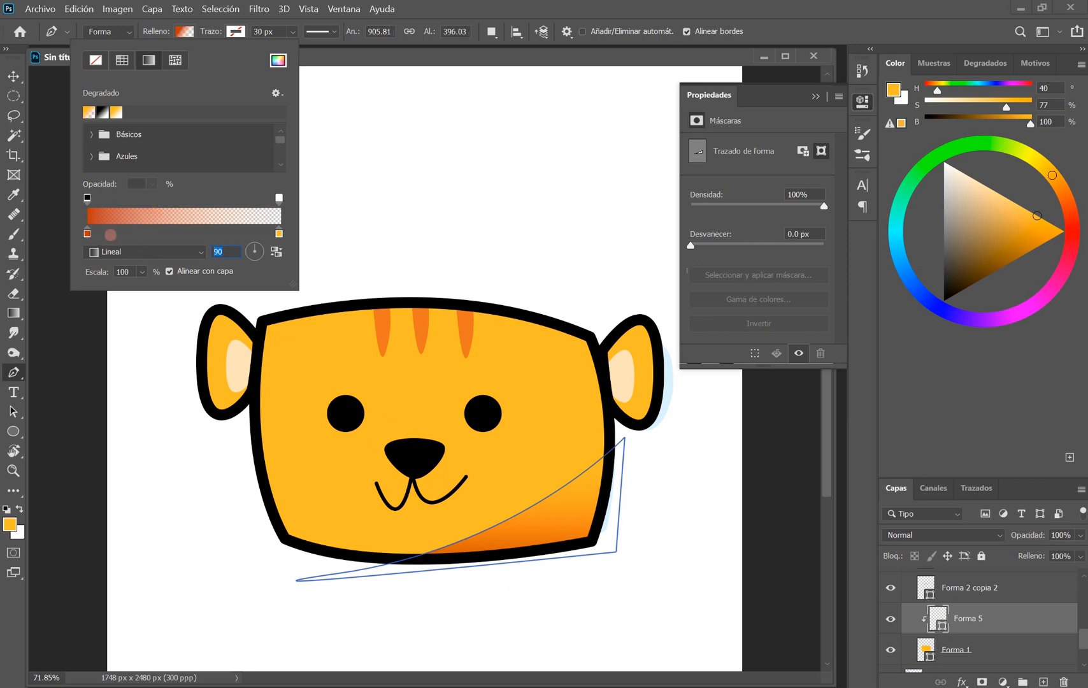
Step: Move the gradient's 0% opacity stop inward to just past the middle, and keep the gradient style as Lineal
{"action": "left_click_drag", "start_coordinate": [279, 198], "coordinate": [146, 199]}
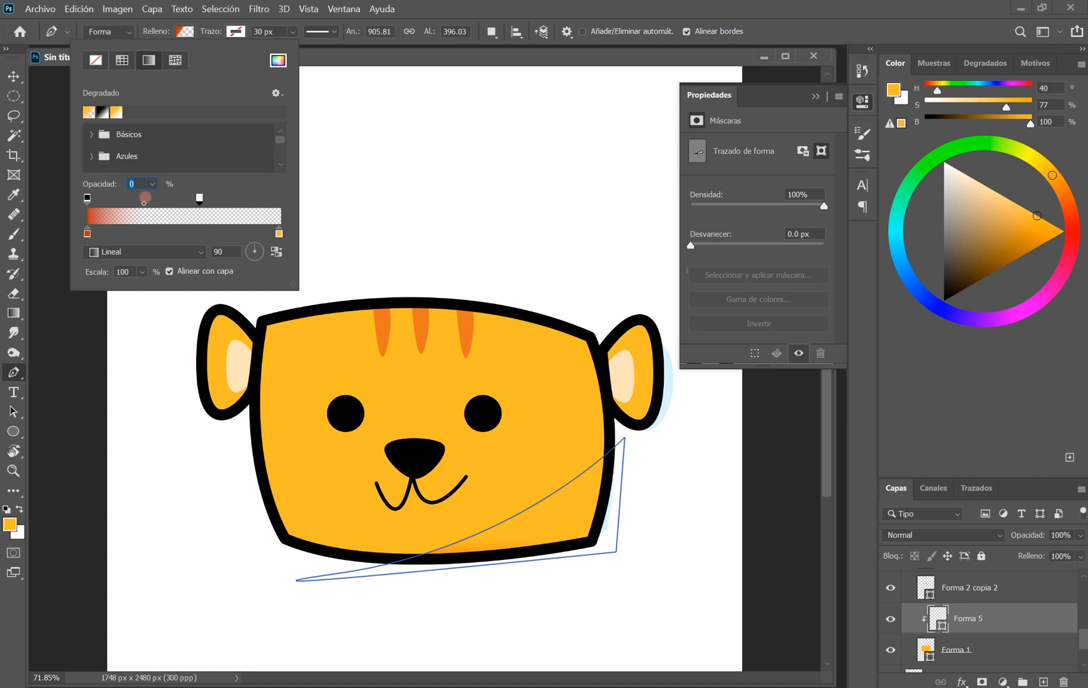
{"action": "left_click_drag", "start_coordinate": [146, 198], "coordinate": [200, 198]}
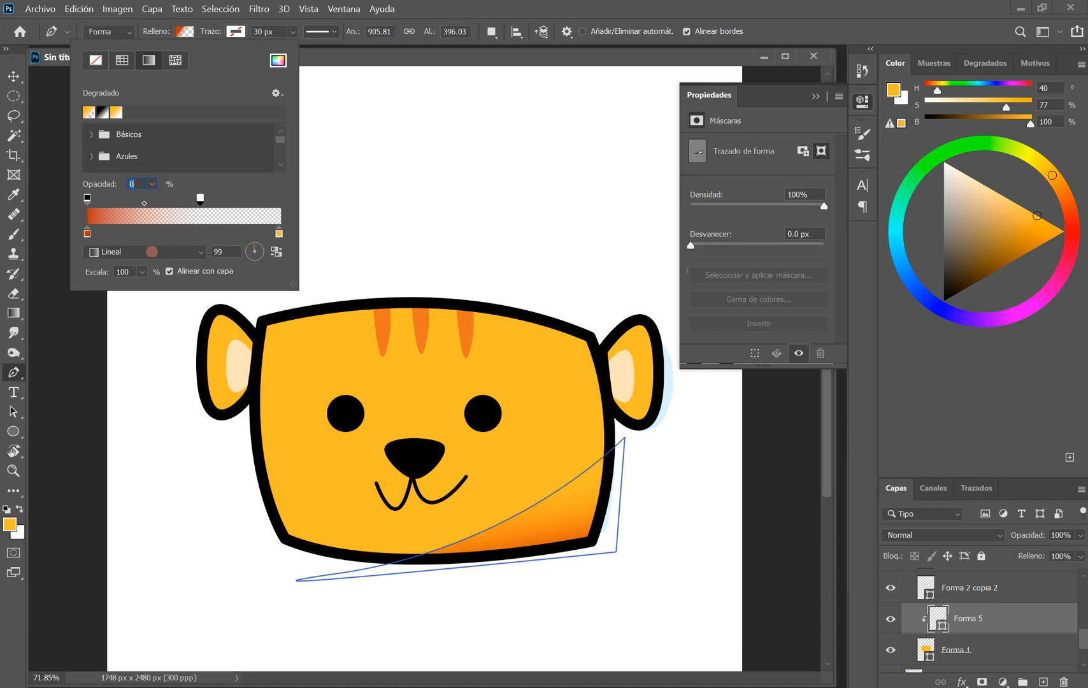
{"action": "left_click", "coordinate": [152, 252]}
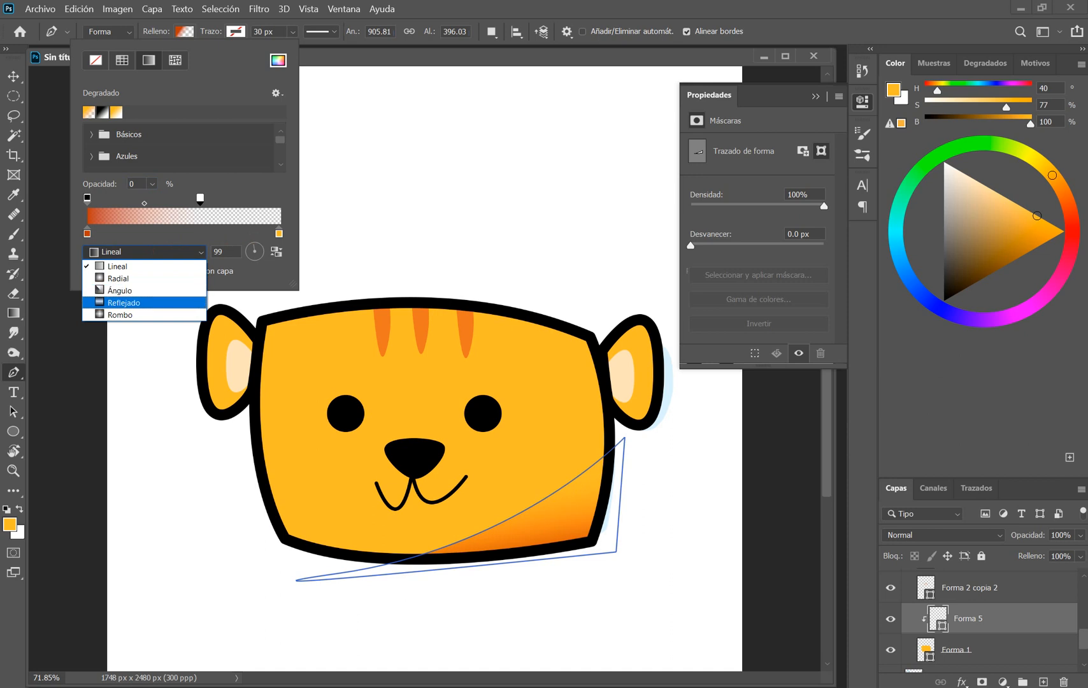
{"action": "left_click", "coordinate": [145, 267]}
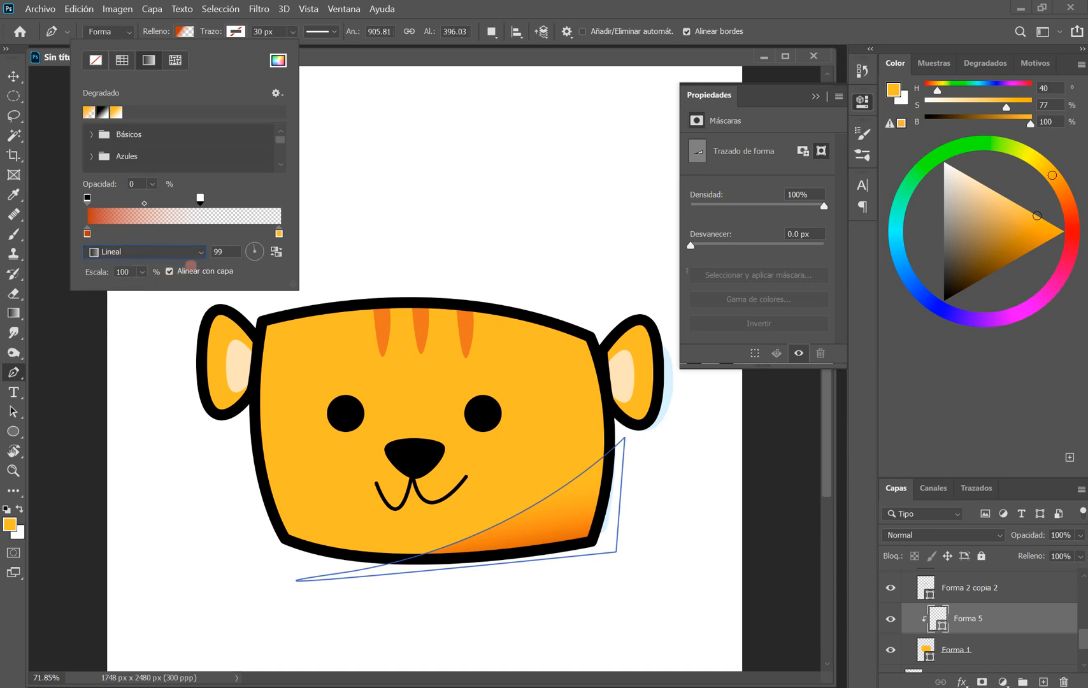
Step: Rotate the shadow's gradient to an angle of -138 degrees and reverse its direction
{"action": "left_click_drag", "start_coordinate": [254, 252], "coordinate": [266, 254]}
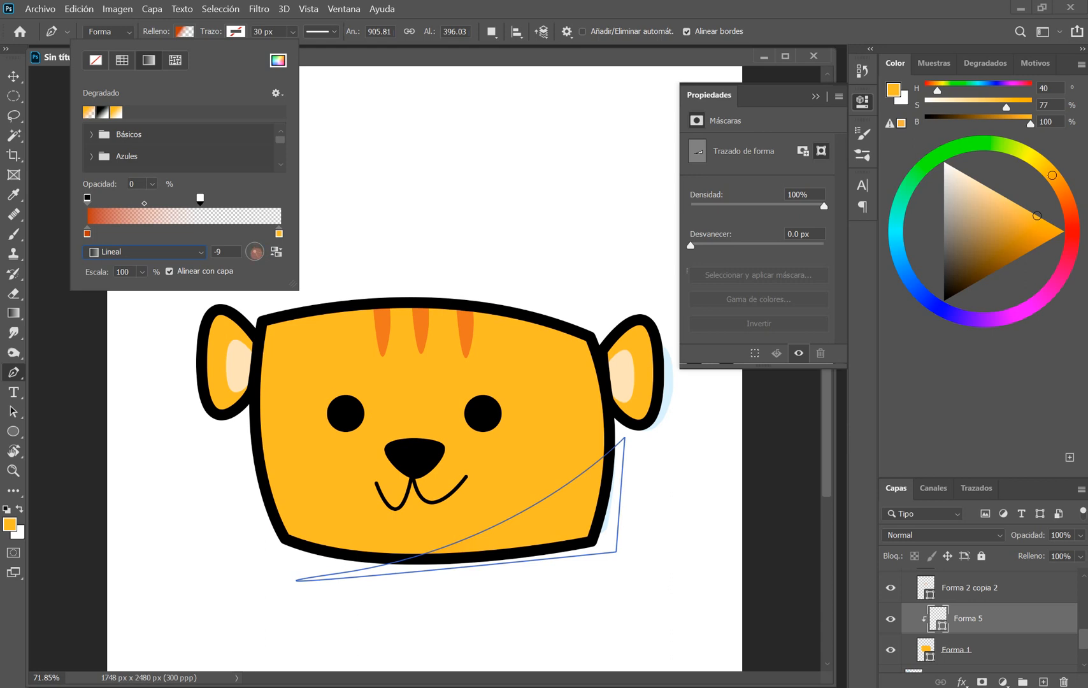
{"action": "left_click", "coordinate": [250, 256]}
{"action": "left_click", "coordinate": [276, 252]}
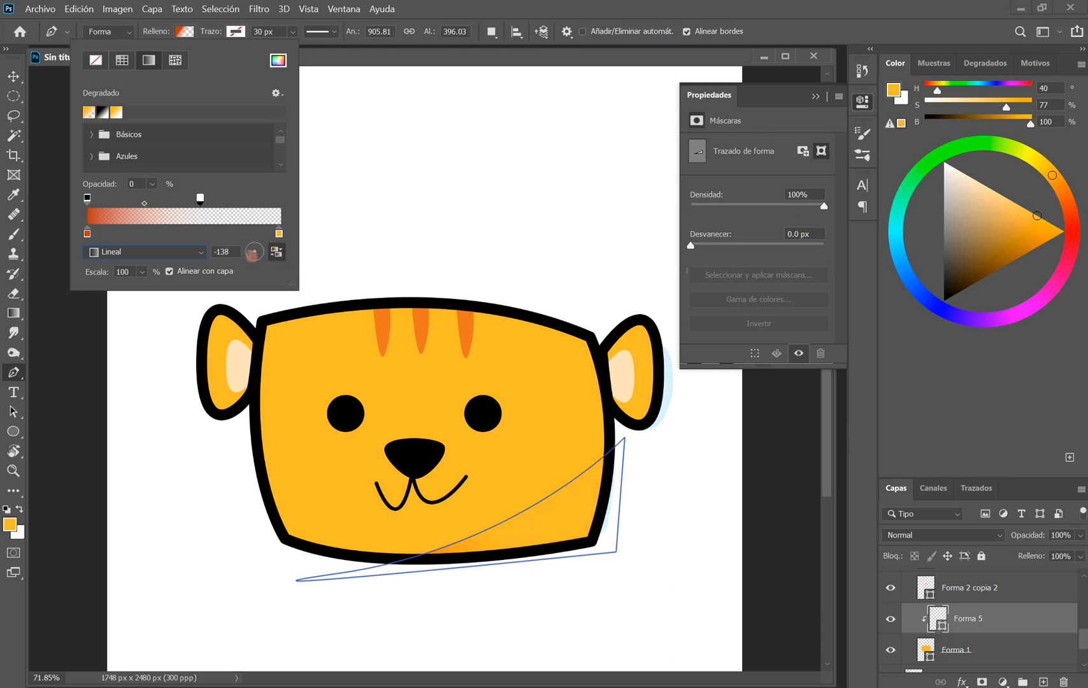
Step: Set the angle of the shadow's linear gradient to 139 degrees and deselect the shape
{"action": "left_click", "coordinate": [248, 251]}
{"action": "left_click", "coordinate": [251, 254]}
{"action": "left_click", "coordinate": [279, 252]}
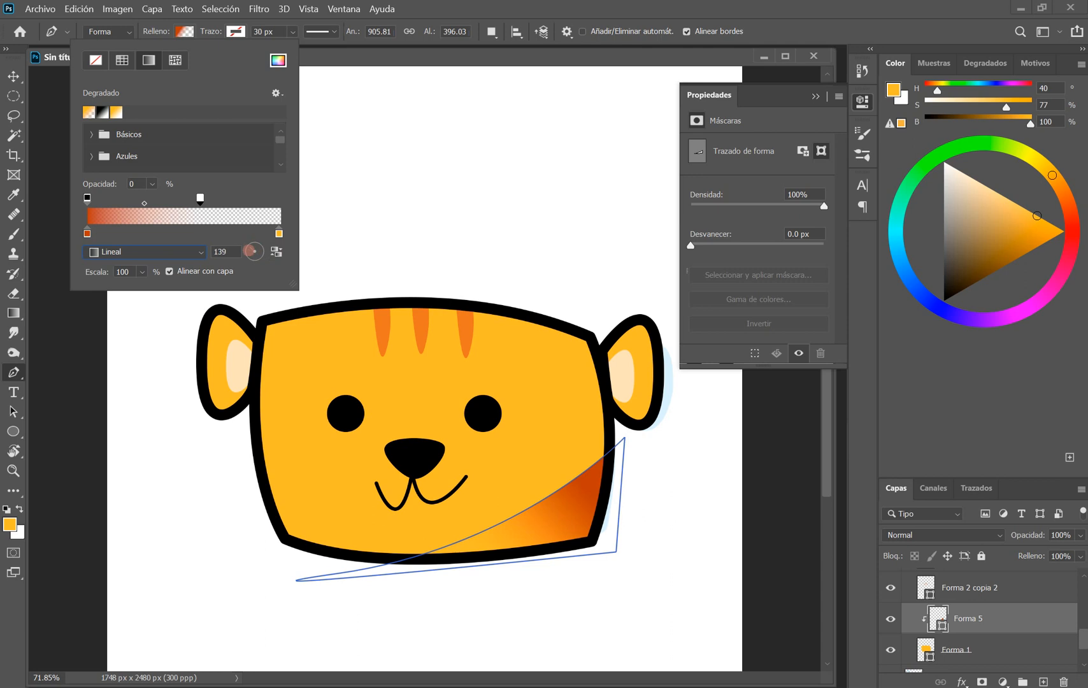
{"action": "left_click", "coordinate": [251, 250]}
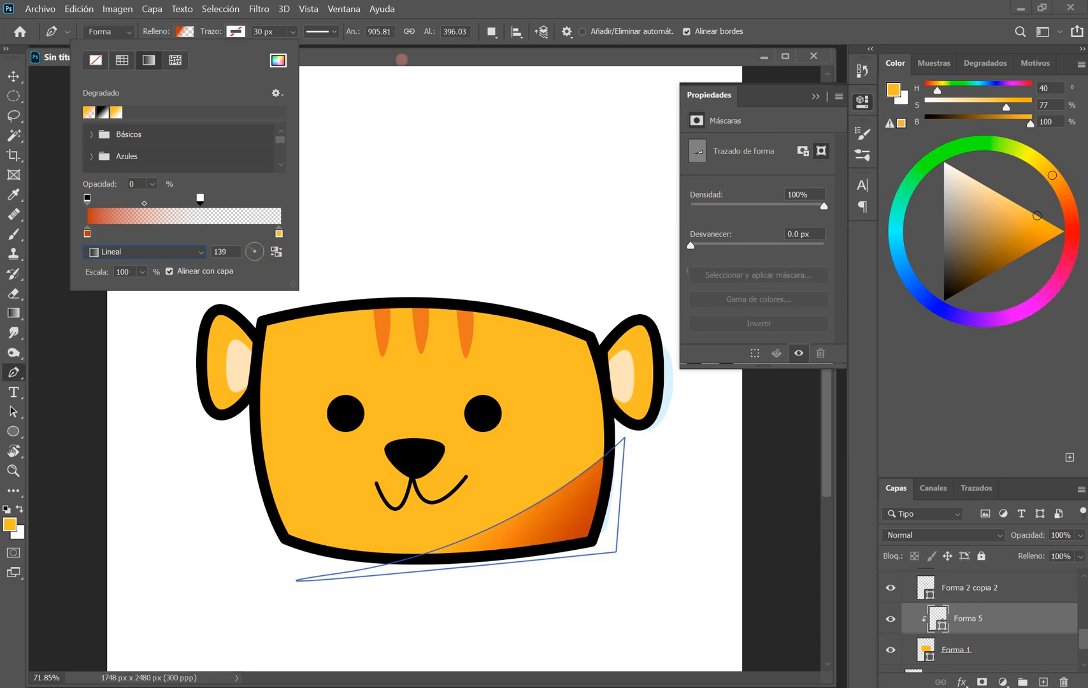
{"action": "left_click", "coordinate": [386, 60]}
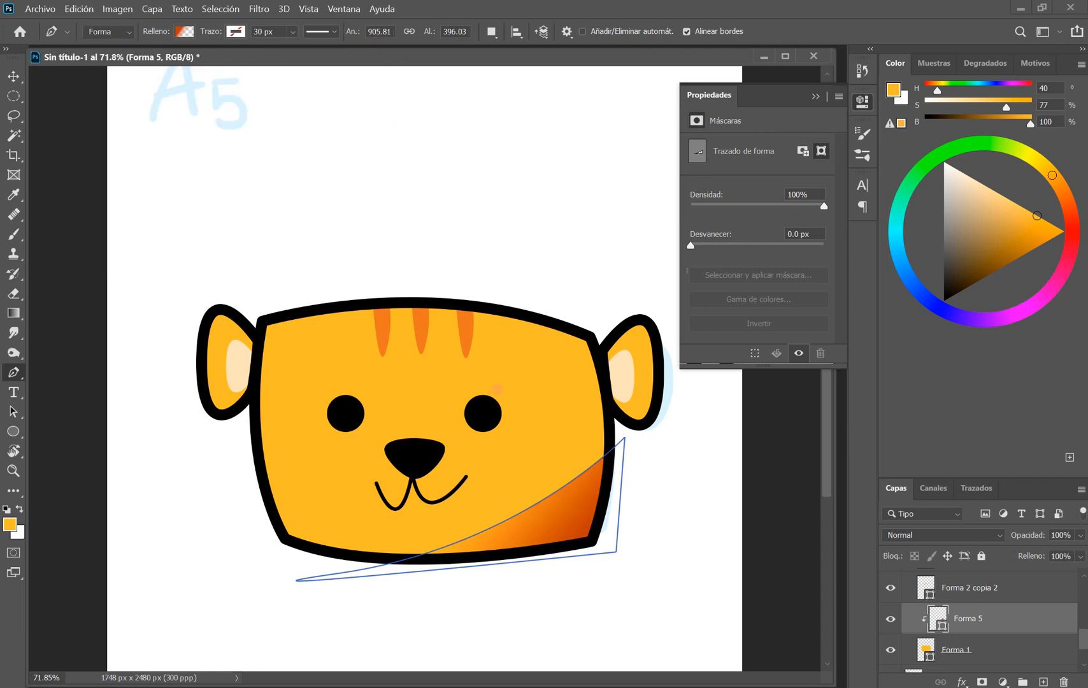
{"action": "left_click", "coordinate": [612, 593], "text": "ctrl"}
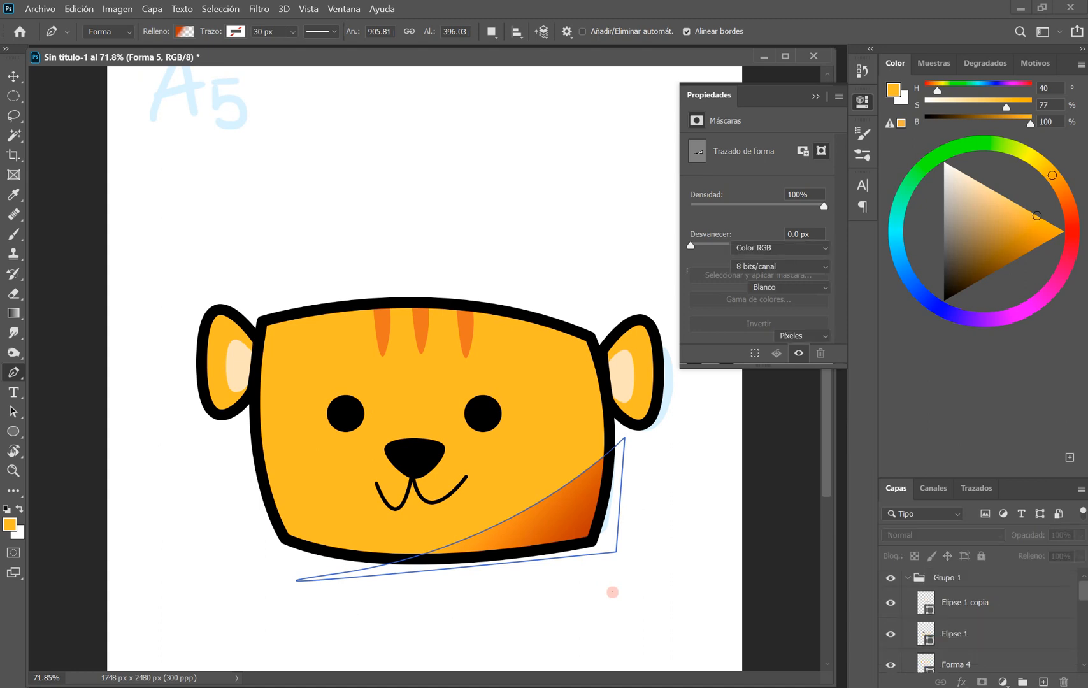
Step: Collapse the layer group holding the tiger drawing and rename it Tigresito
{"action": "left_click", "coordinate": [936, 610]}
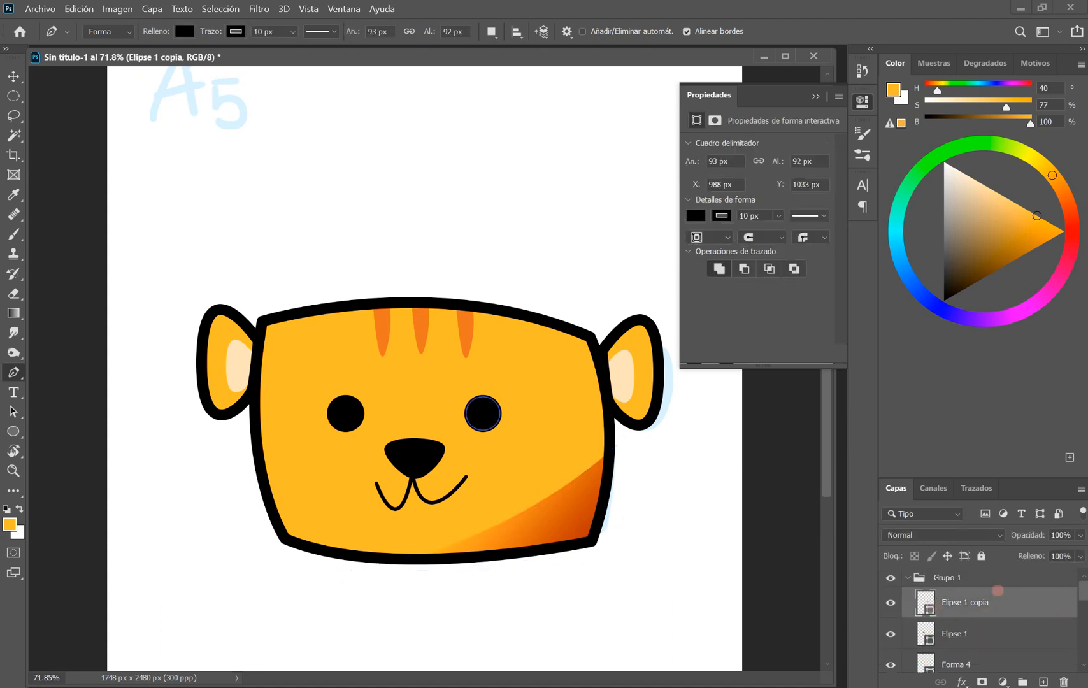
{"action": "left_click", "coordinate": [910, 577]}
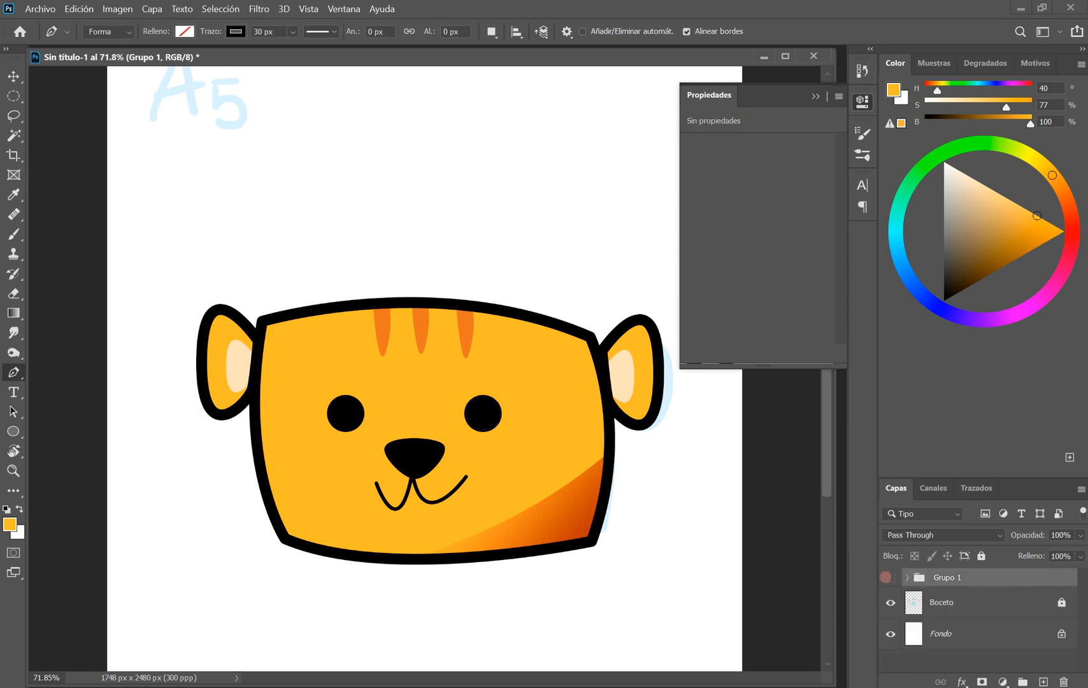
{"action": "left_click", "coordinate": [891, 578]}
{"action": "left_click", "coordinate": [891, 577]}
{"action": "double_click", "coordinate": [949, 579]}
{"action": "type", "text": "Tigr"}
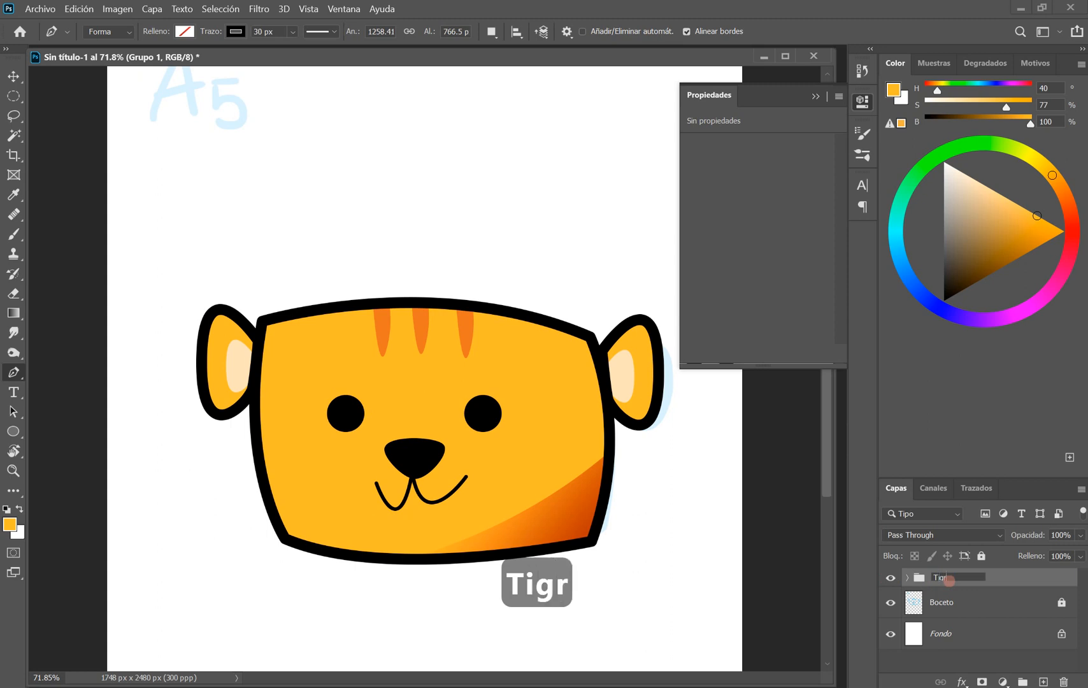
{"action": "type", "text": "esito"}
{"action": "key", "text": "Return"}
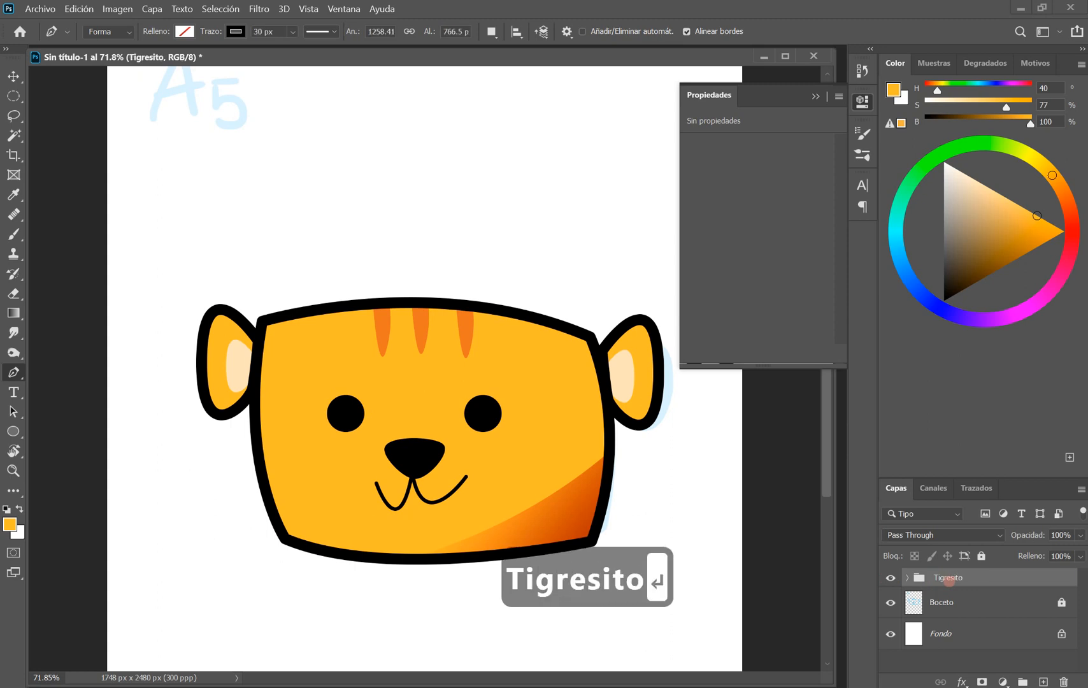
Step: Scale the Tigresito group proportionally to 247.19% and move it to the lower middle of the page
{"action": "key", "text": "space"}
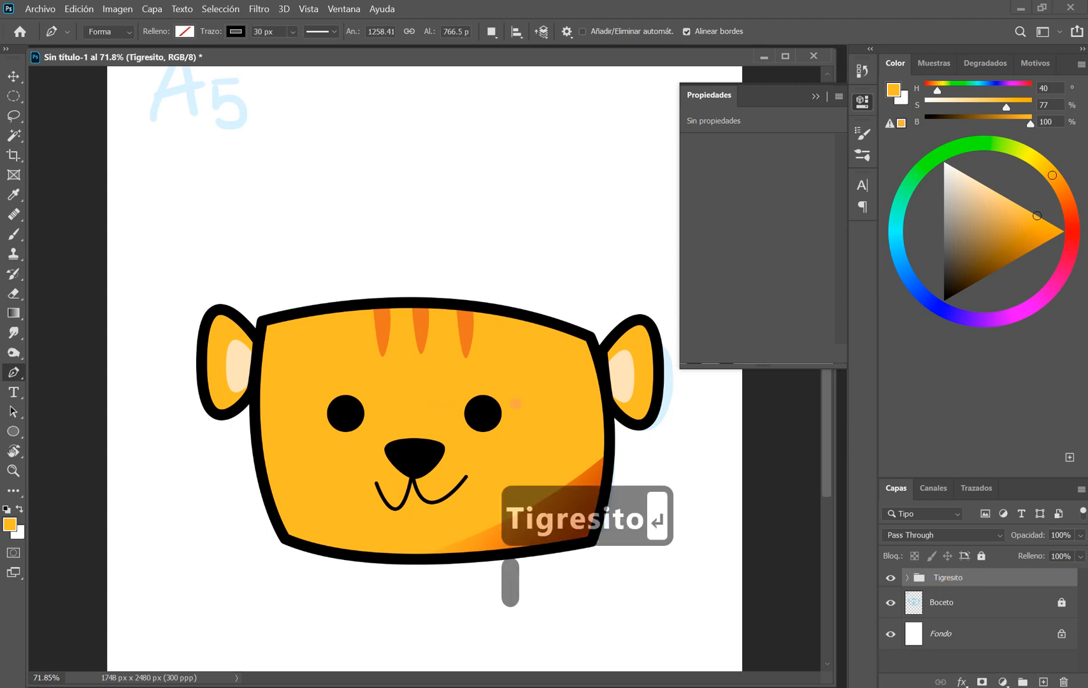
{"action": "left_click_drag", "start_coordinate": [506, 387], "coordinate": [508, 282]}
{"action": "key", "text": "ctrl+space"}
{"action": "left_click_drag", "start_coordinate": [508, 282], "coordinate": [469, 316]}
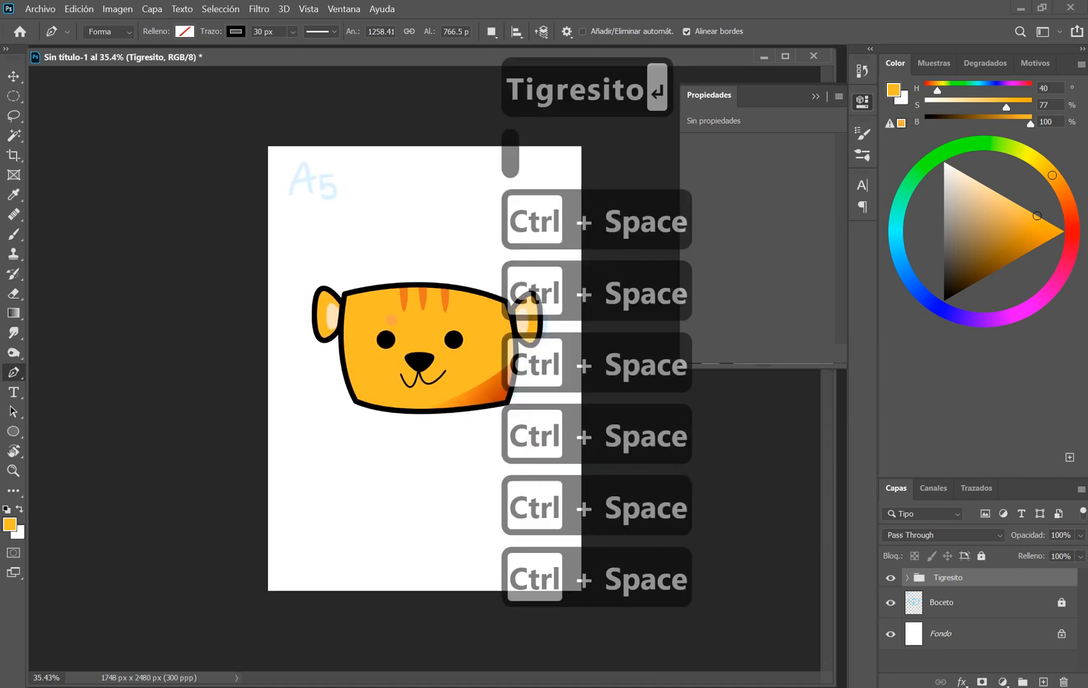
{"action": "key", "text": "ctrl+space"}
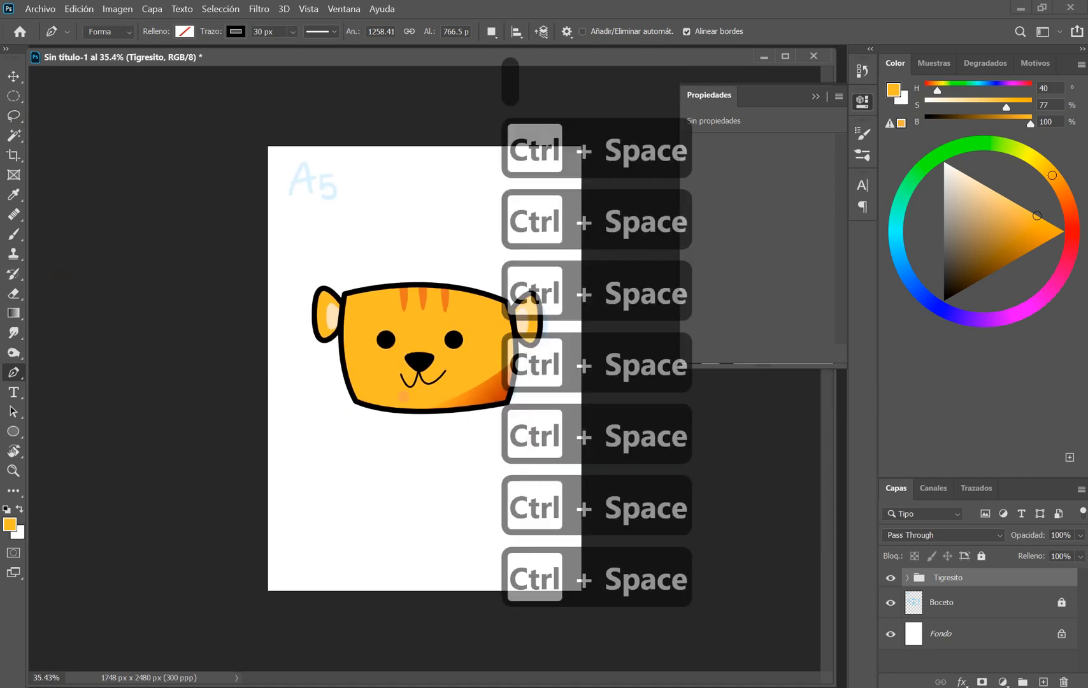
{"action": "key", "text": "ctrl+t"}
{"action": "left_click_drag", "start_coordinate": [464, 367], "coordinate": [411, 440]}
{"action": "left_click_drag", "start_coordinate": [491, 355], "coordinate": [828, 150]}
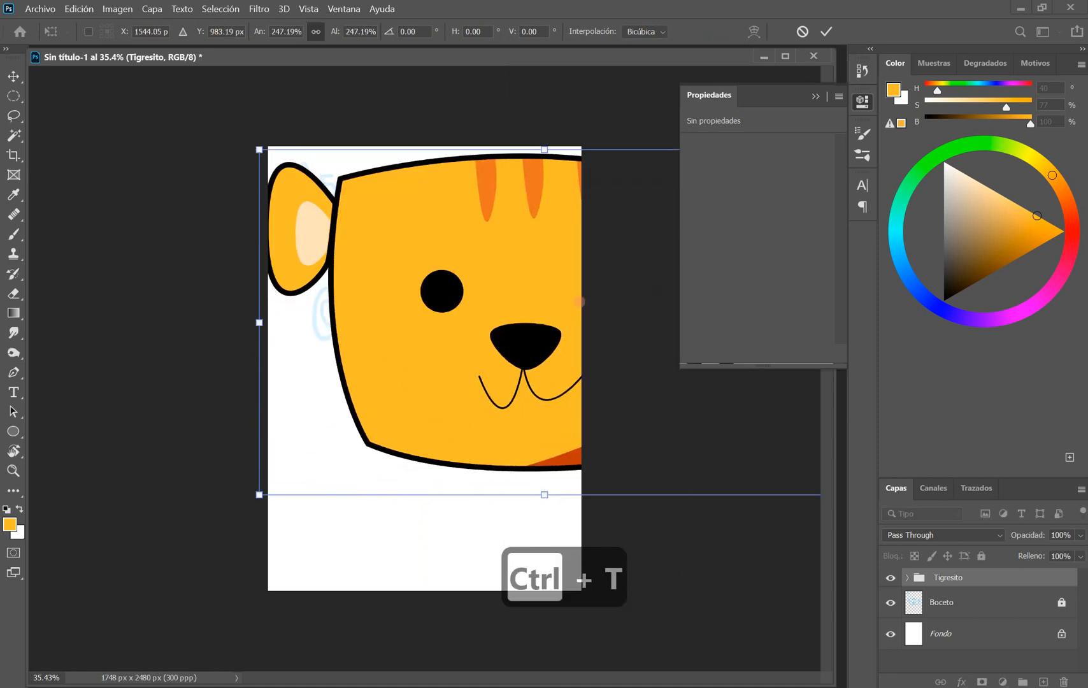
{"action": "left_click_drag", "start_coordinate": [565, 369], "coordinate": [431, 463]}
{"action": "key", "text": "Return"}
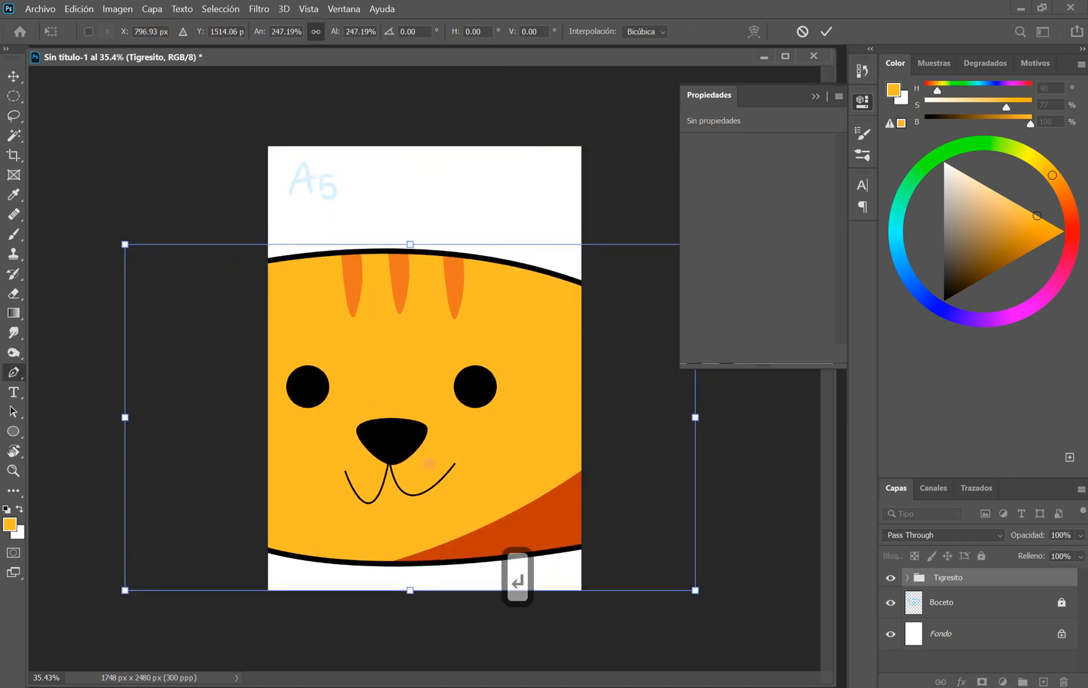
Step: Scale the Tigresito group down to 50.14% and place the whole face within the page, slightly above its centre
{"action": "key", "text": "ctrl+space"}
{"action": "left_click_drag", "start_coordinate": [426, 194], "coordinate": [438, 222]}
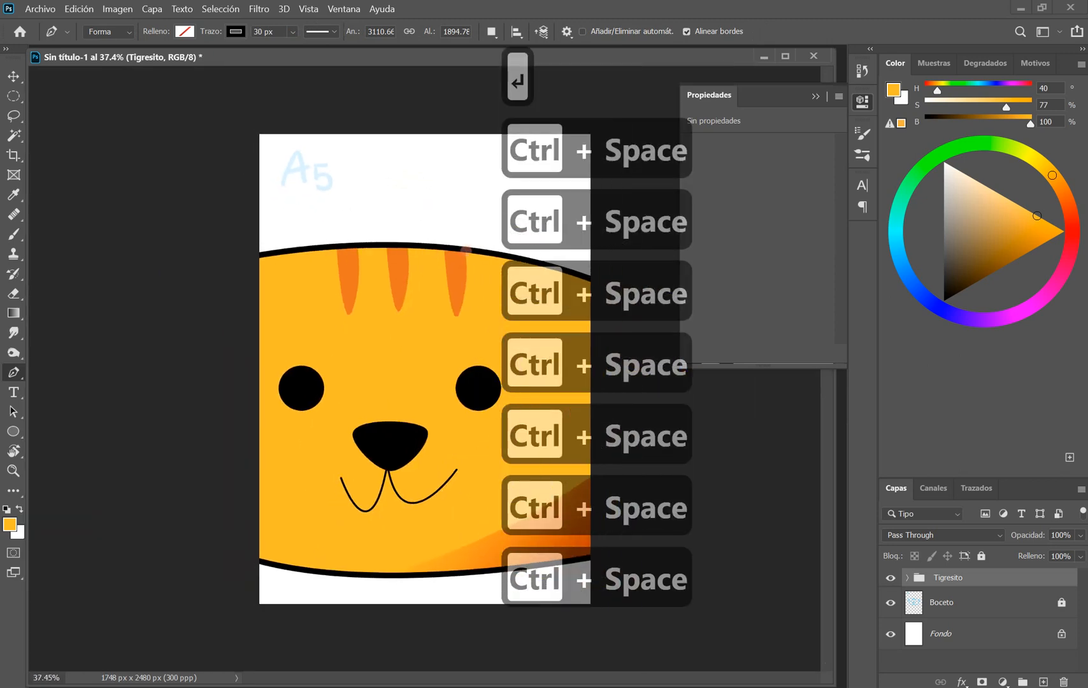
{"action": "key", "text": "ctrl+t"}
{"action": "left_click_drag", "start_coordinate": [407, 359], "coordinate": [290, 384]}
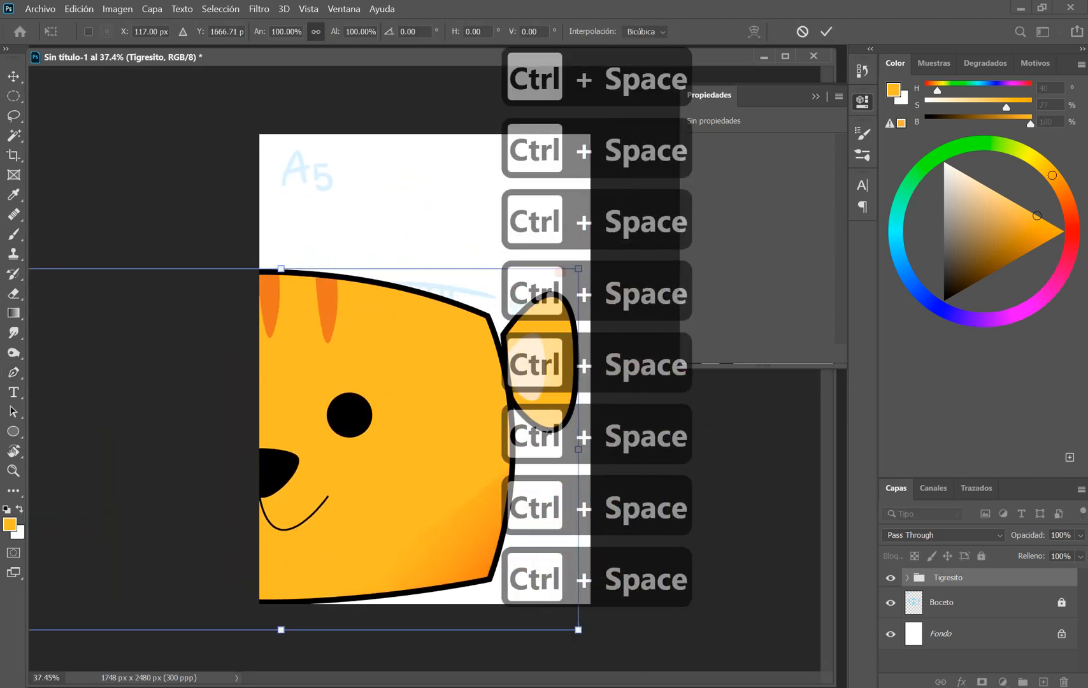
{"action": "mouse_move", "coordinate": [578, 269]}
{"action": "left_mouse_down"}
{"action": "mouse_move", "coordinate": [362, 400]}
{"action": "mouse_move", "coordinate": [568, 280]}
{"action": "left_mouse_up"}
{"action": "left_click_drag", "start_coordinate": [617, 219], "coordinate": [563, 270]}
{"action": "left_click_drag", "start_coordinate": [499, 312], "coordinate": [533, 311]}
{"action": "left_click_drag", "start_coordinate": [594, 252], "coordinate": [566, 273]}
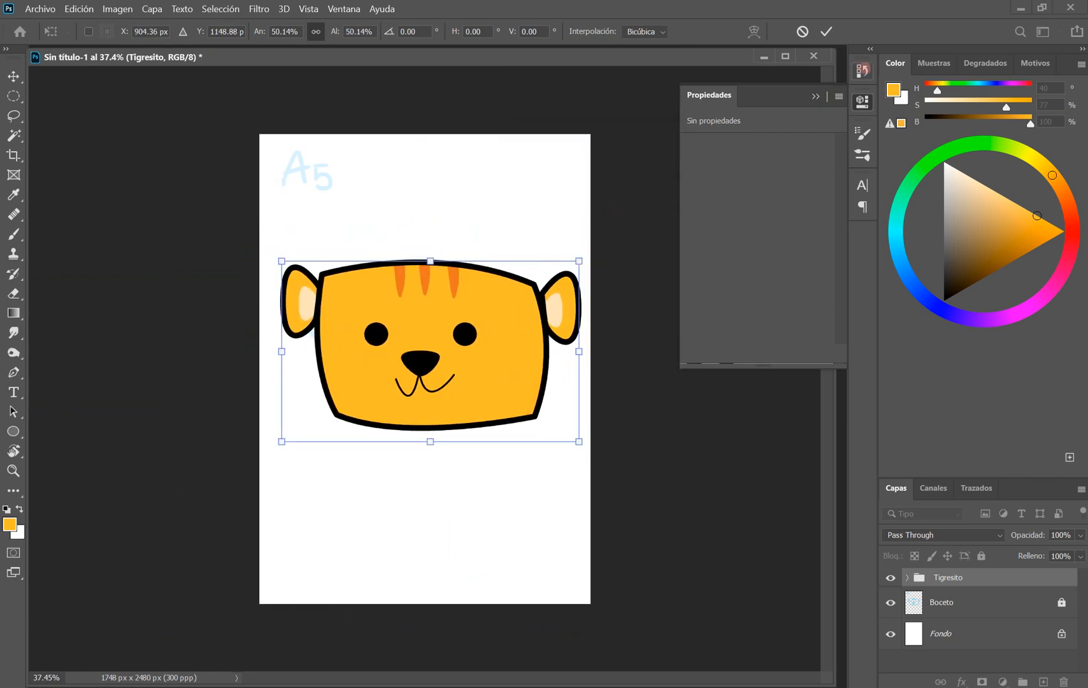
{"action": "left_click", "coordinate": [826, 32]}
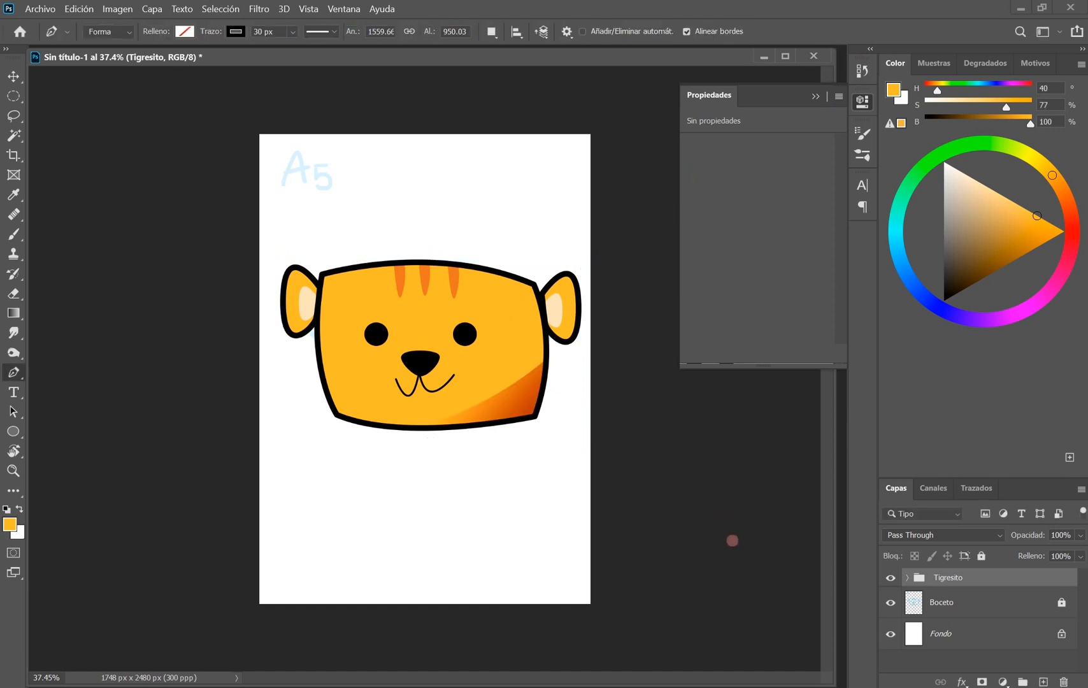
Step: Check the group by toggling its visibility, and select the face's paths and the right ear's inner shape with the Path Selection tool
{"action": "left_click", "coordinate": [891, 578]}
{"action": "left_click", "coordinate": [891, 578]}
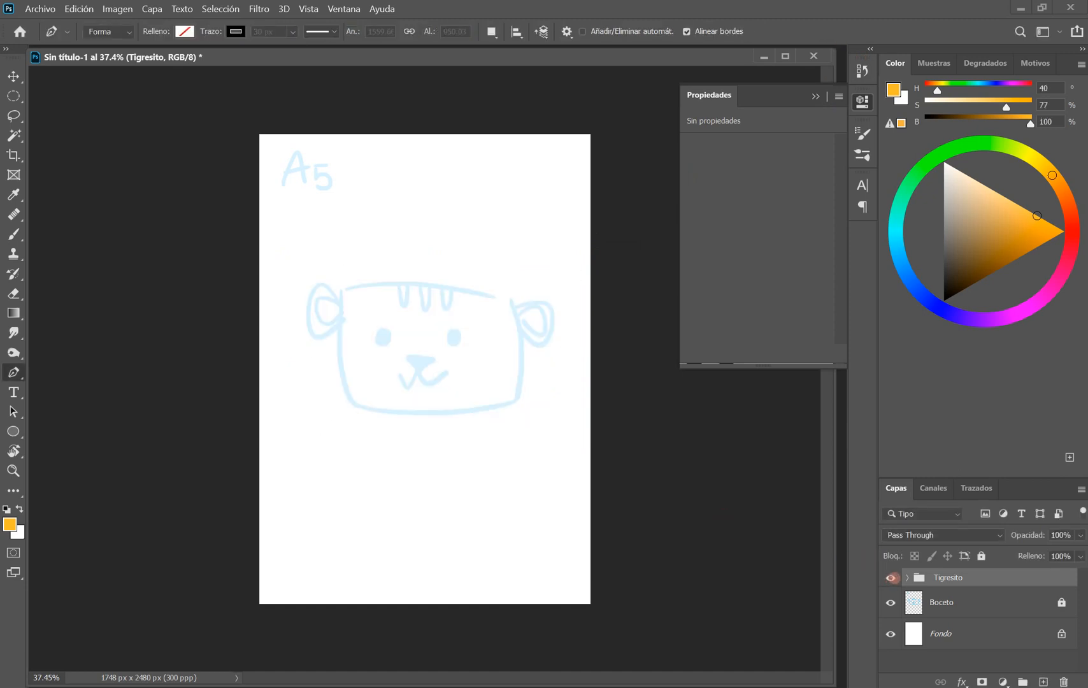
{"action": "left_click", "coordinate": [14, 412]}
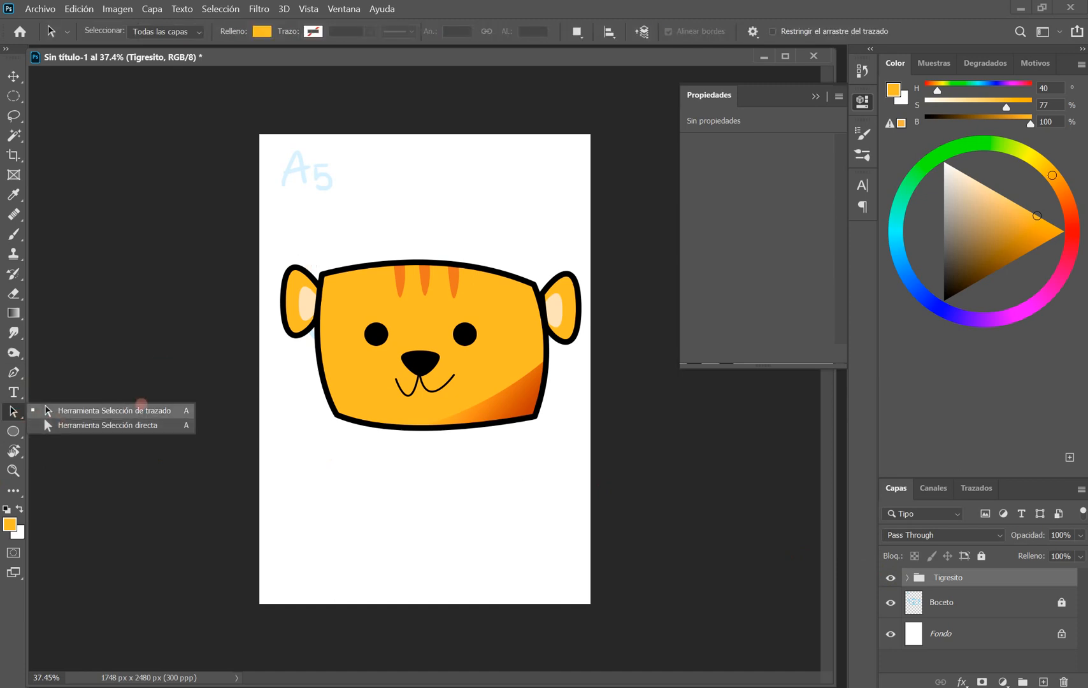
{"action": "left_click", "coordinate": [134, 425]}
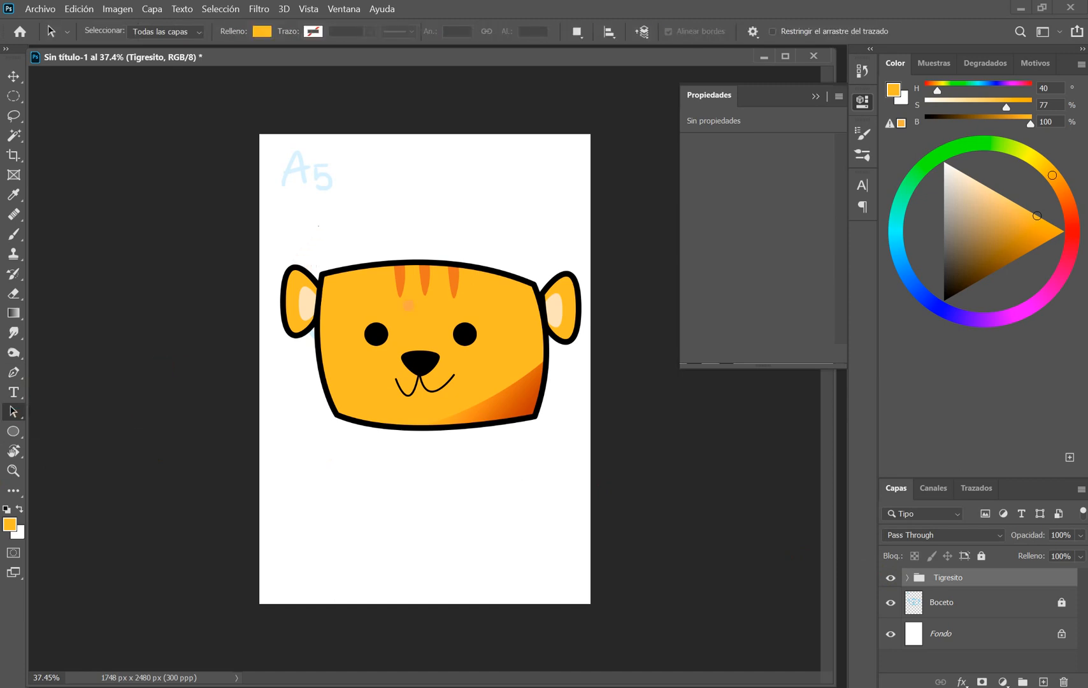
{"action": "left_click_drag", "start_coordinate": [408, 305], "coordinate": [319, 225]}
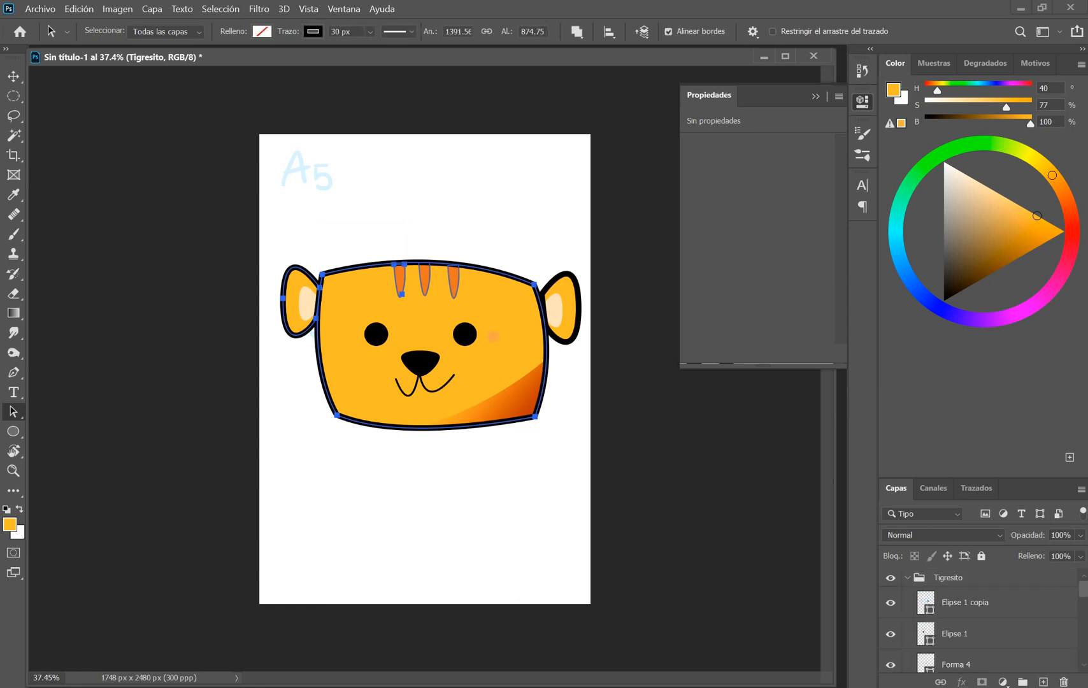
{"action": "left_click", "coordinate": [555, 306]}
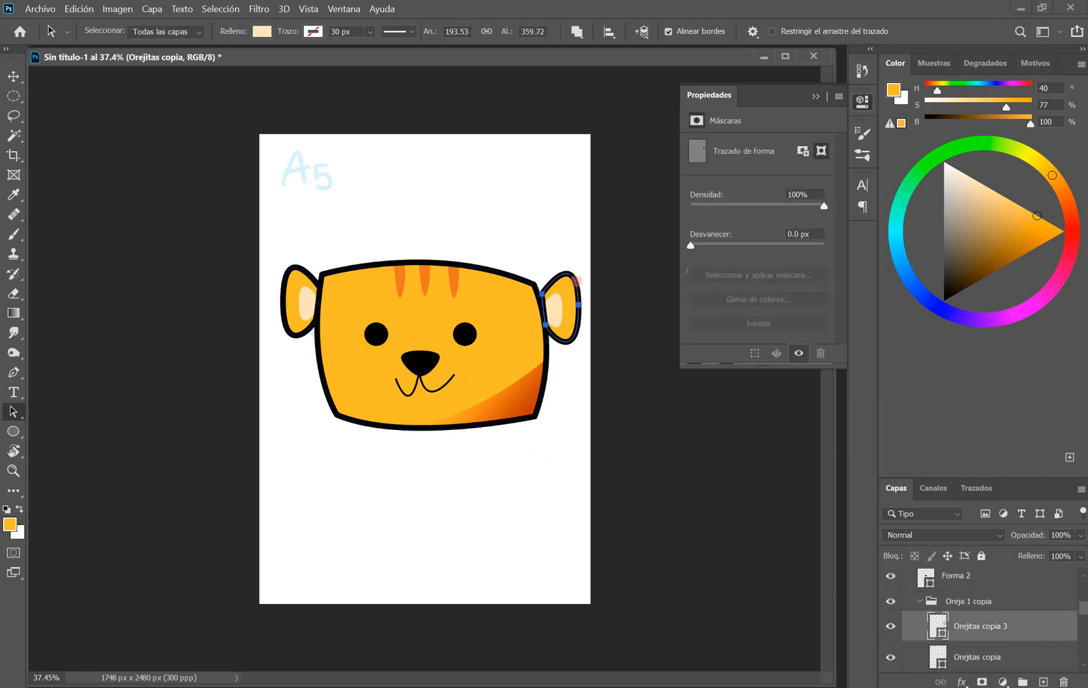
Step: Collapse the two ear groups and the Tigresito group, and hide Tigresito to work directly above the Boceto layer
{"action": "left_click", "coordinate": [940, 599]}
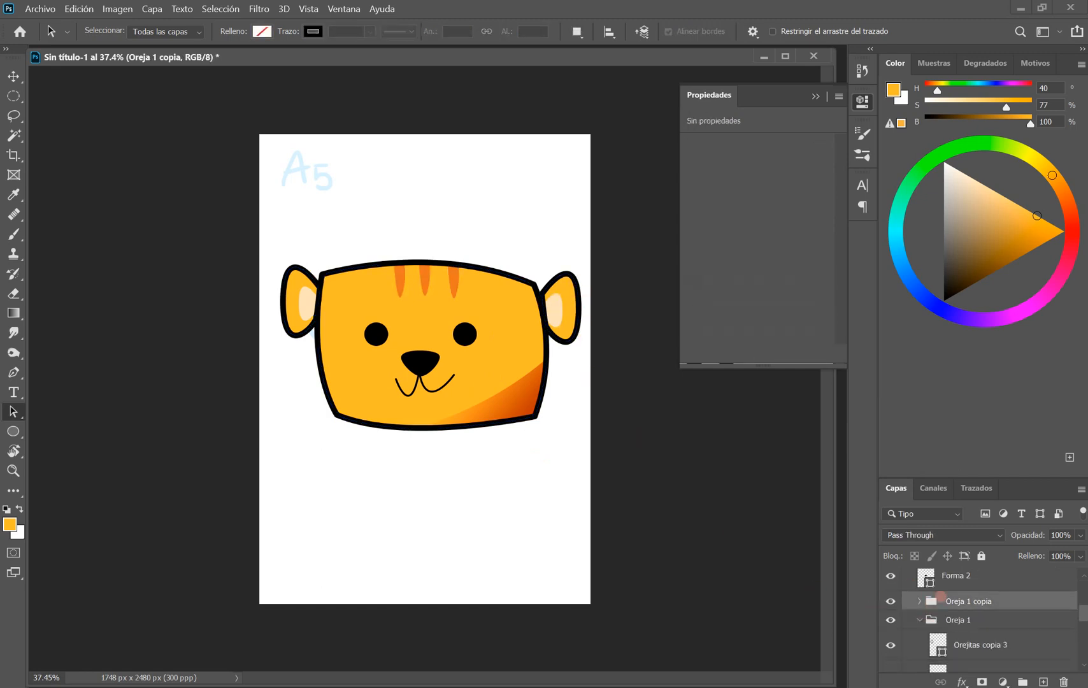
{"action": "left_click", "coordinate": [919, 620]}
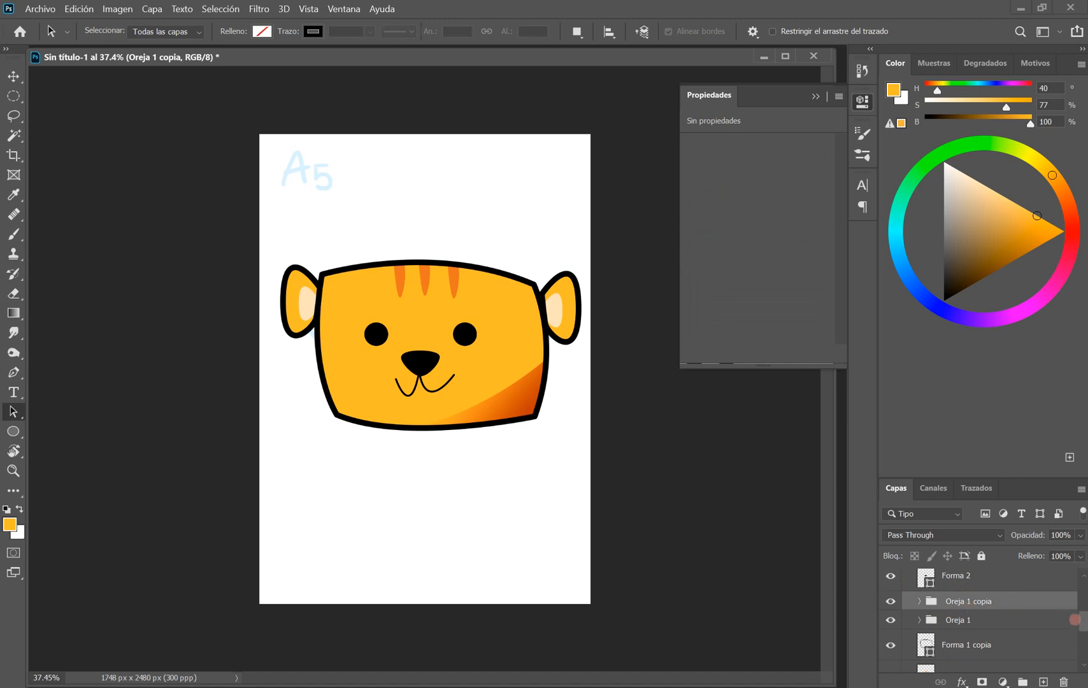
{"action": "left_click_drag", "start_coordinate": [1077, 615], "coordinate": [1083, 575]}
{"action": "left_click", "coordinate": [909, 578]}
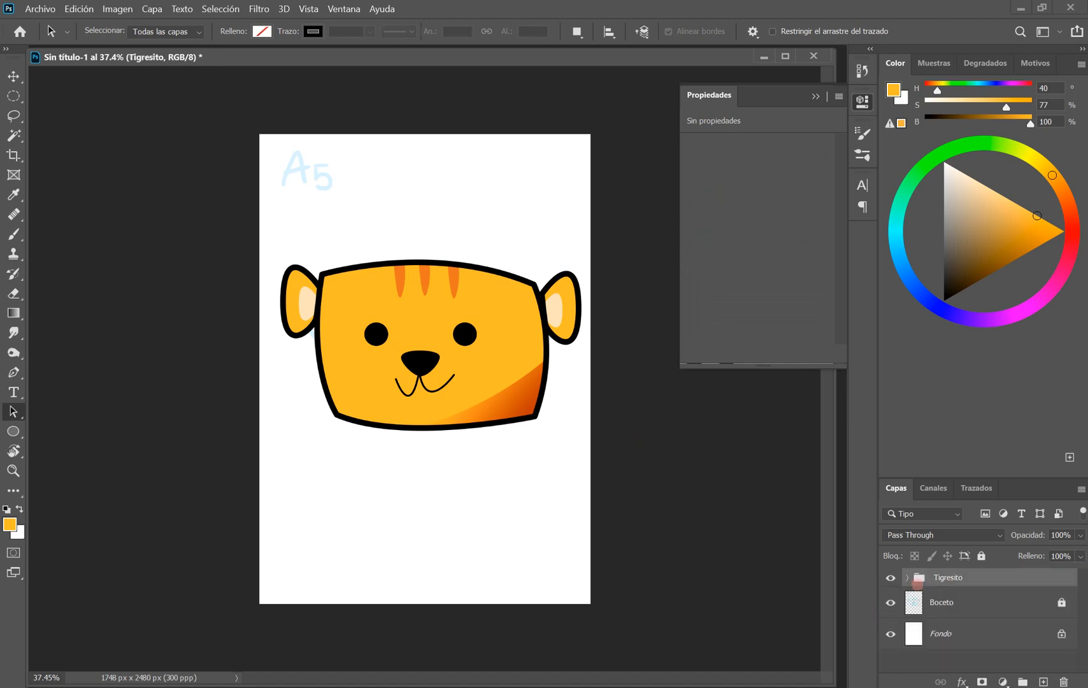
{"action": "left_click", "coordinate": [891, 578]}
{"action": "left_click", "coordinate": [944, 601]}
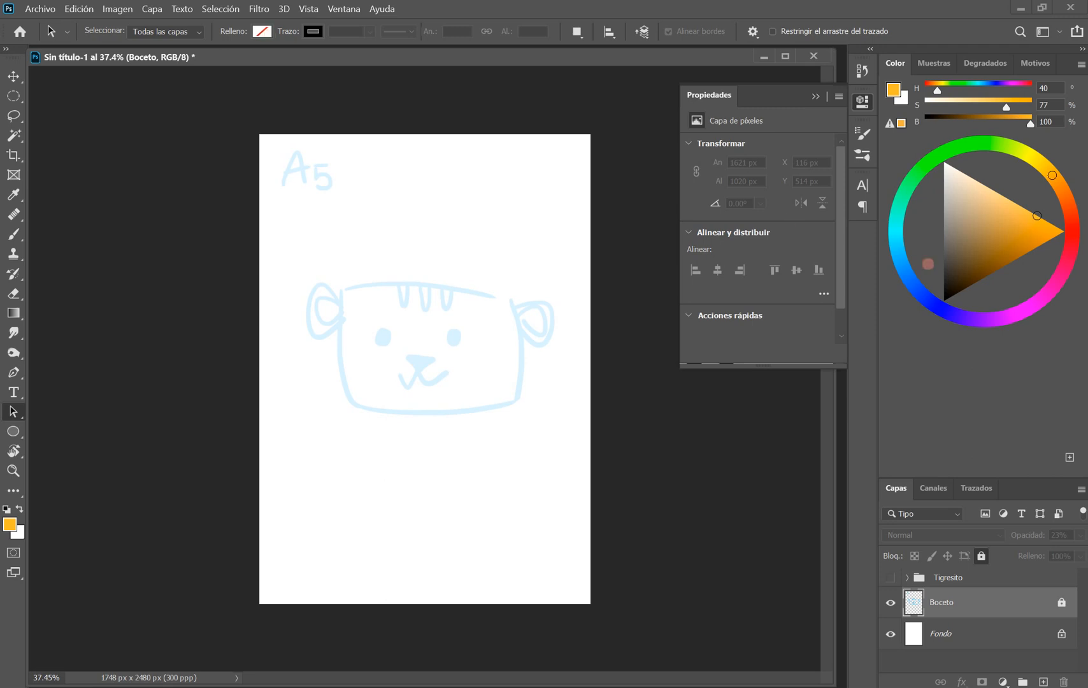
Step: Set the foreground colour to black and configure the Pen tool's shapes with a black fill and no stroke
{"action": "left_click_drag", "start_coordinate": [952, 268], "coordinate": [941, 324]}
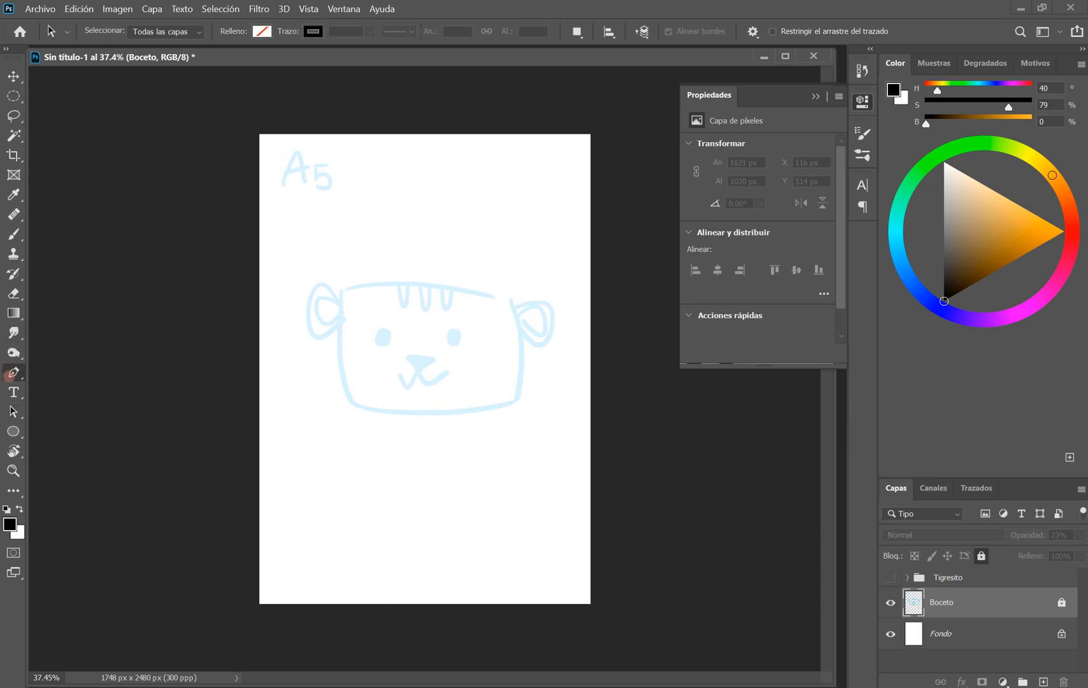
{"action": "left_click", "coordinate": [13, 372]}
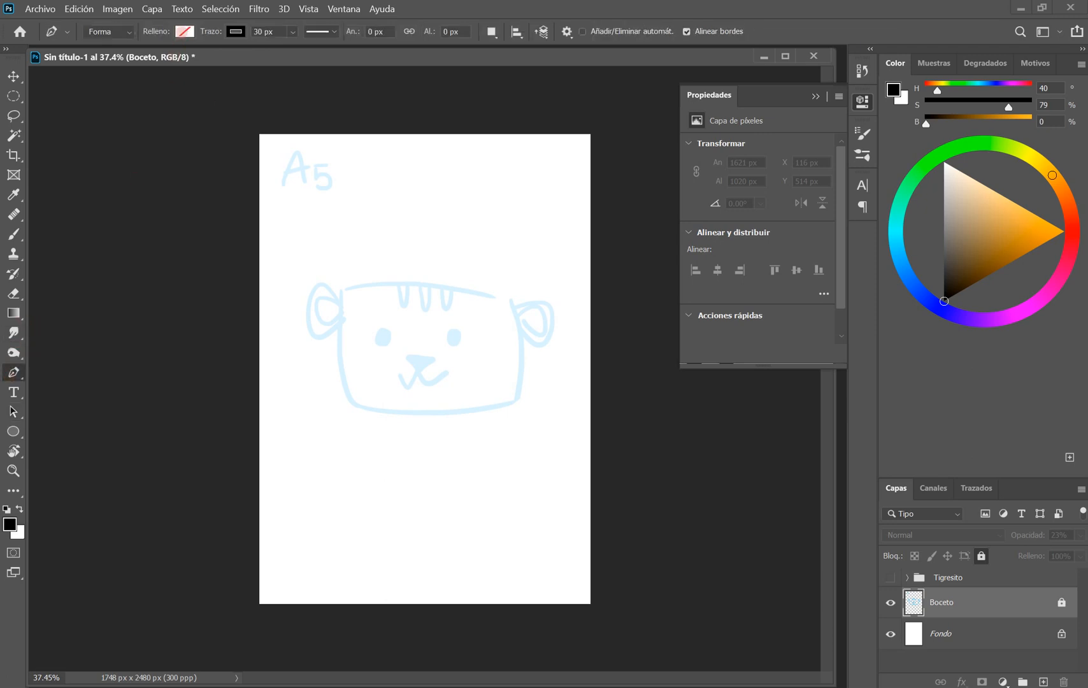
{"action": "left_click", "coordinate": [184, 32]}
{"action": "left_click", "coordinate": [184, 31]}
{"action": "left_click", "coordinate": [185, 31]}
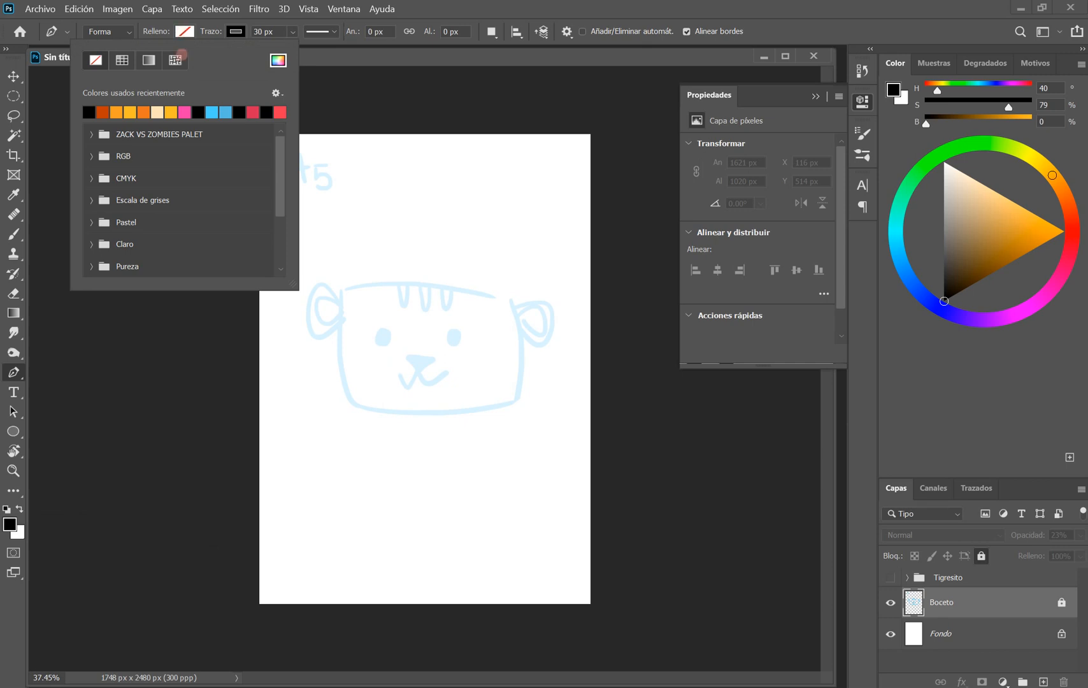
{"action": "left_click", "coordinate": [88, 113]}
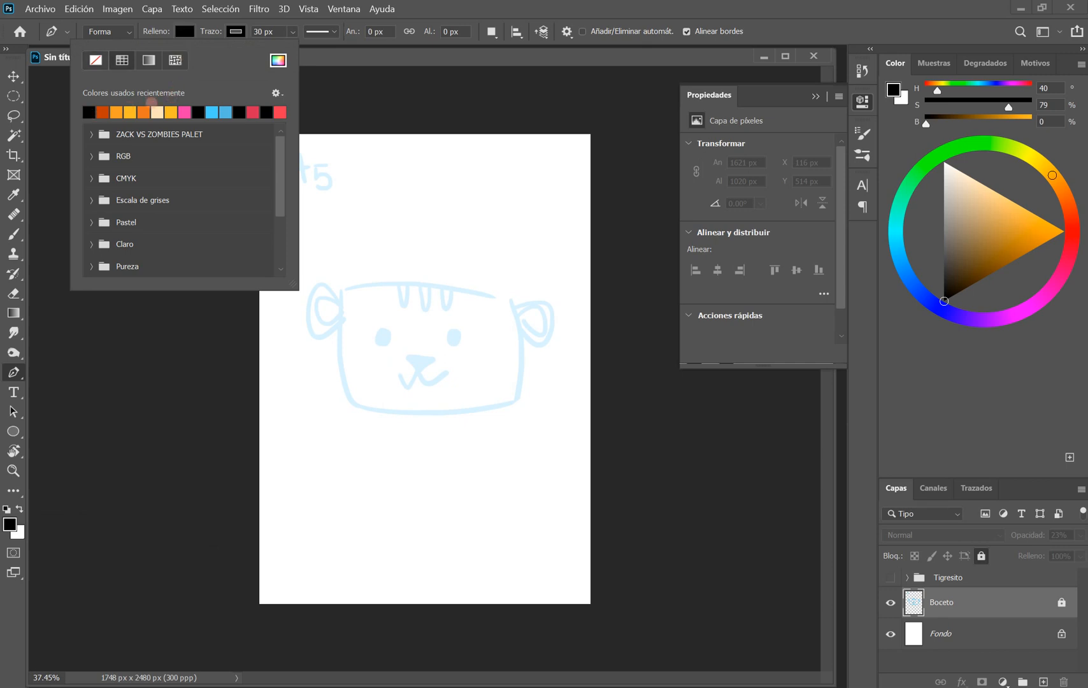
{"action": "left_click", "coordinate": [236, 32]}
{"action": "left_click", "coordinate": [236, 32]}
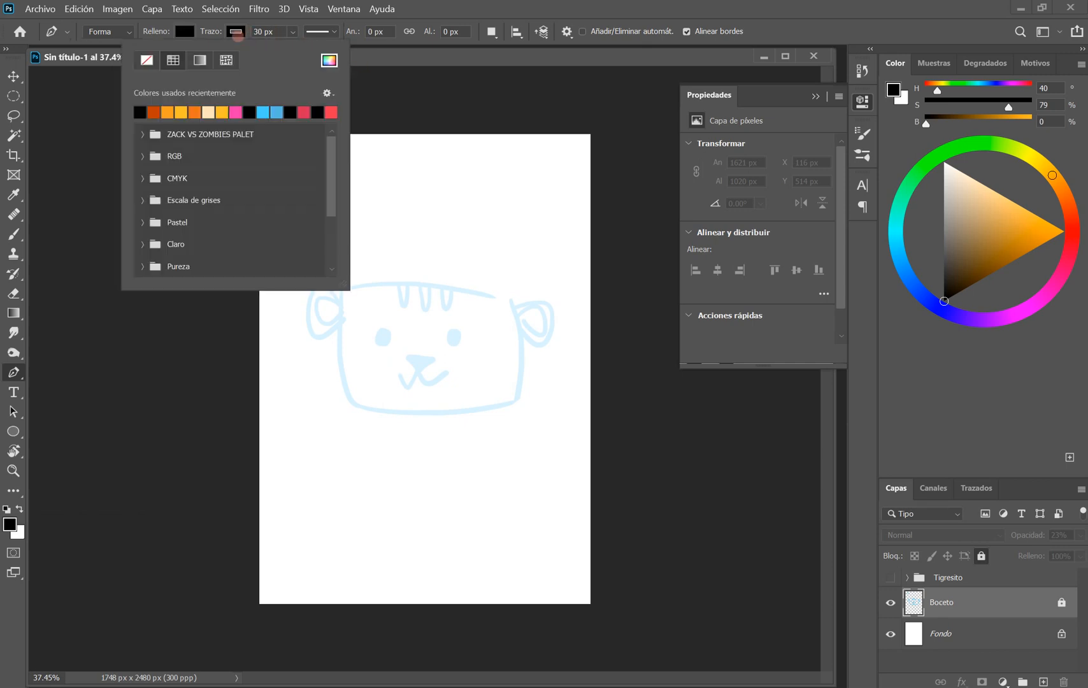
{"action": "left_click", "coordinate": [147, 60]}
{"action": "left_click", "coordinate": [424, 55]}
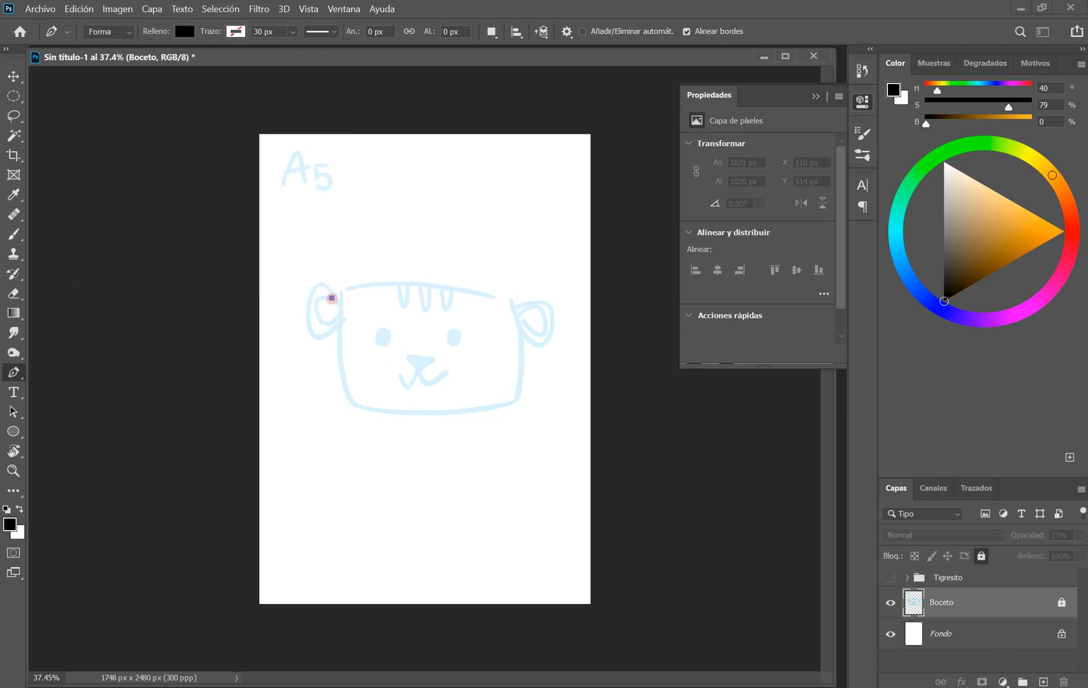
Step: Draw a tapered black stroke with the Pen tool, curving from the left ear up to a point above the head
{"action": "left_click", "coordinate": [332, 297]}
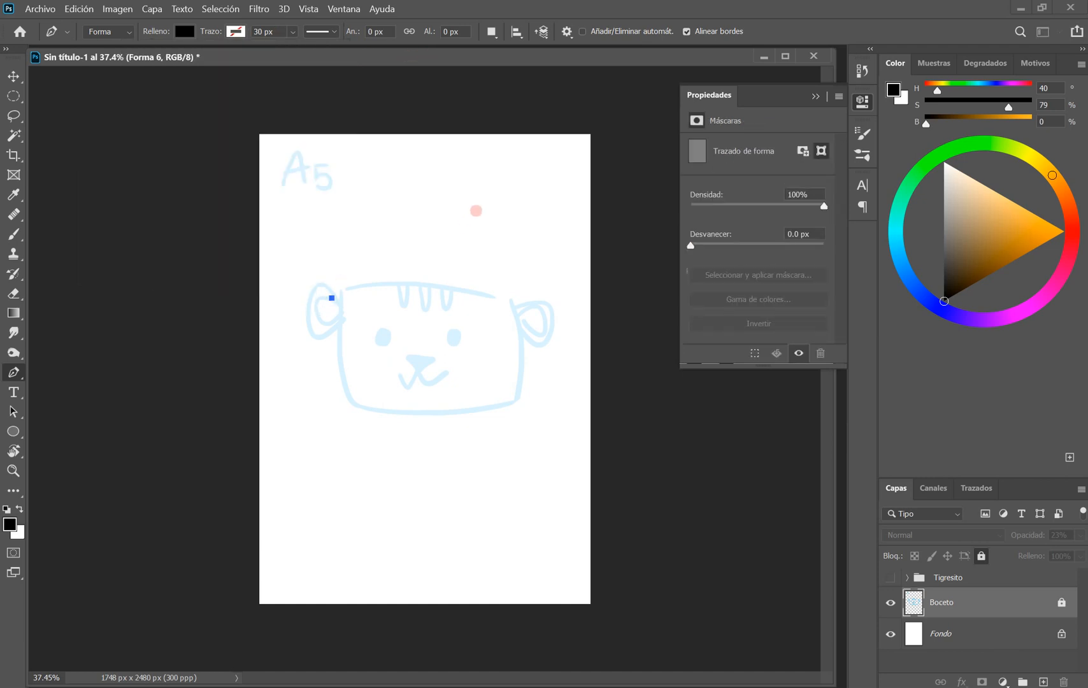
{"action": "left_click_drag", "start_coordinate": [476, 210], "coordinate": [611, 189]}
{"action": "key", "text": "ctrl+z"}
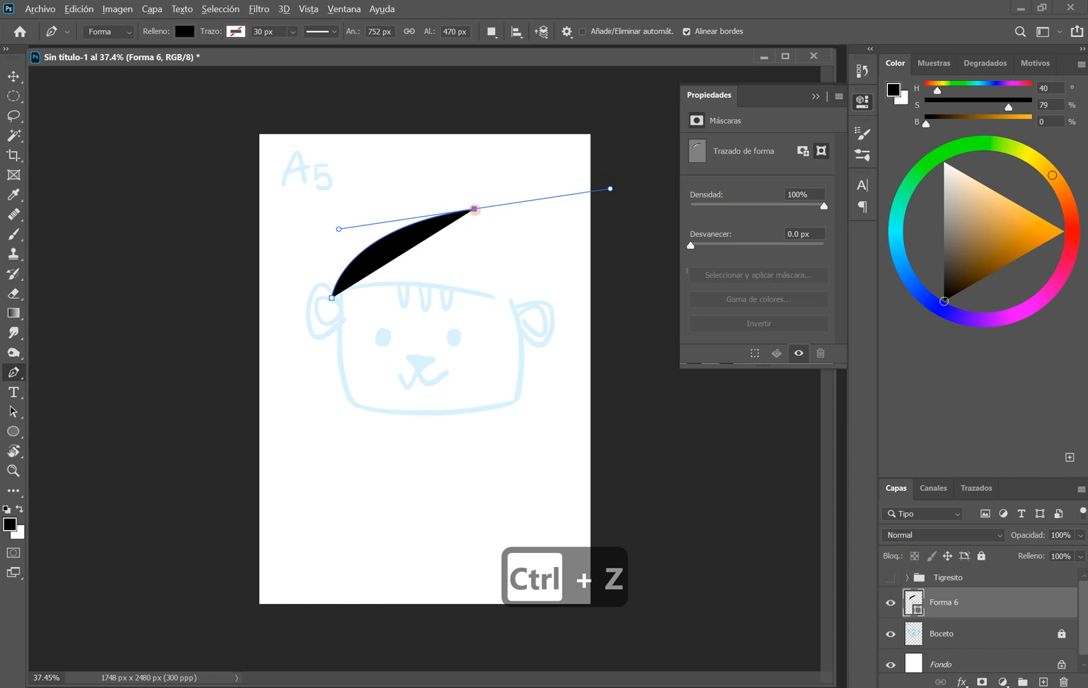
{"action": "left_click", "coordinate": [475, 209], "text": "alt"}
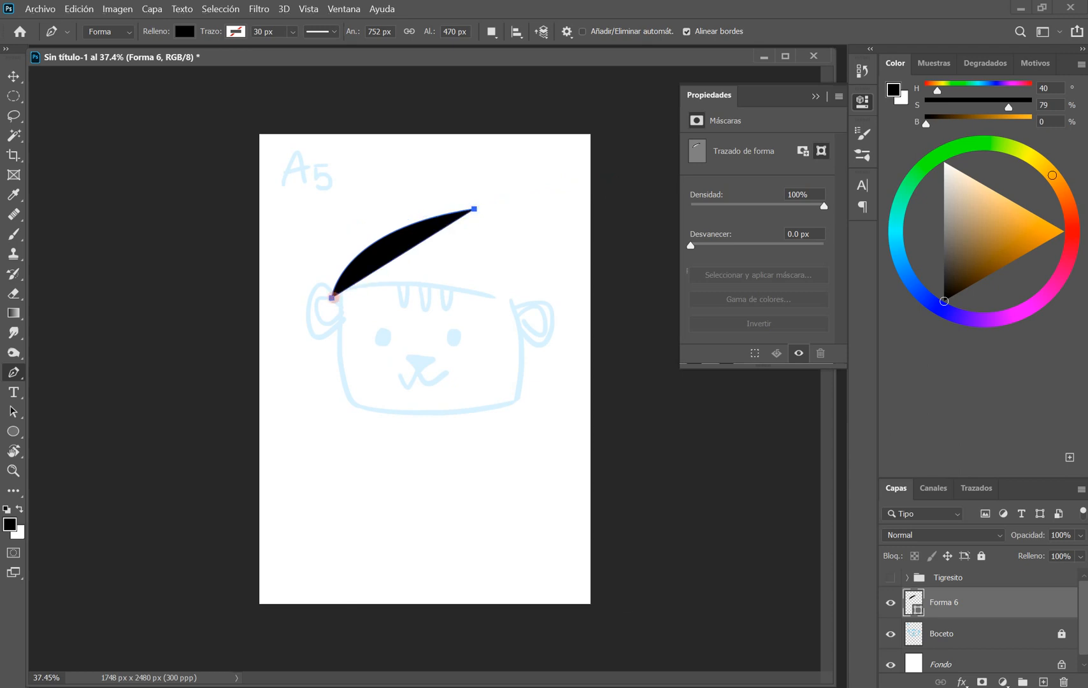
{"action": "left_click_drag", "start_coordinate": [333, 298], "coordinate": [309, 343]}
{"action": "left_click_drag", "start_coordinate": [332, 298], "coordinate": [306, 347]}
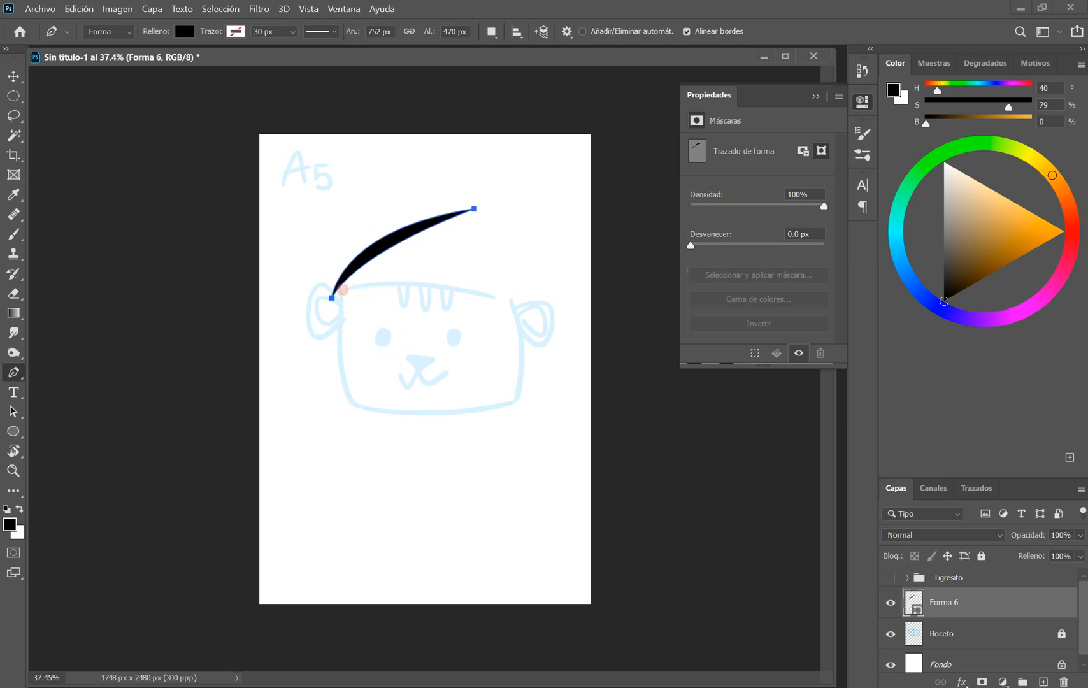
Step: Draw a thin tapered black Pen shape along the top edge of the sketched head and deselect it
{"action": "left_click", "coordinate": [342, 289]}
{"action": "left_click_drag", "start_coordinate": [509, 299], "coordinate": [602, 333]}
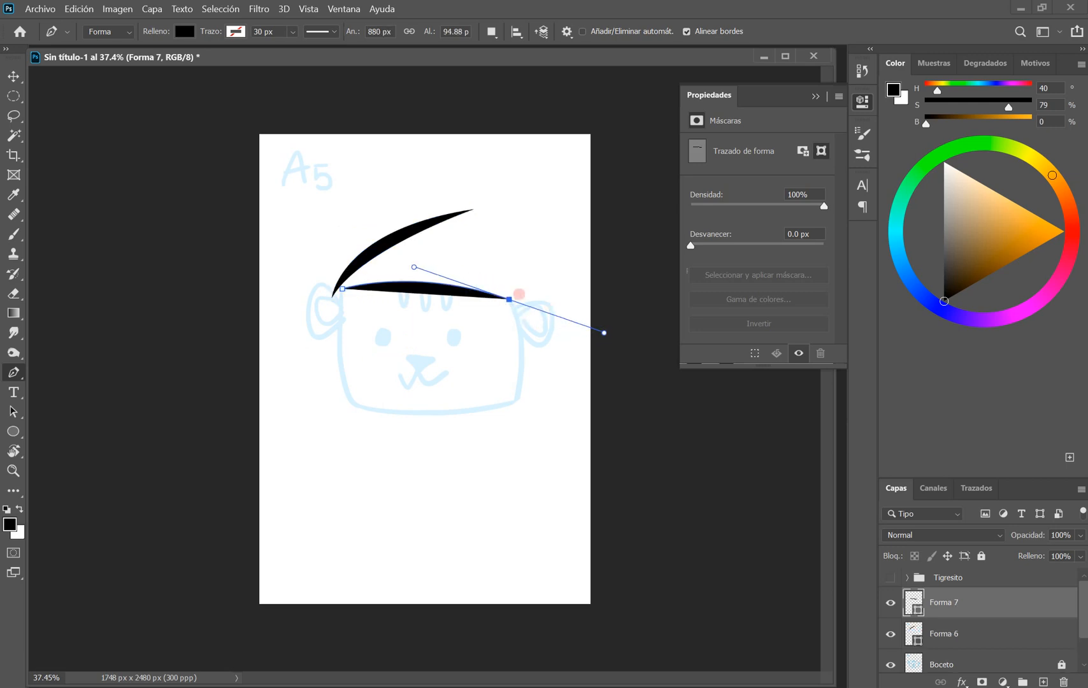
{"action": "left_click", "coordinate": [509, 299], "text": "alt"}
{"action": "left_click_drag", "start_coordinate": [343, 289], "coordinate": [267, 302]}
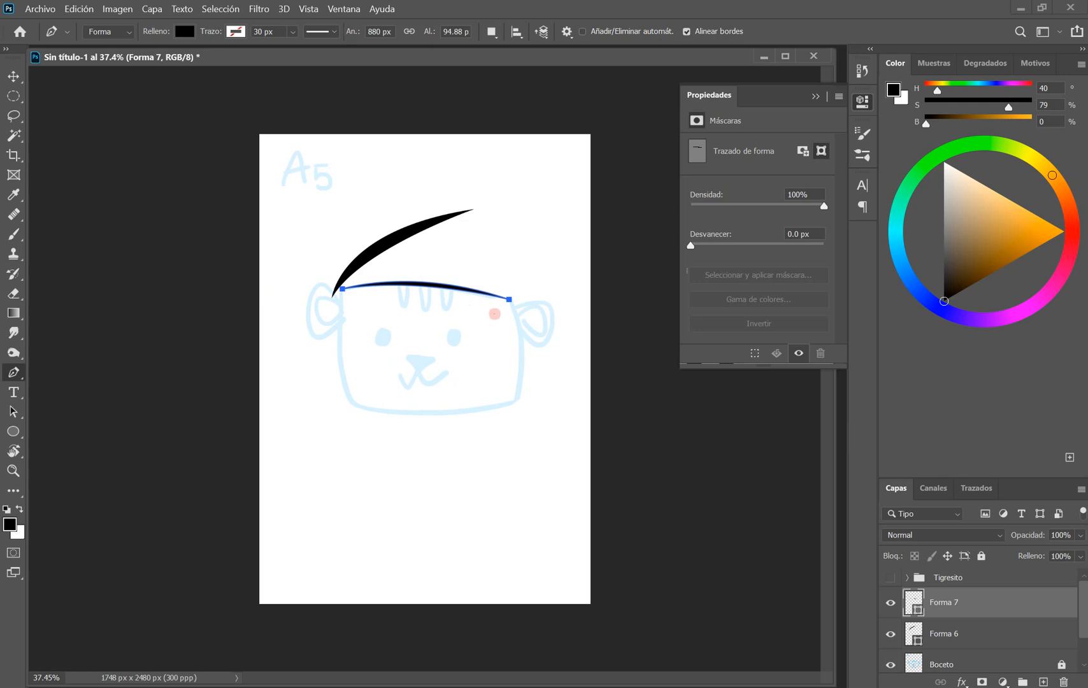
{"action": "left_click", "coordinate": [494, 314], "text": "ctrl"}
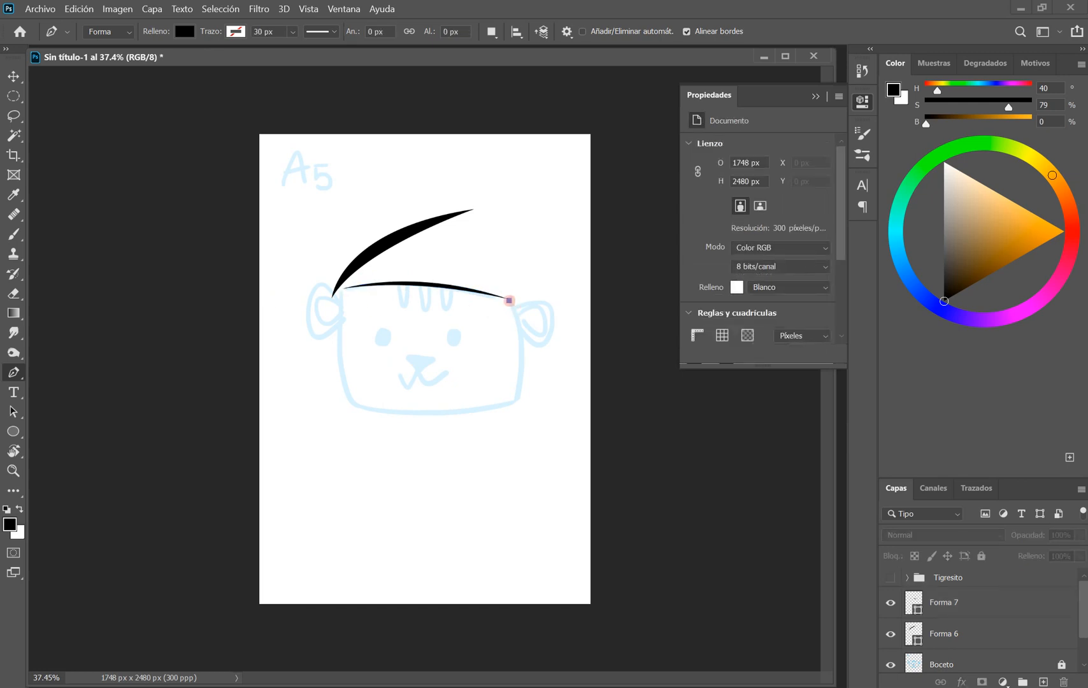
Step: Start a black Pen shape at the head's upper right corner, tracing the inner edge down the right side, along the bottom and up the left side
{"action": "left_click", "coordinate": [509, 301]}
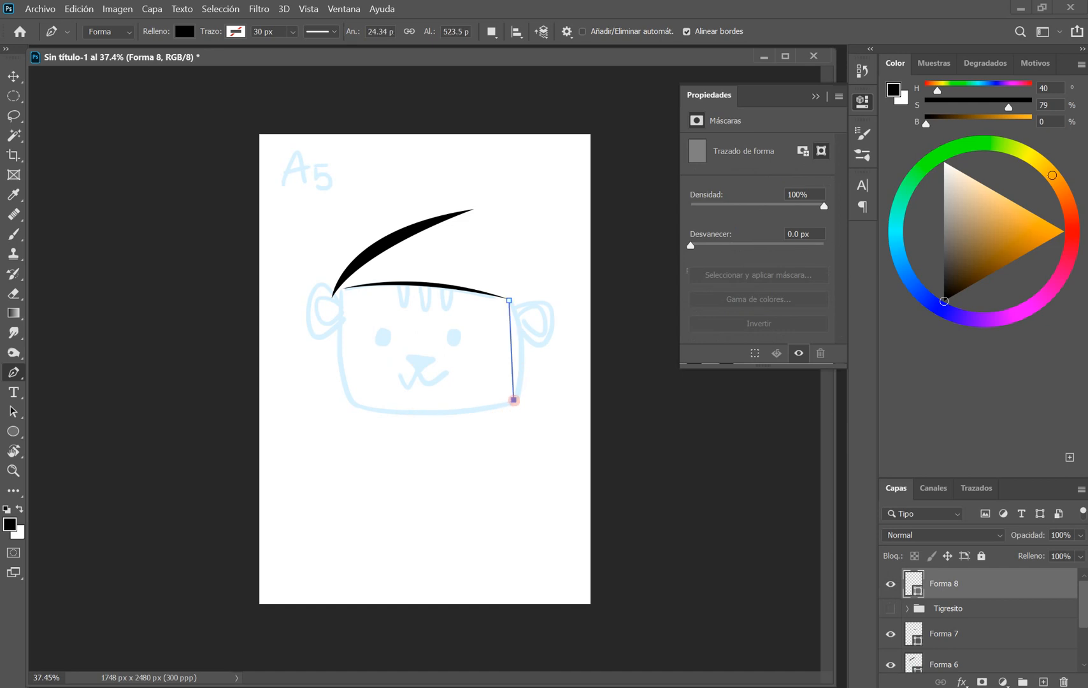
{"action": "left_click_drag", "start_coordinate": [515, 400], "coordinate": [436, 399]}
{"action": "key", "text": "ctrl+z"}
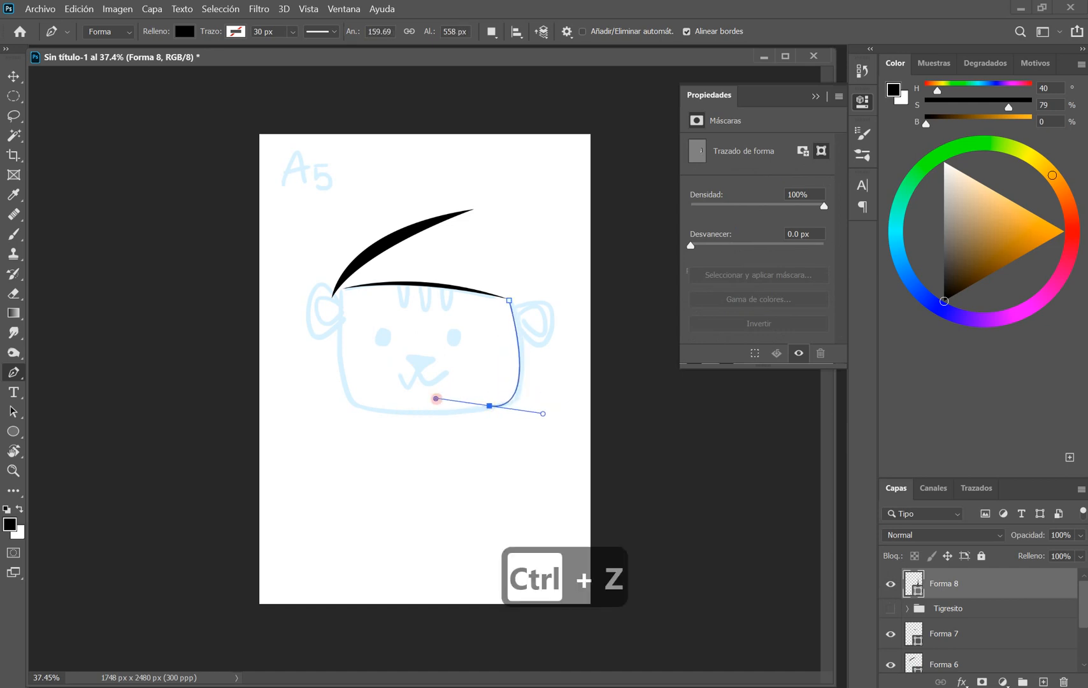
{"action": "key", "text": "ctrl+z"}
{"action": "left_click_drag", "start_coordinate": [512, 401], "coordinate": [497, 451]}
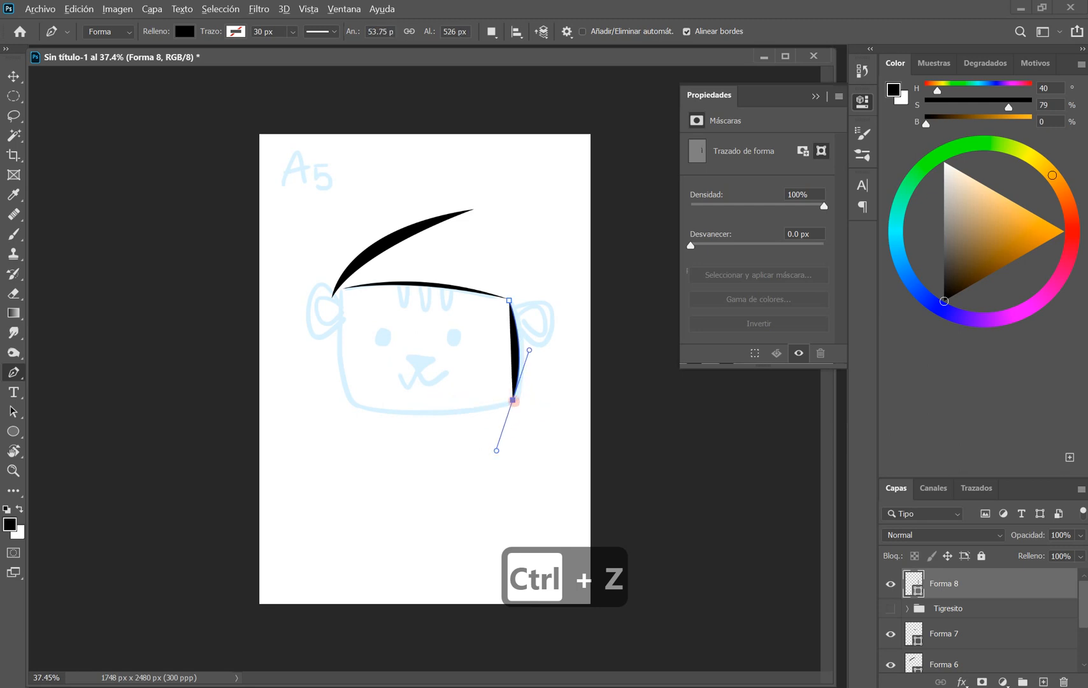
{"action": "left_click", "coordinate": [513, 400]}
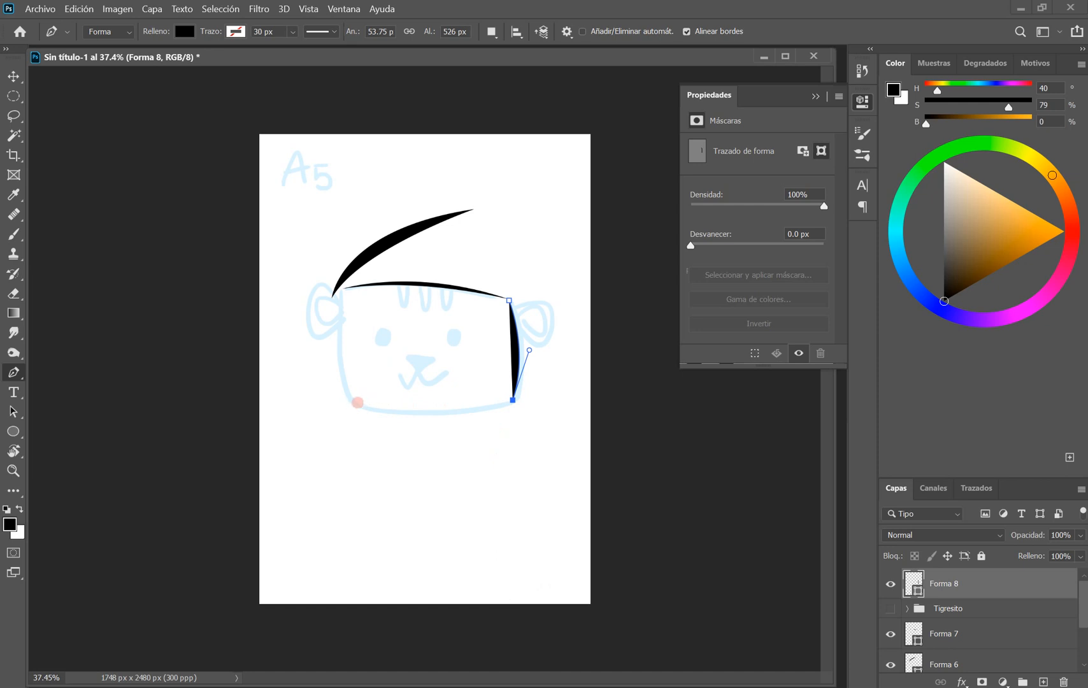
{"action": "left_click_drag", "start_coordinate": [356, 403], "coordinate": [279, 384]}
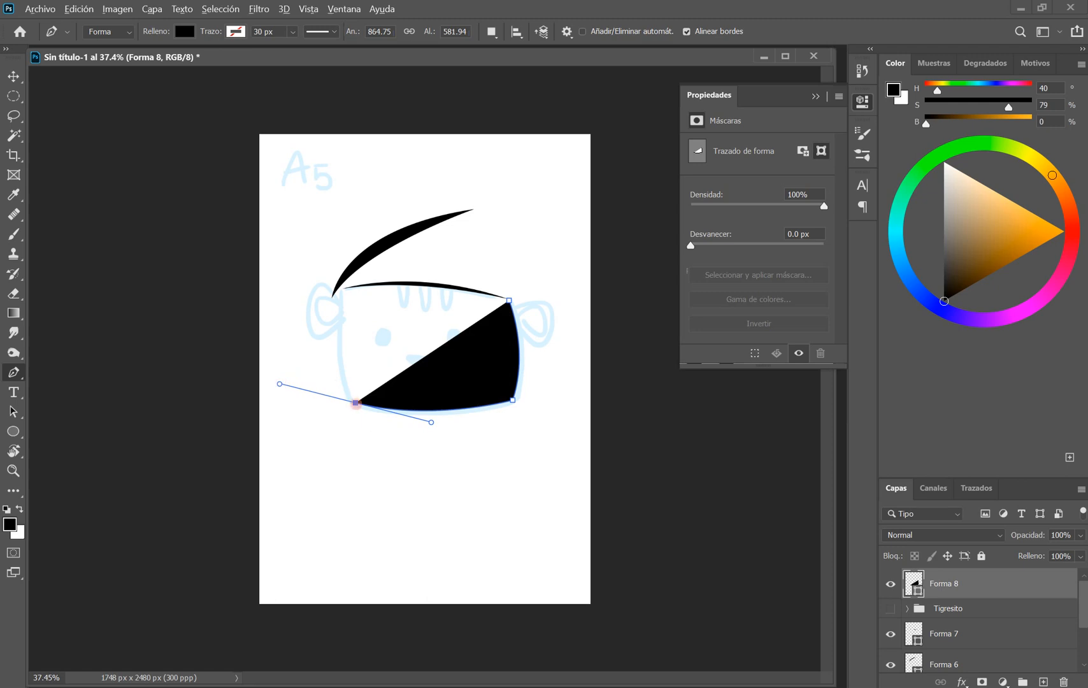
{"action": "left_click", "coordinate": [357, 403], "text": "alt"}
{"action": "left_click_drag", "start_coordinate": [342, 291], "coordinate": [356, 207]}
{"action": "left_click", "coordinate": [342, 292], "text": "alt"}
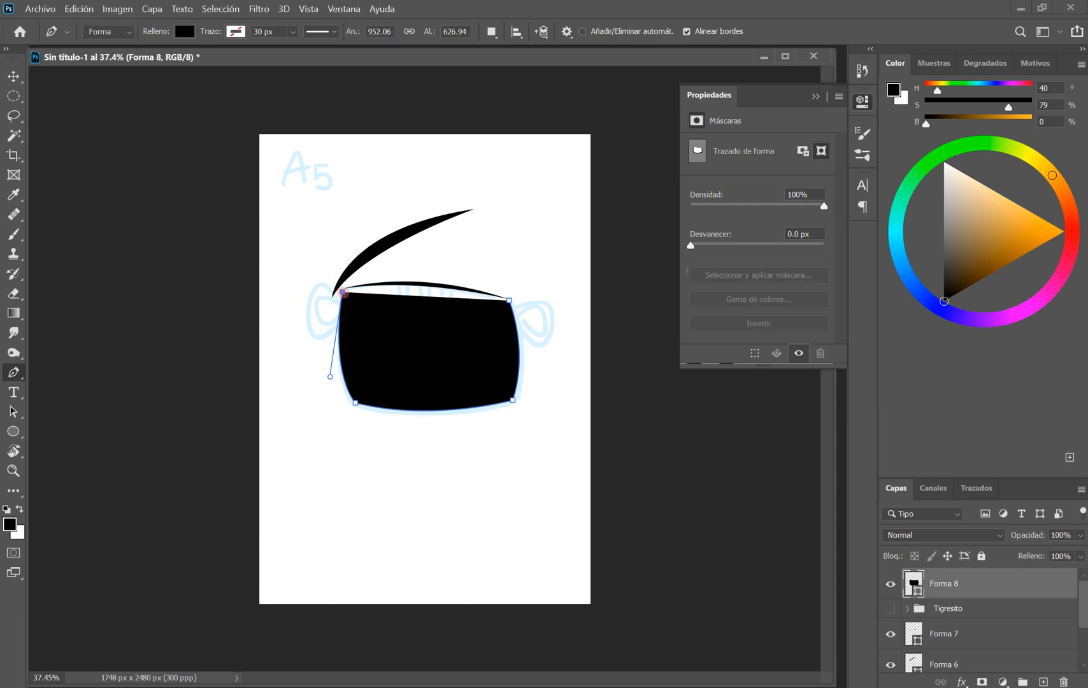
Step: Trace the outer edge back to the starting point to close the variable-width face outline, and check it by toggling its visibility
{"action": "left_click", "coordinate": [355, 404]}
{"action": "left_click_drag", "start_coordinate": [351, 406], "coordinate": [377, 442]}
{"action": "left_click", "coordinate": [351, 405], "text": "alt"}
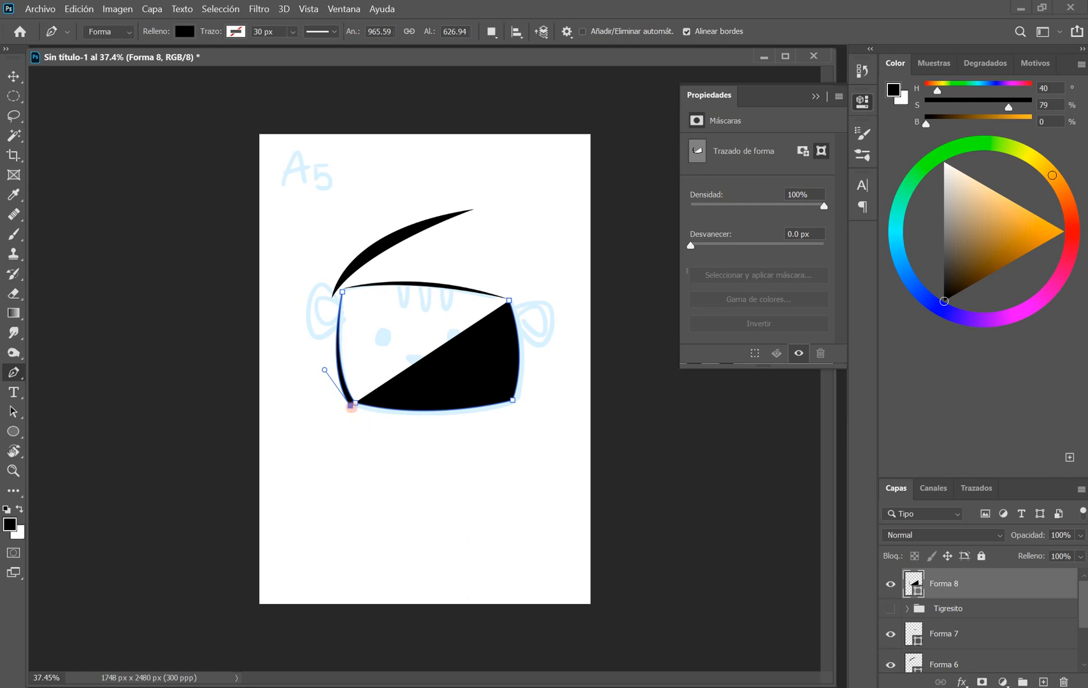
{"action": "left_click_drag", "start_coordinate": [514, 401], "coordinate": [613, 372]}
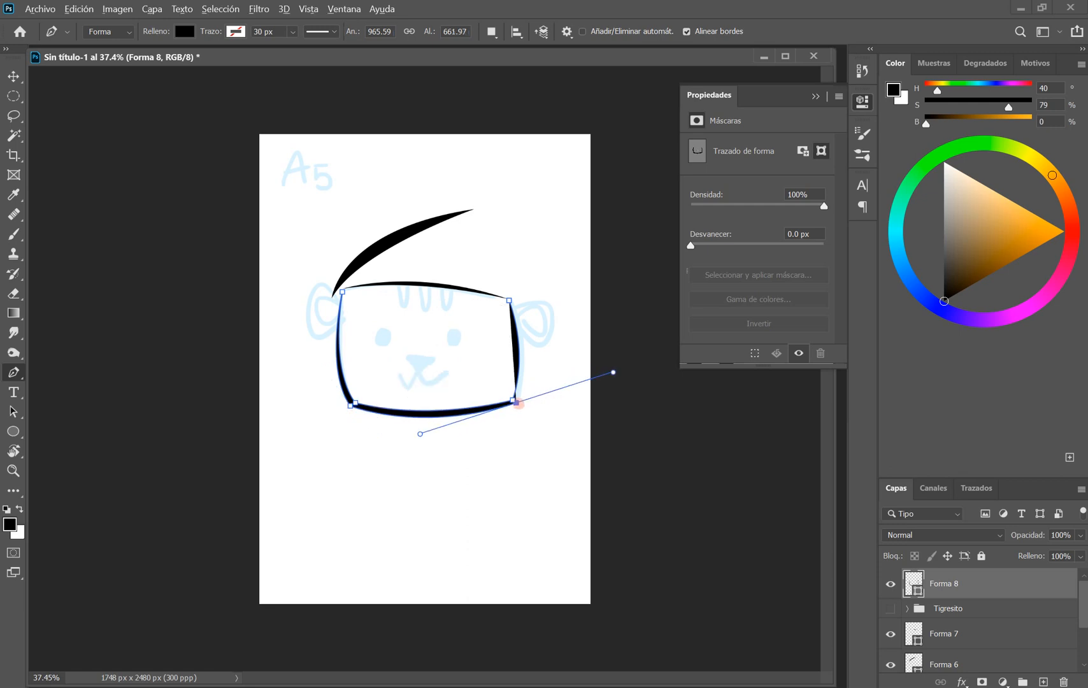
{"action": "left_click", "coordinate": [516, 402], "text": "alt"}
{"action": "left_click_drag", "start_coordinate": [509, 299], "coordinate": [484, 249]}
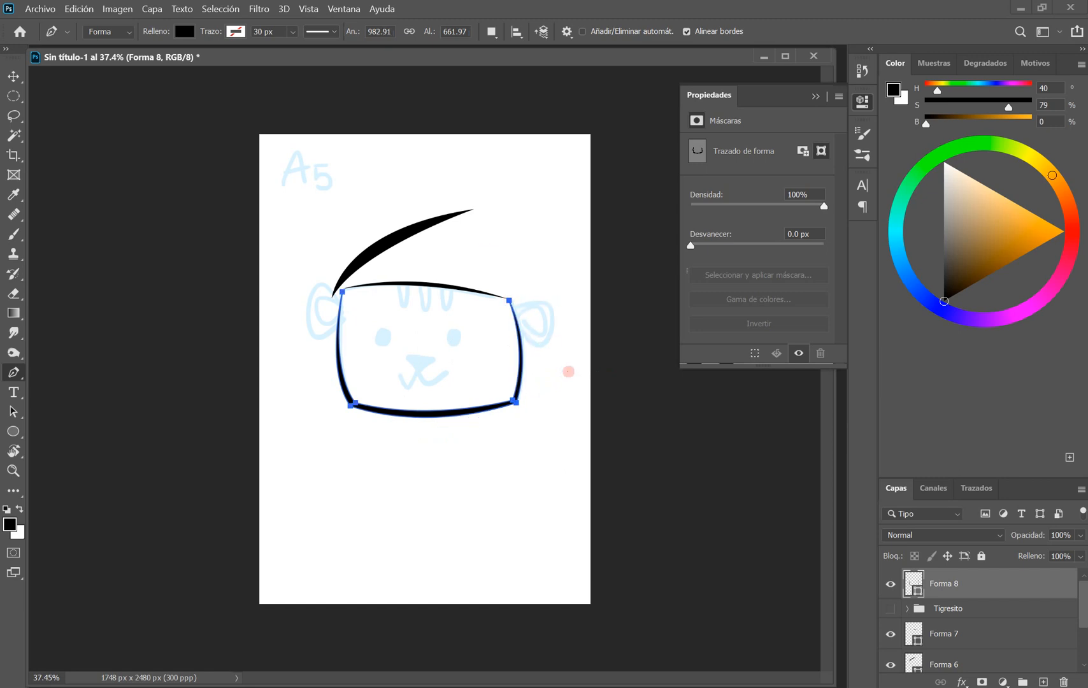
{"action": "left_click", "coordinate": [568, 371], "text": "ctrl"}
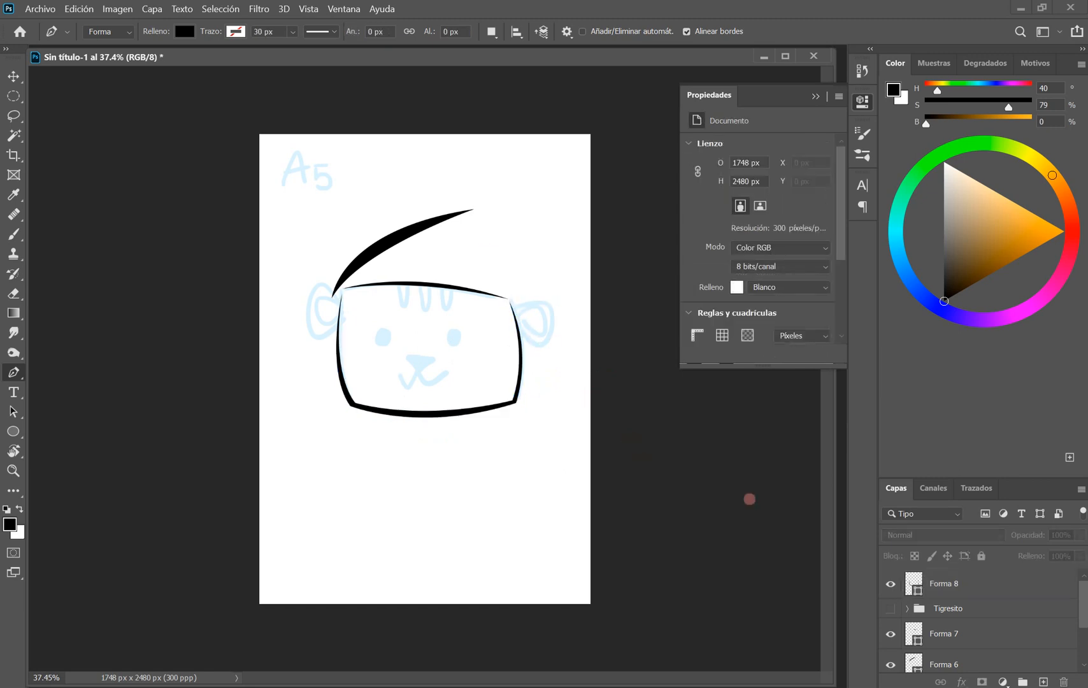
{"action": "left_click", "coordinate": [888, 584]}
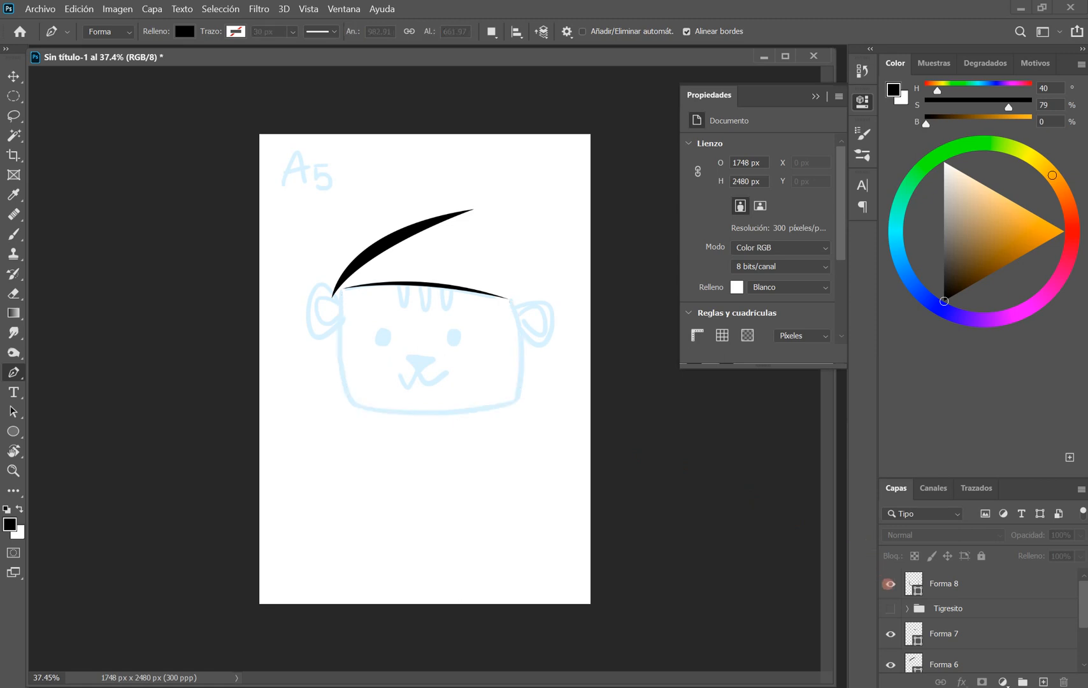
{"action": "left_click", "coordinate": [889, 584]}
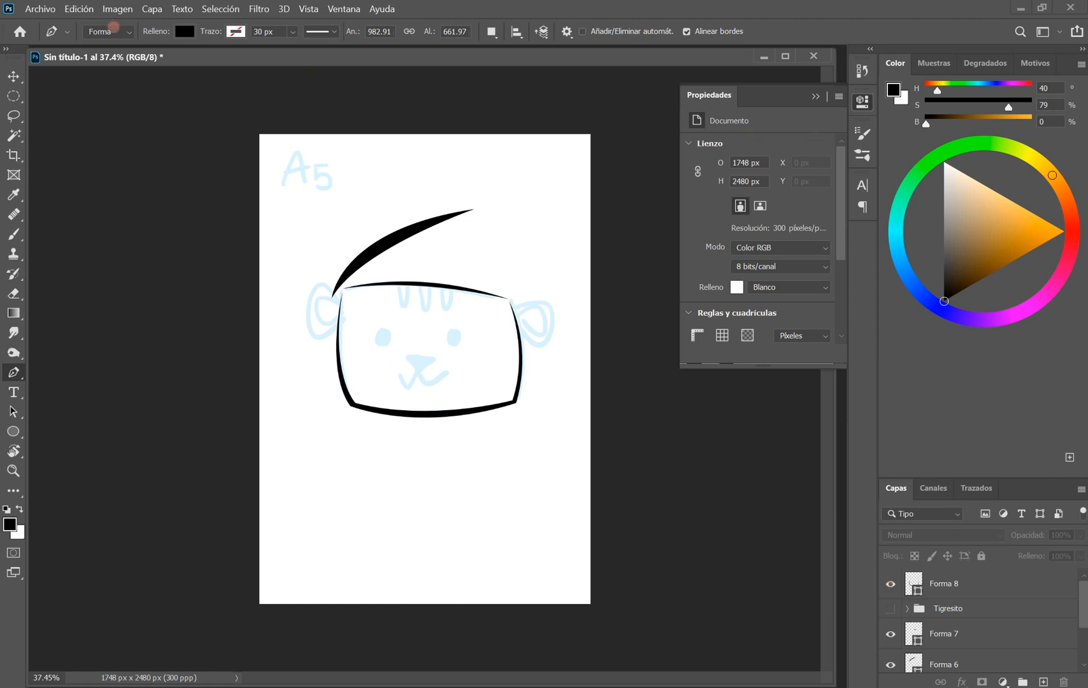
Step: Set the Pen fill to yellow-orange and start a new face fill shape along the outline's left side and bottom
{"action": "left_click", "coordinate": [184, 31]}
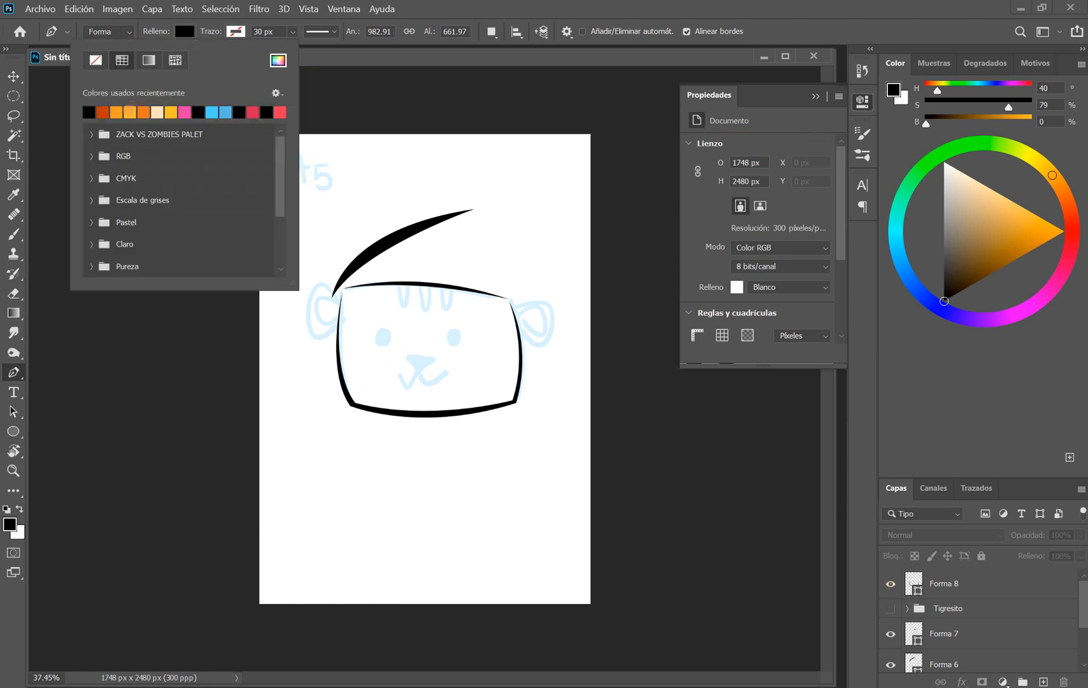
{"action": "left_click", "coordinate": [171, 112]}
{"action": "left_click", "coordinate": [348, 61]}
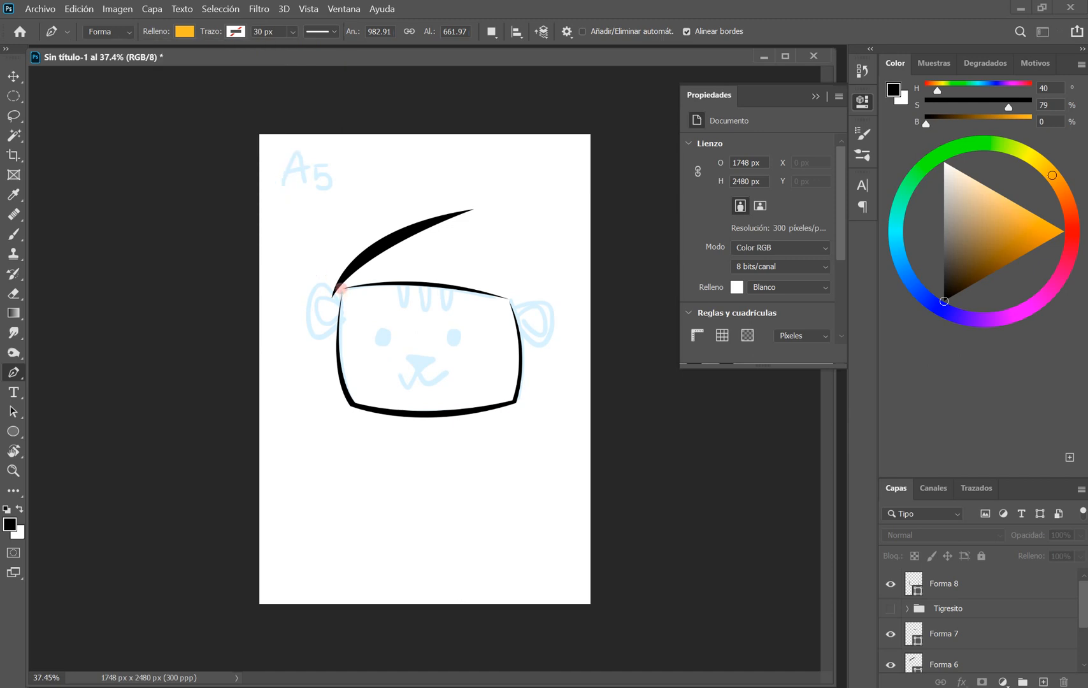
{"action": "left_click", "coordinate": [341, 289]}
{"action": "left_click_drag", "start_coordinate": [351, 404], "coordinate": [380, 437]}
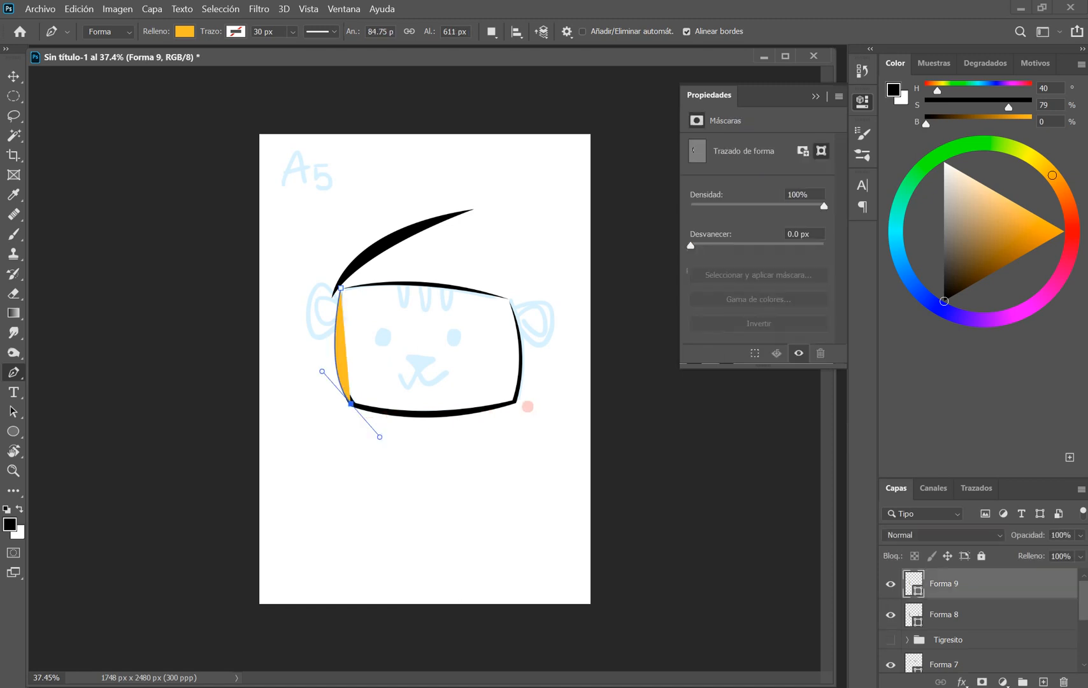
{"action": "left_click_drag", "start_coordinate": [514, 401], "coordinate": [524, 395]}
{"action": "key", "text": "ctrl+z"}
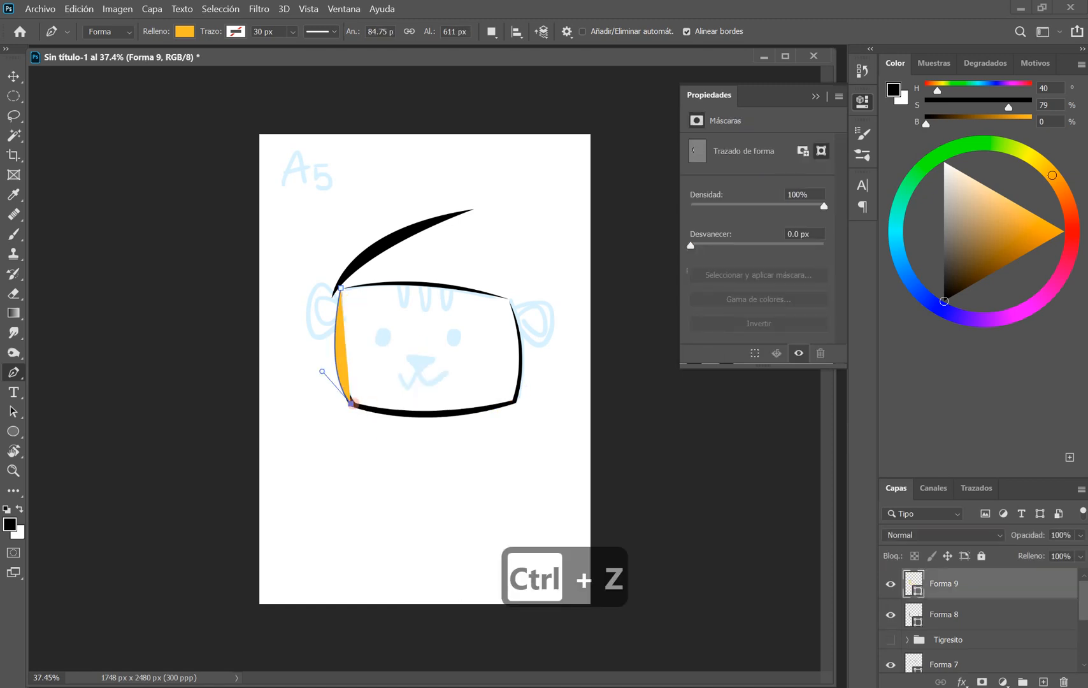
{"action": "left_click_drag", "start_coordinate": [515, 401], "coordinate": [598, 372]}
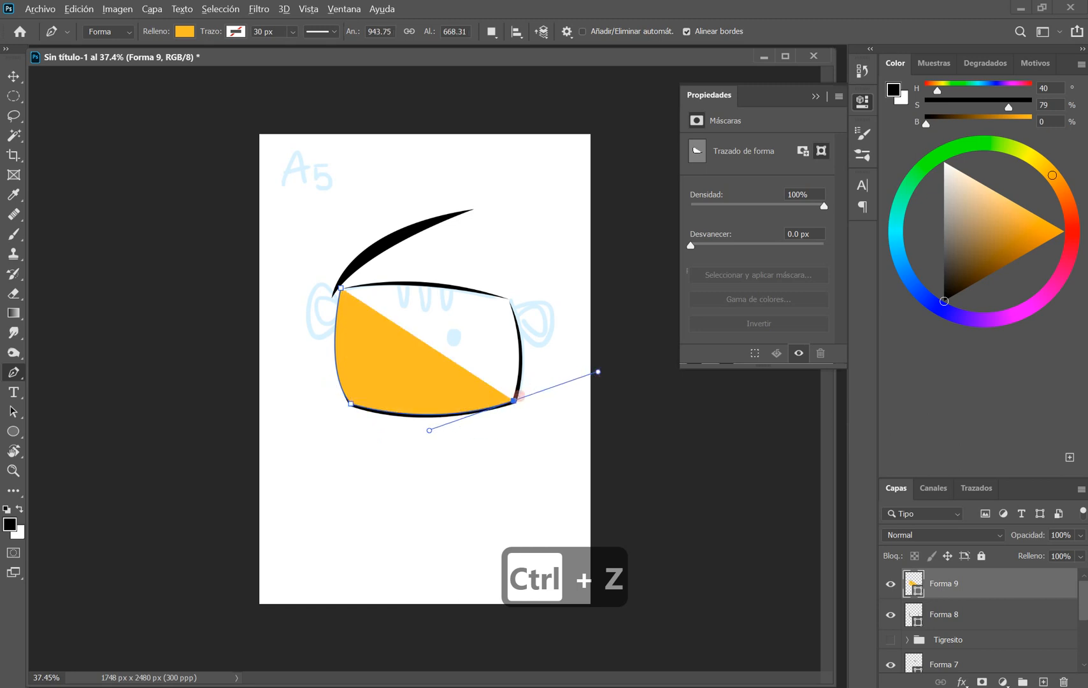
{"action": "left_click", "coordinate": [515, 401]}
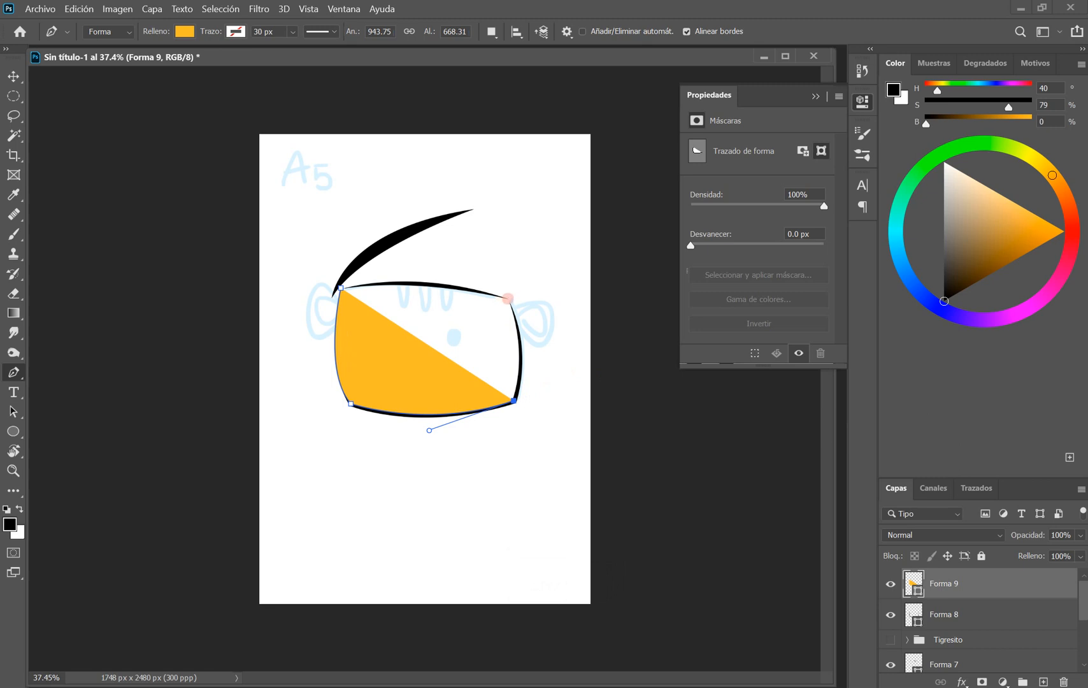
Step: Close the yellow-orange face shape along the right side and the curved top edge
{"action": "left_click_drag", "start_coordinate": [508, 298], "coordinate": [484, 257]}
{"action": "key", "text": "ctrl+z"}
{"action": "left_click", "coordinate": [507, 299]}
{"action": "left_click", "coordinate": [508, 298], "text": "alt"}
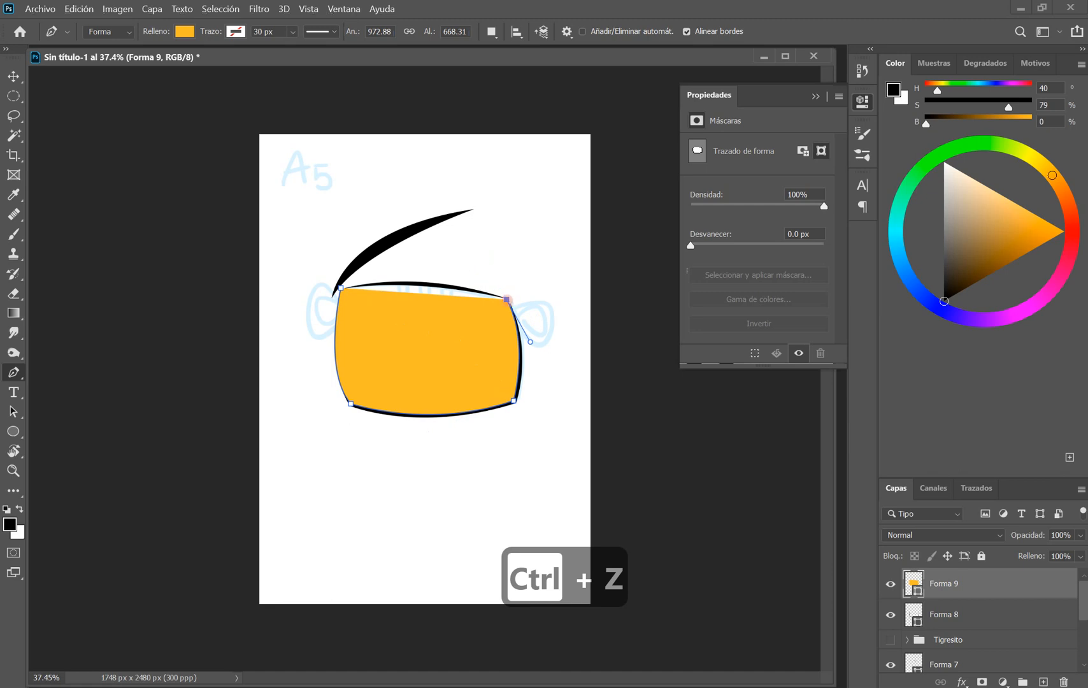
{"action": "left_click_drag", "start_coordinate": [341, 288], "coordinate": [246, 307]}
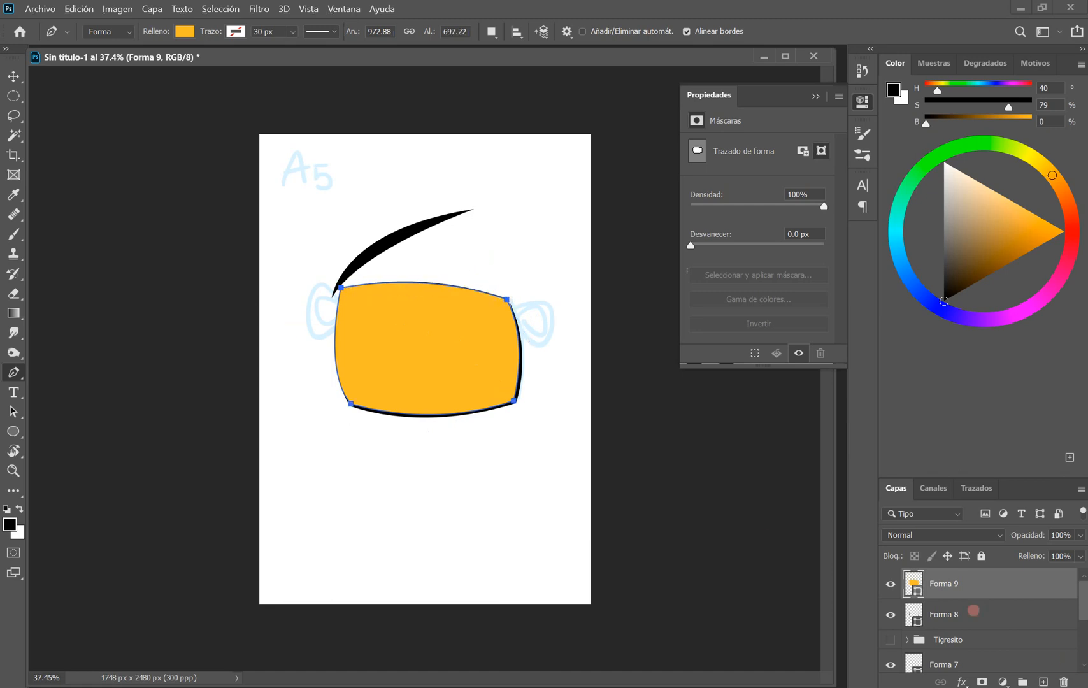
Step: Move the yellow-orange Forma 9 layer below the Forma 8 outline and check both layers by toggling their visibility
{"action": "left_click_drag", "start_coordinate": [931, 579], "coordinate": [944, 623]}
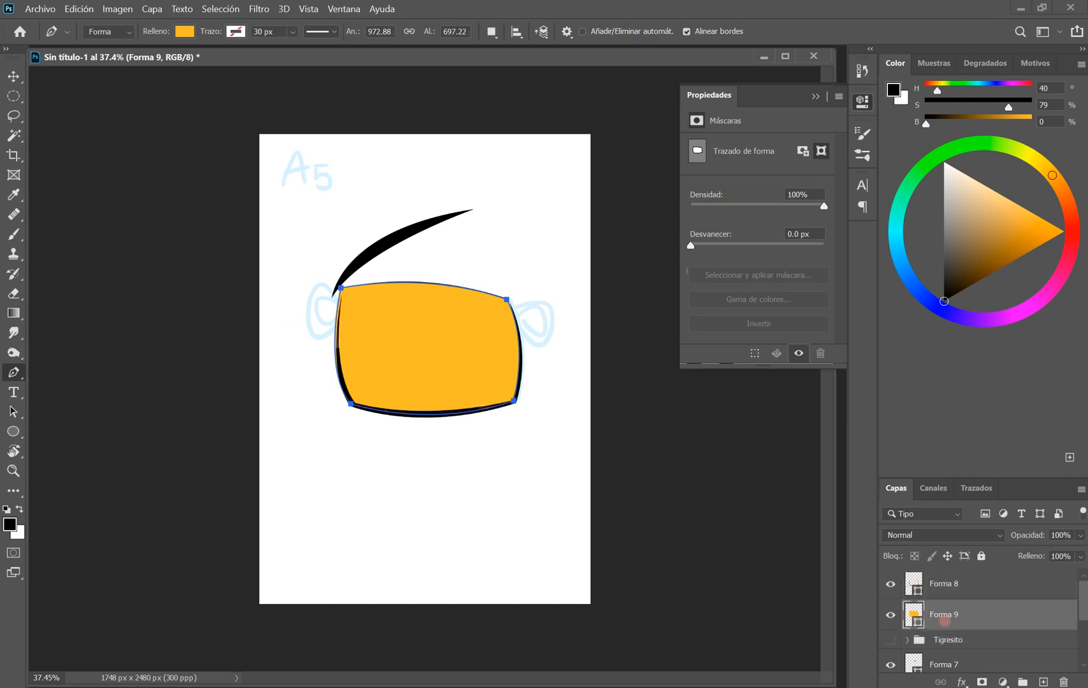
{"action": "left_click", "coordinate": [981, 585]}
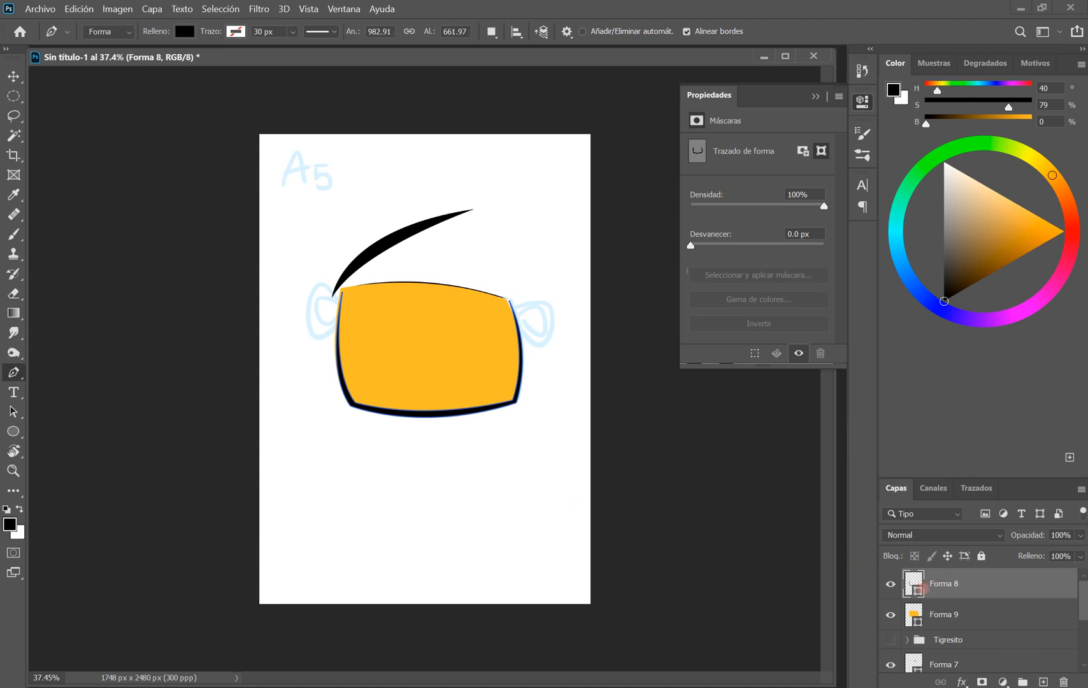
{"action": "left_click", "coordinate": [892, 585]}
{"action": "left_click", "coordinate": [892, 585]}
{"action": "left_click", "coordinate": [891, 610]}
{"action": "left_click", "coordinate": [892, 610]}
{"action": "left_click", "coordinate": [937, 613]}
Step: Save the document to the computer in Documentos as Sin título-1 in large document format (PSB) with maximum compatibility
{"action": "key", "text": "ctrl+s"}
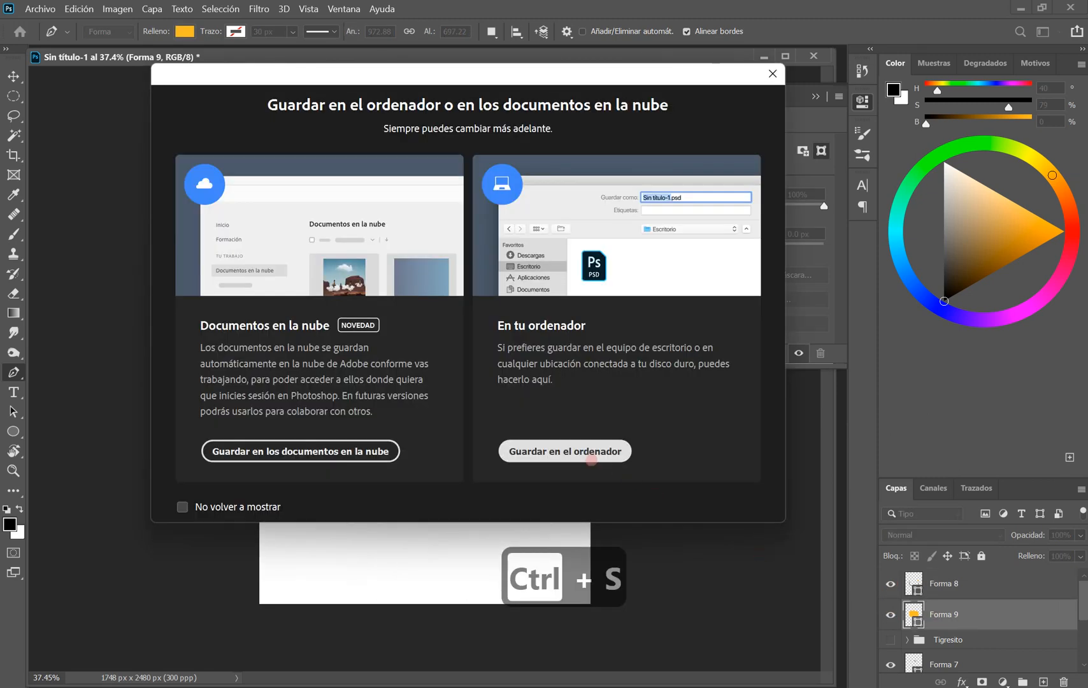
{"action": "left_click", "coordinate": [592, 458]}
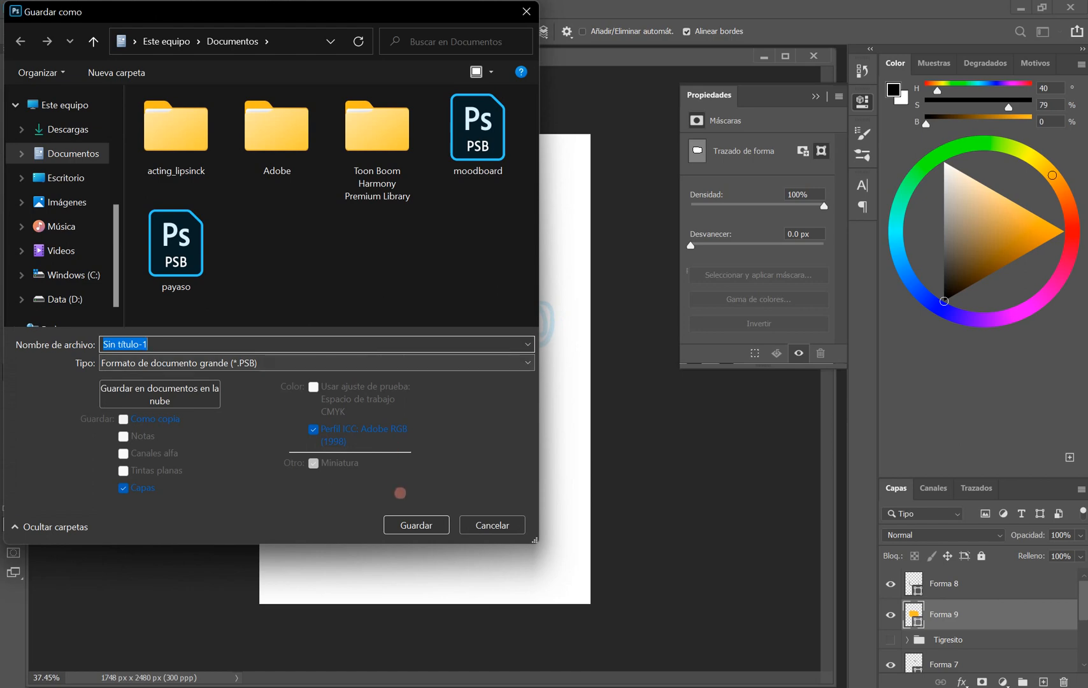
{"action": "left_click", "coordinate": [407, 525]}
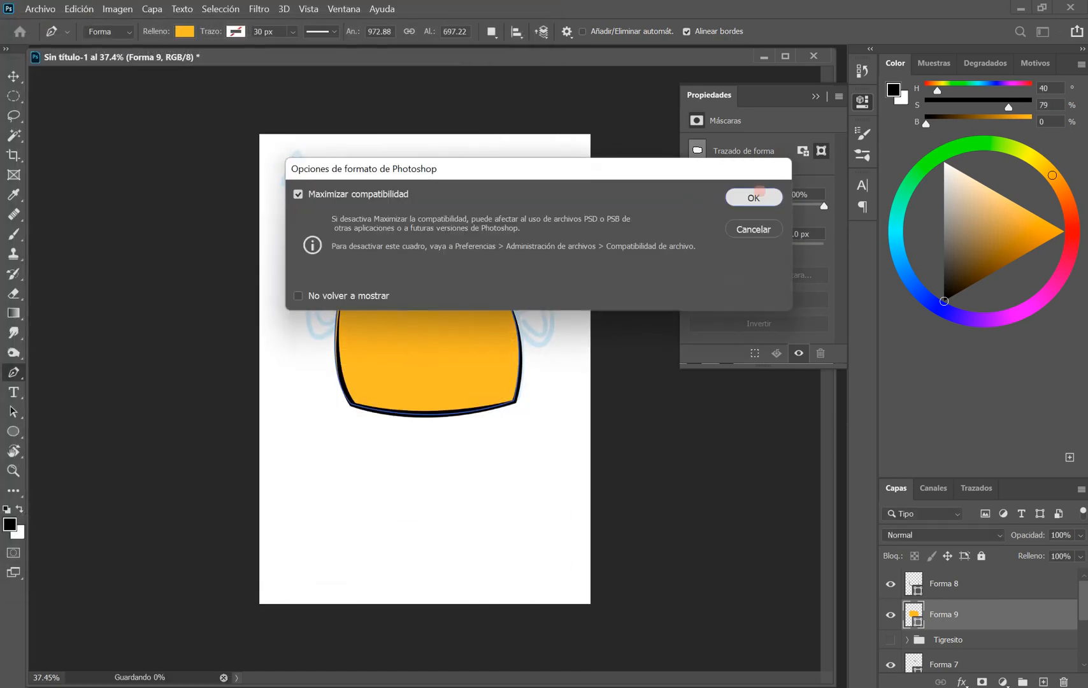
{"action": "left_click", "coordinate": [753, 198]}
Step: Hide the Forma 8 and Forma 9 layers and show the Tigresito group
{"action": "left_click", "coordinate": [890, 615]}
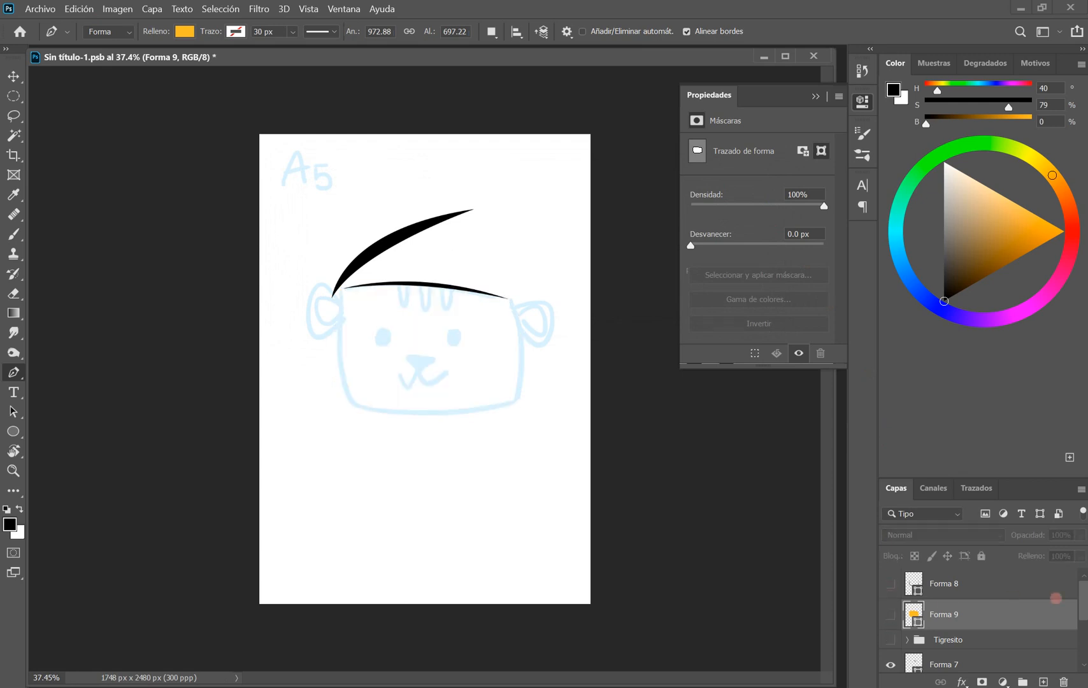
{"action": "left_click_drag", "start_coordinate": [1083, 598], "coordinate": [1082, 621]}
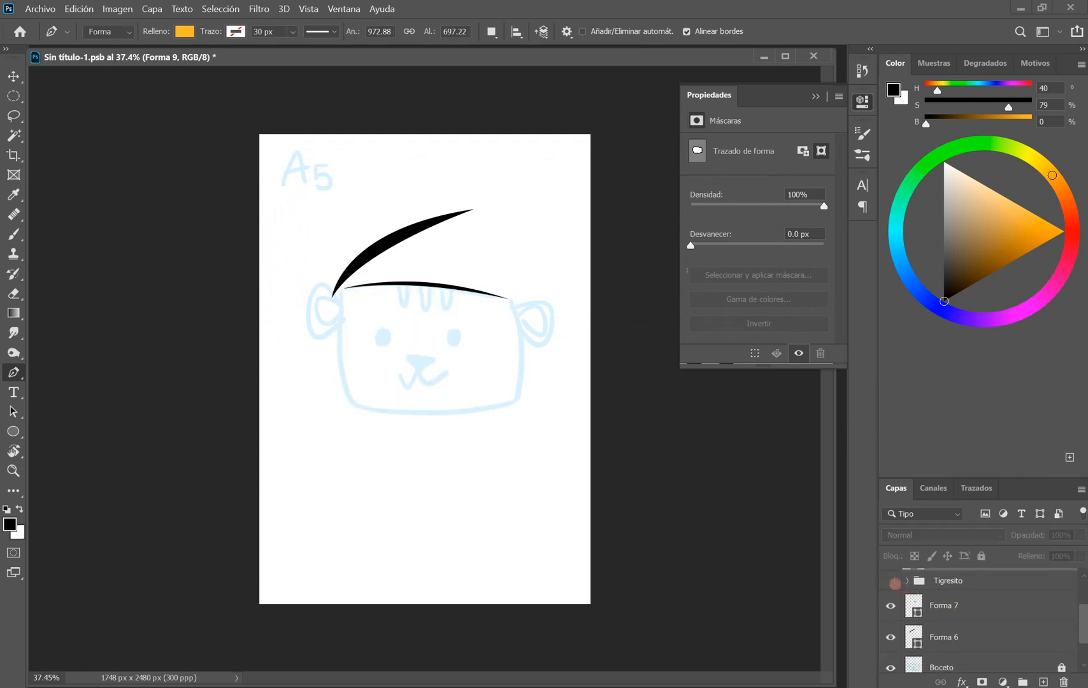
{"action": "left_click", "coordinate": [890, 582]}
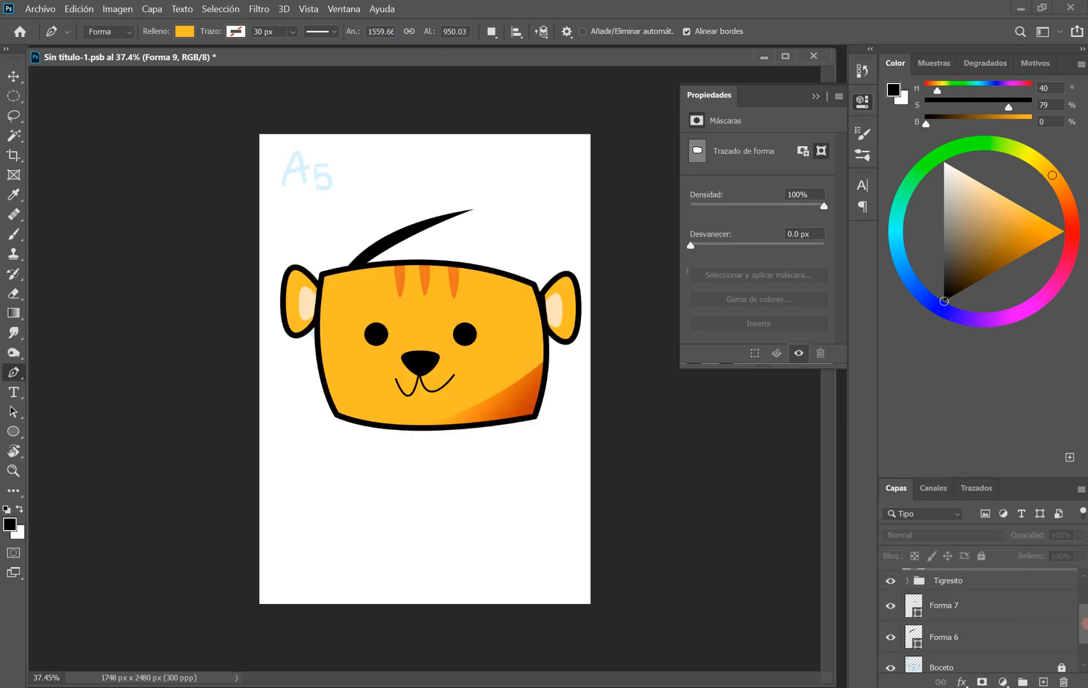
Step: Hide the black Forma 6 stroke layer and quick-export the tiger drawing as the PNG Sin título-1 to Escritorio
{"action": "left_click_drag", "start_coordinate": [1085, 624], "coordinate": [1083, 653]}
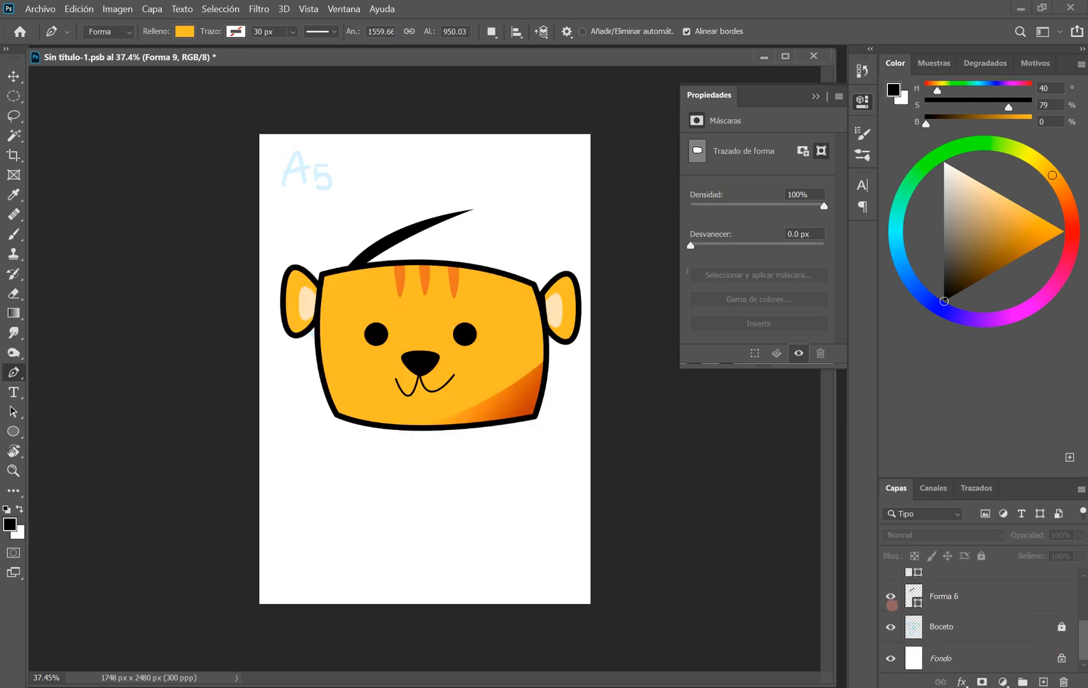
{"action": "left_click", "coordinate": [890, 599]}
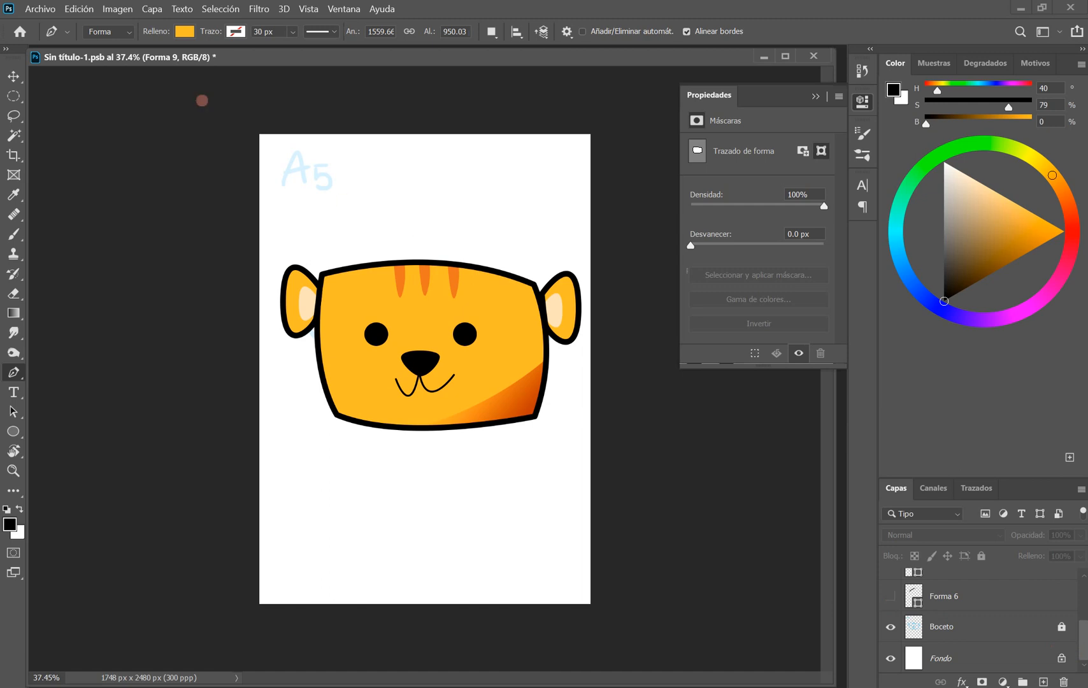
{"action": "left_click", "coordinate": [40, 9]}
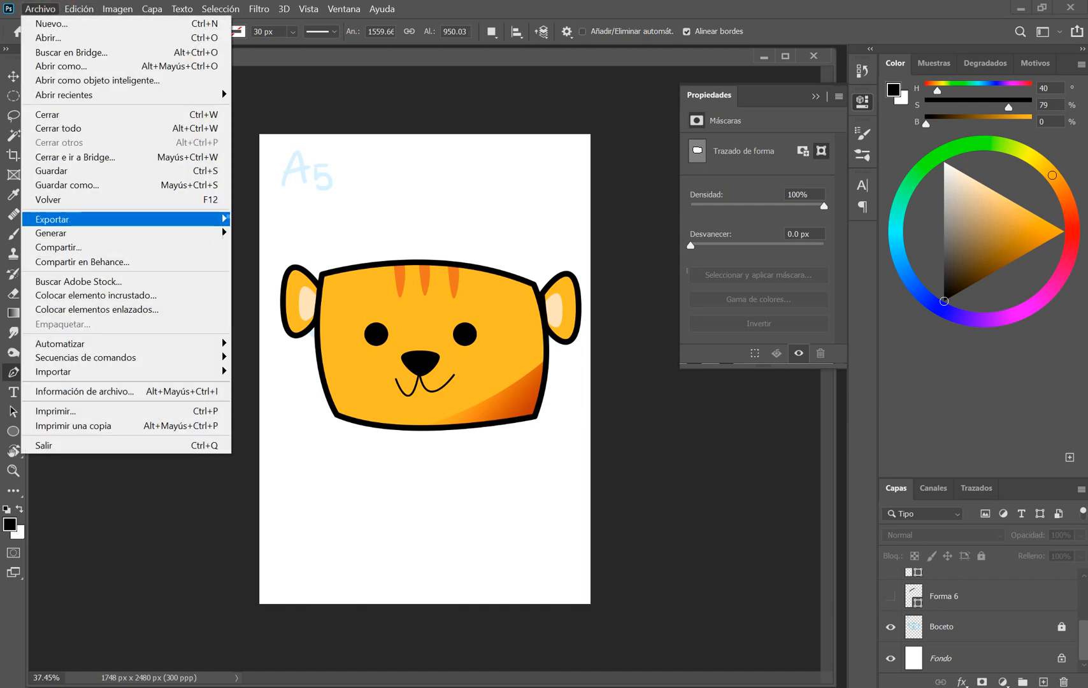
{"action": "mouse_move", "coordinate": [191, 220]}
{"action": "left_click", "coordinate": [348, 218]}
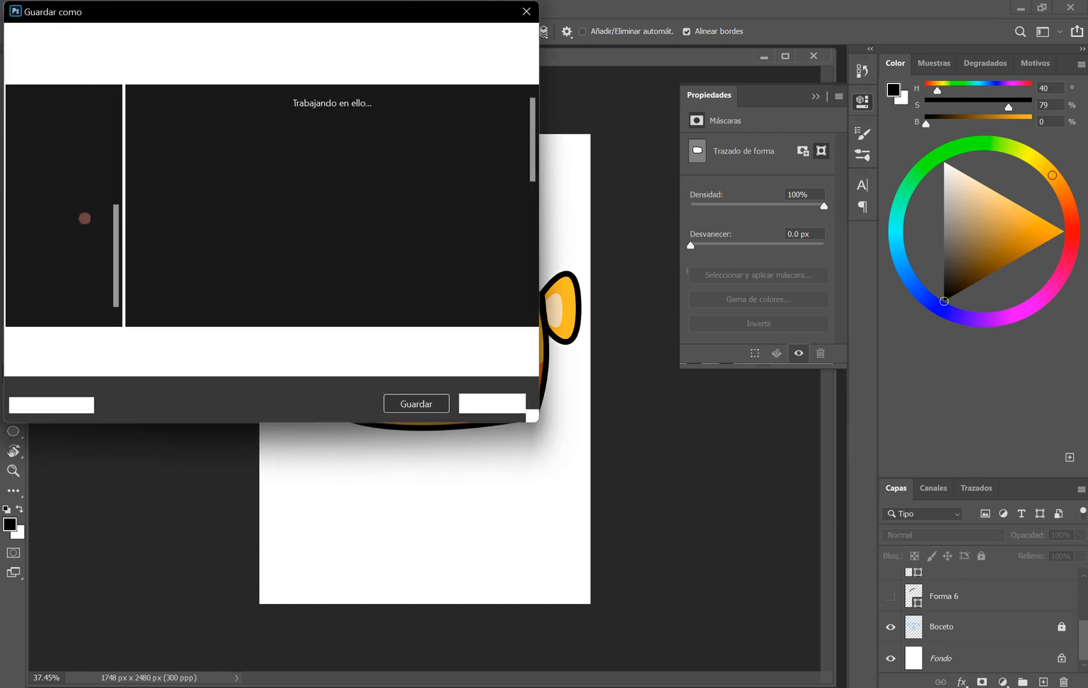
{"action": "left_click", "coordinate": [62, 178]}
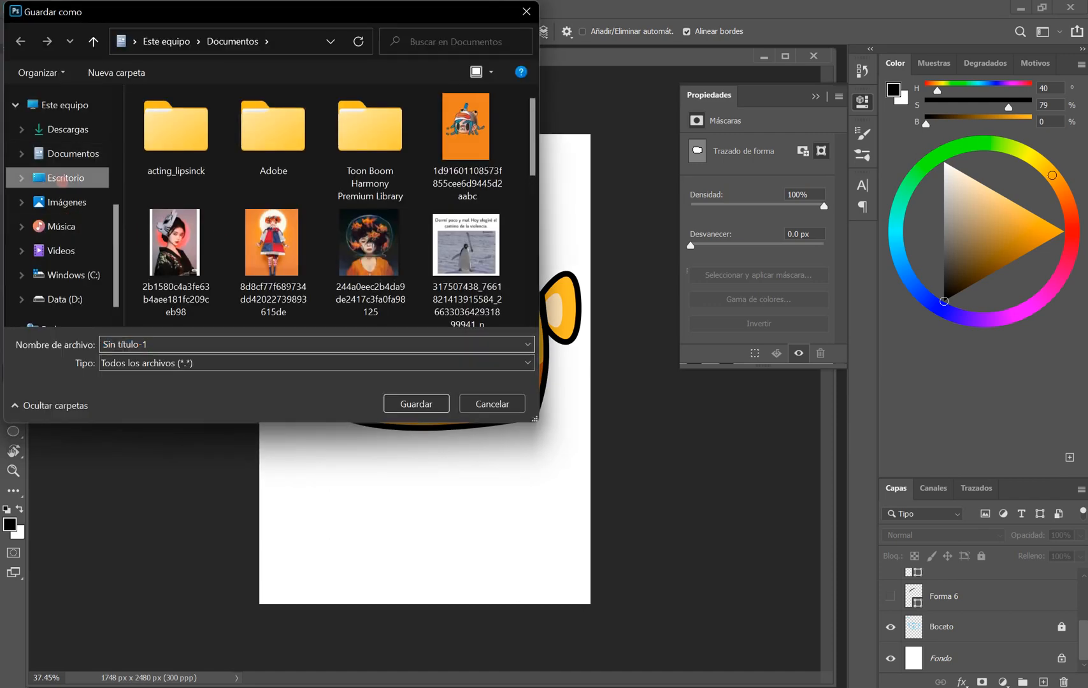
{"action": "left_click", "coordinate": [417, 403]}
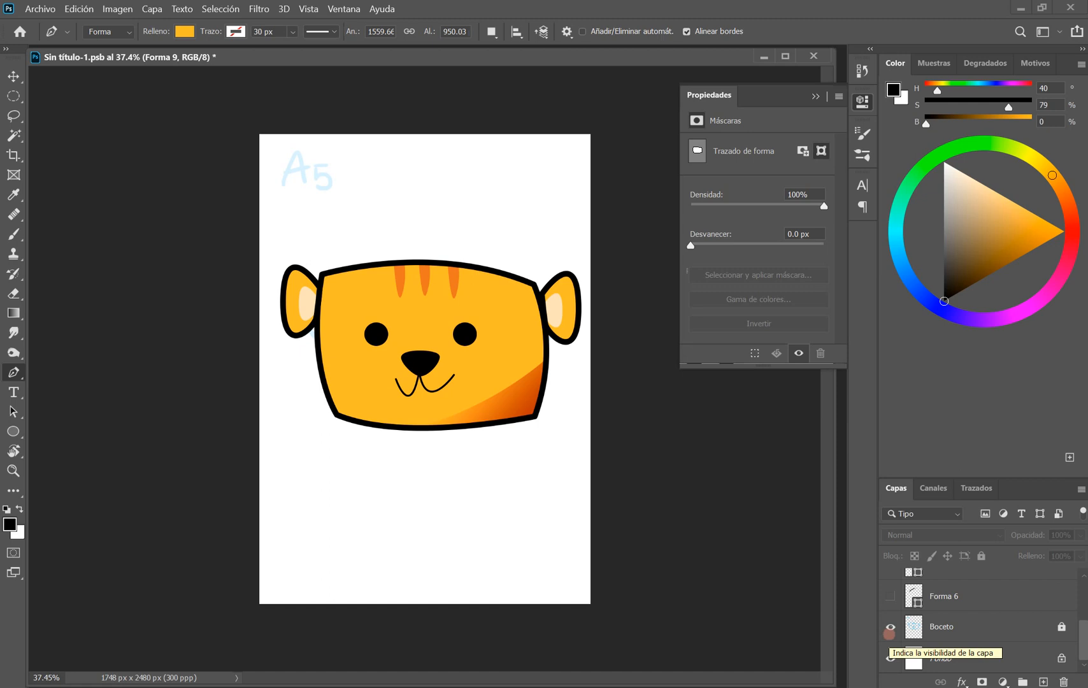
Step: Label the Oreja 1 copia group inside Tigresito with the green (Verde) layer colour and save the document
{"action": "left_click_drag", "start_coordinate": [1082, 636], "coordinate": [1081, 613]}
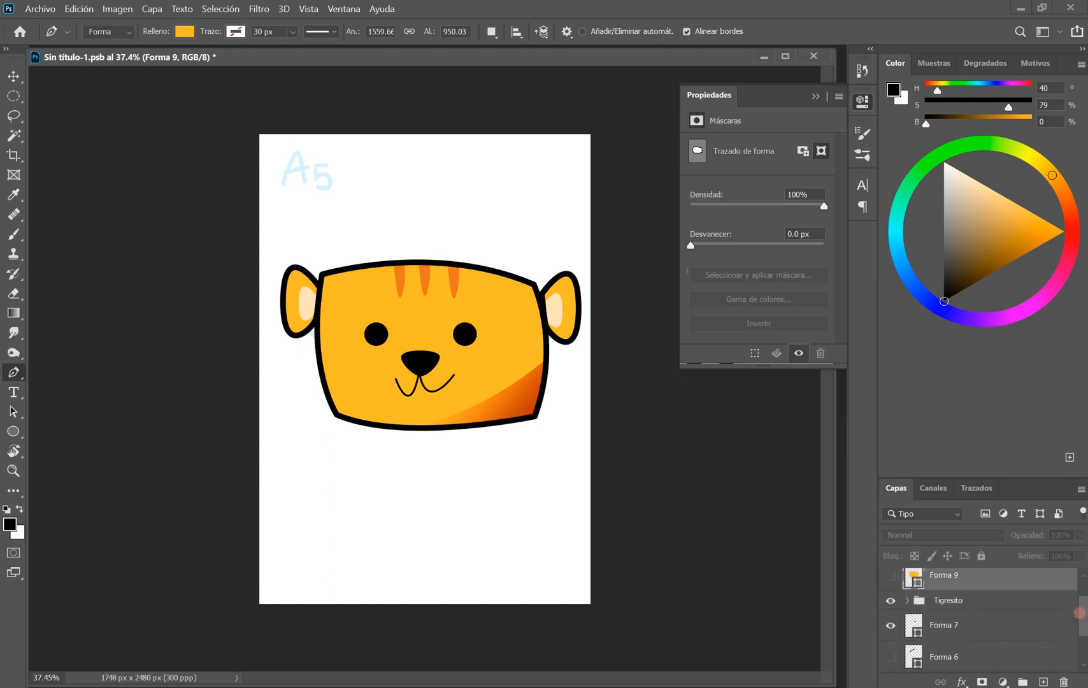
{"action": "left_click", "coordinate": [907, 599]}
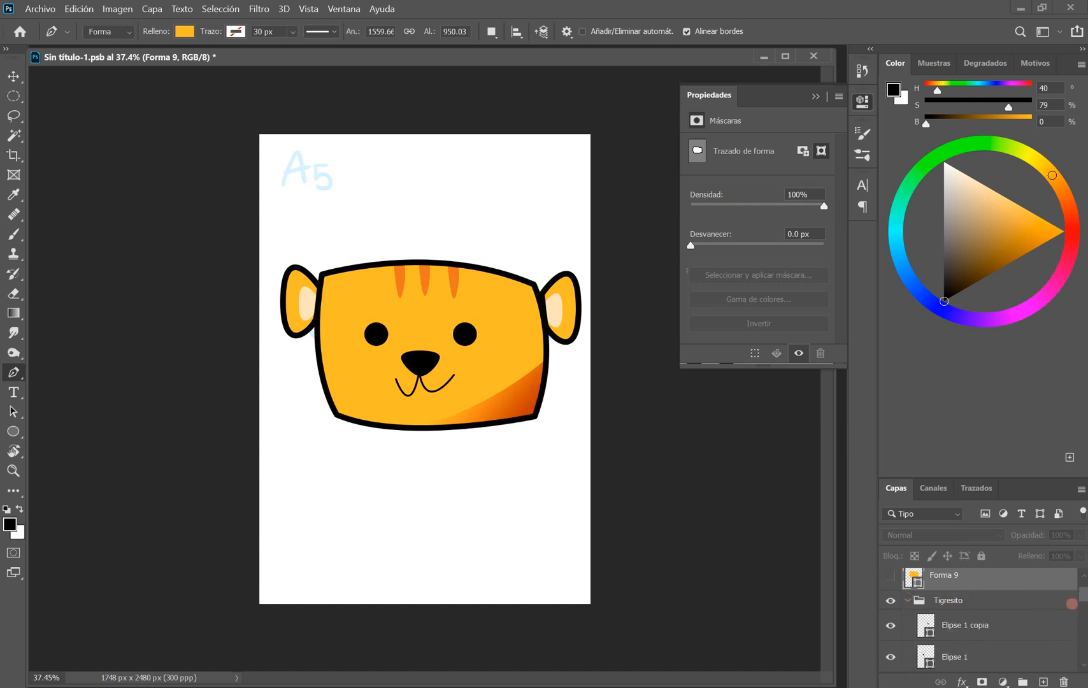
{"action": "left_click_drag", "start_coordinate": [1083, 596], "coordinate": [1080, 618]}
{"action": "left_click", "coordinate": [959, 639]}
{"action": "right_click", "coordinate": [959, 643]}
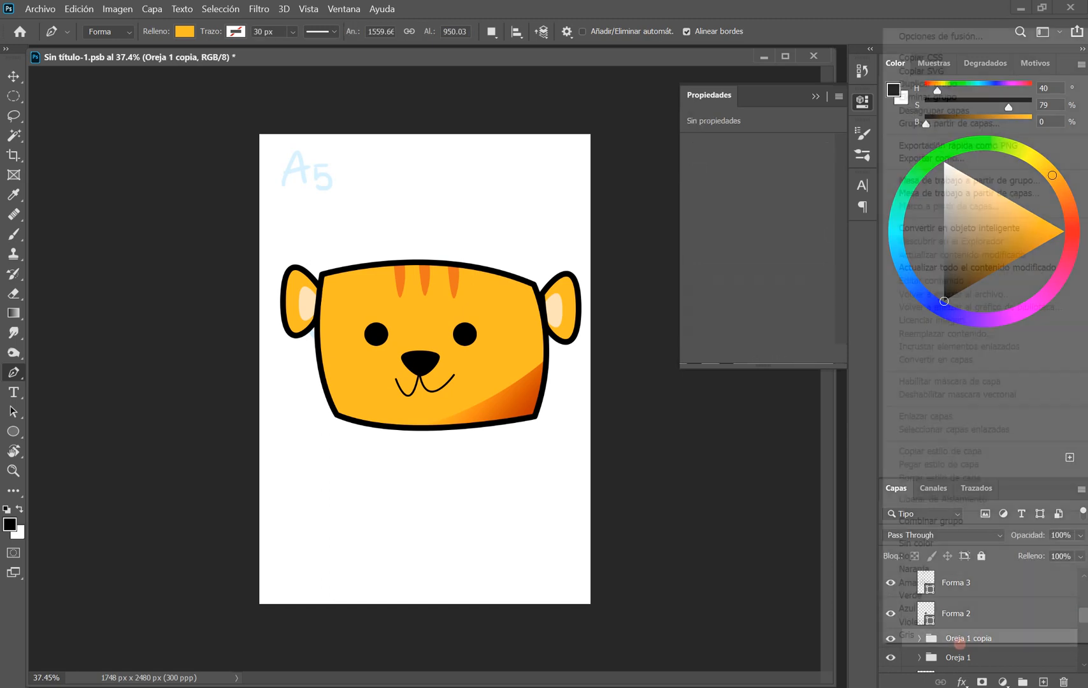
{"action": "left_click", "coordinate": [913, 595]}
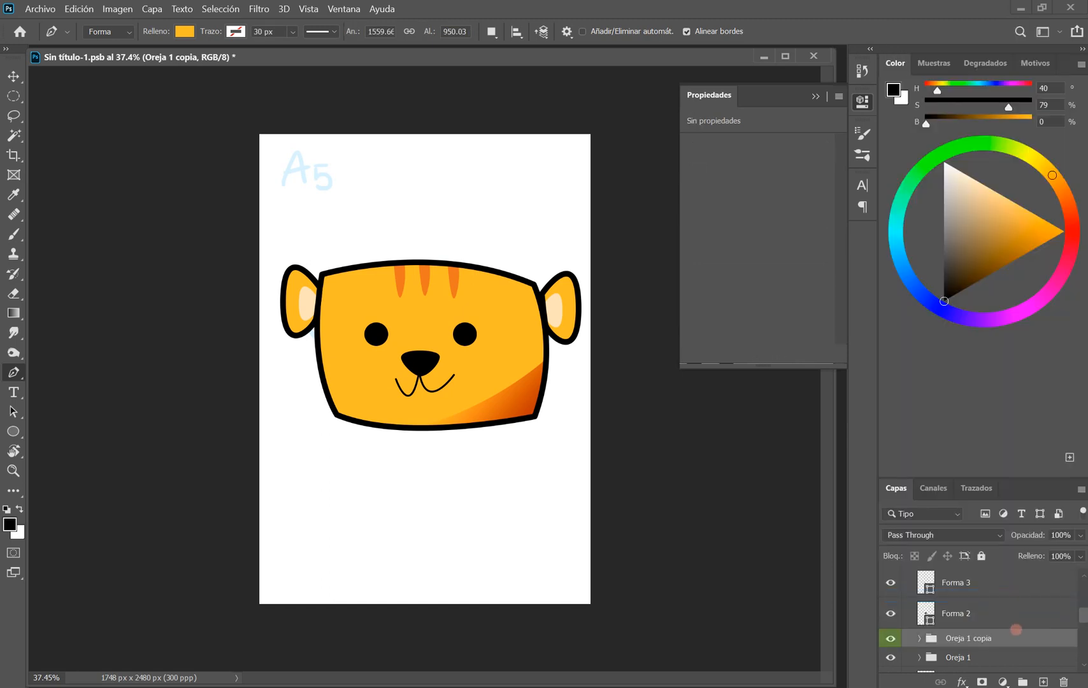
{"action": "key", "text": "ctrl+s"}
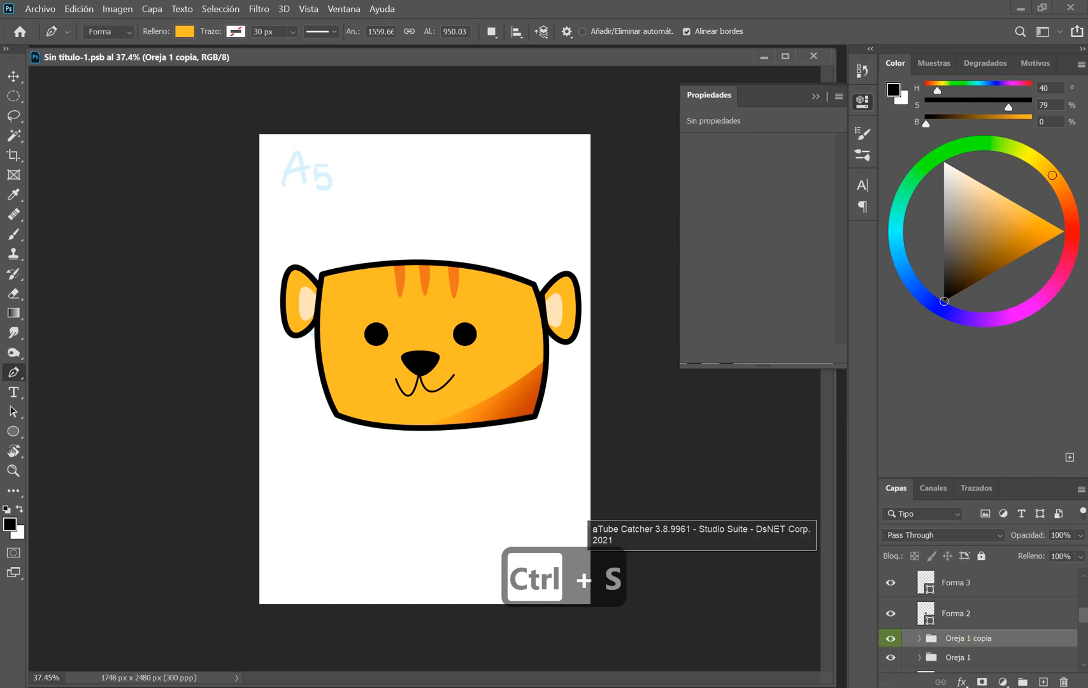
{"action": "left_click", "coordinate": [676, 534]}
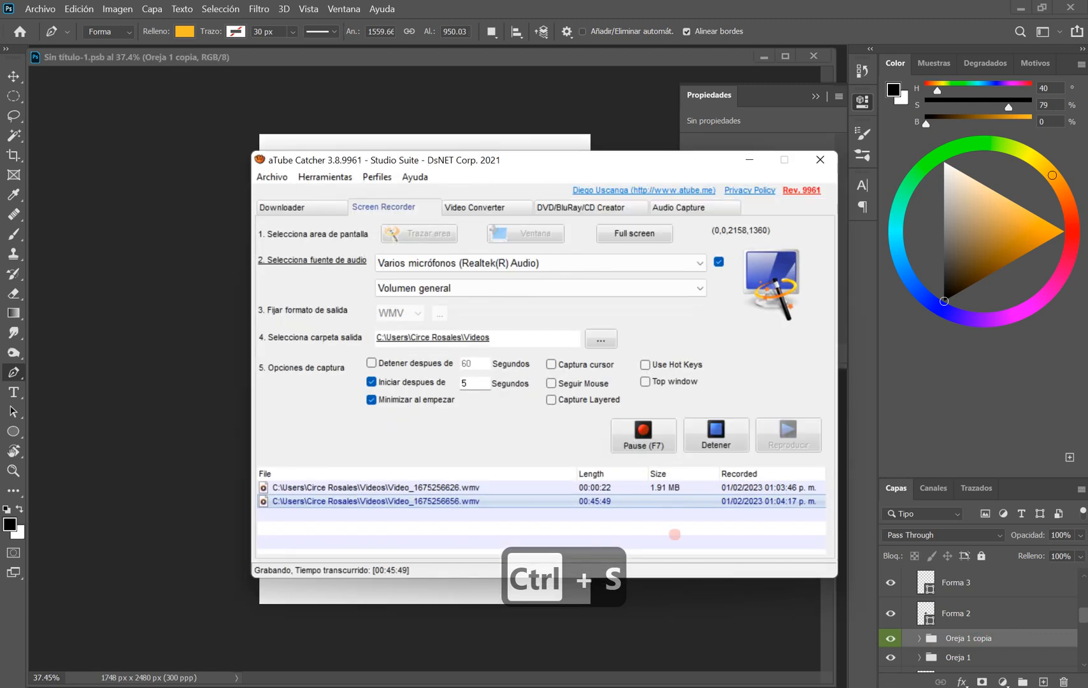